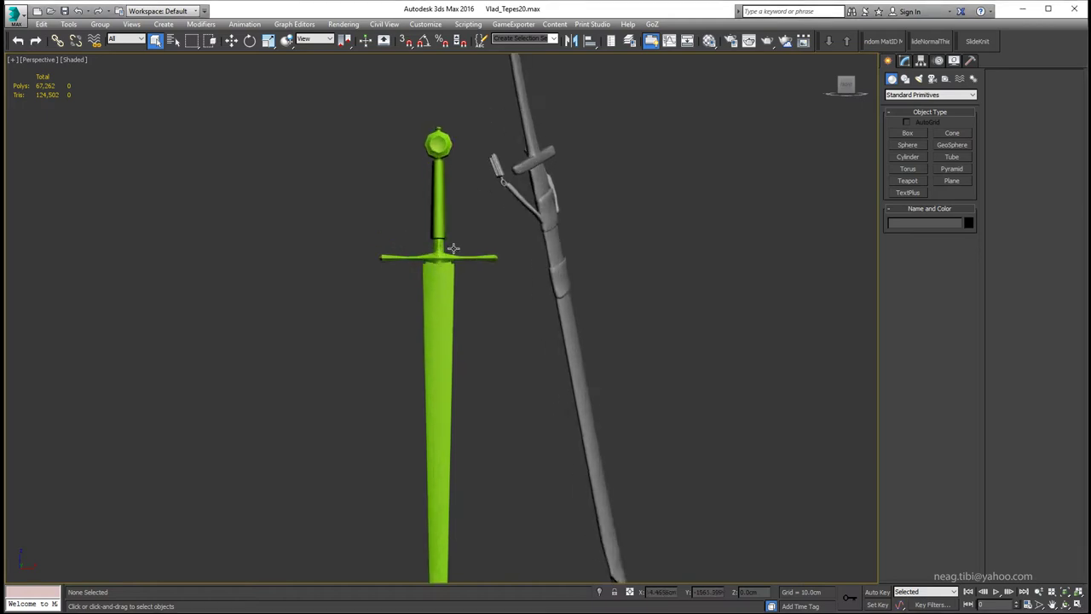
pyautogui.scroll(3, 477, 239)
# Detach the ring-hook polygons from the grey scabbard Box003 as a separate cloned object.
pyautogui.scroll(-4, 511, 188)
pyautogui.click(560, 158)
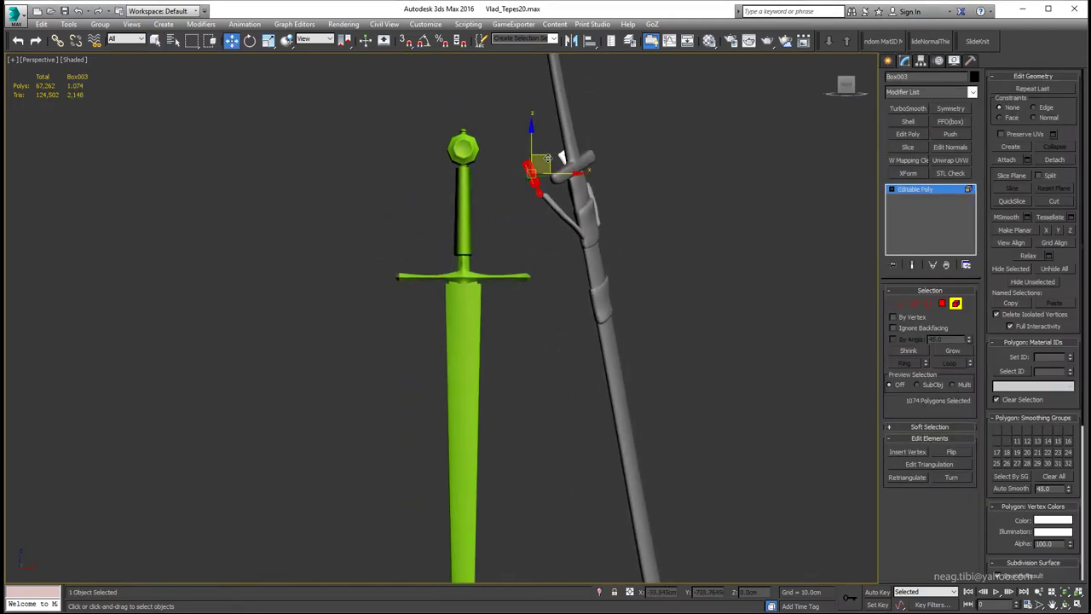
pyautogui.hotkey('ctrl', 'd')
pyautogui.click(585, 313)
pyautogui.press('5')
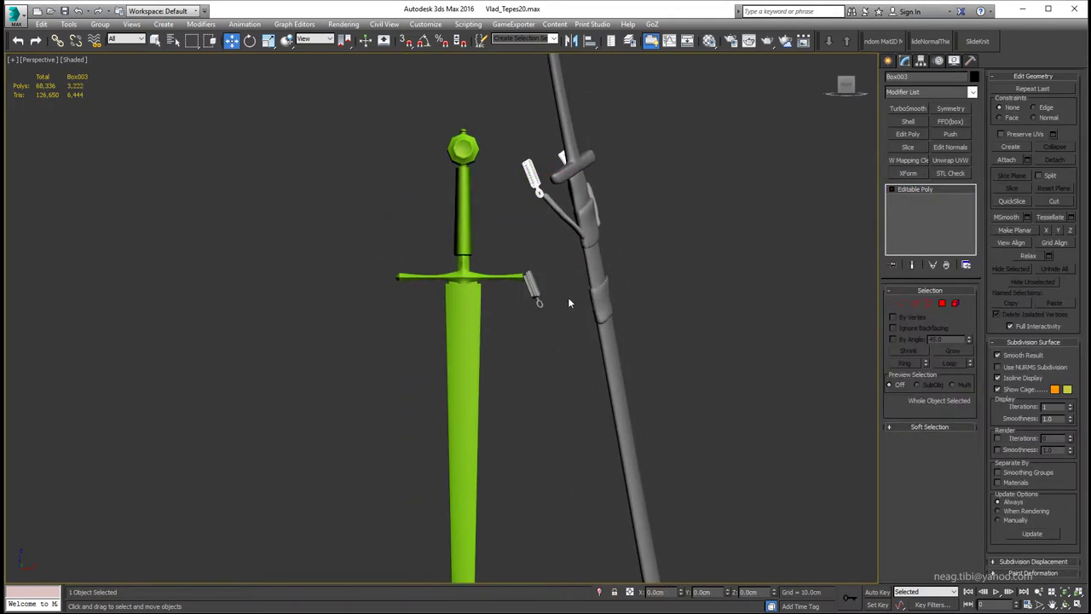
# Select the detached hook piece Object001 and turn on Affect Pivot Only in Hierarchy.
pyautogui.click(456, 341)
pyautogui.hotkey('alt', 'q')
pyautogui.hotkey('alt', 'q')
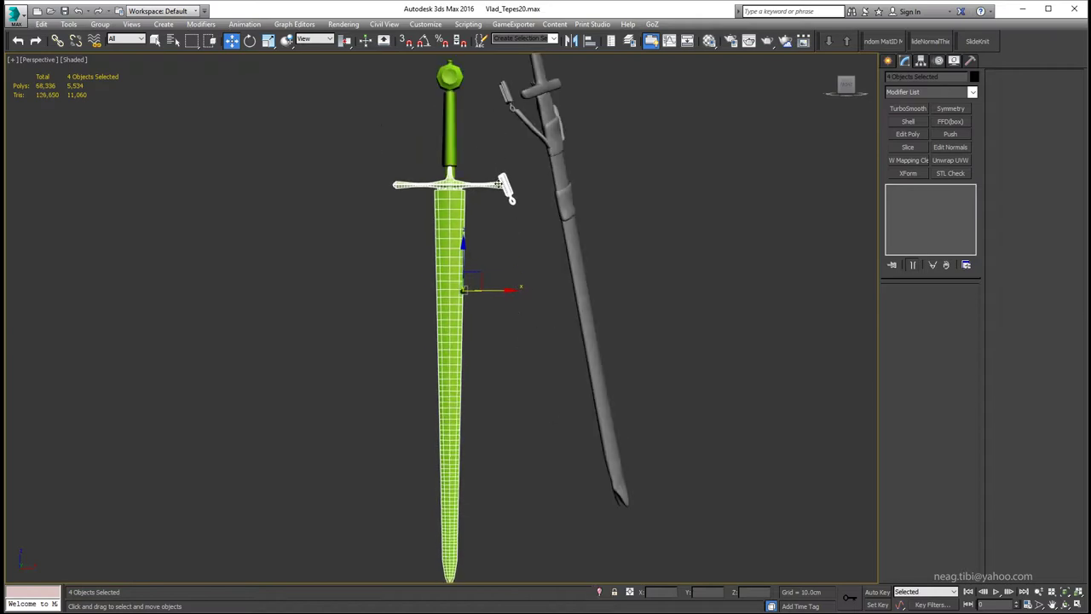
pyautogui.hotkey('alt', 'q')
pyautogui.scroll(2, 478, 216)
pyautogui.click(479, 217)
pyautogui.scroll(2, 479, 217)
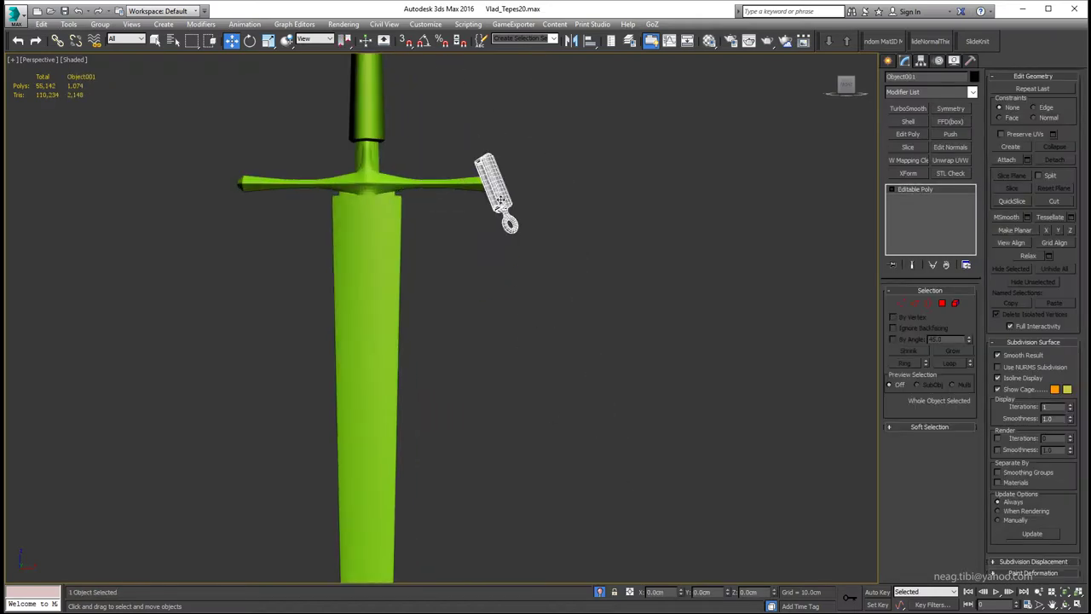
pyautogui.hotkey('alt', 'w')
pyautogui.hotkey('alt', 'w')
pyautogui.click(921, 61)
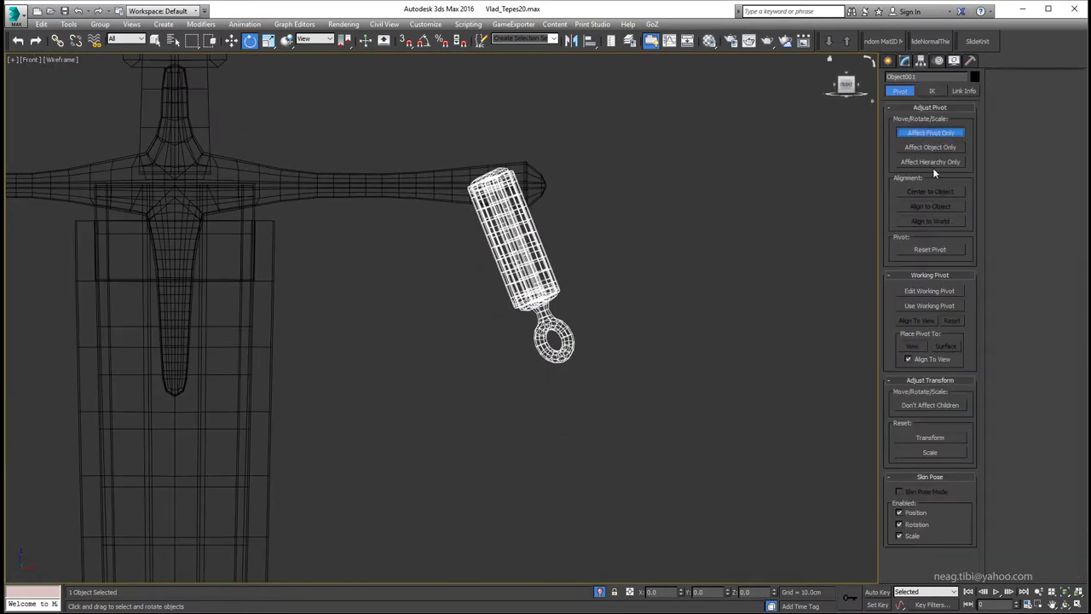
# Rotate the hook piece toward vertical and slide it left toward the grip.
pyautogui.moveTo(557, 265); pyautogui.dragTo(310, 314)
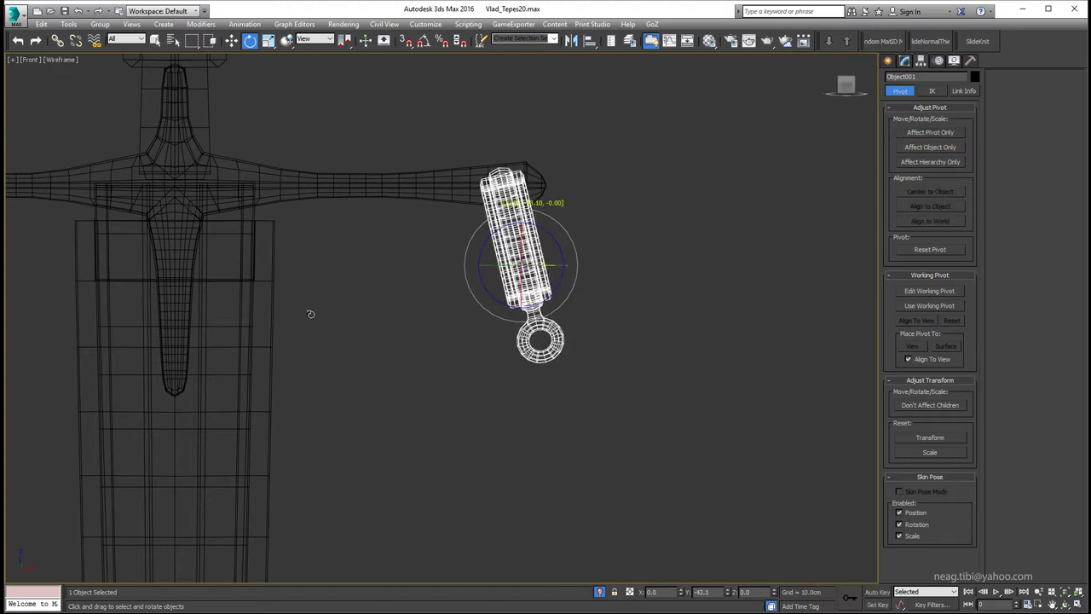
pyautogui.moveTo(520, 298); pyautogui.dragTo(516, 302)
pyautogui.moveTo(550, 240); pyautogui.dragTo(590, 301)
pyautogui.moveTo(541, 258); pyautogui.dragTo(358, 311)
pyautogui.hotkey('alt', 'w')
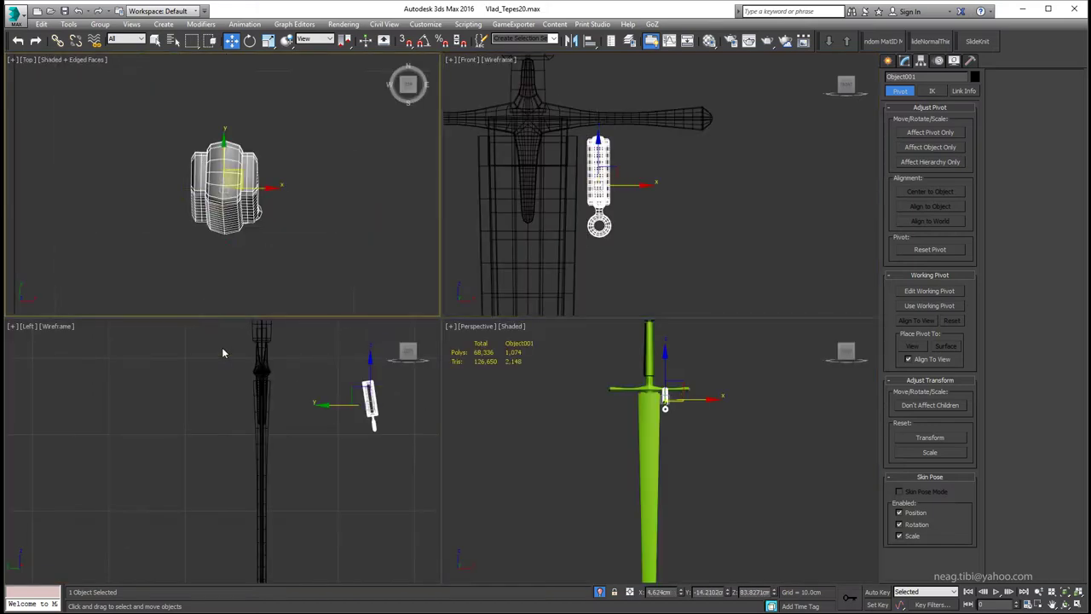
pyautogui.scroll(3, 296, 382)
# Rotate the hook upright in the side view and adjust its angle in the top view.
pyautogui.press('e')
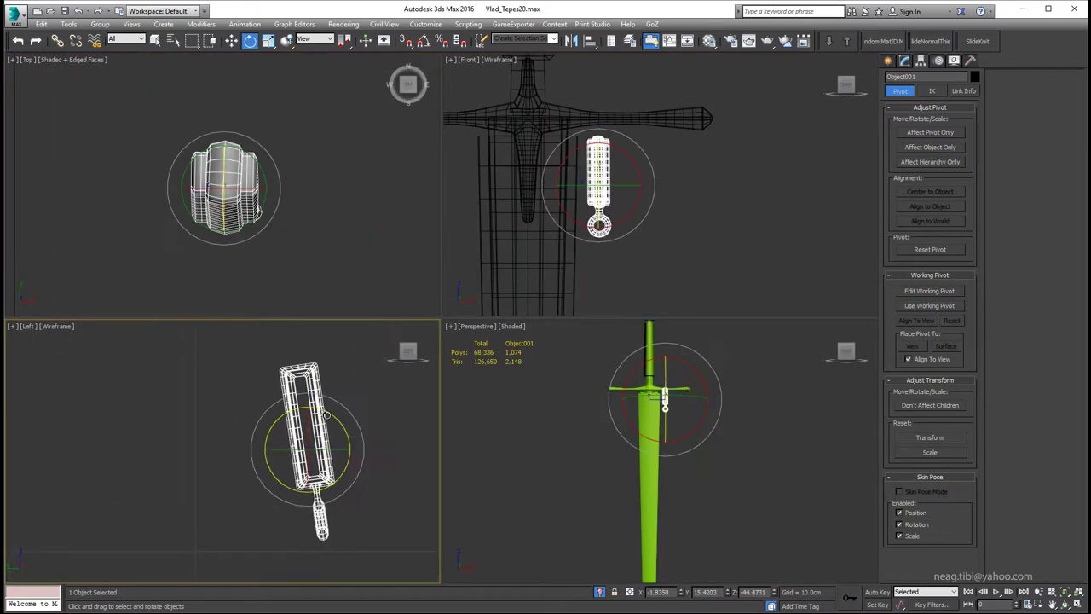
pyautogui.moveTo(316, 401); pyautogui.dragTo(370, 415)
pyautogui.press('w')
pyautogui.press('e')
pyautogui.moveTo(251, 414); pyautogui.dragTo(256, 407)
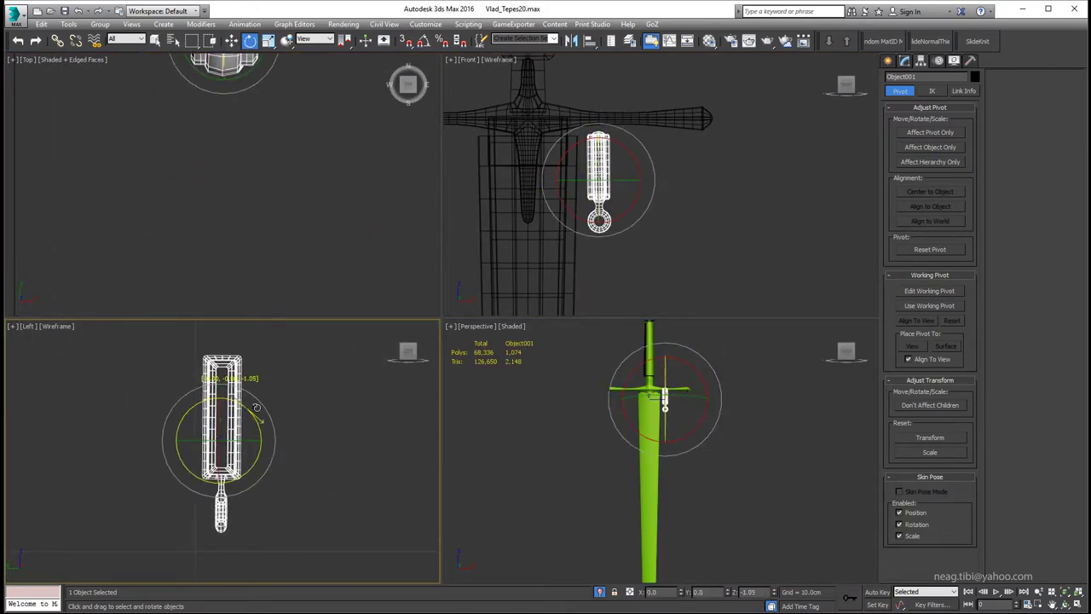
pyautogui.rightClick(265, 168)
pyautogui.press('z')
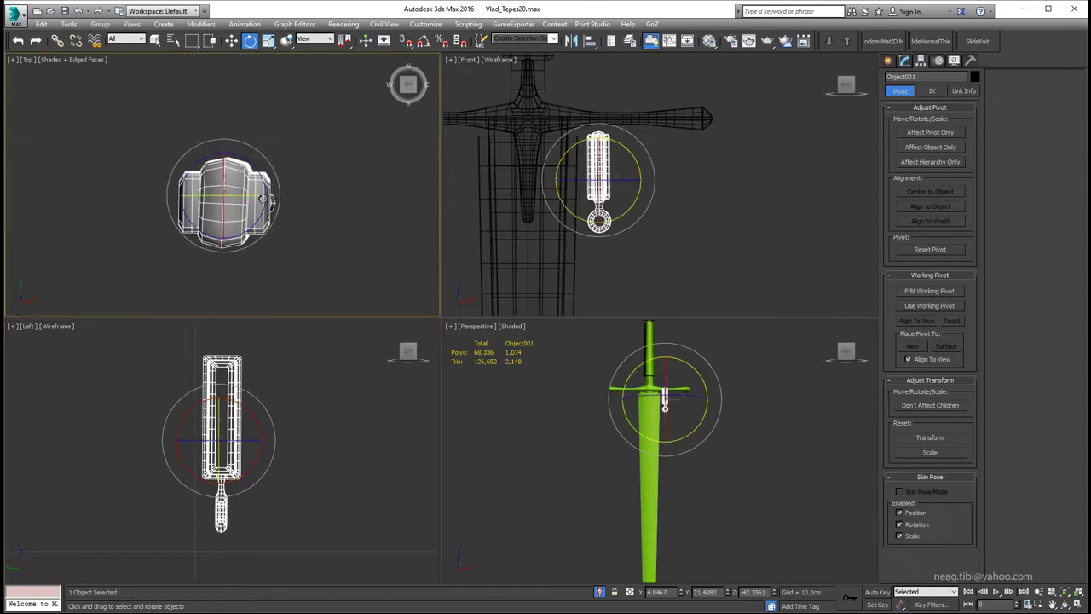
pyautogui.moveTo(267, 204); pyautogui.dragTo(276, 208)
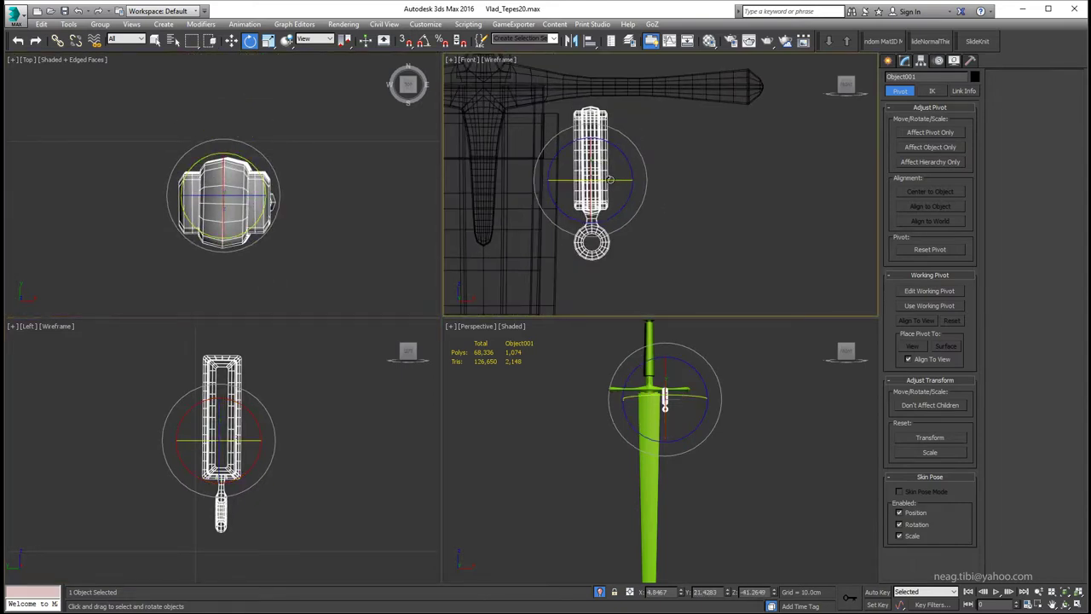
# Move the hook piece up against the grip just below the pommel.
pyautogui.scroll(-3, 635, 223)
pyautogui.moveTo(635, 222); pyautogui.dragTo(643, 218, button='middle')
pyautogui.press('w')
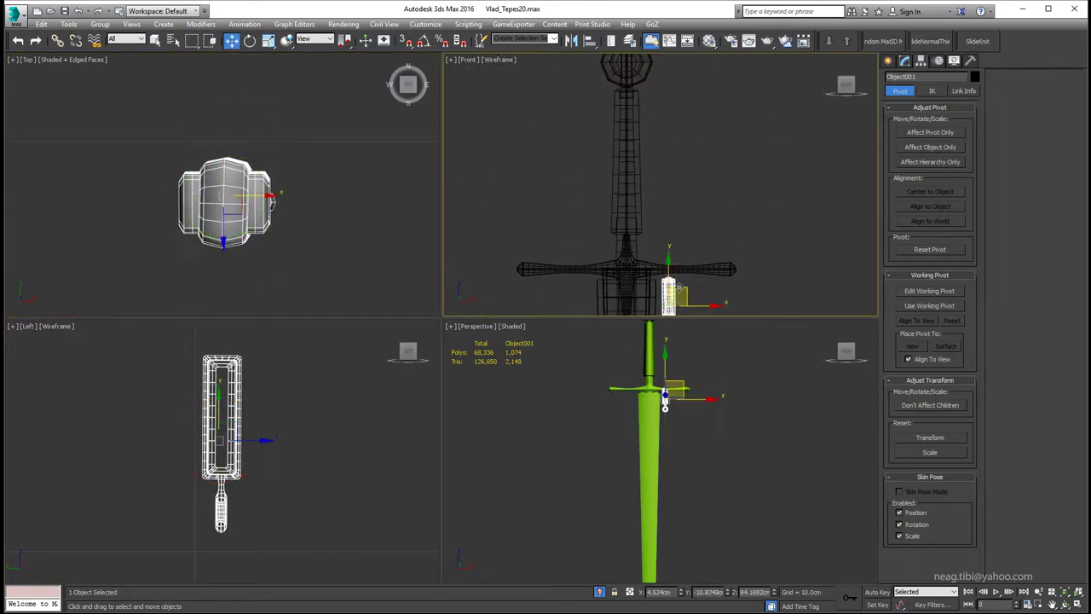
pyautogui.moveTo(673, 264); pyautogui.dragTo(657, 158)
pyautogui.scroll(3, 658, 158)
pyautogui.scroll(2, 658, 153)
pyautogui.moveTo(165, 234)
pyautogui.mouseDown(button='middle')
pyautogui.moveTo(251, 229)
pyautogui.moveTo(284, 168)
pyautogui.mouseUp(button='middle')
# Check the hook's placement in the wireframe top view and maximized perspective view.
pyautogui.press('F3')
pyautogui.scroll(2, 256, 239)
pyautogui.scroll(2, 282, 170)
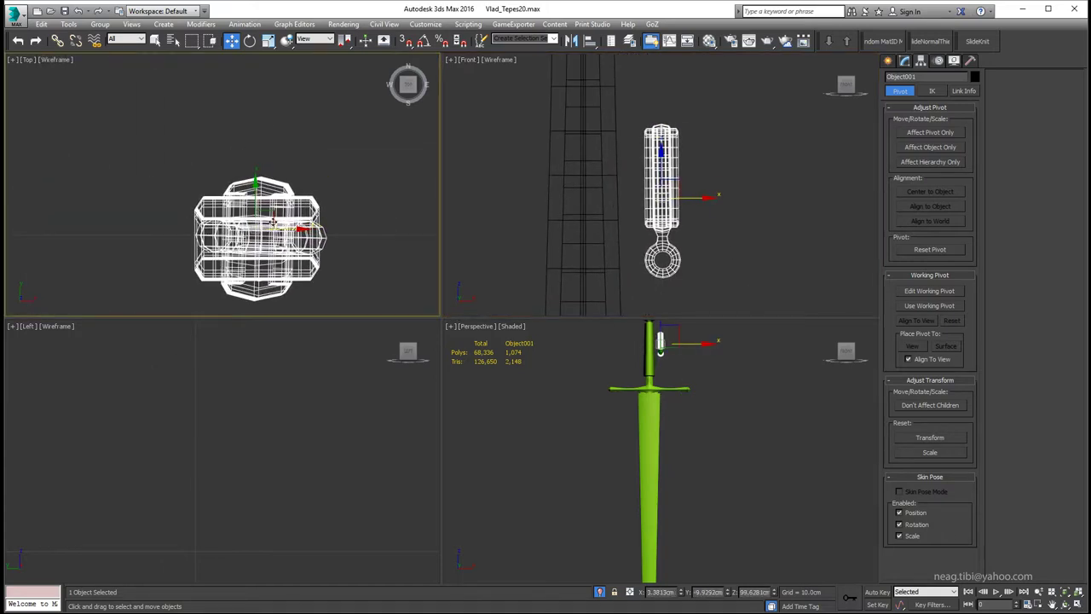
pyautogui.scroll(1, 285, 187)
pyautogui.press('e')
pyautogui.middleClick(243, 409)
pyautogui.press('z')
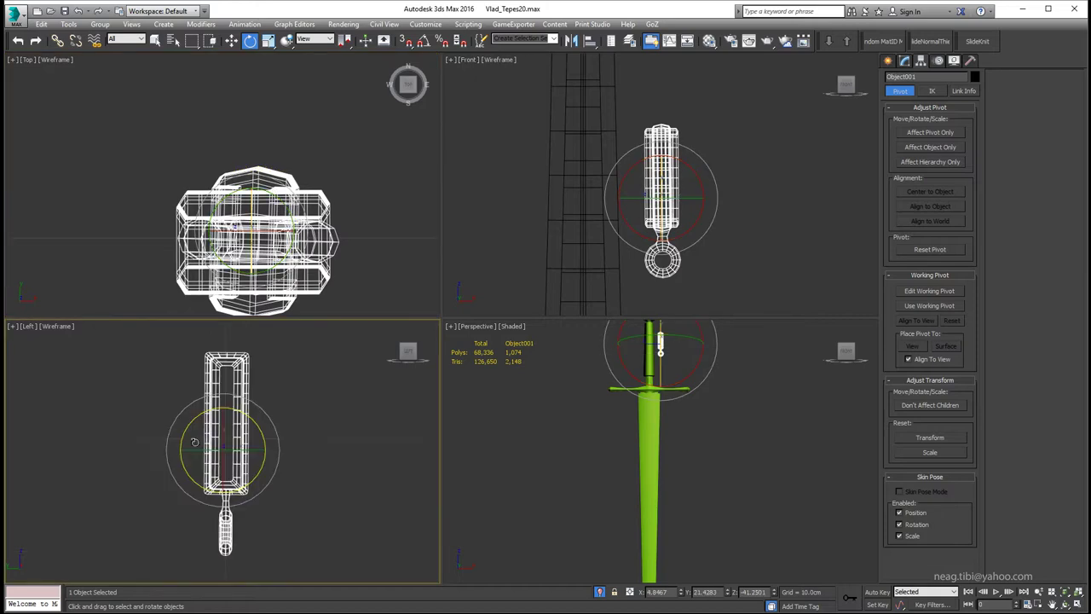
pyautogui.scroll(-2, 245, 409)
pyautogui.keyDown('alt'); pyautogui.moveTo(661, 460); pyautogui.dragTo(675, 468, button='middle'); pyautogui.keyUp('alt')
pyautogui.hotkey('alt', 'w')
pyautogui.press('z')
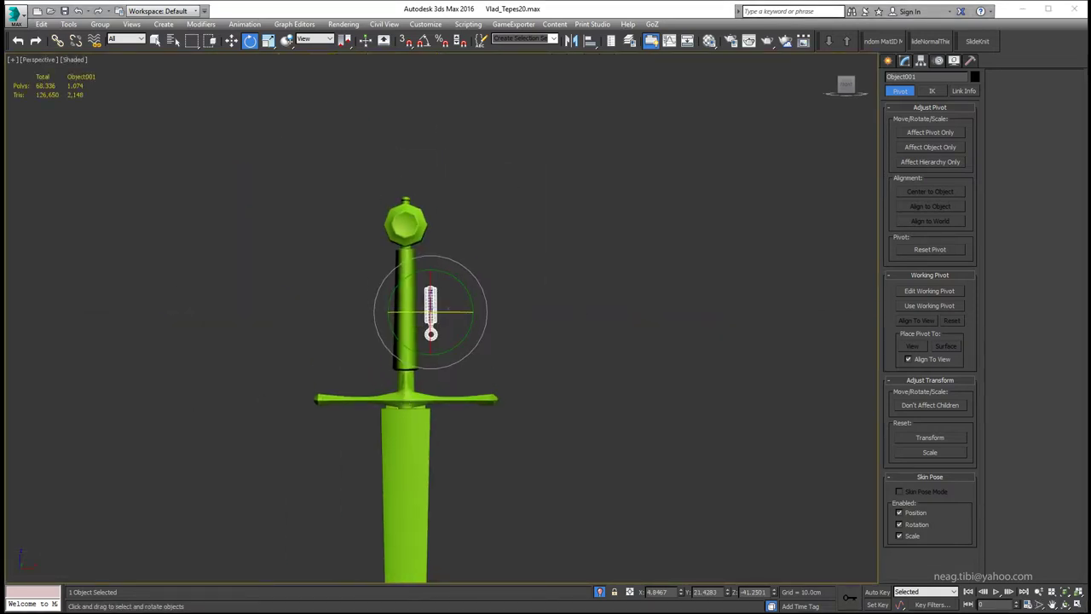
# Select the top vertices of the green scabbard Box007 and scale them inward.
pyautogui.scroll(5, 253, 465)
pyautogui.click(268, 429)
pyautogui.keyDown('alt'); pyautogui.moveTo(268, 429); pyautogui.dragTo(301, 358, button='middle'); pyautogui.keyUp('alt')
pyautogui.press('F3')
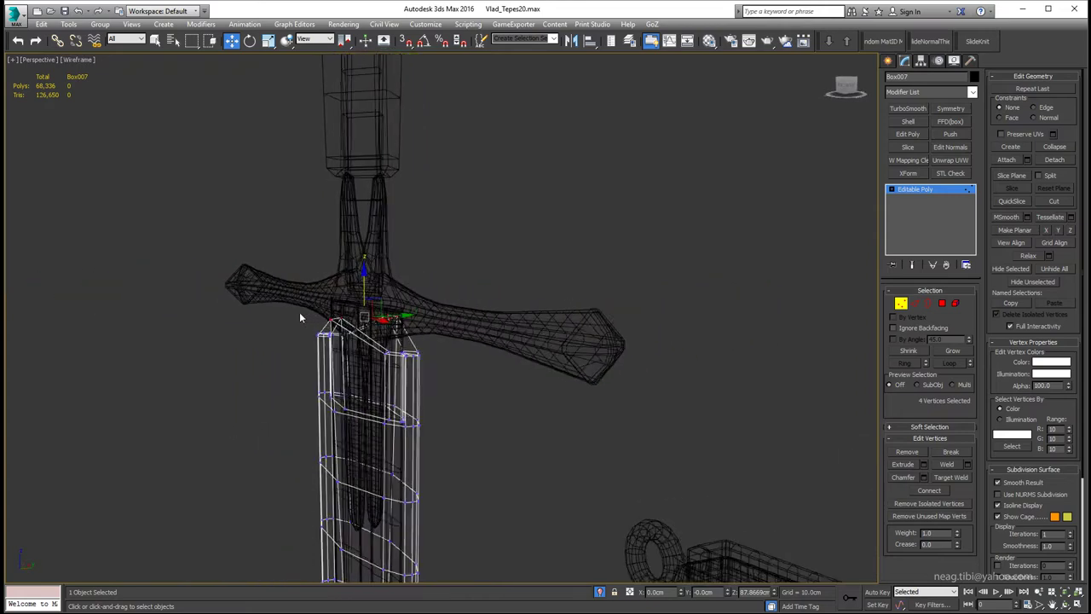
pyautogui.keyDown('alt'); pyautogui.moveTo(299, 317); pyautogui.dragTo(288, 310, button='middle'); pyautogui.keyUp('alt')
pyautogui.press('r')
pyautogui.moveTo(326, 317); pyautogui.dragTo(285, 309)
pyautogui.press('F3')
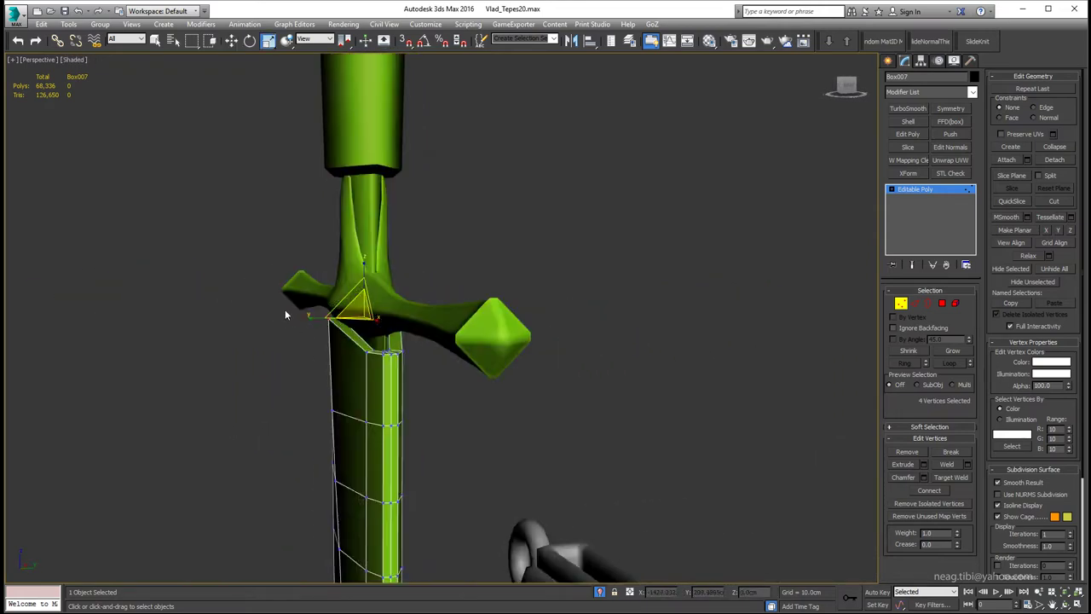
pyautogui.moveTo(286, 314)
pyautogui.keyDown('alt'); pyautogui.mouseDown(button='middle')
pyautogui.moveTo(349, 318)
pyautogui.moveTo(324, 341)
pyautogui.moveTo(290, 345)
pyautogui.moveTo(317, 373)
pyautogui.moveTo(290, 371)
pyautogui.moveTo(301, 380)
pyautogui.mouseUp(button='middle'); pyautogui.keyUp('alt')
pyautogui.press('F3')
# Select the edge loop around the scabbard's top rim.
pyautogui.scroll(5, 301, 381)
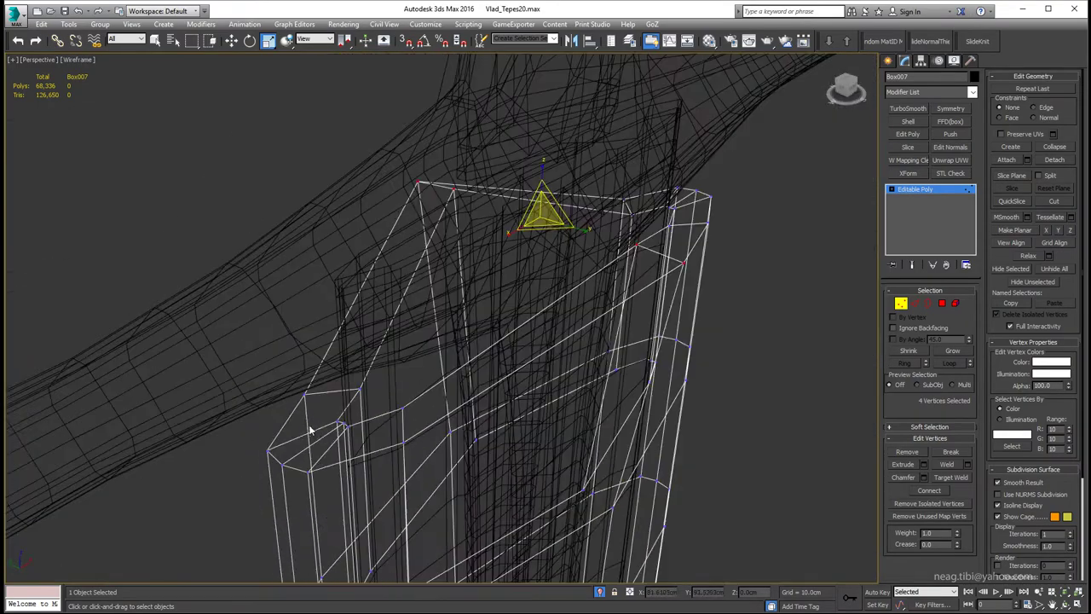
pyautogui.press('2')
pyautogui.doubleClick(311, 439)
pyautogui.press('q')
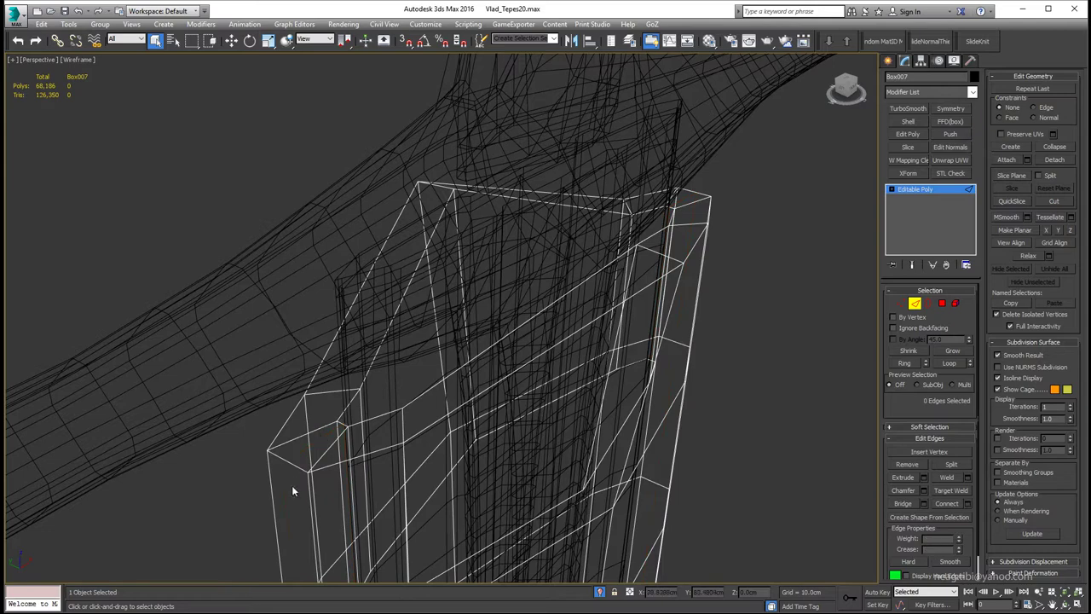
pyautogui.moveTo(293, 492)
pyautogui.keyDown('alt'); pyautogui.mouseDown(button='middle')
pyautogui.moveTo(316, 438)
pyautogui.moveTo(187, 426)
pyautogui.moveTo(447, 358)
pyautogui.moveTo(519, 364)
pyautogui.moveTo(417, 251)
pyautogui.mouseUp(button='middle'); pyautogui.keyUp('alt')
pyautogui.press('F3')
# Isolate the scabbard and flatten the rim edges with Make Planar X using Edge constraint.
pyautogui.hotkey('alt', 'q')
pyautogui.scroll(5, 417, 251)
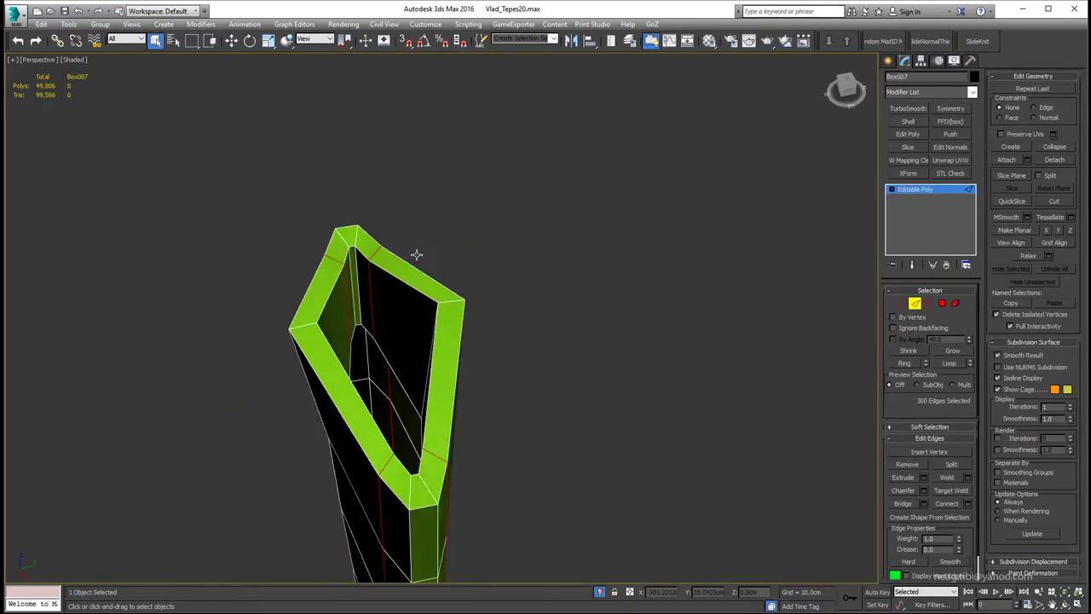
pyautogui.scroll(3, 542, 322)
pyautogui.press('z')
pyautogui.scroll(5, 562, 284)
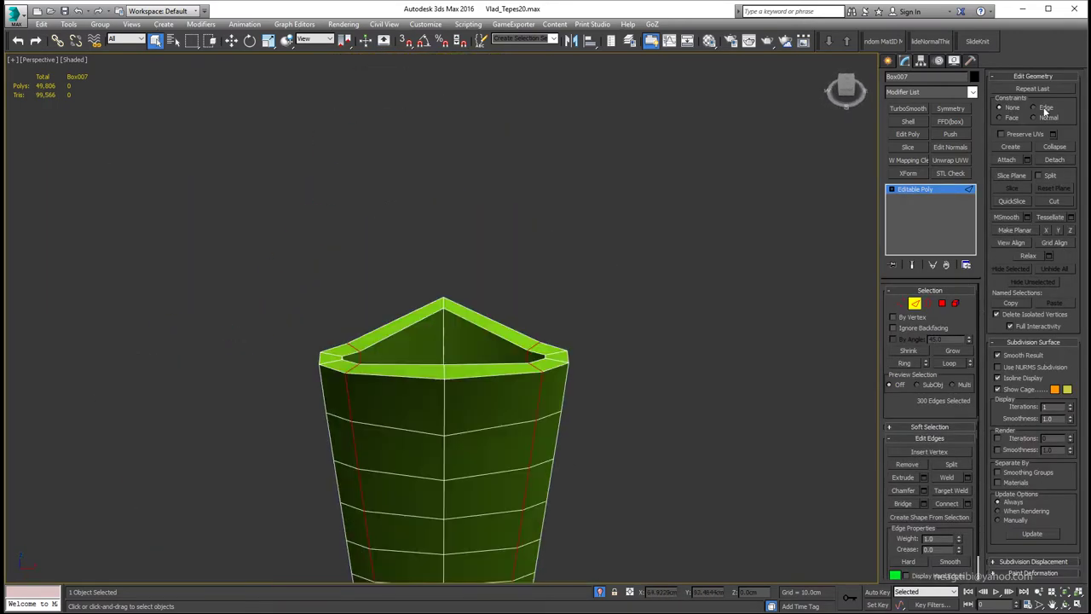
pyautogui.click(1045, 110)
pyautogui.click(1048, 232)
pyautogui.hotkey('ctrl', 'z')
pyautogui.click(1057, 231)
pyautogui.hotkey('ctrl', 'z')
pyautogui.click(1046, 230)
# Select the inner rim edges and move them up to form the V-shaped notch.
pyautogui.moveTo(695, 310)
pyautogui.keyDown('alt'); pyautogui.mouseDown(button='middle')
pyautogui.moveTo(682, 287)
pyautogui.moveTo(502, 208)
pyautogui.mouseUp(button='middle'); pyautogui.keyUp('alt')
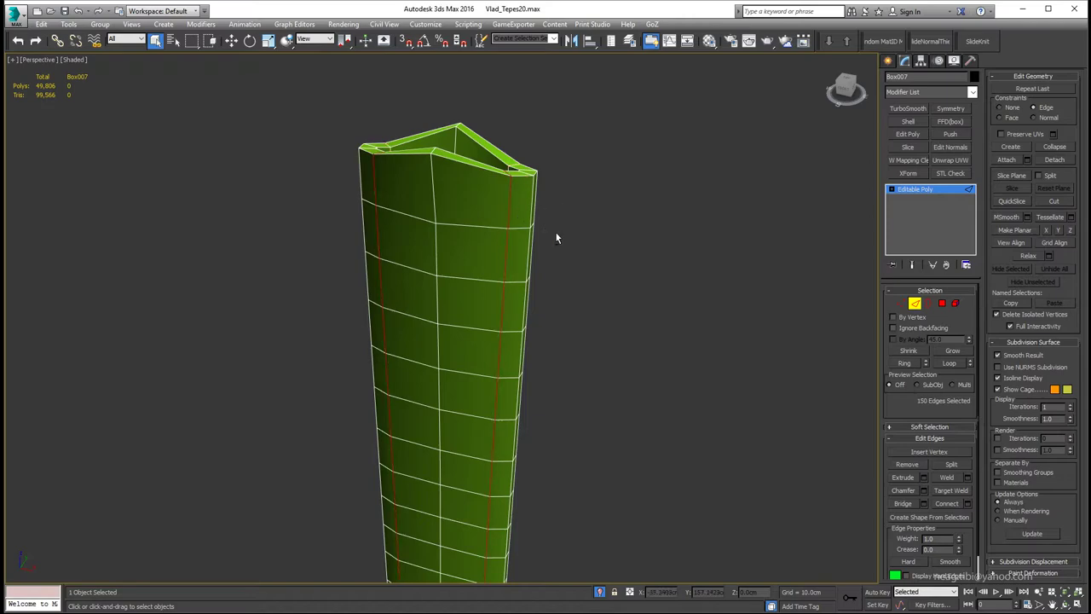
pyautogui.moveTo(555, 238)
pyautogui.keyDown('alt'); pyautogui.mouseDown(button='middle')
pyautogui.moveTo(653, 258)
pyautogui.moveTo(568, 477)
pyautogui.moveTo(481, 386)
pyautogui.moveTo(555, 212)
pyautogui.moveTo(540, 332)
pyautogui.moveTo(557, 382)
pyautogui.moveTo(531, 357)
pyautogui.moveTo(575, 453)
pyautogui.moveTo(531, 236)
pyautogui.moveTo(523, 279)
pyautogui.mouseUp(button='middle'); pyautogui.keyUp('alt')
pyautogui.press('1')
pyautogui.press('2')
pyautogui.keyDown('ctrl'); pyautogui.click(284, 256); pyautogui.keyUp('ctrl')
pyautogui.press('w')
pyautogui.hotkey('alt', 'w')
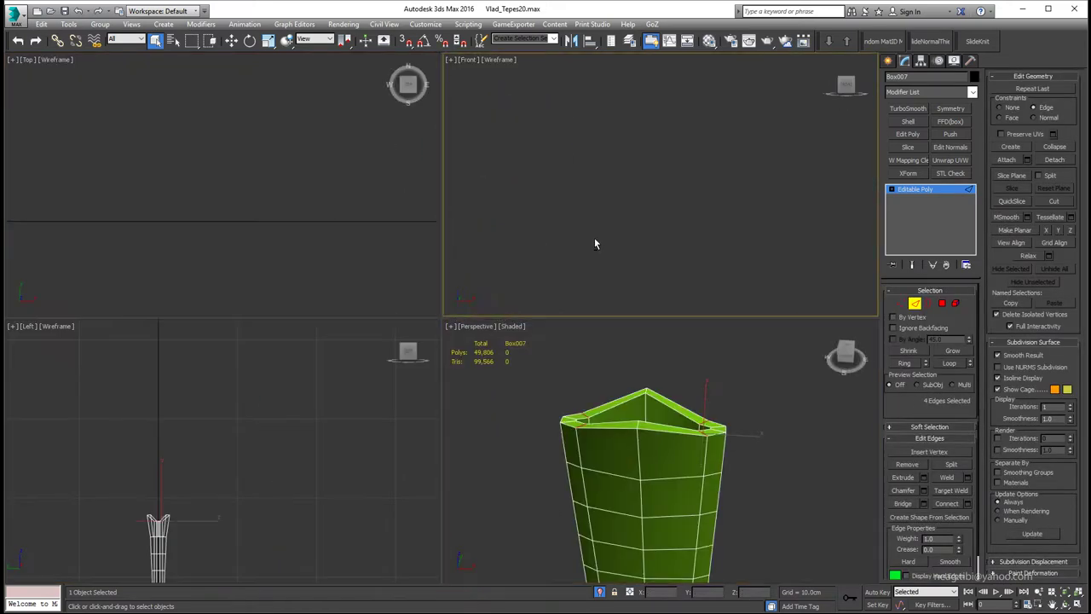
pyautogui.moveTo(754, 149); pyautogui.dragTo(1012, 113)
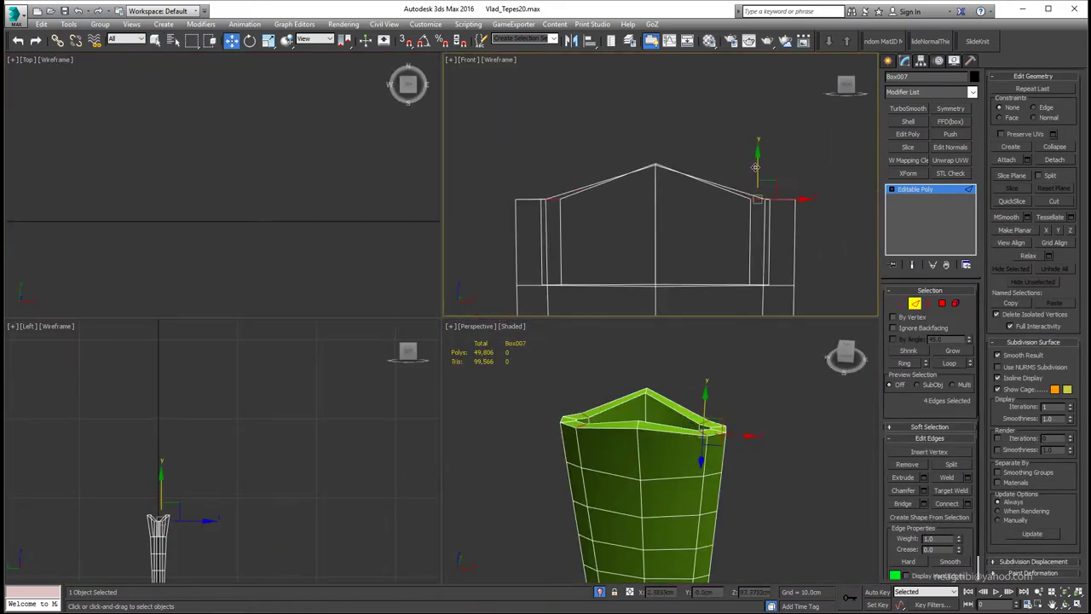
pyautogui.moveTo(754, 167); pyautogui.dragTo(758, 155)
# Connect the two V-band edges with a new loop and add a Push modifier.
pyautogui.hotkey('alt', 'w')
pyautogui.moveTo(648, 429)
pyautogui.keyDown('alt'); pyautogui.mouseDown(button='middle')
pyautogui.moveTo(440, 355)
pyautogui.moveTo(442, 287)
pyautogui.mouseUp(button='middle'); pyautogui.keyUp('alt')
pyautogui.click(448, 314)
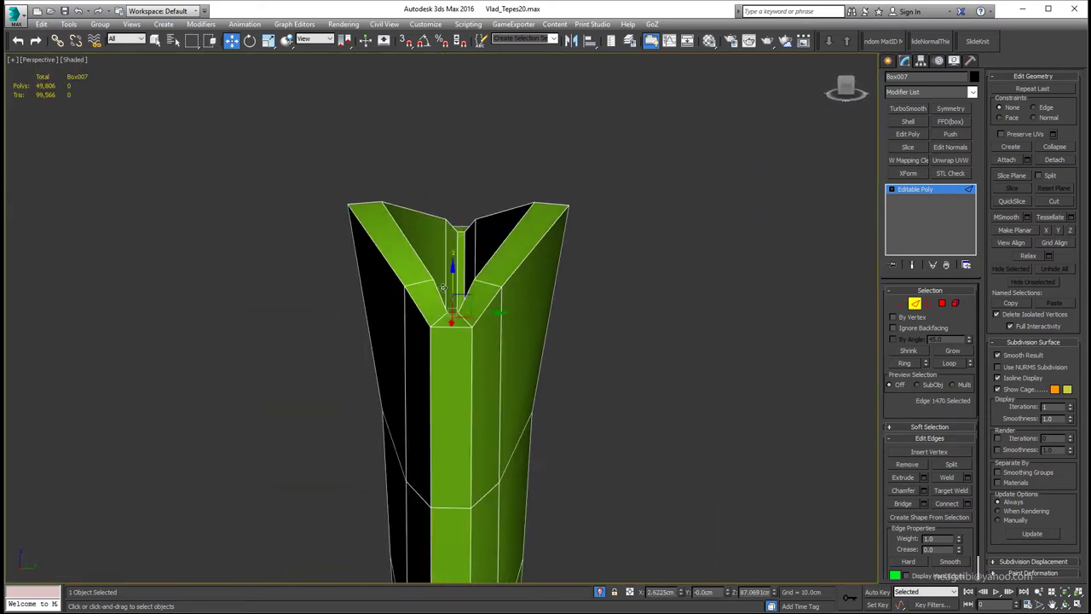
pyautogui.keyDown('ctrl'); pyautogui.click(460, 228); pyautogui.keyUp('ctrl')
pyautogui.moveTo(460, 228)
pyautogui.keyDown('alt'); pyautogui.mouseDown(button='middle')
pyautogui.moveTo(461, 207)
pyautogui.moveTo(435, 199)
pyautogui.moveTo(554, 201)
pyautogui.moveTo(414, 250)
pyautogui.moveTo(447, 250)
pyautogui.moveTo(442, 296)
pyautogui.mouseUp(button='middle'); pyautogui.keyUp('alt')
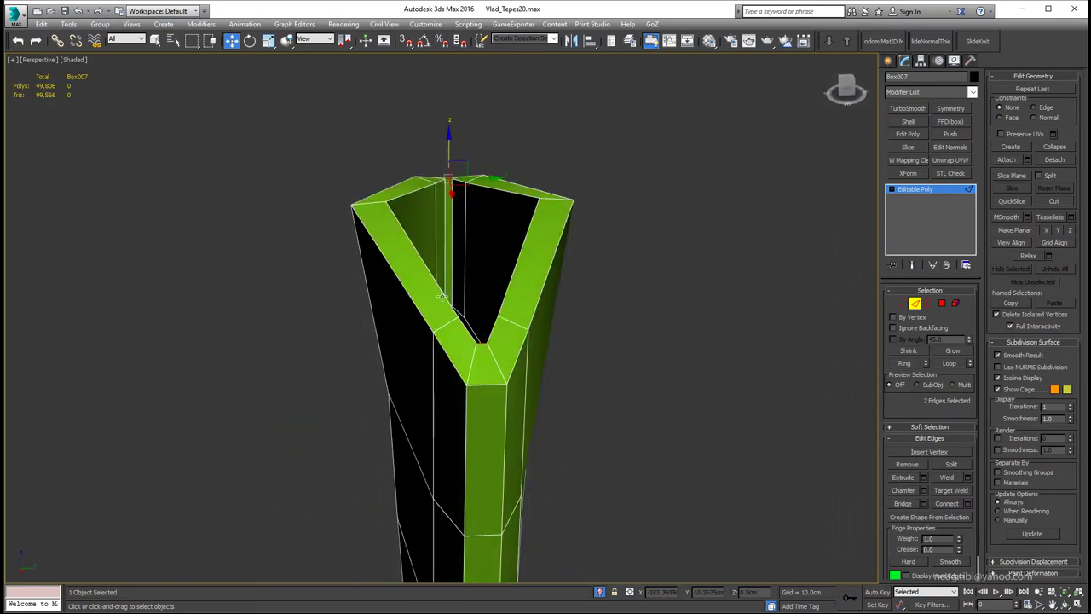
pyautogui.click(956, 508)
pyautogui.click(950, 135)
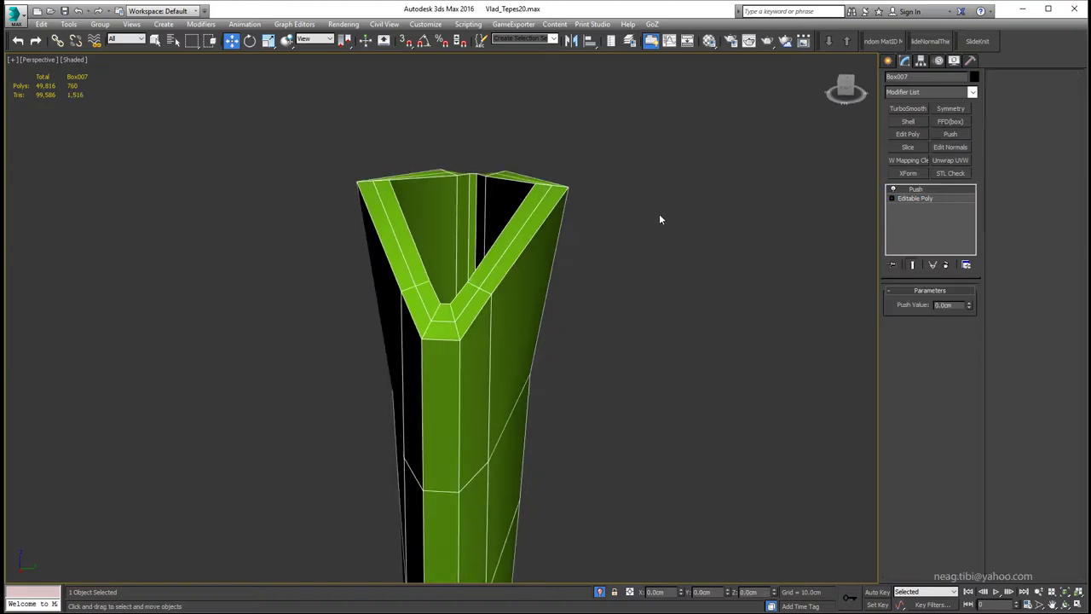
# Set the Push amount to 0.24cm and add an Edit Poly modifier above it.
pyautogui.click(910, 198)
pyautogui.click(916, 189)
pyautogui.moveTo(968, 305); pyautogui.dragTo(968, 282)
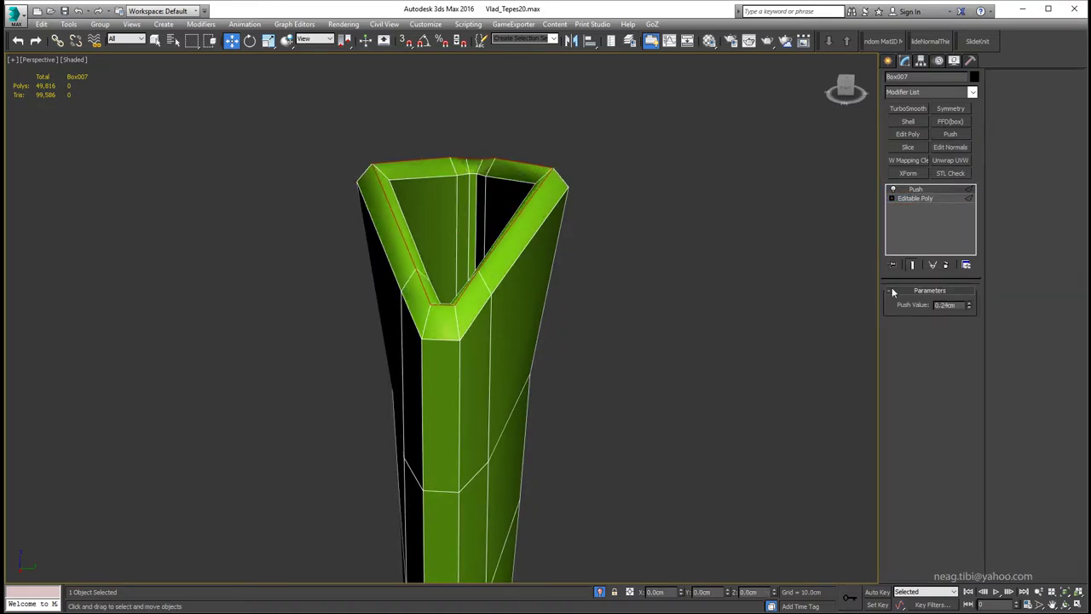
pyautogui.moveTo(528, 282)
pyautogui.keyDown('alt'); pyautogui.mouseDown(button='middle')
pyautogui.moveTo(573, 249)
pyautogui.moveTo(690, 201)
pyautogui.mouseUp(button='middle'); pyautogui.keyUp('alt')
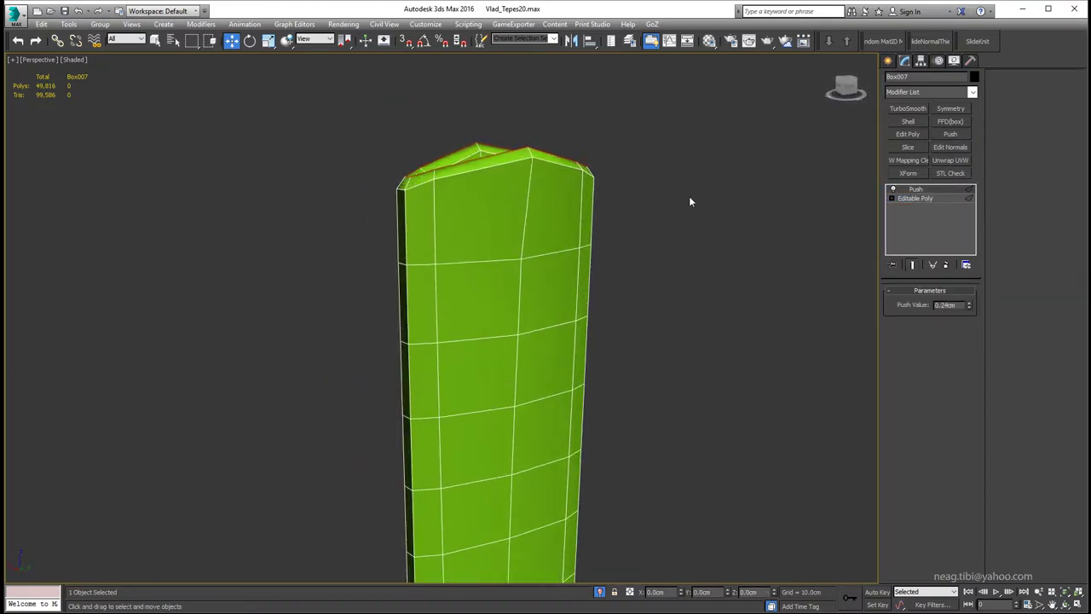
pyautogui.click(908, 135)
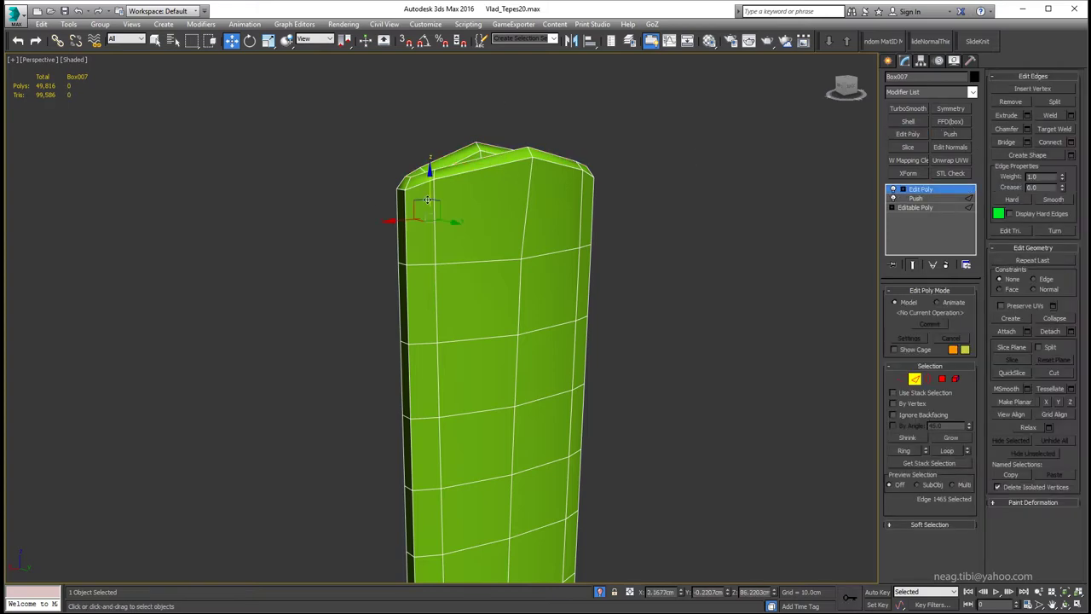
pyautogui.click(947, 134)
pyautogui.hotkey('ctrl', 'z')
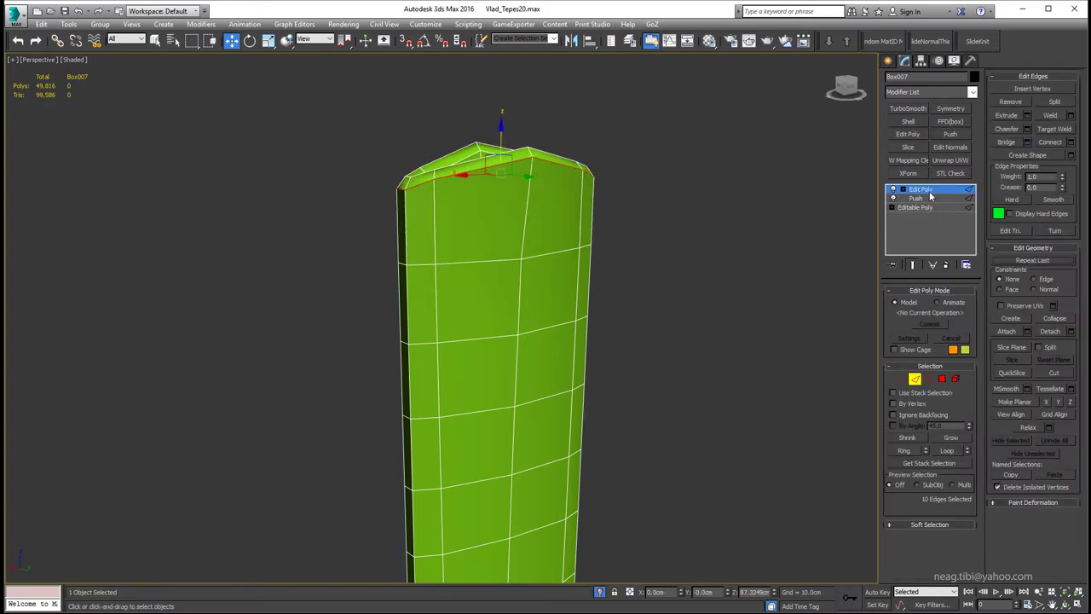
pyautogui.click(918, 292)
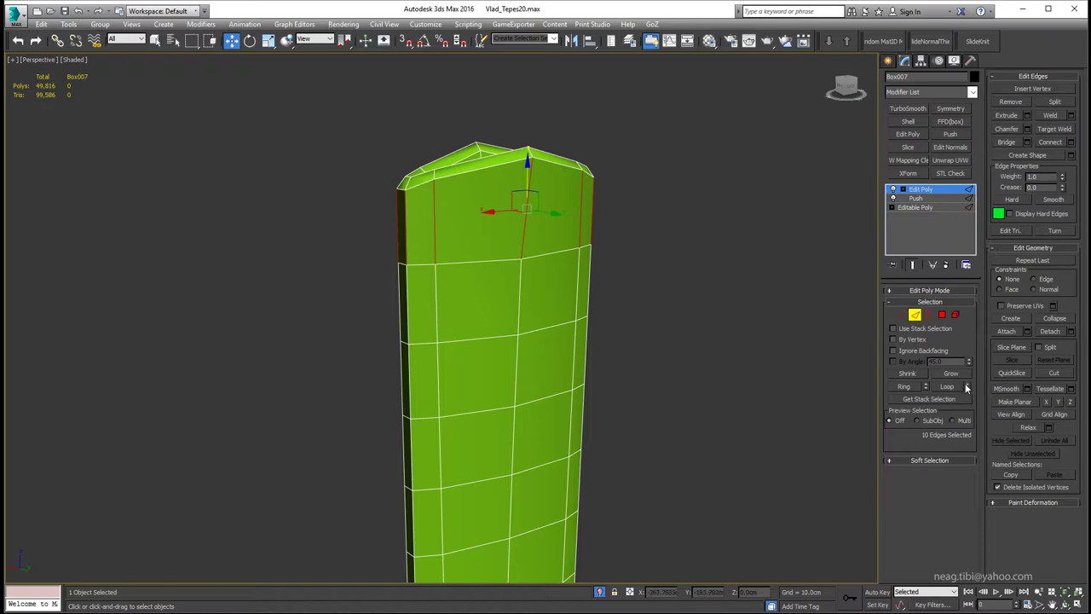
# Connect the edge ring with one segment slid to -54, just below the rim.
pyautogui.keyDown('alt'); pyautogui.moveTo(281, 340); pyautogui.dragTo(166, 349, button='middle'); pyautogui.keyUp('alt')
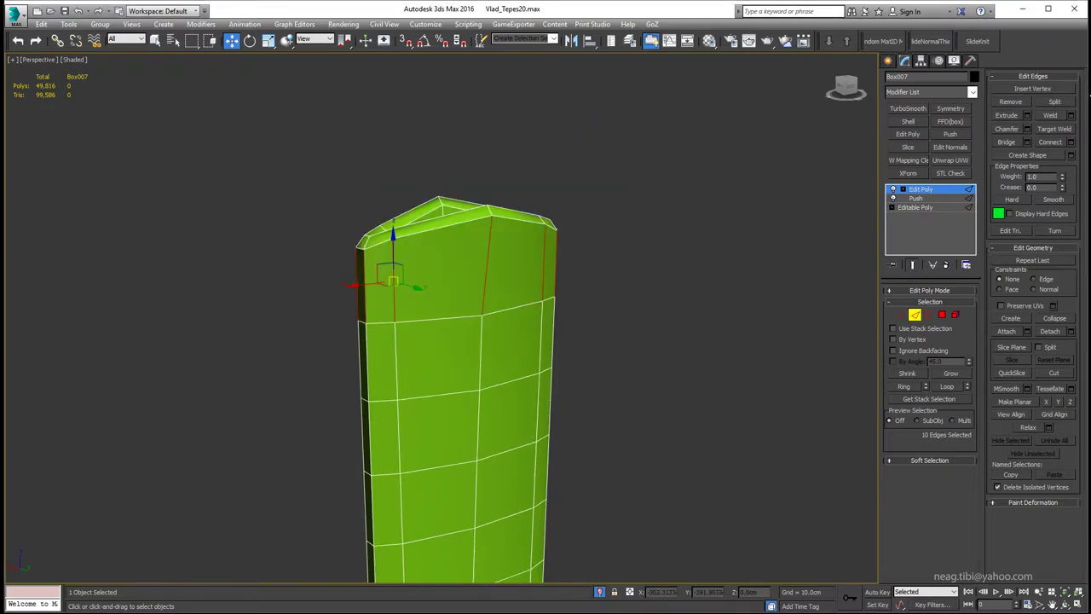
pyautogui.click(1070, 141)
pyautogui.moveTo(467, 292); pyautogui.dragTo(678, 279)
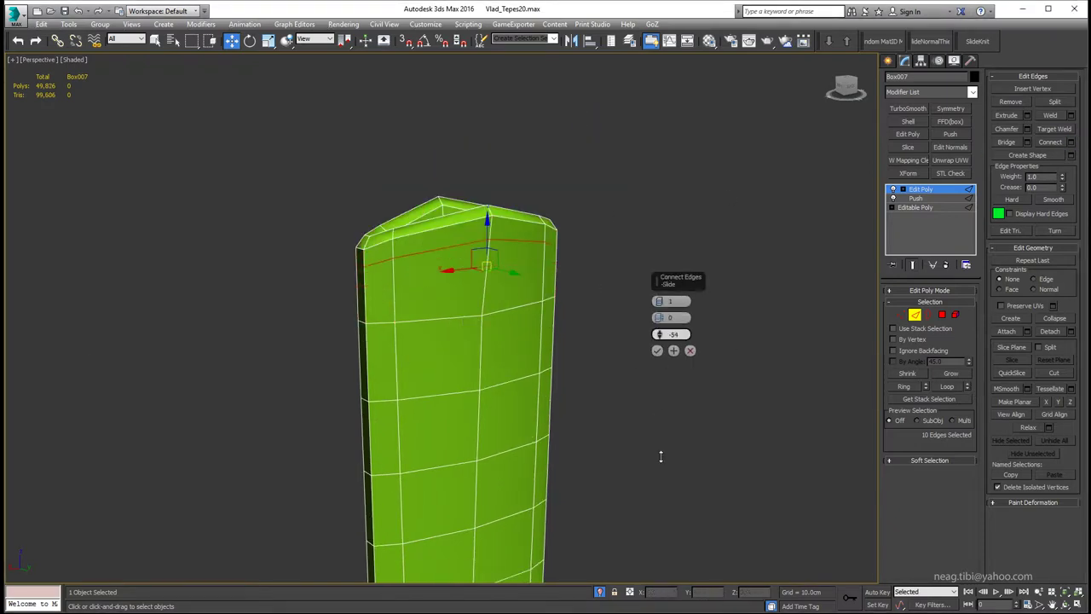
pyautogui.keyDown('alt'); pyautogui.moveTo(667, 384); pyautogui.dragTo(387, 259, button='middle'); pyautogui.keyUp('alt')
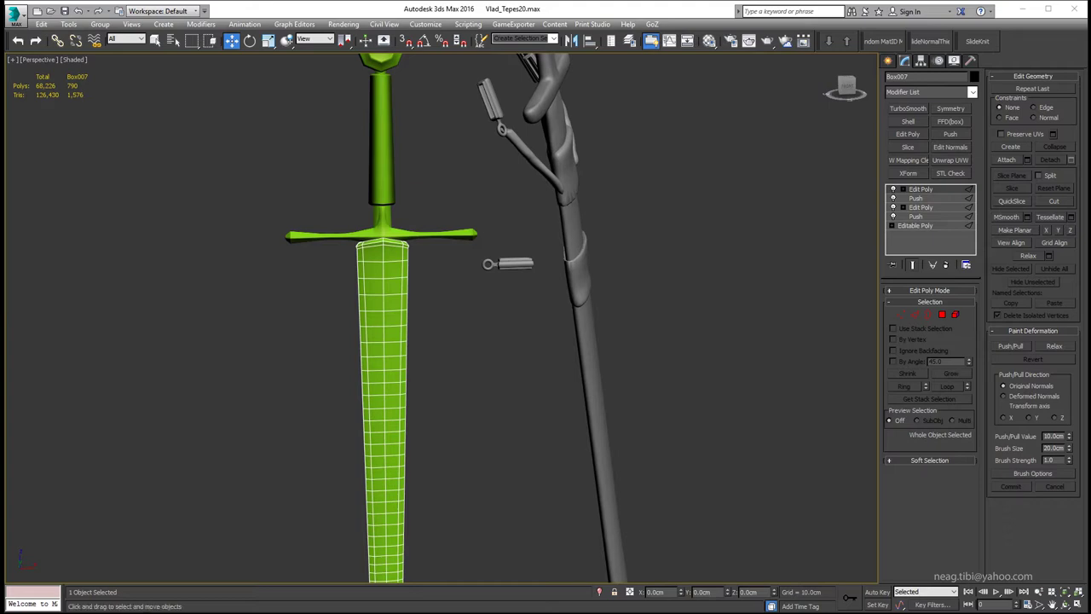
# Isolate the scabbard and preview it with a TurboSmooth modifier.
pyautogui.scroll(2, 395, 335)
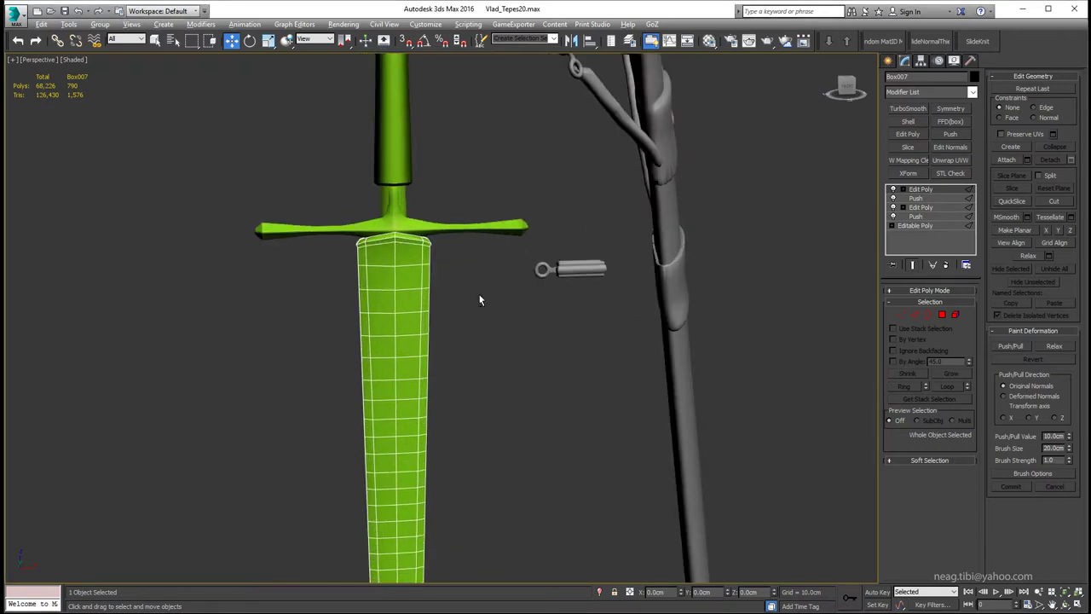
pyautogui.hotkey('alt', 'q')
pyautogui.scroll(3, 469, 127)
pyautogui.click(908, 108)
pyautogui.click(564, 400)
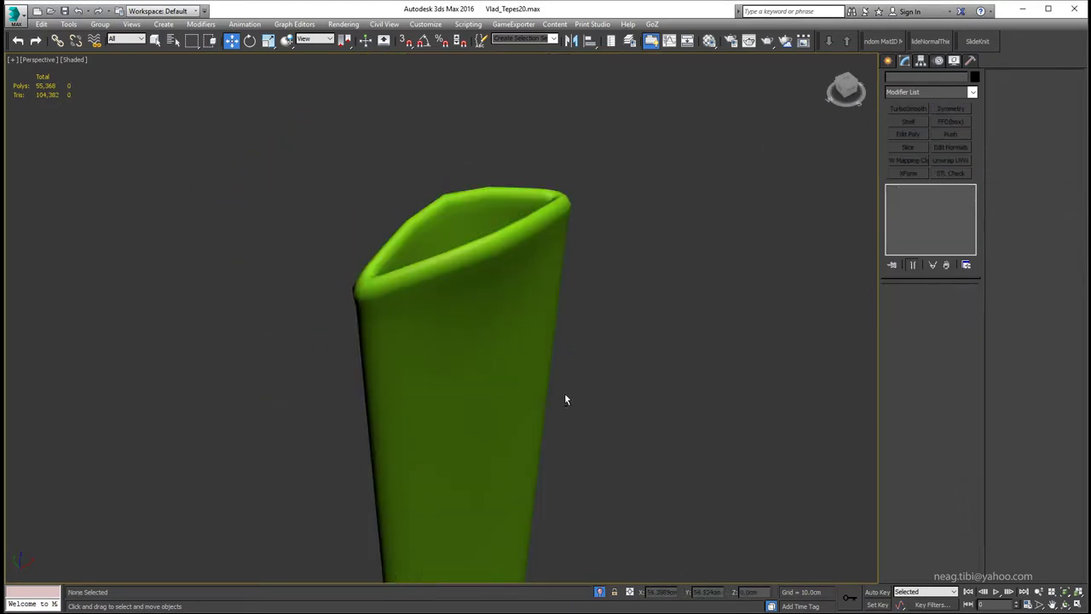
pyautogui.keyDown('alt'); pyautogui.moveTo(564, 400); pyautogui.dragTo(762, 406, button='middle'); pyautogui.keyUp('alt')
pyautogui.click(753, 424)
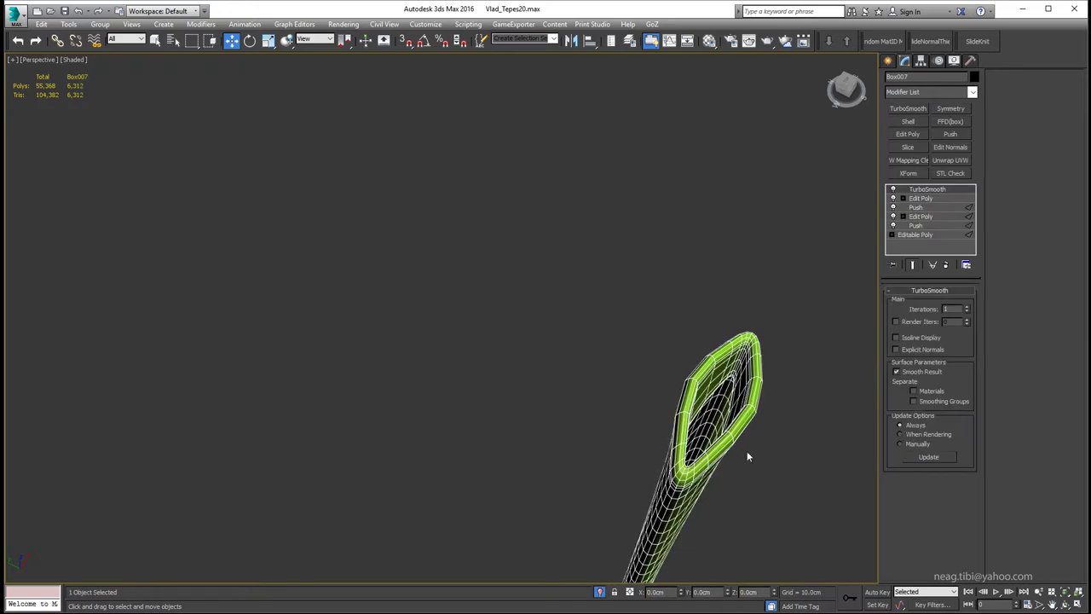
# Exit isolation and delete the TurboSmooth modifier from the stack.
pyautogui.hotkey('alt', 'q')
pyautogui.press('F3')
pyautogui.scroll(3, 495, 281)
pyautogui.scroll(2, 495, 280)
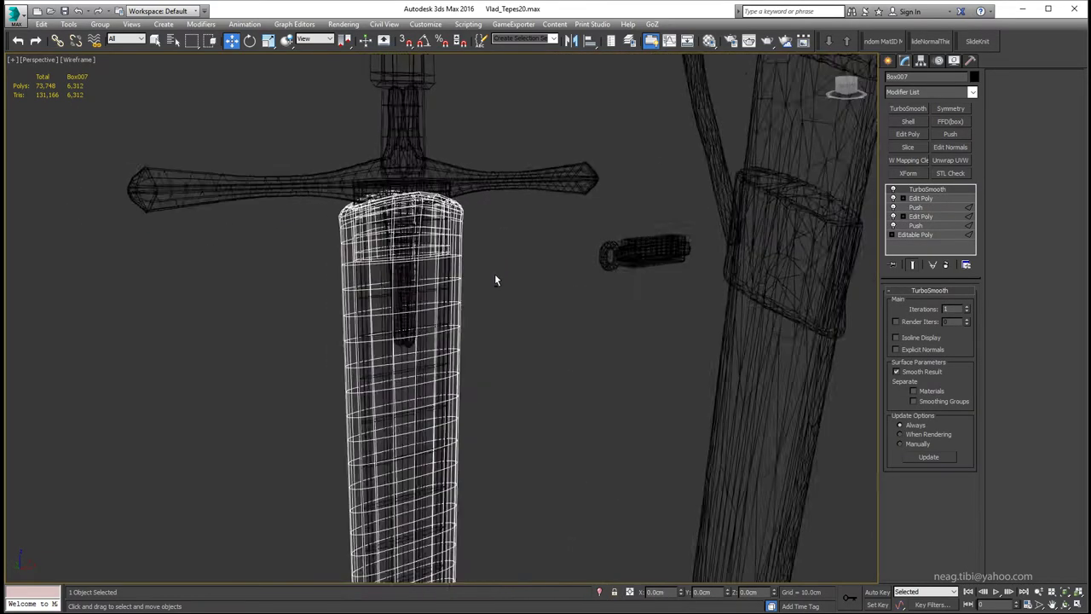
pyautogui.press('F3')
pyautogui.keyDown('alt'); pyautogui.moveTo(495, 280); pyautogui.dragTo(428, 276, button='middle'); pyautogui.keyUp('alt')
pyautogui.rightClick(930, 191)
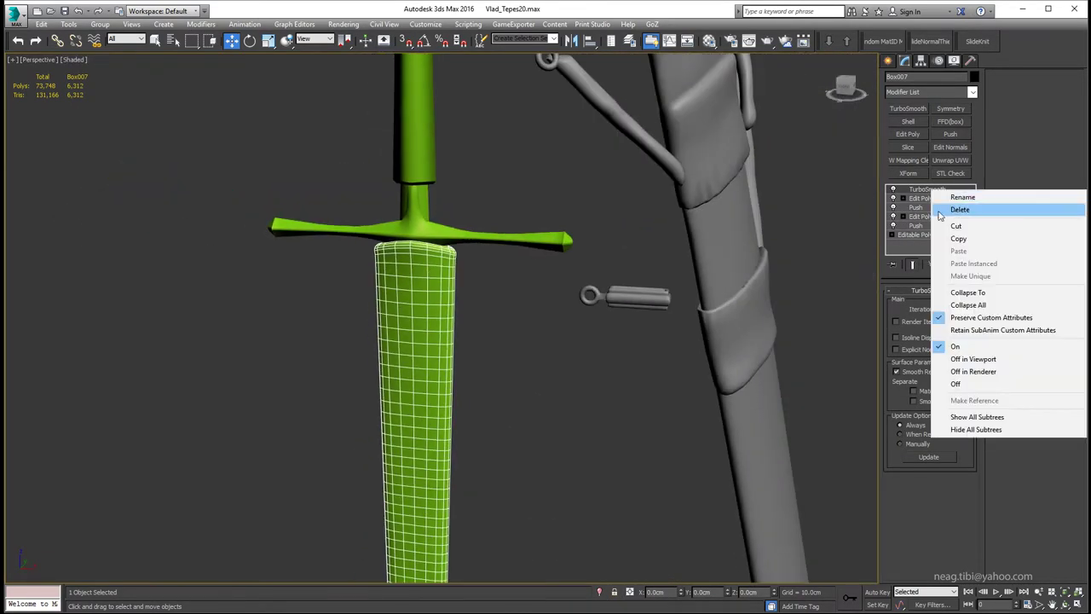
pyautogui.click(938, 209)
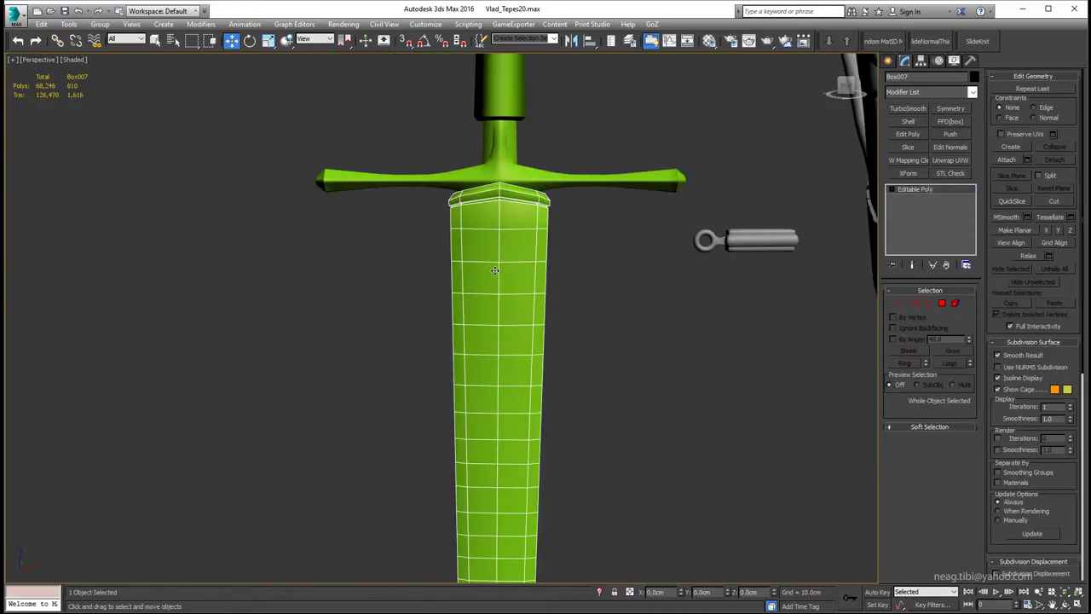
pyautogui.scroll(-5, 421, 290)
# Clone the green scabbard with Ctrl+V as a new object named Box008.
pyautogui.keyDown('alt'); pyautogui.moveTo(478, 270); pyautogui.dragTo(517, 268, button='middle'); pyautogui.keyUp('alt')
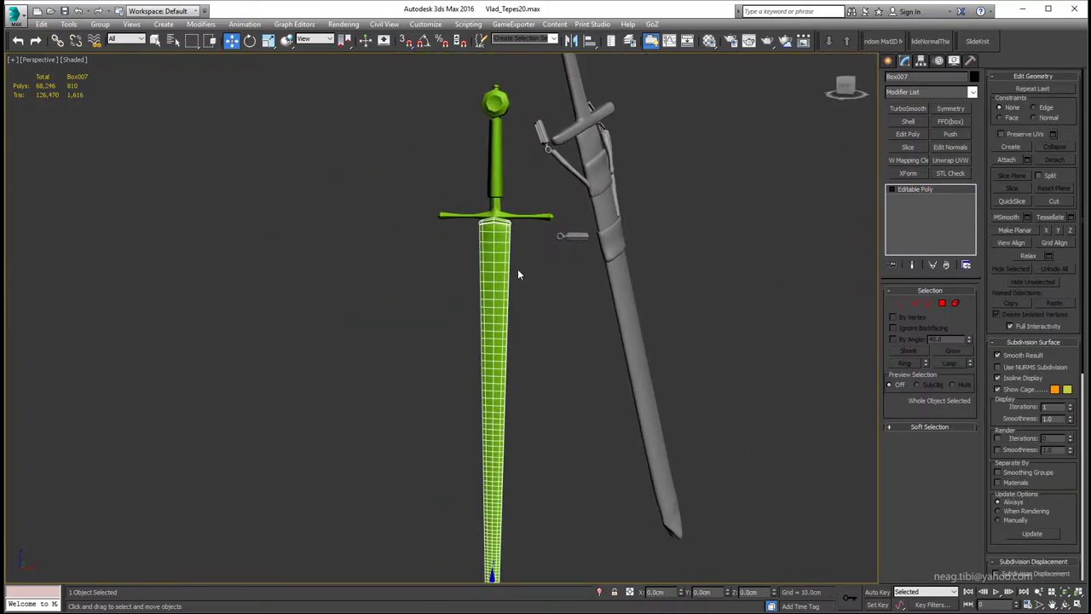
pyautogui.scroll(2, 497, 236)
pyautogui.click(492, 251)
pyautogui.hotkey('ctrl', 'v')
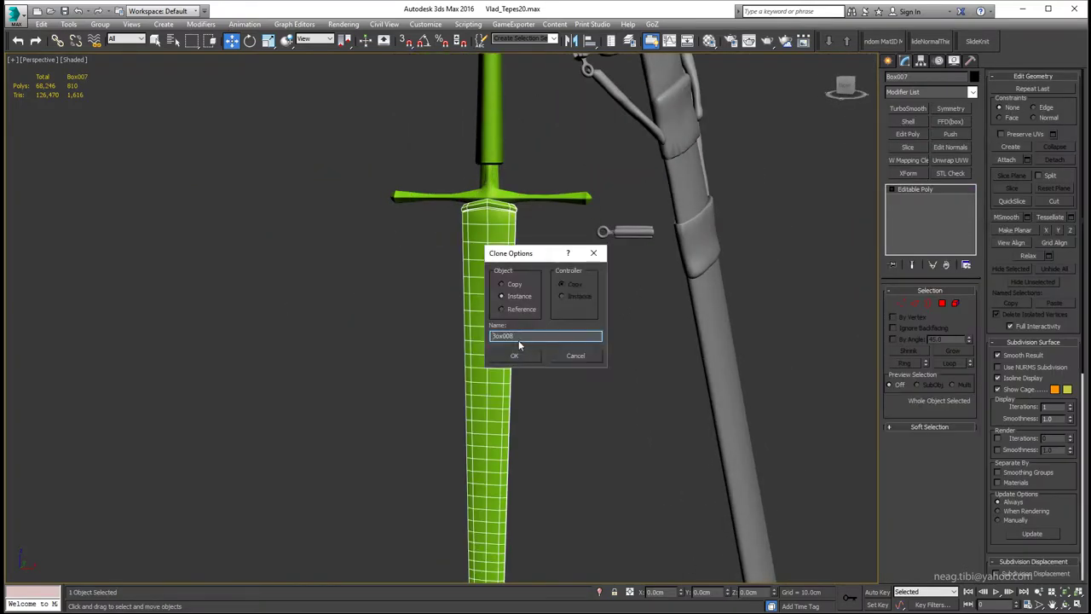
pyautogui.click(514, 356)
pyautogui.moveTo(502, 307)
pyautogui.keyDown('alt'); pyautogui.mouseDown(button='middle')
pyautogui.moveTo(490, 281)
pyautogui.moveTo(489, 292)
pyautogui.mouseUp(button='middle'); pyautogui.keyUp('alt')
pyautogui.scroll(1, 489, 291)
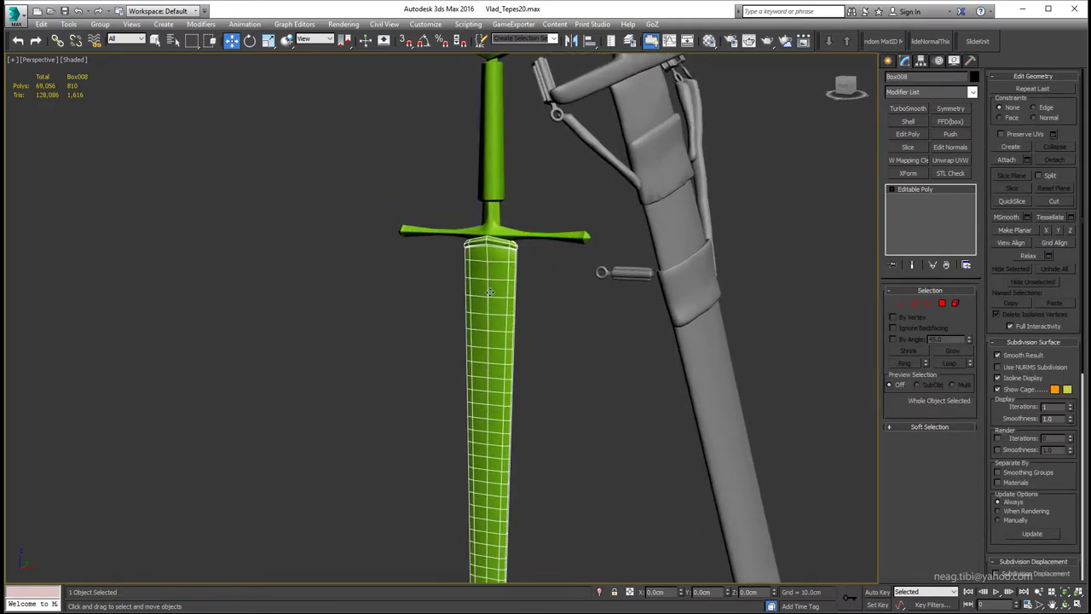
# Switch Box008 to edge, then element mode, and briefly open the Material Editor.
pyautogui.press('2')
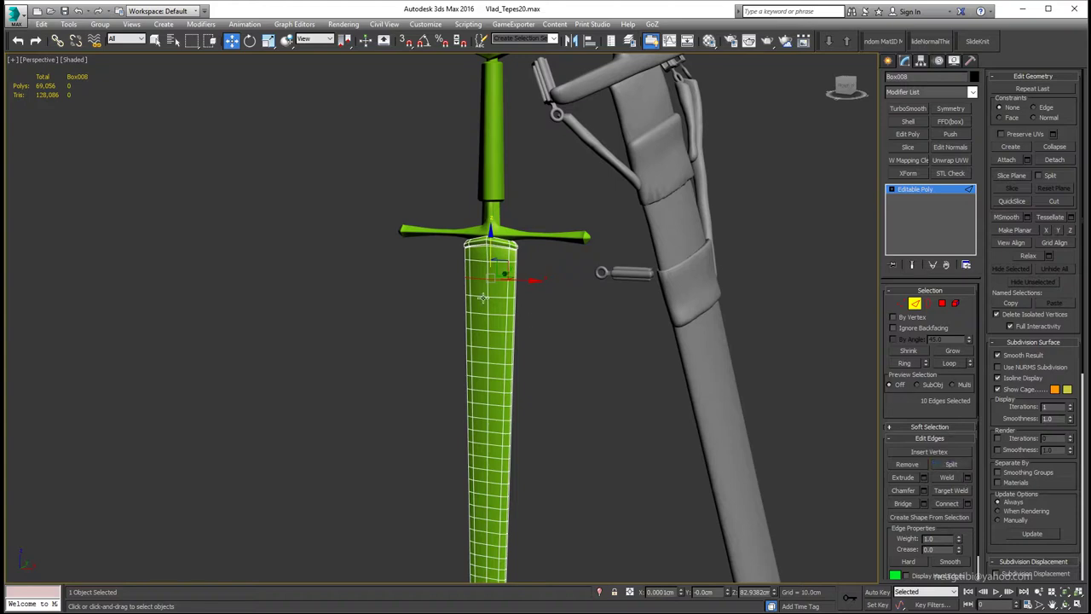
pyautogui.moveTo(483, 296); pyautogui.dragTo(497, 300, button='middle')
pyautogui.press('5')
pyautogui.scroll(-2, 515, 324)
pyautogui.press('m')
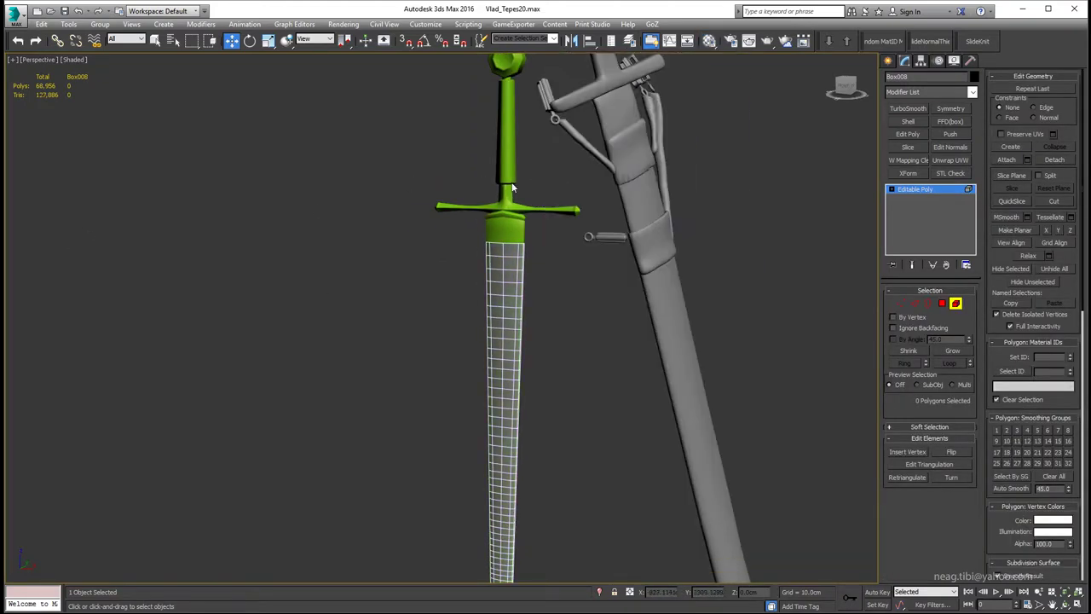
pyautogui.click(733, 59)
pyautogui.keyDown('alt'); pyautogui.moveTo(562, 237); pyautogui.dragTo(550, 270, button='middle'); pyautogui.keyUp('alt')
# Delete every polygon of the Box008 copy except the two narrow band strips.
pyautogui.scroll(2, 505, 283)
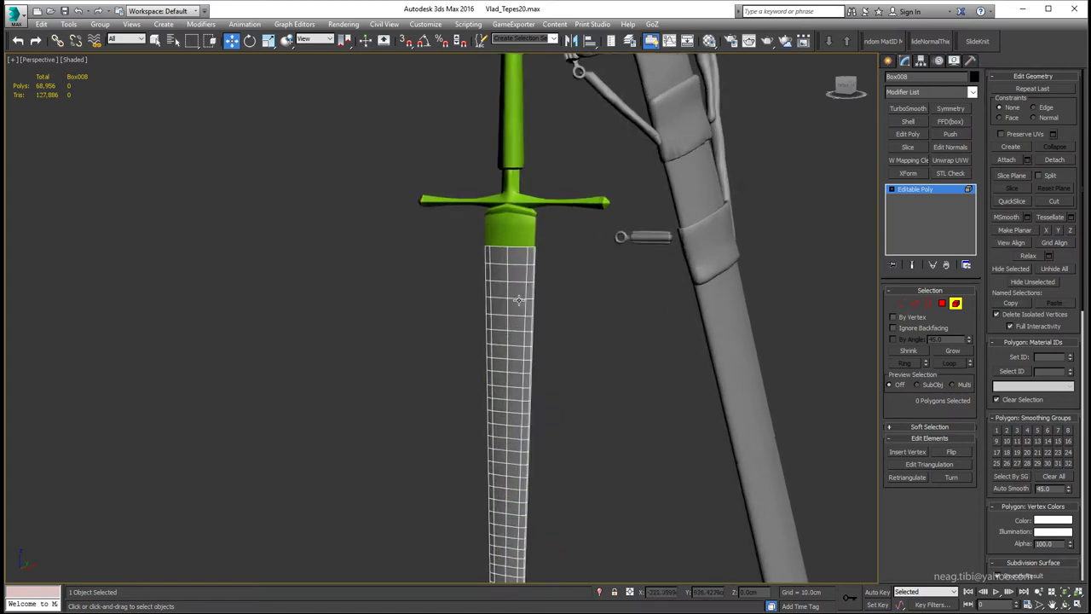
pyautogui.scroll(2, 507, 283)
pyautogui.press('2')
pyautogui.scroll(-3, 513, 274)
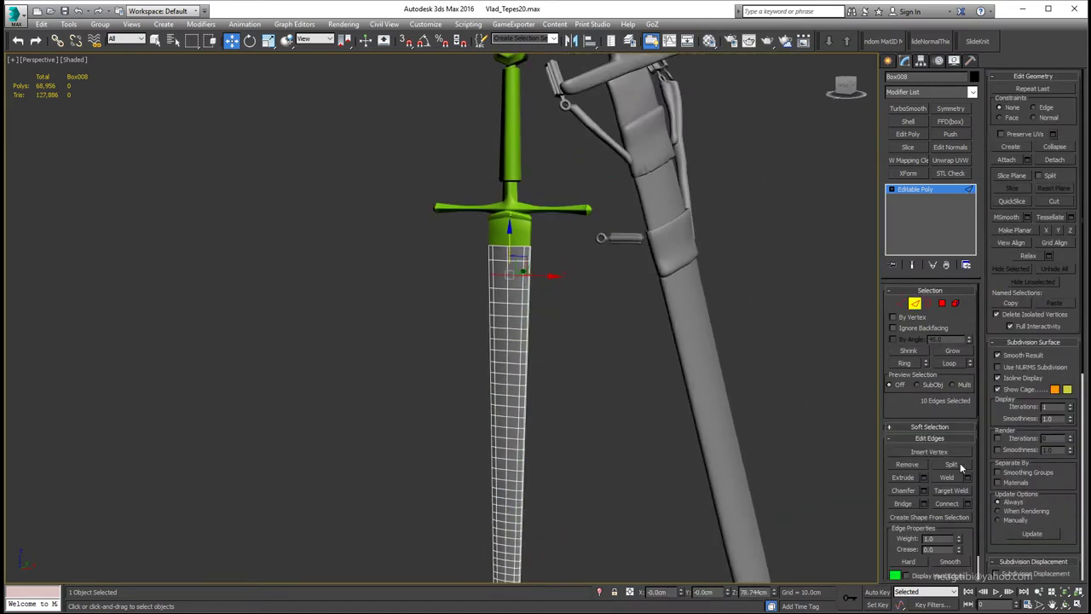
pyautogui.keyDown('alt'); pyautogui.moveTo(470, 261); pyautogui.dragTo(531, 277, button='middle'); pyautogui.keyUp('alt')
pyautogui.scroll(2, 531, 276)
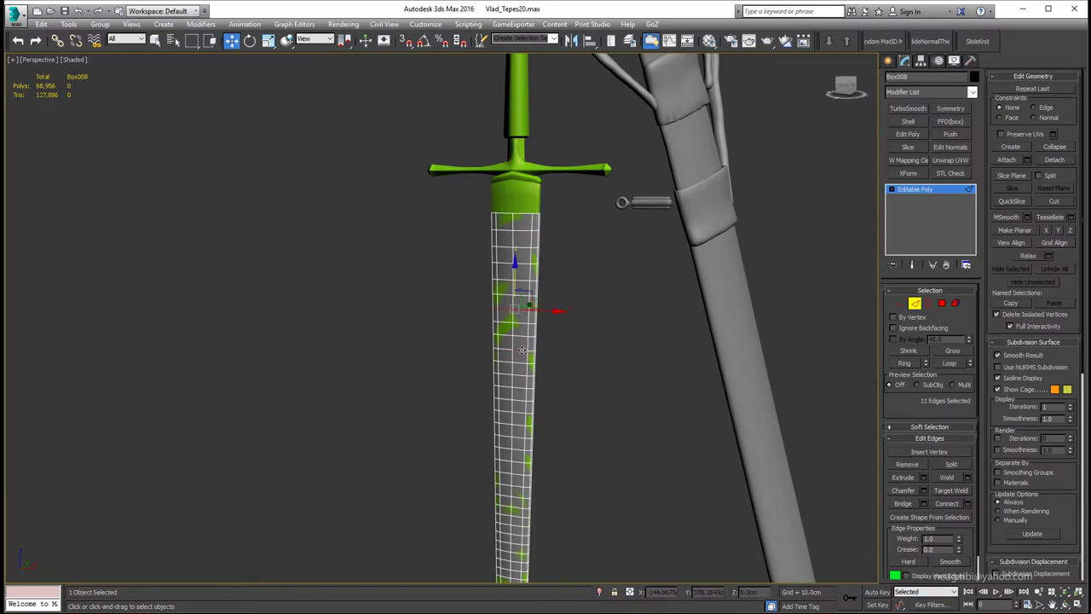
pyautogui.press('4')
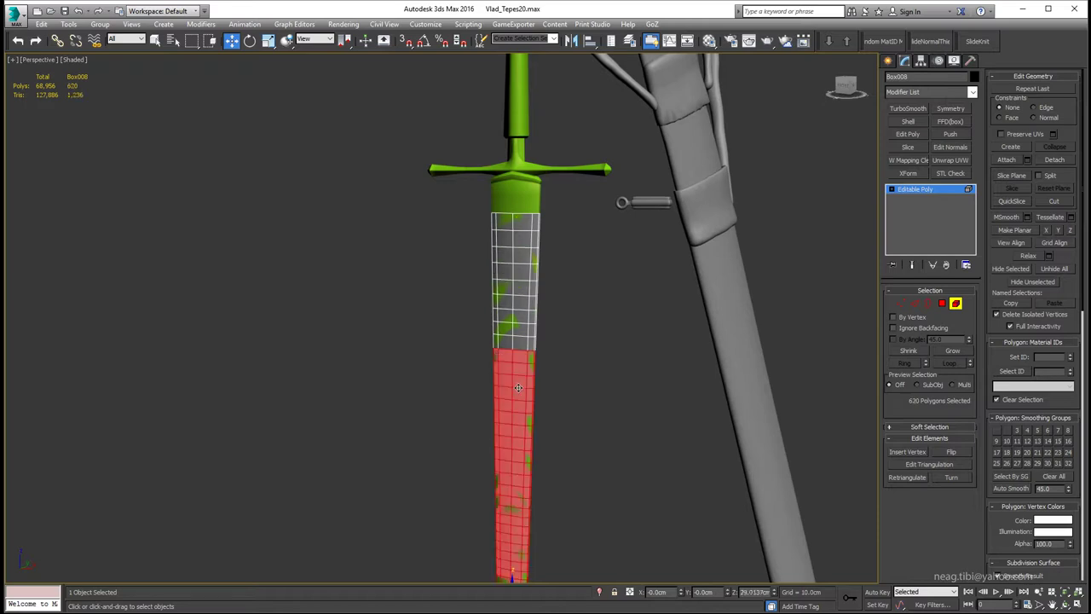
pyautogui.press('Delete')
pyautogui.scroll(-3, 501, 308)
pyautogui.scroll(2, 501, 309)
pyautogui.scroll(3, 507, 341)
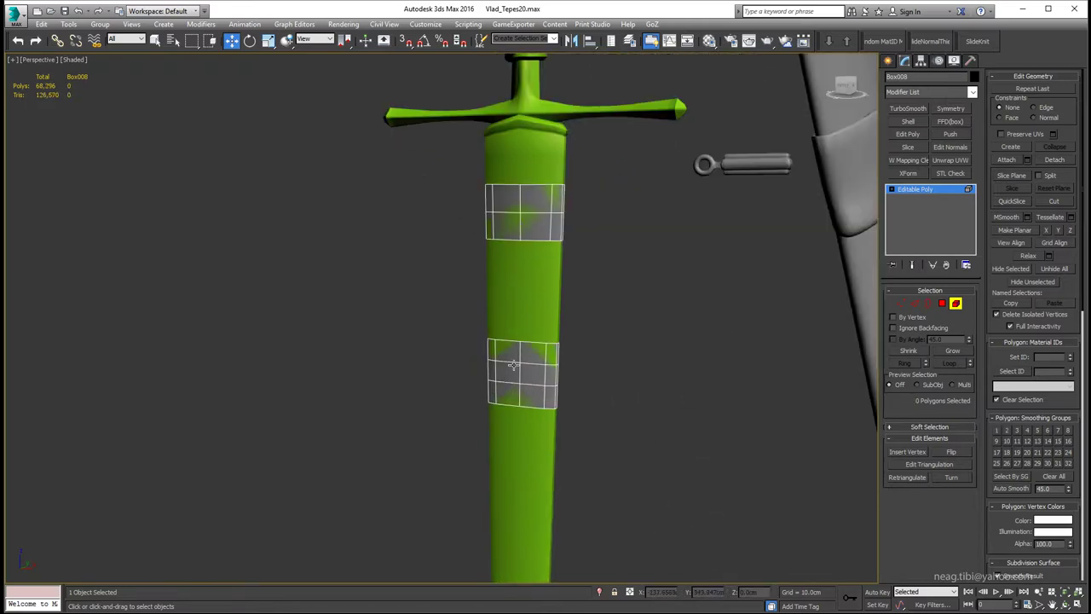
# Pick an edge on the lower band and shade the front view realistically.
pyautogui.press('2')
pyautogui.click(528, 342)
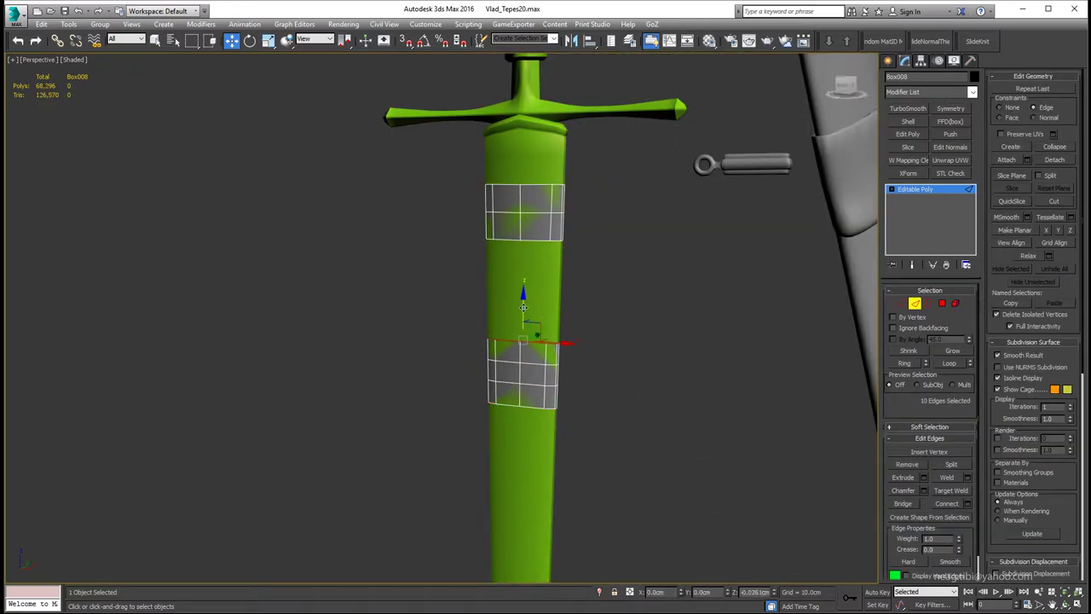
pyautogui.hotkey('alt', 'w')
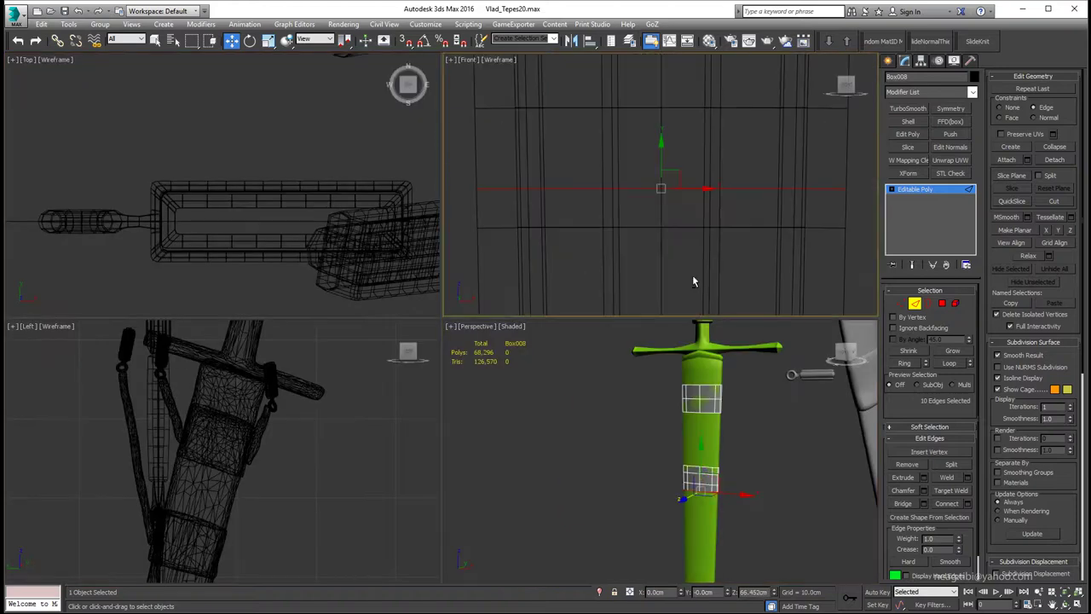
pyautogui.press('F3')
pyautogui.scroll(-2, 639, 230)
pyautogui.scroll(-2, 583, 185)
pyautogui.hotkey('alt', 'w')
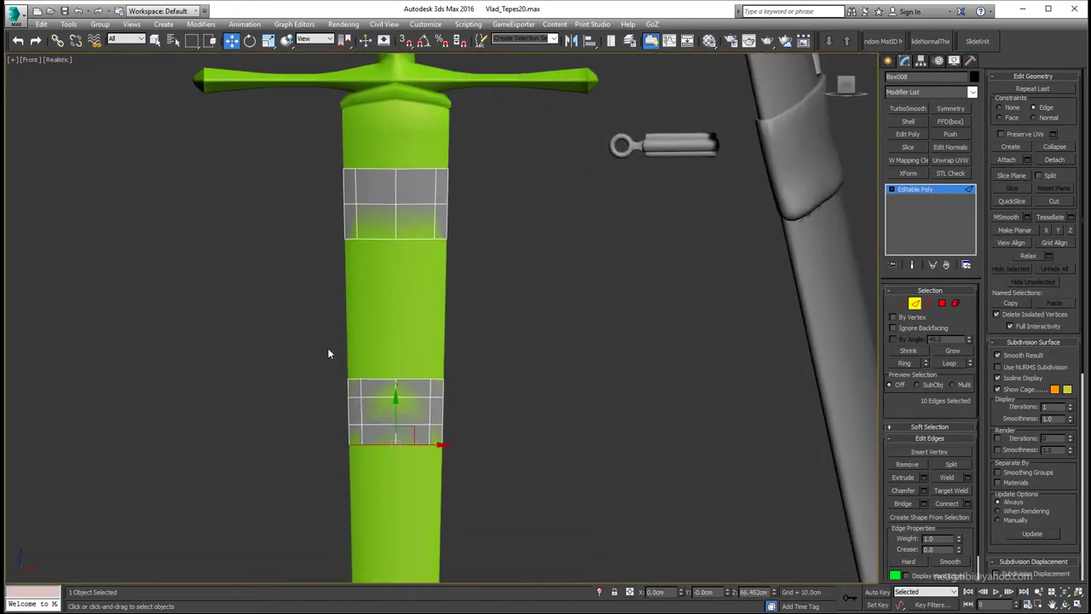
pyautogui.scroll(-1, 367, 367)
pyautogui.scroll(-2, 460, 347)
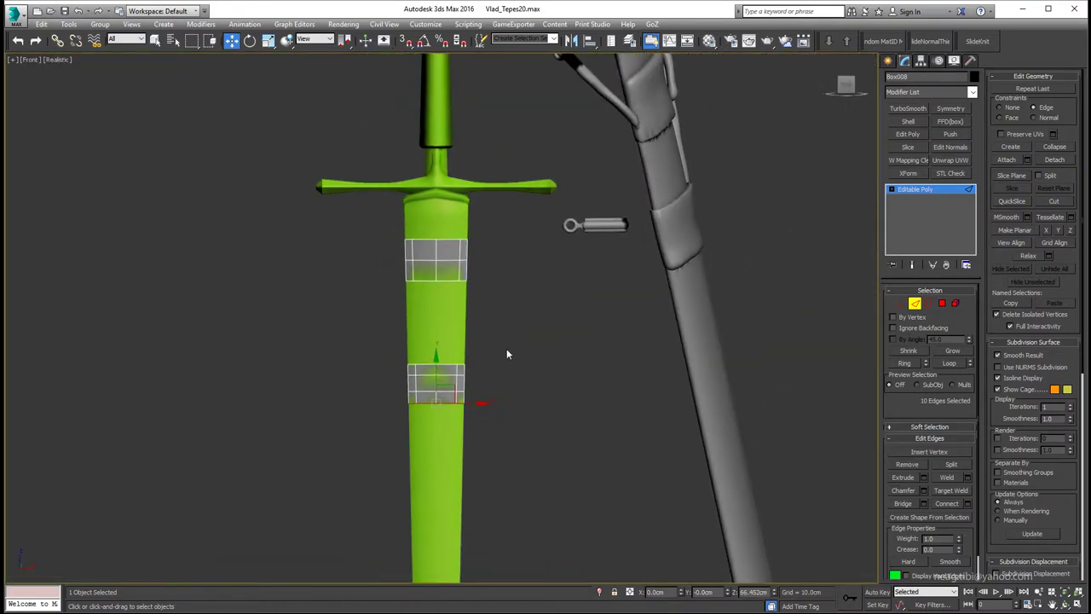
# Select the lower band's full edge loop and center the bands in the perspective view.
pyautogui.click(441, 373)
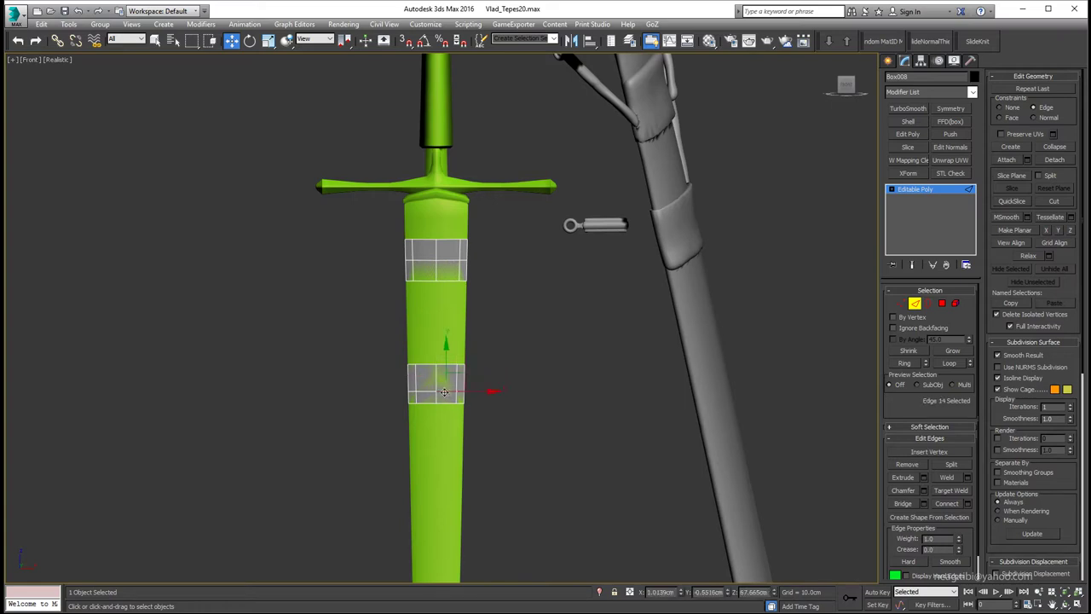
pyautogui.doubleClick(443, 391)
pyautogui.scroll(2, 443, 391)
pyautogui.scroll(-1, 443, 364)
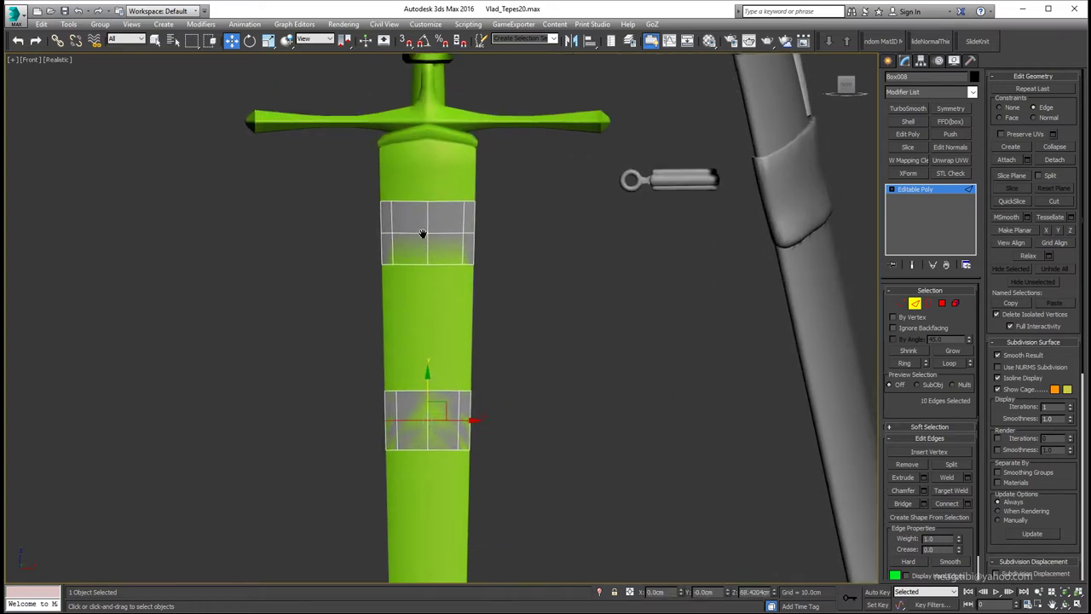
pyautogui.hotkey('alt', 'w')
pyautogui.hotkey('alt', 'w')
pyautogui.scroll(2, 497, 362)
pyautogui.moveTo(497, 362); pyautogui.dragTo(426, 414, button='middle')
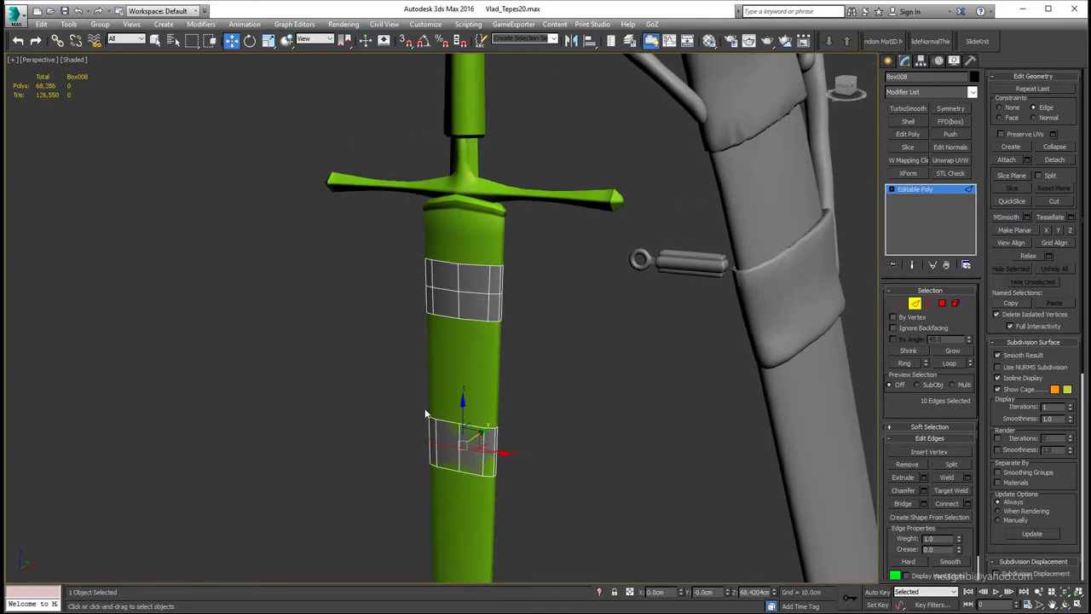
pyautogui.keyDown('alt'); pyautogui.moveTo(456, 337); pyautogui.dragTo(478, 337, button='middle'); pyautogui.keyUp('alt')
# Apply a Shell modifier to the bands with an outer amount of about 0.3cm.
pyautogui.click(907, 121)
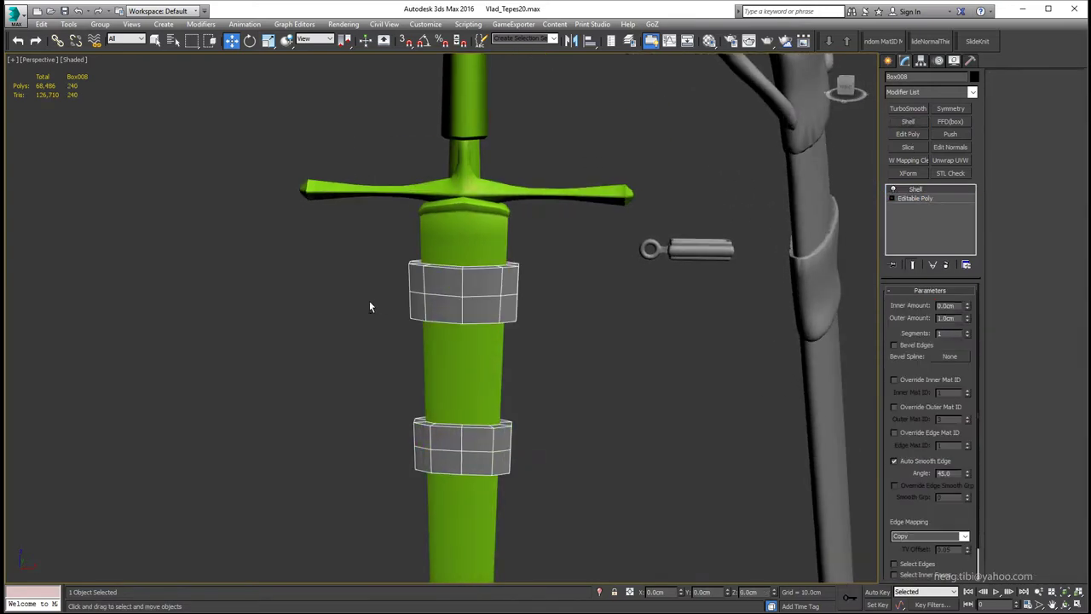
pyautogui.scroll(3, 460, 303)
pyautogui.keyDown('alt'); pyautogui.moveTo(503, 291); pyautogui.dragTo(524, 294, button='middle'); pyautogui.keyUp('alt')
pyautogui.moveTo(966, 318); pyautogui.dragTo(965, 304)
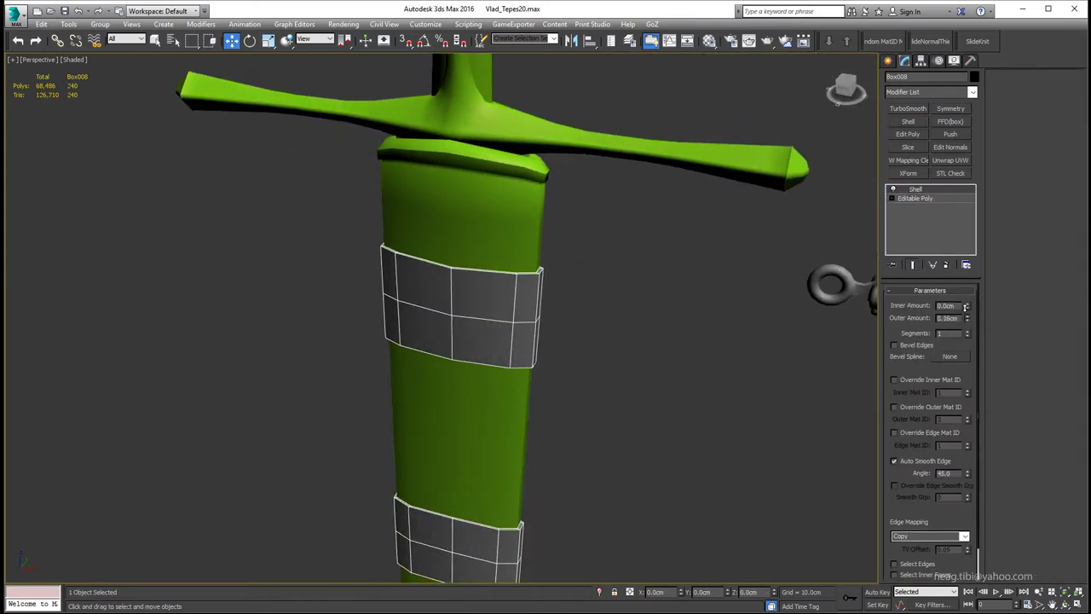
pyautogui.moveTo(472, 344)
pyautogui.keyDown('alt'); pyautogui.mouseDown(button='middle')
pyautogui.moveTo(434, 352)
pyautogui.moveTo(579, 328)
pyautogui.mouseUp(button='middle'); pyautogui.keyUp('alt')
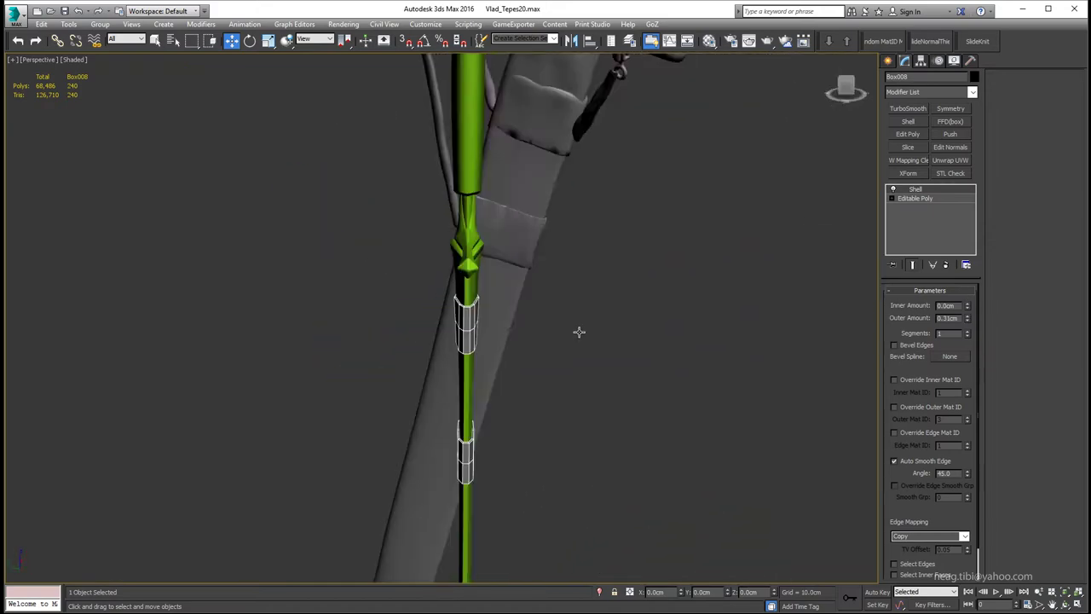
pyautogui.scroll(-5, 460, 384)
# Inspect the bands in isolation, then add an Edit Poly modifier above the Shell.
pyautogui.hotkey('alt', 'q')
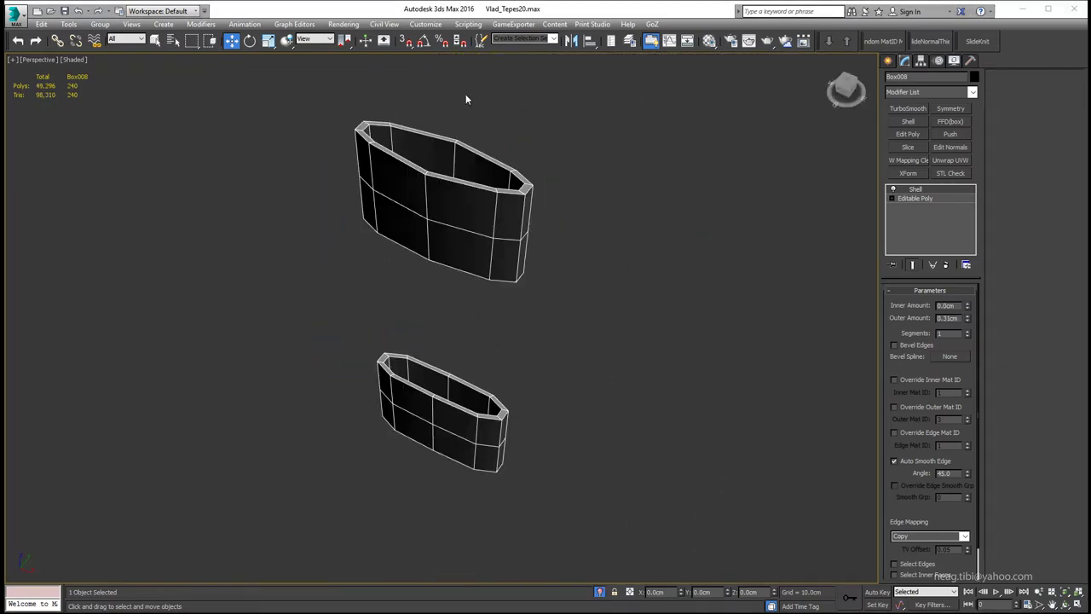
pyautogui.moveTo(466, 94)
pyautogui.keyDown('alt'); pyautogui.mouseDown(button='middle')
pyautogui.moveTo(324, 236)
pyautogui.moveTo(446, 204)
pyautogui.moveTo(460, 226)
pyautogui.mouseUp(button='middle'); pyautogui.keyUp('alt')
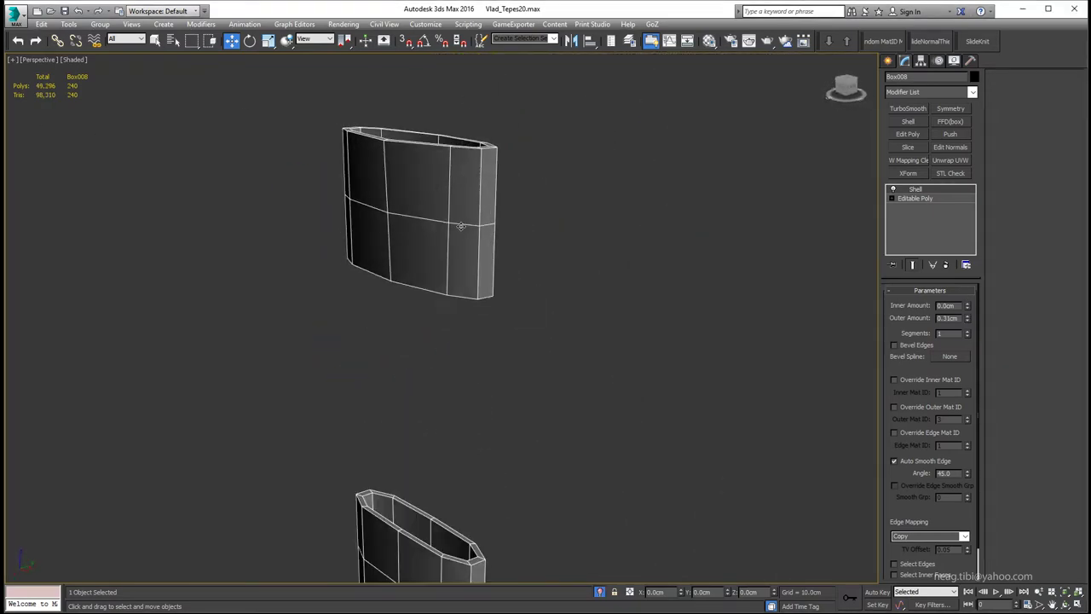
pyautogui.hotkey('alt', 'q')
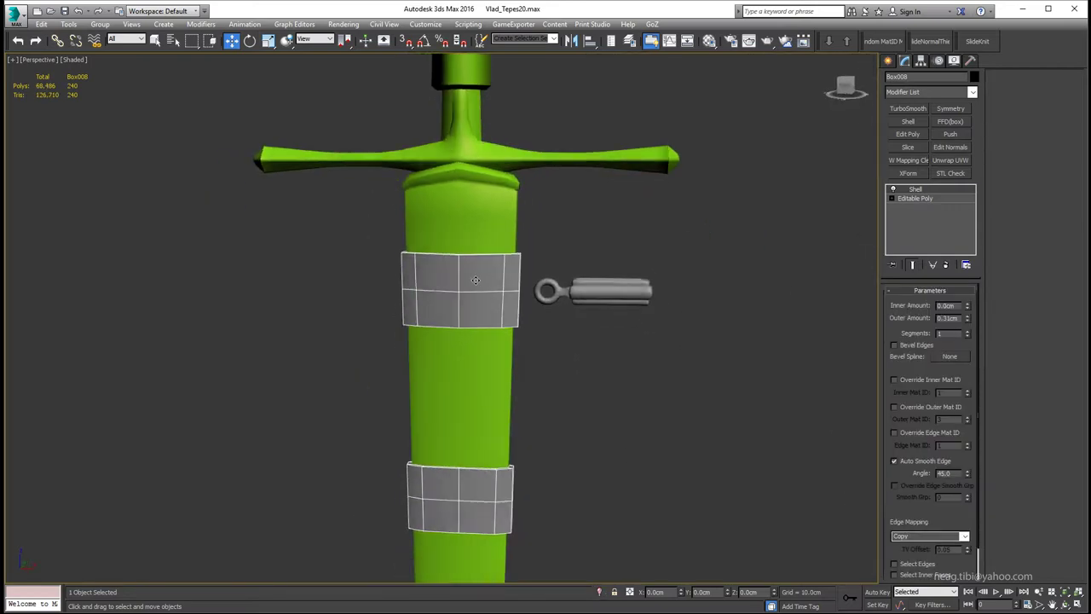
pyautogui.scroll(-2, 461, 277)
pyautogui.click(908, 134)
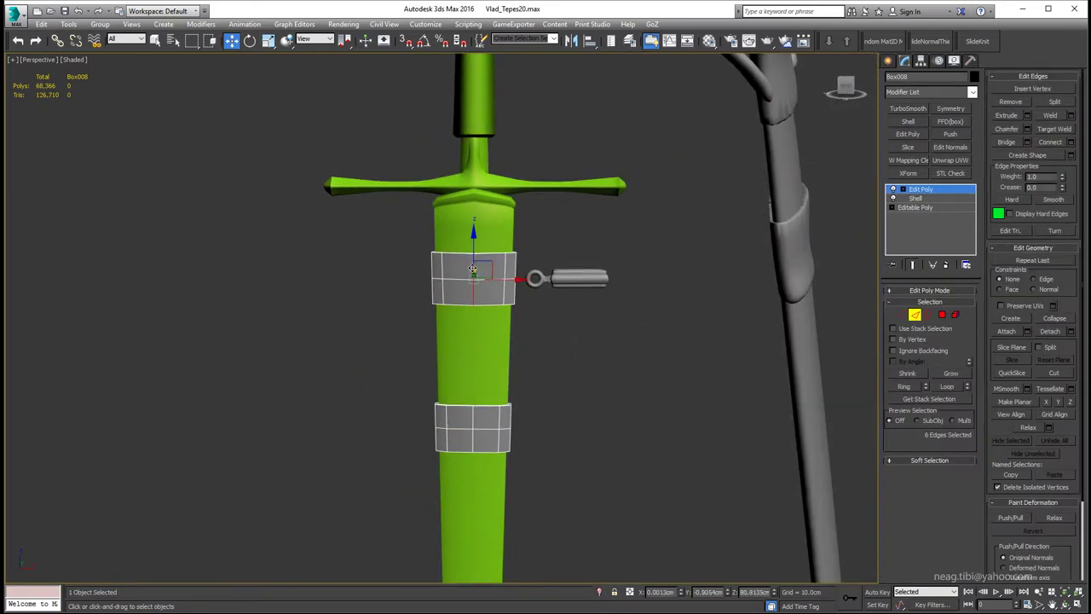
# In wireframe, extend the edge selection across the unwanted band faces.
pyautogui.press('F3')
pyautogui.moveTo(471, 417)
pyautogui.keyDown('alt'); pyautogui.mouseDown(button='middle')
pyautogui.moveTo(443, 264)
pyautogui.moveTo(417, 256)
pyautogui.mouseUp(button='middle'); pyautogui.keyUp('alt')
pyautogui.scroll(4, 443, 264)
pyautogui.scroll(-3, 417, 256)
pyautogui.scroll(4, 418, 250)
pyautogui.scroll(-2, 419, 251)
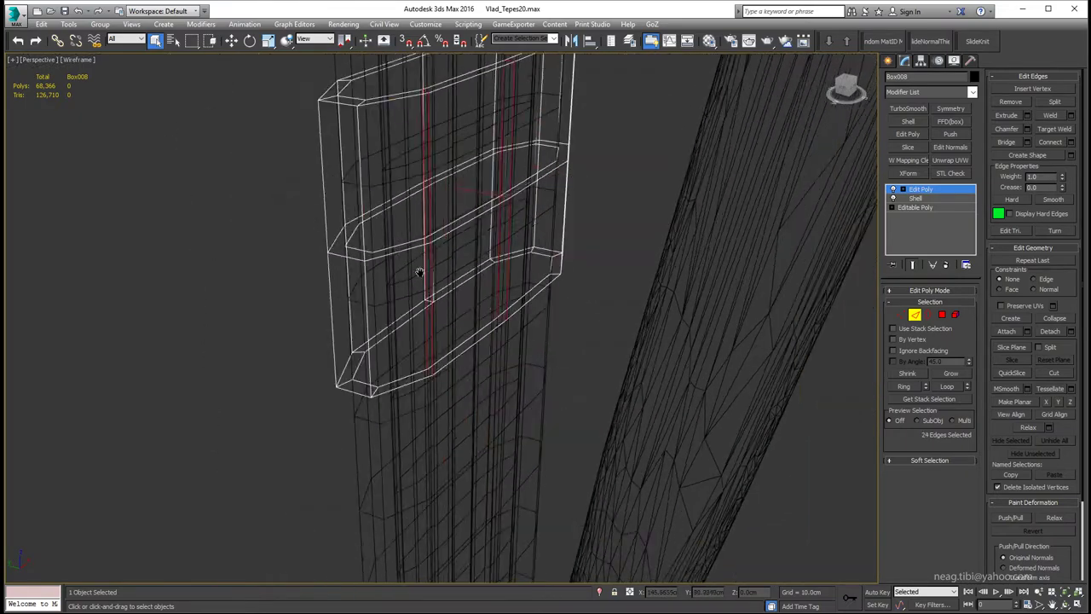
pyautogui.scroll(1, 375, 198)
pyautogui.moveTo(375, 198)
pyautogui.keyDown('alt'); pyautogui.mouseDown(button='middle')
pyautogui.moveTo(378, 165)
pyautogui.moveTo(443, 255)
pyautogui.mouseUp(button='middle'); pyautogui.keyUp('alt')
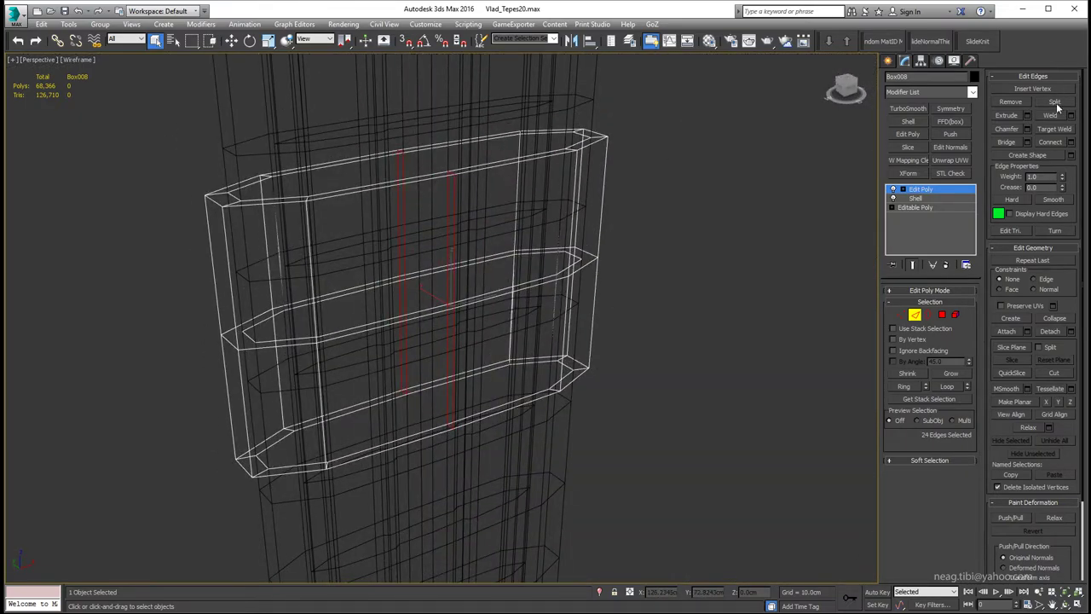
pyautogui.scroll(-3, 388, 285)
# Convert the selected edges to polygons, delete them, and return to shaded view.
pyautogui.press('4')
pyautogui.press('Delete')
pyautogui.scroll(-3, 419, 215)
pyautogui.scroll(1, 515, 277)
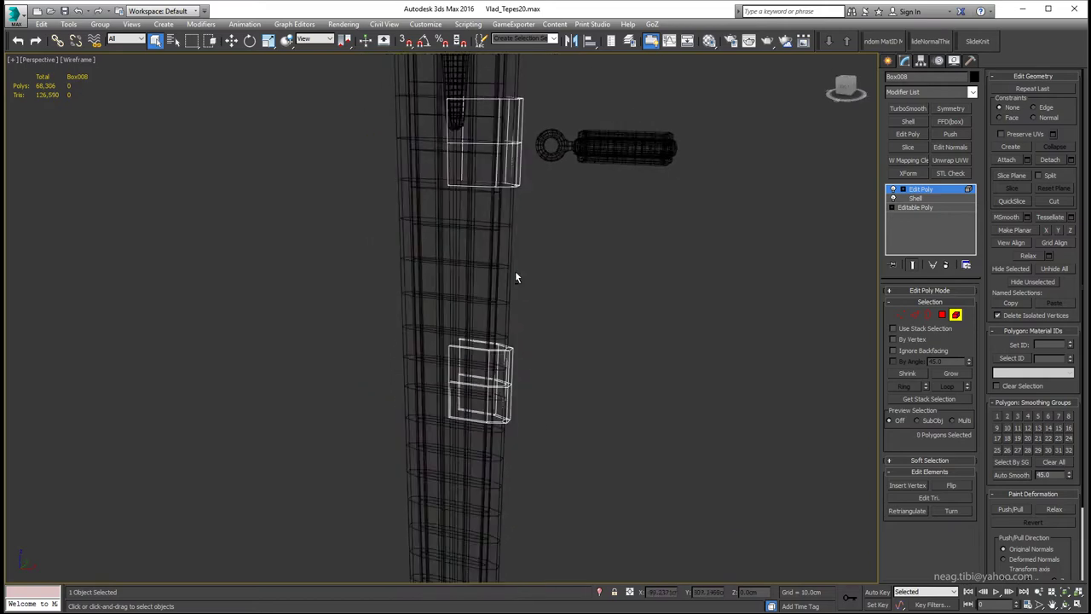
pyautogui.press('F3')
pyautogui.scroll(1, 515, 272)
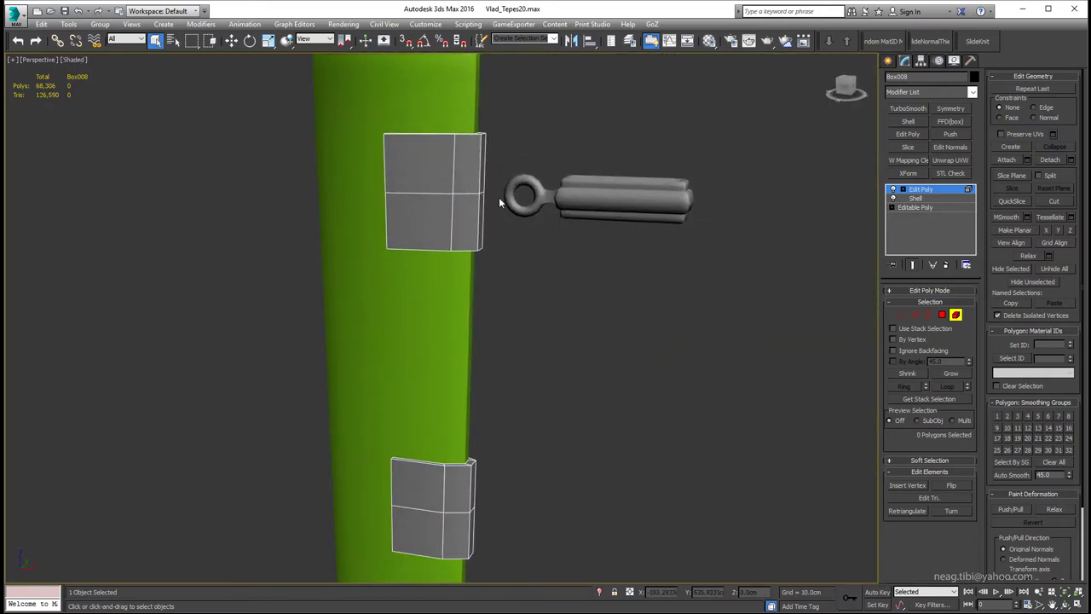
pyautogui.scroll(4, 554, 203)
# Select the ring bolt and add the back edges of the ring's neck loop.
pyautogui.click(580, 196)
pyautogui.scroll(3, 580, 196)
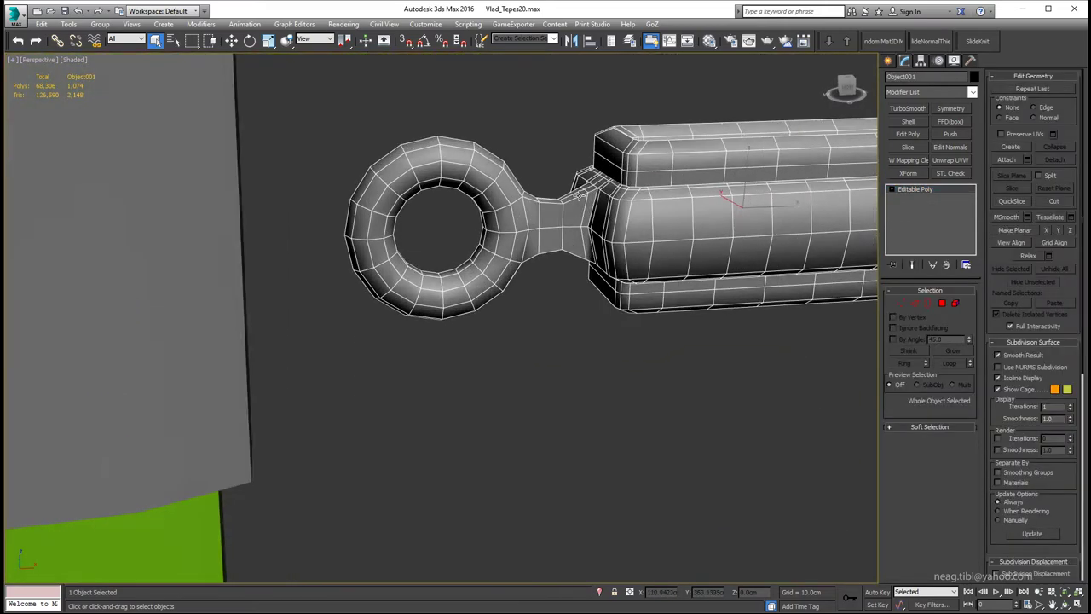
pyautogui.scroll(1, 580, 195)
pyautogui.scroll(1, 587, 194)
pyautogui.scroll(1, 586, 194)
pyautogui.press('2')
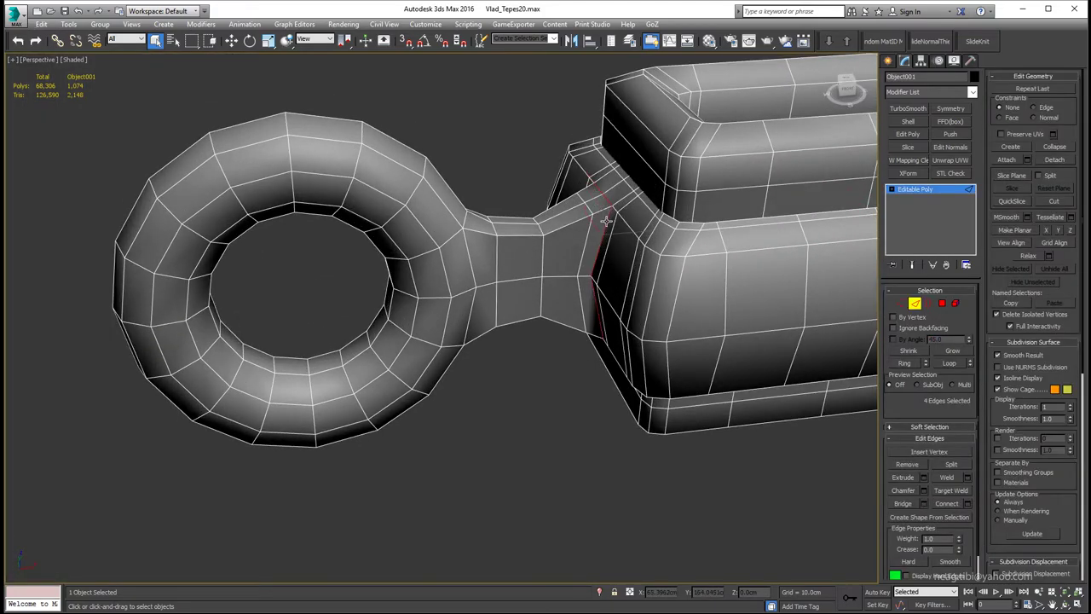
pyautogui.moveTo(605, 220)
pyautogui.keyDown('alt'); pyautogui.mouseDown(button='middle')
pyautogui.moveTo(613, 312)
pyautogui.moveTo(443, 293)
pyautogui.mouseUp(button='middle'); pyautogui.keyUp('alt')
pyautogui.keyDown('ctrl'); pyautogui.click(614, 312); pyautogui.keyUp('ctrl')
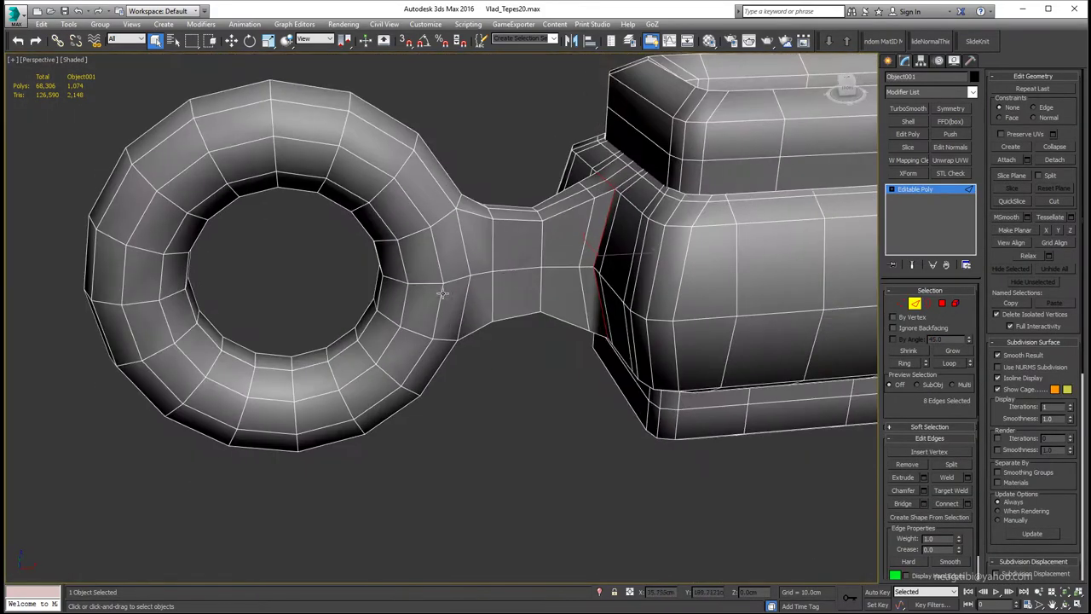
pyautogui.moveTo(645, 259); pyautogui.dragTo(598, 257, button='middle')
# Select the ring eye part and detach it as Object002.
pyautogui.keyDown('ctrl'); pyautogui.click(956, 303); pyautogui.keyUp('ctrl')
pyautogui.click(1054, 159)
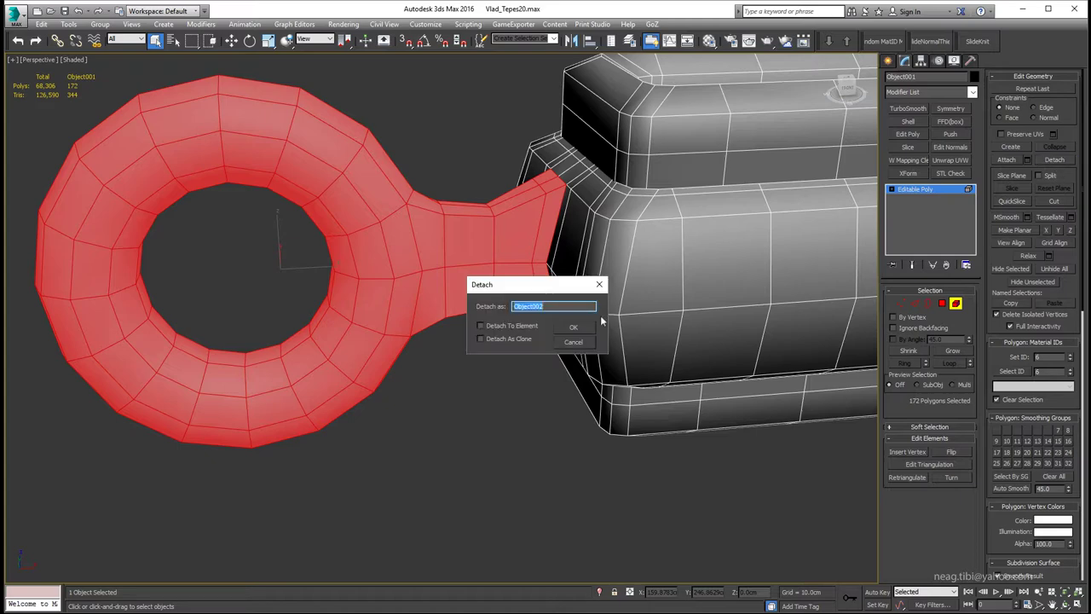
pyautogui.click(579, 326)
pyautogui.press('6')
# Select Object002 and enable Affect Pivot Only in the Hierarchy panel.
pyautogui.scroll(-5, 565, 466)
pyautogui.click(513, 314)
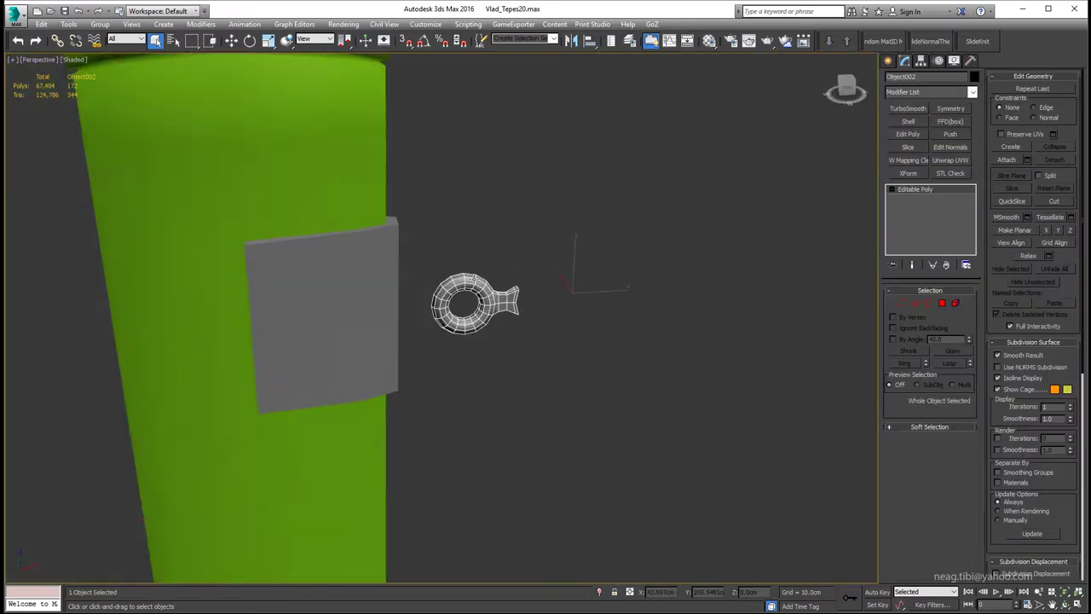
pyautogui.scroll(-3, 455, 117)
pyautogui.click(922, 61)
pyautogui.click(929, 133)
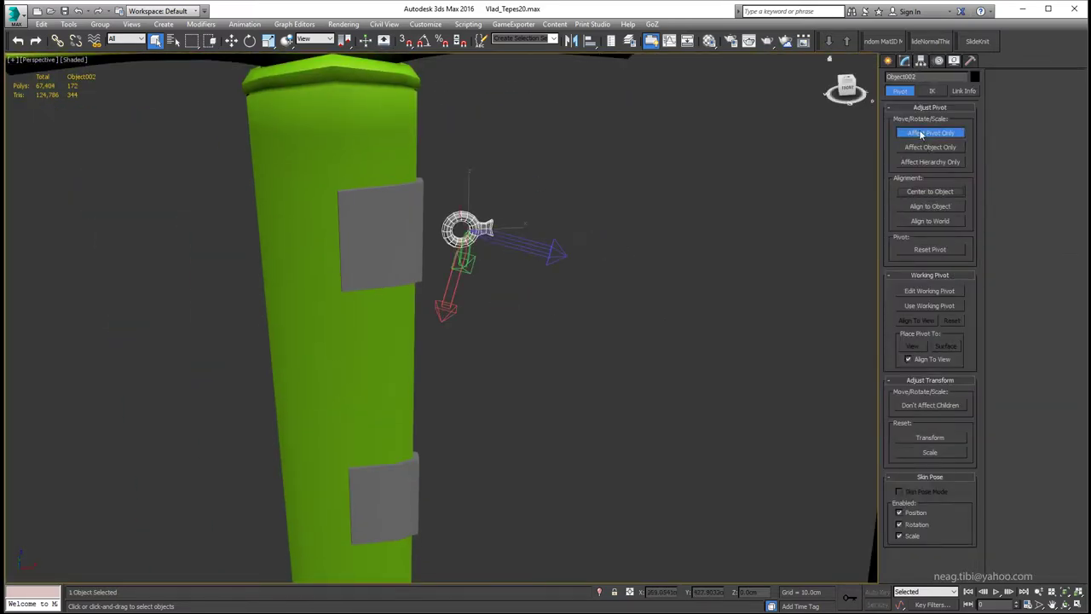
# Frame the ring in all views and rotate it slightly in the Top view.
pyautogui.click(920, 133)
pyautogui.hotkey('alt', 'w')
pyautogui.scroll(-5, 341, 187)
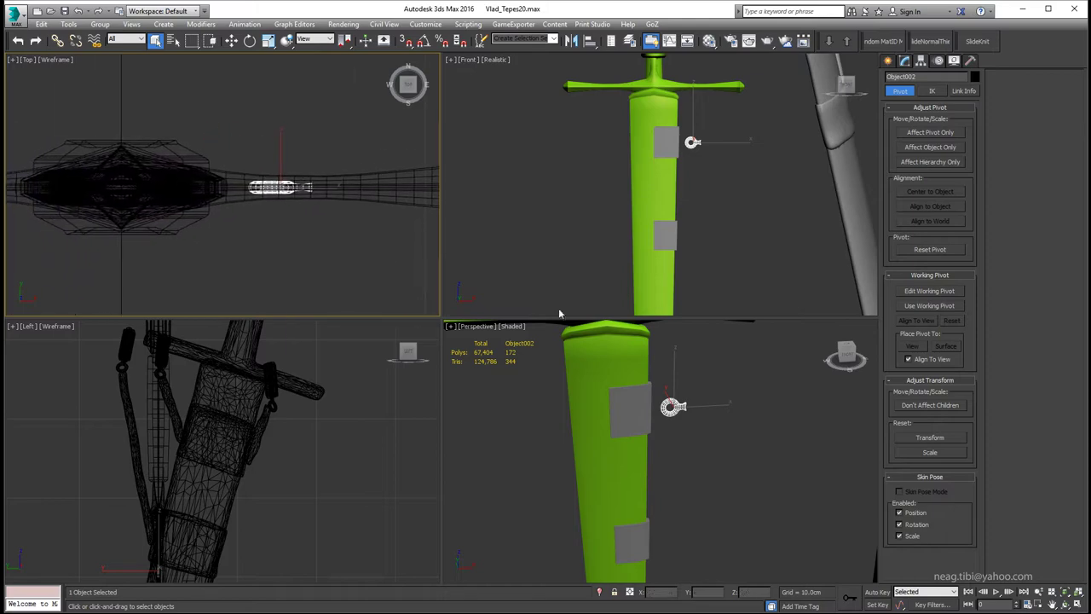
pyautogui.press('z')
pyautogui.hotkey('alt', 'w')
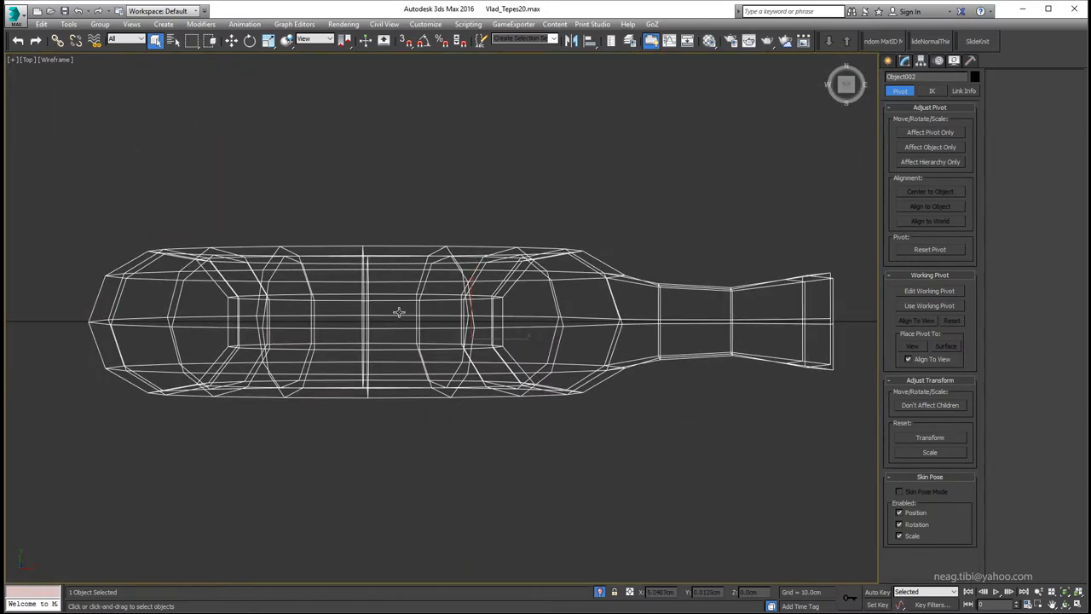
pyautogui.scroll(1, 398, 312)
pyautogui.press('e')
pyautogui.moveTo(511, 314); pyautogui.dragTo(450, 330)
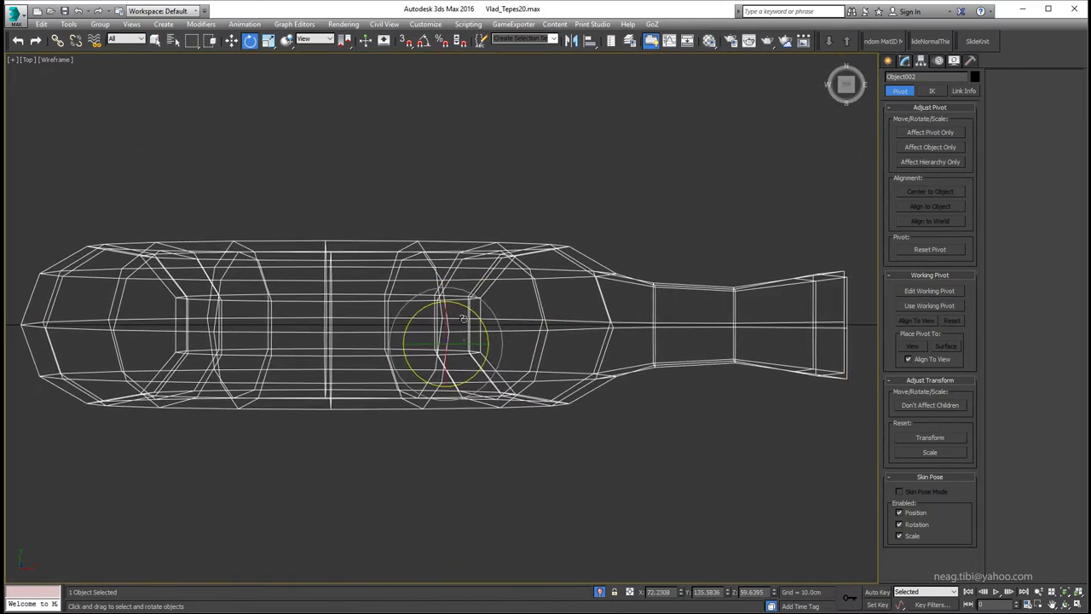
pyautogui.press('w')
pyautogui.moveTo(451, 317); pyautogui.dragTo(470, 320, button='middle')
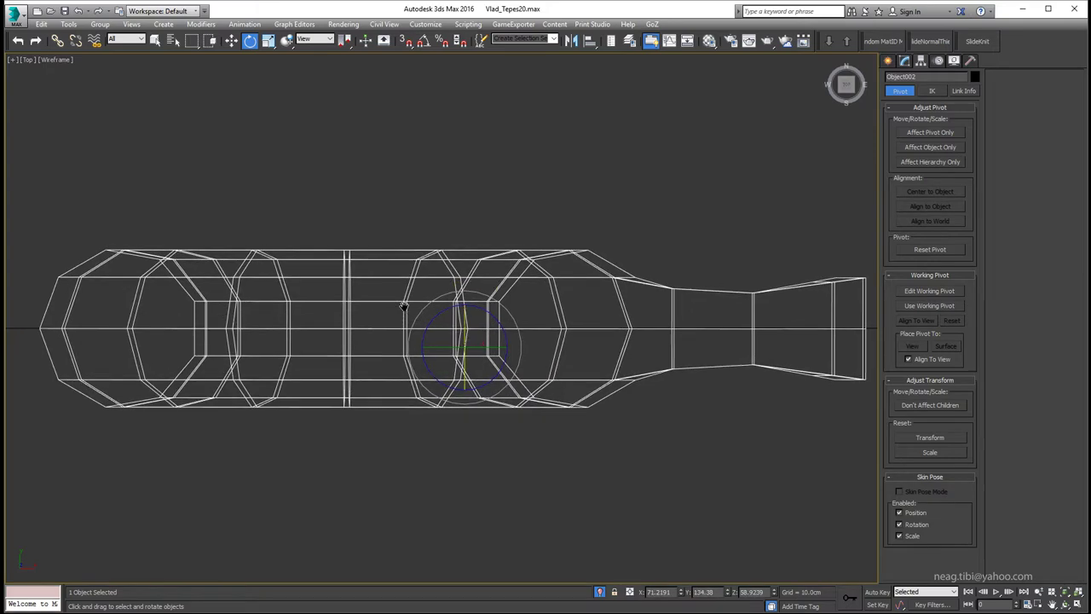
# With Affect Pivot Only, move the ring's pivot to the fish-tail tip.
pyautogui.hotkey('alt', 'w')
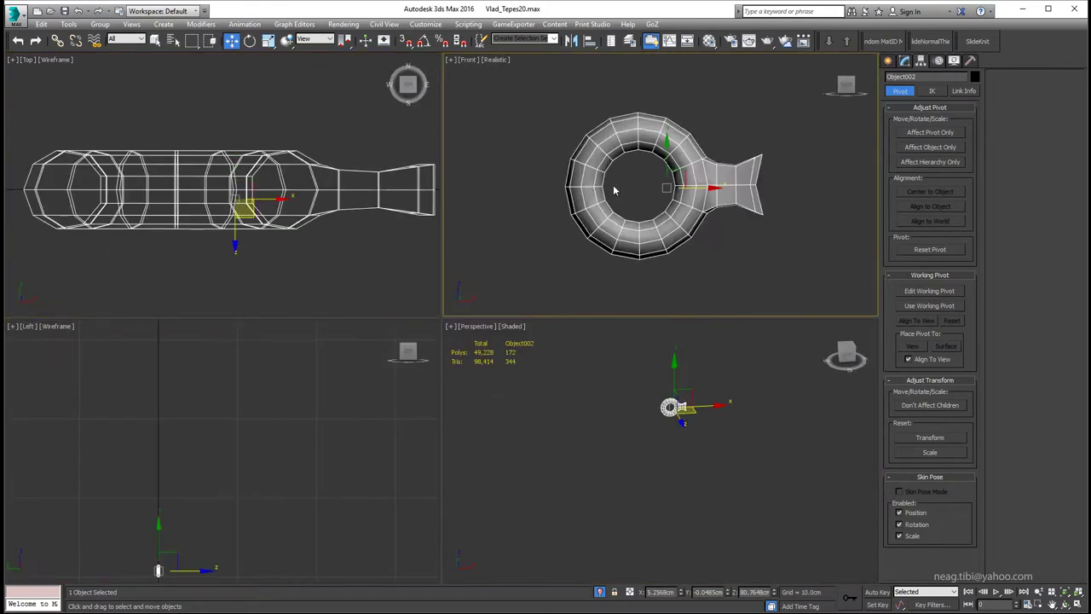
pyautogui.press('e')
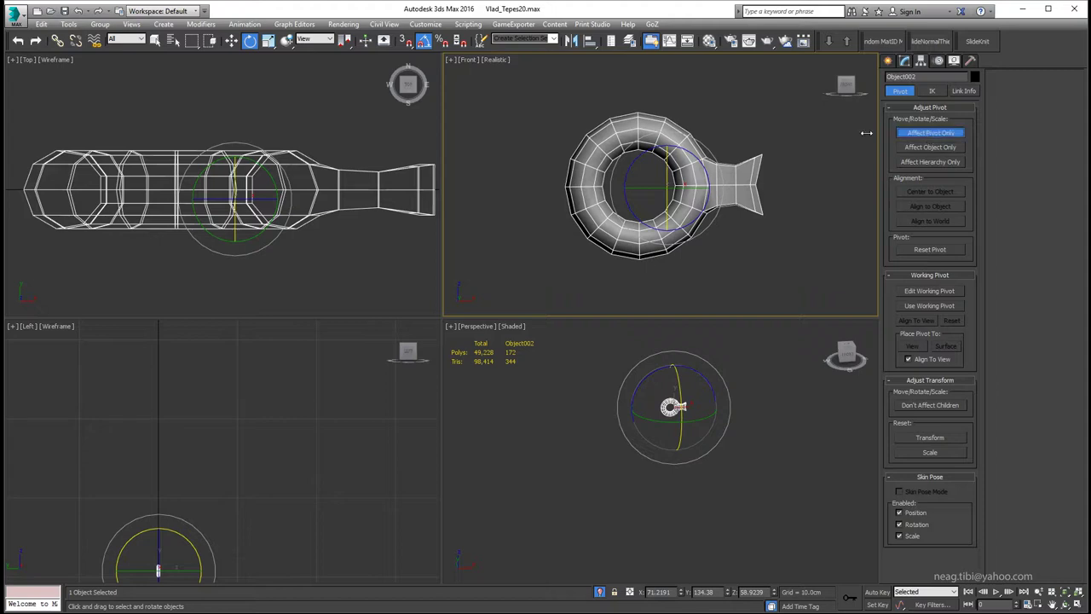
pyautogui.press('w')
pyautogui.moveTo(680, 171); pyautogui.dragTo(776, 168)
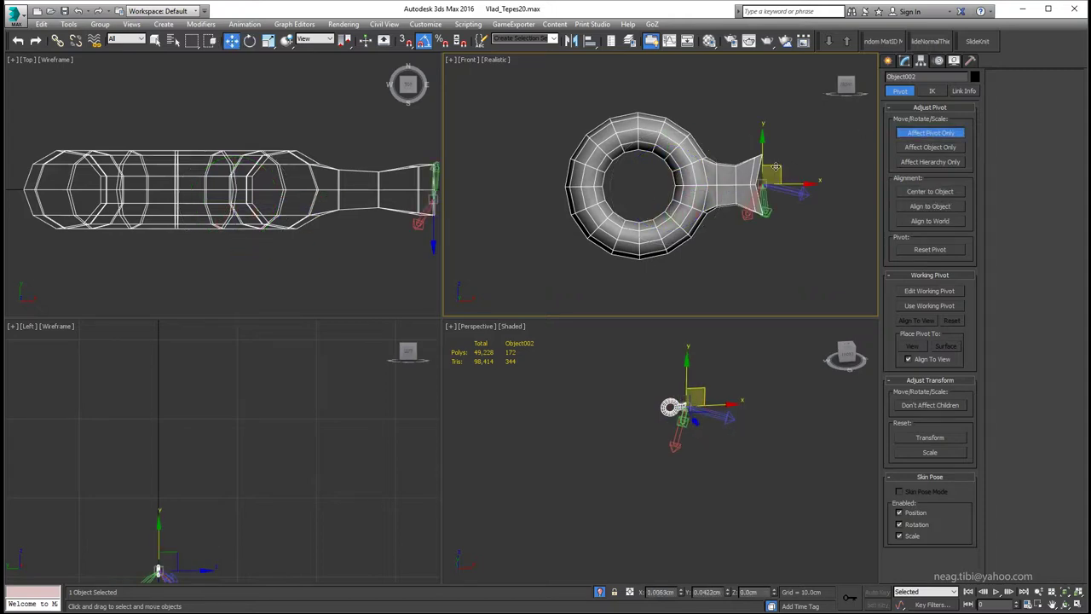
pyautogui.click(958, 136)
# Reset XForm, convert the ring to Editable Poly, and swing it about -160° around its tip.
pyautogui.click(945, 261)
pyautogui.rightClick(761, 196)
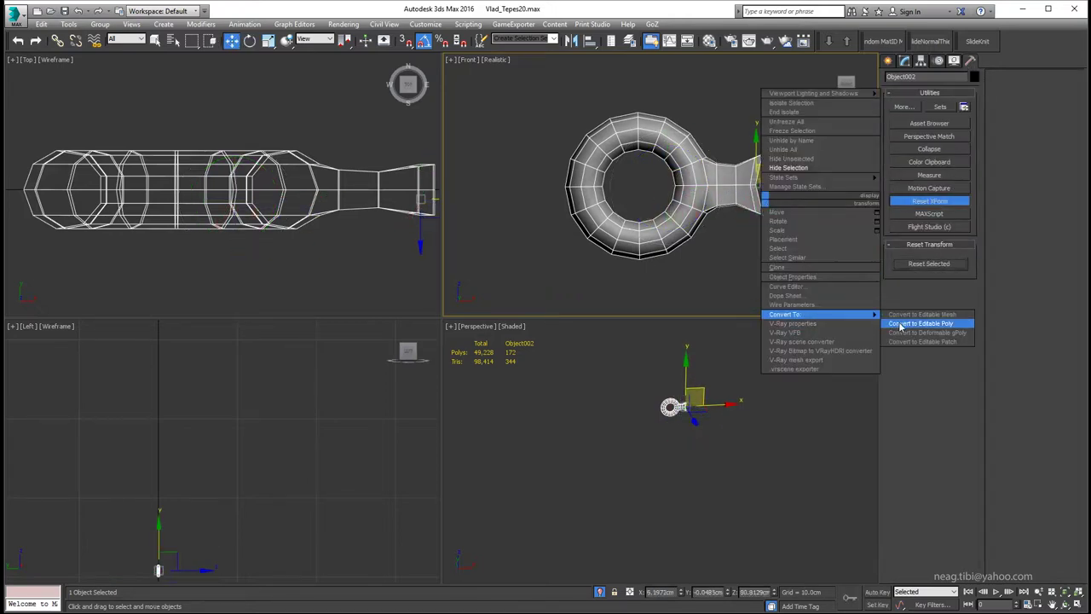
pyautogui.click(924, 322)
pyautogui.press('e')
pyautogui.moveTo(775, 143); pyautogui.dragTo(862, 199)
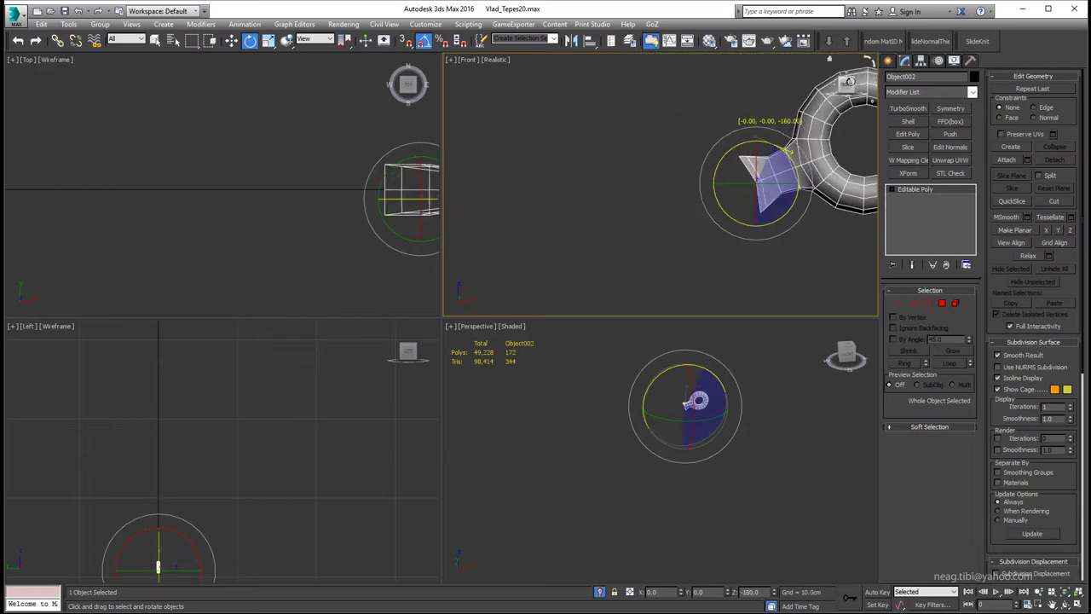
# Turn on edged faces and frame the ring and band in the Perspective, Top and Front views.
pyautogui.hotkey('alt', 'w')
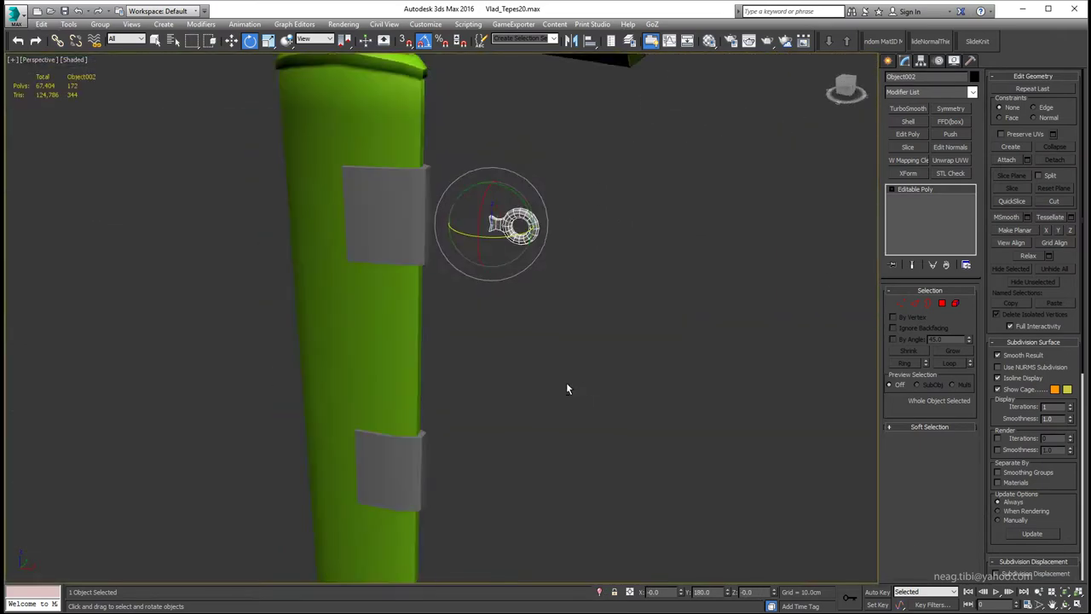
pyautogui.press('F4')
pyautogui.press('w')
pyautogui.moveTo(460, 200)
pyautogui.keyDown('alt'); pyautogui.mouseDown(button='middle')
pyautogui.moveTo(411, 258)
pyautogui.moveTo(633, 423)
pyautogui.mouseUp(button='middle'); pyautogui.keyUp('alt')
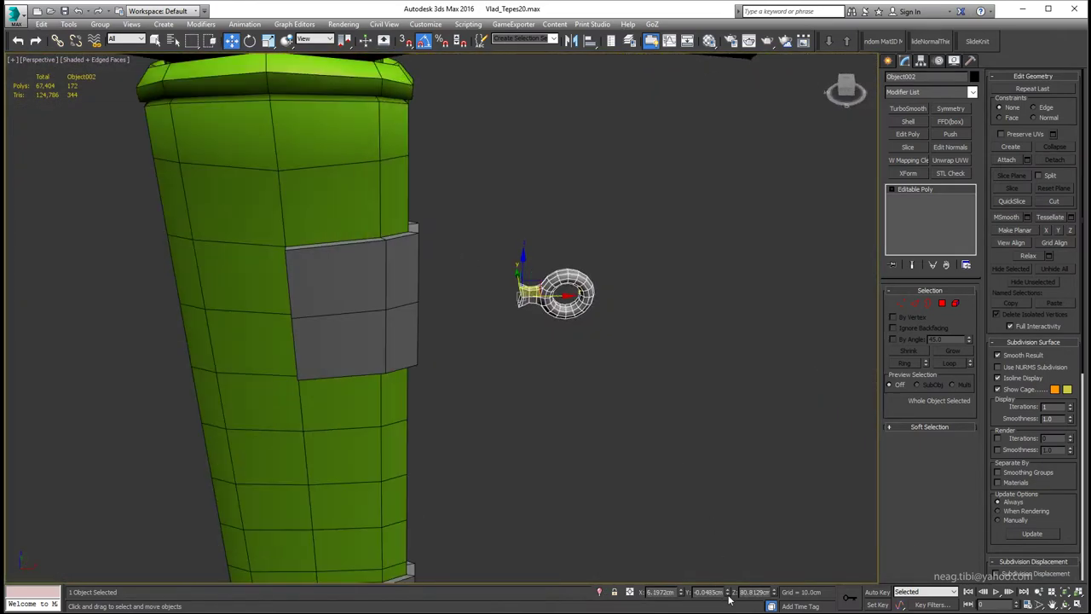
pyautogui.hotkey('alt', 'w')
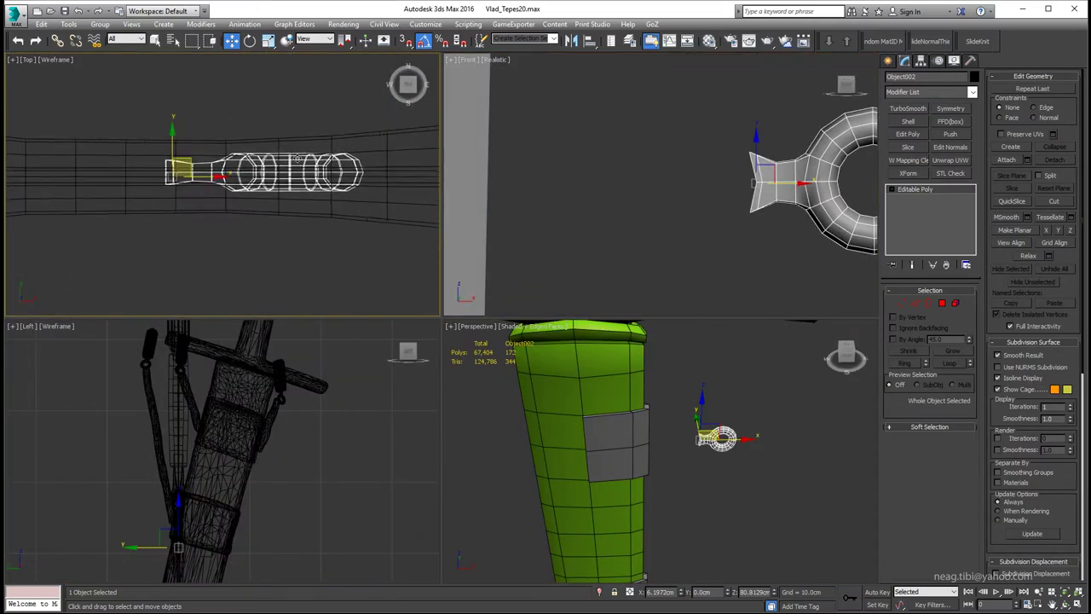
pyautogui.moveTo(255, 213)
pyautogui.mouseDown(button='middle')
pyautogui.moveTo(458, 218)
pyautogui.moveTo(427, 217)
pyautogui.mouseUp(button='middle')
pyautogui.scroll(-2, 358, 196)
pyautogui.scroll(-2, 651, 183)
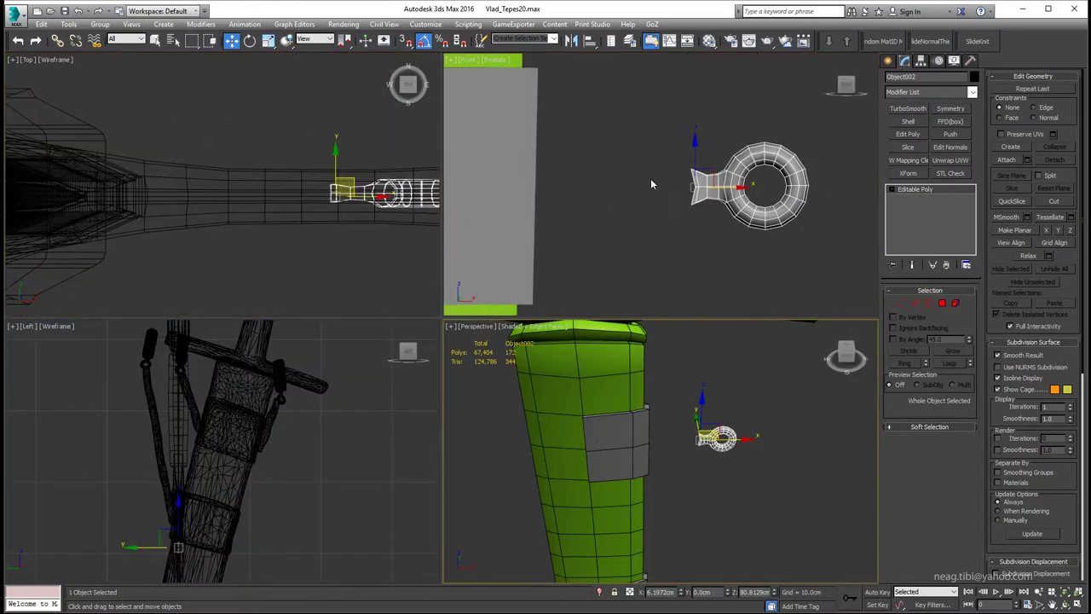
pyautogui.moveTo(705, 188); pyautogui.dragTo(579, 186, button='middle')
pyautogui.scroll(3, 597, 366)
pyautogui.scroll(3, 596, 367)
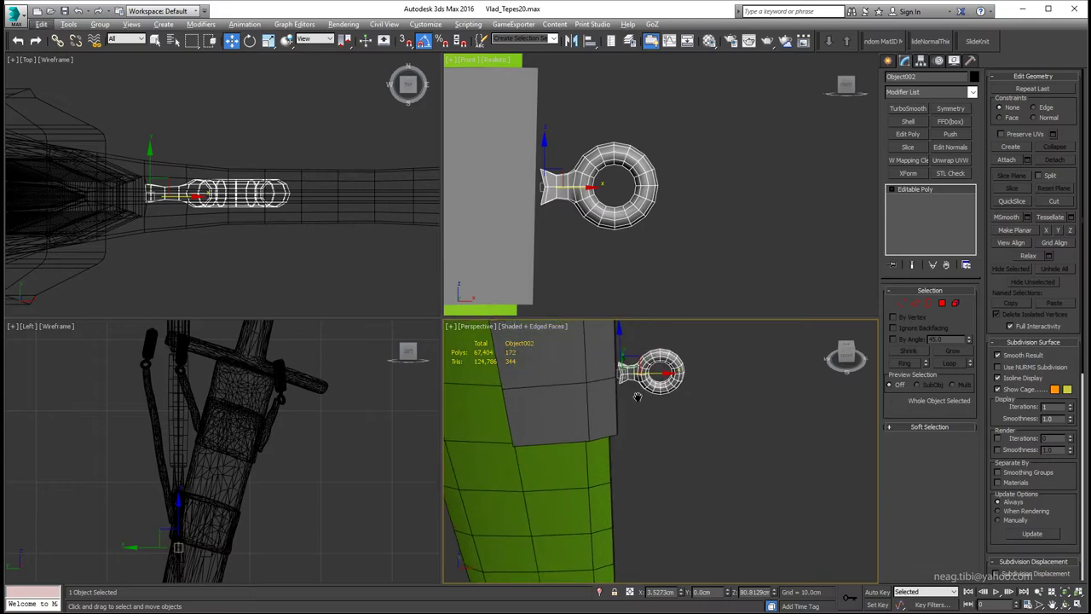
pyautogui.hotkey('alt', 'w')
pyautogui.keyDown('alt'); pyautogui.moveTo(302, 136); pyautogui.dragTo(450, 237, button='middle'); pyautogui.keyUp('alt')
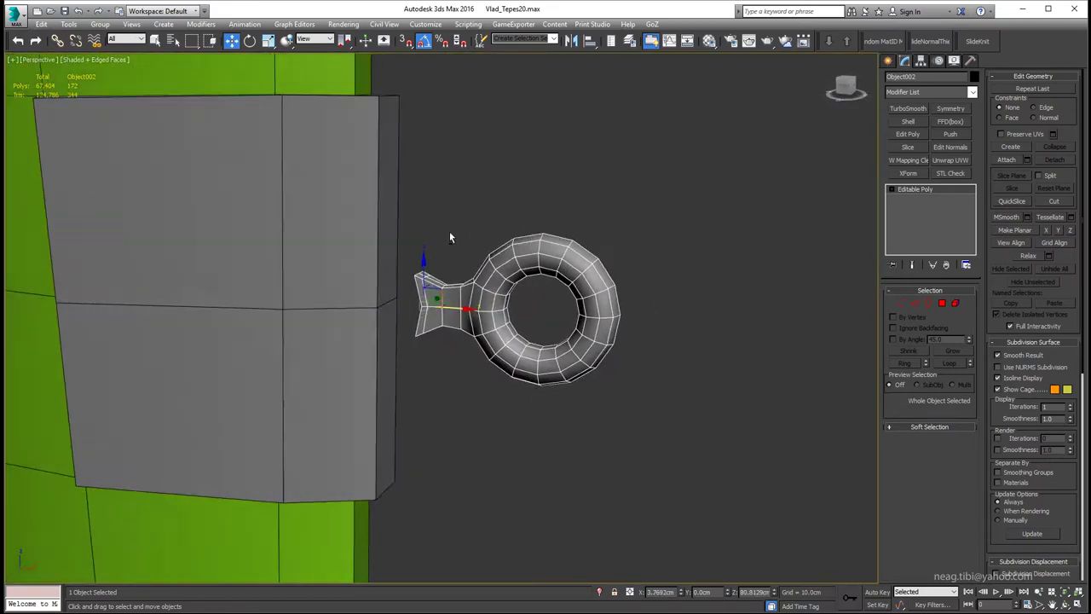
# Select the horizontal edge loop across the middle of the band panel.
pyautogui.press('3')
pyautogui.moveTo(450, 238)
pyautogui.keyDown('alt'); pyautogui.mouseDown(button='middle')
pyautogui.moveTo(399, 238)
pyautogui.moveTo(401, 223)
pyautogui.mouseUp(button='middle'); pyautogui.keyUp('alt')
pyautogui.click(433, 204)
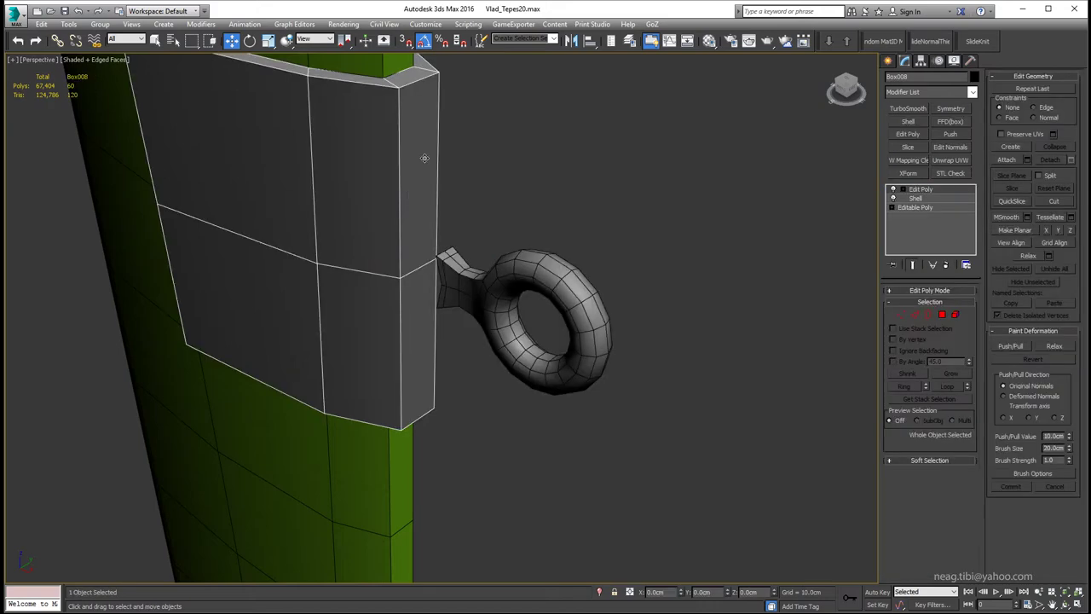
pyautogui.scroll(-5, 460, 119)
pyautogui.moveTo(427, 498); pyautogui.dragTo(416, 460, button='middle')
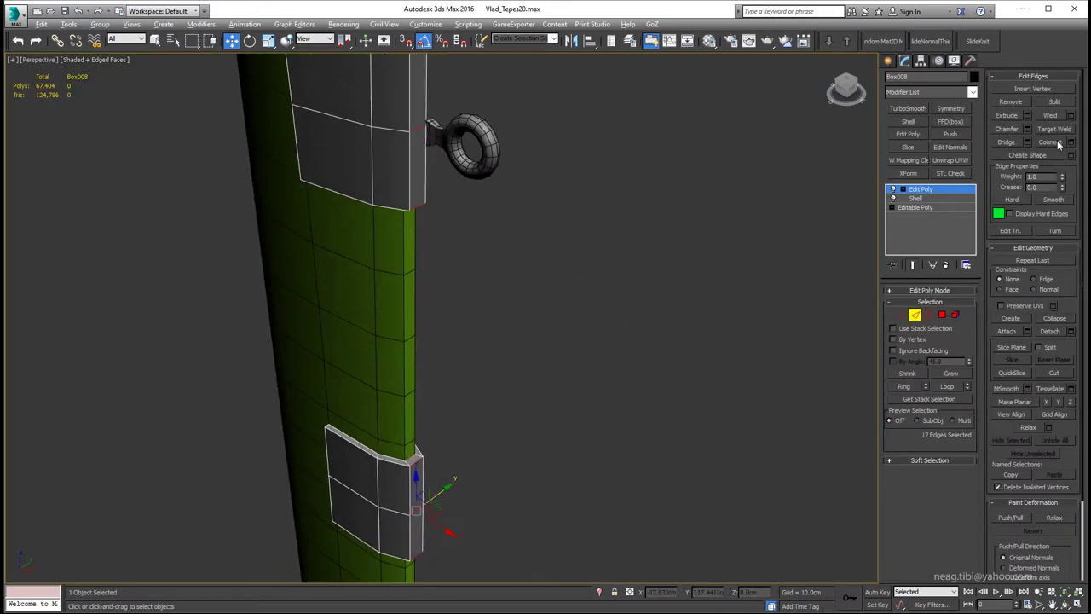
pyautogui.keyDown('alt'); pyautogui.moveTo(433, 263); pyautogui.dragTo(356, 297, button='middle'); pyautogui.keyUp('alt')
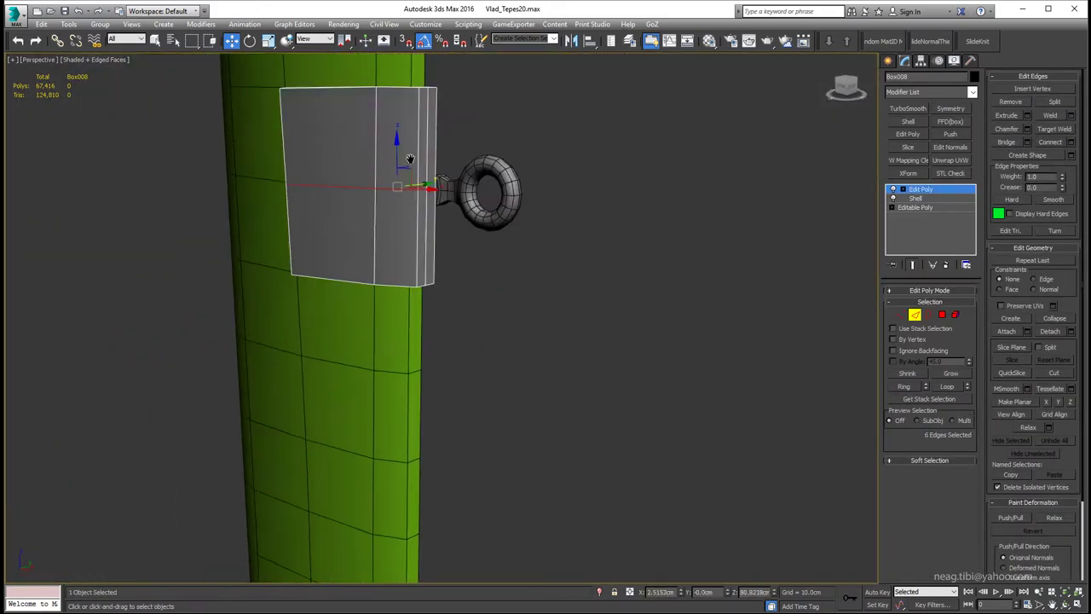
pyautogui.scroll(-3, 410, 159)
pyautogui.keyDown('ctrl'); pyautogui.click(499, 304); pyautogui.keyUp('ctrl')
pyautogui.scroll(5, 499, 304)
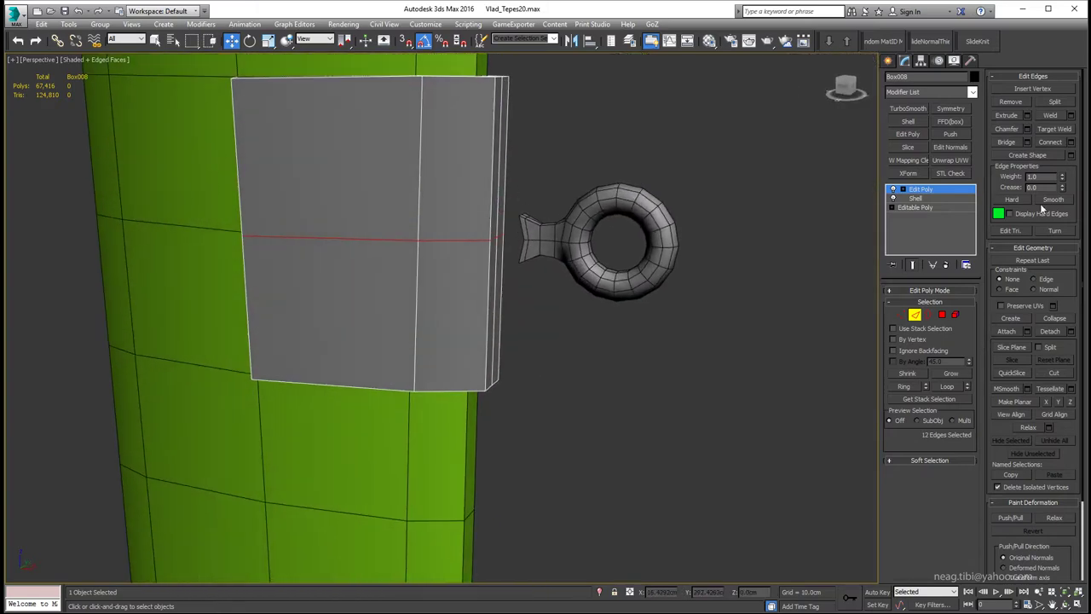
# Chamfer the edge loop into two loops and commit the chamfer.
pyautogui.hotkey('ctrl', 'shift', 'c')
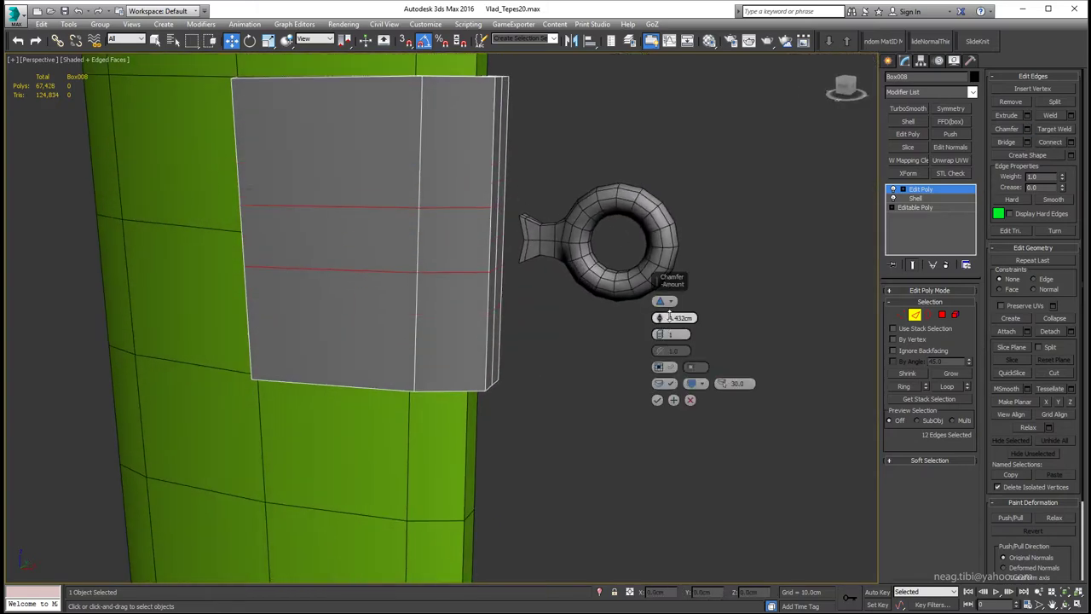
pyautogui.hotkey('alt', 'w')
pyautogui.scroll(3, 568, 239)
pyautogui.scroll(3, 639, 183)
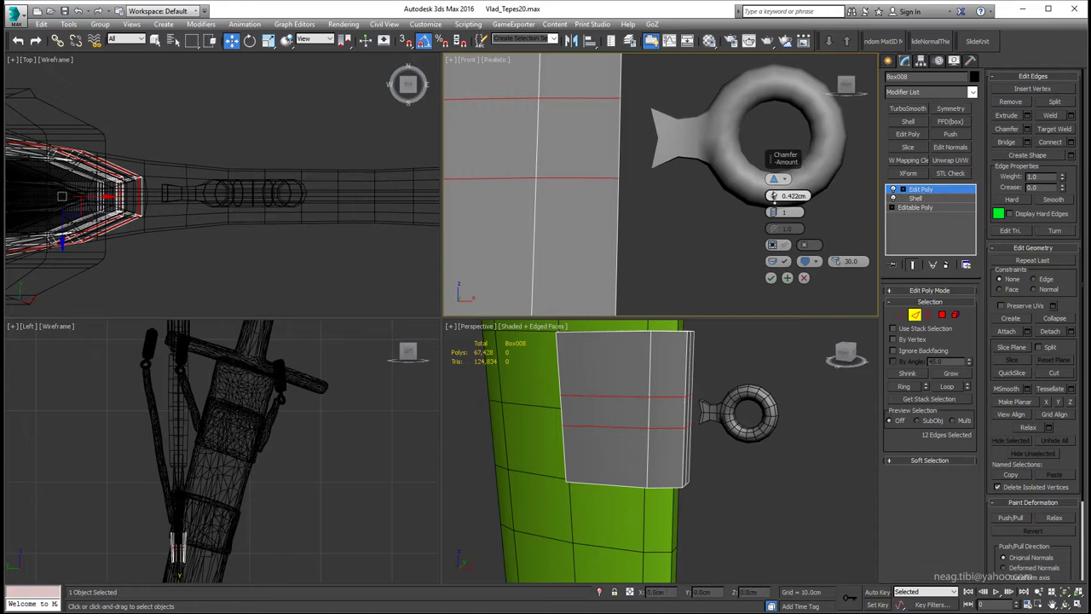
pyautogui.click(770, 279)
pyautogui.hotkey('alt', 'w')
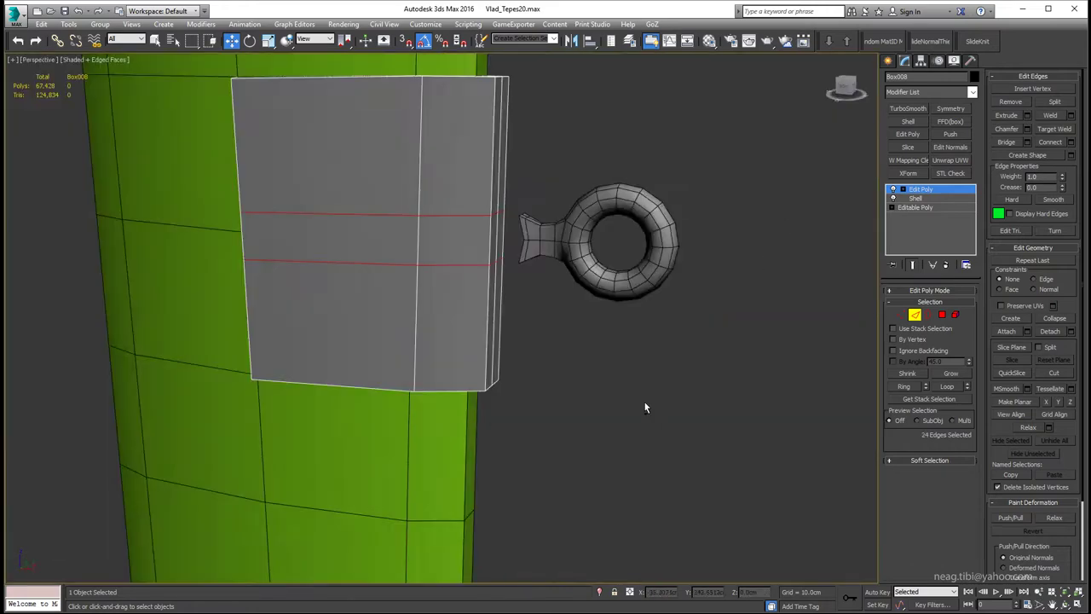
# Orbit around the band panel to inspect the chamfered loops beside the hook.
pyautogui.keyDown('alt'); pyautogui.moveTo(643, 401); pyautogui.dragTo(482, 311, button='middle'); pyautogui.keyUp('alt')
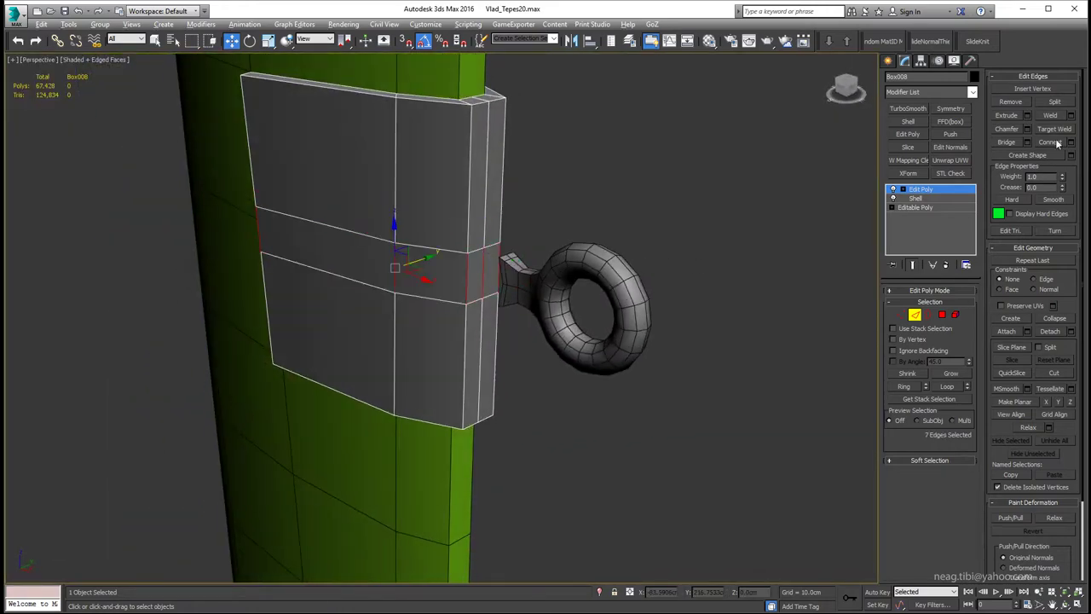
pyautogui.keyDown('alt'); pyautogui.moveTo(498, 352); pyautogui.dragTo(451, 409, button='middle'); pyautogui.keyUp('alt')
pyautogui.scroll(-5, 452, 409)
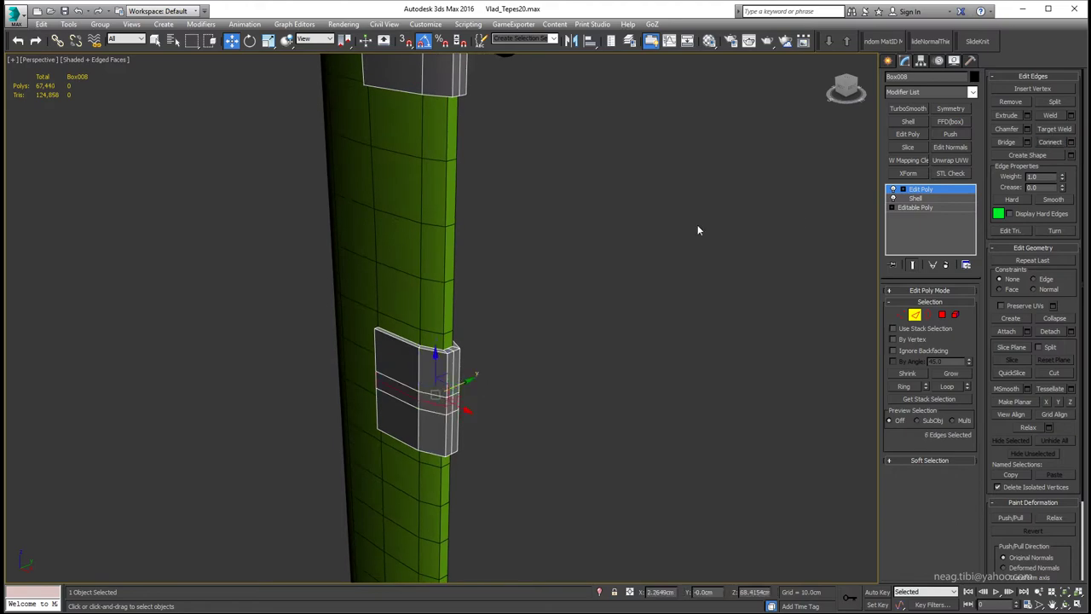
pyautogui.scroll(5, 573, 329)
pyautogui.moveTo(573, 329)
pyautogui.keyDown('alt'); pyautogui.mouseDown(button='middle')
pyautogui.moveTo(577, 267)
pyautogui.moveTo(685, 288)
pyautogui.moveTo(366, 284)
pyautogui.moveTo(602, 353)
pyautogui.moveTo(508, 306)
pyautogui.moveTo(545, 281)
pyautogui.mouseUp(button='middle'); pyautogui.keyUp('alt')
# Select the ring hook and inspect the open border at its tail.
pyautogui.click(588, 248)
pyautogui.scroll(3, 563, 281)
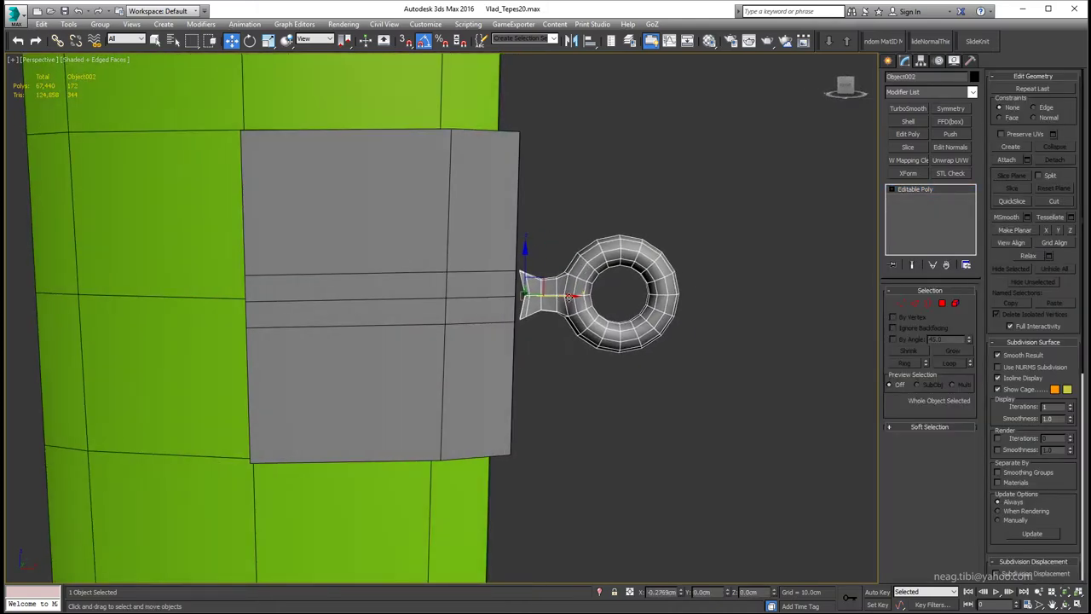
pyautogui.scroll(3, 569, 296)
pyautogui.press('3')
pyautogui.click(535, 285)
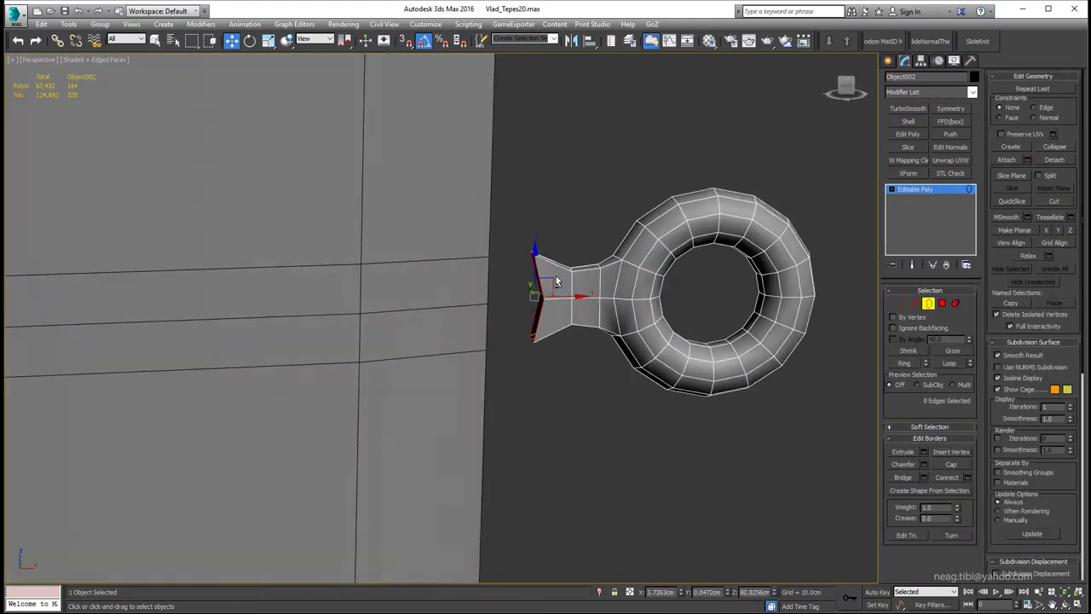
pyautogui.keyDown('alt'); pyautogui.moveTo(555, 281); pyautogui.dragTo(588, 273, button='middle'); pyautogui.keyUp('alt')
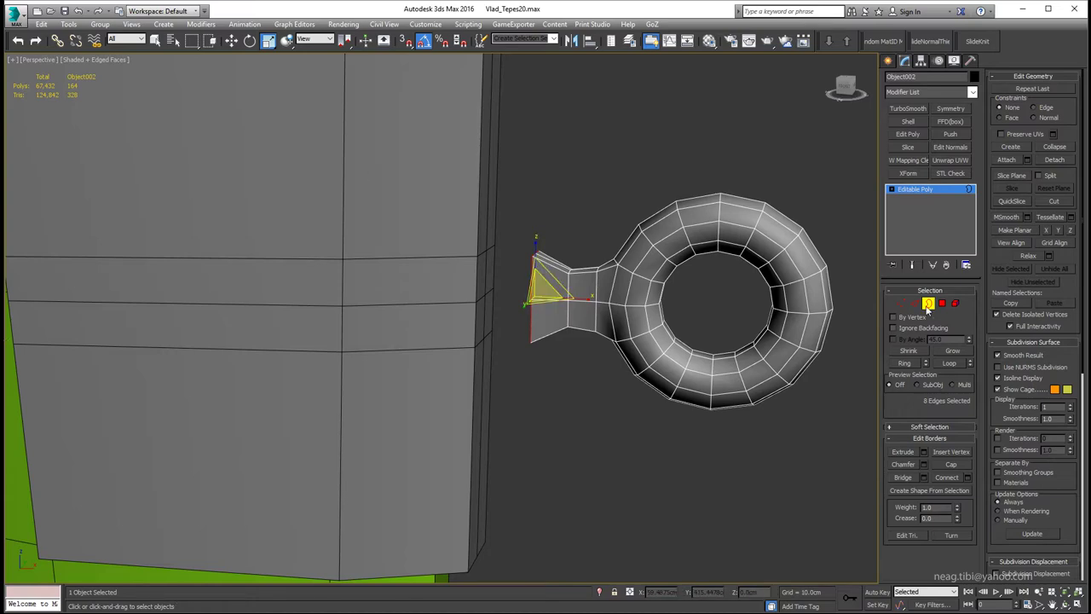
pyautogui.click(928, 303)
pyautogui.press('w')
pyautogui.moveTo(526, 287)
pyautogui.keyDown('alt'); pyautogui.mouseDown(button='middle')
pyautogui.moveTo(533, 307)
pyautogui.moveTo(463, 336)
pyautogui.moveTo(482, 287)
pyautogui.moveTo(519, 274)
pyautogui.moveTo(438, 321)
pyautogui.moveTo(518, 288)
pyautogui.moveTo(518, 260)
pyautogui.moveTo(471, 288)
pyautogui.moveTo(426, 449)
pyautogui.moveTo(511, 238)
pyautogui.mouseUp(button='middle'); pyautogui.keyUp('alt')
# Reselect the ring hook and maximize the front viewport in wireframe.
pyautogui.click(472, 288)
pyautogui.scroll(3, 511, 238)
pyautogui.click(579, 192)
pyautogui.scroll(2, 579, 192)
pyautogui.hotkey('alt', 'w')
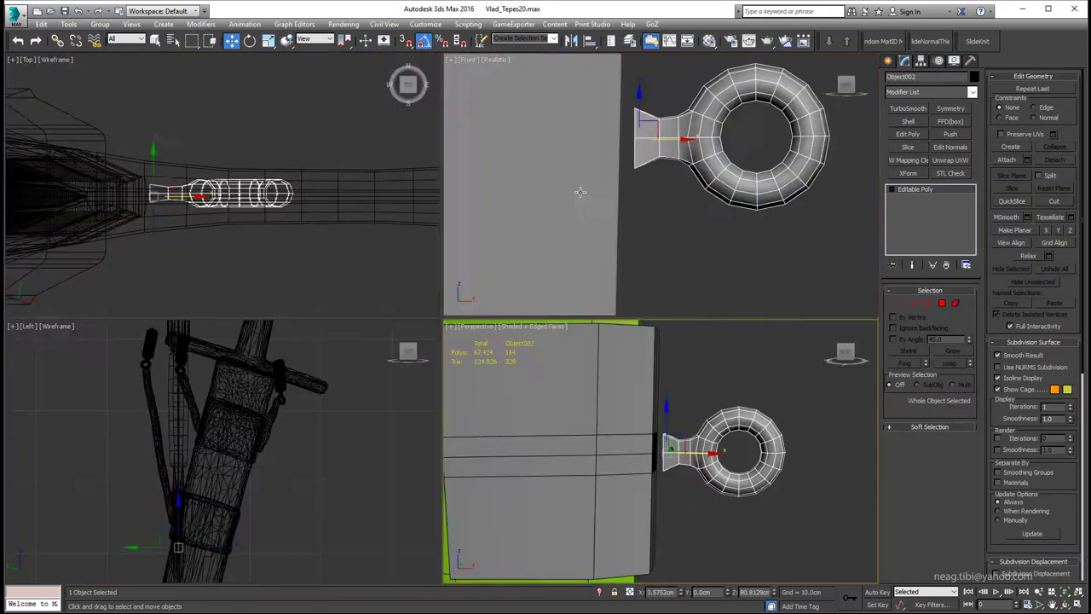
pyautogui.scroll(2, 580, 192)
pyautogui.press('F3')
pyautogui.scroll(2, 578, 190)
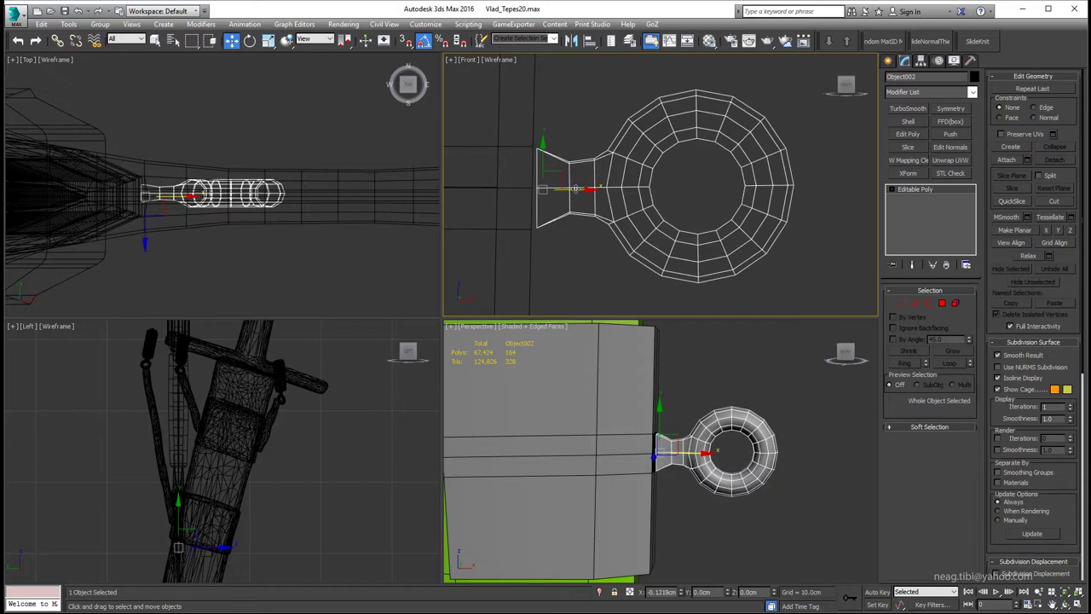
pyautogui.scroll(-2, 576, 190)
pyautogui.scroll(-2, 576, 189)
pyautogui.scroll(-2, 517, 220)
pyautogui.hotkey('alt', 'w')
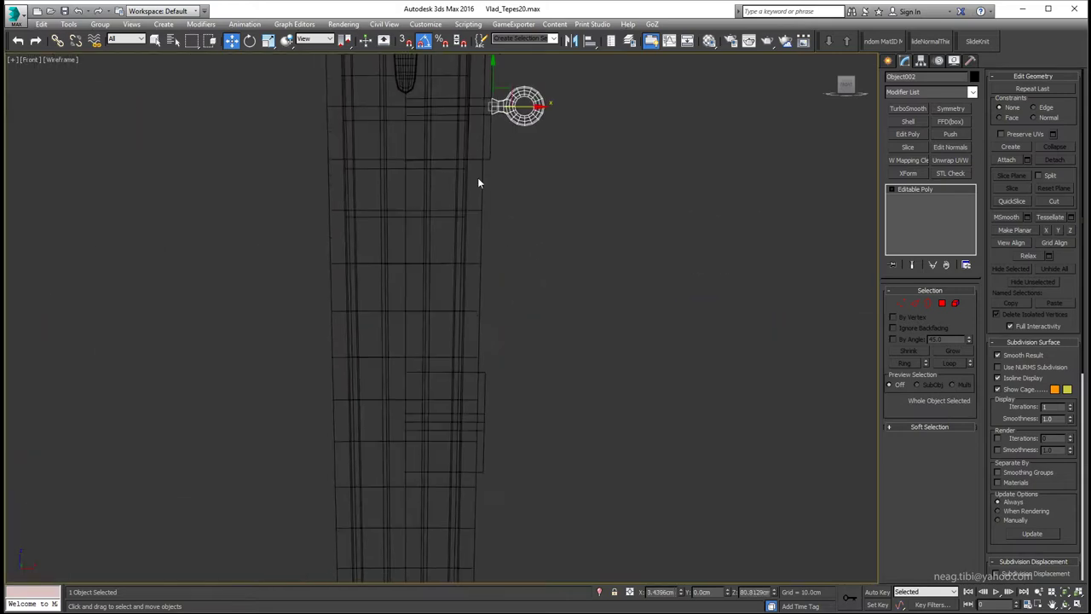
pyautogui.scroll(-2, 514, 158)
# Shift-drag a copy of the hook (Object003) down to the lower band and confirm the clone.
pyautogui.keyDown('shift'); pyautogui.moveTo(524, 404); pyautogui.dragTo(513, 390); pyautogui.keyUp('shift')
pyautogui.press('Return')
pyautogui.press('z')
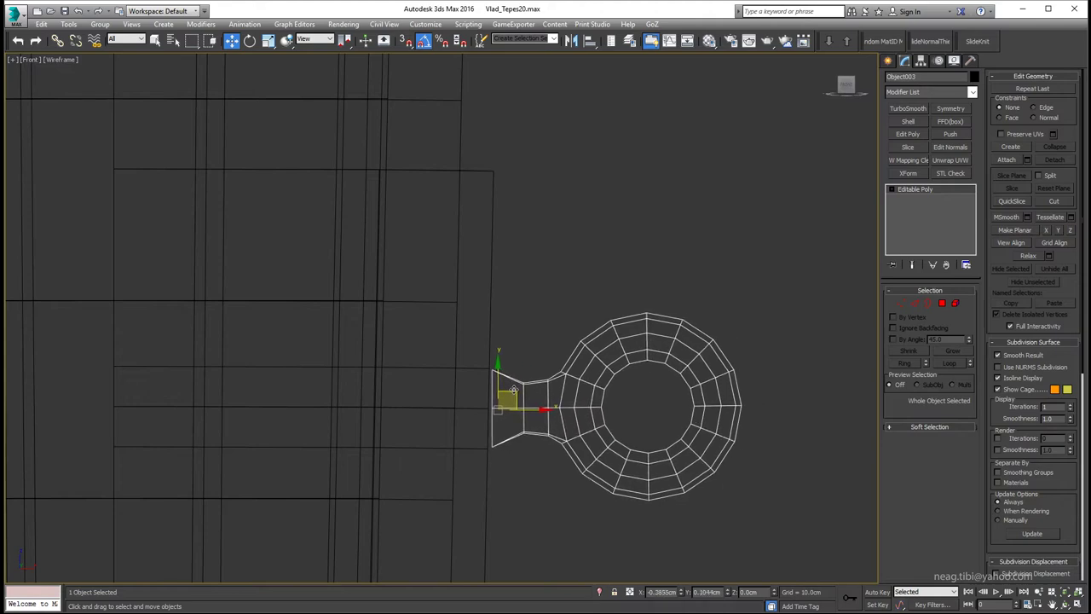
pyautogui.scroll(-2, 492, 284)
pyautogui.scroll(-2, 494, 195)
pyautogui.moveTo(494, 195); pyautogui.dragTo(550, 253, button='middle')
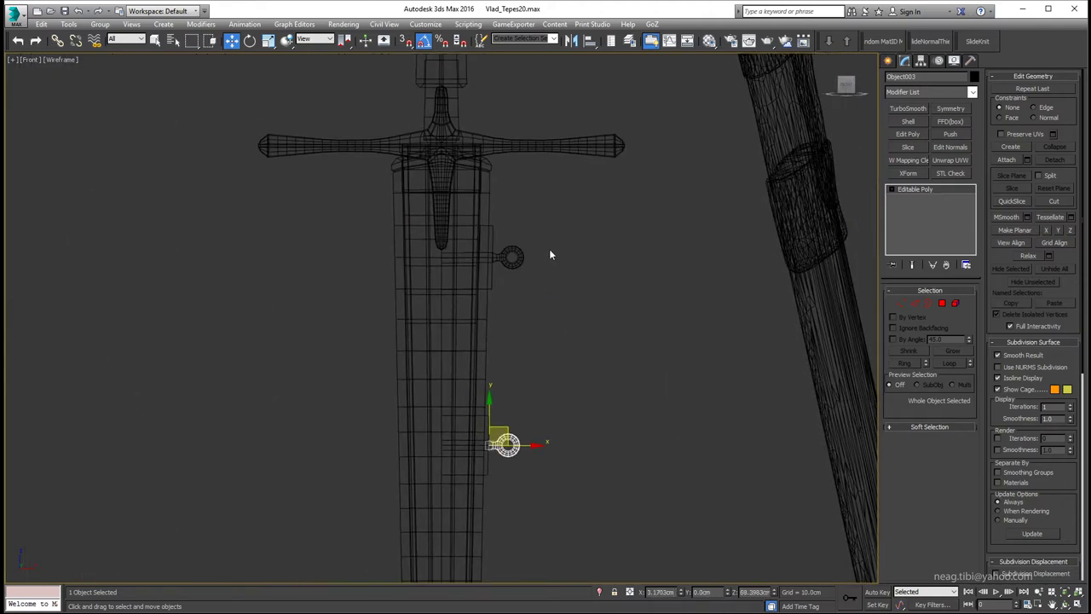
pyautogui.hotkey('alt', 'w')
pyautogui.scroll(-2, 598, 512)
pyautogui.hotkey('alt', 'w')
# Attach the upper and lower torus hooks to Box008.
pyautogui.keyDown('alt'); pyautogui.moveTo(402, 300); pyautogui.dragTo(444, 282, button='middle'); pyautogui.keyUp('alt')
pyautogui.click(390, 256)
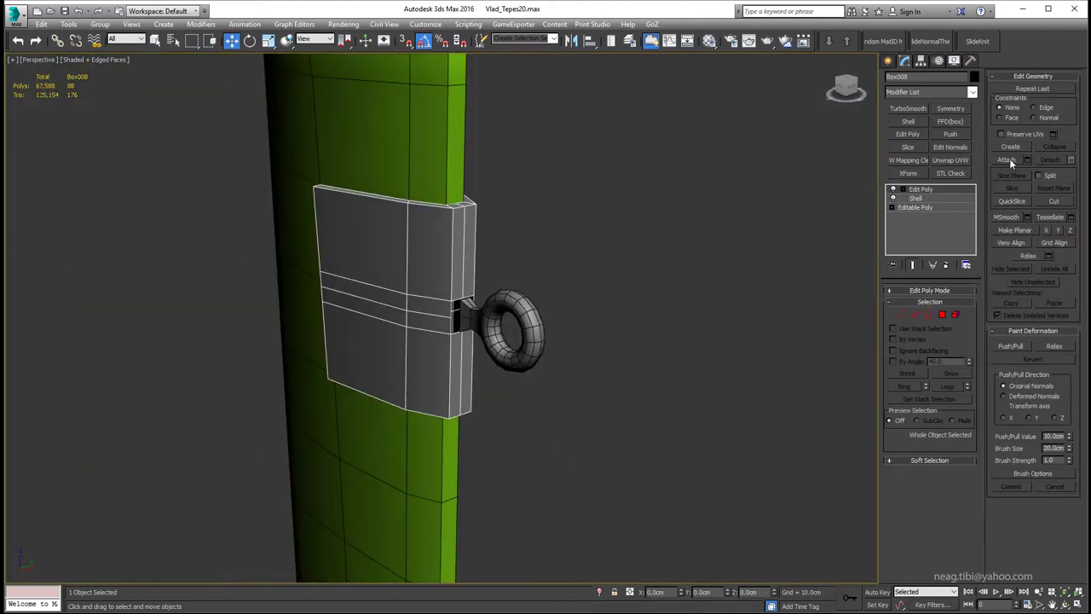
pyautogui.click(1007, 159)
pyautogui.click(506, 289)
pyautogui.click(604, 321)
pyautogui.scroll(-3, 562, 252)
pyautogui.keyDown('alt'); pyautogui.moveTo(523, 208); pyautogui.dragTo(583, 408, button='middle'); pyautogui.keyUp('alt')
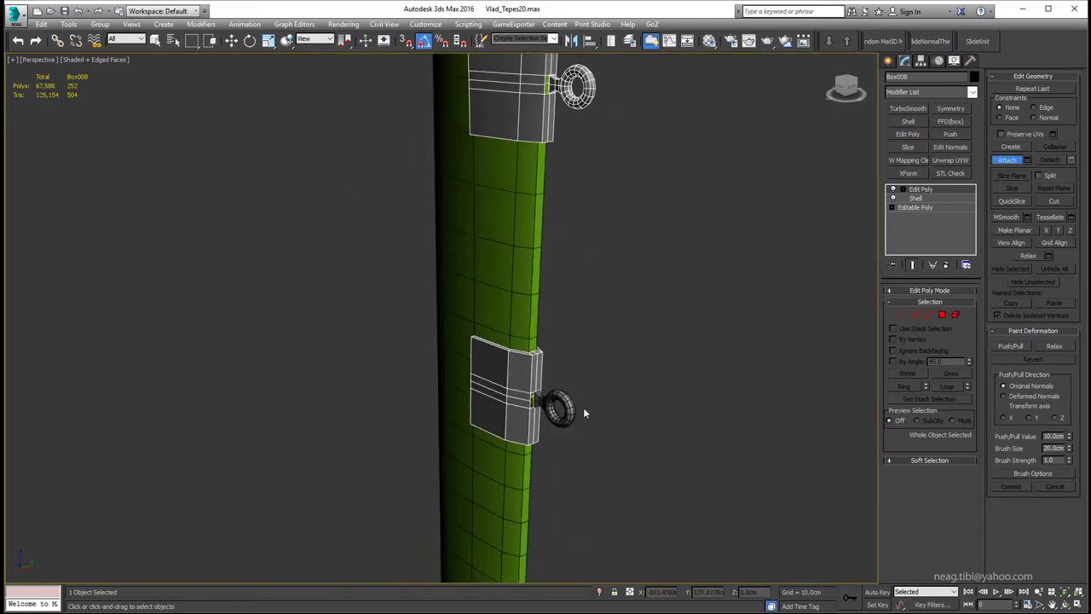
pyautogui.click(569, 407)
pyautogui.click(603, 321)
pyautogui.scroll(2, 599, 336)
# Isolate the band and select an edge loop on it.
pyautogui.hotkey('alt', 'q')
pyautogui.scroll(3, 521, 370)
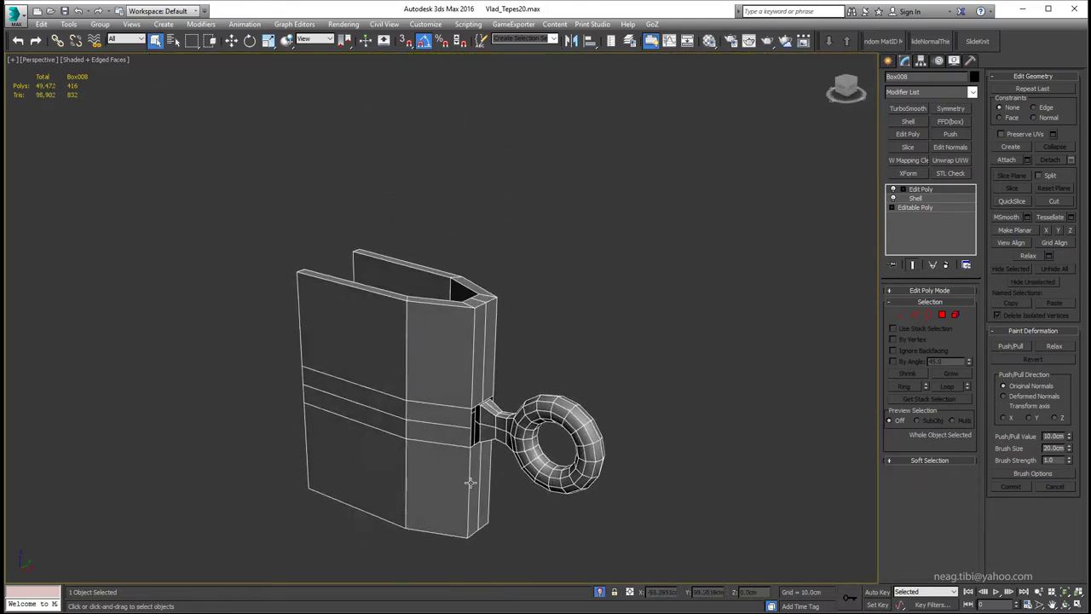
pyautogui.moveTo(521, 370)
pyautogui.keyDown('alt'); pyautogui.mouseDown(button='middle')
pyautogui.moveTo(386, 323)
pyautogui.moveTo(512, 475)
pyautogui.moveTo(482, 245)
pyautogui.mouseUp(button='middle'); pyautogui.keyUp('alt')
pyautogui.press('2')
pyautogui.doubleClick(490, 212)
pyautogui.moveTo(483, 444)
pyautogui.mouseDown(button='middle')
pyautogui.moveTo(490, 212)
pyautogui.moveTo(506, 391)
pyautogui.mouseUp(button='middle')
pyautogui.scroll(3, 505, 392)
pyautogui.scroll(3, 567, 465)
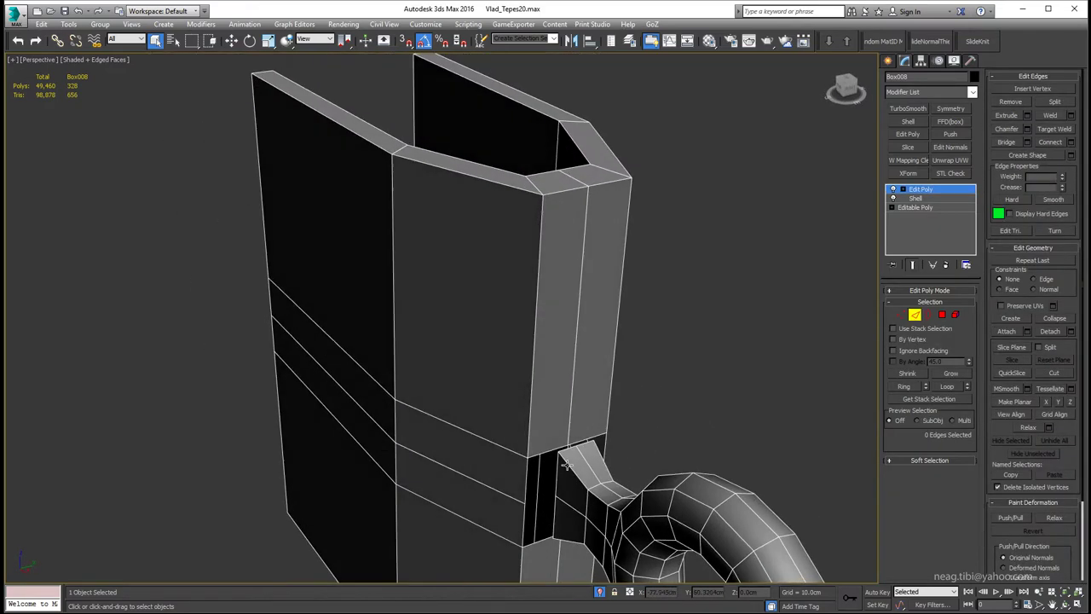
# Bridge each hook's open tail border into the band.
pyautogui.press('3')
pyautogui.click(544, 374)
pyautogui.scroll(-5, 543, 374)
pyautogui.scroll(6, 410, 378)
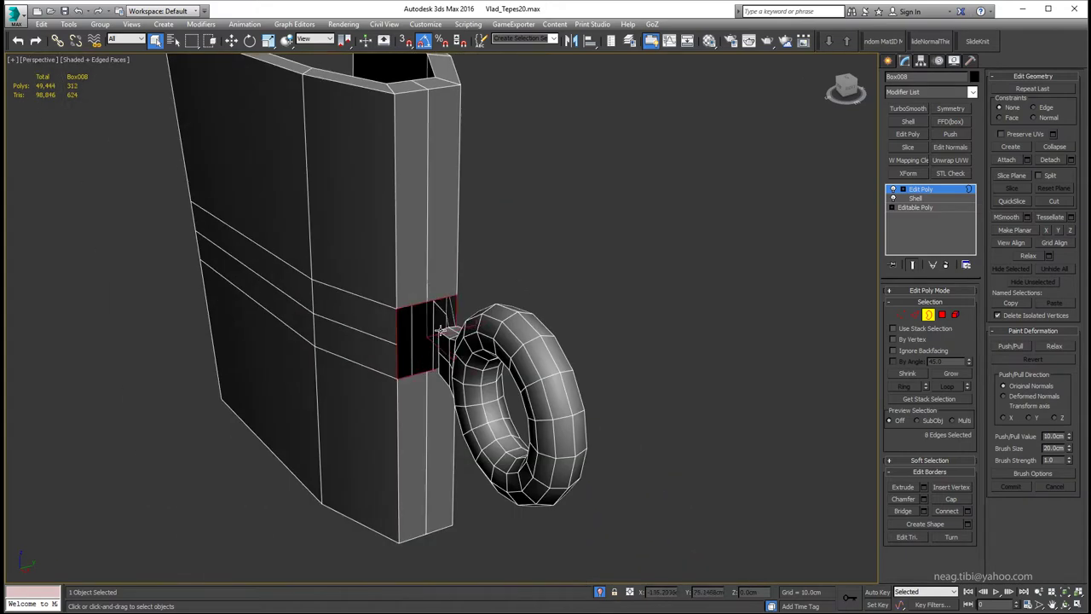
pyautogui.click(901, 511)
pyautogui.scroll(3, 480, 347)
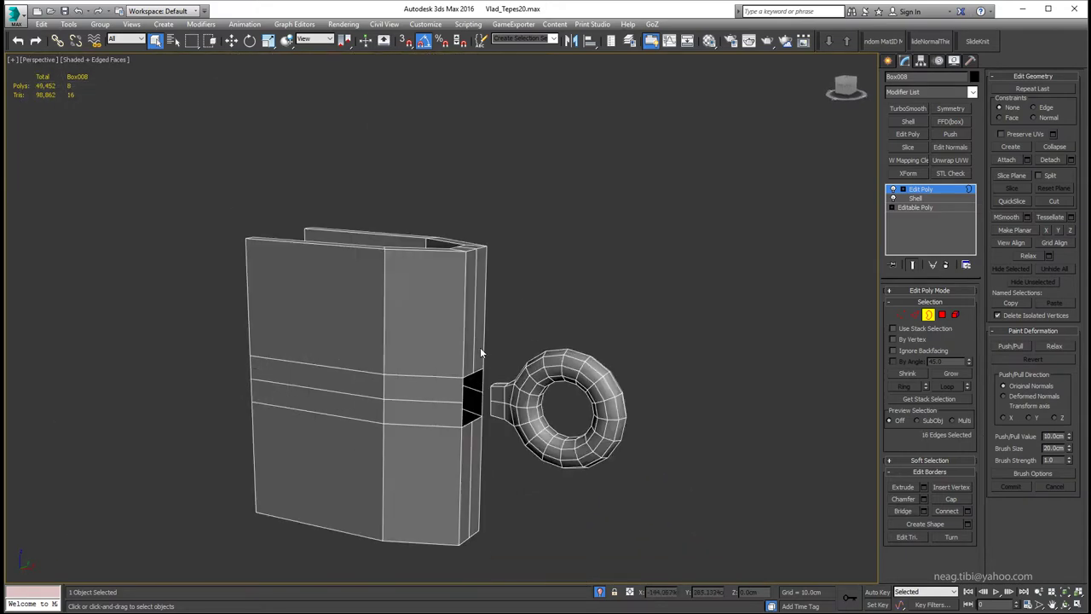
pyautogui.click(904, 511)
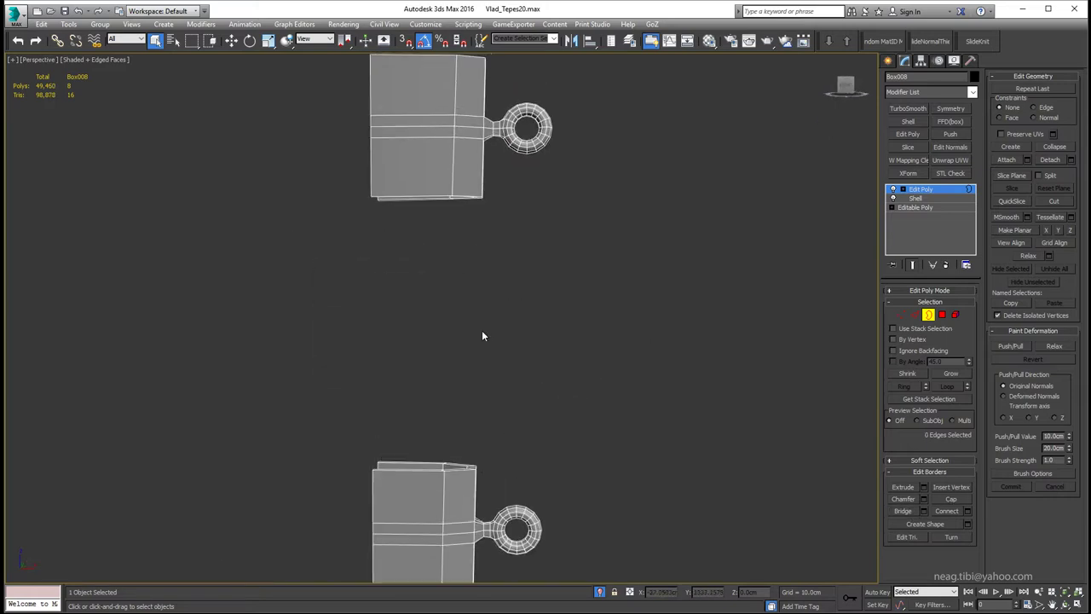
# Select an edge ring on the band and Connect it with pinched edge loops.
pyautogui.press('2')
pyautogui.click(425, 425)
pyautogui.hotkey('alt', 'r')
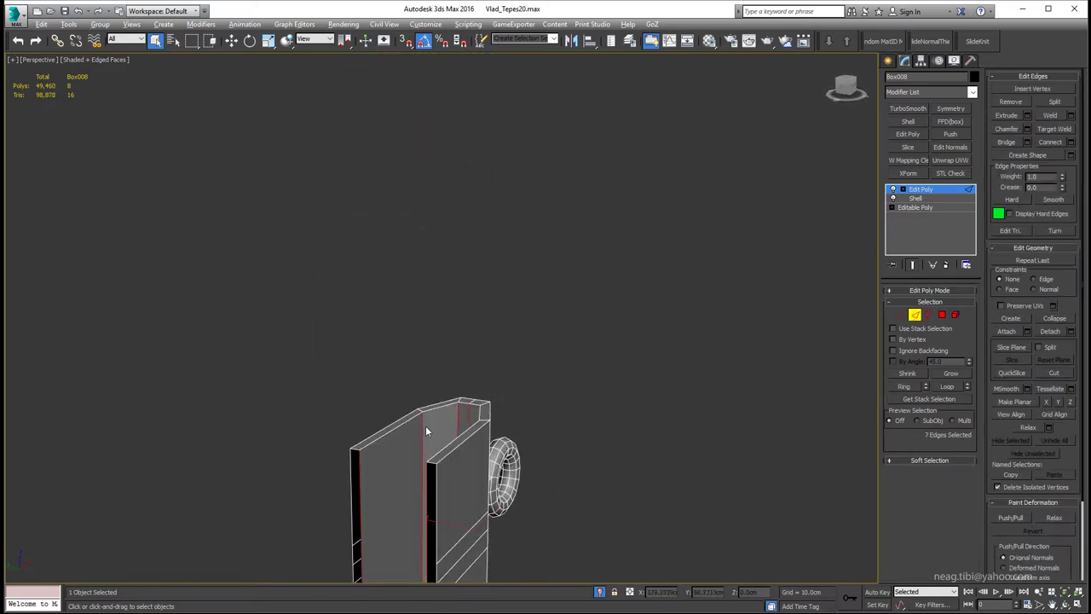
pyautogui.scroll(-3, 425, 425)
pyautogui.hotkey('alt', 'e')
pyautogui.keyDown('alt'); pyautogui.moveTo(453, 253); pyautogui.dragTo(1014, 313, button='middle'); pyautogui.keyUp('alt')
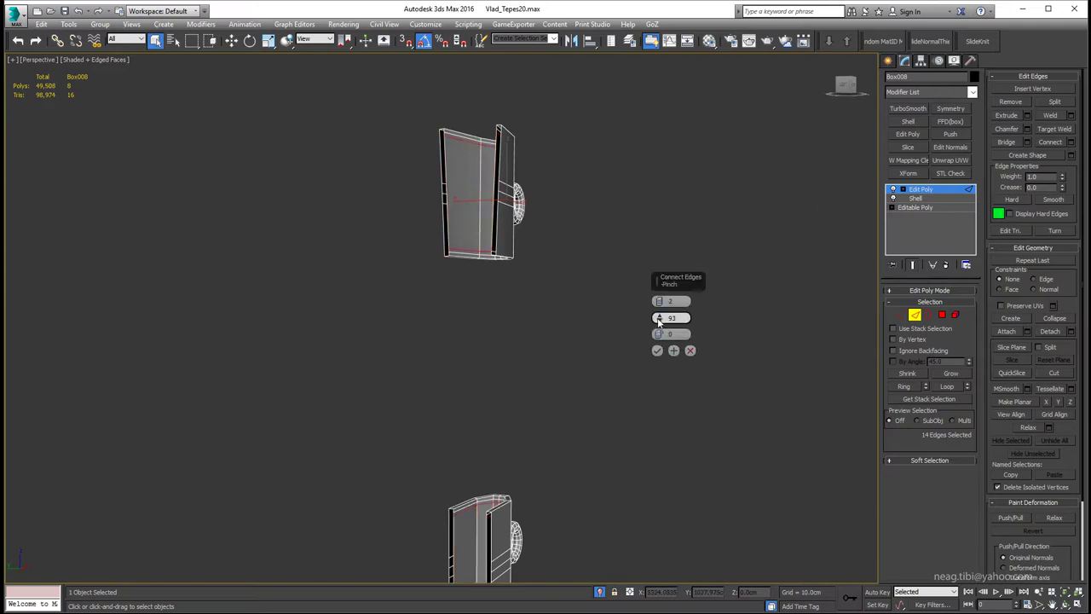
pyautogui.press('Return')
pyautogui.keyDown('alt'); pyautogui.moveTo(586, 304); pyautogui.dragTo(439, 306, button='middle'); pyautogui.keyUp('alt')
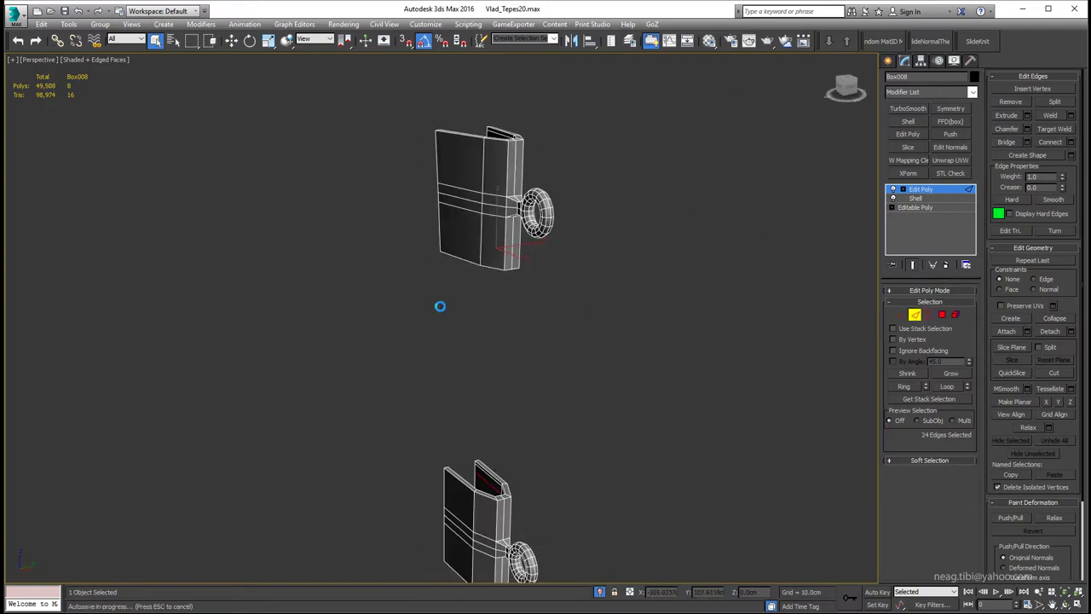
pyautogui.scroll(4, 480, 199)
pyautogui.scroll(2, 504, 246)
# Auto Smooth all of the band's polygons.
pyautogui.press('4')
pyautogui.hotkey('ctrl', 'a')
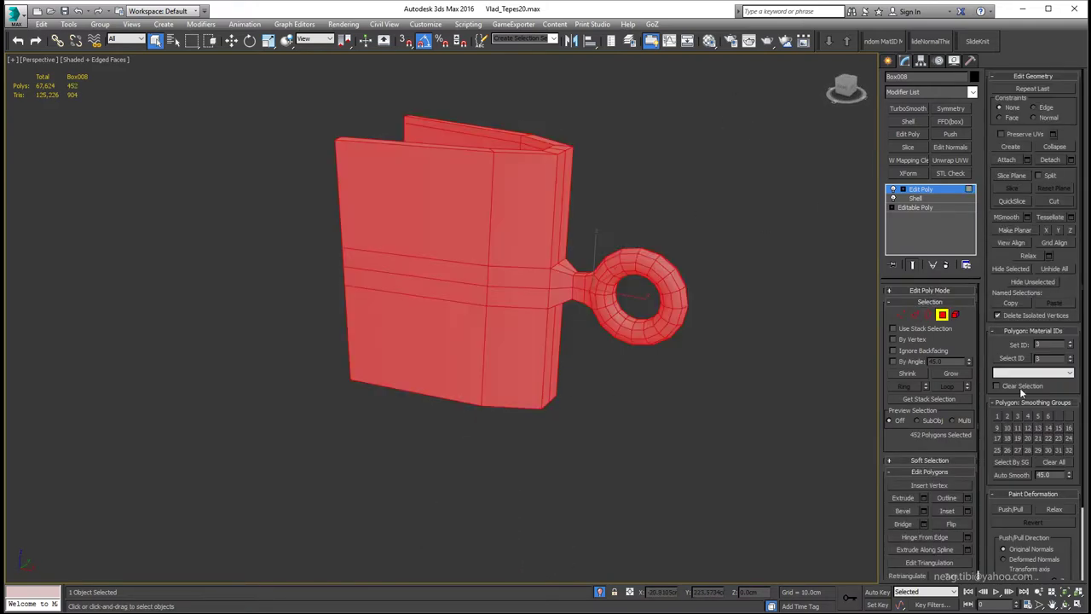
pyautogui.click(1014, 475)
pyautogui.keyDown('alt'); pyautogui.moveTo(614, 239); pyautogui.dragTo(578, 223, button='middle'); pyautogui.keyUp('alt')
pyautogui.click(599, 165)
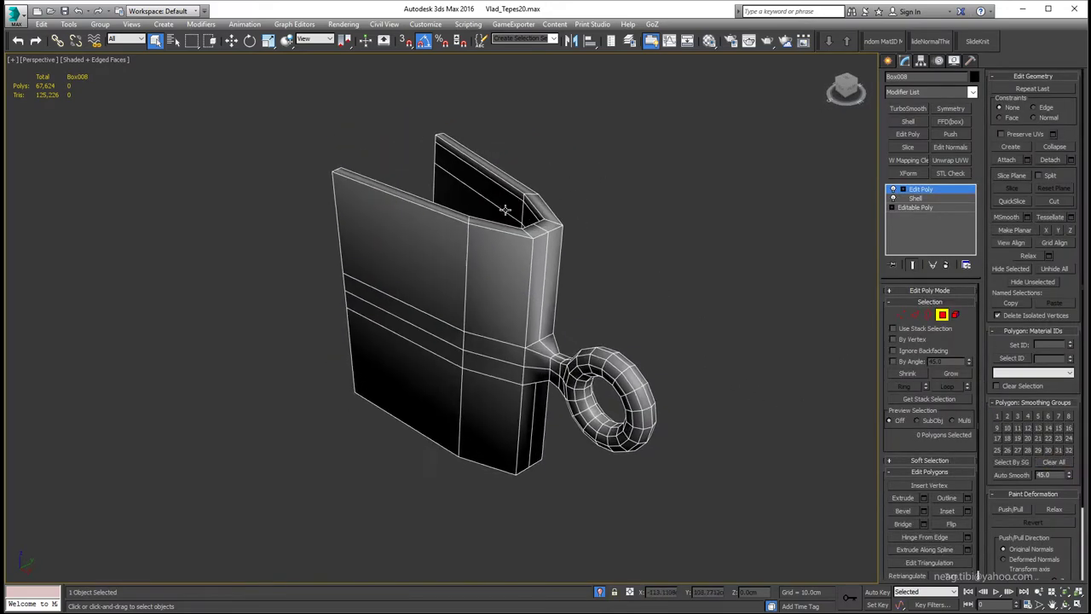
pyautogui.keyDown('alt'); pyautogui.moveTo(599, 165); pyautogui.dragTo(546, 248, button='middle'); pyautogui.keyUp('alt')
# Connect holding edge loops along the band's top rim edges.
pyautogui.press('2')
pyautogui.doubleClick(426, 252)
pyautogui.scroll(-3, 477, 281)
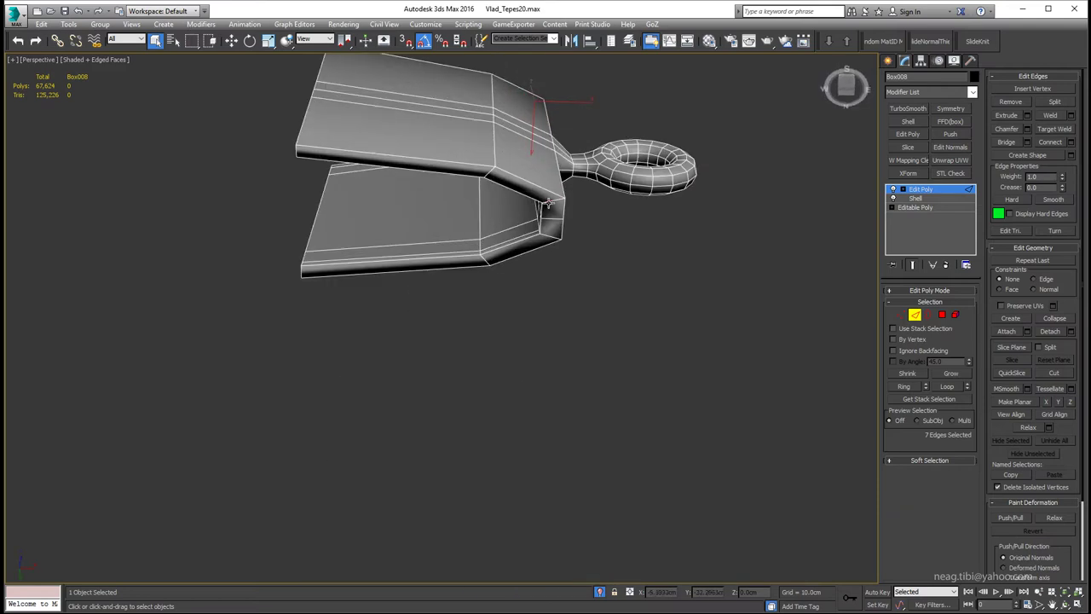
pyautogui.keyDown('alt'); pyautogui.moveTo(511, 282); pyautogui.dragTo(533, 424, button='middle'); pyautogui.keyUp('alt')
pyautogui.scroll(5, 534, 424)
pyautogui.keyDown('ctrl'); pyautogui.click(653, 366); pyautogui.keyUp('ctrl')
pyautogui.scroll(-3, 653, 366)
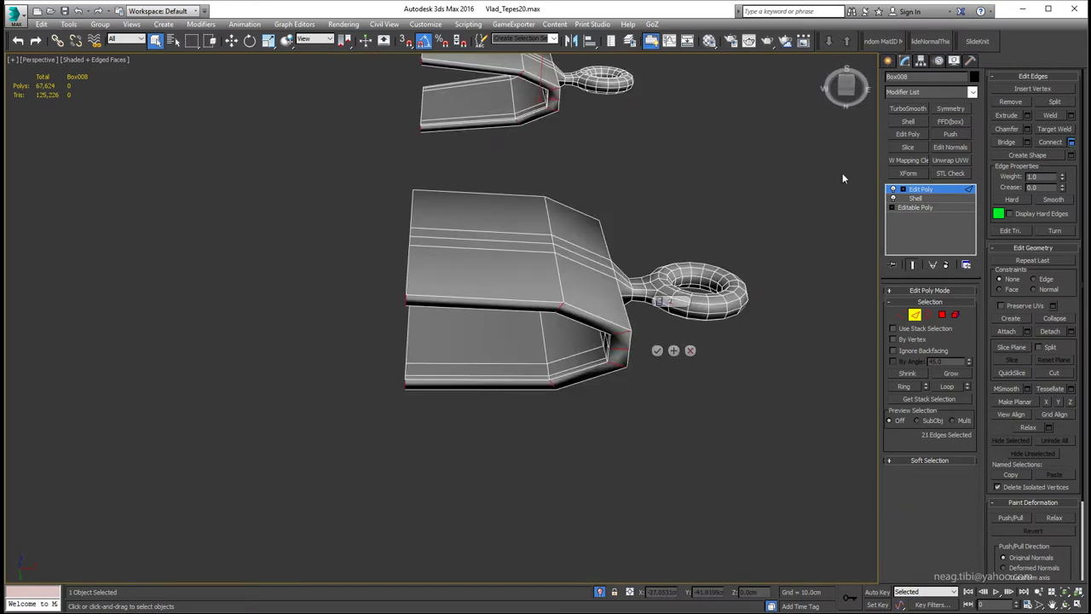
pyautogui.click(656, 350)
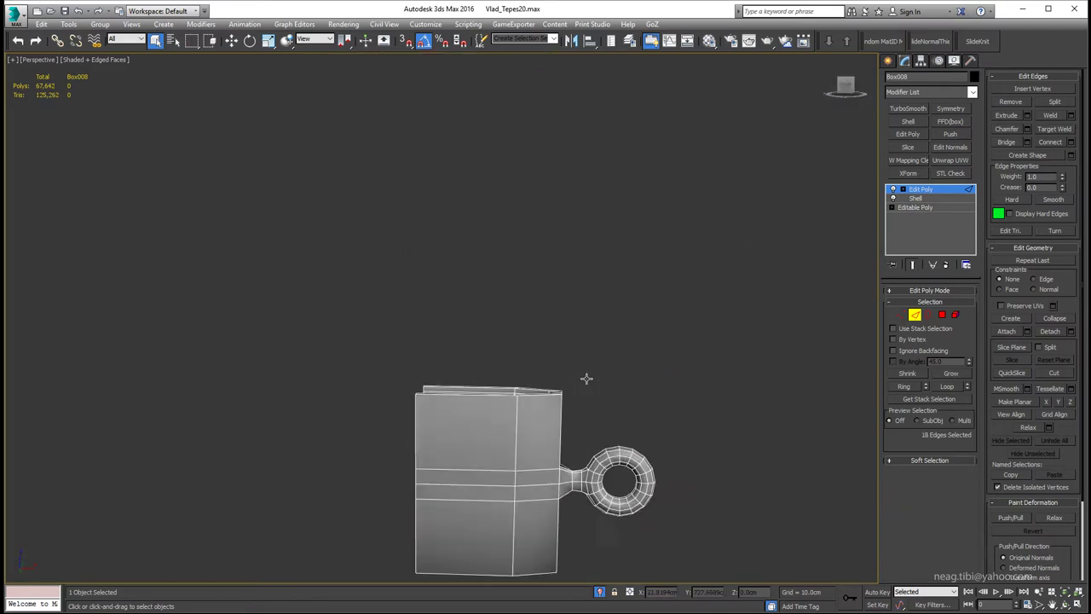
pyautogui.keyDown('alt'); pyautogui.moveTo(656, 350); pyautogui.dragTo(711, 363, button='middle'); pyautogui.keyUp('alt')
pyautogui.click(711, 363)
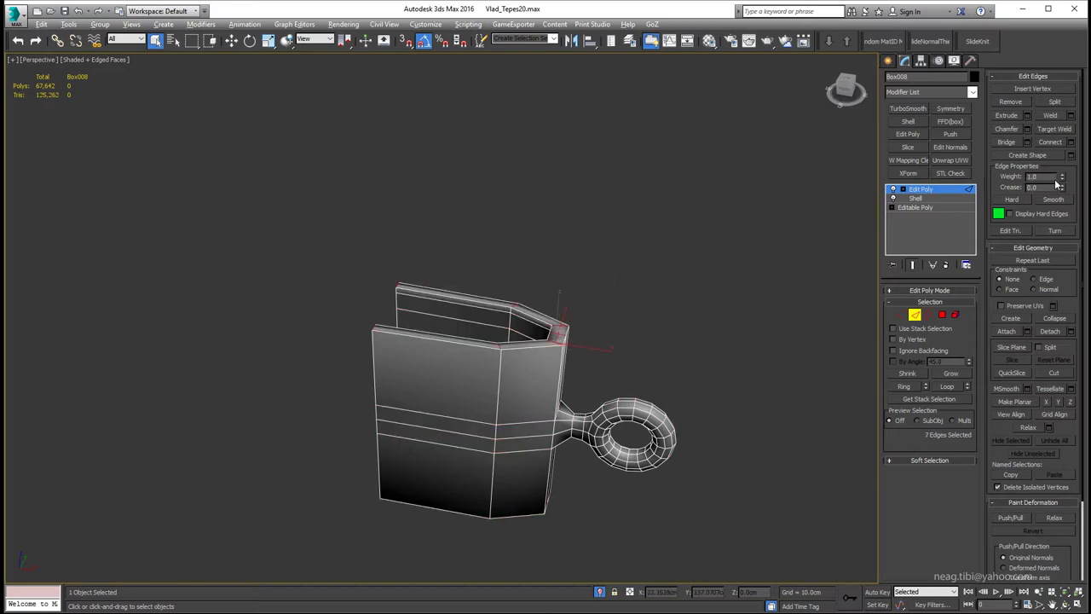
# Orbit to view both bands and switch to wireframe display.
pyautogui.moveTo(691, 246)
pyautogui.keyDown('alt'); pyautogui.mouseDown(button='middle')
pyautogui.moveTo(552, 179)
pyautogui.moveTo(534, 311)
pyautogui.moveTo(605, 278)
pyautogui.moveTo(550, 468)
pyautogui.moveTo(580, 296)
pyautogui.moveTo(535, 366)
pyautogui.moveTo(537, 232)
pyautogui.moveTo(539, 312)
pyautogui.moveTo(554, 299)
pyautogui.mouseUp(button='middle'); pyautogui.keyUp('alt')
pyautogui.scroll(4, 559, 324)
pyautogui.scroll(-2, 560, 324)
pyautogui.press('F3')
pyautogui.press('F3')
# Add a Push modifier to inflate the band slightly, then convert it to Editable Poly.
pyautogui.click(950, 134)
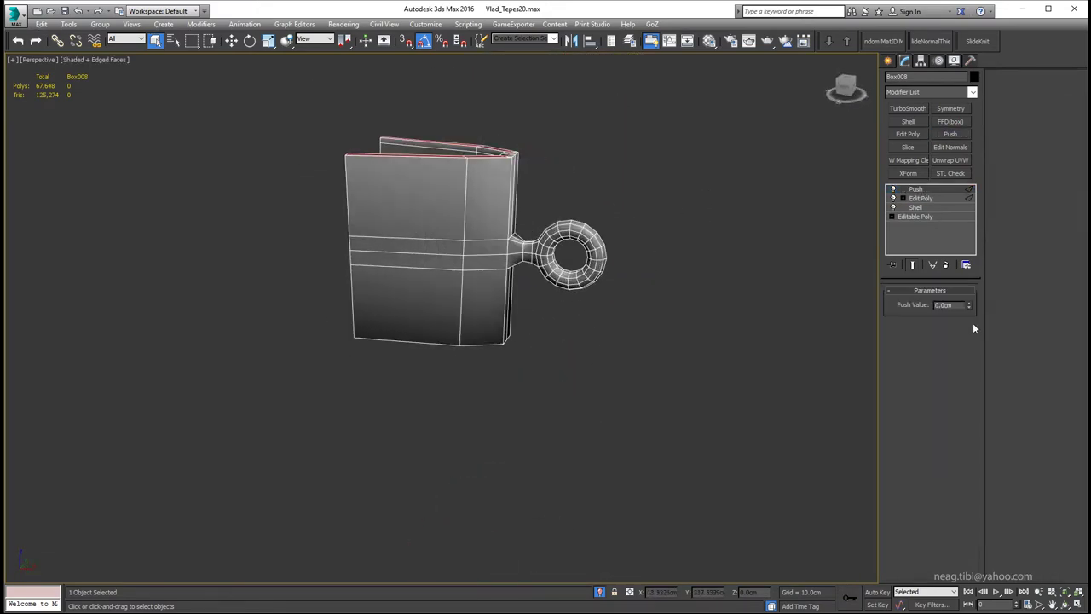
pyautogui.moveTo(969, 304); pyautogui.dragTo(968, 300)
pyautogui.scroll(-3, 606, 287)
pyautogui.rightClick(606, 281)
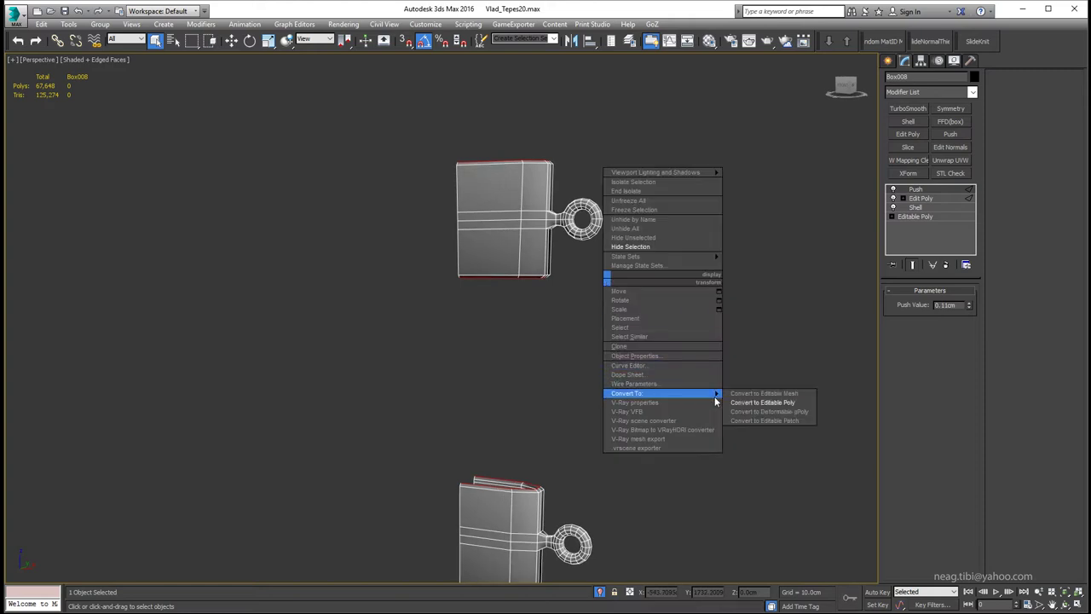
pyautogui.click(767, 404)
pyautogui.scroll(3, 535, 215)
pyautogui.moveTo(536, 214)
pyautogui.keyDown('alt'); pyautogui.mouseDown(button='middle')
pyautogui.moveTo(519, 251)
pyautogui.moveTo(528, 237)
pyautogui.mouseUp(button='middle'); pyautogui.keyUp('alt')
# Connect new edges on the band, including a loop around the handle neck.
pyautogui.press('1')
pyautogui.press('2')
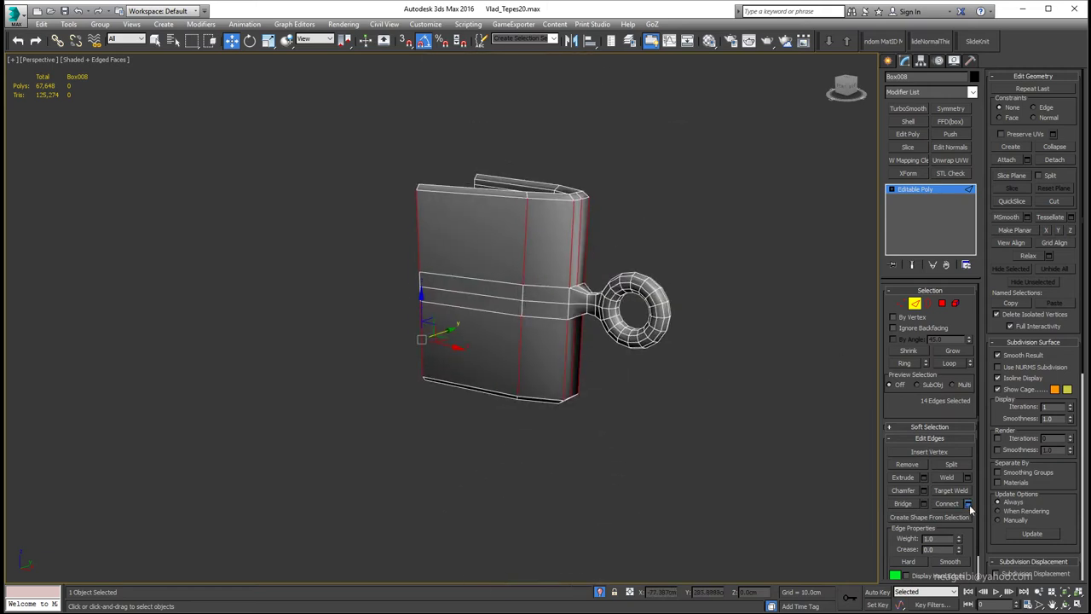
pyautogui.click(967, 503)
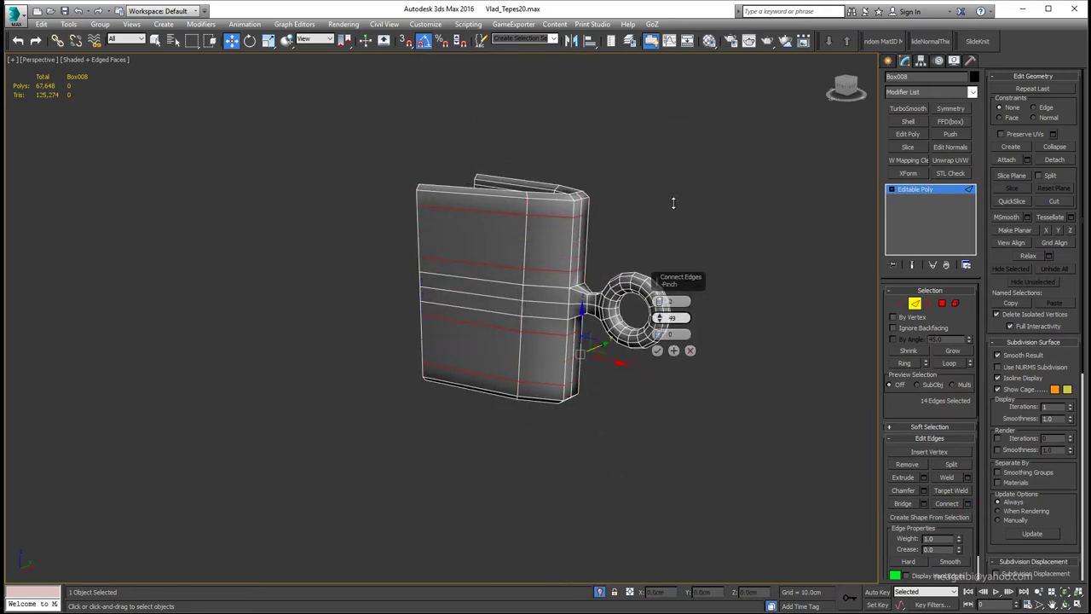
pyautogui.click(656, 350)
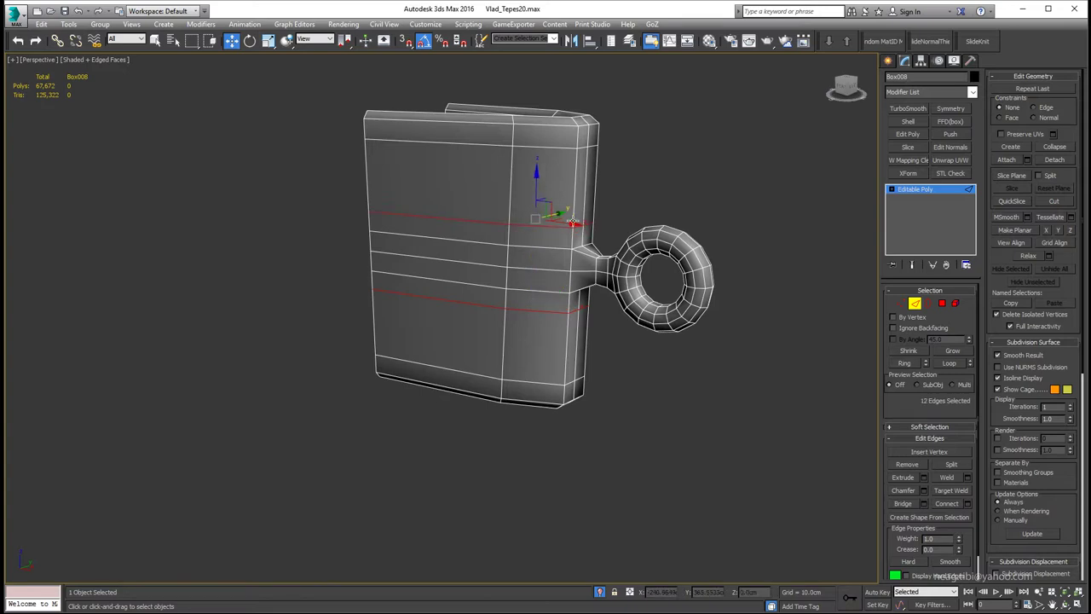
pyautogui.doubleClick(581, 249)
pyautogui.scroll(2, 582, 249)
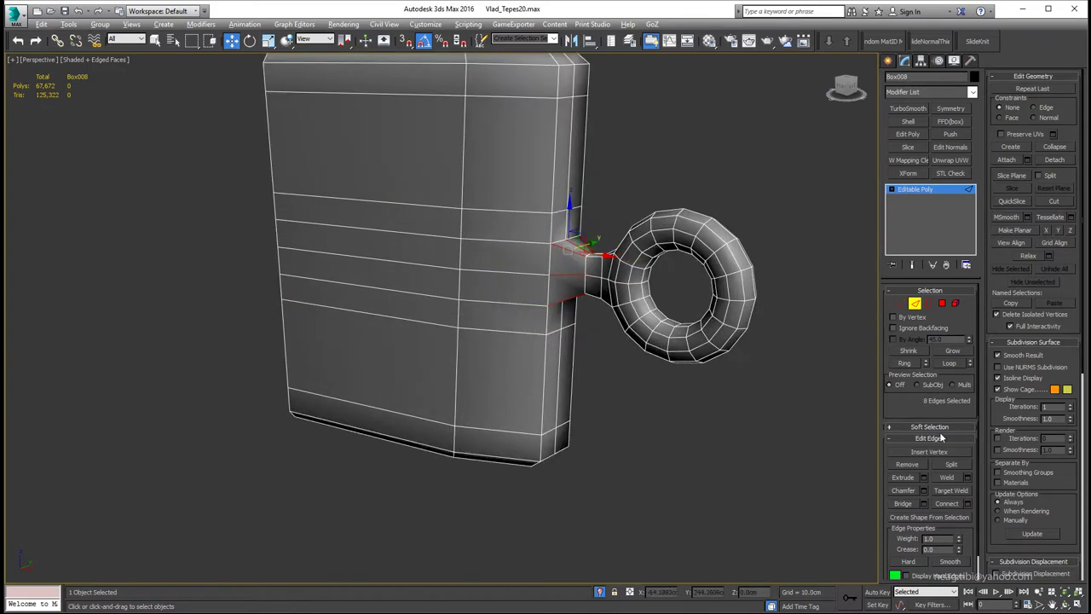
pyautogui.click(967, 504)
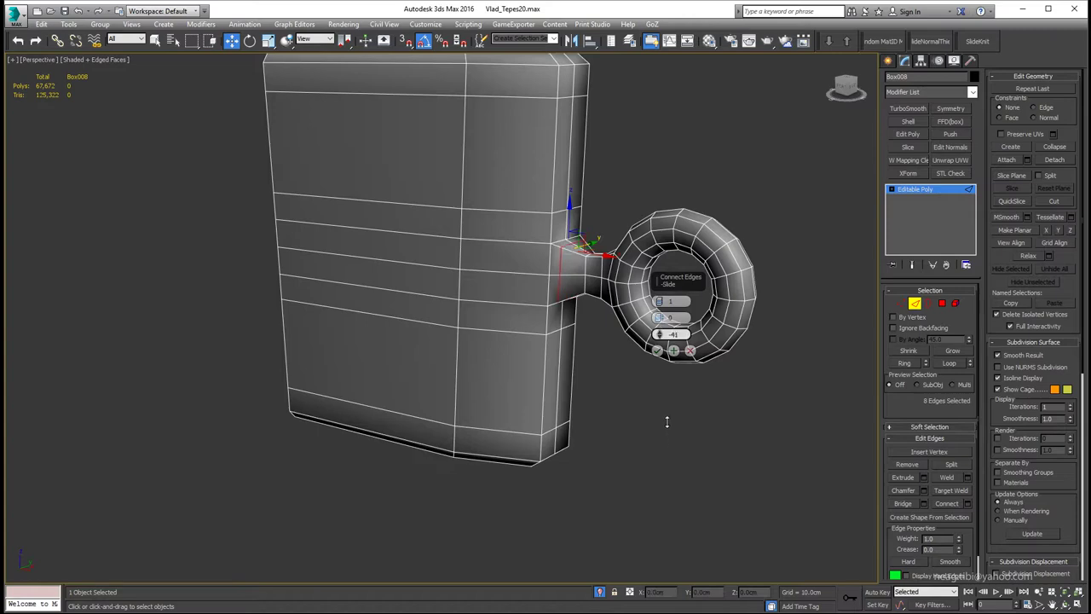
pyautogui.click(656, 350)
# Chamfer the selected edge loops on the band.
pyautogui.moveTo(589, 303)
pyautogui.keyDown('alt'); pyautogui.mouseDown(button='middle')
pyautogui.moveTo(488, 232)
pyautogui.moveTo(435, 269)
pyautogui.moveTo(447, 346)
pyautogui.mouseUp(button='middle'); pyautogui.keyUp('alt')
pyautogui.moveTo(446, 410)
pyautogui.keyDown('alt'); pyautogui.mouseDown(button='middle')
pyautogui.moveTo(472, 317)
pyautogui.moveTo(601, 333)
pyautogui.mouseUp(button='middle'); pyautogui.keyUp('alt')
pyautogui.hotkey('alt', 'r')
pyautogui.hotkey('ctrl', 'shift', 'e')
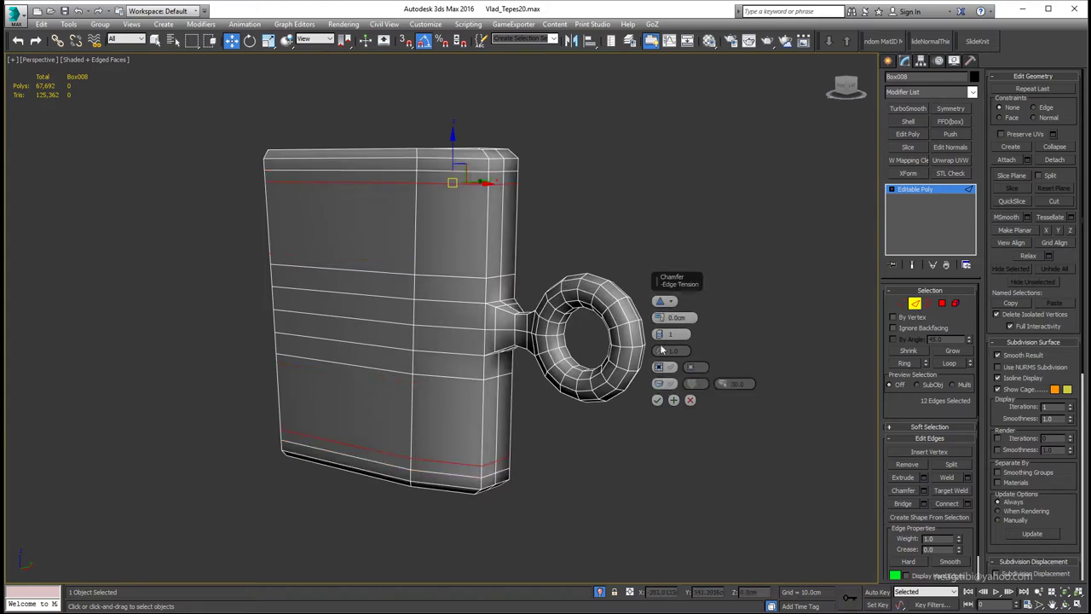
pyautogui.press('Return')
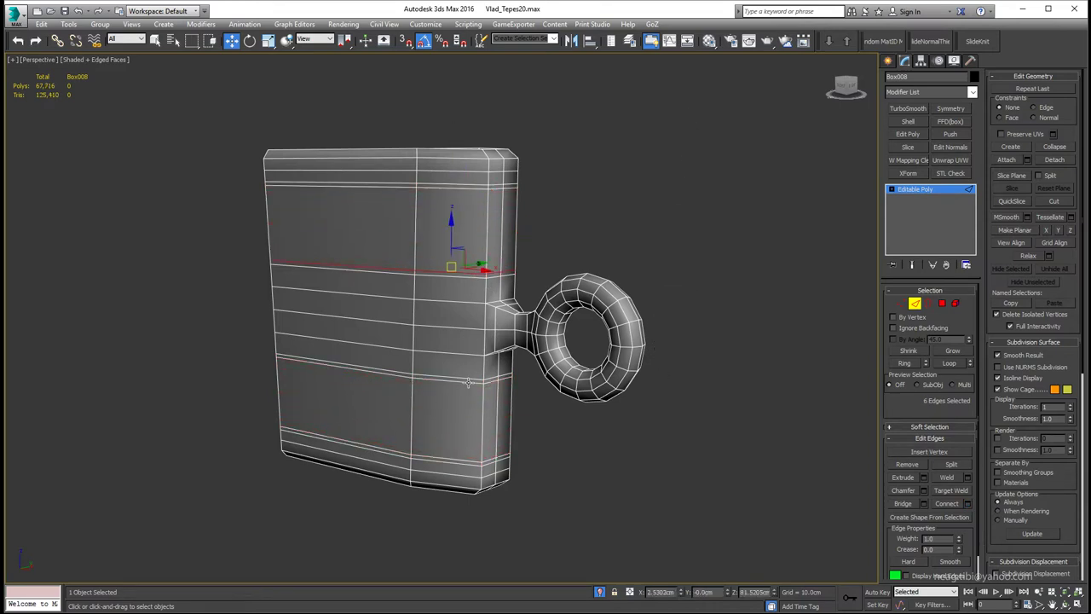
pyautogui.scroll(-3, 479, 288)
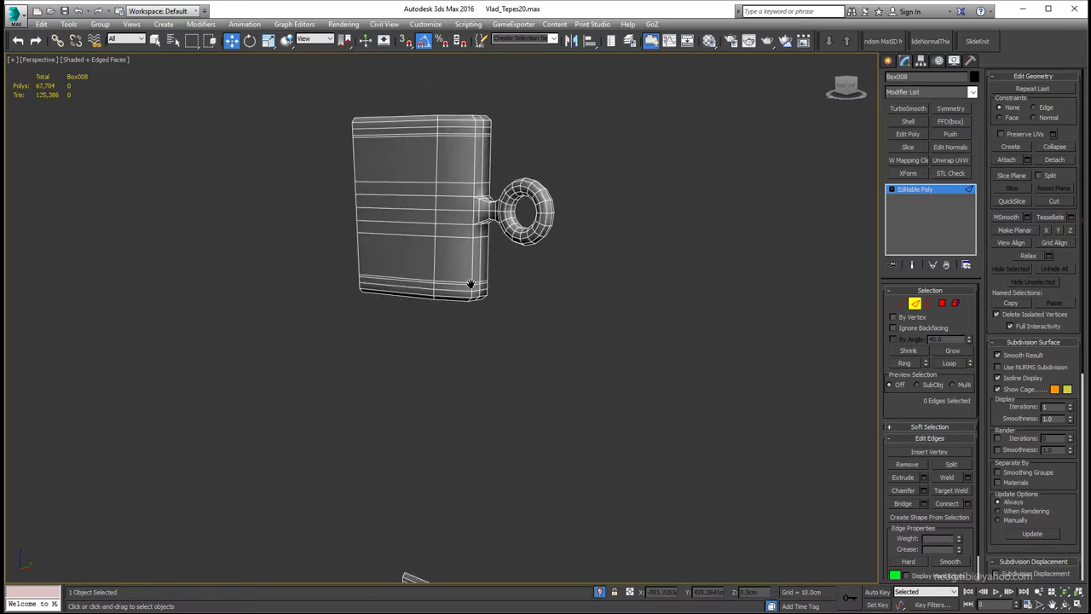
pyautogui.moveTo(469, 285)
pyautogui.keyDown('alt'); pyautogui.mouseDown(button='middle')
pyautogui.moveTo(499, 292)
pyautogui.moveTo(398, 328)
pyautogui.moveTo(457, 298)
pyautogui.moveTo(446, 261)
pyautogui.mouseUp(button='middle'); pyautogui.keyUp('alt')
pyautogui.scroll(3, 446, 261)
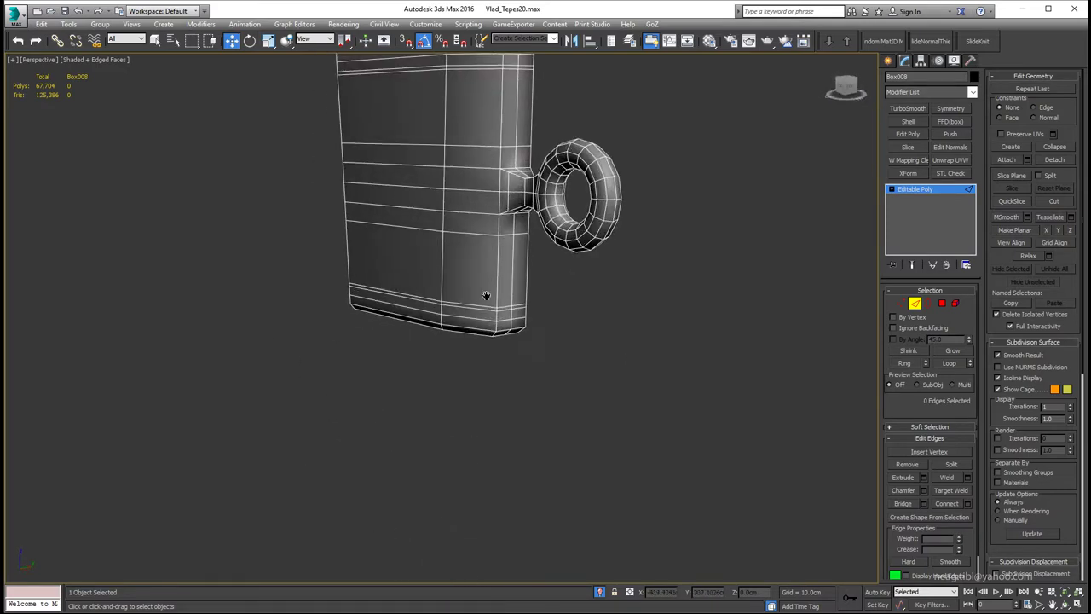
pyautogui.moveTo(486, 298); pyautogui.dragTo(530, 399, button='middle')
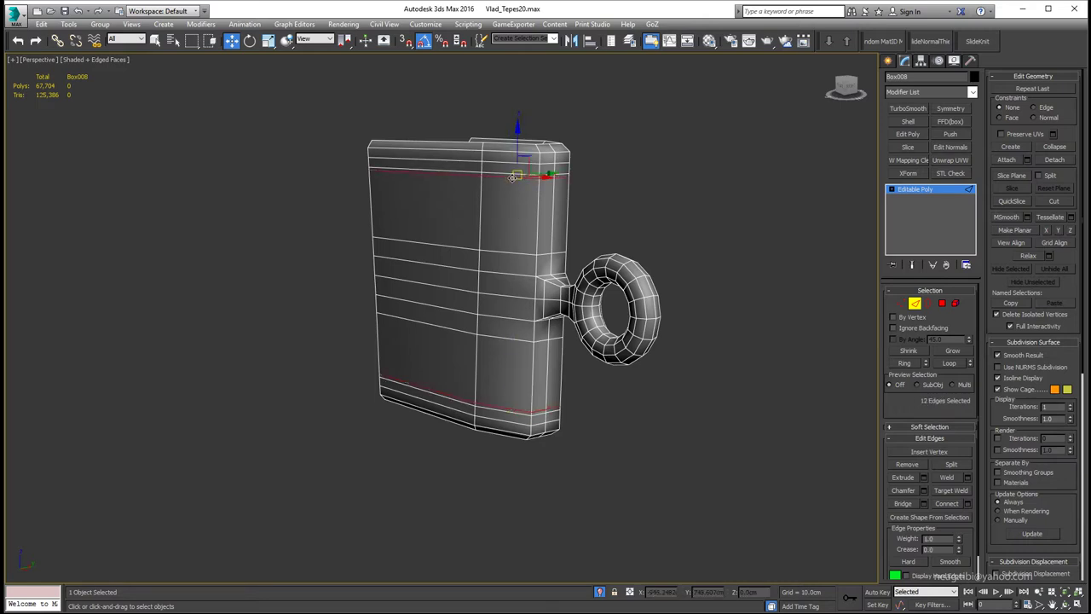
# Select the upper and lower horizontal loops and connect two new edge loops between them.
pyautogui.doubleClick(496, 256)
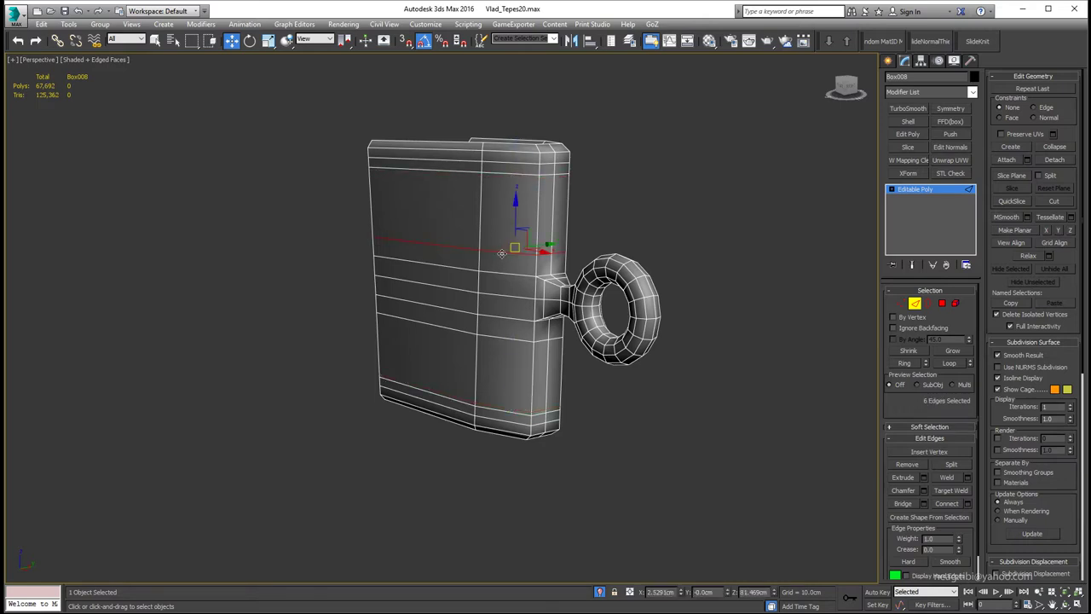
pyautogui.keyDown('ctrl'); pyautogui.doubleClick(509, 339); pyautogui.keyUp('ctrl')
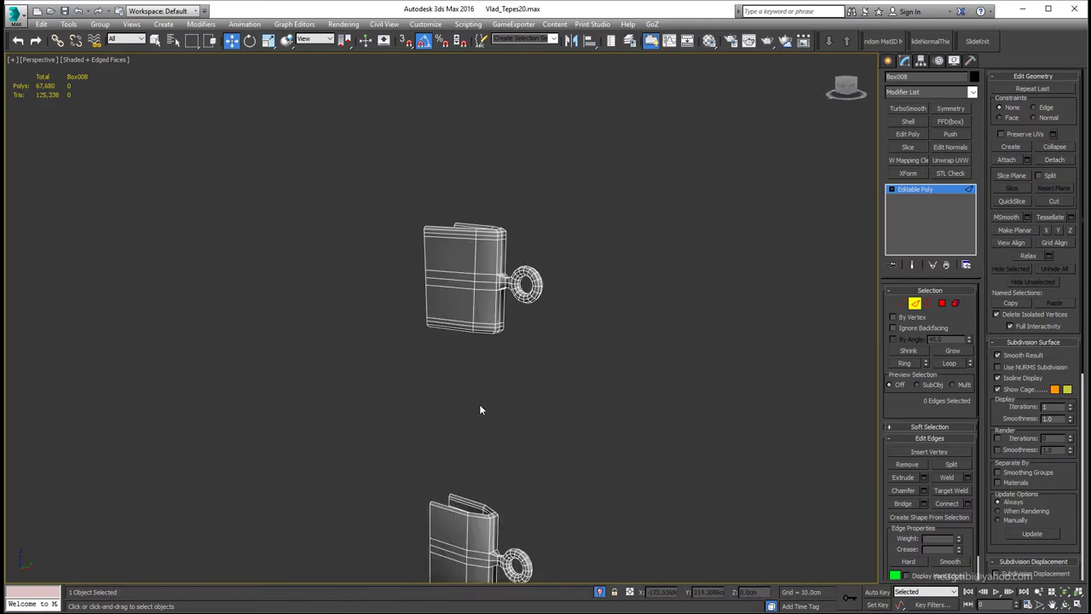
pyautogui.moveTo(480, 410); pyautogui.dragTo(475, 425, button='middle')
pyautogui.keyDown('ctrl'); pyautogui.click(514, 374); pyautogui.keyUp('ctrl')
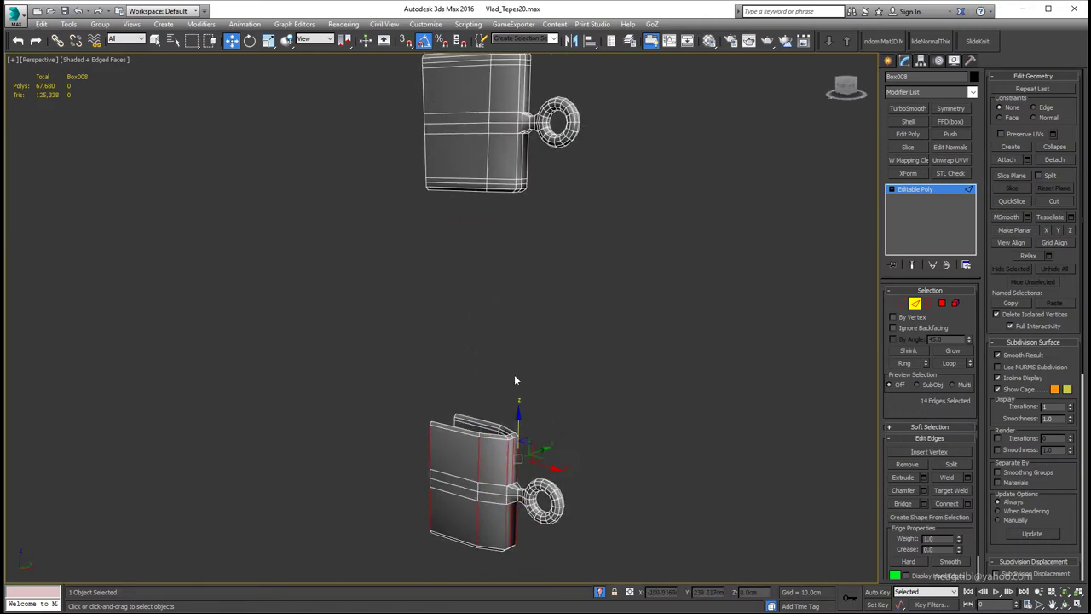
pyautogui.click(967, 503)
pyautogui.keyDown('alt'); pyautogui.moveTo(553, 357); pyautogui.dragTo(656, 349, button='middle'); pyautogui.keyUp('alt')
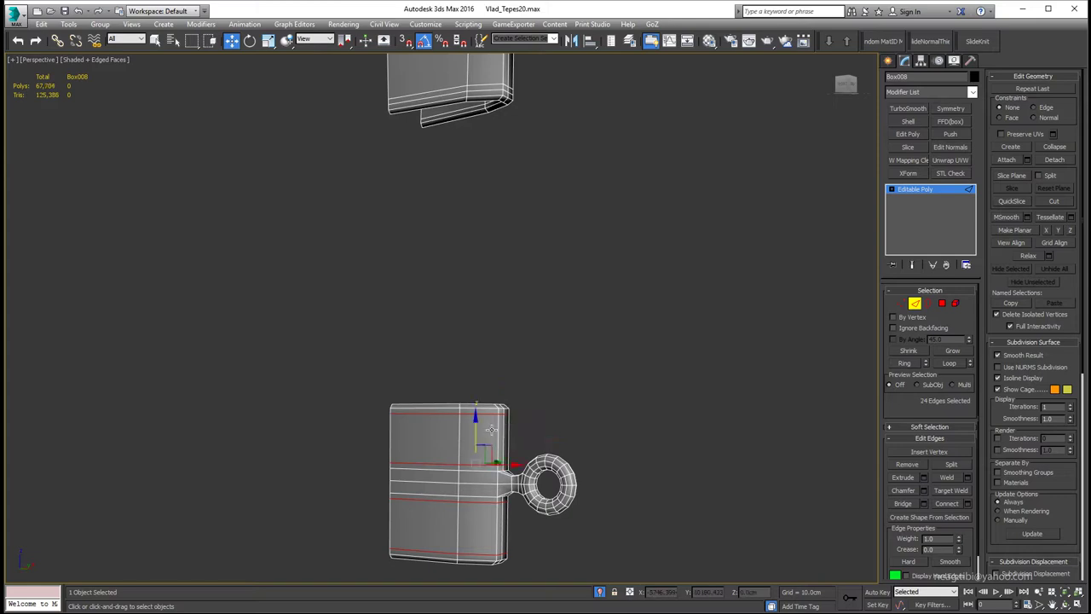
pyautogui.click(967, 503)
pyautogui.keyDown('alt'); pyautogui.moveTo(545, 443); pyautogui.dragTo(517, 477, button='middle'); pyautogui.keyUp('alt')
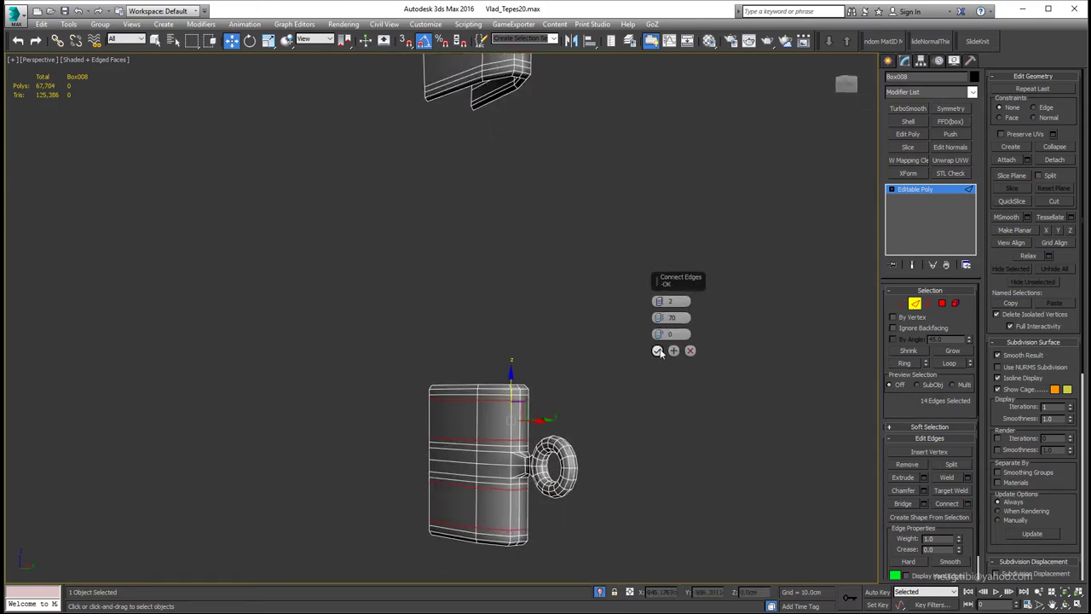
pyautogui.keyDown('ctrl'); pyautogui.click(493, 480); pyautogui.keyUp('ctrl')
# Undo the last added edge loops and recentre the band in the view.
pyautogui.scroll(2, 497, 455)
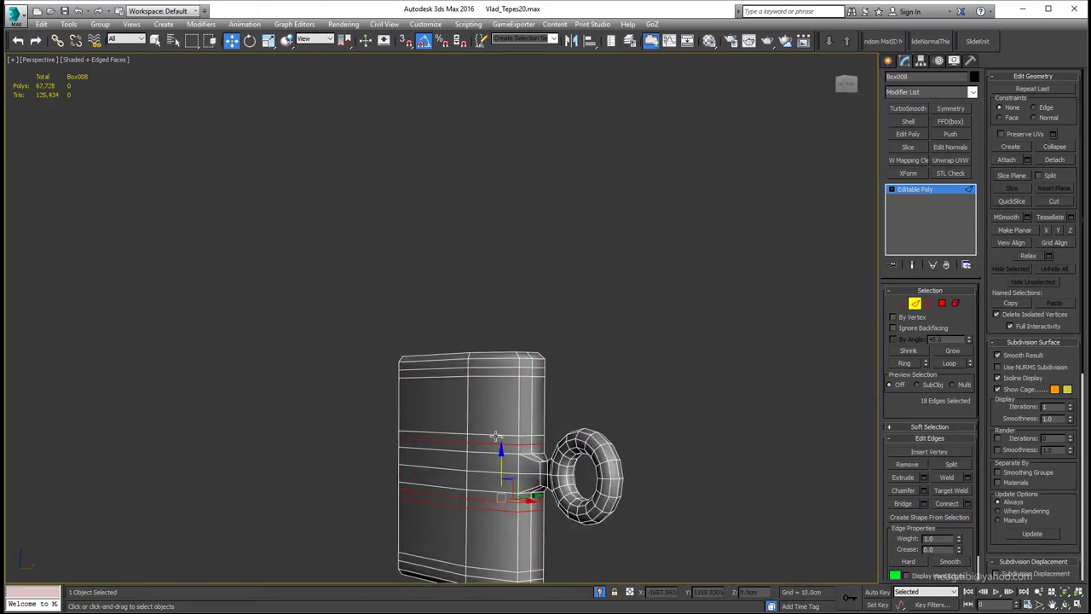
pyautogui.press('BackSpace')
pyautogui.scroll(-2, 490, 426)
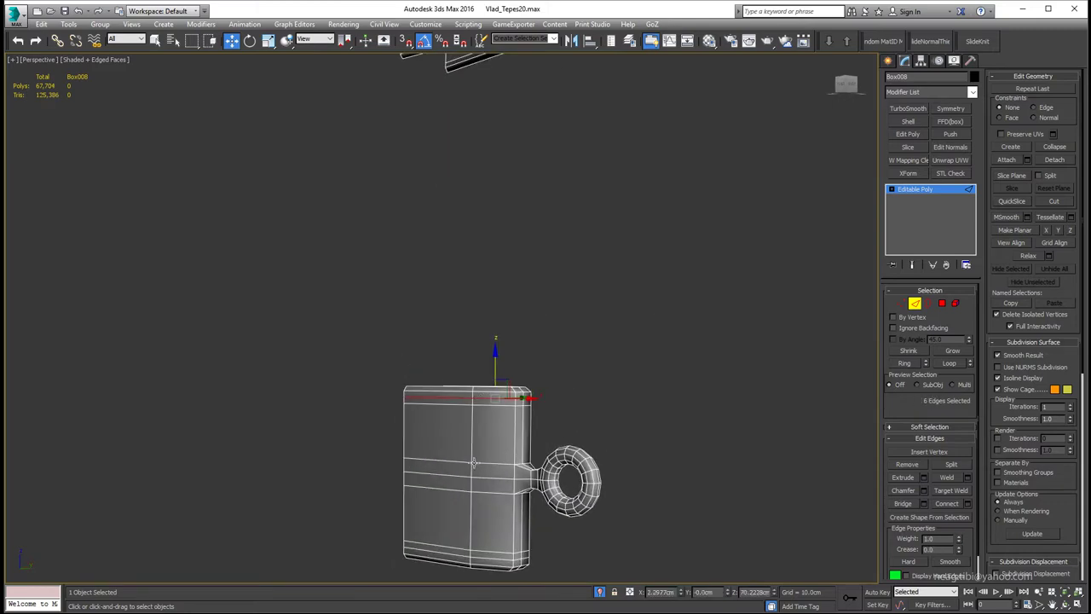
pyautogui.moveTo(491, 556); pyautogui.dragTo(488, 324, button='middle')
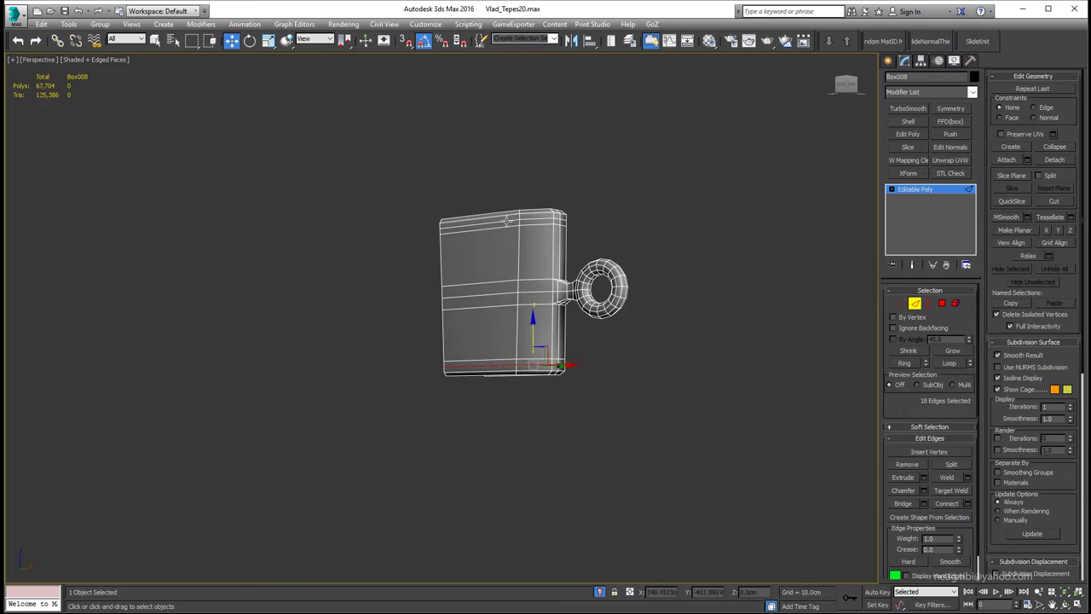
pyautogui.keyDown('ctrl'); pyautogui.click(941, 303); pyautogui.keyUp('ctrl')
# Extrude the selected top and bottom rim strips outward by 0.18cm.
pyautogui.click(924, 467)
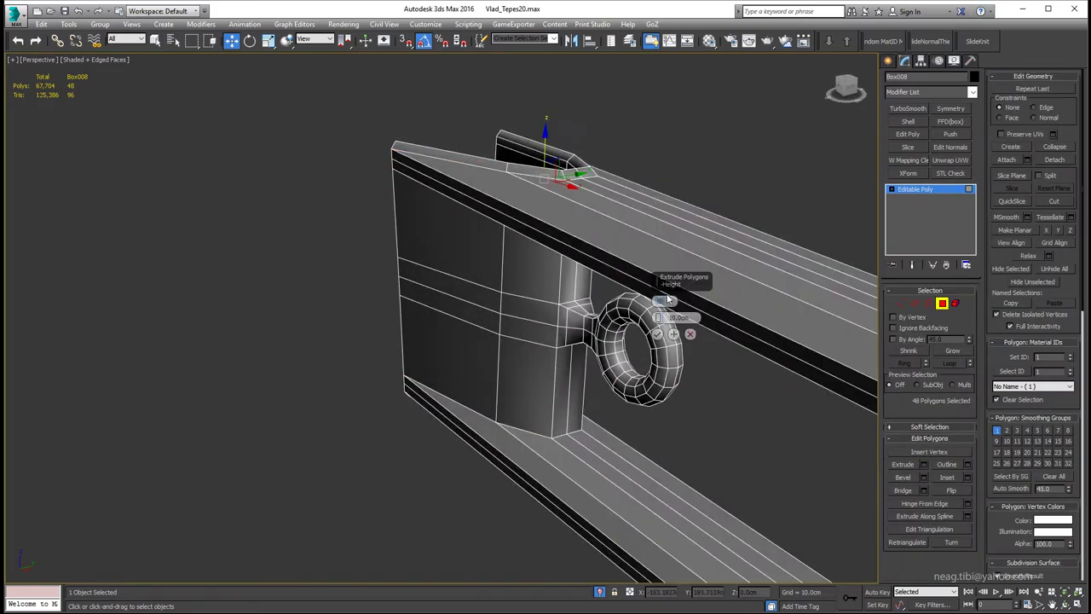
pyautogui.moveTo(662, 318); pyautogui.dragTo(659, 314)
pyautogui.keyDown('alt'); pyautogui.moveTo(597, 281); pyautogui.dragTo(545, 142, button='middle'); pyautogui.keyUp('alt')
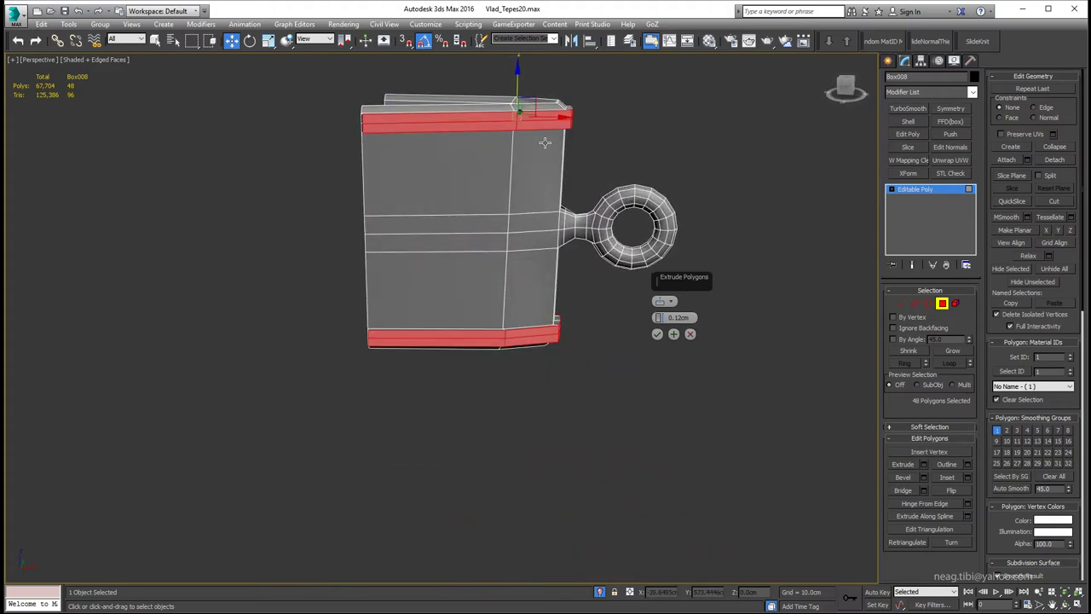
pyautogui.scroll(3, 544, 142)
pyautogui.moveTo(659, 317); pyautogui.dragTo(659, 314)
# Select the small rim end faces on both walls at the band's open side.
pyautogui.moveTo(659, 315)
pyautogui.keyDown('alt'); pyautogui.mouseDown(button='middle')
pyautogui.moveTo(572, 261)
pyautogui.moveTo(517, 355)
pyautogui.moveTo(530, 257)
pyautogui.moveTo(573, 419)
pyautogui.moveTo(425, 373)
pyautogui.moveTo(515, 367)
pyautogui.mouseUp(button='middle'); pyautogui.keyUp('alt')
pyautogui.moveTo(382, 330)
pyautogui.keyDown('alt'); pyautogui.mouseDown(button='middle')
pyautogui.moveTo(464, 317)
pyautogui.moveTo(304, 362)
pyautogui.moveTo(361, 231)
pyautogui.moveTo(242, 175)
pyautogui.mouseUp(button='middle'); pyautogui.keyUp('alt')
pyautogui.click(518, 354)
pyautogui.press('q')
pyautogui.keyDown('ctrl'); pyautogui.click(304, 362); pyautogui.keyUp('ctrl')
pyautogui.keyDown('ctrl'); pyautogui.click(578, 181); pyautogui.keyUp('ctrl')
pyautogui.keyDown('alt'); pyautogui.moveTo(579, 181); pyautogui.dragTo(607, 291, button='middle'); pyautogui.keyUp('alt')
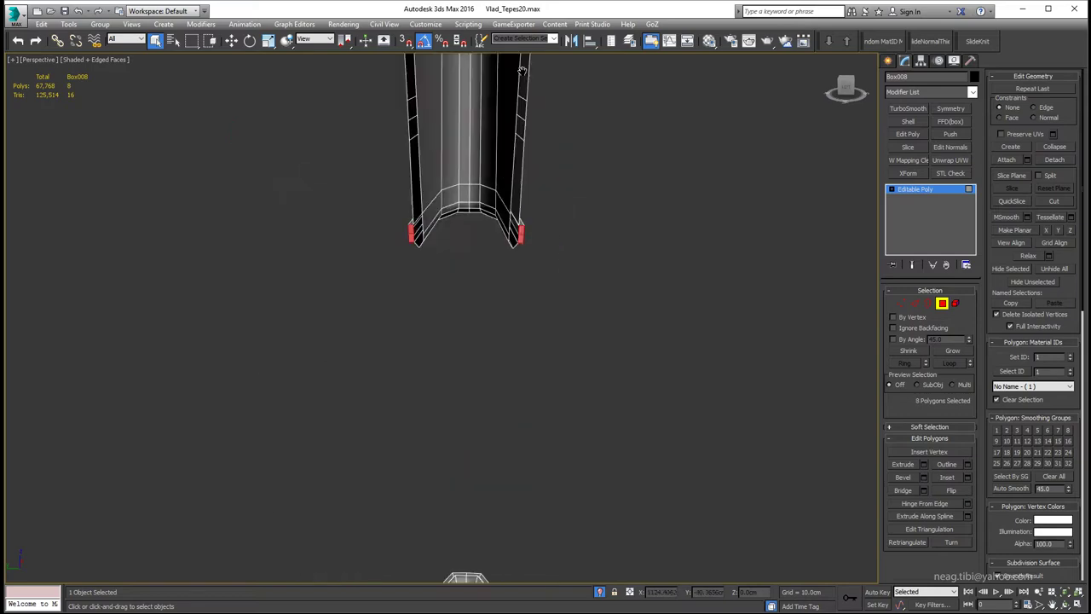
pyautogui.keyDown('ctrl'); pyautogui.click(387, 254); pyautogui.keyUp('ctrl')
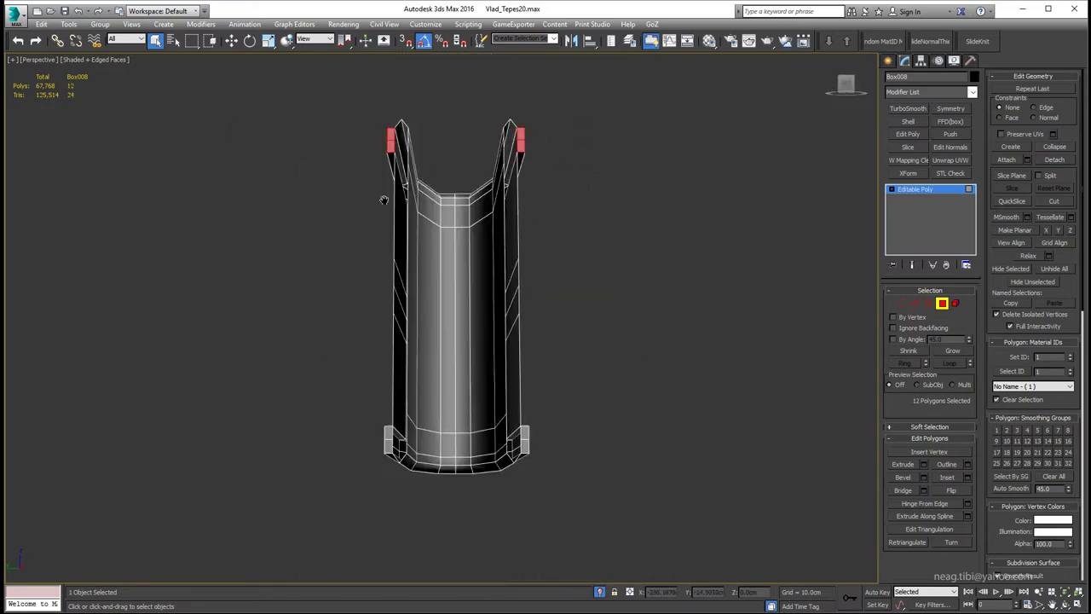
pyautogui.keyDown('alt'); pyautogui.moveTo(384, 200); pyautogui.dragTo(372, 456, button='middle'); pyautogui.keyUp('alt')
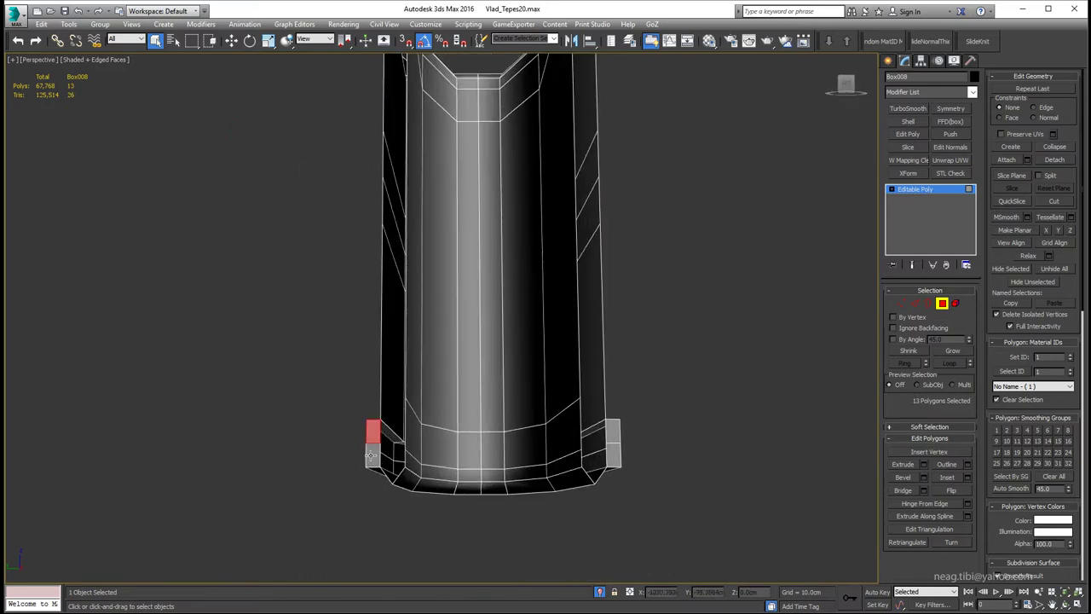
pyautogui.keyDown('ctrl'); pyautogui.click(615, 452); pyautogui.keyUp('ctrl')
pyautogui.keyDown('alt'); pyautogui.moveTo(614, 452); pyautogui.dragTo(532, 440, button='middle'); pyautogui.keyUp('alt')
pyautogui.scroll(-3, 532, 439)
# Delete the selected rim end faces and return to object level.
pyautogui.press('2')
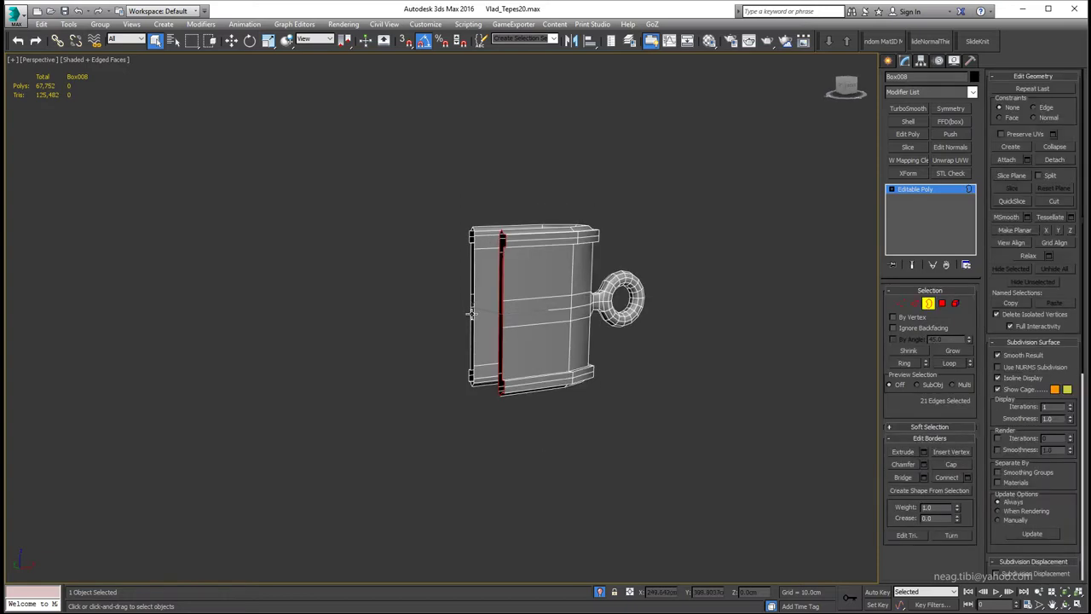
pyautogui.scroll(-2, 489, 205)
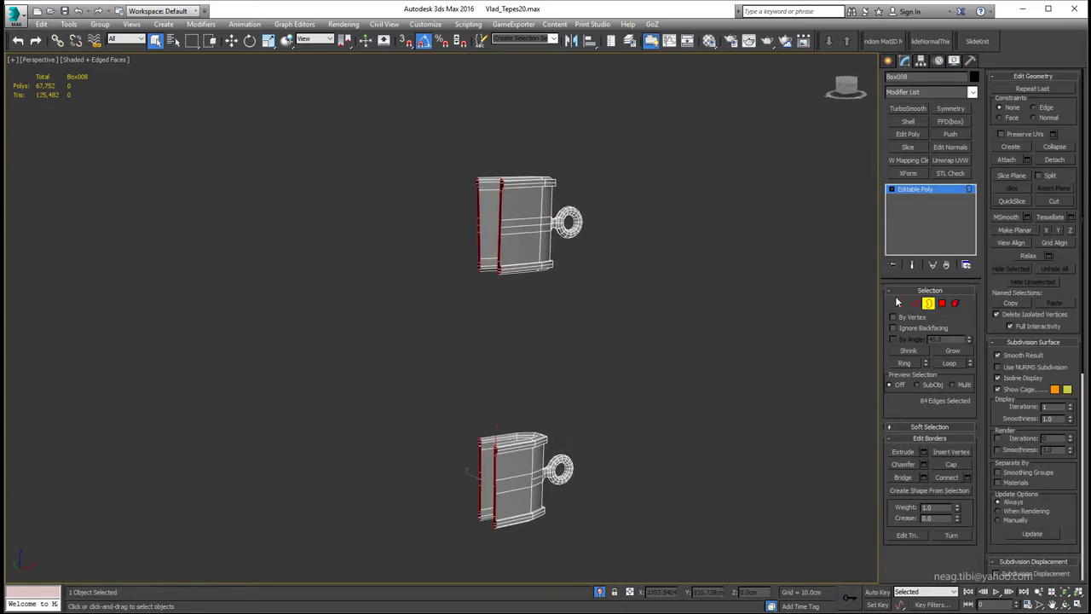
pyautogui.moveTo(610, 436)
pyautogui.keyDown('alt'); pyautogui.mouseDown(button='middle')
pyautogui.moveTo(530, 279)
pyautogui.moveTo(437, 339)
pyautogui.mouseUp(button='middle'); pyautogui.keyUp('alt')
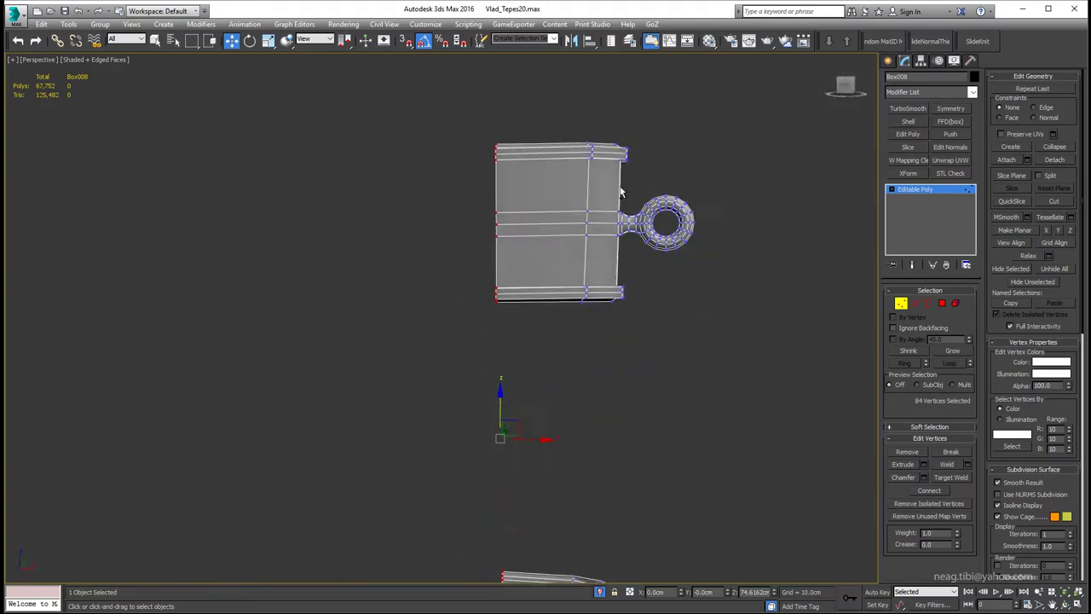
pyautogui.moveTo(524, 315)
pyautogui.keyDown('alt'); pyautogui.mouseDown(button='middle')
pyautogui.moveTo(614, 101)
pyautogui.moveTo(392, 261)
pyautogui.moveTo(412, 230)
pyautogui.moveTo(457, 380)
pyautogui.mouseUp(button='middle'); pyautogui.keyUp('alt')
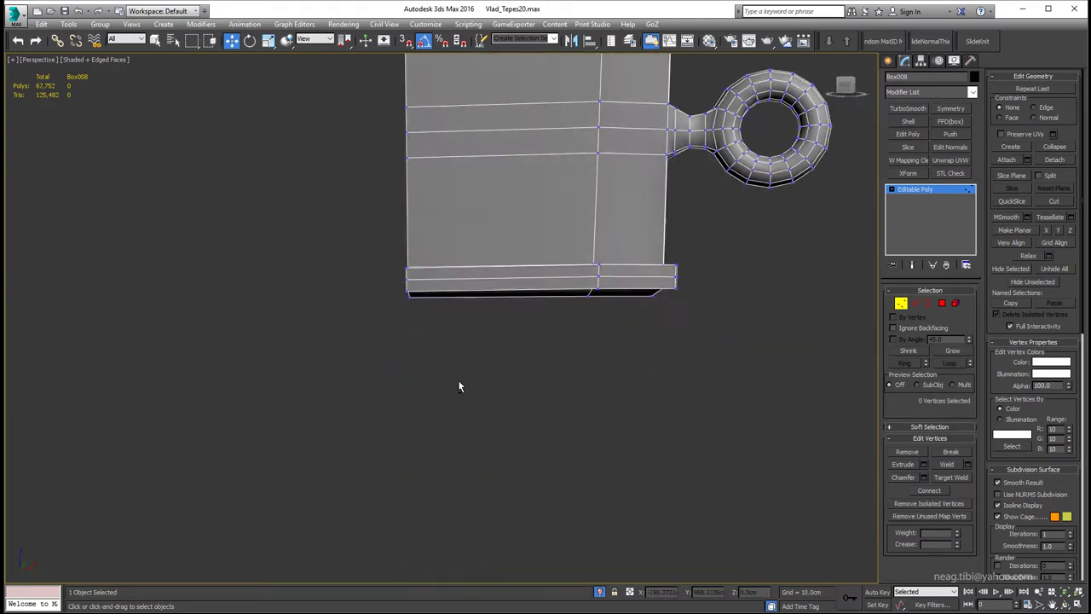
pyautogui.scroll(-2, 494, 233)
pyautogui.press('1')
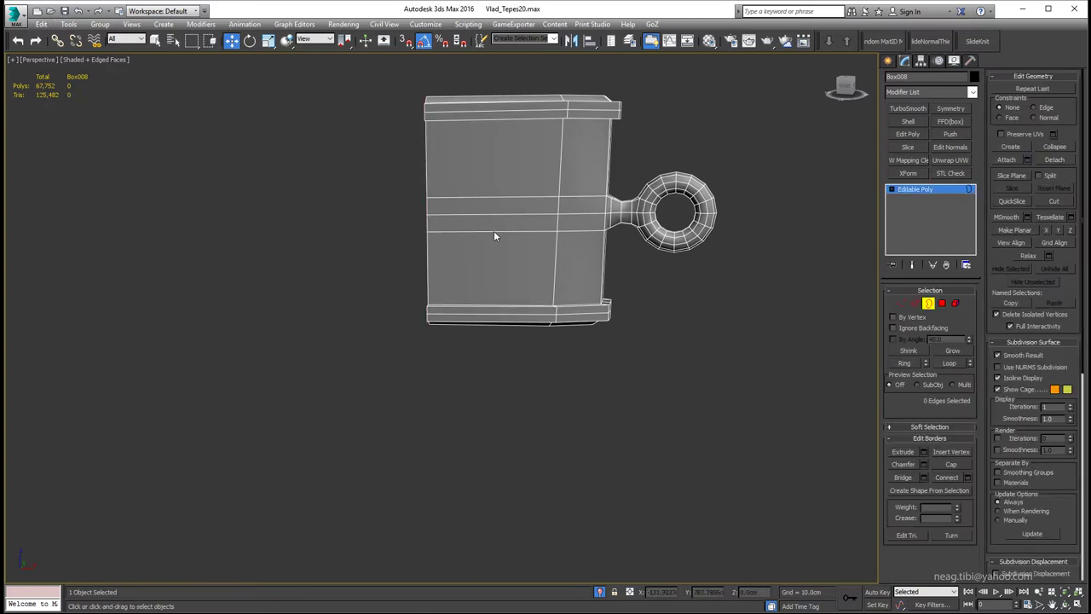
# Connect edges across the ring-hook band with 2 segments and pinch 85.
pyautogui.press('2')
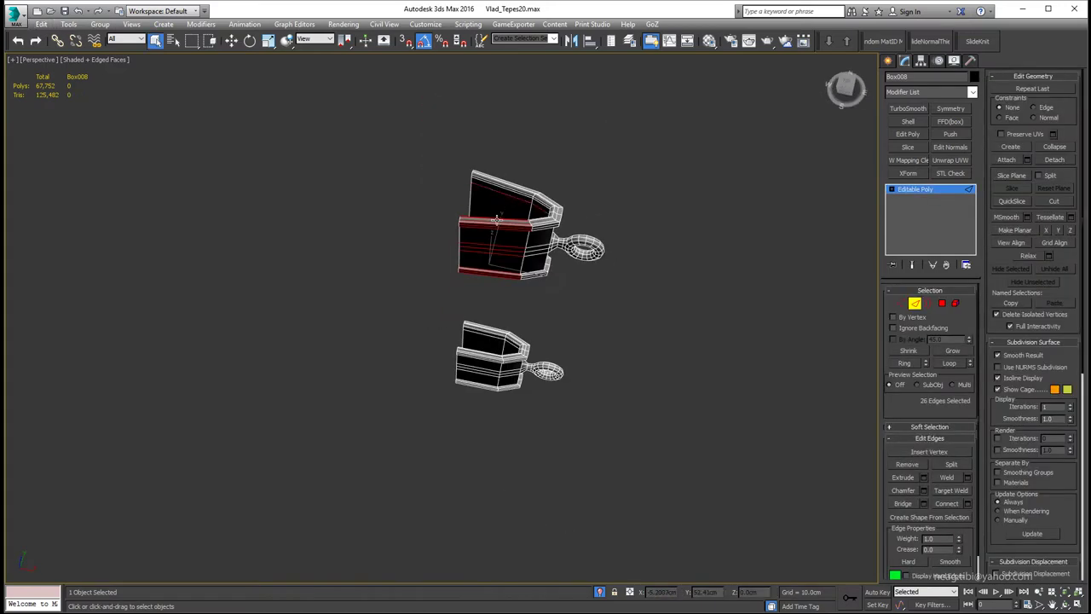
pyautogui.keyDown('alt'); pyautogui.moveTo(496, 220); pyautogui.dragTo(551, 250, button='middle'); pyautogui.keyUp('alt')
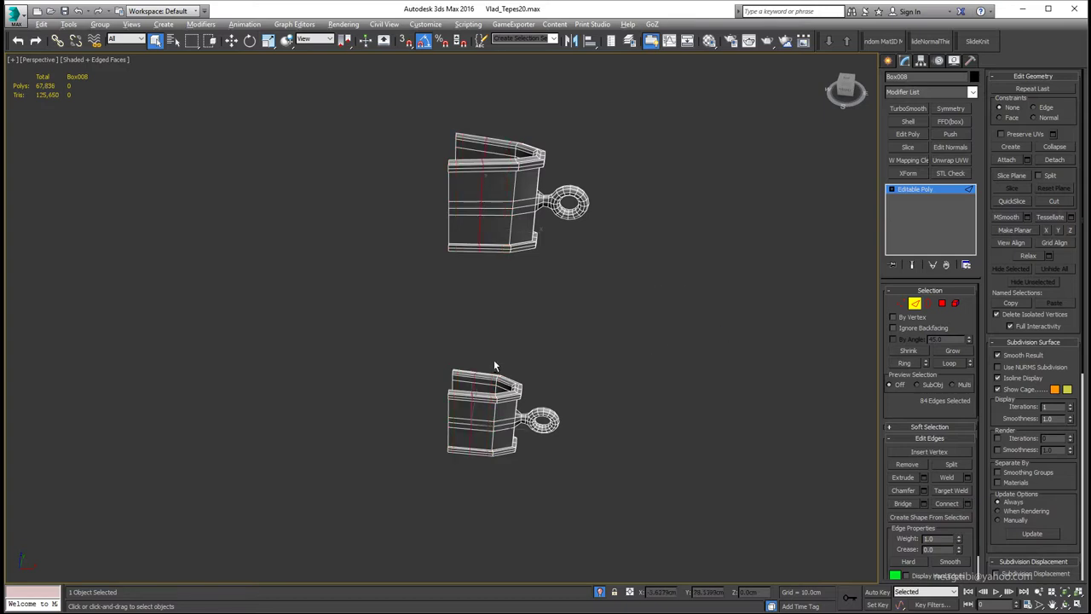
pyautogui.press('z')
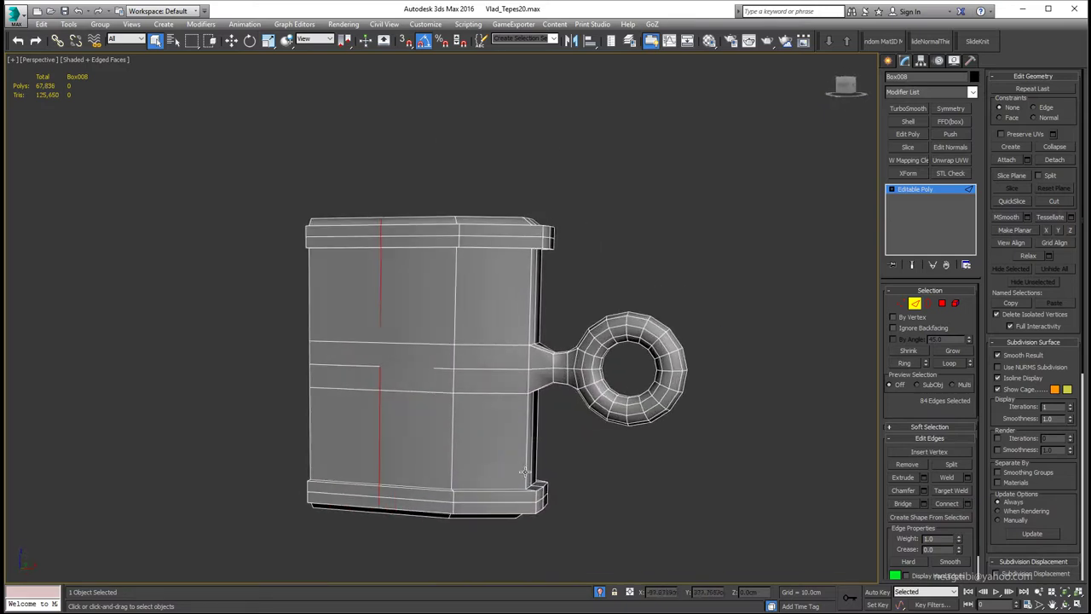
pyautogui.scroll(-3, 514, 325)
pyautogui.moveTo(514, 325); pyautogui.dragTo(488, 264, button='middle')
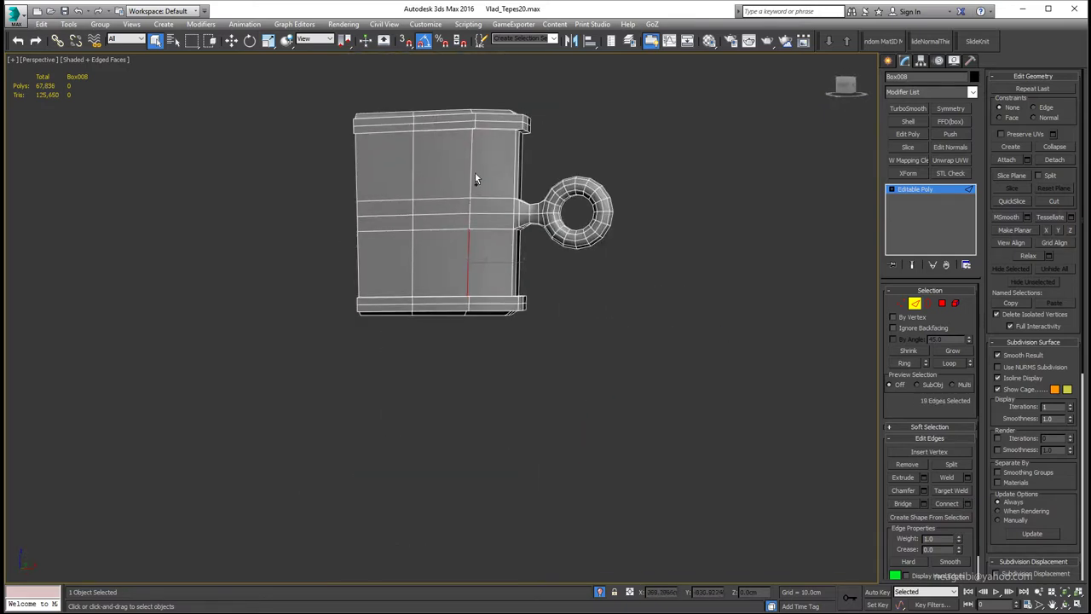
pyautogui.scroll(3, 420, 230)
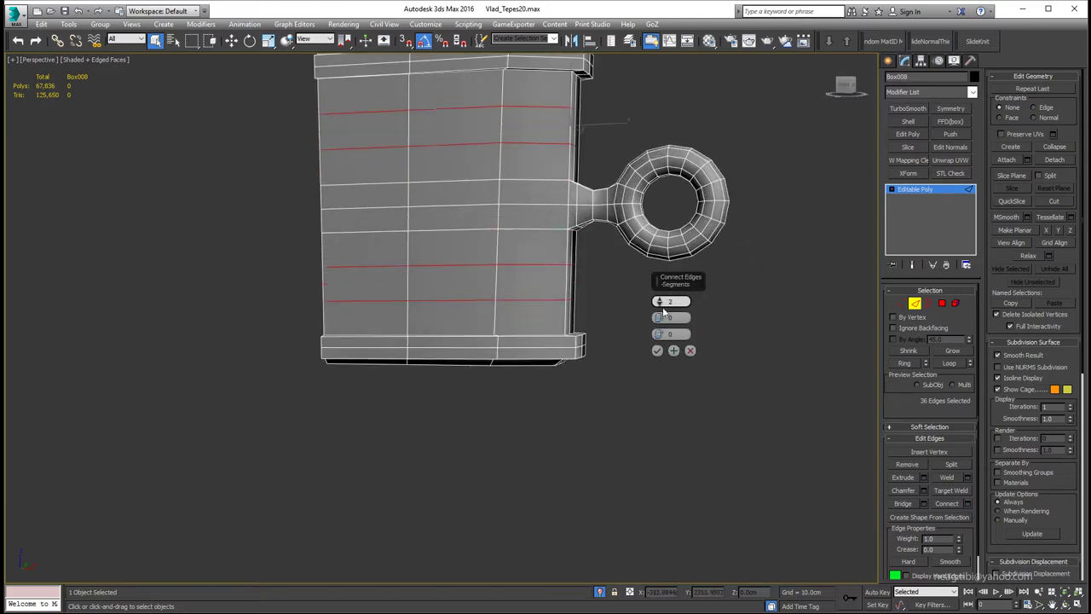
pyautogui.moveTo(697, 127); pyautogui.dragTo(697, 120)
pyautogui.keyDown('alt'); pyautogui.moveTo(697, 120); pyautogui.dragTo(568, 267, button='middle'); pyautogui.keyUp('alt')
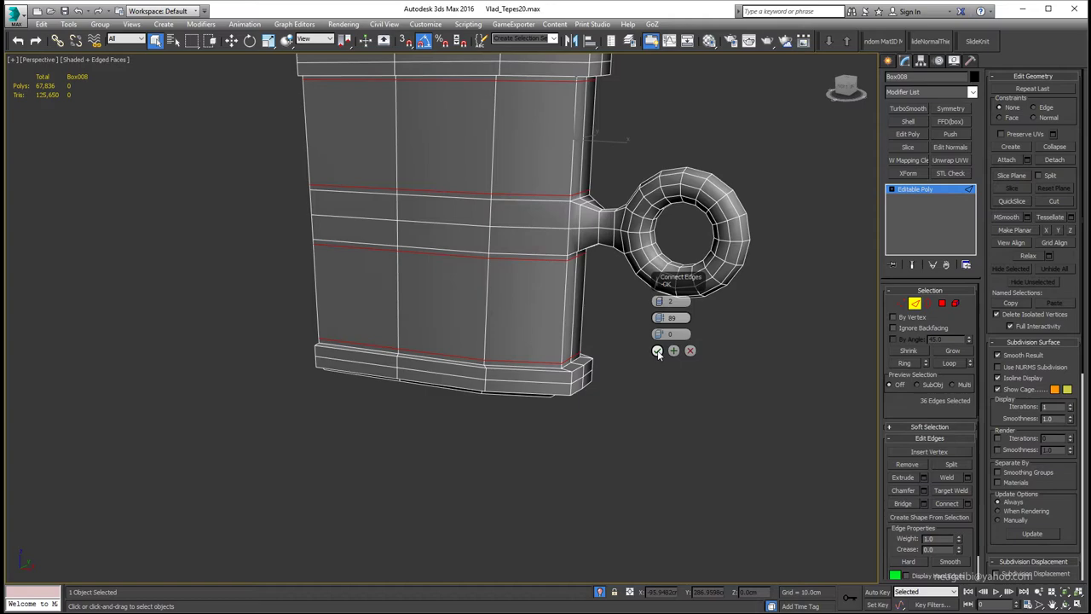
pyautogui.click(656, 350)
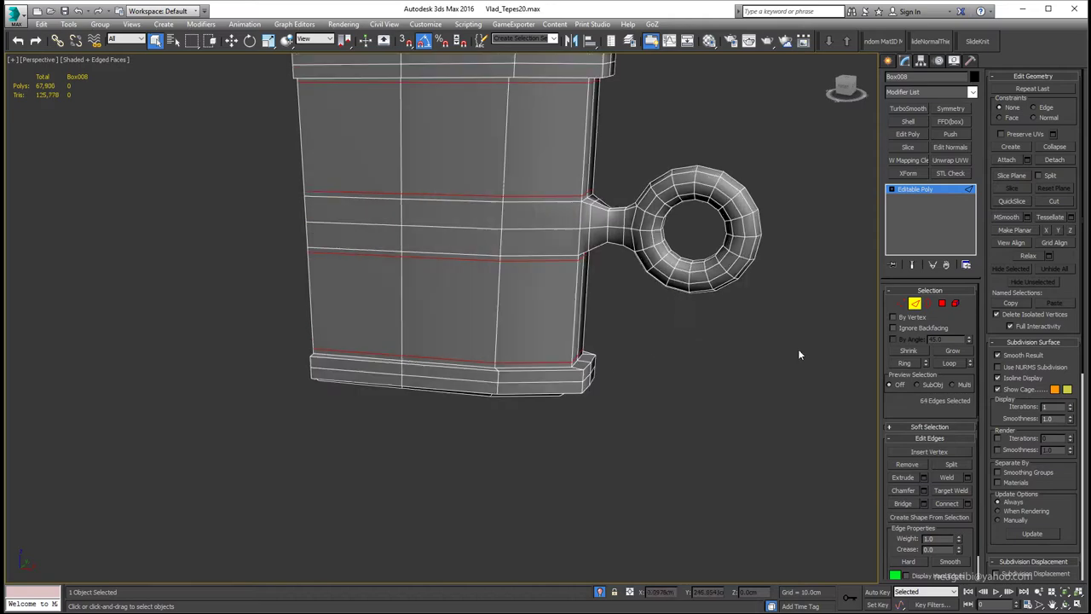
# Select the band's top and bottom rim edge loops.
pyautogui.doubleClick(572, 386)
pyautogui.keyDown('alt'); pyautogui.moveTo(573, 386); pyautogui.dragTo(535, 224, button='middle'); pyautogui.keyUp('alt')
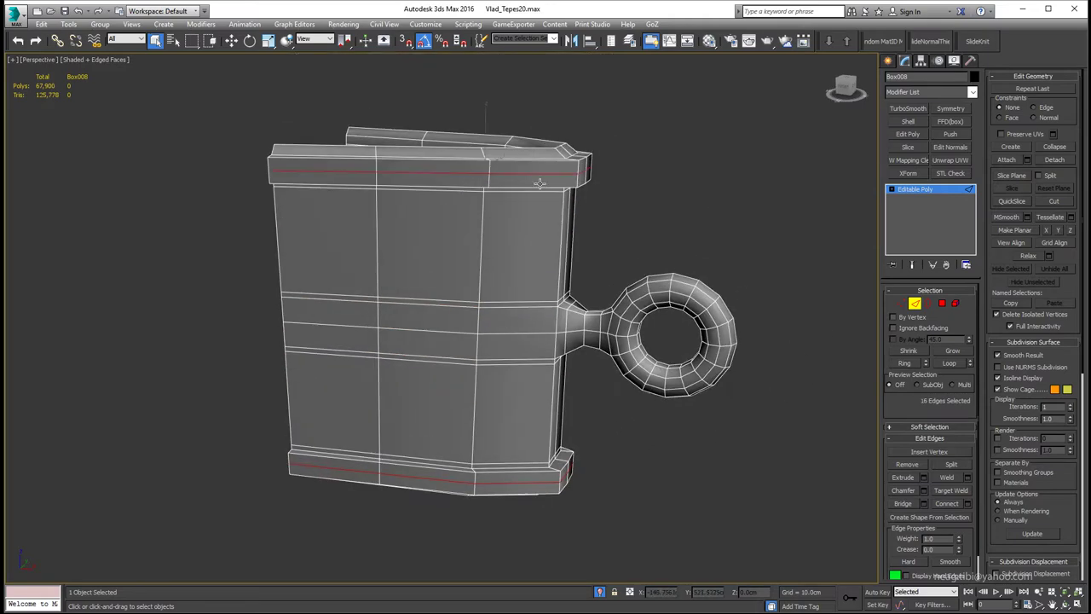
pyautogui.scroll(-4, 540, 183)
pyautogui.doubleClick(535, 286)
pyautogui.scroll(3, 516, 299)
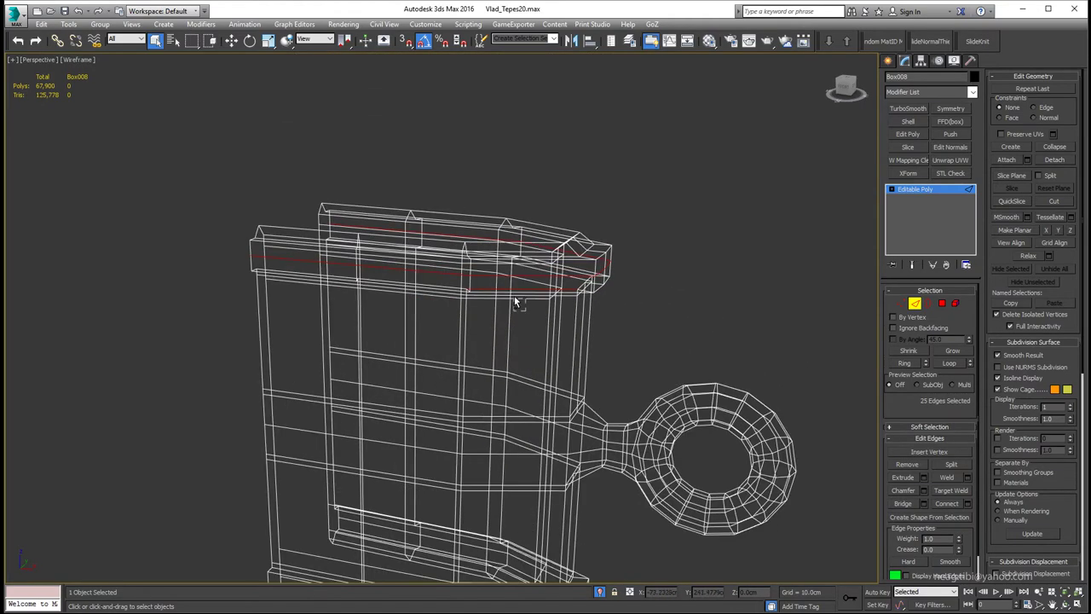
pyautogui.scroll(-1, 516, 299)
pyautogui.scroll(2, 499, 465)
pyautogui.scroll(-3, 507, 460)
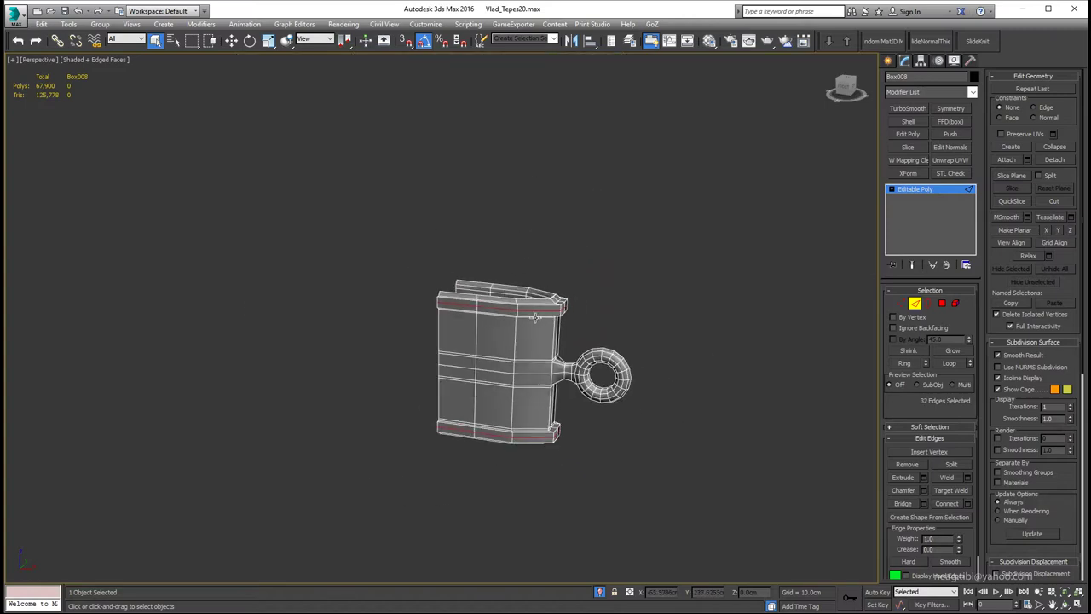
pyautogui.scroll(2, 569, 117)
pyautogui.scroll(1, 569, 116)
# Apply a 0.12cm Push modifier and collapse the band to Editable Poly.
pyautogui.click(949, 134)
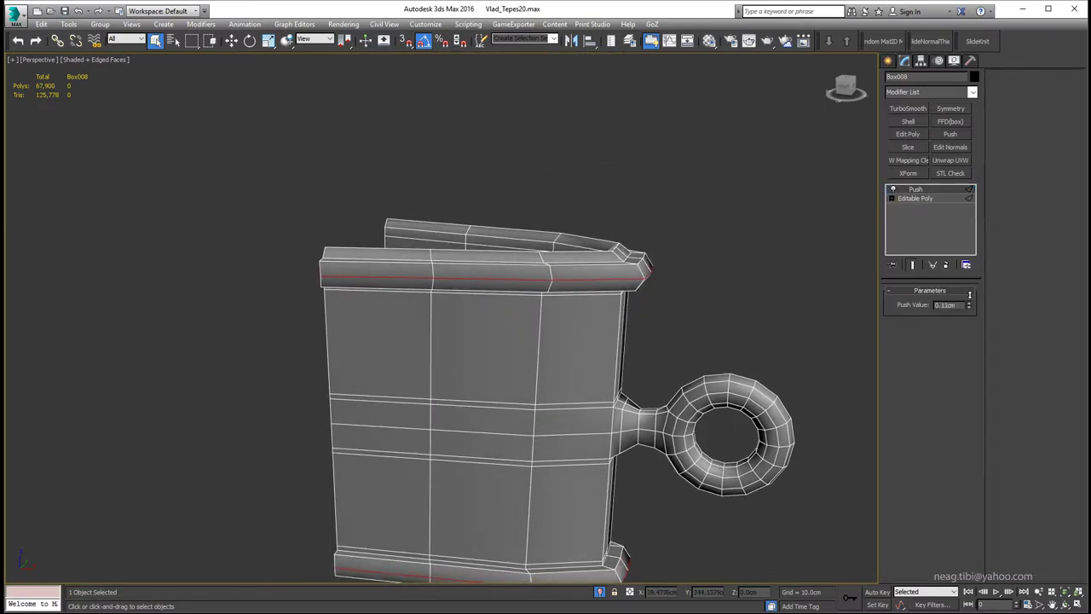
pyautogui.moveTo(642, 324)
pyautogui.keyDown('alt'); pyautogui.mouseDown(button='middle')
pyautogui.moveTo(600, 310)
pyautogui.moveTo(640, 318)
pyautogui.mouseUp(button='middle'); pyautogui.keyUp('alt')
pyautogui.scroll(4, 610, 402)
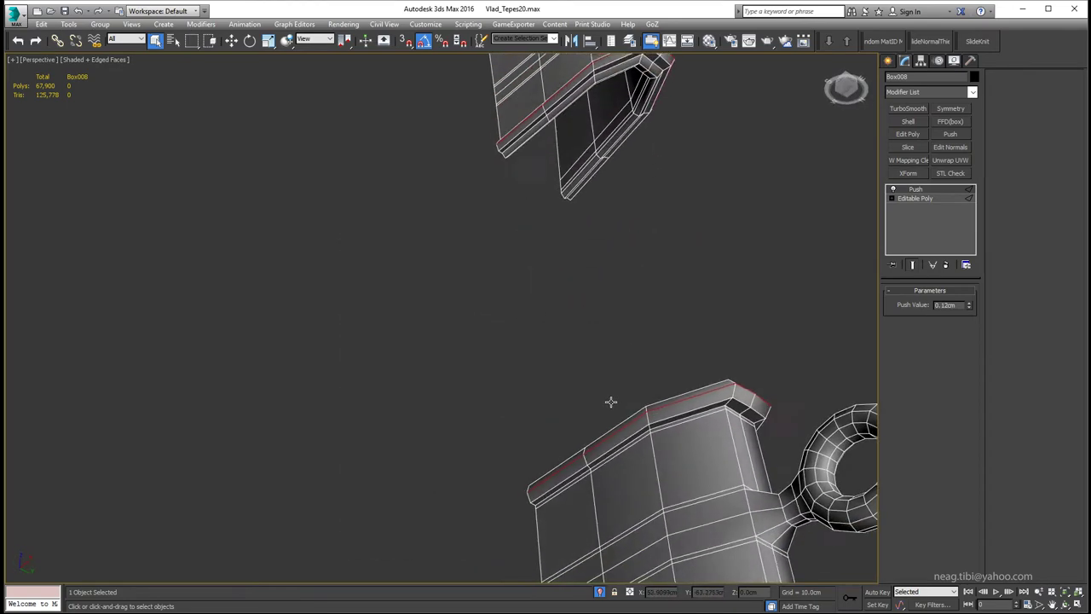
pyautogui.moveTo(610, 402)
pyautogui.keyDown('alt'); pyautogui.mouseDown(button='middle')
pyautogui.moveTo(639, 344)
pyautogui.moveTo(647, 358)
pyautogui.mouseUp(button='middle'); pyautogui.keyUp('alt')
pyautogui.scroll(-3, 630, 328)
pyautogui.rightClick(648, 354)
pyautogui.click(816, 468)
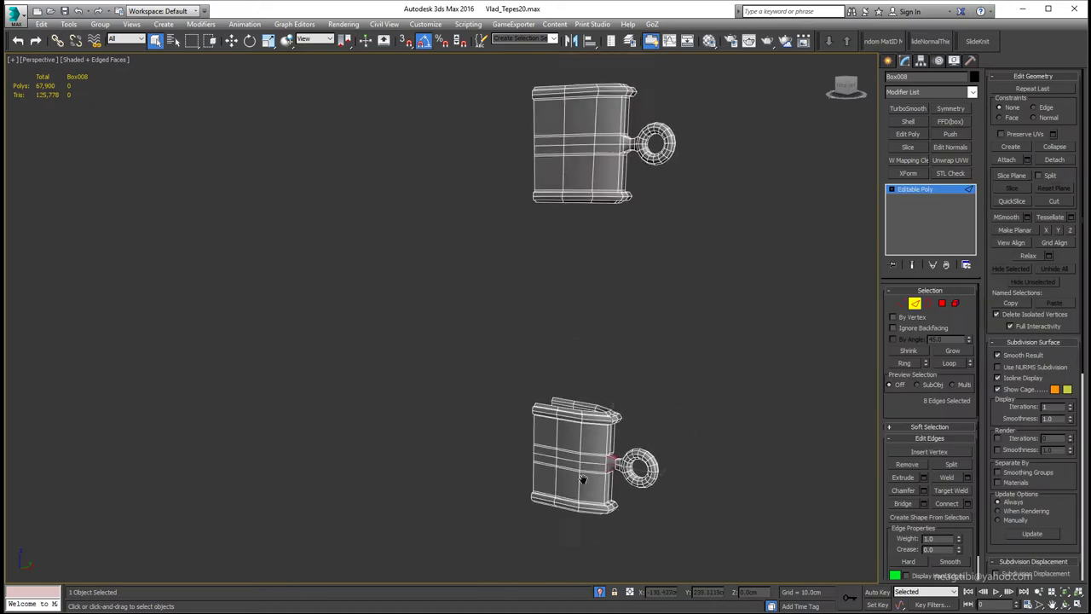
# Connect a new edge loop beside the hook joint with slide -13.
pyautogui.moveTo(582, 479)
pyautogui.keyDown('alt'); pyautogui.mouseDown(button='middle')
pyautogui.moveTo(522, 426)
pyautogui.moveTo(596, 409)
pyautogui.mouseUp(button='middle'); pyautogui.keyUp('alt')
pyautogui.click(967, 503)
pyautogui.scroll(2, 677, 452)
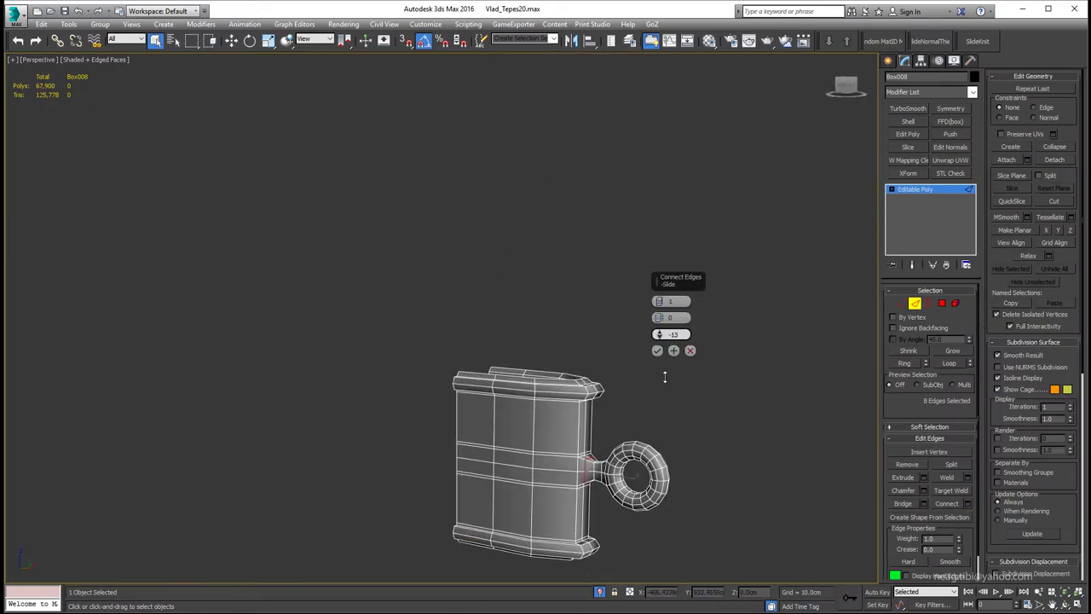
pyautogui.click(657, 350)
pyautogui.scroll(-3, 597, 341)
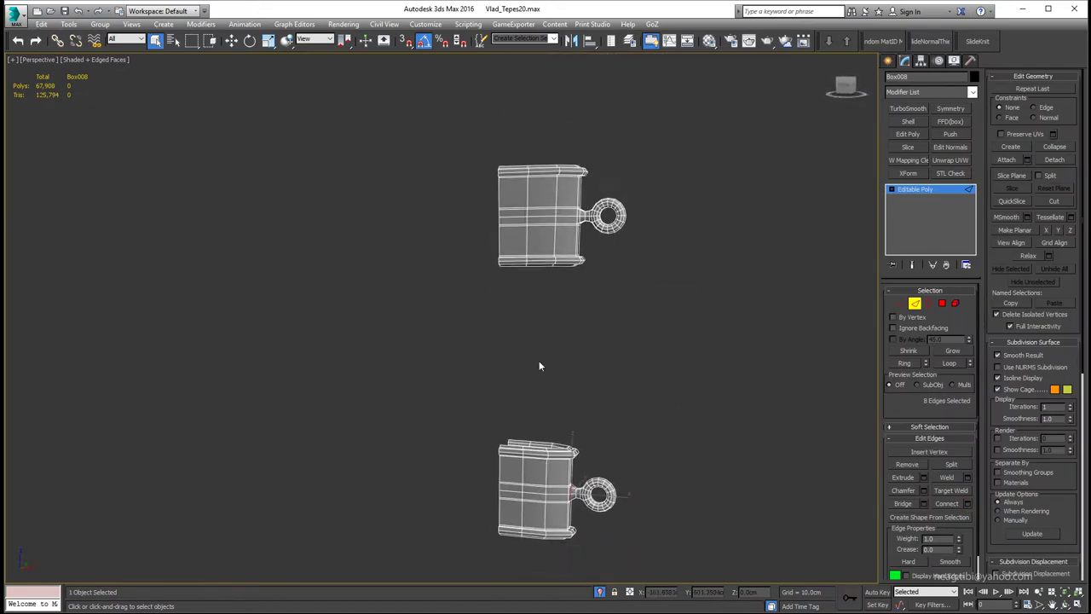
pyautogui.scroll(2, 535, 485)
pyautogui.scroll(3, 571, 456)
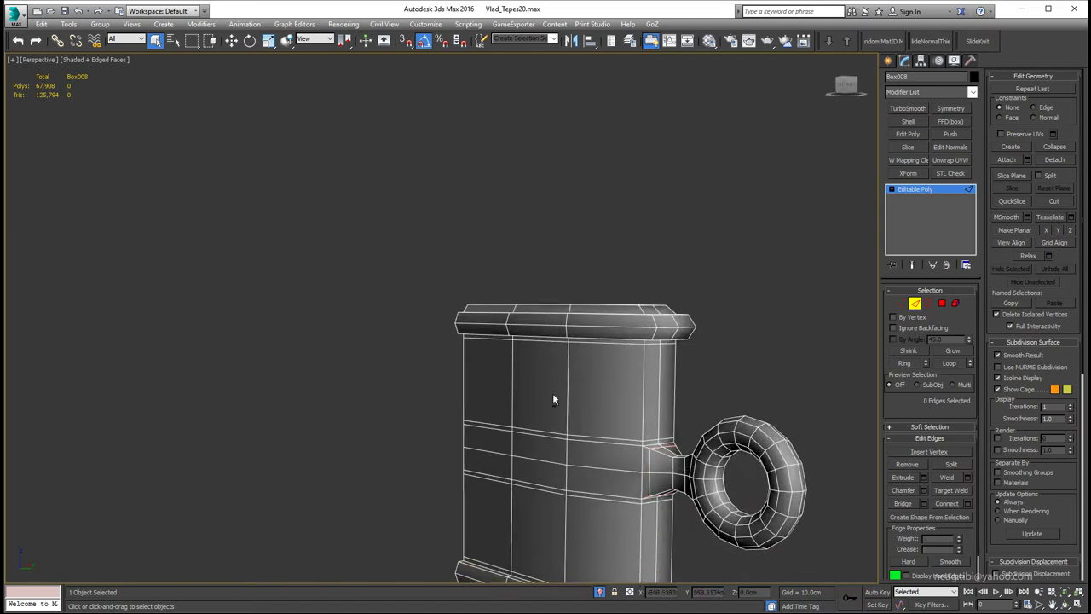
# Select a middle edge loop and an edge, then convert them to vertices.
pyautogui.doubleClick(607, 438)
pyautogui.moveTo(552, 399)
pyautogui.keyDown('alt'); pyautogui.mouseDown(button='middle')
pyautogui.moveTo(607, 443)
pyautogui.moveTo(611, 149)
pyautogui.mouseUp(button='middle'); pyautogui.keyUp('alt')
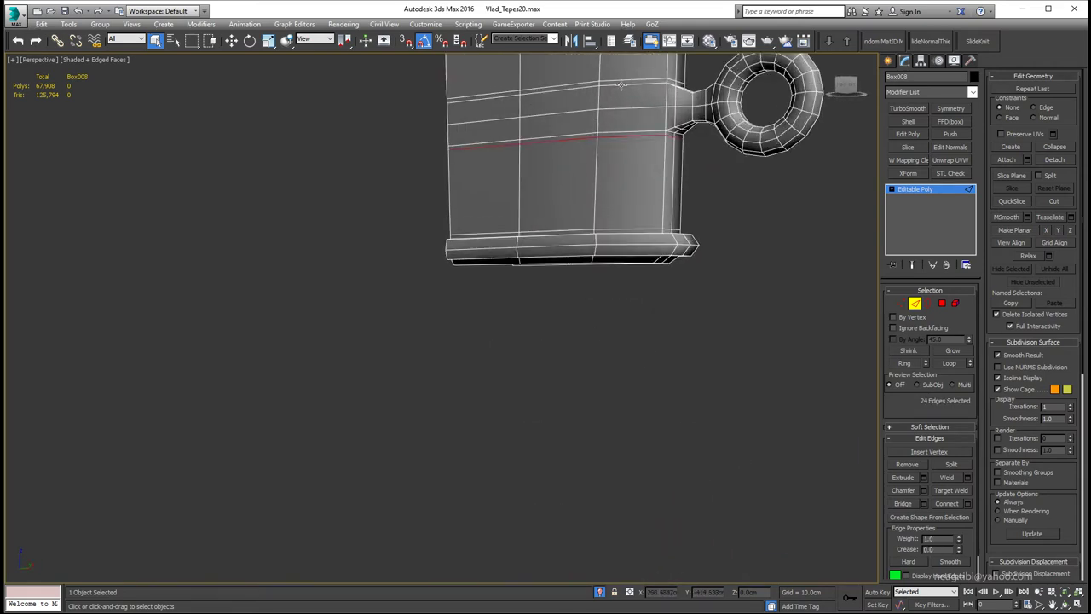
pyautogui.moveTo(617, 81); pyautogui.dragTo(577, 226, button='middle')
pyautogui.click(482, 225)
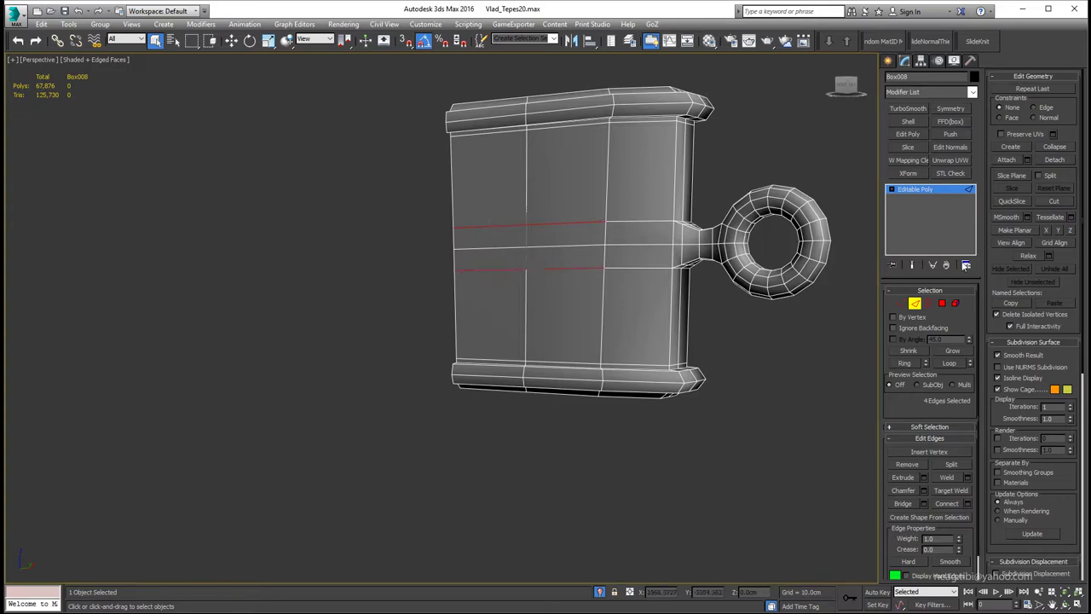
pyautogui.keyDown('alt'); pyautogui.moveTo(682, 278); pyautogui.dragTo(546, 278, button='middle'); pyautogui.keyUp('alt')
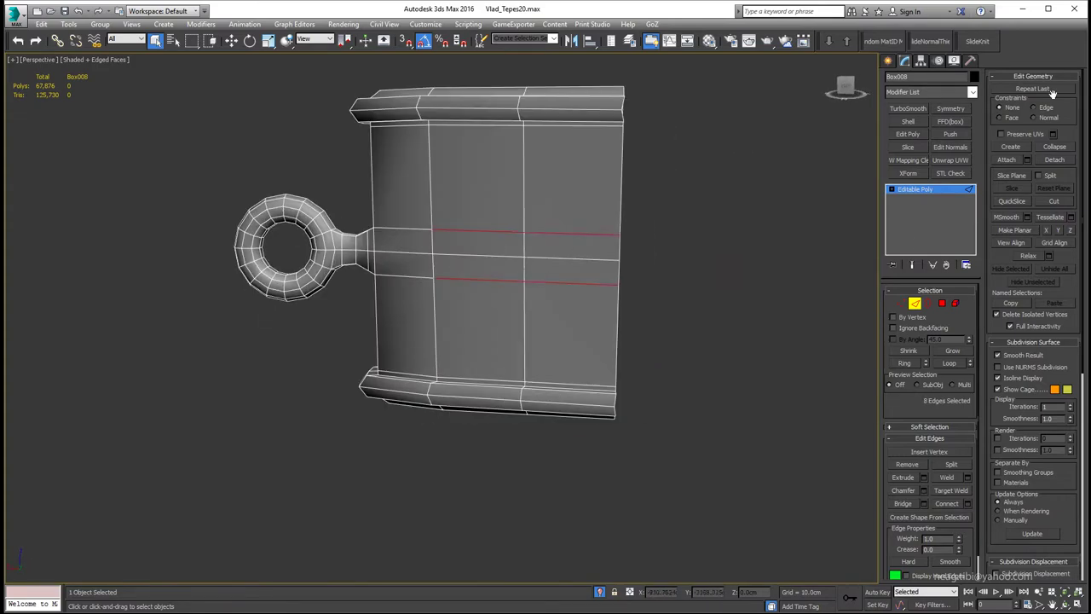
pyautogui.keyDown('ctrl'); pyautogui.click(901, 304); pyautogui.keyUp('ctrl')
pyautogui.keyDown('alt'); pyautogui.moveTo(601, 270); pyautogui.dragTo(533, 178, button='middle'); pyautogui.keyUp('alt')
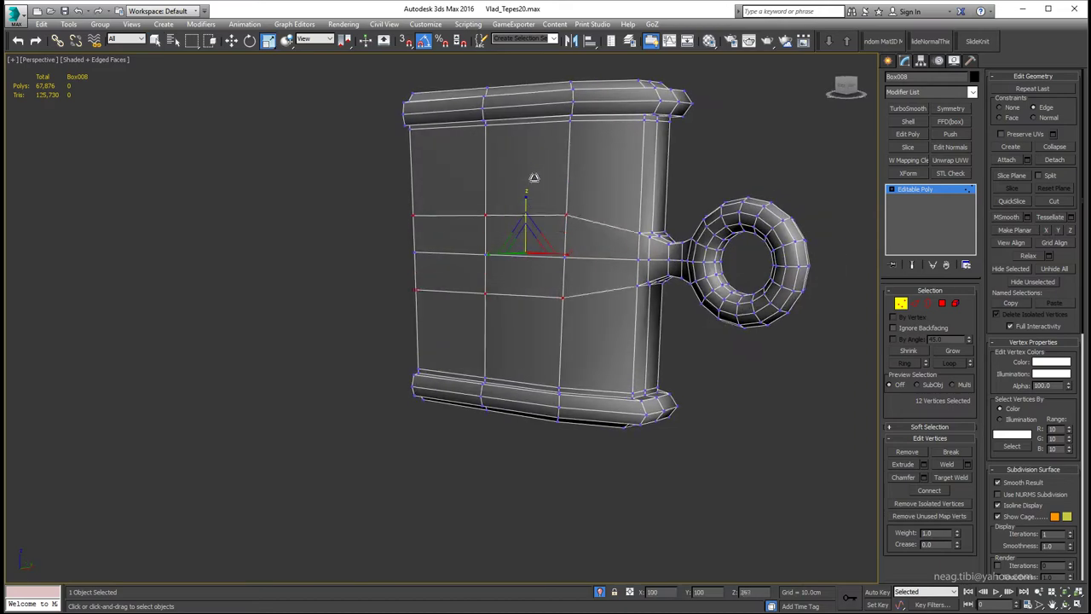
pyautogui.moveTo(548, 138)
pyautogui.keyDown('alt'); pyautogui.mouseDown(button='middle')
pyautogui.moveTo(596, 181)
pyautogui.moveTo(522, 353)
pyautogui.moveTo(493, 380)
pyautogui.mouseUp(button='middle'); pyautogui.keyUp('alt')
pyautogui.scroll(-3, 595, 181)
# Add another edge near the hook, convert to vertices, and inspect the rim.
pyautogui.press('2')
pyautogui.keyDown('ctrl'); pyautogui.click(517, 368); pyautogui.keyUp('ctrl')
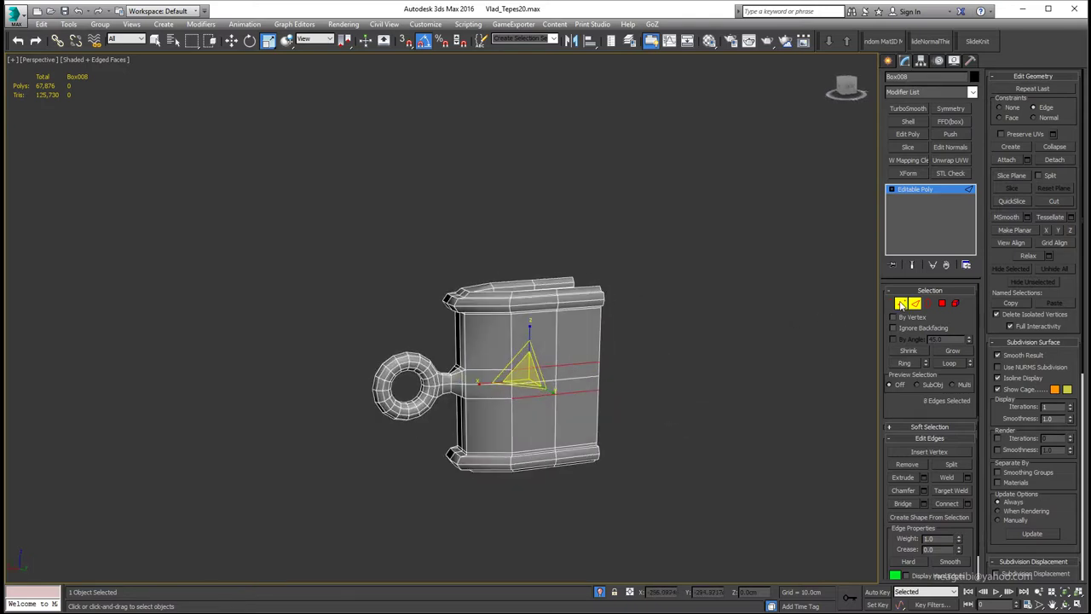
pyautogui.keyDown('ctrl'); pyautogui.click(901, 304); pyautogui.keyUp('ctrl')
pyautogui.keyDown('alt'); pyautogui.moveTo(563, 336); pyautogui.dragTo(543, 334, button='middle'); pyautogui.keyUp('alt')
pyautogui.moveTo(523, 259)
pyautogui.keyDown('alt'); pyautogui.mouseDown(button='middle')
pyautogui.moveTo(540, 352)
pyautogui.moveTo(628, 370)
pyautogui.mouseUp(button='middle'); pyautogui.keyUp('alt')
pyautogui.scroll(2, 540, 352)
pyautogui.scroll(-3, 578, 402)
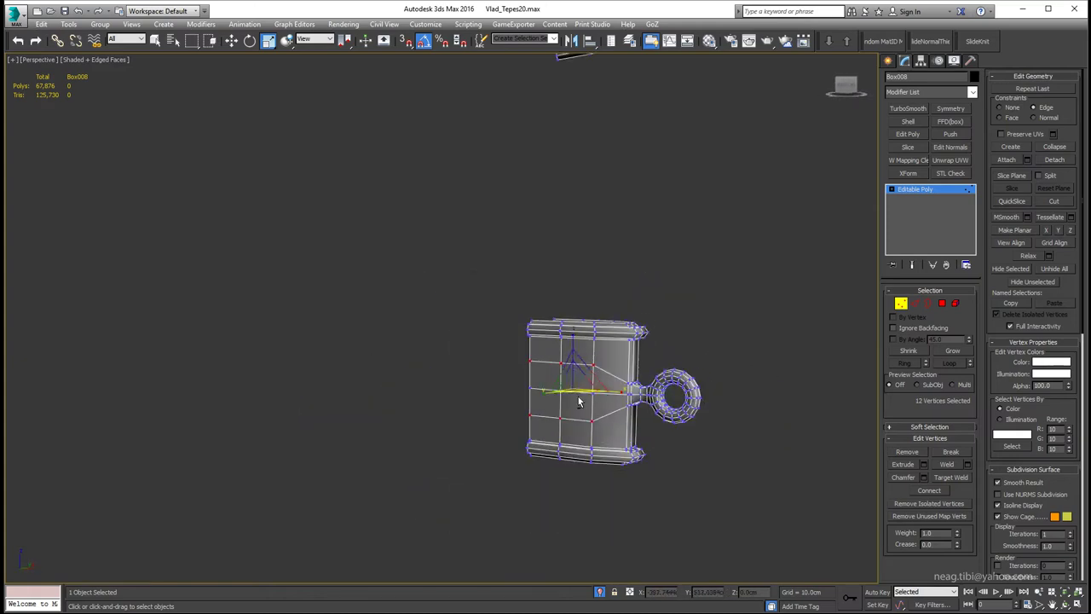
pyautogui.scroll(5, 531, 364)
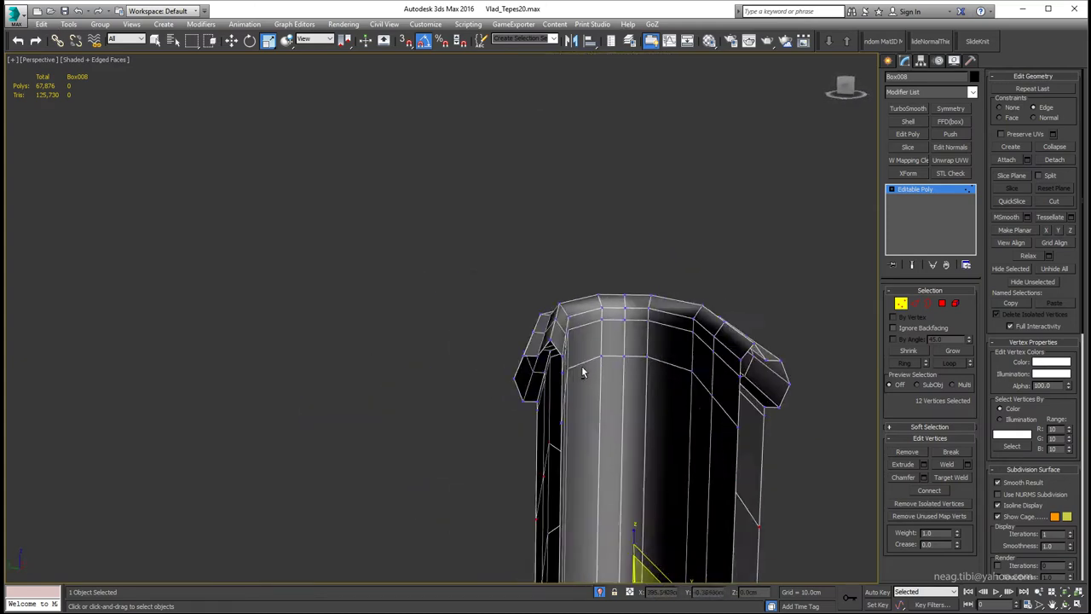
pyautogui.keyDown('alt'); pyautogui.moveTo(570, 365); pyautogui.dragTo(512, 368, button='middle'); pyautogui.keyUp('alt')
pyautogui.scroll(-3, 497, 369)
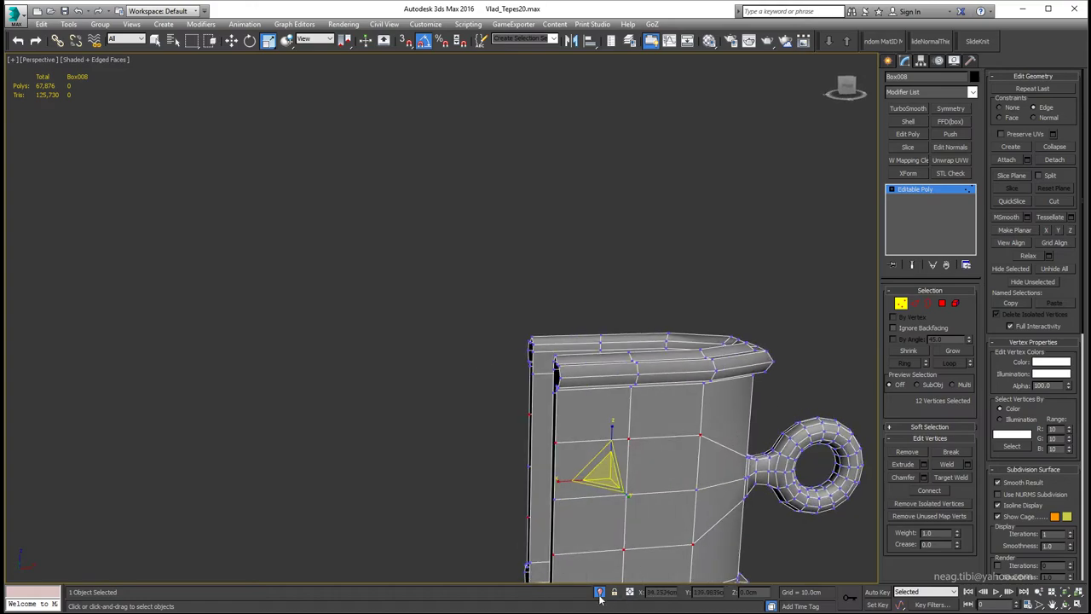
pyautogui.scroll(3, 545, 367)
pyautogui.moveTo(595, 365)
pyautogui.keyDown('alt'); pyautogui.mouseDown(button='middle')
pyautogui.moveTo(669, 346)
pyautogui.moveTo(651, 321)
pyautogui.moveTo(575, 318)
pyautogui.moveTo(529, 261)
pyautogui.moveTo(488, 435)
pyautogui.mouseUp(button='middle'); pyautogui.keyUp('alt')
pyautogui.scroll(-5, 576, 318)
# Select the polygon ring on the band's inner face.
pyautogui.press('q')
pyautogui.press('4')
pyautogui.click(525, 253)
pyautogui.keyDown('shift'); pyautogui.click(512, 246); pyautogui.keyUp('shift')
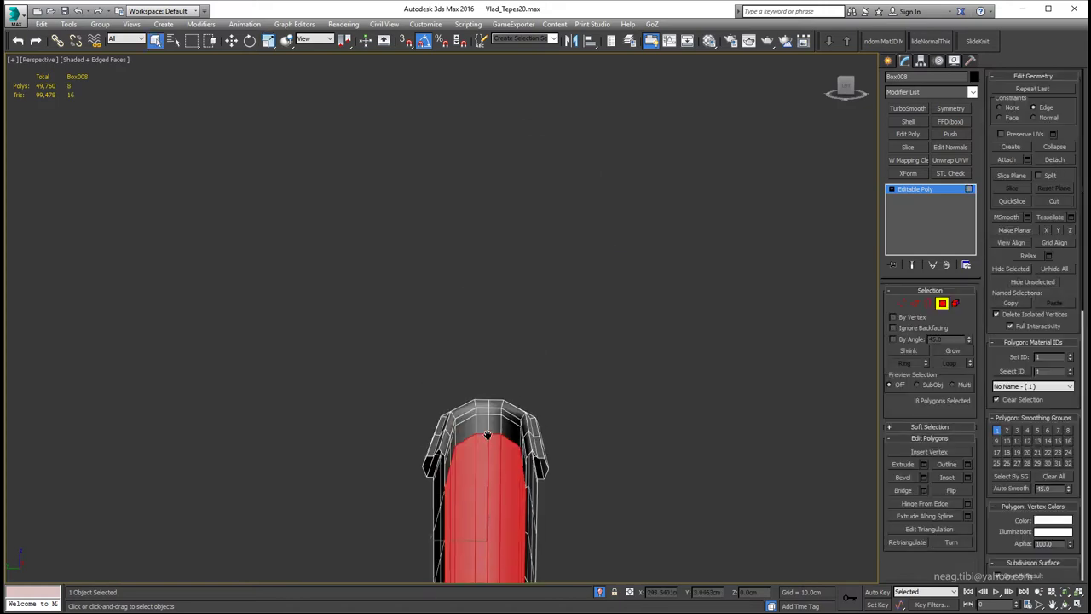
pyautogui.keyDown('alt'); pyautogui.moveTo(477, 136); pyautogui.dragTo(475, 181, button='middle'); pyautogui.keyUp('alt')
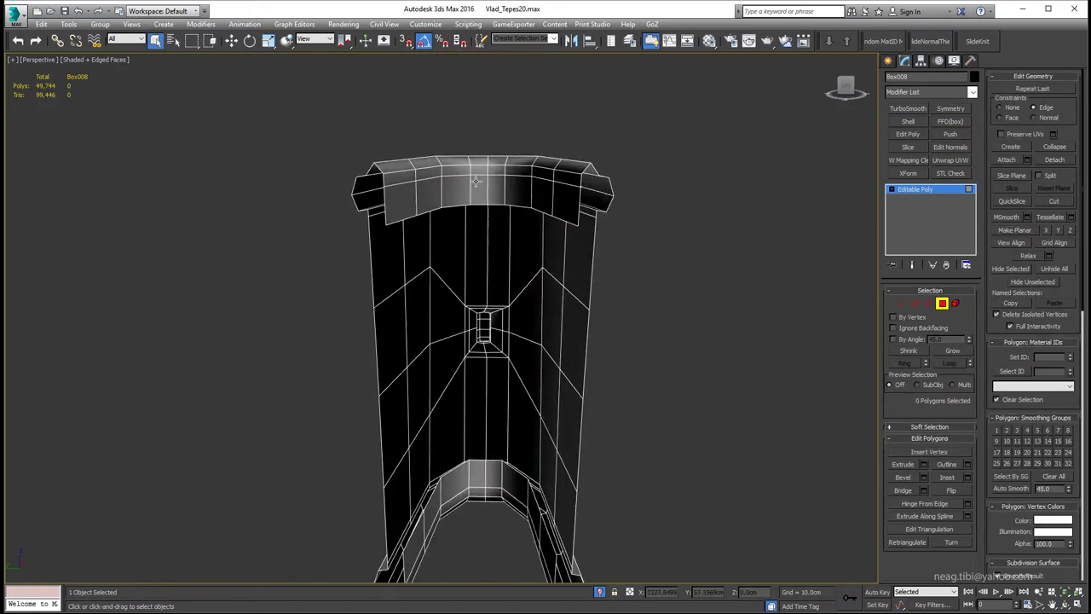
pyautogui.scroll(-2, 477, 175)
pyautogui.keyDown('alt'); pyautogui.moveTo(860, 328); pyautogui.dragTo(858, 364, button='middle'); pyautogui.keyUp('alt')
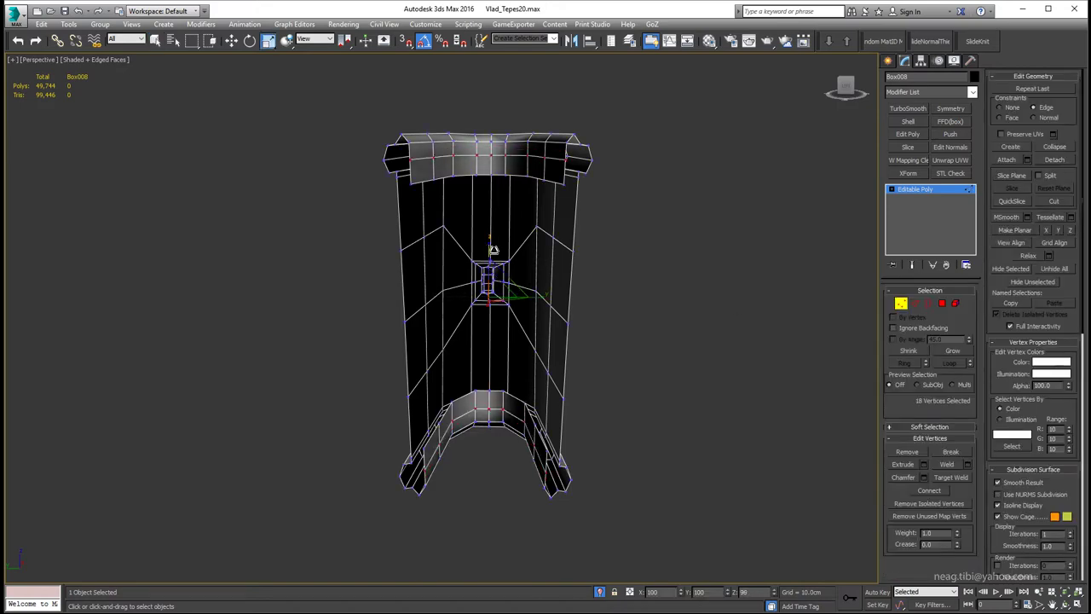
pyautogui.scroll(3, 487, 358)
# Refine the rim corners at edge and vertex level, undoing the last edge change.
pyautogui.press('2')
pyautogui.scroll(-2, 504, 312)
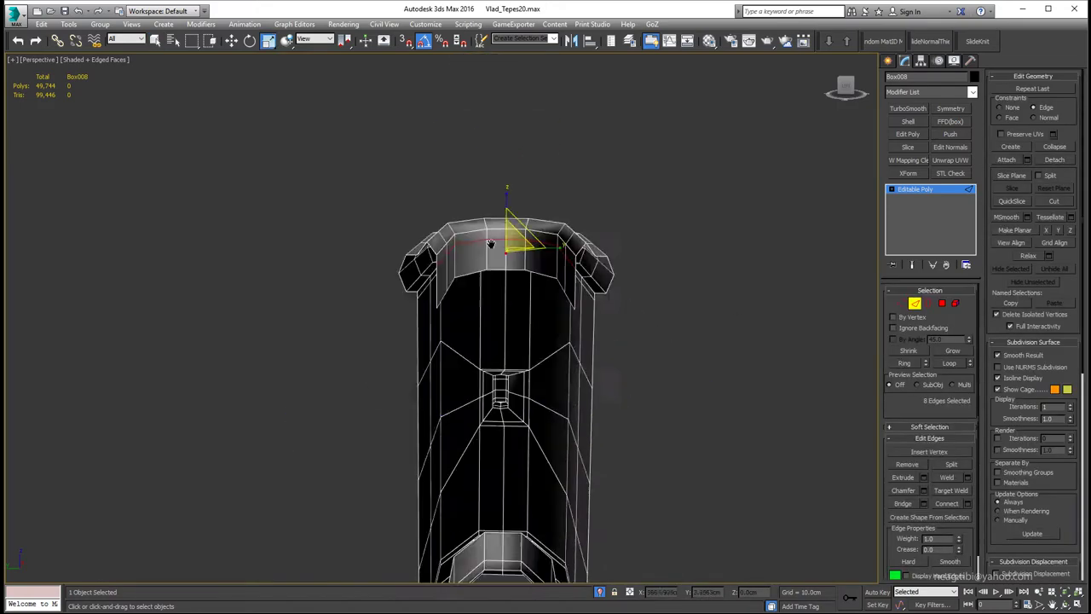
pyautogui.press('1')
pyautogui.moveTo(684, 228)
pyautogui.keyDown('alt'); pyautogui.mouseDown(button='middle')
pyautogui.moveTo(527, 316)
pyautogui.moveTo(291, 267)
pyautogui.moveTo(605, 324)
pyautogui.moveTo(602, 260)
pyautogui.mouseUp(button='middle'); pyautogui.keyUp('alt')
pyautogui.scroll(-4, 527, 316)
pyautogui.press('2')
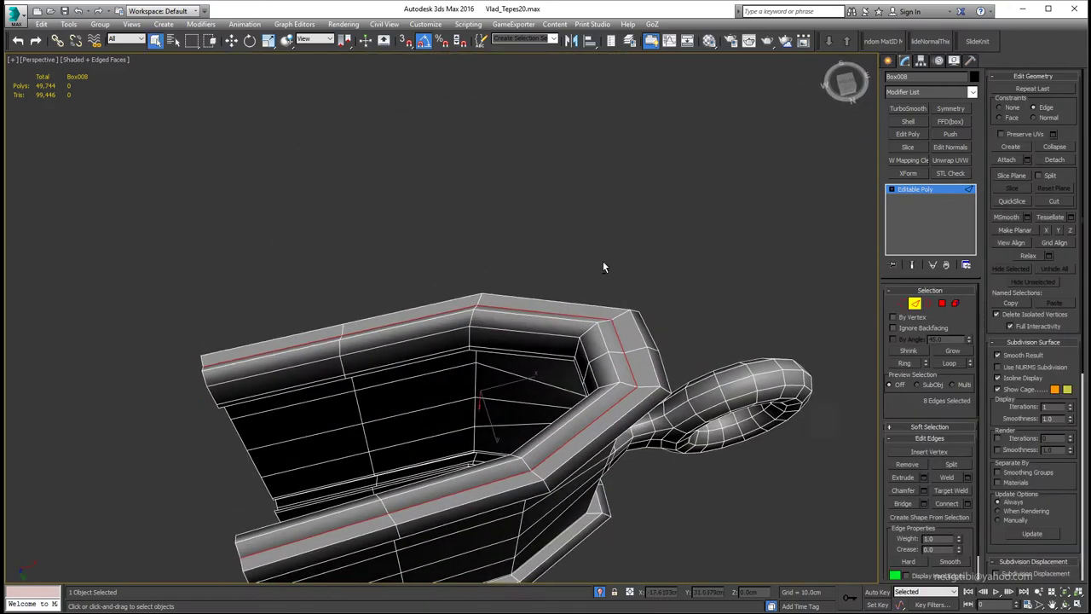
pyautogui.scroll(-3, 603, 261)
pyautogui.scroll(5, 596, 299)
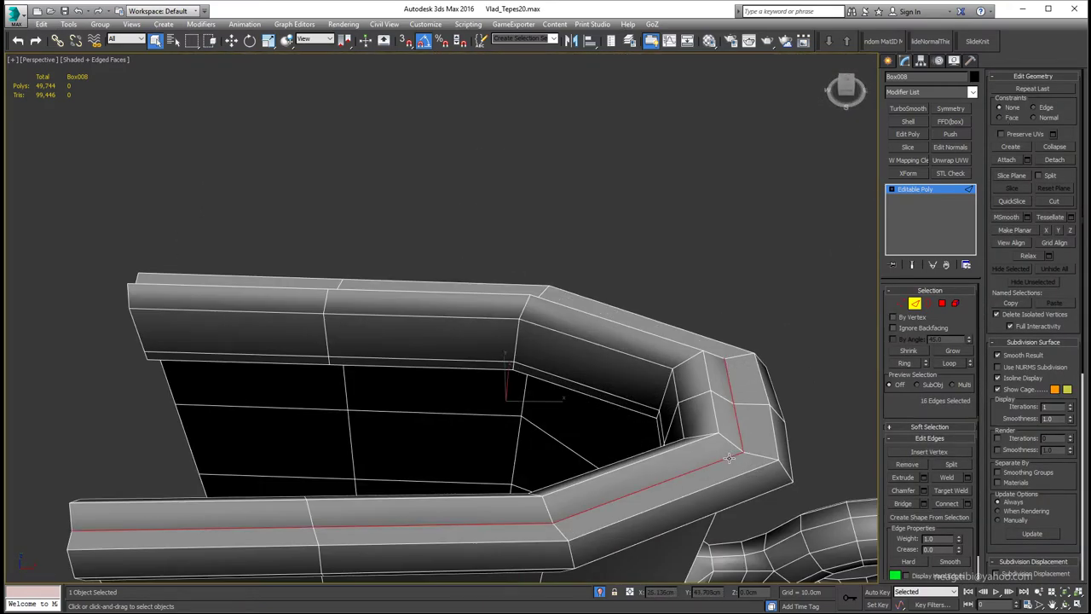
pyautogui.hotkey('ctrl', 'z')
pyautogui.scroll(-3, 729, 458)
pyautogui.moveTo(728, 458)
pyautogui.keyDown('alt'); pyautogui.mouseDown(button='middle')
pyautogui.moveTo(596, 343)
pyautogui.moveTo(563, 337)
pyautogui.mouseUp(button='middle'); pyautogui.keyUp('alt')
pyautogui.scroll(3, 562, 337)
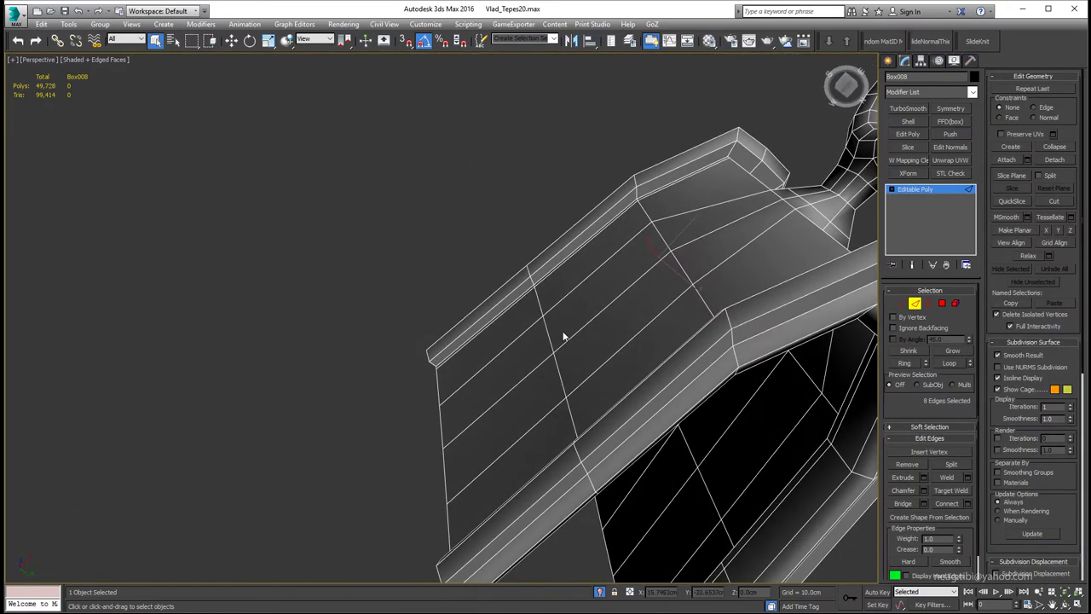
pyautogui.moveTo(740, 343)
pyautogui.keyDown('alt'); pyautogui.mouseDown(button='middle')
pyautogui.moveTo(556, 419)
pyautogui.moveTo(608, 309)
pyautogui.moveTo(670, 367)
pyautogui.moveTo(604, 370)
pyautogui.moveTo(641, 260)
pyautogui.moveTo(673, 306)
pyautogui.moveTo(712, 332)
pyautogui.moveTo(706, 375)
pyautogui.moveTo(621, 375)
pyautogui.moveTo(696, 405)
pyautogui.moveTo(619, 305)
pyautogui.mouseUp(button='middle'); pyautogui.keyUp('alt')
# Pick two base rim edges and convert them to the rim-end polygons.
pyautogui.click(609, 309)
pyautogui.click(696, 405)
pyautogui.keyDown('ctrl'); pyautogui.click(696, 405); pyautogui.keyUp('ctrl')
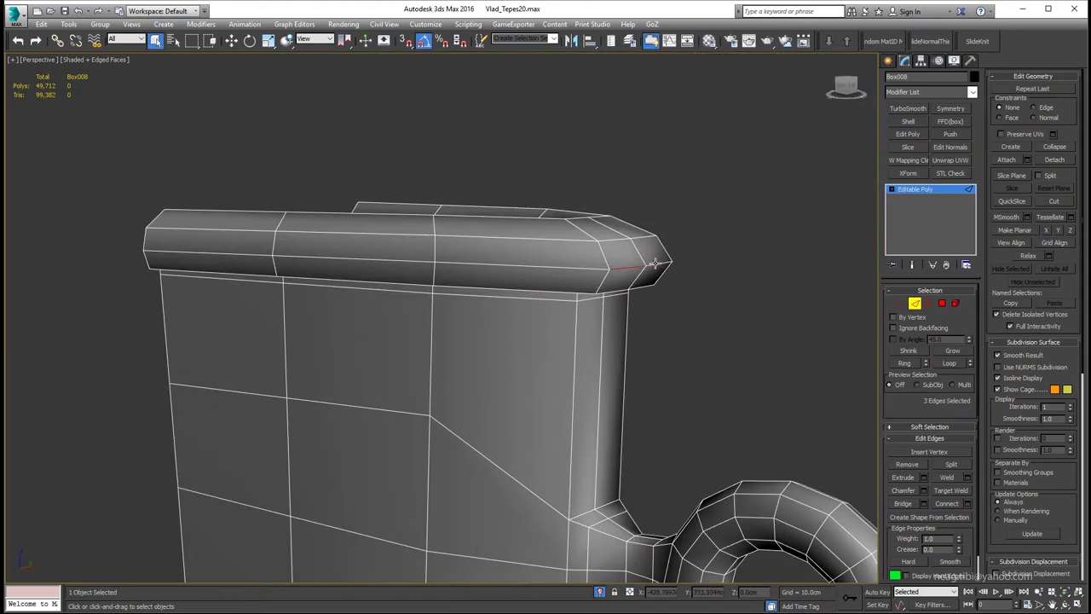
pyautogui.scroll(-5, 655, 262)
pyautogui.keyDown('alt'); pyautogui.moveTo(654, 262); pyautogui.dragTo(720, 296, button='middle'); pyautogui.keyUp('alt')
pyautogui.press('4')
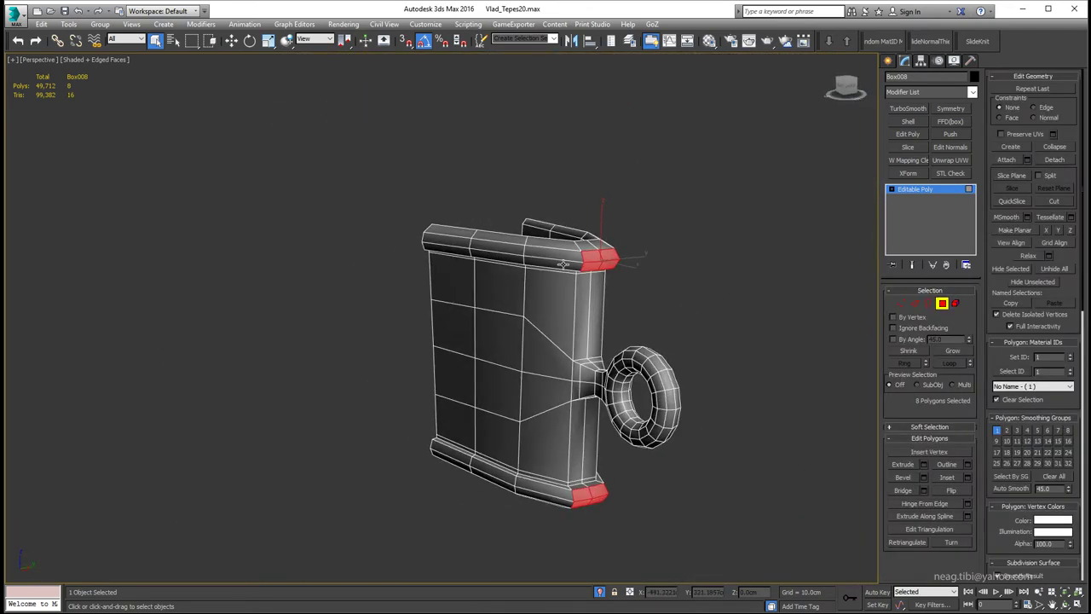
pyautogui.moveTo(563, 264)
pyautogui.keyDown('alt'); pyautogui.mouseDown(button='middle')
pyautogui.moveTo(587, 261)
pyautogui.moveTo(608, 176)
pyautogui.moveTo(549, 250)
pyautogui.moveTo(581, 174)
pyautogui.mouseUp(button='middle'); pyautogui.keyUp('alt')
pyautogui.press('w')
pyautogui.scroll(4, 614, 247)
# Add a top rim edge and convert to polygons, selecting the 8 rim-end polygons.
pyautogui.press('2')
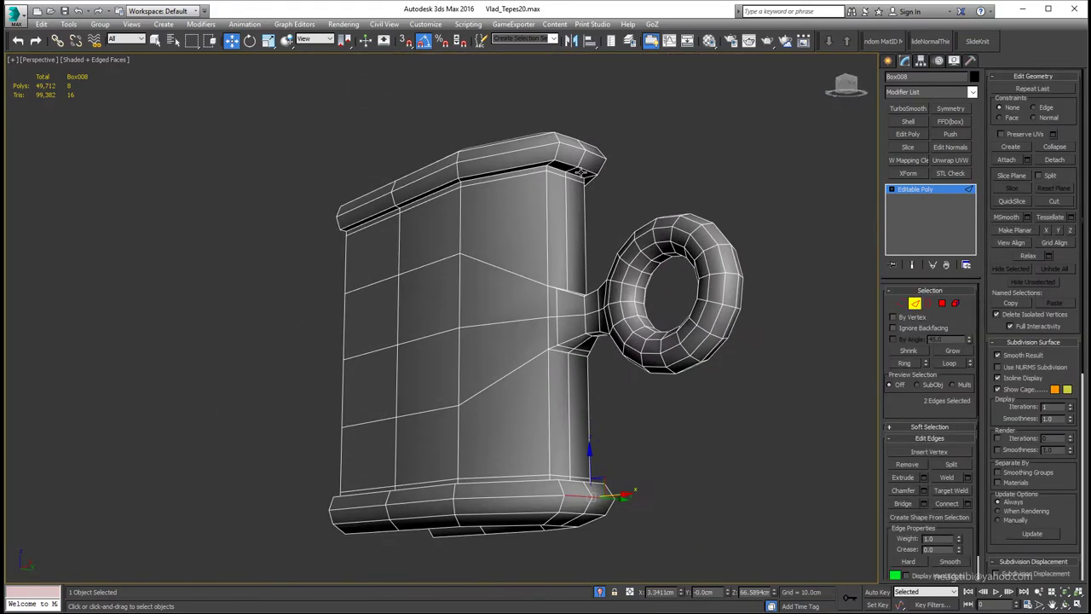
pyautogui.scroll(2, 581, 174)
pyautogui.keyDown('ctrl'); pyautogui.click(595, 138); pyautogui.keyUp('ctrl')
pyautogui.press('4')
pyautogui.scroll(-3, 609, 128)
pyautogui.moveTo(609, 128)
pyautogui.keyDown('alt'); pyautogui.mouseDown(button='middle')
pyautogui.moveTo(588, 159)
pyautogui.moveTo(496, 195)
pyautogui.moveTo(496, 409)
pyautogui.moveTo(820, 342)
pyautogui.mouseUp(button='middle'); pyautogui.keyUp('alt')
pyautogui.scroll(3, 528, 179)
pyautogui.scroll(-3, 512, 188)
# Try a TurboSmooth modifier on the band piece, then delete it.
pyautogui.click(724, 315)
pyautogui.press('F4')
pyautogui.keyDown('alt'); pyautogui.moveTo(590, 284); pyautogui.dragTo(409, 330, button='middle'); pyautogui.keyUp('alt')
pyautogui.scroll(-3, 400, 350)
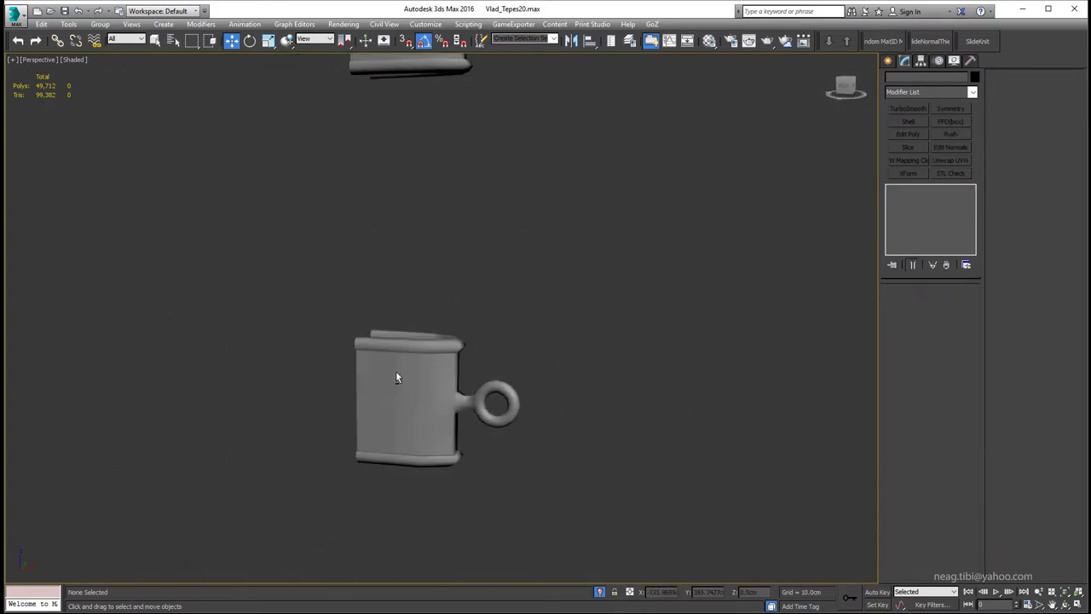
pyautogui.click(393, 354)
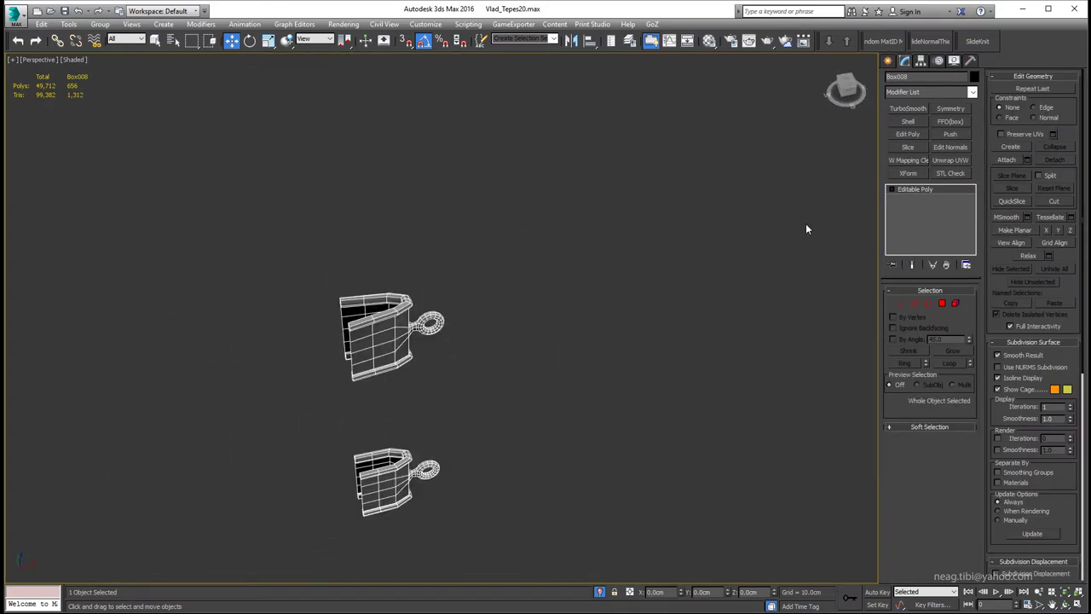
pyautogui.scroll(5, 477, 349)
pyautogui.moveTo(478, 350)
pyautogui.keyDown('alt'); pyautogui.mouseDown(button='middle')
pyautogui.moveTo(499, 350)
pyautogui.moveTo(256, 205)
pyautogui.moveTo(307, 256)
pyautogui.moveTo(363, 287)
pyautogui.moveTo(346, 342)
pyautogui.moveTo(401, 272)
pyautogui.moveTo(362, 337)
pyautogui.moveTo(366, 324)
pyautogui.mouseUp(button='middle'); pyautogui.keyUp('alt')
pyautogui.scroll(-3, 327, 241)
pyautogui.click(925, 108)
pyautogui.rightClick(935, 191)
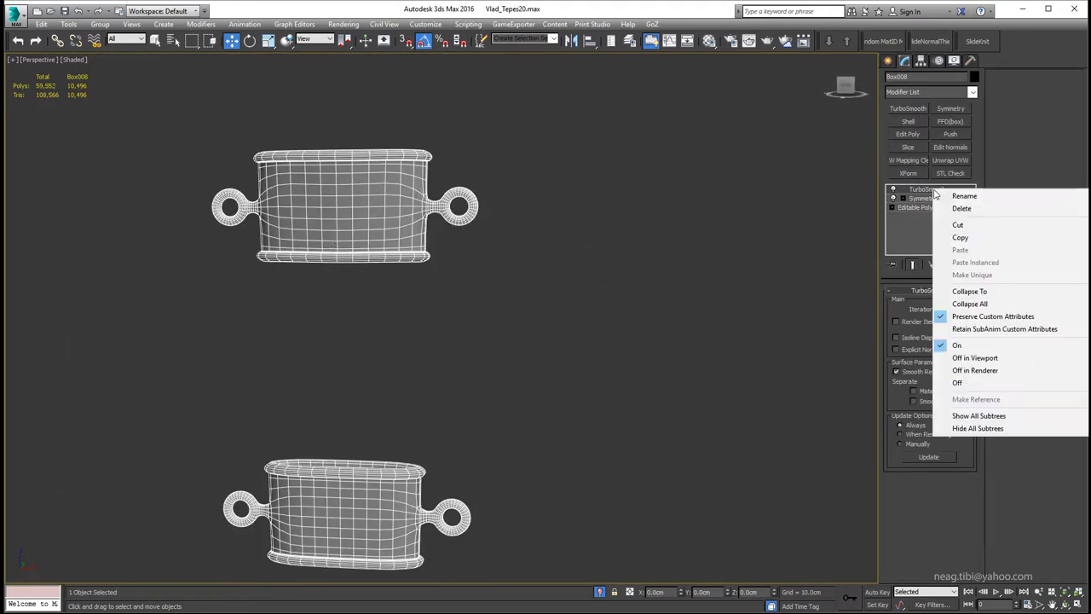
pyautogui.click(960, 208)
# Select the band's top rim edge loop and add a Push modifier of 0.11cm.
pyautogui.scroll(4, 375, 253)
pyautogui.moveTo(375, 253)
pyautogui.keyDown('alt'); pyautogui.mouseDown(button='middle')
pyautogui.moveTo(341, 281)
pyautogui.moveTo(399, 270)
pyautogui.moveTo(422, 251)
pyautogui.moveTo(447, 281)
pyautogui.moveTo(594, 219)
pyautogui.mouseUp(button='middle'); pyautogui.keyUp('alt')
pyautogui.scroll(3, 454, 287)
pyautogui.click(915, 198)
pyautogui.press('2')
pyautogui.scroll(-3, 441, 299)
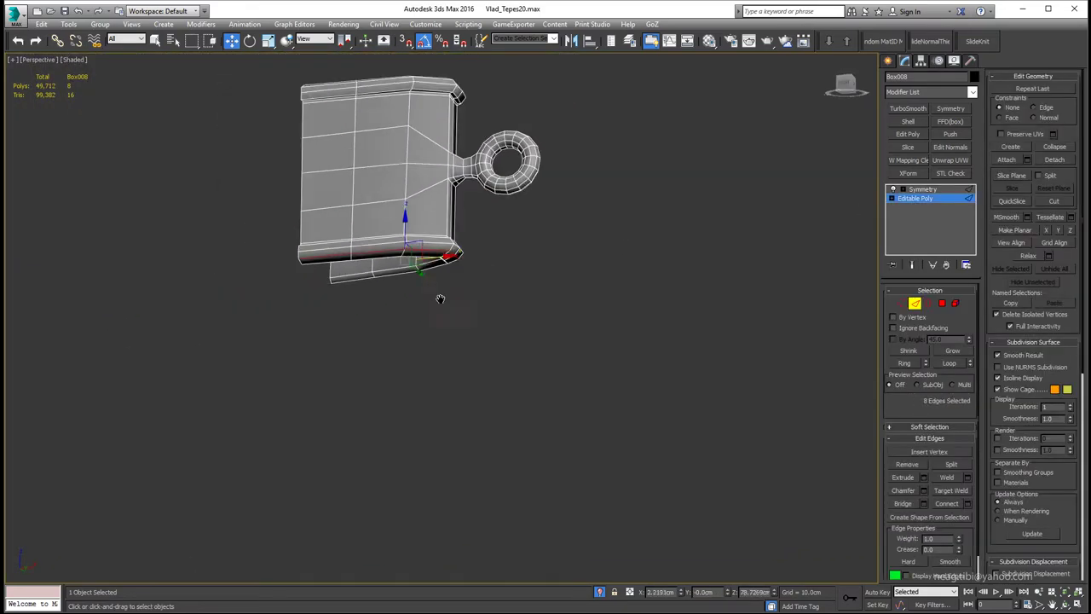
pyautogui.scroll(3, 444, 304)
pyautogui.doubleClick(444, 304)
pyautogui.moveTo(401, 417)
pyautogui.keyDown('alt'); pyautogui.mouseDown(button='middle')
pyautogui.moveTo(499, 414)
pyautogui.moveTo(439, 270)
pyautogui.moveTo(523, 290)
pyautogui.mouseUp(button='middle'); pyautogui.keyUp('alt')
pyautogui.scroll(2, 500, 414)
pyautogui.keyDown('alt'); pyautogui.moveTo(602, 311); pyautogui.dragTo(647, 256, button='middle'); pyautogui.keyUp('alt')
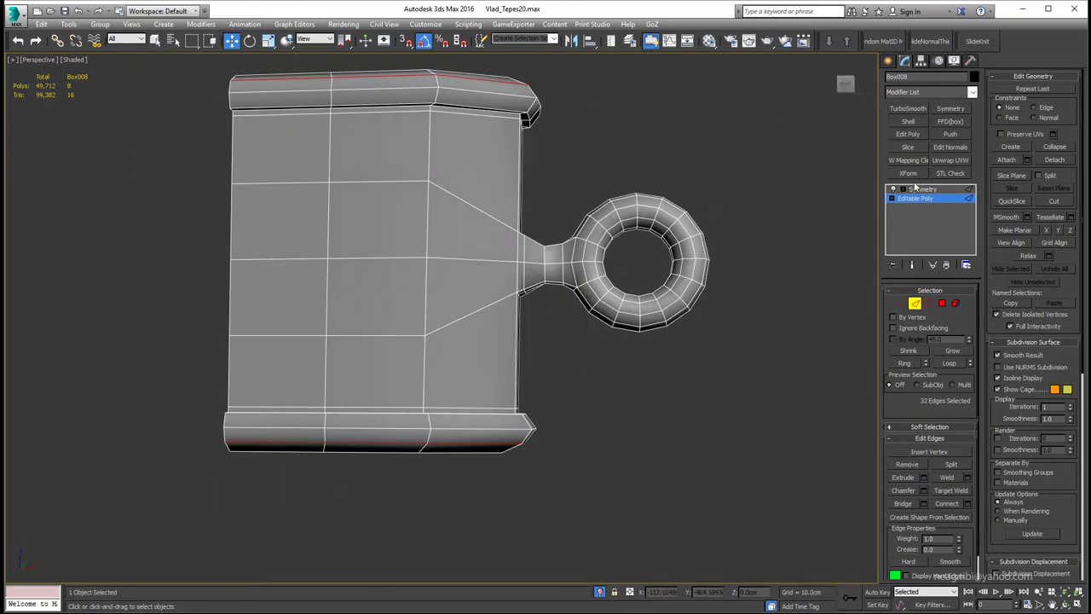
pyautogui.click(950, 134)
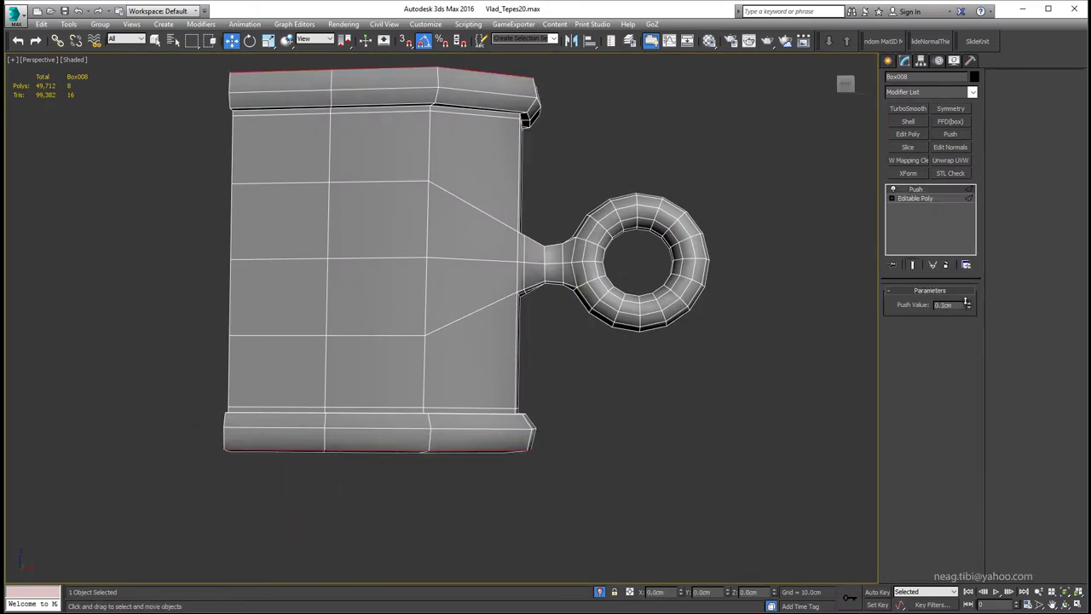
# Collapse the band to Editable Poly and add an X-axis Symmetry modifier for hooks on both sides.
pyautogui.scroll(-3, 460, 336)
pyautogui.moveTo(460, 336)
pyautogui.keyDown('alt'); pyautogui.mouseDown(button='middle')
pyautogui.moveTo(432, 266)
pyautogui.moveTo(373, 233)
pyautogui.moveTo(419, 258)
pyautogui.moveTo(482, 239)
pyautogui.mouseUp(button='middle'); pyautogui.keyUp('alt')
pyautogui.rightClick(482, 239)
pyautogui.click(645, 365)
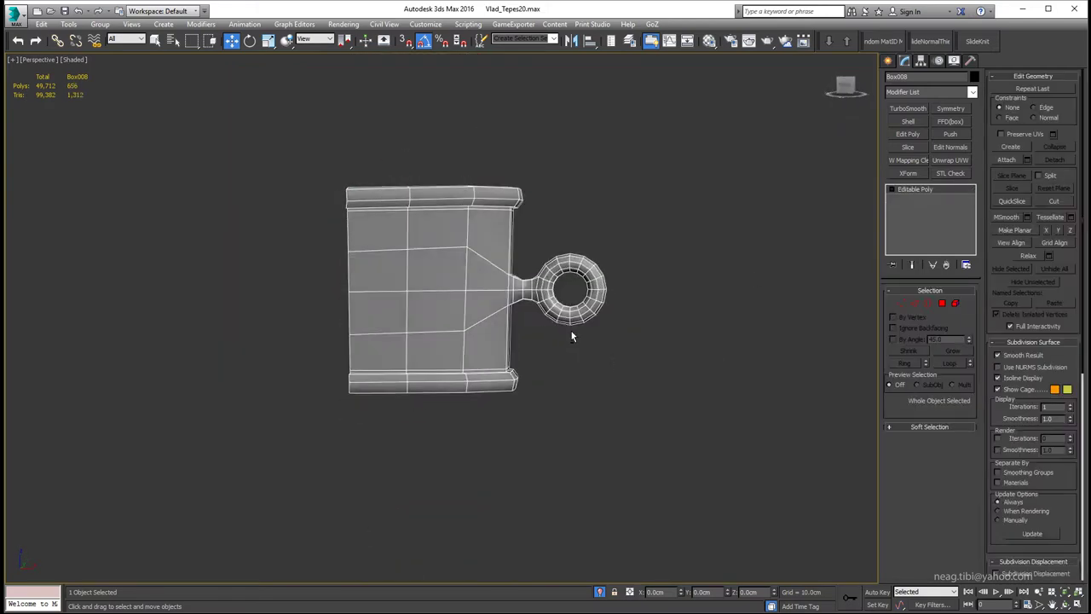
pyautogui.scroll(-5, 571, 336)
pyautogui.click(950, 108)
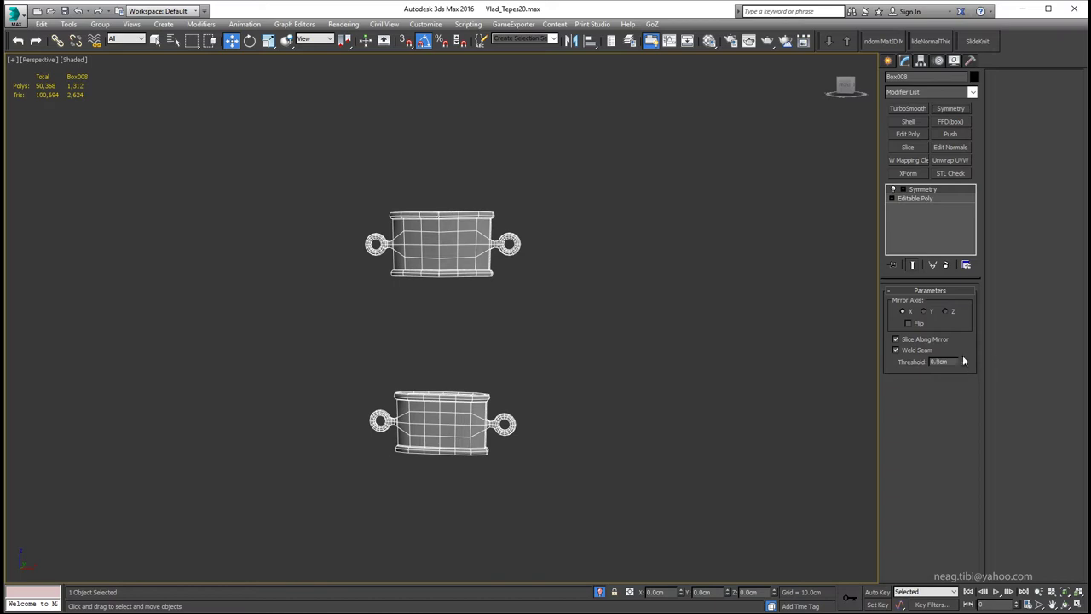
# Exit isolation mode and bring the mirrored bands into view on the scabbard.
pyautogui.hotkey('alt', 'q')
pyautogui.scroll(-4, 596, 557)
pyautogui.scroll(3, 474, 373)
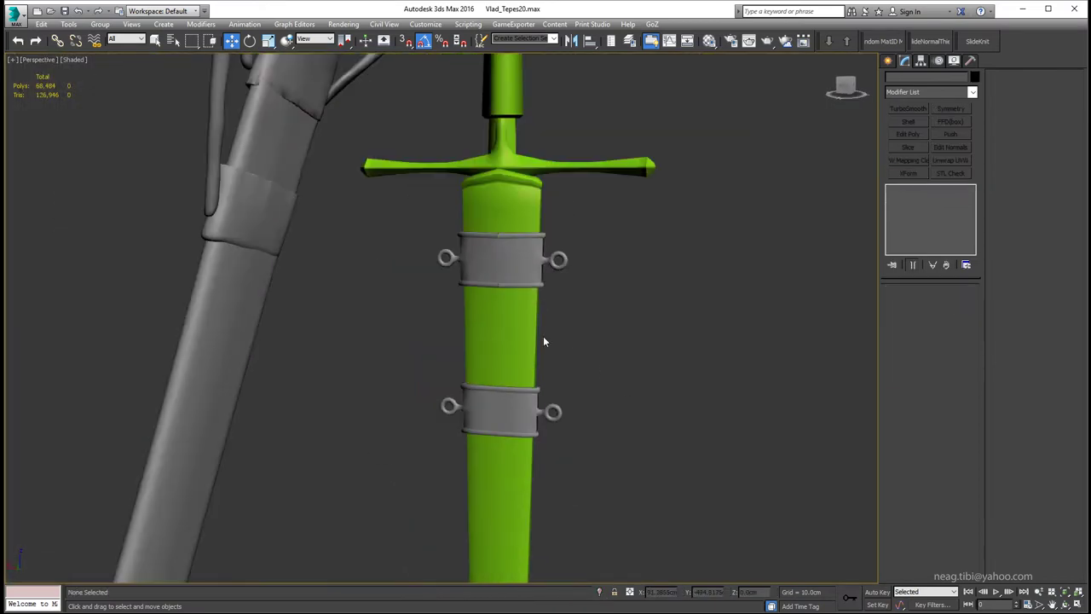
pyautogui.scroll(3, 543, 336)
pyautogui.click(930, 201)
pyautogui.press('2')
pyautogui.press('F3')
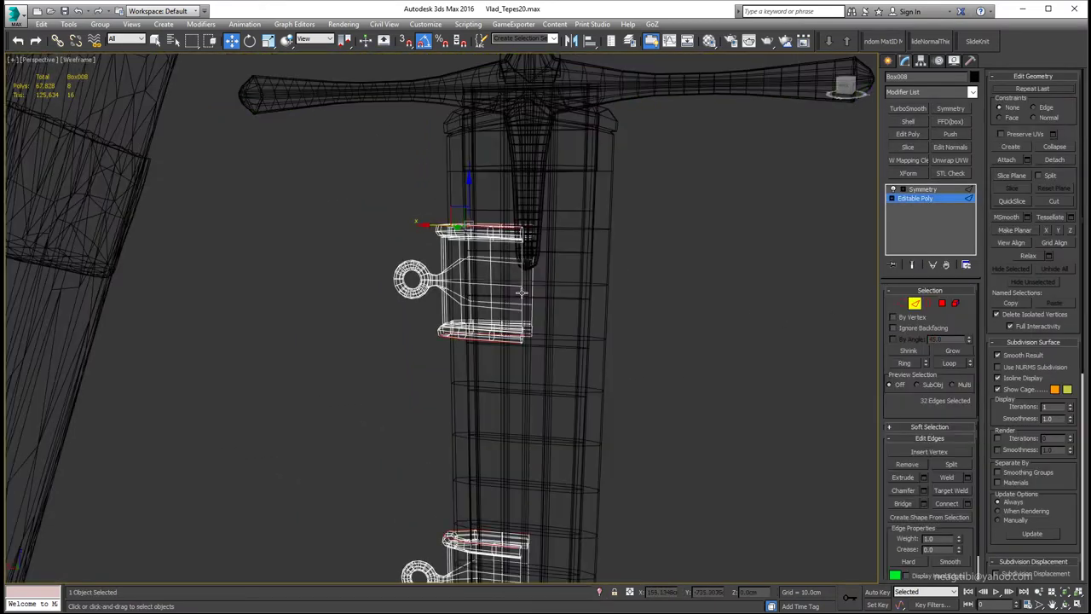
pyautogui.keyDown('alt'); pyautogui.moveTo(537, 299); pyautogui.dragTo(523, 478, button='middle'); pyautogui.keyUp('alt')
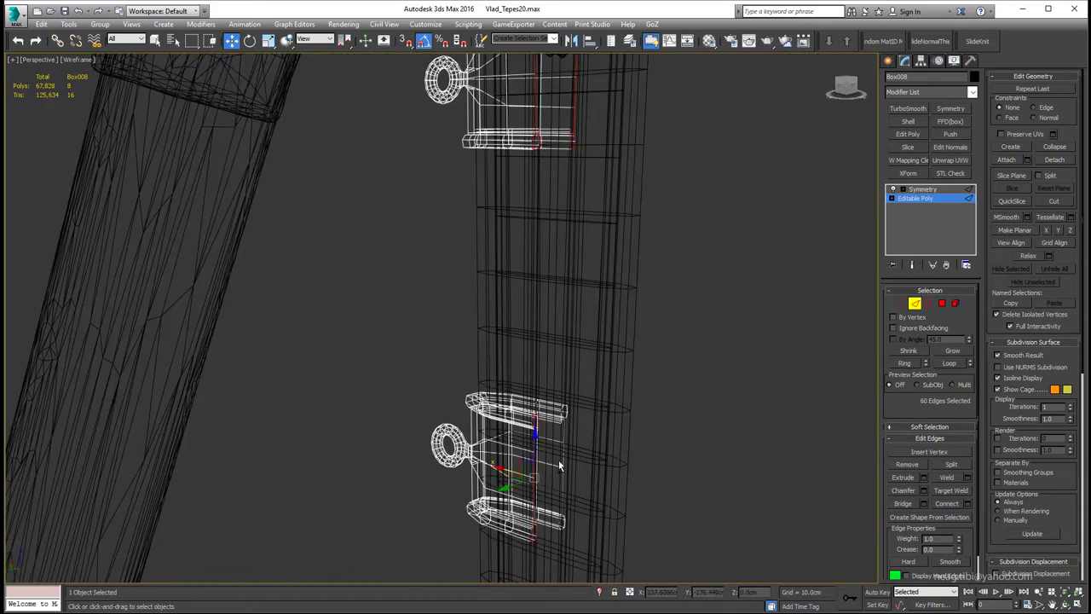
pyautogui.click(900, 304)
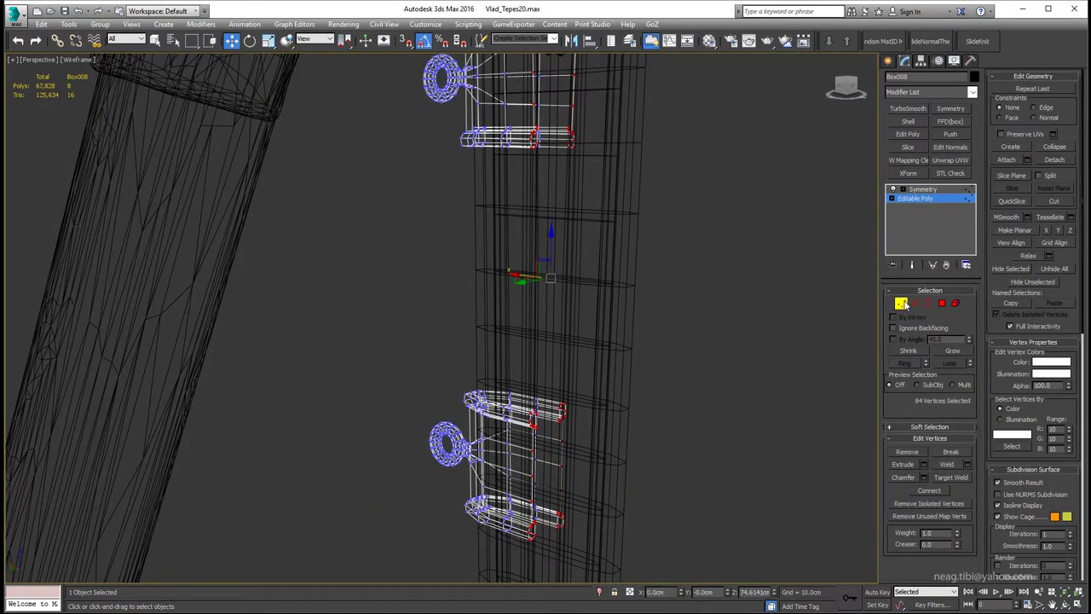
pyautogui.click(714, 289)
pyautogui.press('F3')
pyautogui.moveTo(714, 290)
pyautogui.keyDown('alt'); pyautogui.mouseDown(button='middle')
pyautogui.moveTo(628, 341)
pyautogui.moveTo(390, 333)
pyautogui.mouseUp(button='middle'); pyautogui.keyUp('alt')
pyautogui.scroll(3, 390, 315)
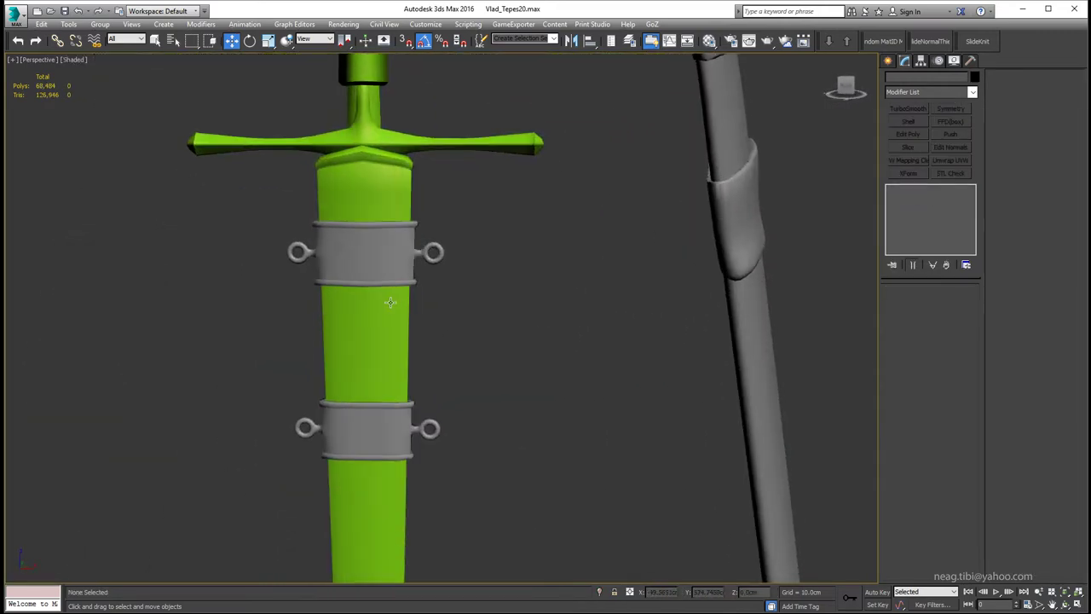
# Assign the green 08-Default material to the selected bands in the Material Editor.
pyautogui.click(388, 271)
pyautogui.press('m')
pyautogui.click(584, 218)
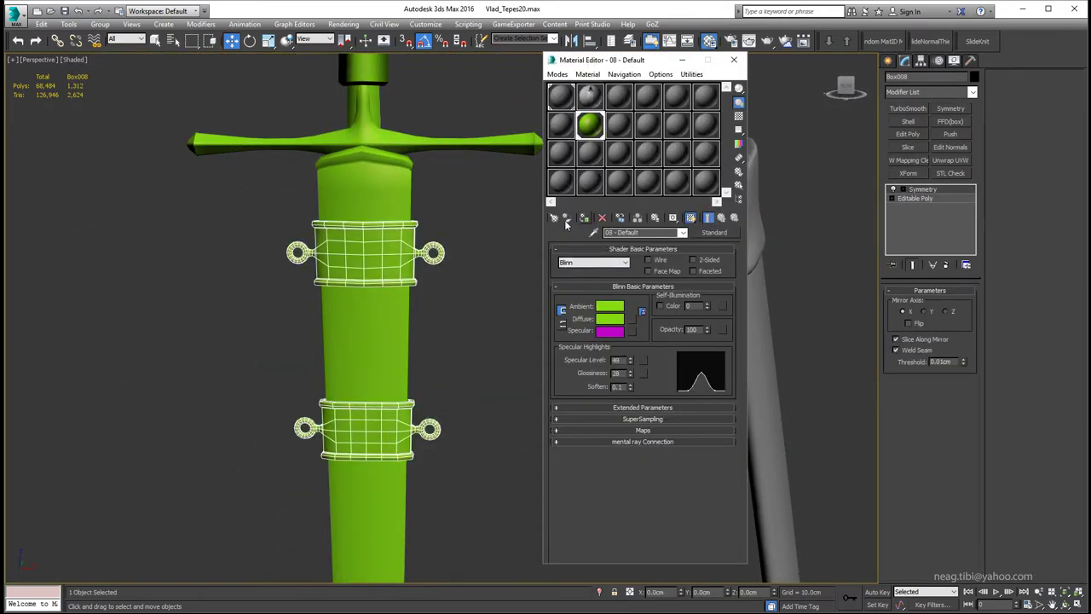
pyautogui.scroll(-2, 383, 282)
pyautogui.click(734, 59)
pyautogui.click(256, 341)
pyautogui.scroll(-3, 384, 281)
pyautogui.moveTo(383, 281)
pyautogui.keyDown('alt'); pyautogui.mouseDown(button='middle')
pyautogui.moveTo(441, 281)
pyautogui.moveTo(412, 248)
pyautogui.moveTo(414, 263)
pyautogui.mouseUp(button='middle'); pyautogui.keyUp('alt')
# Attach the ring-hook bands to the green scabbard body.
pyautogui.scroll(-3, 426, 230)
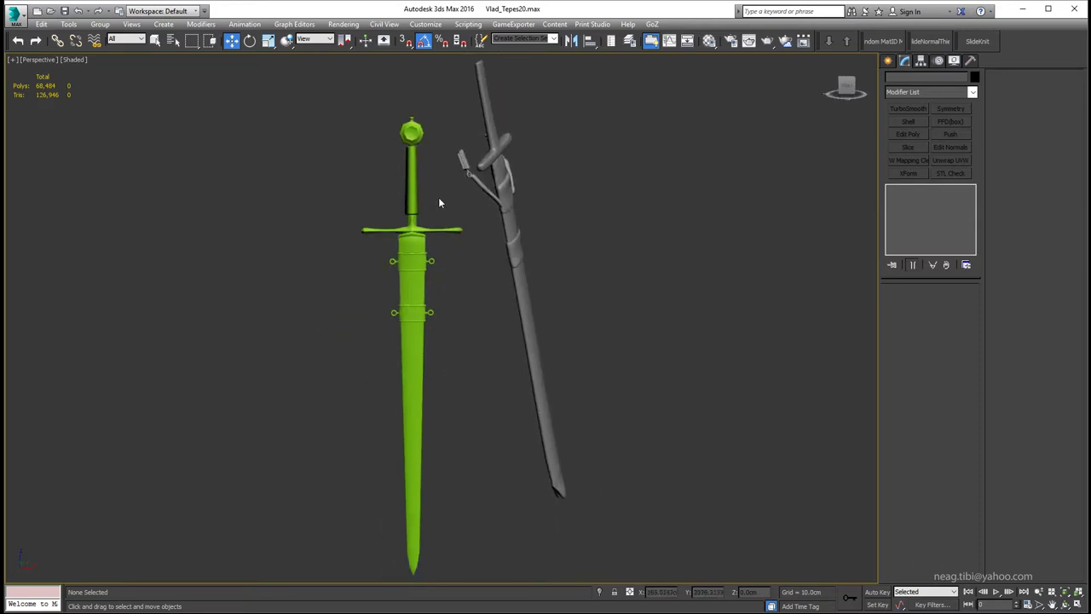
pyautogui.click(413, 174)
pyautogui.click(414, 129)
pyautogui.press('q')
pyautogui.scroll(3, 409, 213)
pyautogui.scroll(-2, 409, 256)
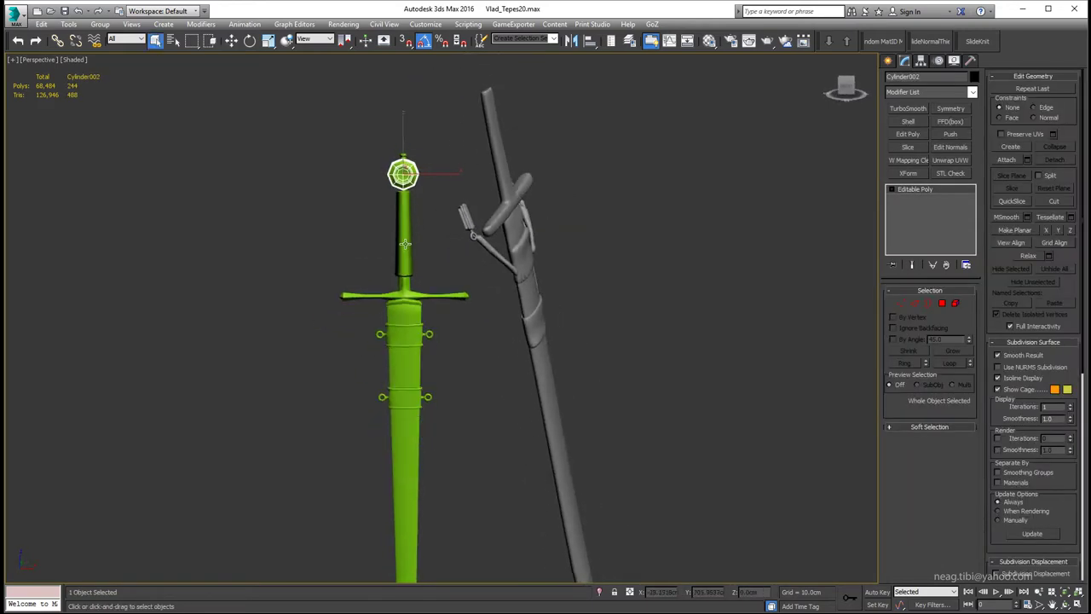
pyautogui.scroll(3, 406, 278)
pyautogui.click(415, 308)
pyautogui.scroll(2, 415, 315)
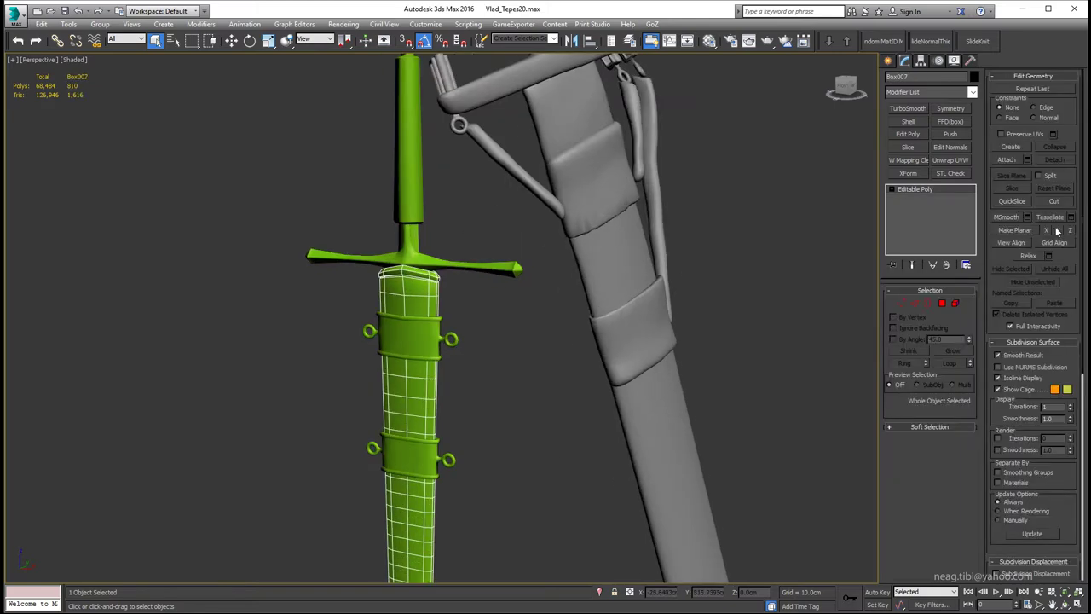
pyautogui.click(397, 324)
pyautogui.rightClick(397, 324)
pyautogui.scroll(-5, 518, 369)
# Clone the scabbard as a copy with Ctrl+V.
pyautogui.click(517, 369)
pyautogui.moveTo(428, 394); pyautogui.dragTo(470, 363, button='middle')
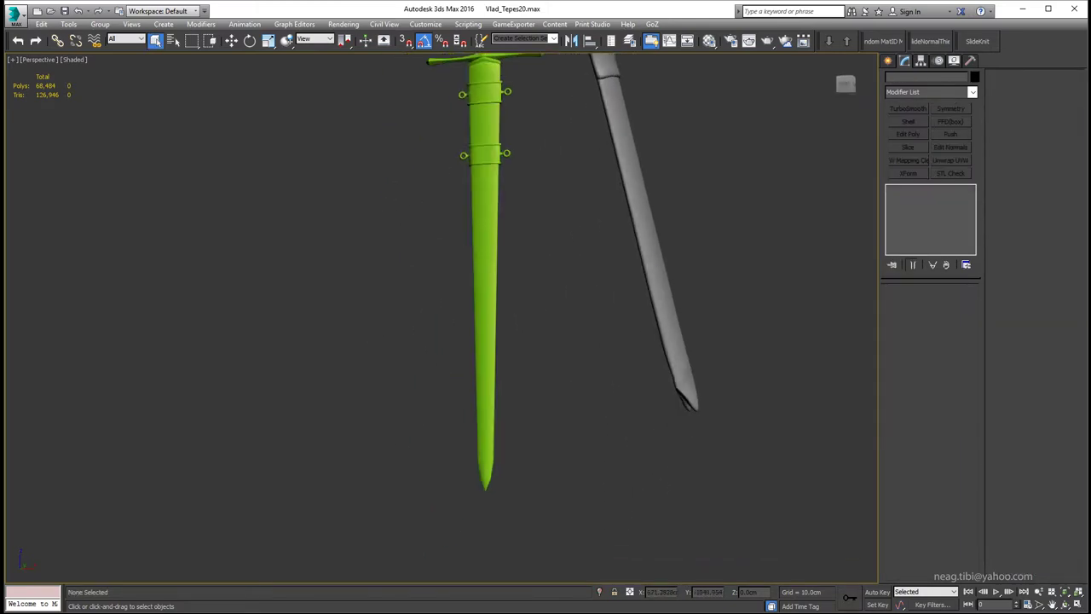
pyautogui.click(483, 443)
pyautogui.scroll(4, 485, 477)
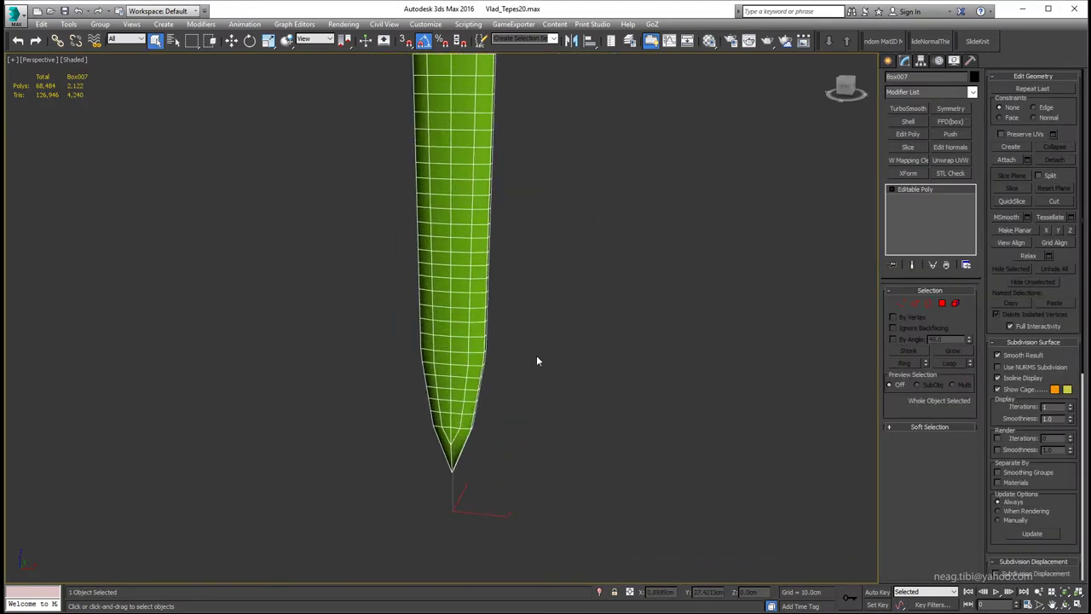
pyautogui.hotkey('ctrl', 'v')
pyautogui.click(514, 356)
# Delete the copy's upper polygons so only the pointed tip remains.
pyautogui.press('2')
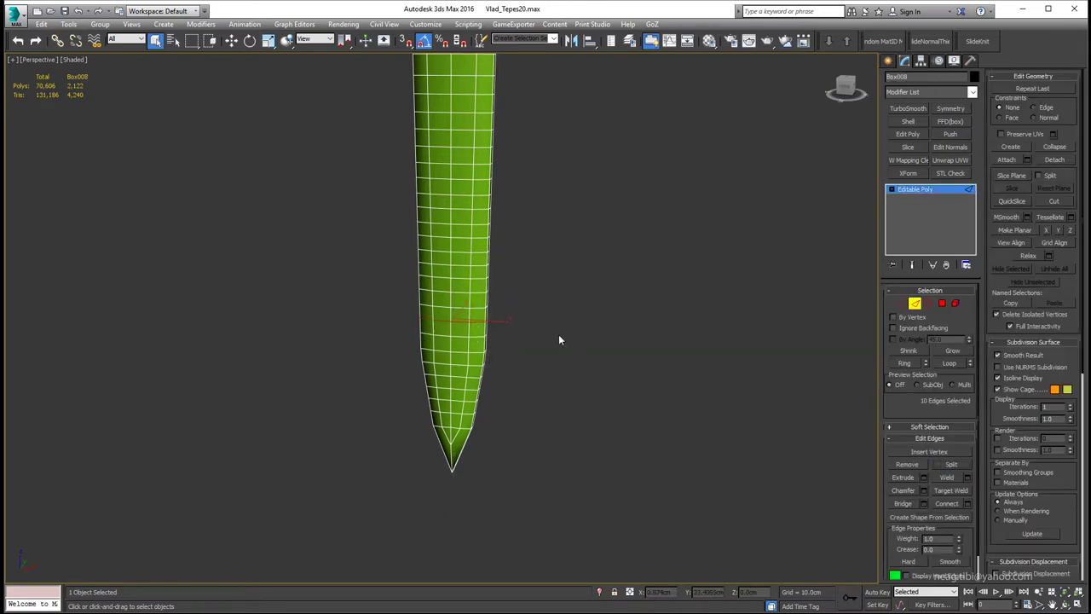
pyautogui.press('4')
pyautogui.press('Delete')
pyautogui.moveTo(504, 416); pyautogui.dragTo(380, 327, button='middle')
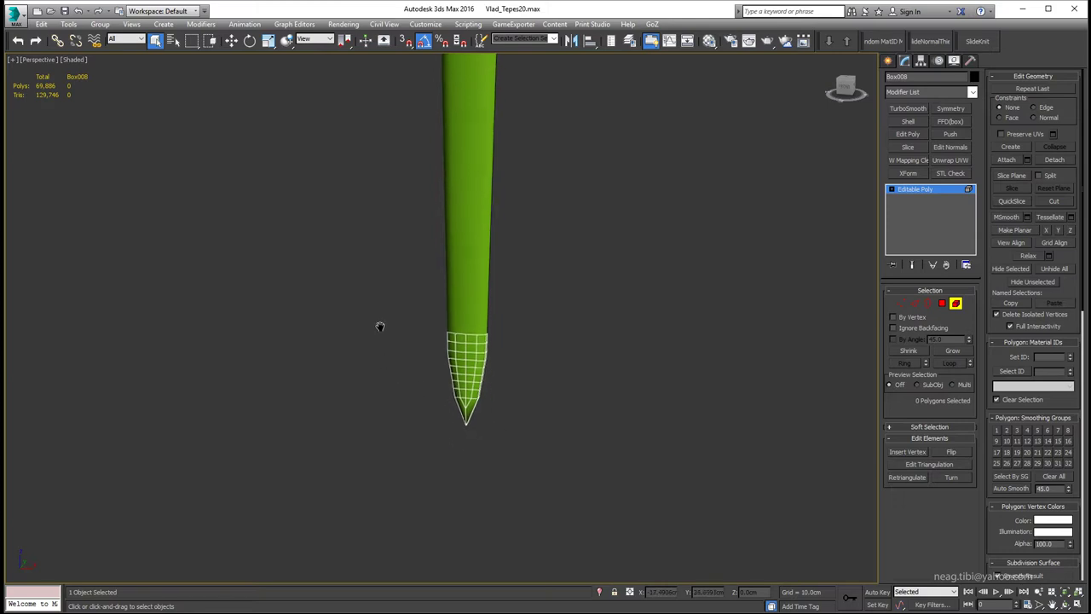
pyautogui.scroll(2, 453, 333)
pyautogui.scroll(3, 453, 334)
pyautogui.scroll(2, 448, 319)
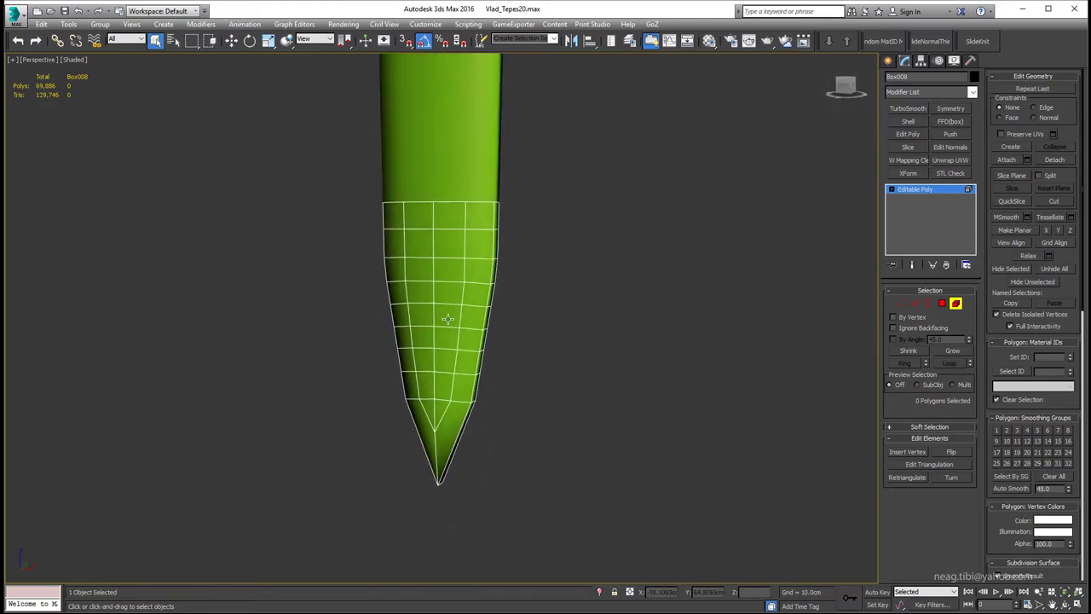
pyautogui.moveTo(448, 318)
pyautogui.keyDown('alt'); pyautogui.mouseDown(button='middle')
pyautogui.moveTo(426, 315)
pyautogui.moveTo(453, 309)
pyautogui.mouseUp(button='middle'); pyautogui.keyUp('alt')
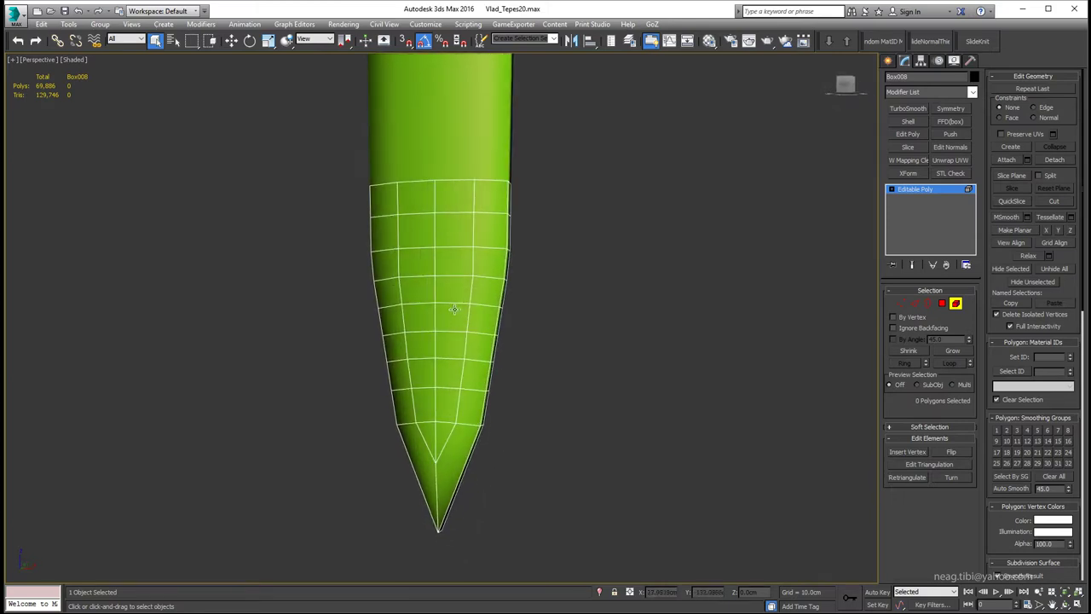
pyautogui.press('4')
pyautogui.click(487, 192)
pyautogui.scroll(-3, 461, 206)
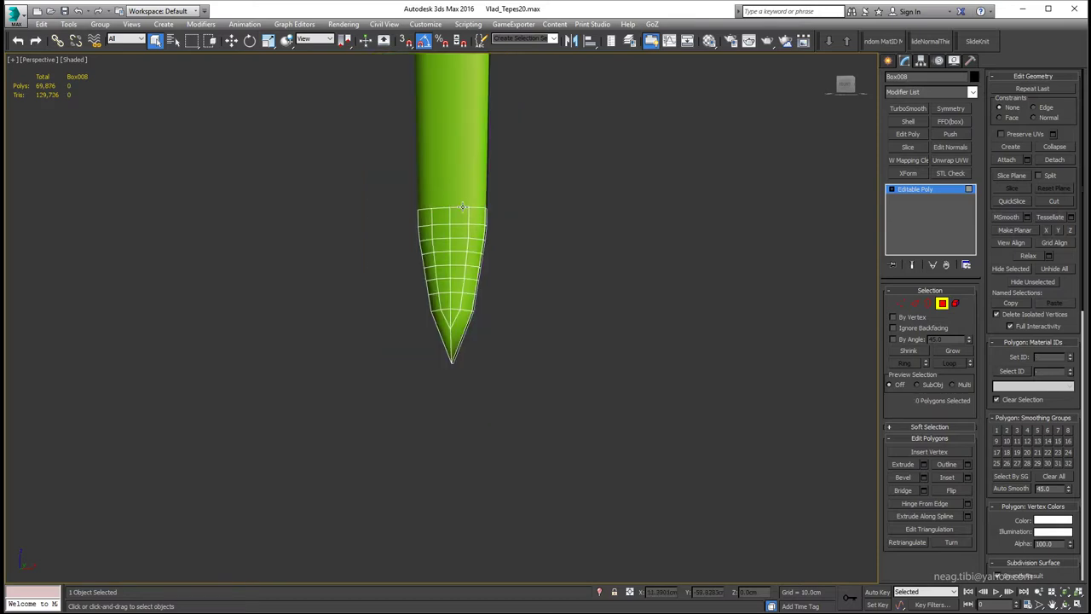
# Apply the grey metal material to the tip piece.
pyautogui.press('m')
pyautogui.click(589, 151)
pyautogui.click(680, 199)
pyautogui.click(739, 40)
# Pull the tip's centre top vertices up into a pointed peak.
pyautogui.keyDown('alt'); pyautogui.moveTo(460, 290); pyautogui.dragTo(531, 290, button='middle'); pyautogui.keyUp('alt')
pyautogui.scroll(2, 490, 268)
pyautogui.scroll(2, 479, 265)
pyautogui.press('1')
pyautogui.press('F3')
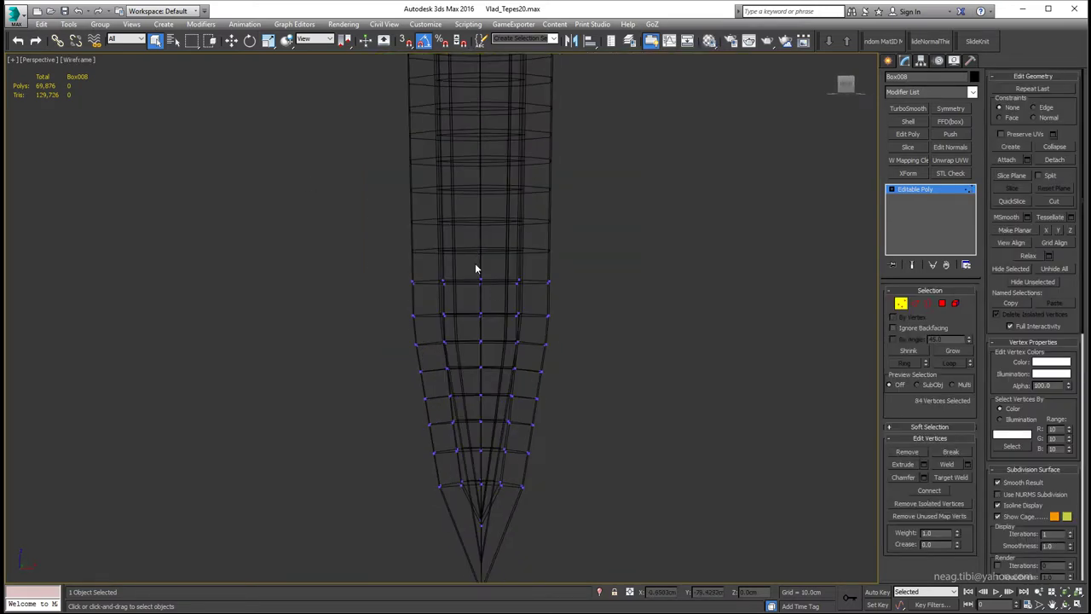
pyautogui.press('w')
pyautogui.moveTo(464, 271)
pyautogui.mouseDown()
pyautogui.moveTo(490, 290)
pyautogui.moveTo(480, 220)
pyautogui.mouseUp()
pyautogui.press('F3')
pyautogui.press('r')
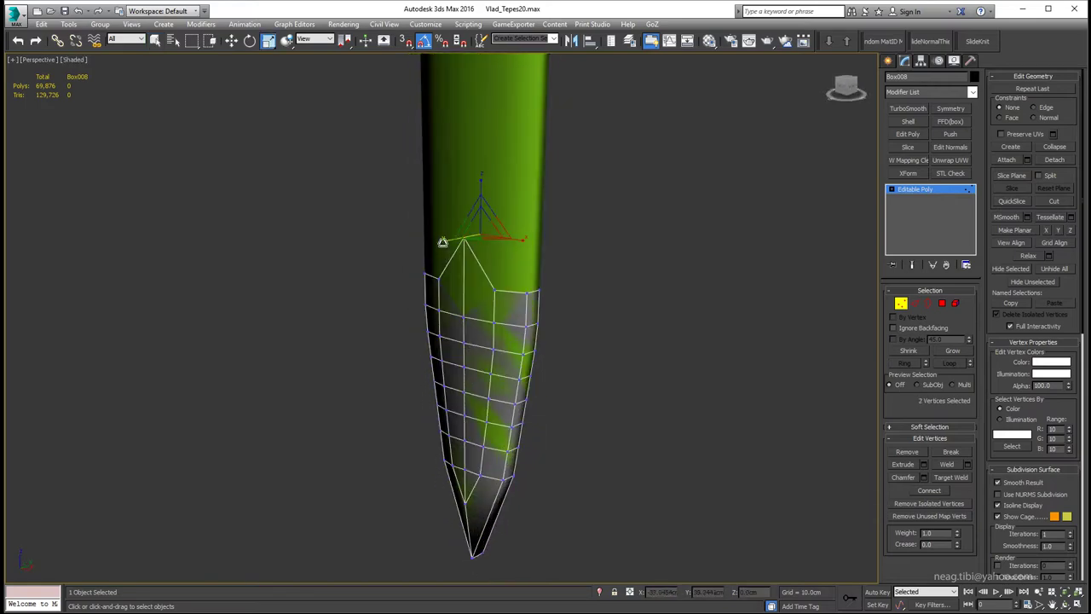
pyautogui.keyDown('alt'); pyautogui.moveTo(444, 242); pyautogui.dragTo(456, 256, button='middle'); pyautogui.keyUp('alt')
pyautogui.press('F3')
pyautogui.click(453, 275)
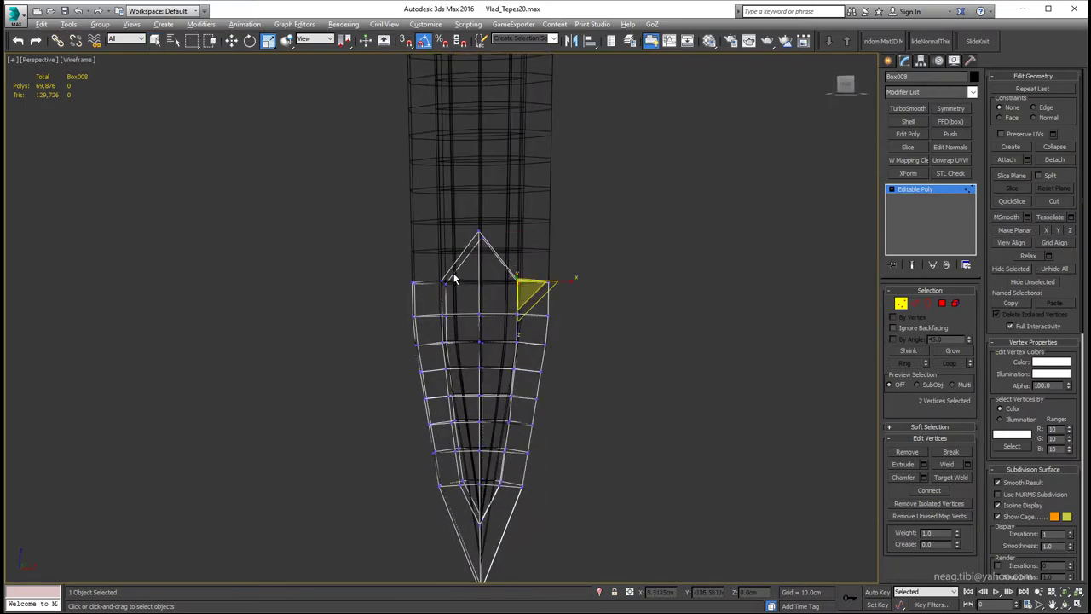
pyautogui.press('w')
pyautogui.press('F3')
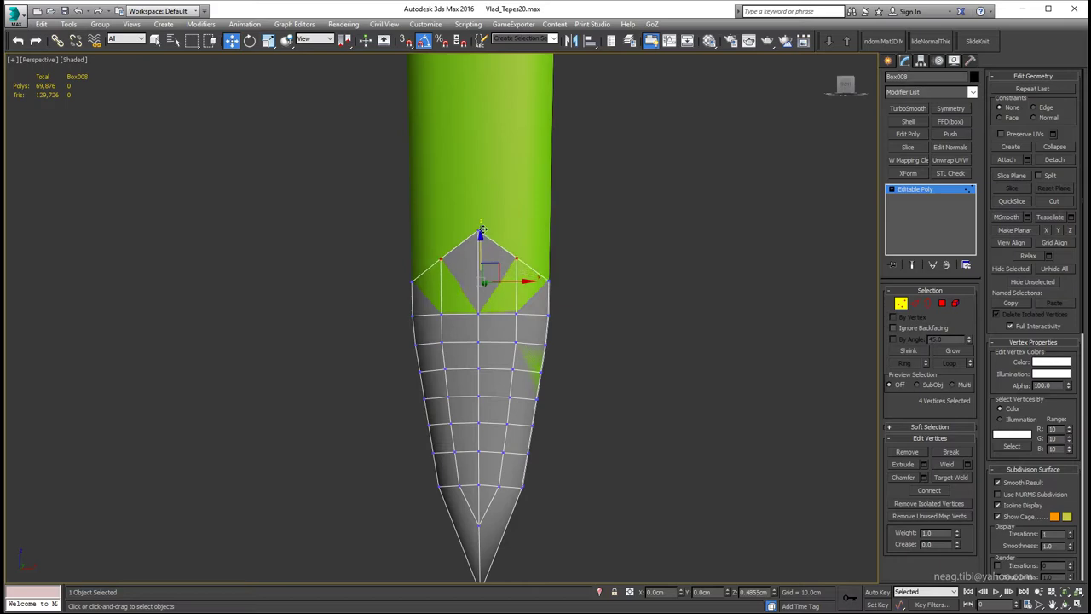
# Raise the side vertices below the peak to shape the chevron top.
pyautogui.keyDown('alt'); pyautogui.moveTo(481, 231); pyautogui.dragTo(482, 311, button='middle'); pyautogui.keyUp('alt')
pyautogui.press('F3')
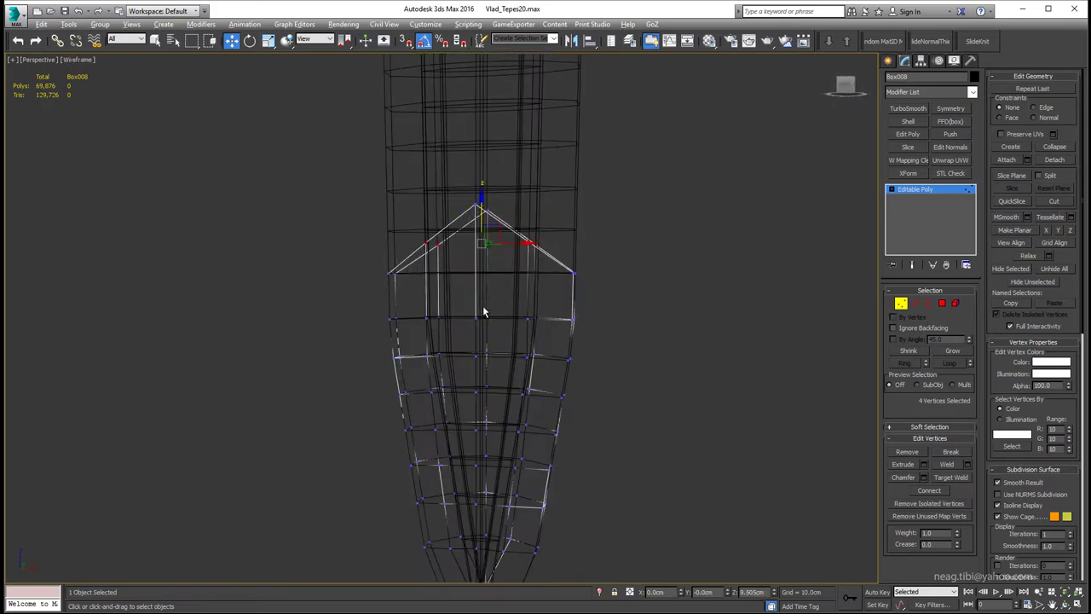
pyautogui.click(482, 311)
pyautogui.press('F3')
pyautogui.moveTo(481, 298); pyautogui.dragTo(482, 255)
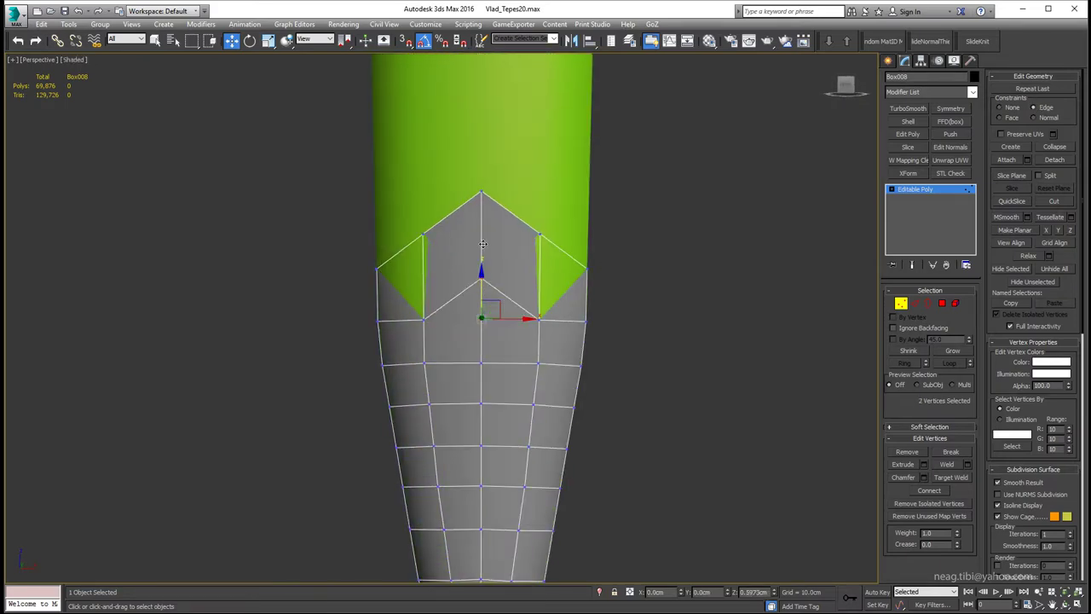
pyautogui.press('F3')
# Remove the surplus edge loop on the chape with Ctrl+Backspace.
pyautogui.press('F3')
pyautogui.moveTo(548, 312); pyautogui.dragTo(509, 366)
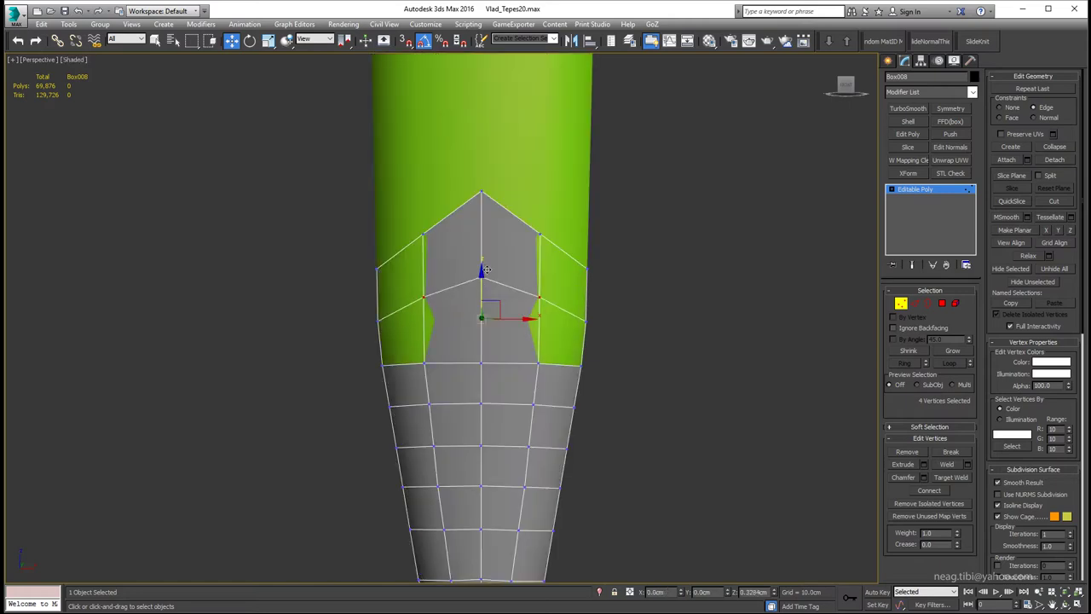
pyautogui.press('F3')
pyautogui.press('2')
pyautogui.doubleClick(509, 365)
pyautogui.press('F3')
pyautogui.hotkey('ctrl', 'BackSpace')
pyautogui.scroll(-5, 508, 364)
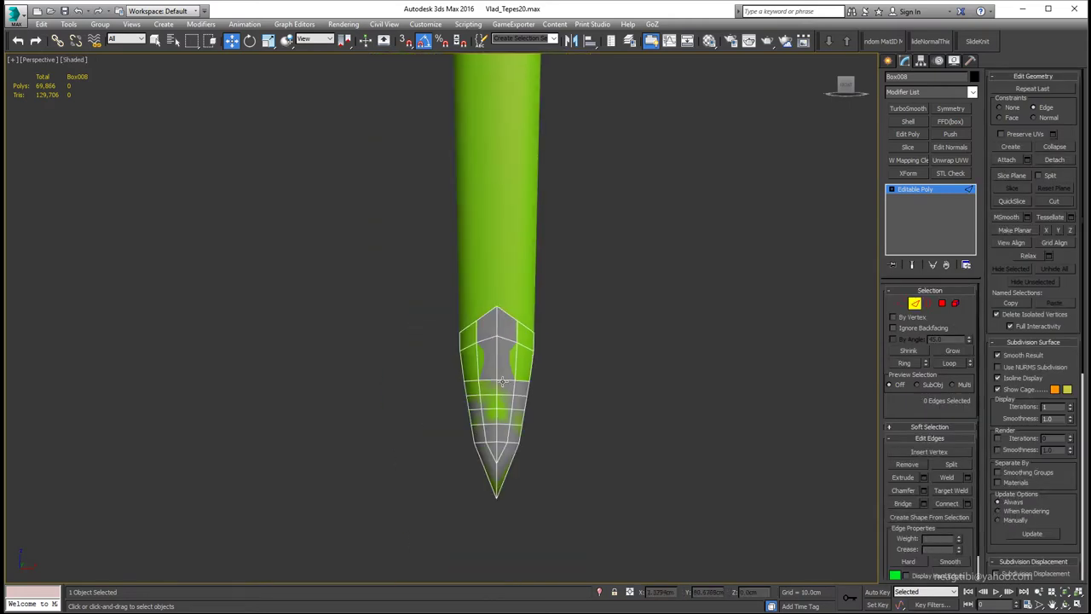
# Isolate the chape and select edge loops across its sides.
pyautogui.hotkey('alt', 'q')
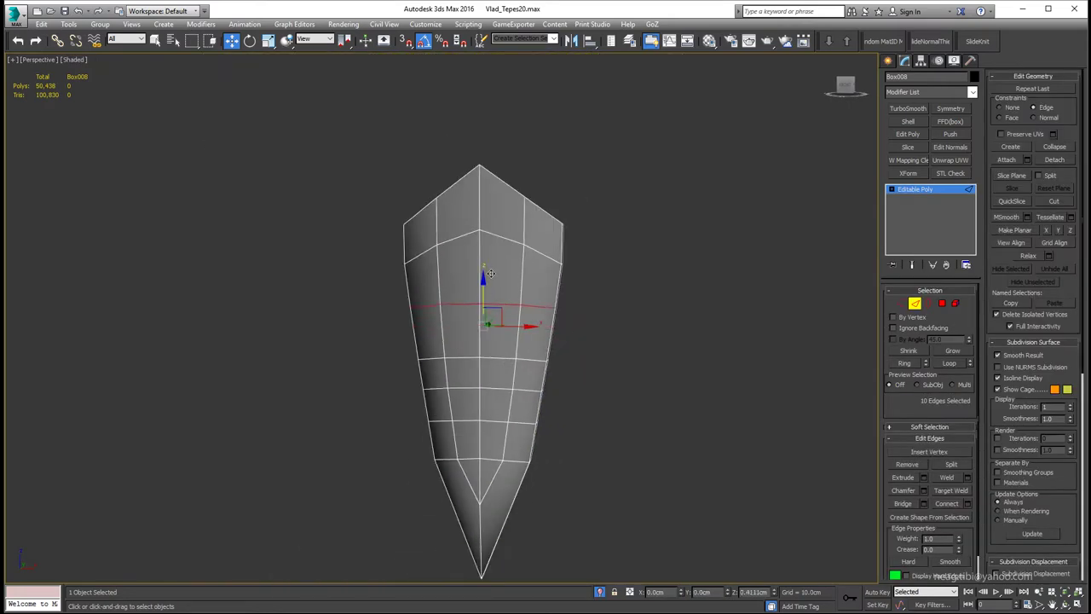
pyautogui.doubleClick(495, 356)
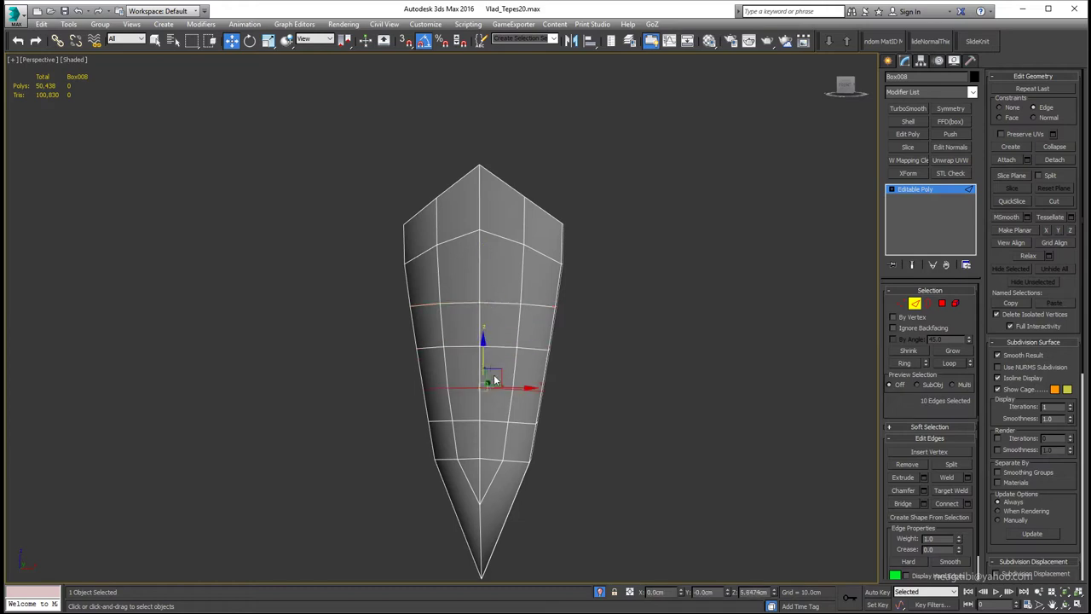
pyautogui.doubleClick(479, 306)
pyautogui.click(501, 345)
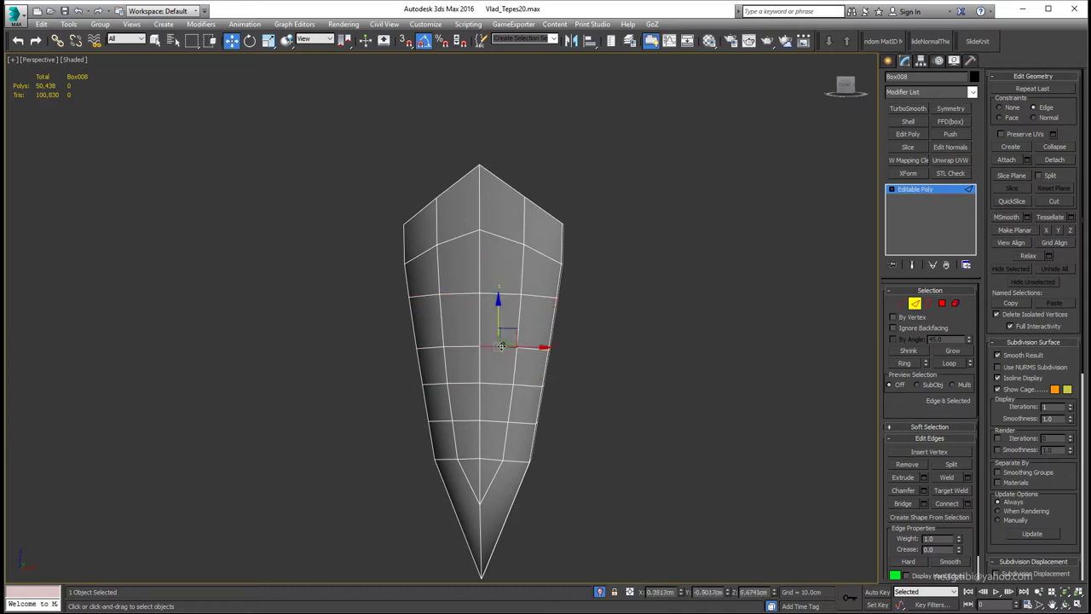
pyautogui.click(484, 306)
pyautogui.keyDown('alt'); pyautogui.moveTo(506, 251); pyautogui.dragTo(483, 387, button='middle'); pyautogui.keyUp('alt')
pyautogui.click(483, 387)
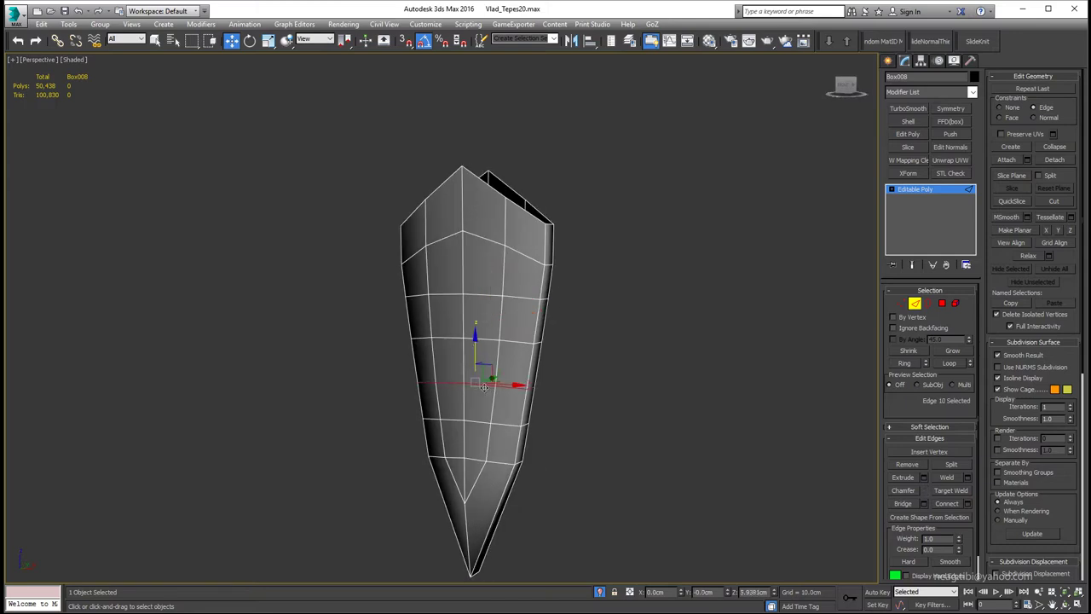
pyautogui.keyDown('alt'); pyautogui.moveTo(479, 338); pyautogui.dragTo(494, 287, button='middle'); pyautogui.keyUp('alt')
pyautogui.doubleClick(493, 292)
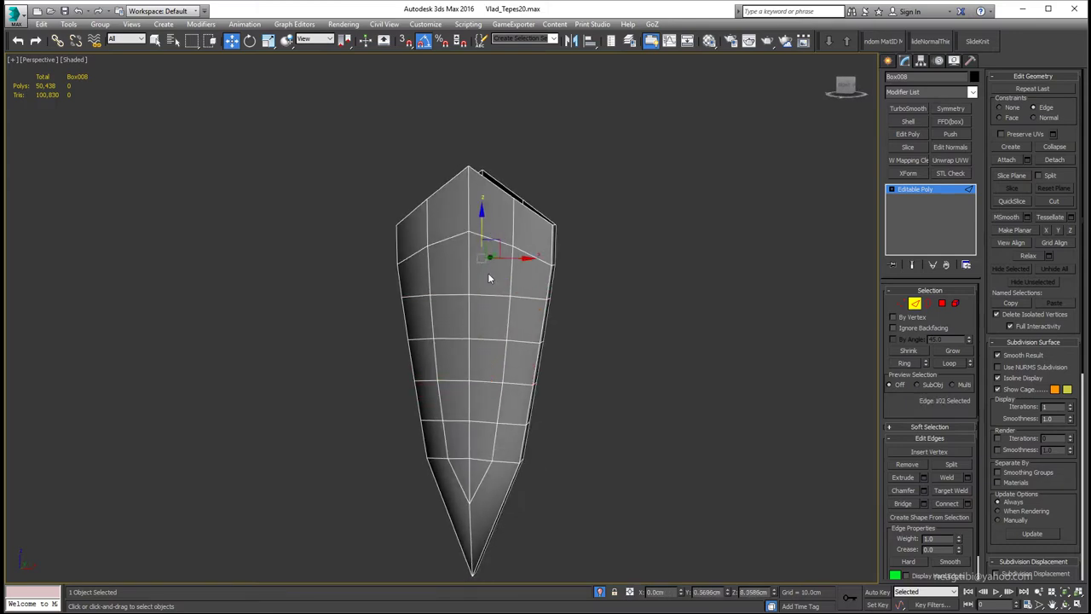
pyautogui.doubleClick(492, 236)
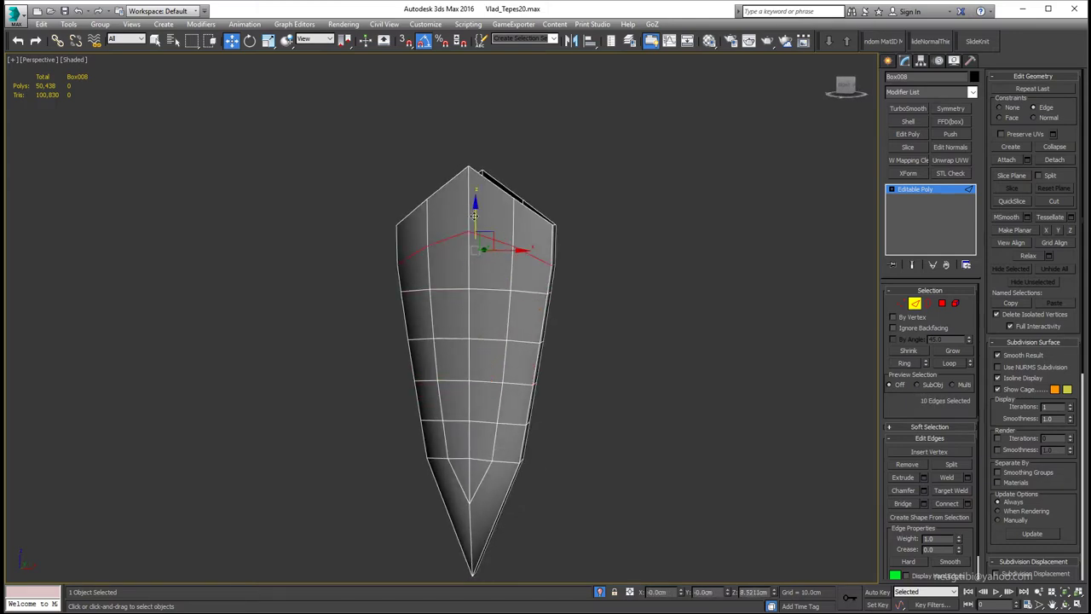
pyautogui.doubleClick(485, 292)
pyautogui.doubleClick(485, 336)
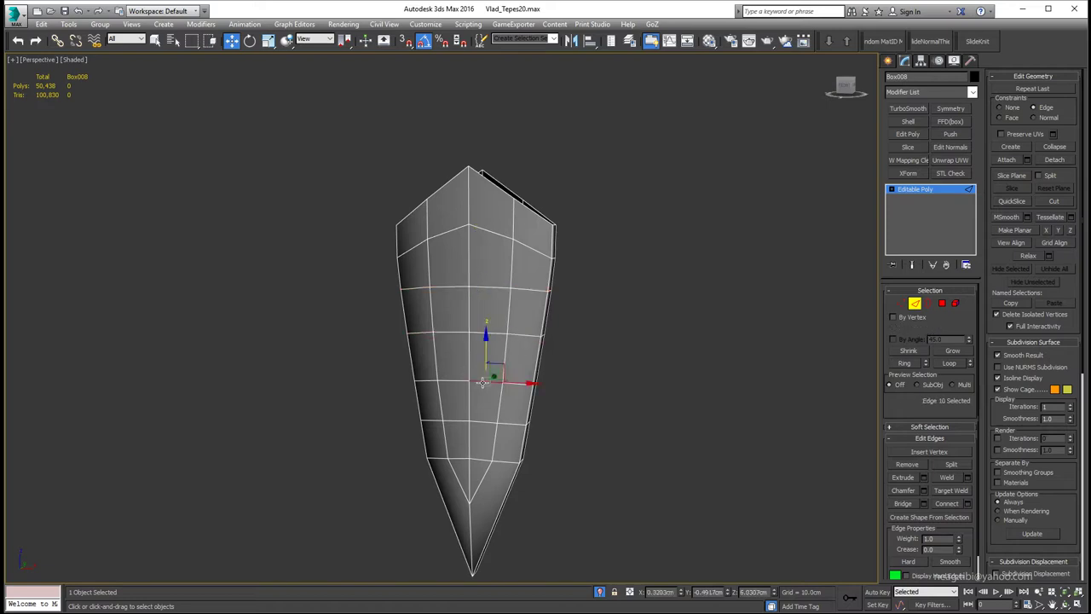
pyautogui.doubleClick(479, 380)
pyautogui.doubleClick(482, 418)
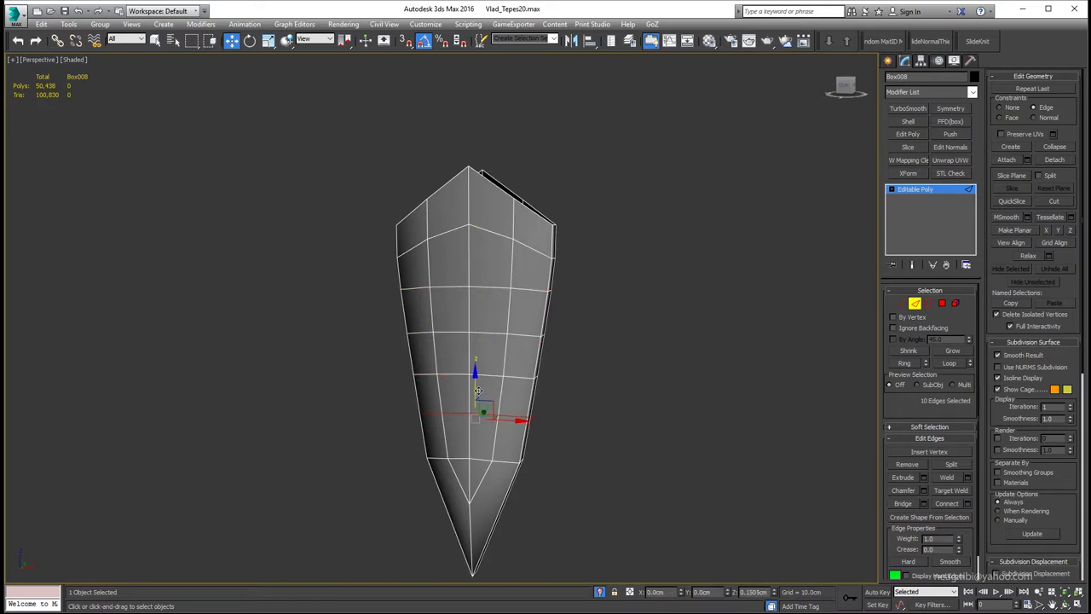
# Connect the side ring edges with 2 segments and convert the selection to a polygon strip.
pyautogui.click(557, 383)
pyautogui.moveTo(557, 382)
pyautogui.keyDown('alt'); pyautogui.mouseDown(button='middle')
pyautogui.moveTo(423, 374)
pyautogui.moveTo(502, 386)
pyautogui.mouseUp(button='middle'); pyautogui.keyUp('alt')
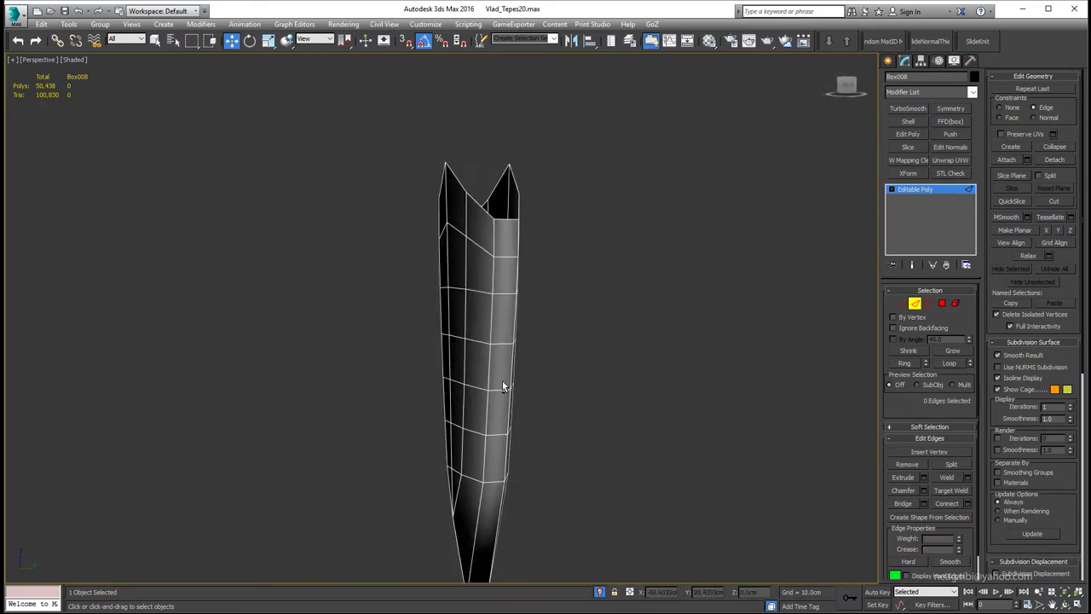
pyautogui.click(501, 256)
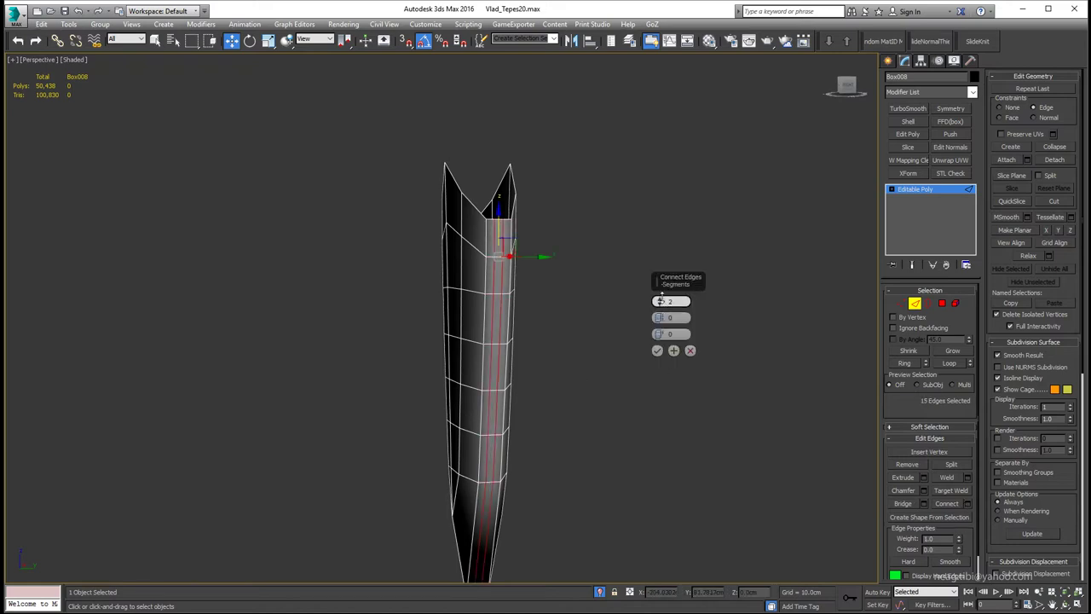
pyautogui.click(657, 350)
pyautogui.press('4')
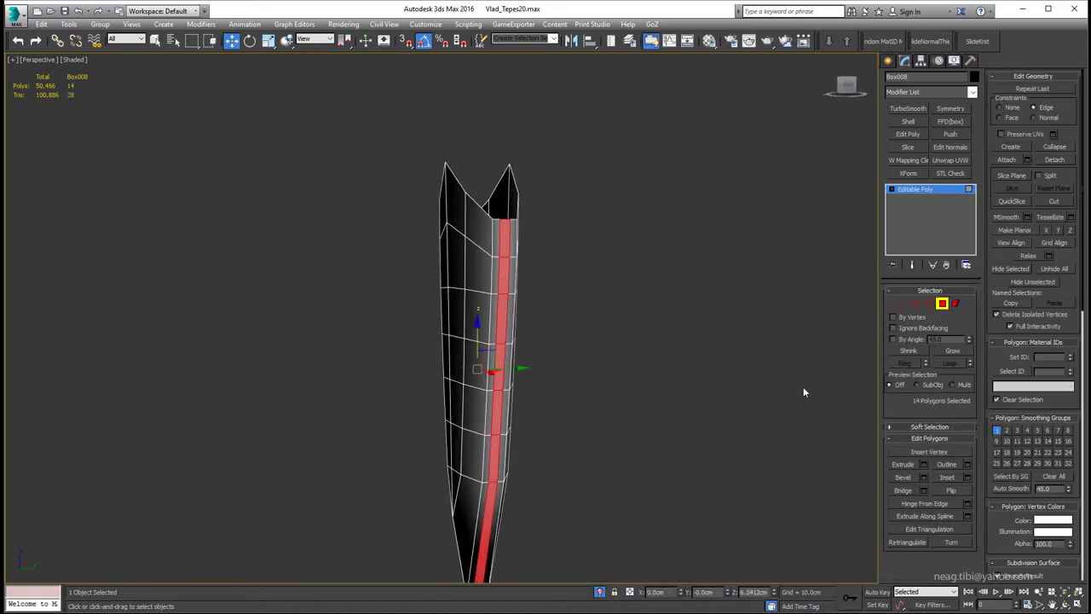
pyautogui.click(924, 463)
# Extrude the strip polygons about 0.2cm to form a thin rim along the chape's sides.
pyautogui.moveTo(658, 317); pyautogui.dragTo(658, 321)
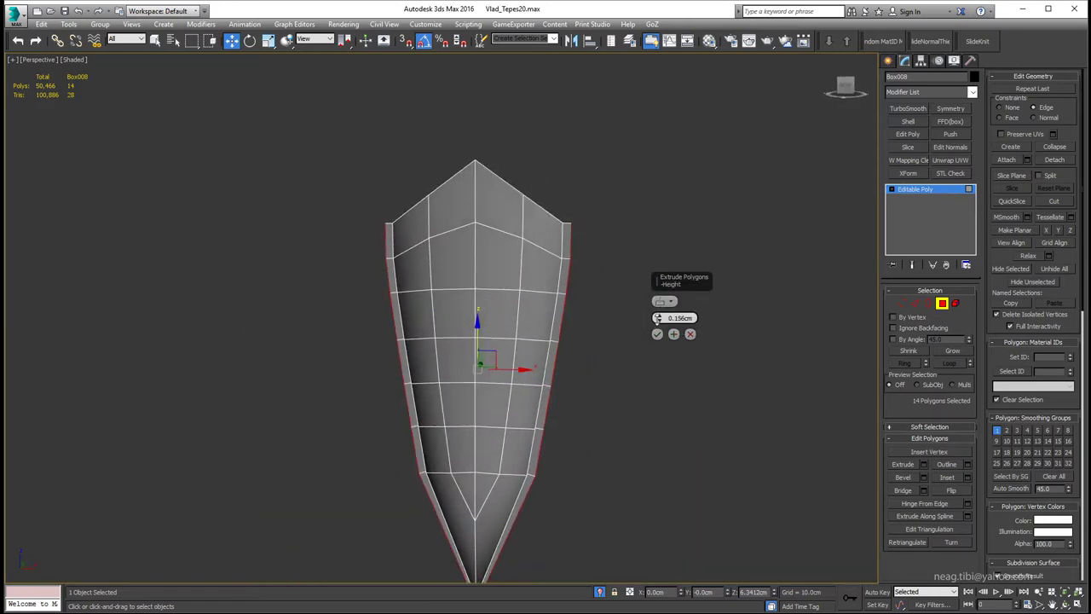
pyautogui.click(657, 333)
pyautogui.moveTo(657, 333)
pyautogui.keyDown('alt'); pyautogui.mouseDown(button='middle')
pyautogui.moveTo(559, 249)
pyautogui.moveTo(380, 236)
pyautogui.mouseUp(button='middle'); pyautogui.keyUp('alt')
pyautogui.click(559, 249)
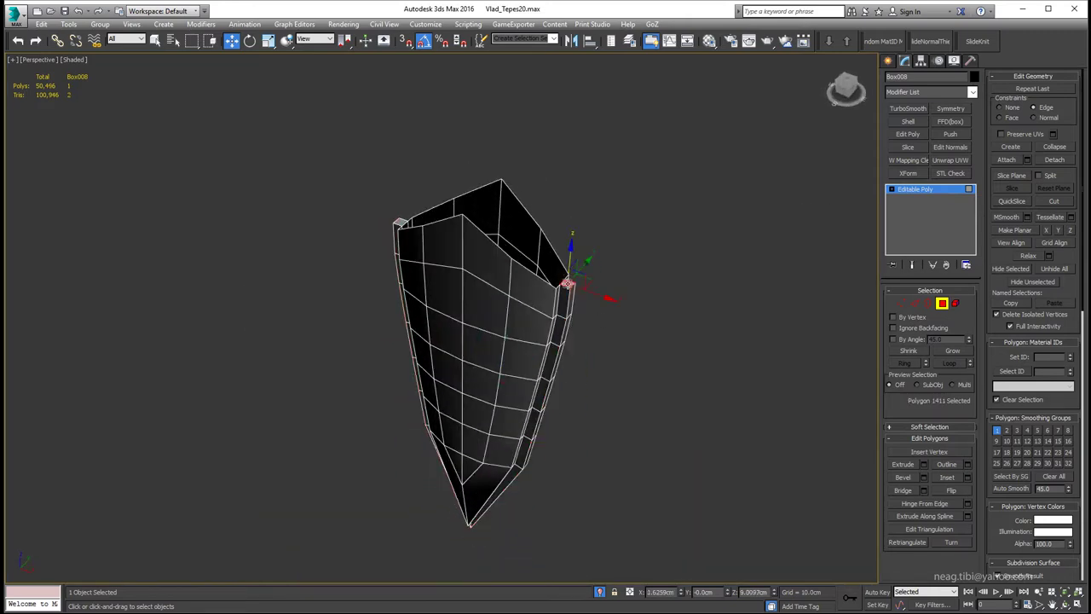
pyautogui.hotkey('ctrl', 'shift', 'z')
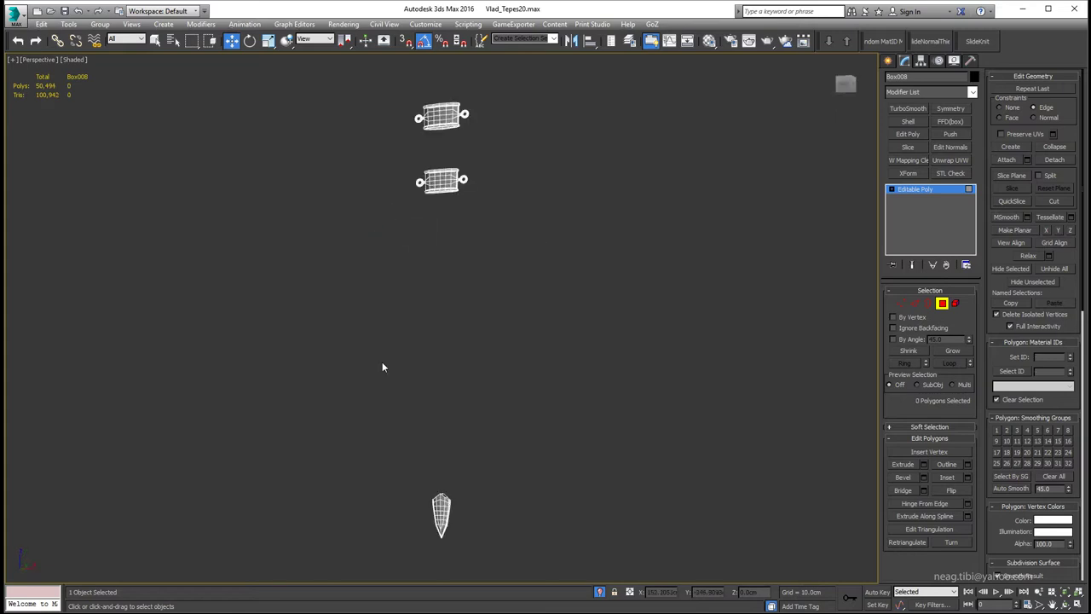
pyautogui.press('4')
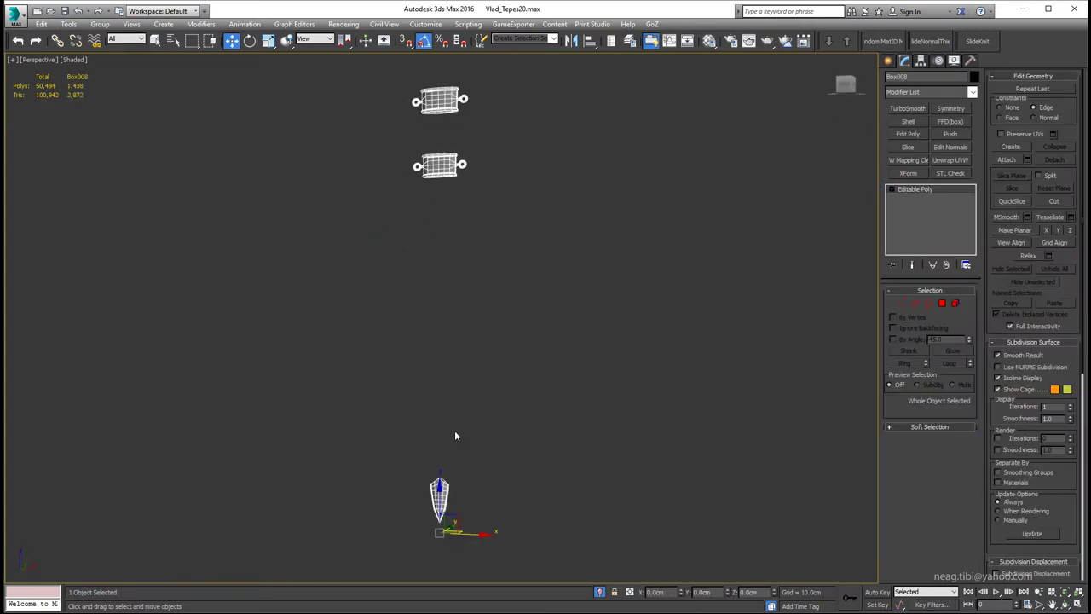
pyautogui.press('z')
# Select the chape's side rim edges and connect them with a new edge running down the rim.
pyautogui.moveTo(473, 470); pyautogui.dragTo(473, 439, button='middle')
pyautogui.scroll(-3, 473, 439)
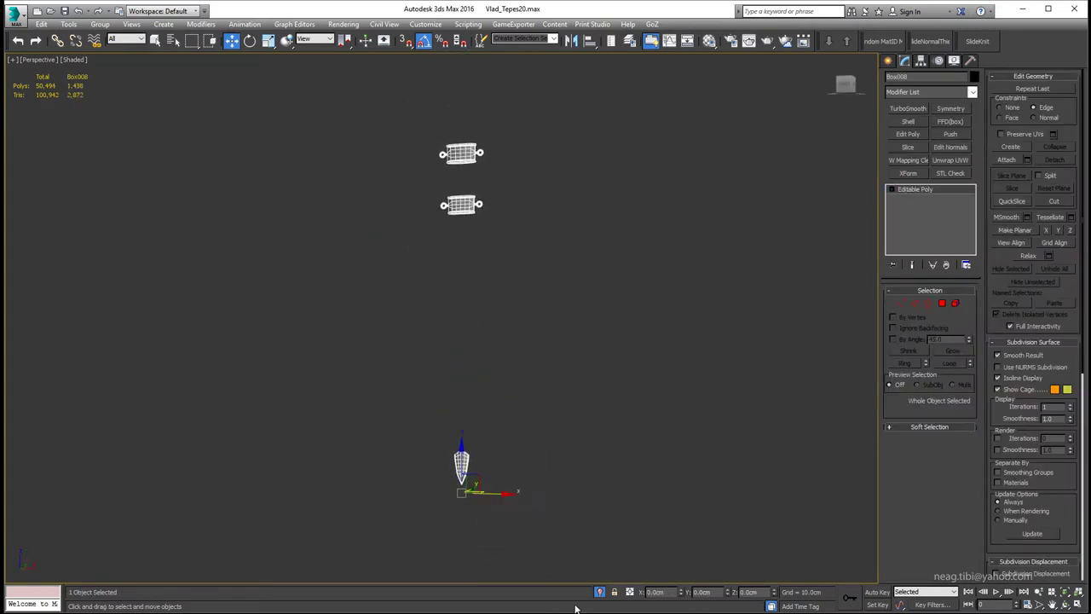
pyautogui.scroll(2, 498, 77)
pyautogui.press('4')
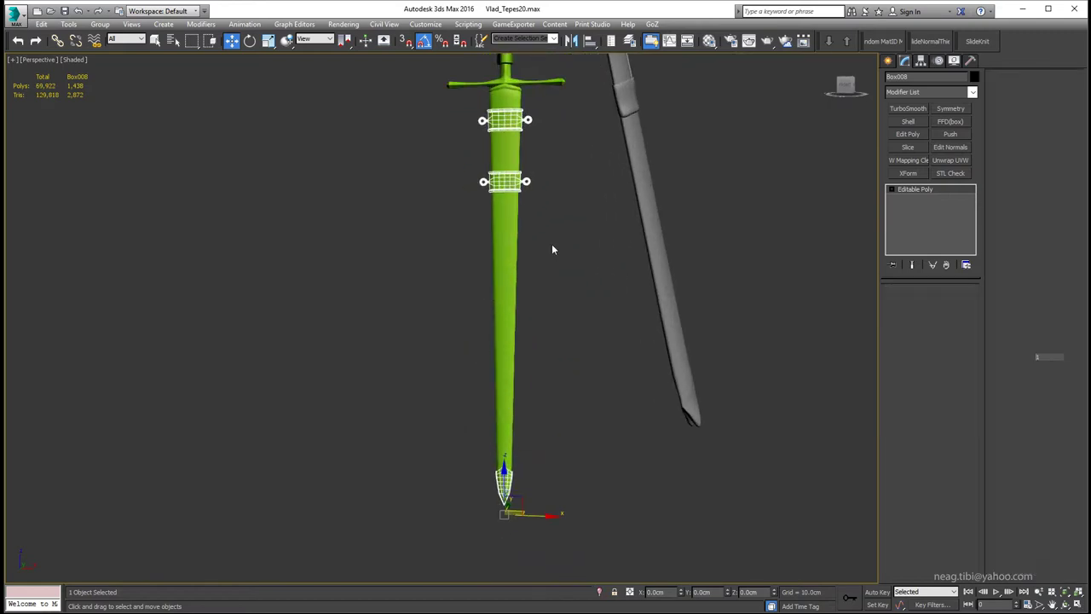
pyautogui.moveTo(500, 491)
pyautogui.mouseDown(button='middle')
pyautogui.moveTo(520, 372)
pyautogui.moveTo(466, 293)
pyautogui.mouseUp(button='middle')
pyautogui.scroll(5, 520, 371)
pyautogui.press('2')
pyautogui.click(459, 530)
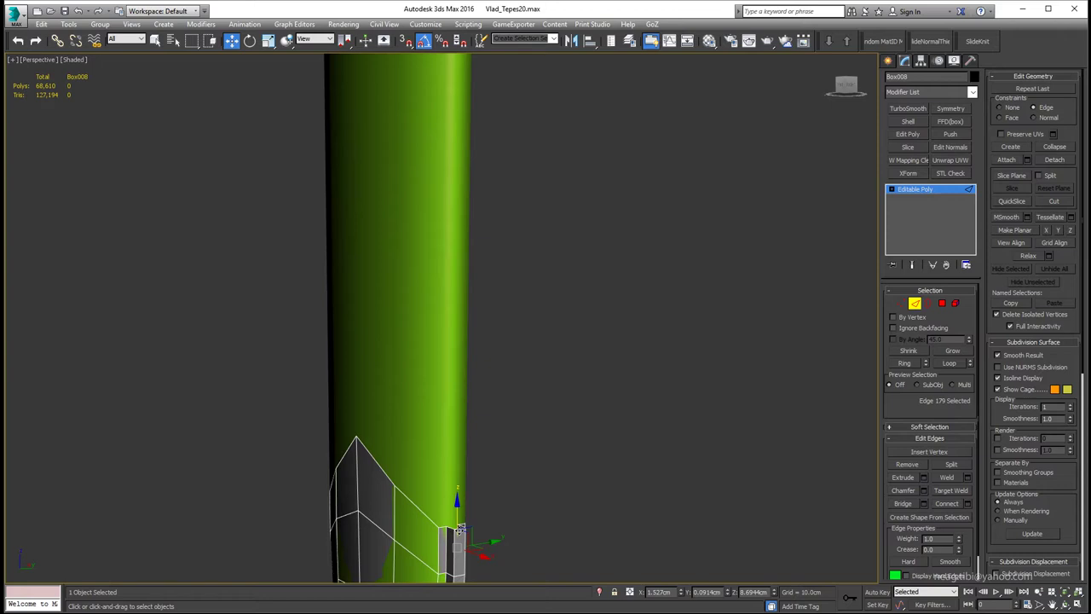
pyautogui.doubleClick(459, 530)
pyautogui.keyDown('alt'); pyautogui.moveTo(459, 530); pyautogui.dragTo(615, 375, button='middle'); pyautogui.keyUp('alt')
pyautogui.click(968, 504)
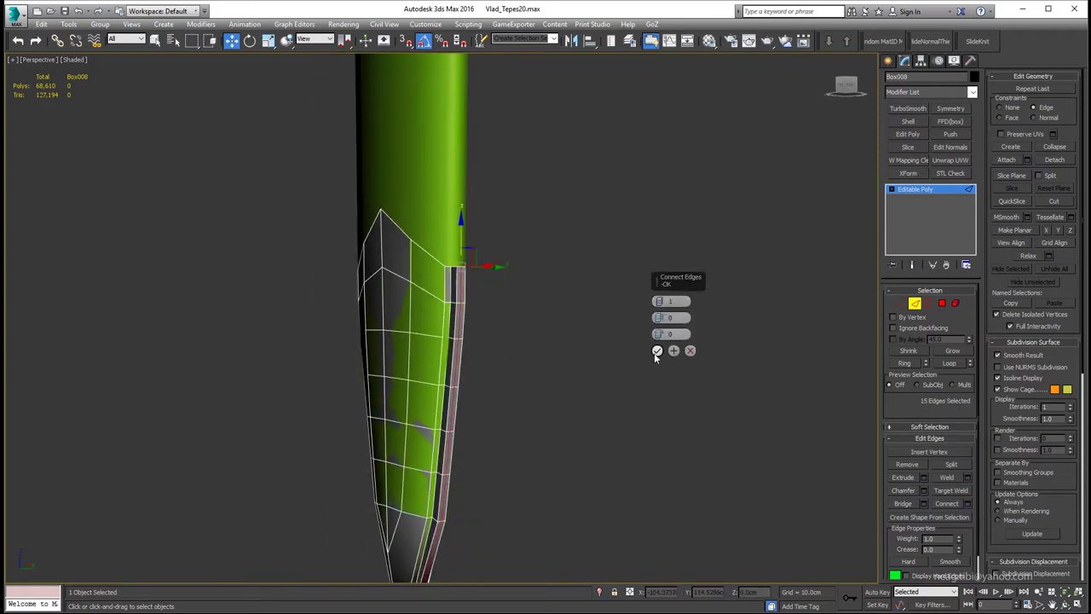
pyautogui.click(657, 350)
# Add a Push modifier of 0.11cm to the chape and collapse it into the mesh.
pyautogui.click(950, 134)
pyautogui.moveTo(965, 302); pyautogui.dragTo(966, 290)
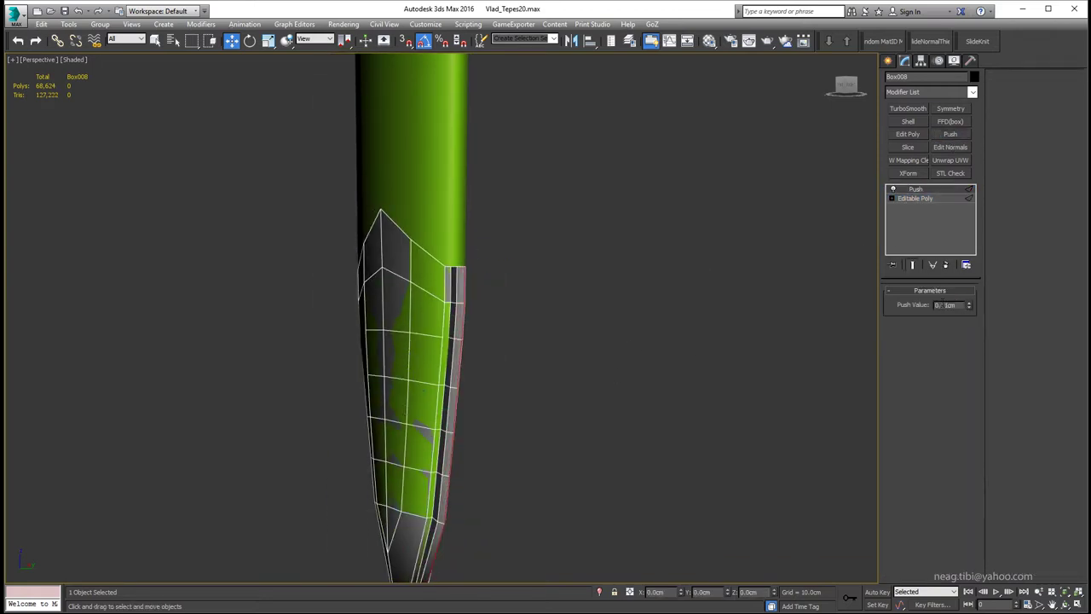
pyautogui.keyDown('alt'); pyautogui.moveTo(852, 290); pyautogui.dragTo(749, 280, button='middle'); pyautogui.keyUp('alt')
pyautogui.scroll(3, 490, 303)
pyautogui.keyDown('alt'); pyautogui.moveTo(490, 304); pyautogui.dragTo(941, 343, button='middle'); pyautogui.keyUp('alt')
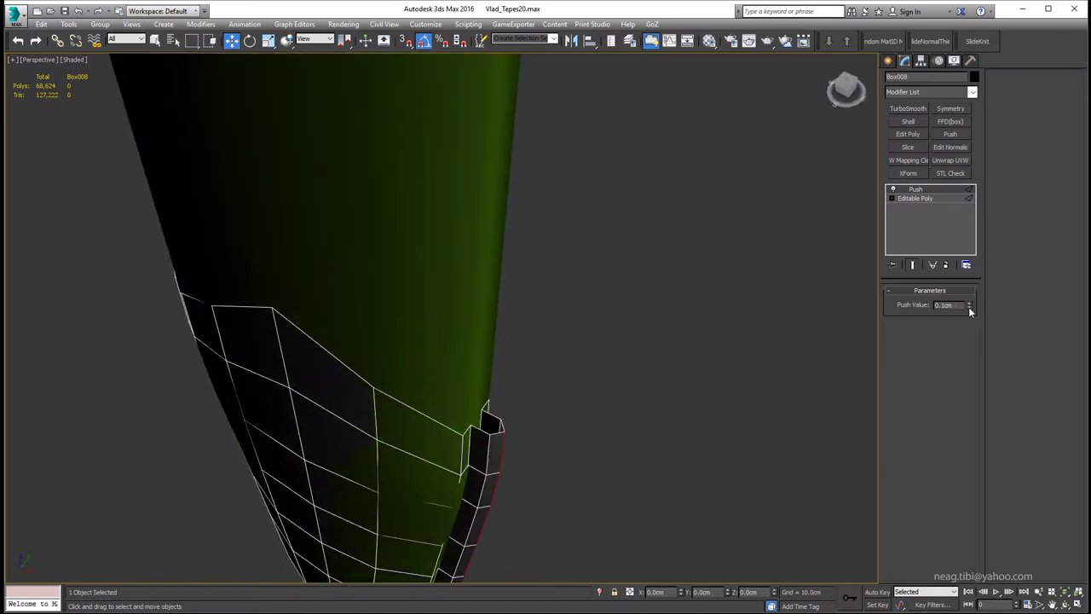
pyautogui.rightClick(541, 366)
pyautogui.click(690, 480)
pyautogui.moveTo(538, 462)
pyautogui.keyDown('alt'); pyautogui.mouseDown(button='middle')
pyautogui.moveTo(528, 308)
pyautogui.moveTo(511, 281)
pyautogui.mouseUp(button='middle'); pyautogui.keyUp('alt')
# Chamfer the edges running down the chape's centre.
pyautogui.scroll(3, 511, 281)
pyautogui.scroll(-3, 511, 281)
pyautogui.press('2')
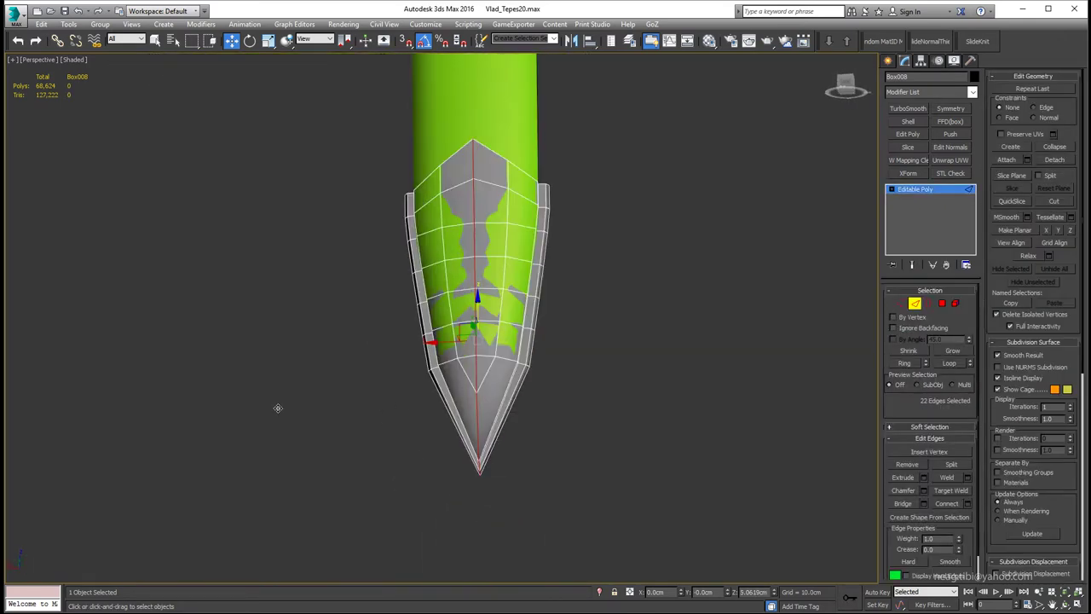
pyautogui.keyDown('alt'); pyautogui.moveTo(277, 409); pyautogui.dragTo(627, 436, button='middle'); pyautogui.keyUp('alt')
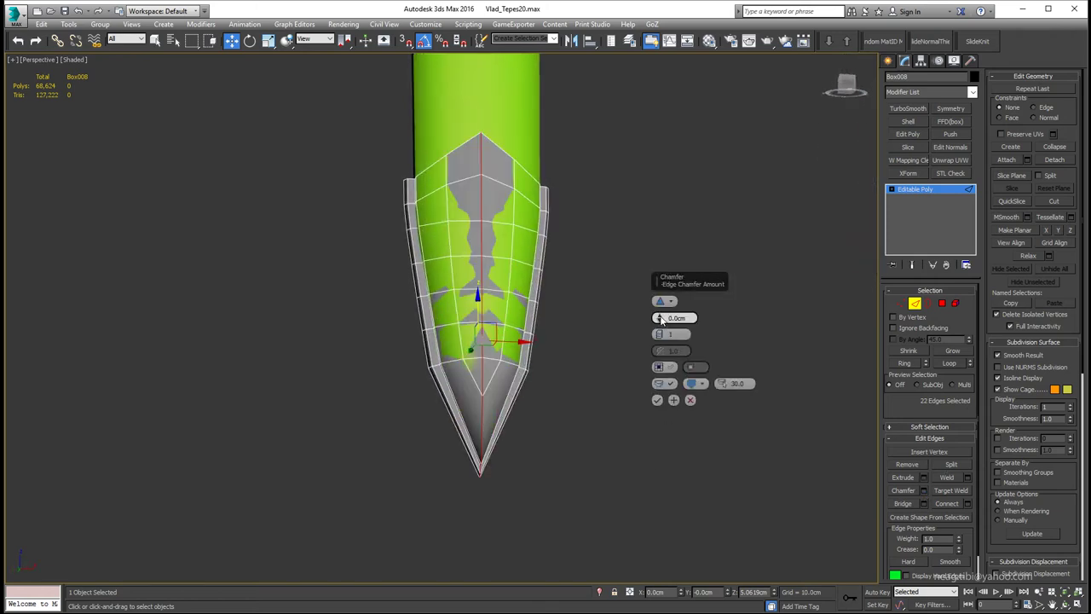
pyautogui.moveTo(661, 322); pyautogui.dragTo(659, 317)
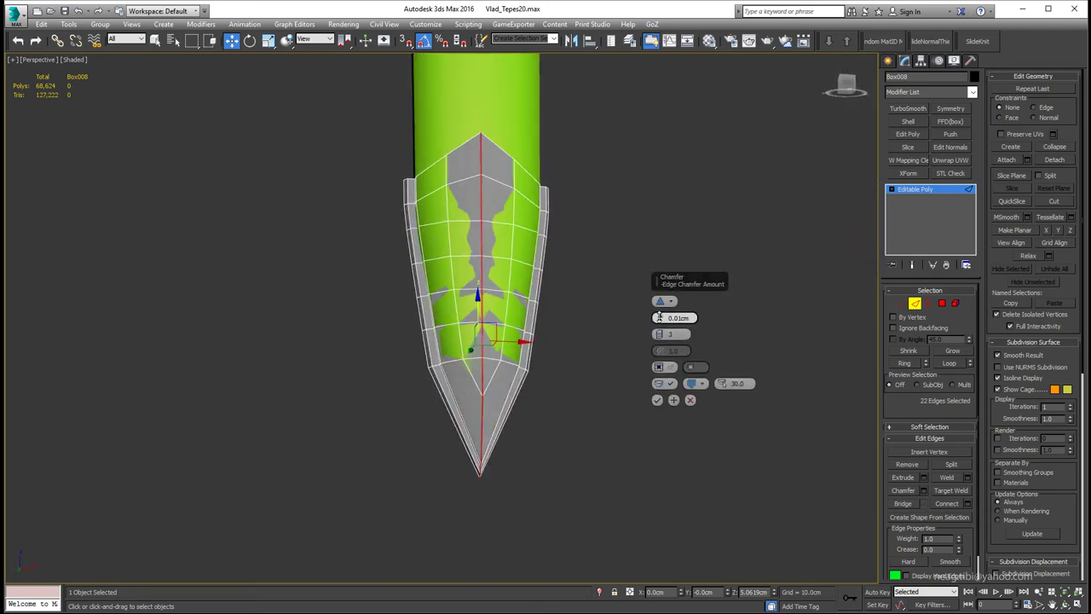
pyautogui.rightClick(556, 356)
pyautogui.keyDown('alt'); pyautogui.moveTo(556, 356); pyautogui.dragTo(476, 388, button='middle'); pyautogui.keyUp('alt')
pyautogui.click(925, 487)
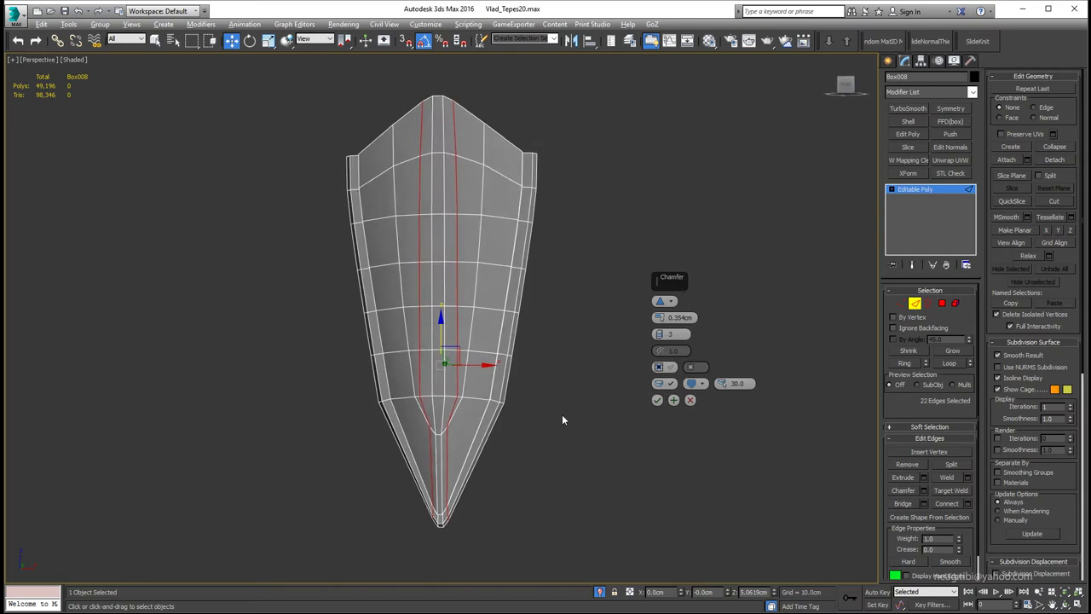
pyautogui.click(656, 399)
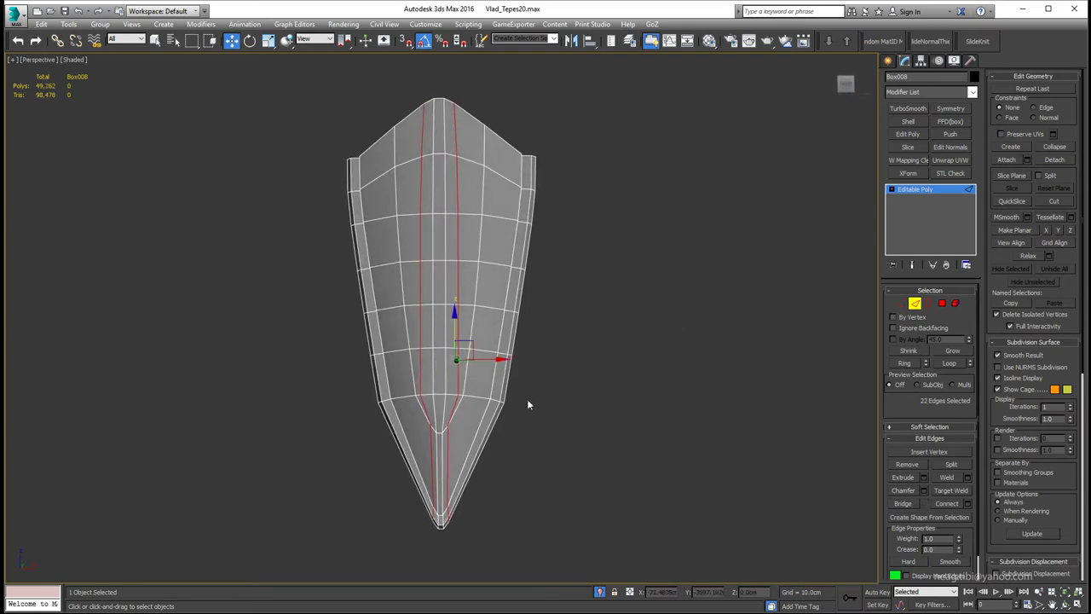
# Select the chape's left border edges and the two V-shaped edges at the tip centre.
pyautogui.press('2')
pyautogui.press('2')
pyautogui.keyDown('alt'); pyautogui.moveTo(452, 401); pyautogui.dragTo(469, 377, button='middle'); pyautogui.keyUp('alt')
pyautogui.keyDown('alt'); pyautogui.moveTo(630, 358); pyautogui.dragTo(652, 343, button='middle'); pyautogui.keyUp('alt')
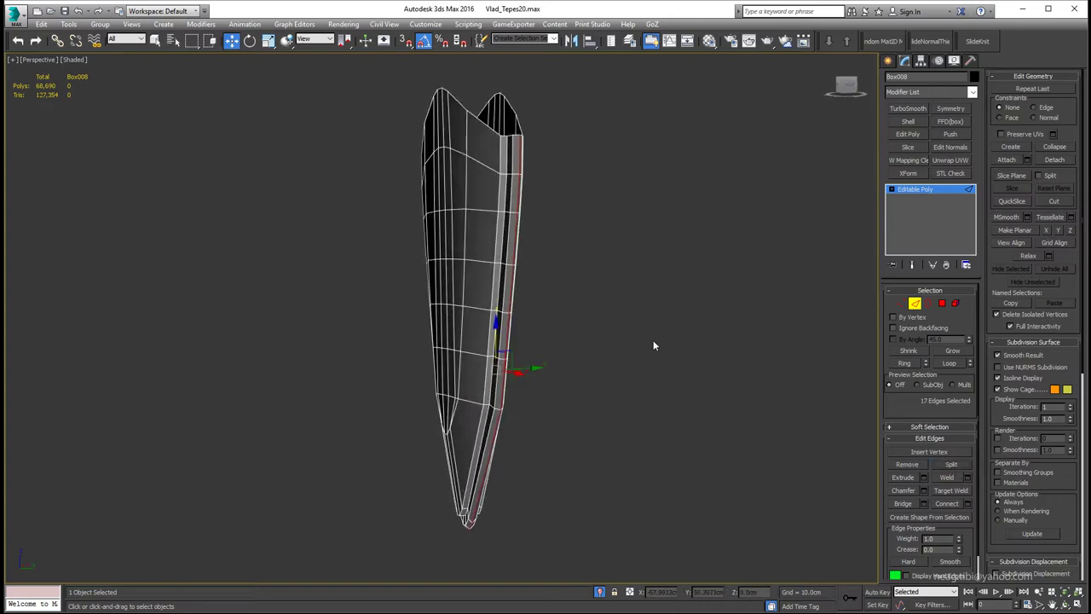
pyautogui.press('5')
pyautogui.click(477, 299)
pyautogui.keyDown('alt'); pyautogui.moveTo(511, 289); pyautogui.dragTo(554, 267, button='middle'); pyautogui.keyUp('alt')
pyautogui.scroll(5, 554, 268)
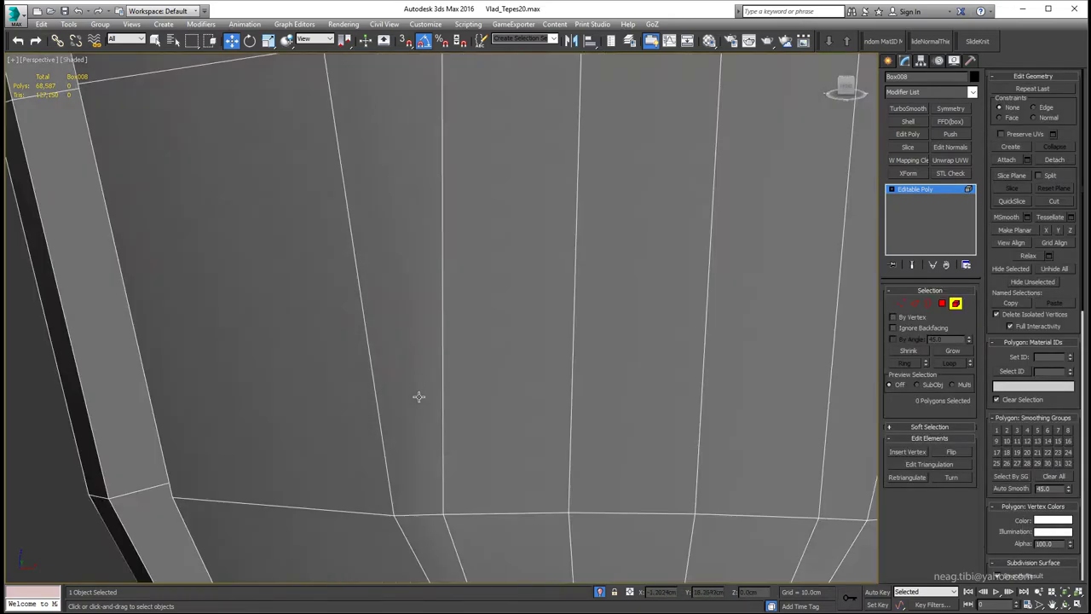
pyautogui.scroll(-5, 419, 394)
pyautogui.press('2')
pyautogui.doubleClick(365, 282)
pyautogui.scroll(3, 426, 394)
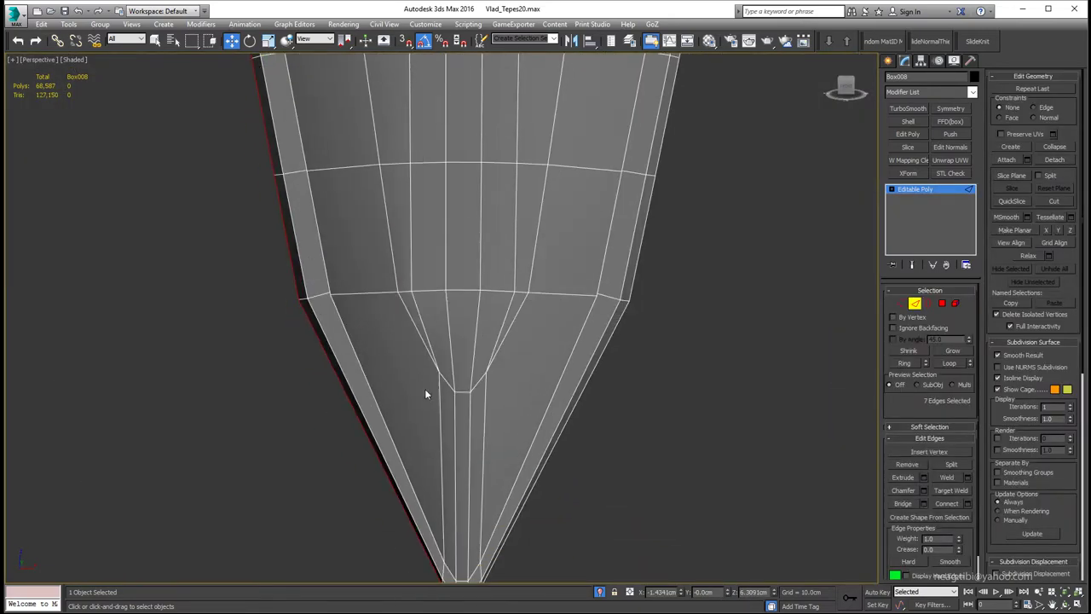
pyautogui.click(429, 344)
pyautogui.keyDown('ctrl'); pyautogui.click(503, 320); pyautogui.keyUp('ctrl')
# Target Weld the left and right V-tip vertices onto the bottom tip vertex.
pyautogui.press('1')
pyautogui.click(953, 478)
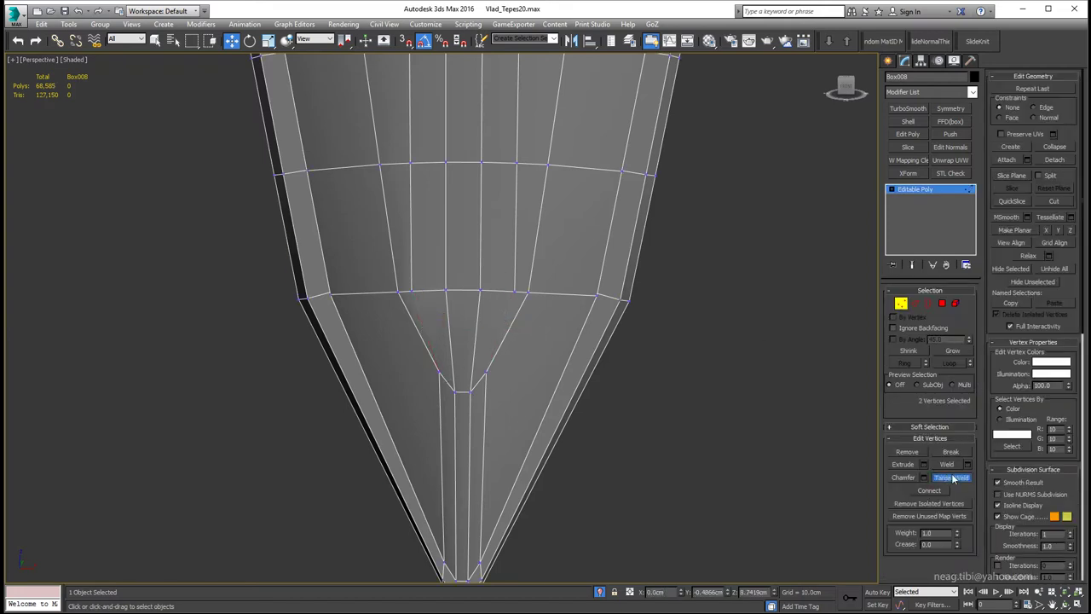
pyautogui.click(455, 390)
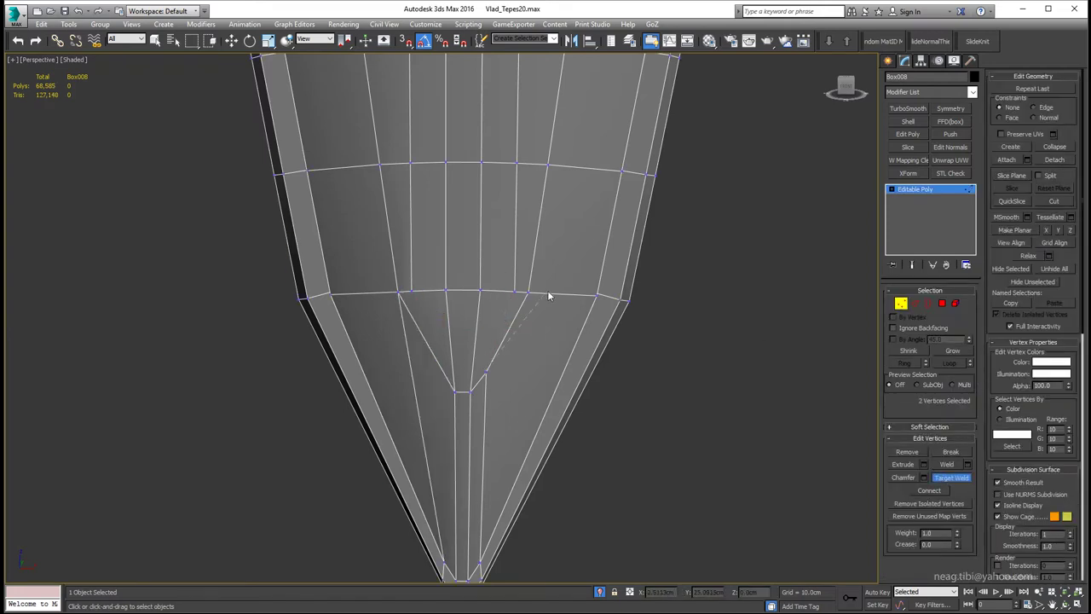
pyautogui.click(467, 391)
# Check the welded tip's edge loops, then select a narrow polygon at the chape's top.
pyautogui.moveTo(477, 319)
pyautogui.keyDown('alt'); pyautogui.mouseDown(button='middle')
pyautogui.moveTo(484, 382)
pyautogui.moveTo(463, 373)
pyautogui.moveTo(458, 339)
pyautogui.mouseUp(button='middle'); pyautogui.keyUp('alt')
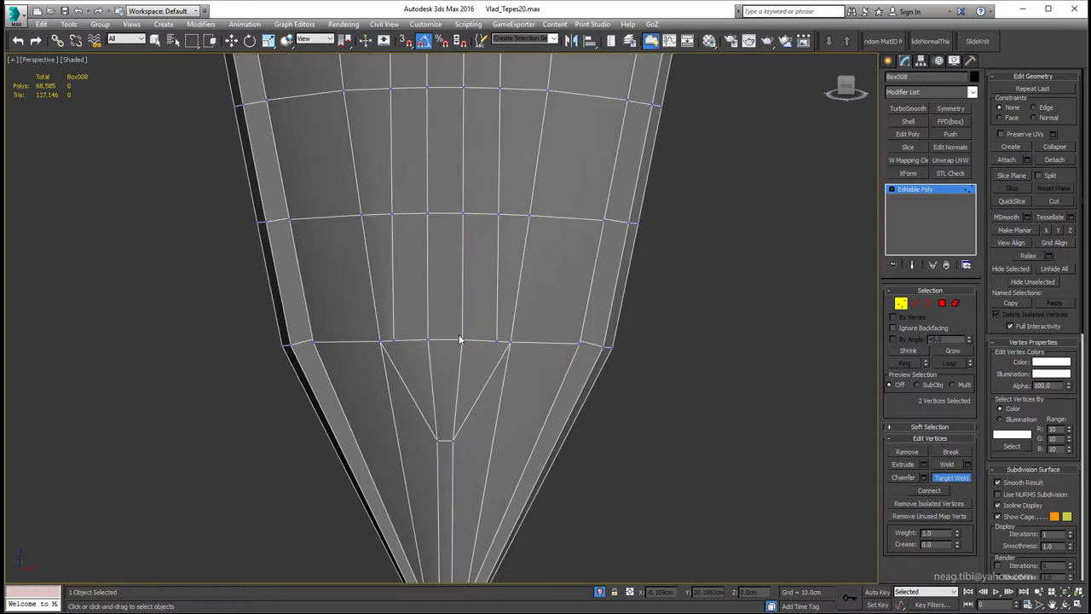
pyautogui.scroll(-5, 459, 339)
pyautogui.press('2')
pyautogui.press('w')
pyautogui.doubleClick(455, 334)
pyautogui.keyDown('ctrl'); pyautogui.doubleClick(468, 314); pyautogui.keyUp('ctrl')
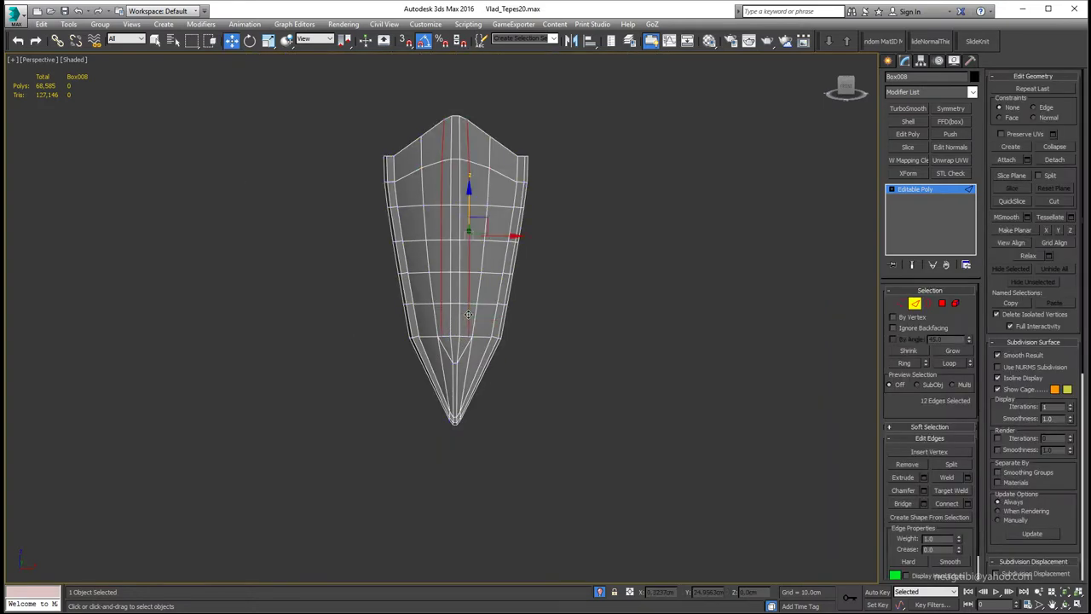
pyautogui.click(468, 315)
pyautogui.scroll(3, 456, 362)
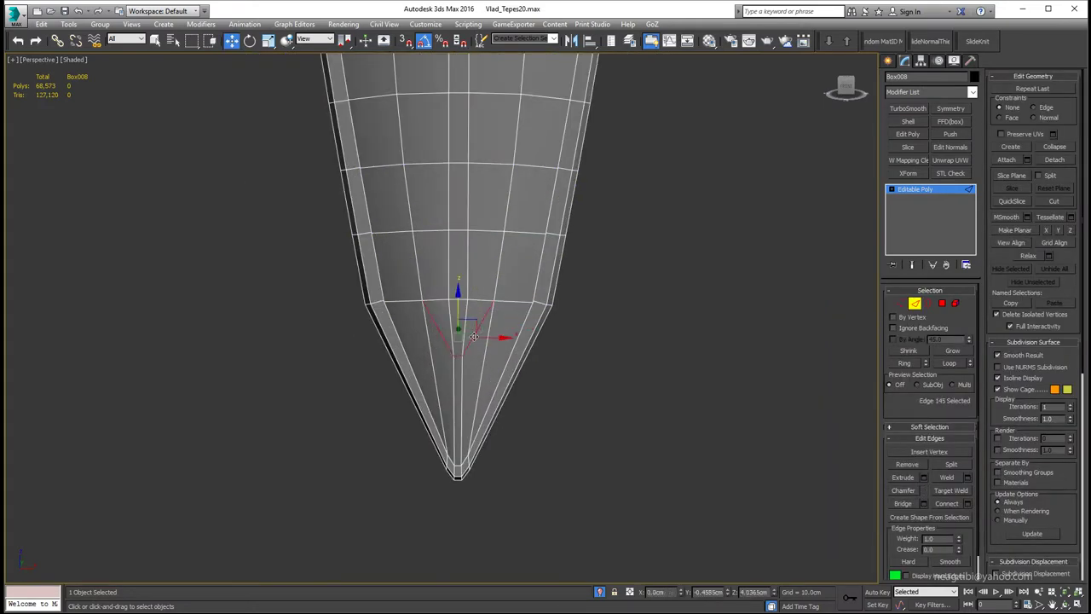
pyautogui.click(473, 336)
pyautogui.moveTo(474, 337)
pyautogui.keyDown('alt'); pyautogui.mouseDown(button='middle')
pyautogui.moveTo(471, 354)
pyautogui.moveTo(480, 249)
pyautogui.mouseUp(button='middle'); pyautogui.keyUp('alt')
pyautogui.scroll(-4, 472, 334)
pyautogui.scroll(2, 479, 300)
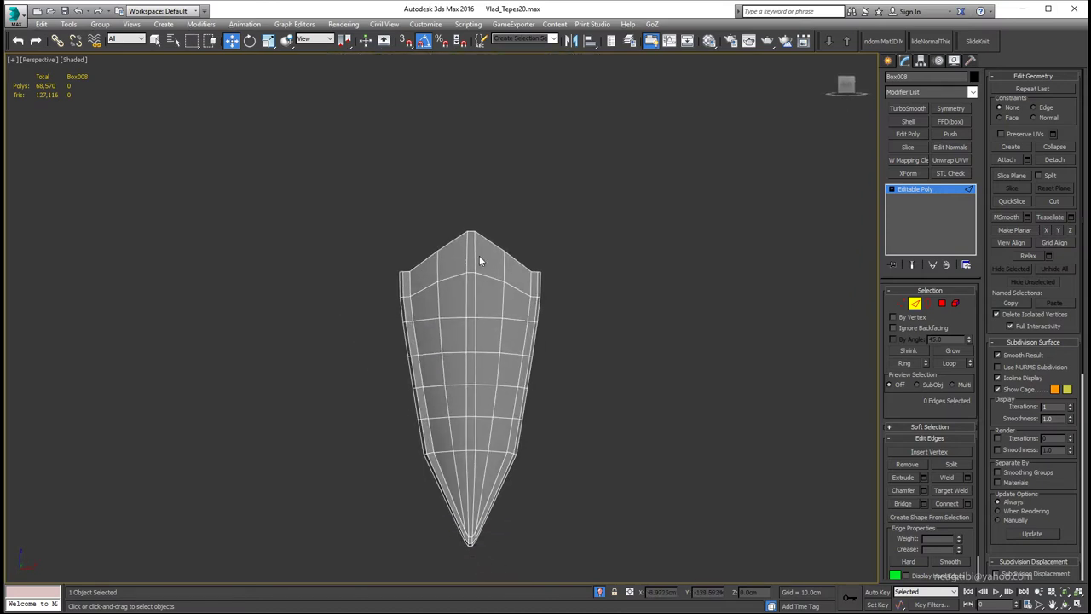
pyautogui.press('4')
pyautogui.click(470, 266)
# Scale the centre-column vertices along X to widen the chape's centre seam.
pyautogui.press('1')
pyautogui.press('r')
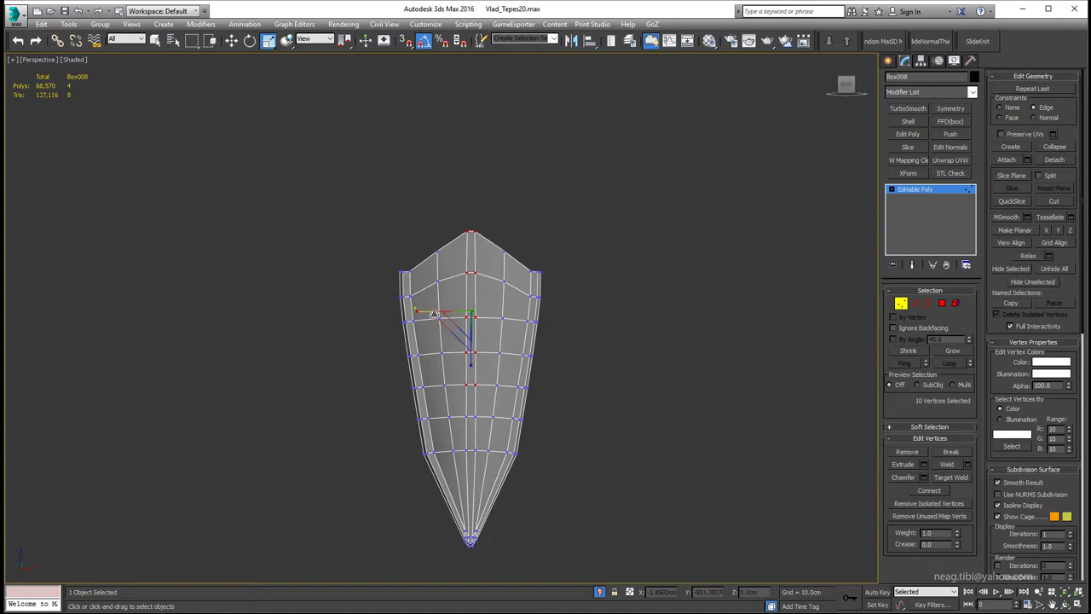
pyautogui.moveTo(434, 313); pyautogui.dragTo(391, 310)
pyautogui.click(466, 386)
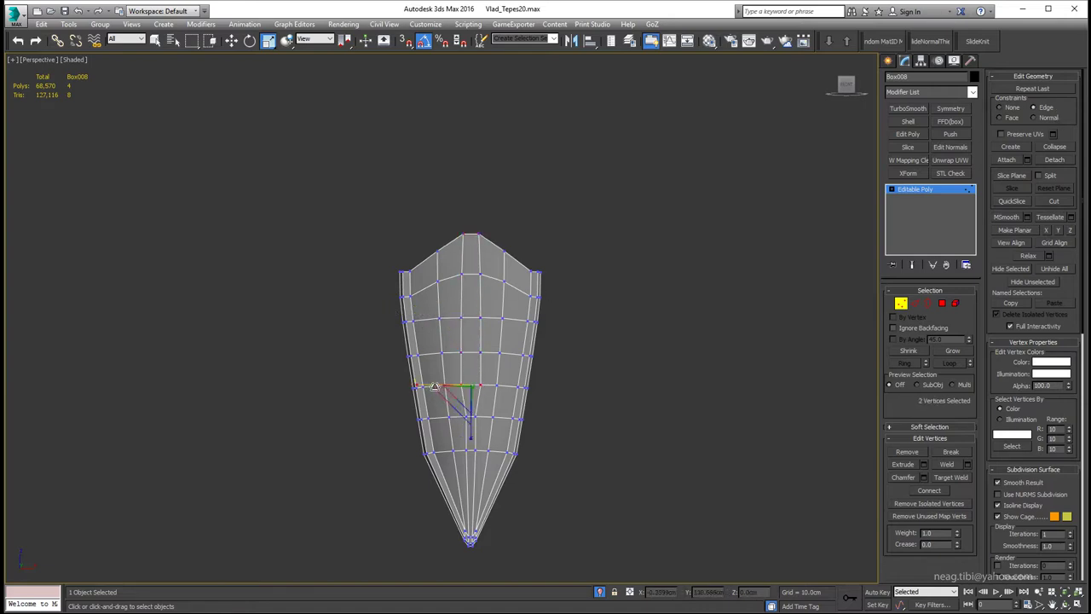
pyautogui.keyDown('alt'); pyautogui.moveTo(433, 295); pyautogui.dragTo(472, 467, button='middle'); pyautogui.keyUp('alt')
# Select the vertical edges near the tip plus a rim edge, and raise the loop slightly.
pyautogui.press('2')
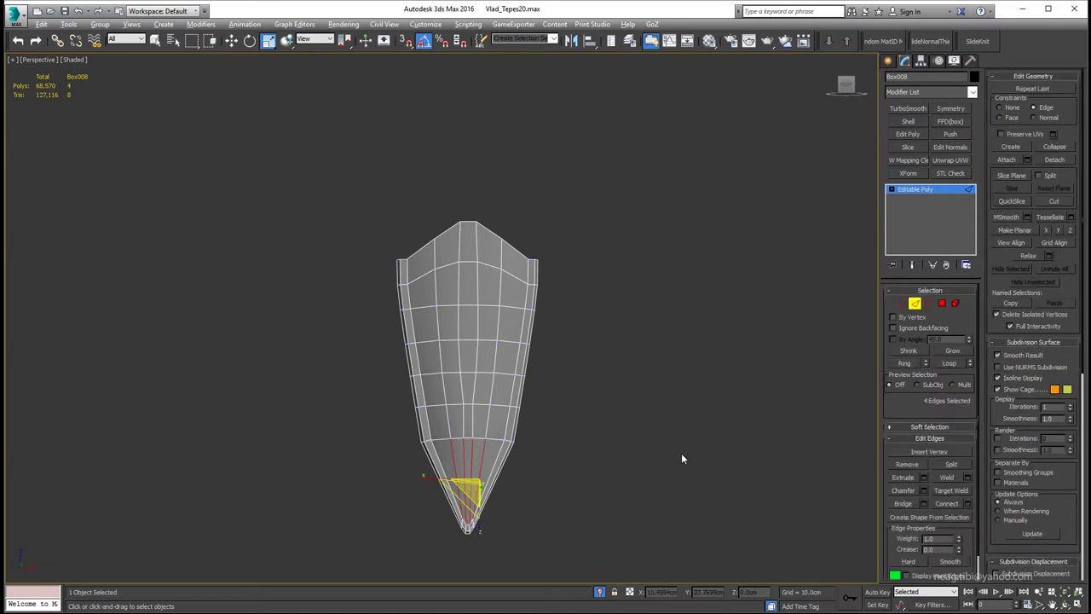
pyautogui.press('q')
pyautogui.moveTo(681, 452)
pyautogui.keyDown('alt'); pyautogui.mouseDown(button='middle')
pyautogui.moveTo(491, 512)
pyautogui.moveTo(512, 492)
pyautogui.mouseUp(button='middle'); pyautogui.keyUp('alt')
pyautogui.scroll(3, 512, 491)
pyautogui.scroll(-3, 503, 473)
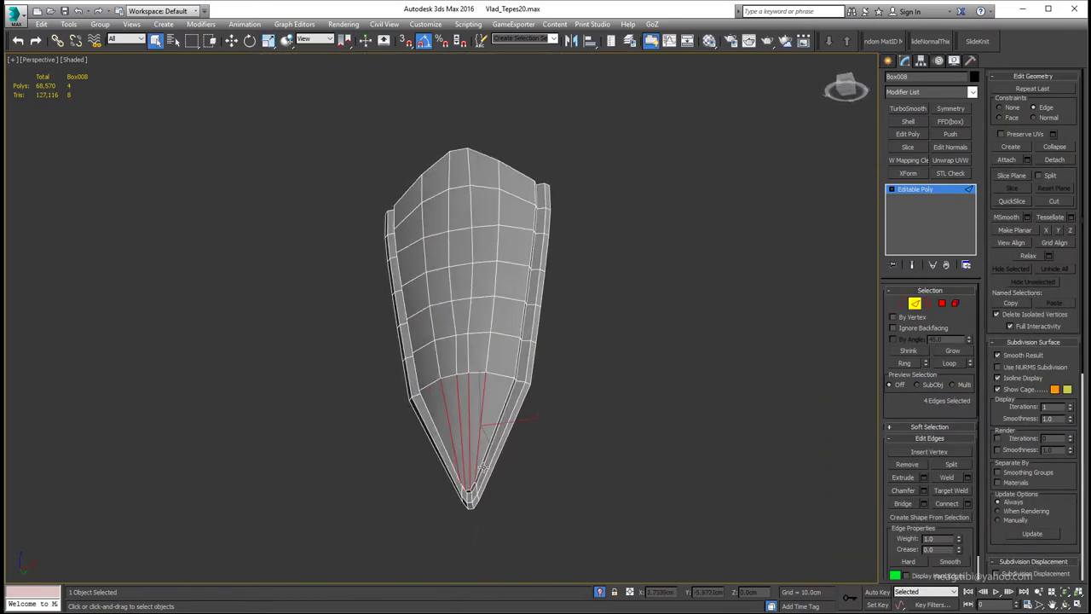
pyautogui.keyDown('ctrl'); pyautogui.click(500, 456); pyautogui.keyUp('ctrl')
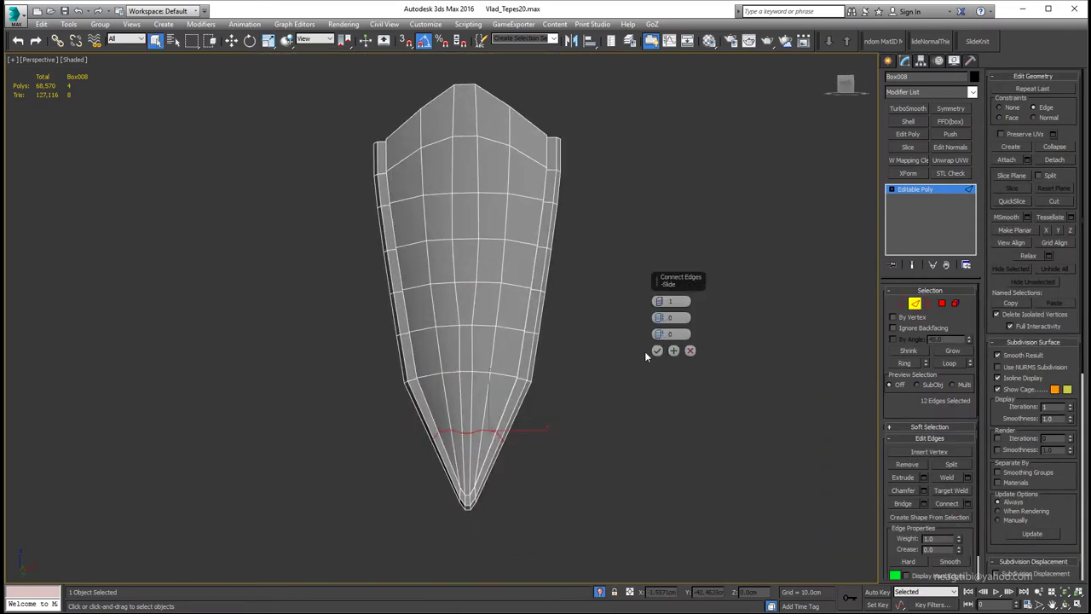
pyautogui.moveTo(511, 340)
pyautogui.keyDown('alt'); pyautogui.mouseDown(button='middle')
pyautogui.moveTo(426, 358)
pyautogui.moveTo(462, 412)
pyautogui.mouseUp(button='middle'); pyautogui.keyUp('alt')
pyautogui.press('w')
pyautogui.moveTo(467, 421); pyautogui.dragTo(467, 372)
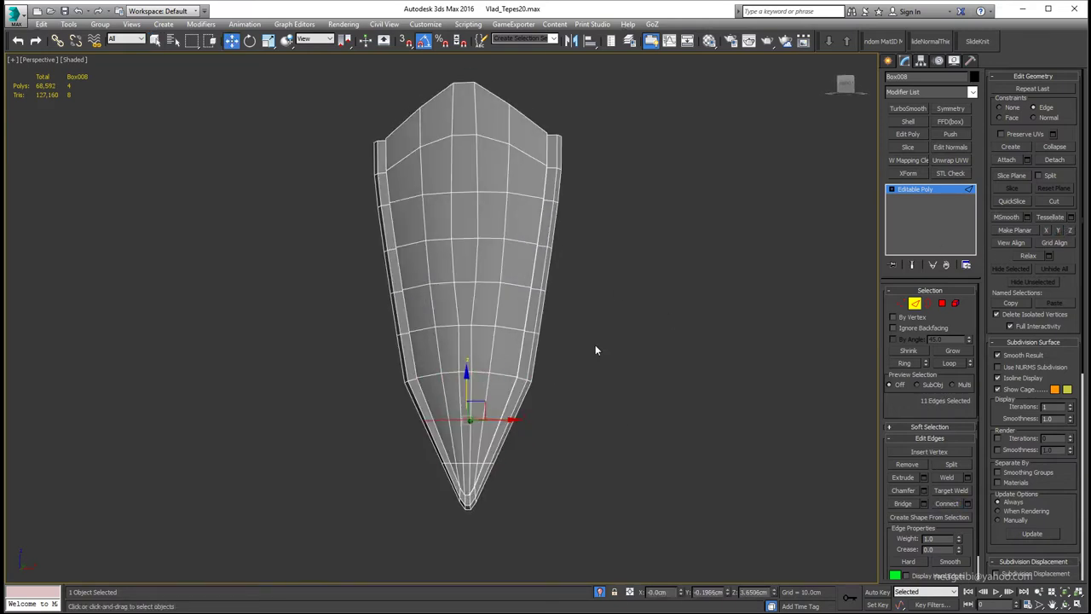
# Select the lower band's horizontal edge loop and slide it up the cone.
pyautogui.keyDown('alt'); pyautogui.moveTo(594, 350); pyautogui.dragTo(464, 392, button='middle'); pyautogui.keyUp('alt')
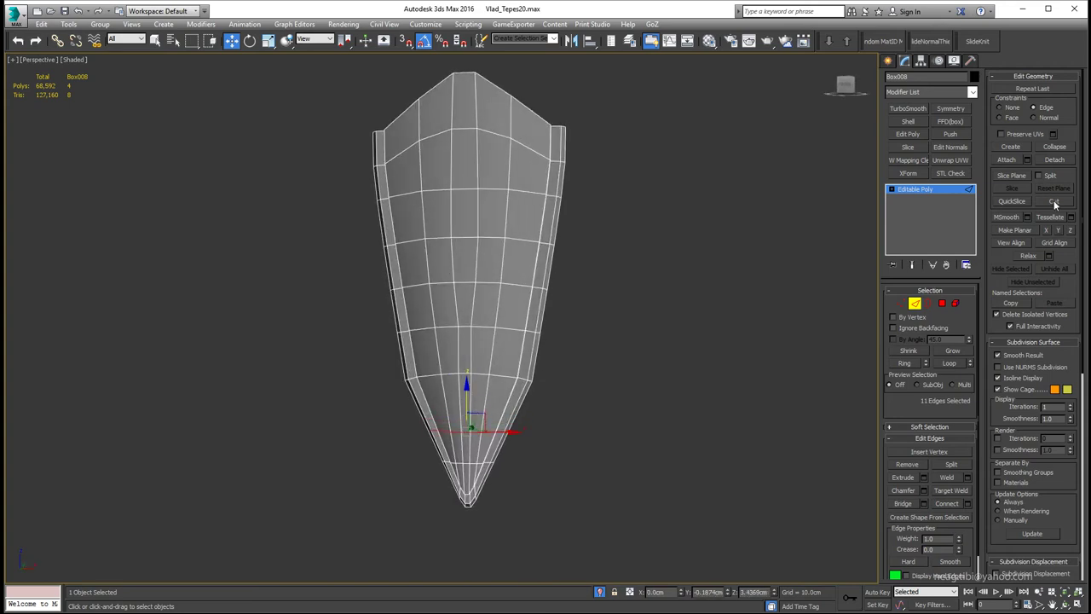
pyautogui.keyDown('shift'); pyautogui.click(504, 411); pyautogui.keyUp('shift')
pyautogui.click(956, 483)
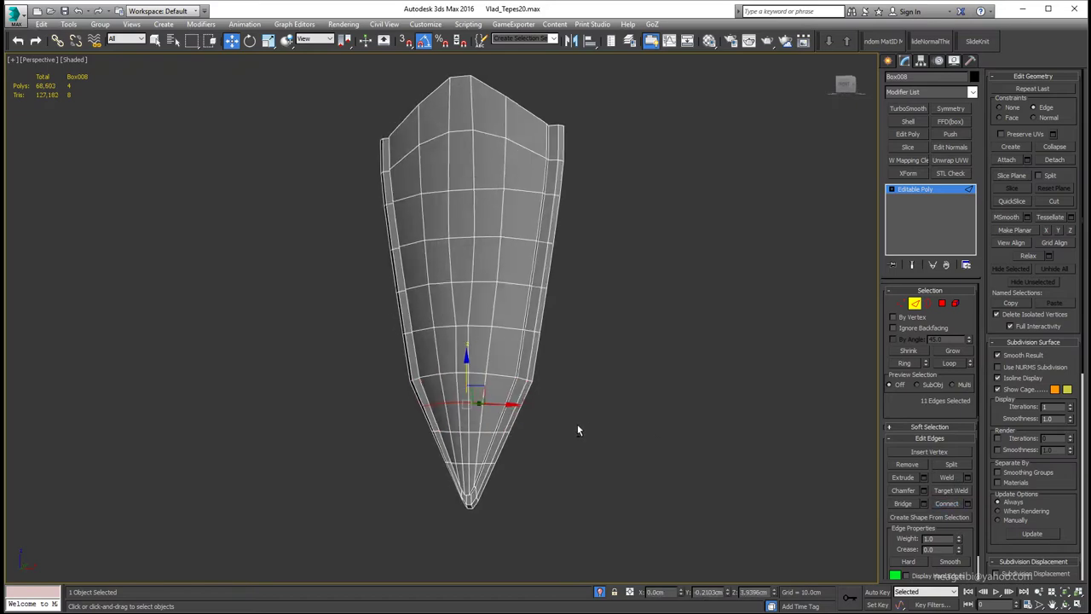
pyautogui.moveTo(577, 424)
pyautogui.keyDown('alt'); pyautogui.mouseDown(button='middle')
pyautogui.moveTo(451, 460)
pyautogui.moveTo(535, 395)
pyautogui.mouseUp(button='middle'); pyautogui.keyUp('alt')
pyautogui.hotkey('ctrl', 'z')
pyautogui.scroll(5, 478, 416)
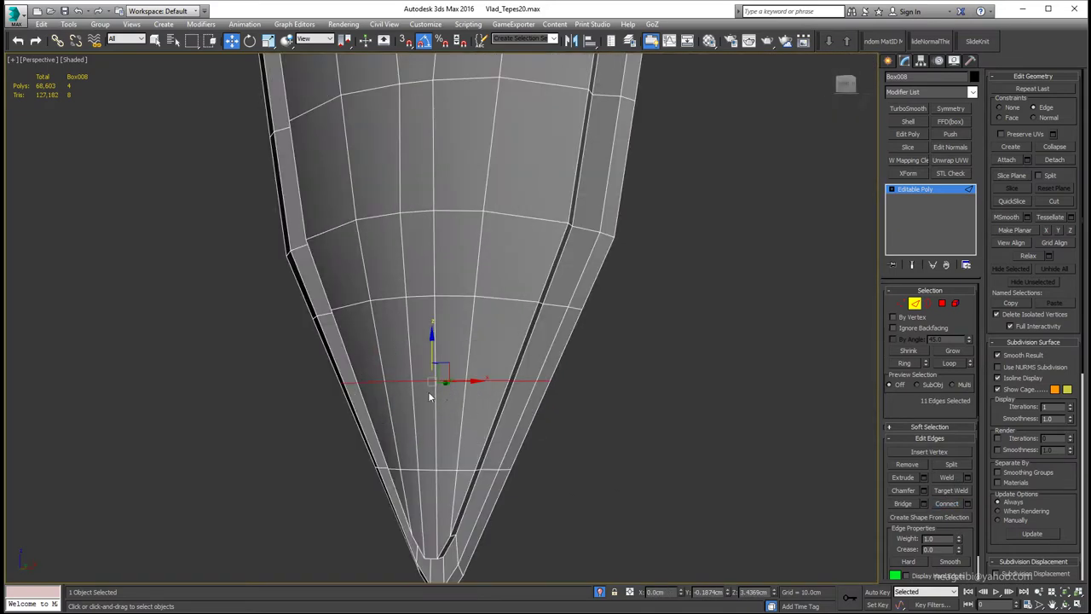
pyautogui.moveTo(440, 390); pyautogui.dragTo(450, 305)
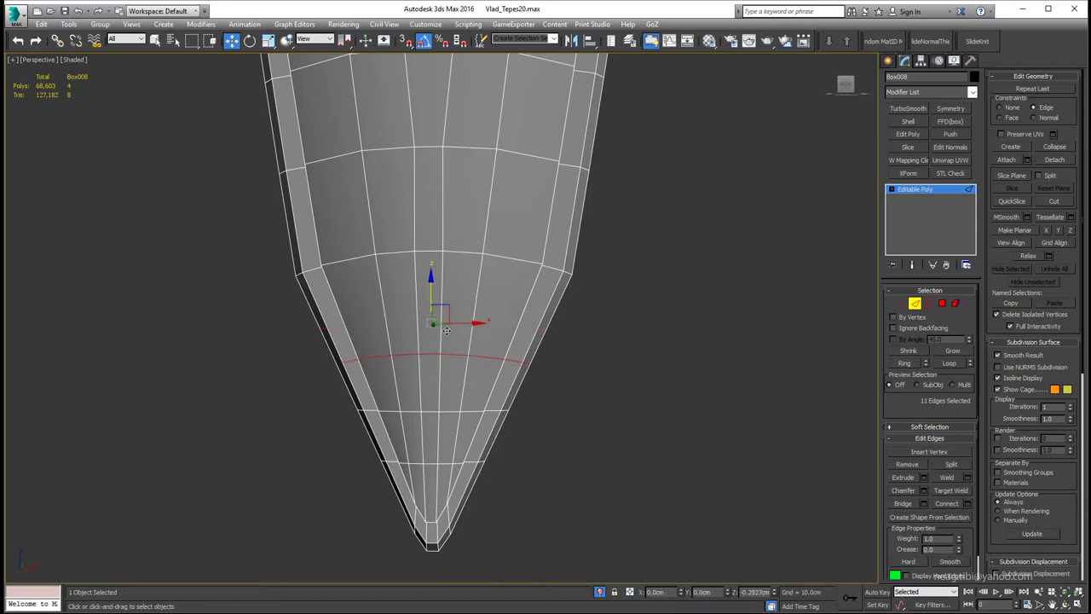
# Connect the ring of vertical edges above to add a new horizontal loop across that band.
pyautogui.click(470, 315)
pyautogui.keyDown('shift'); pyautogui.click(550, 322); pyautogui.keyUp('shift')
pyautogui.click(942, 503)
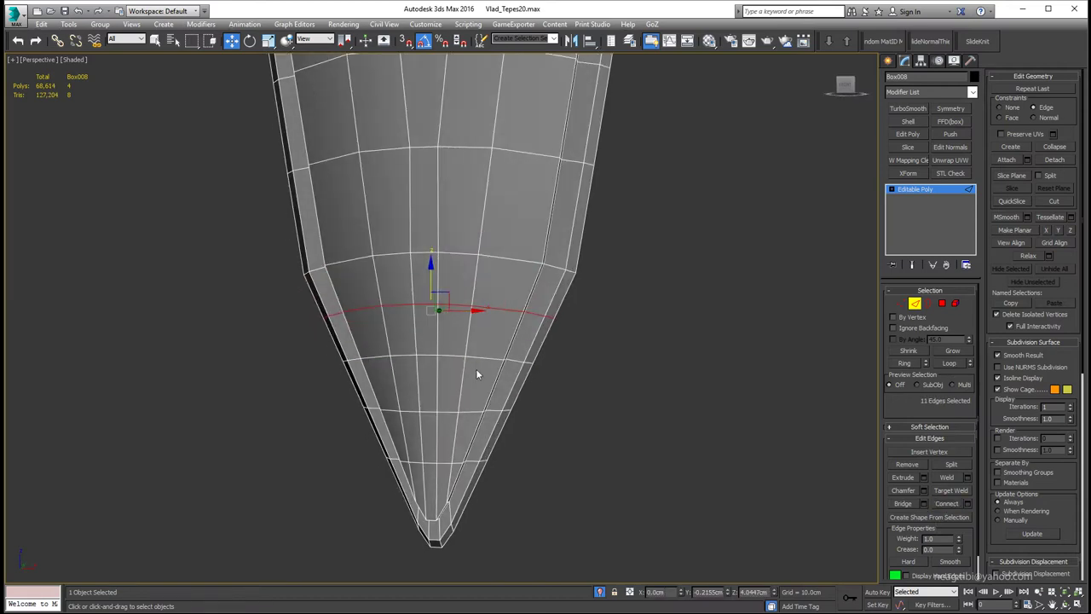
pyautogui.scroll(-2, 476, 369)
pyautogui.scroll(-5, 434, 323)
pyautogui.scroll(4, 474, 301)
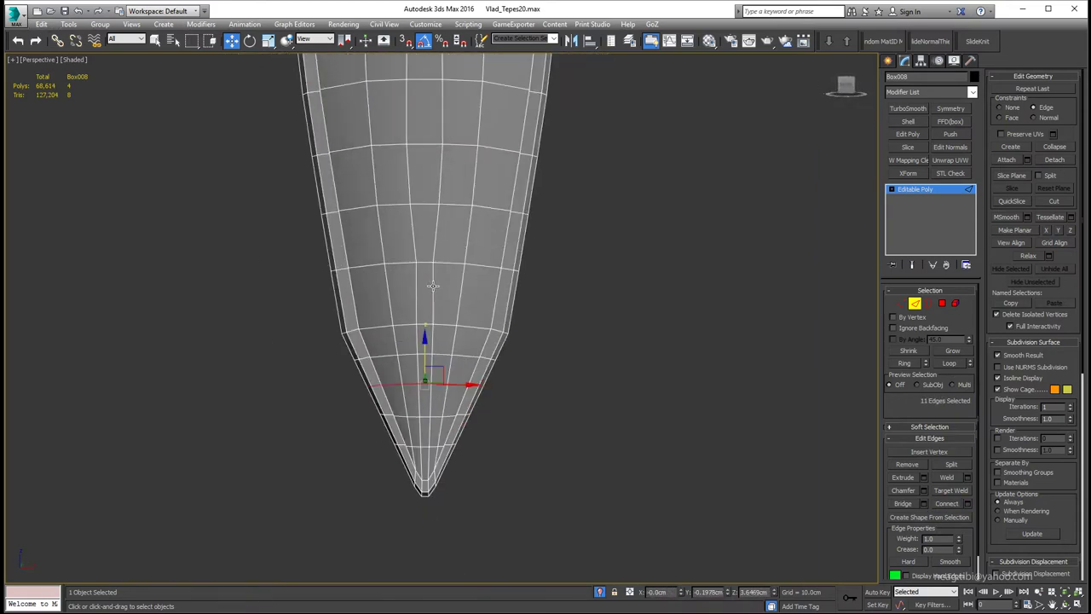
pyautogui.press('1')
pyautogui.press('r')
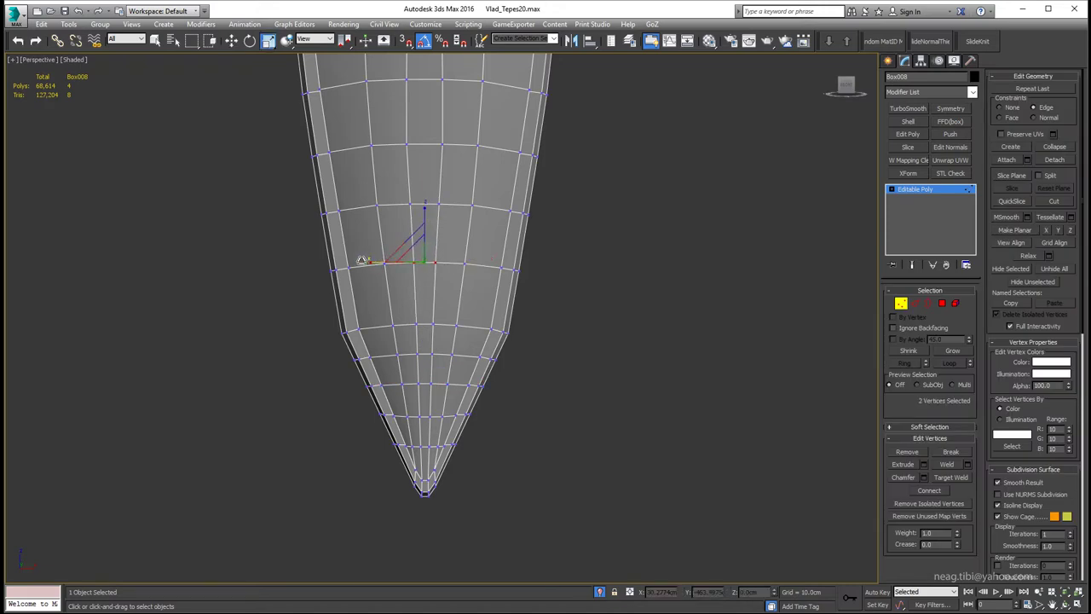
pyautogui.scroll(-3, 363, 260)
pyautogui.keyDown('alt'); pyautogui.moveTo(362, 260); pyautogui.dragTo(480, 288, button='middle'); pyautogui.keyUp('alt')
pyautogui.press('2')
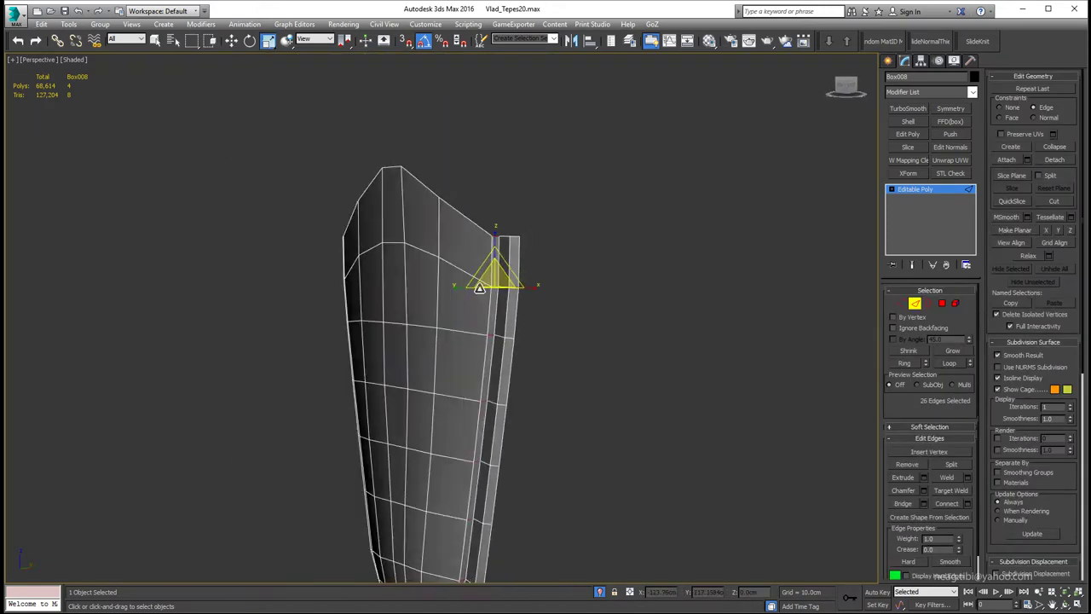
pyautogui.scroll(2, 480, 288)
# Connect the rim strip edges with Pinch 33, then add another connecting loop across the chape.
pyautogui.click(966, 503)
pyautogui.moveTo(658, 317); pyautogui.dragTo(684, 241)
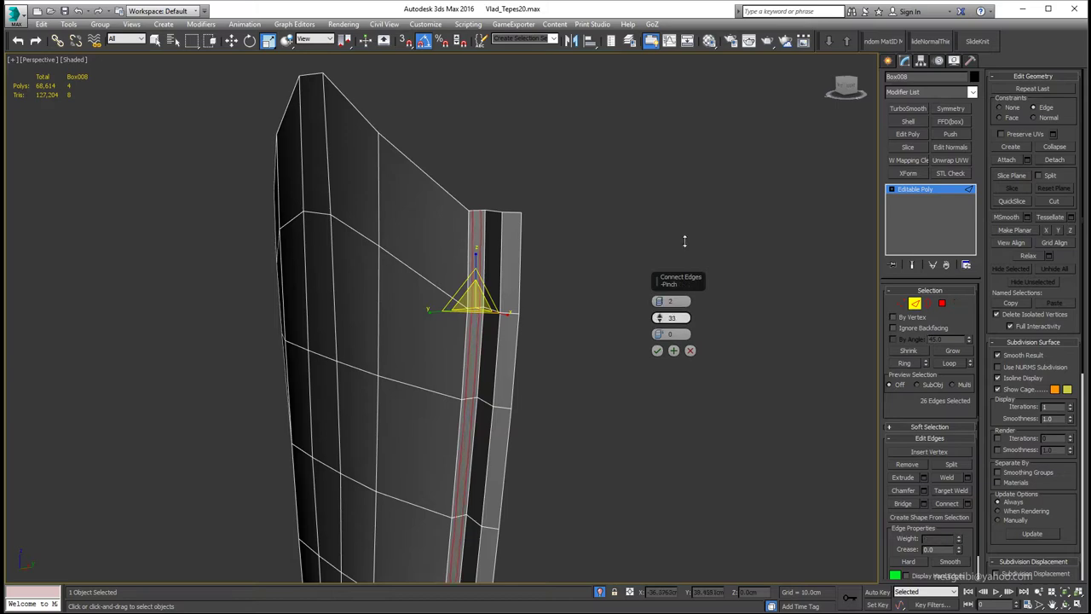
pyautogui.press('Return')
pyautogui.click(551, 294)
pyautogui.moveTo(455, 257)
pyautogui.keyDown('alt'); pyautogui.mouseDown(button='middle')
pyautogui.moveTo(546, 290)
pyautogui.moveTo(485, 293)
pyautogui.mouseUp(button='middle'); pyautogui.keyUp('alt')
pyautogui.click(966, 503)
pyautogui.click(656, 350)
pyautogui.scroll(5, 484, 292)
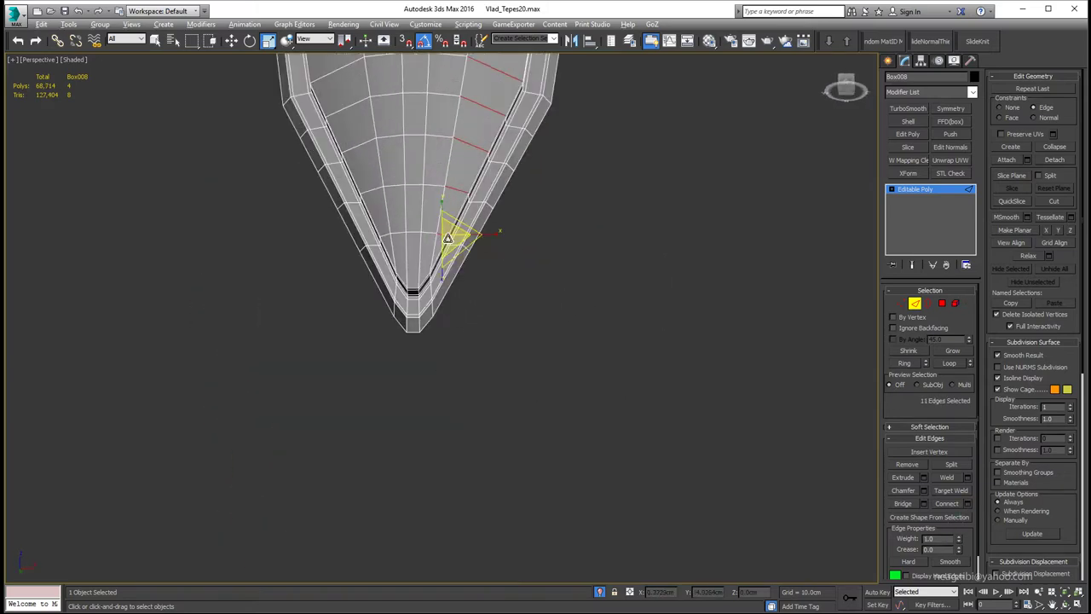
pyautogui.moveTo(439, 244)
pyautogui.mouseDown(button='middle')
pyautogui.moveTo(455, 391)
pyautogui.moveTo(452, 357)
pyautogui.moveTo(509, 451)
pyautogui.mouseUp(button='middle')
pyautogui.press('1')
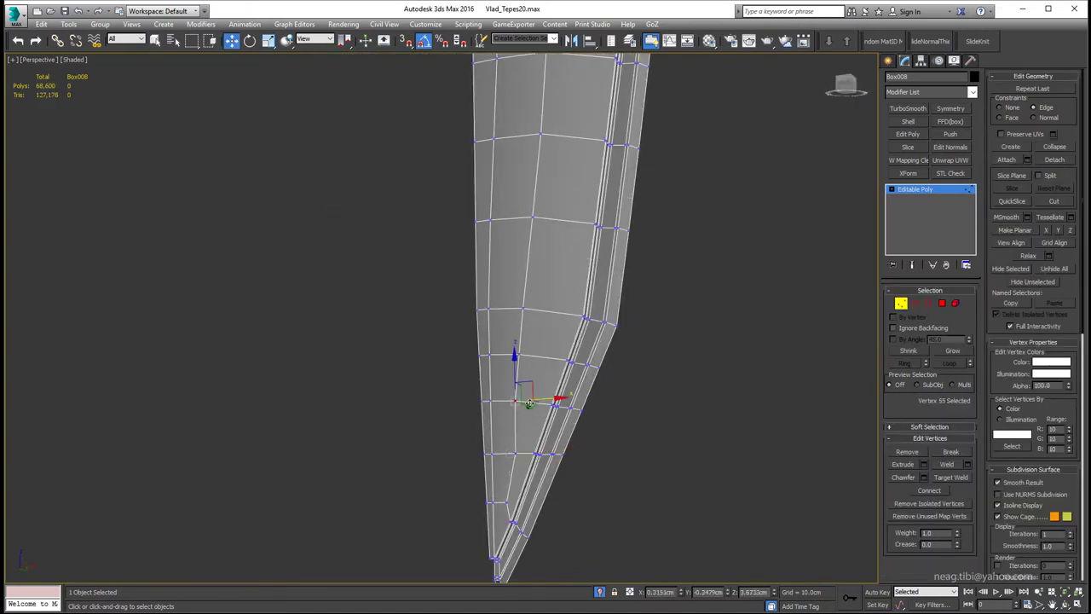
pyautogui.moveTo(553, 348)
pyautogui.keyDown('alt'); pyautogui.mouseDown(button='middle')
pyautogui.moveTo(518, 352)
pyautogui.moveTo(509, 322)
pyautogui.moveTo(498, 334)
pyautogui.mouseUp(button='middle'); pyautogui.keyUp('alt')
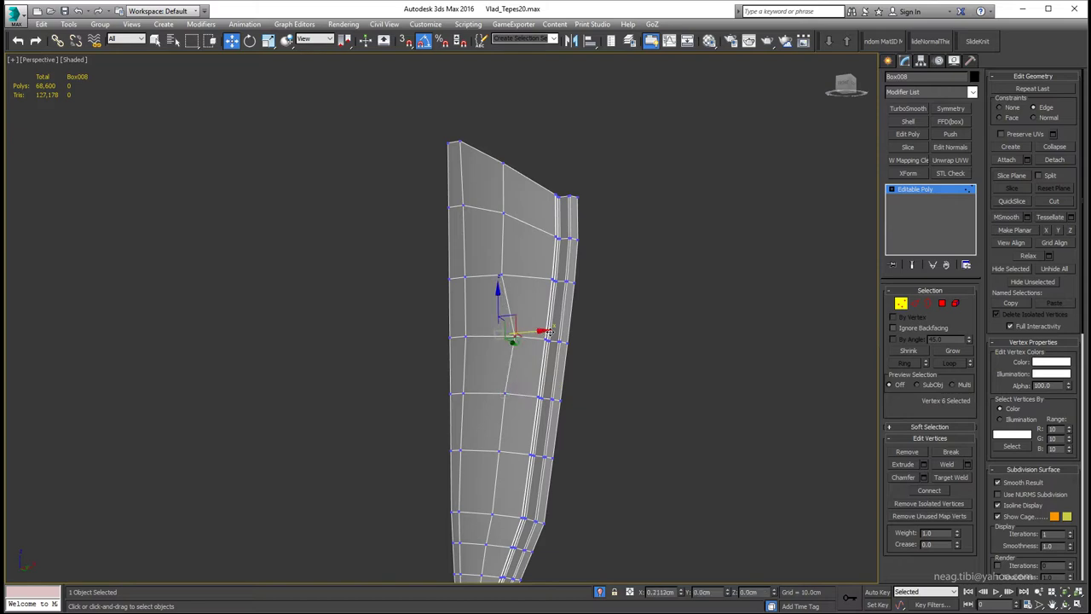
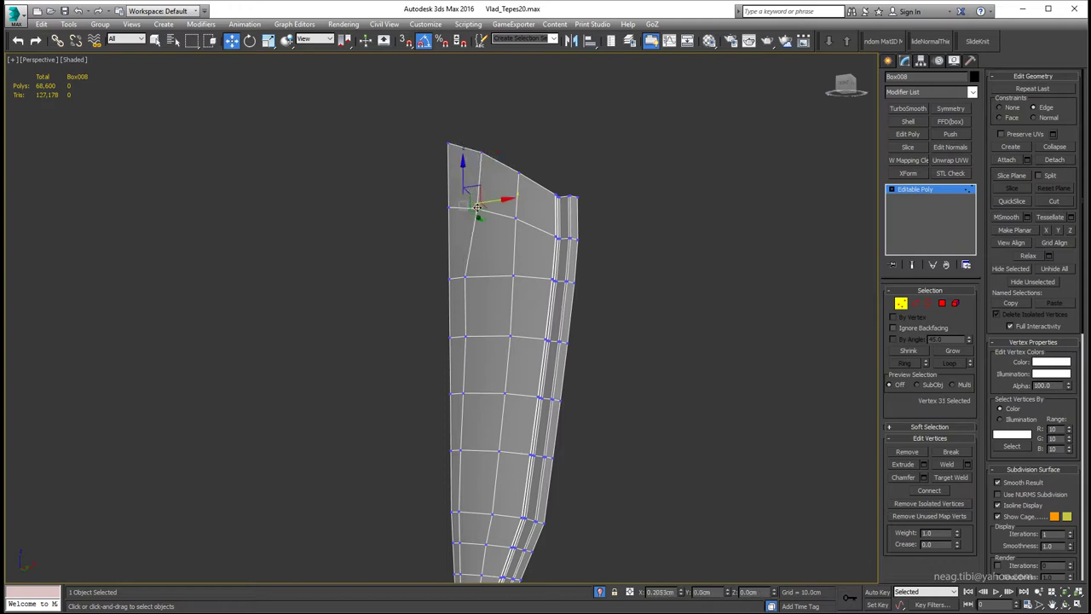
# Add a horizontal edge loop across the tapered blade piece with Connect.
pyautogui.keyDown('alt'); pyautogui.moveTo(477, 281); pyautogui.dragTo(466, 267, button='middle'); pyautogui.keyUp('alt')
pyautogui.click(473, 320)
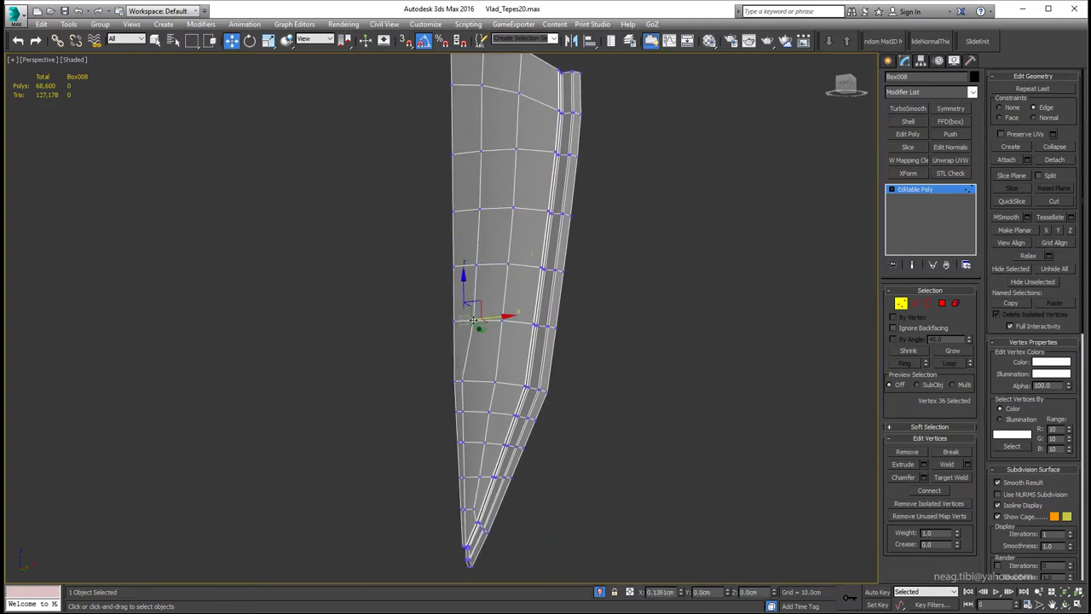
pyautogui.click(468, 378)
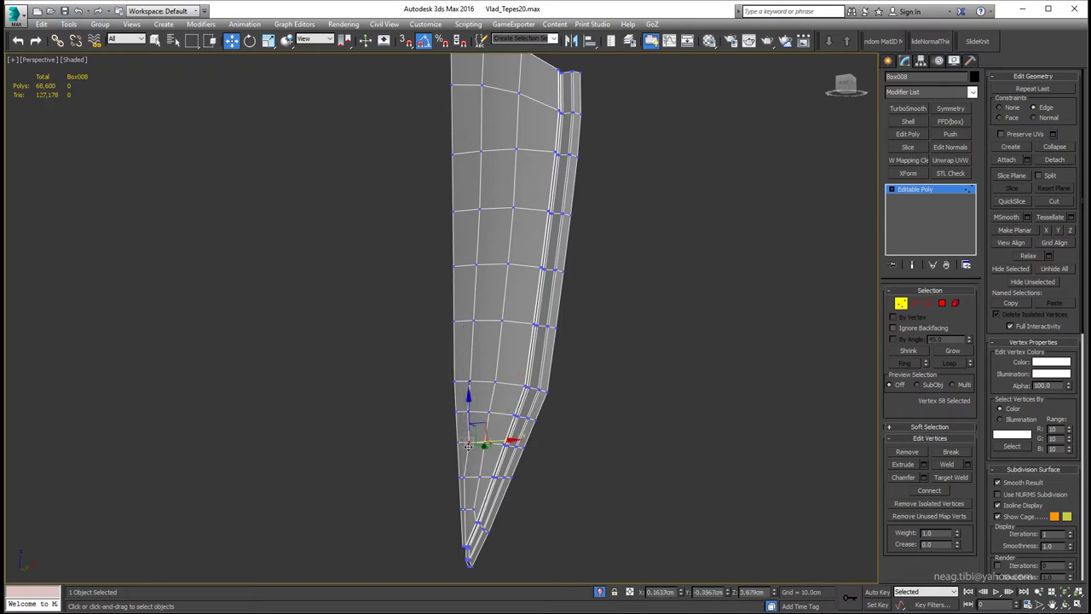
pyautogui.scroll(2, 466, 477)
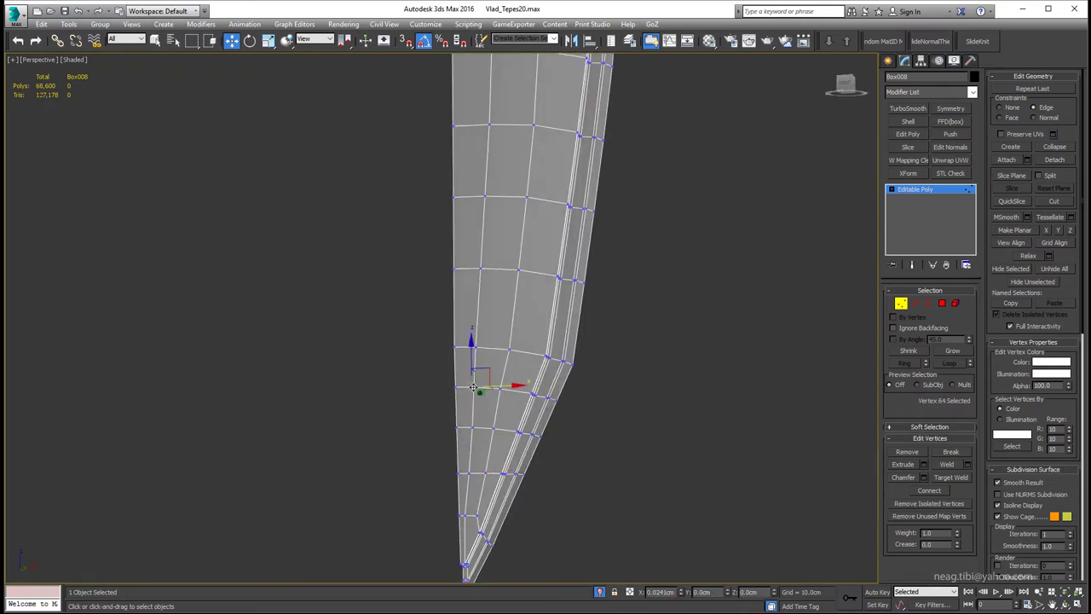
pyautogui.press('2')
pyautogui.click(939, 504)
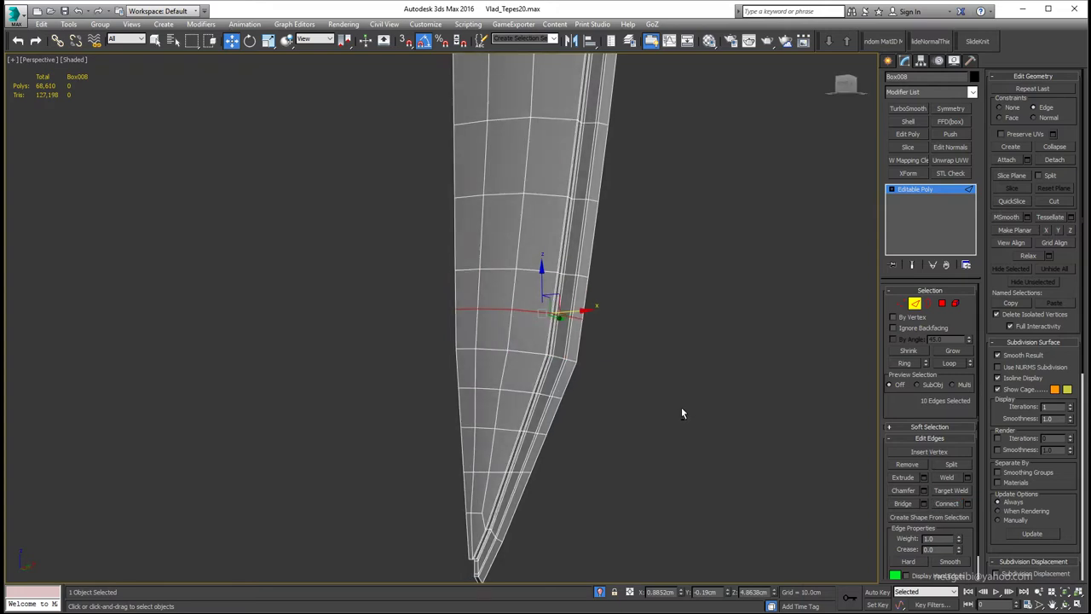
# Add another edge loop, then select and delete the unwanted one.
pyautogui.keyDown('alt'); pyautogui.moveTo(681, 406); pyautogui.dragTo(648, 400, button='middle'); pyautogui.keyUp('alt')
pyautogui.keyDown('alt'); pyautogui.moveTo(558, 299); pyautogui.dragTo(577, 241, button='middle'); pyautogui.keyUp('alt')
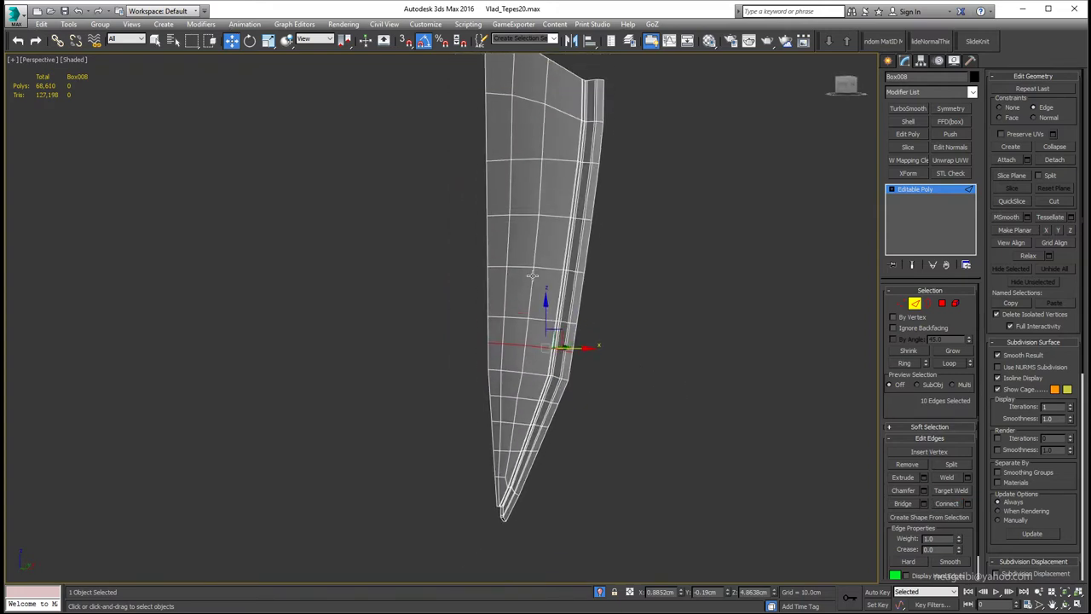
pyautogui.hotkey('ctrl', 'shift', 'e')
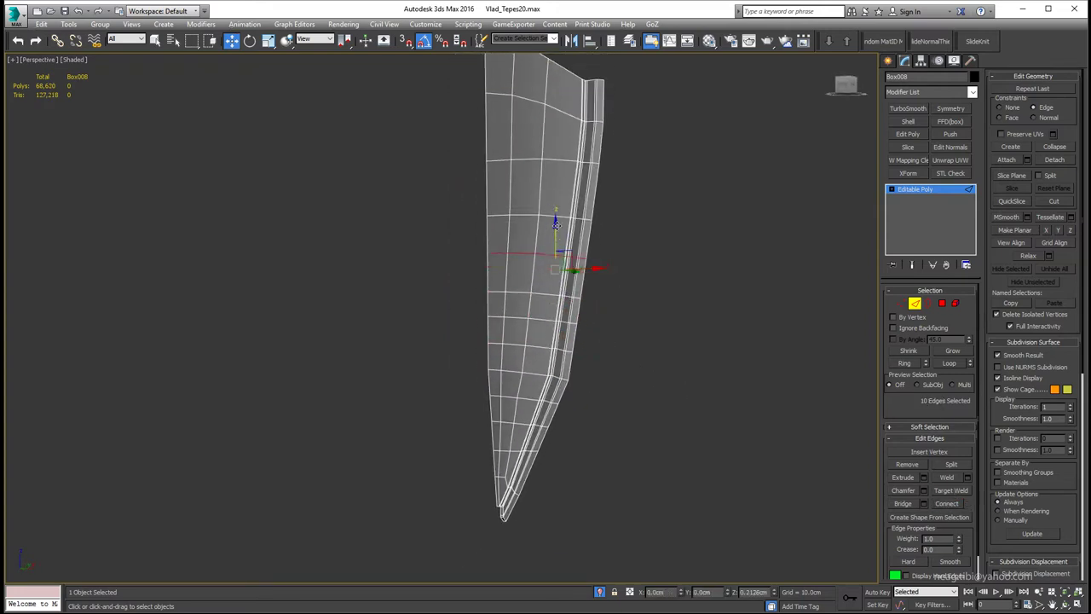
pyautogui.click(540, 295)
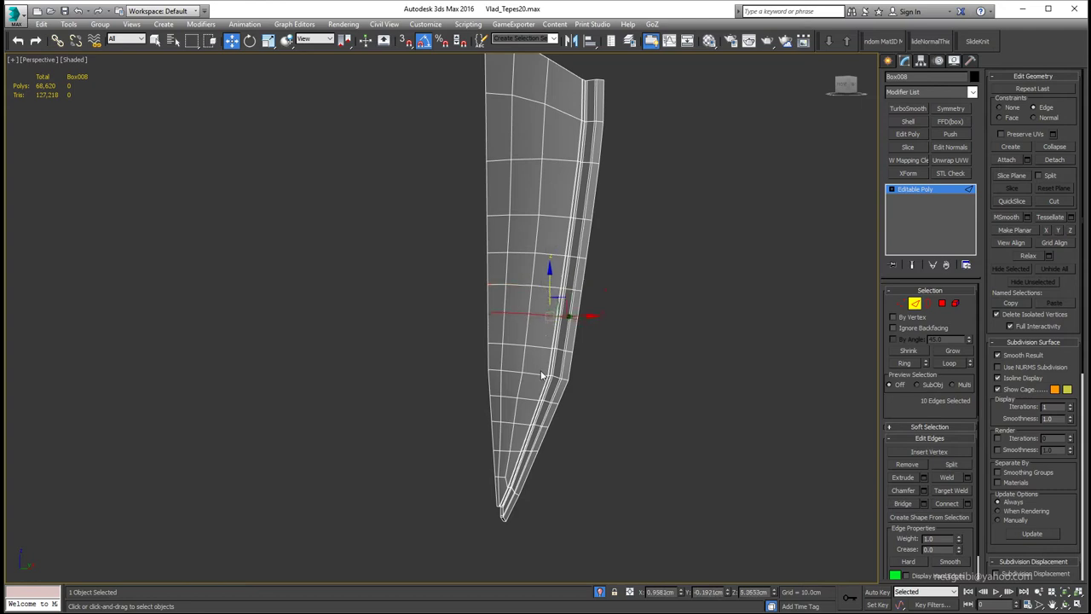
pyautogui.press('BackSpace')
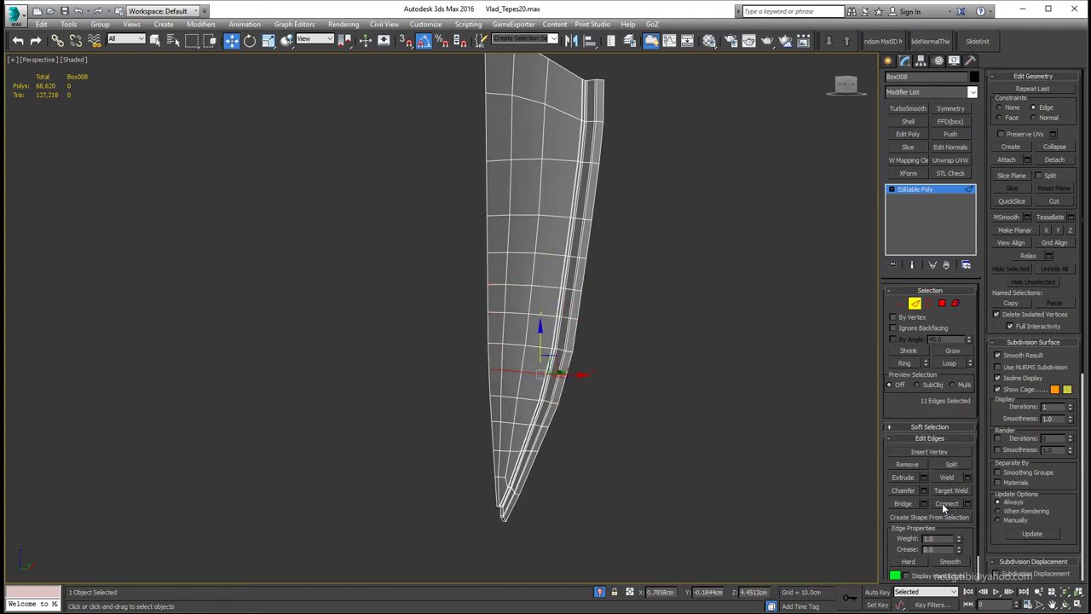
# Insert two more edge loops and slide the new one down the blade.
pyautogui.moveTo(472, 304)
pyautogui.keyDown('alt'); pyautogui.mouseDown(button='middle')
pyautogui.moveTo(740, 372)
pyautogui.moveTo(554, 233)
pyautogui.mouseUp(button='middle'); pyautogui.keyUp('alt')
pyautogui.hotkey('ctrl', 'shift', 'e')
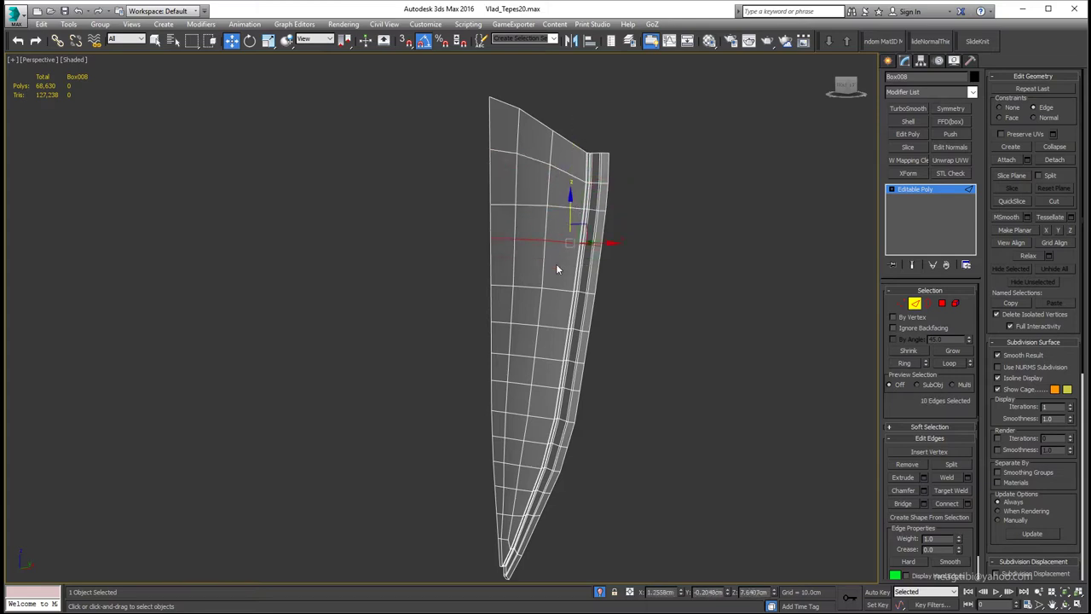
pyautogui.click(945, 503)
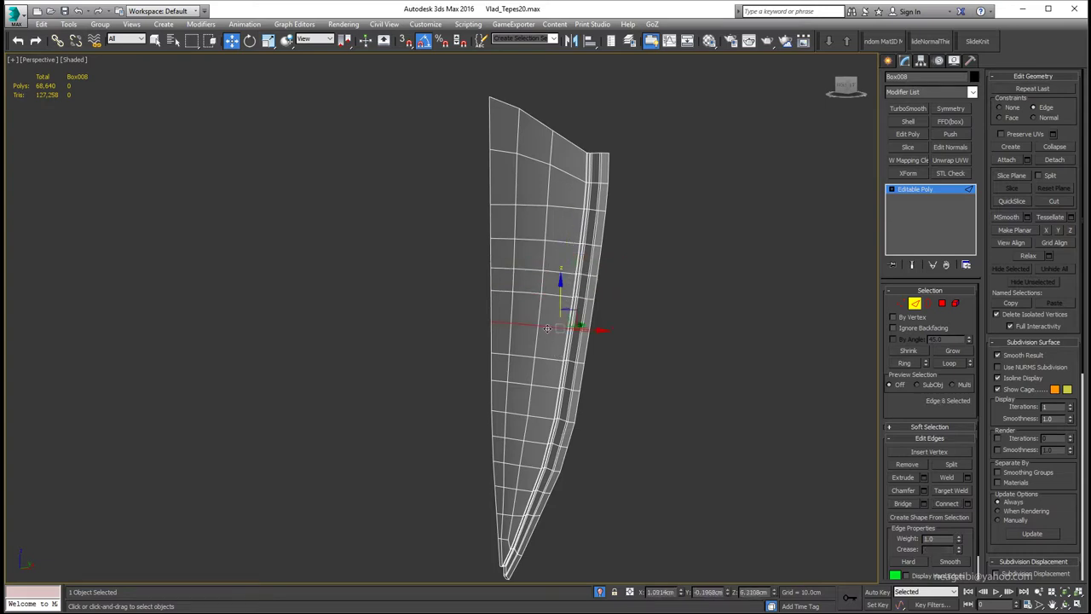
pyautogui.moveTo(567, 247); pyautogui.dragTo(561, 299)
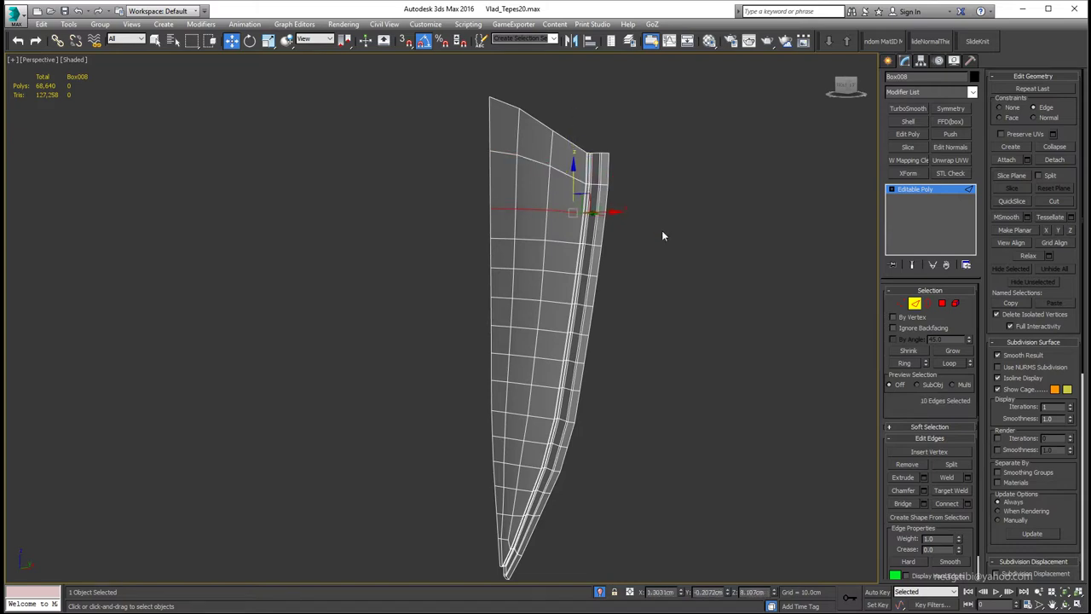
pyautogui.moveTo(662, 236)
pyautogui.keyDown('alt'); pyautogui.mouseDown(button='middle')
pyautogui.moveTo(473, 258)
pyautogui.moveTo(569, 272)
pyautogui.mouseUp(button='middle'); pyautogui.keyUp('alt')
# Add a Symmetry modifier to mirror the blade half mesh.
pyautogui.press('6')
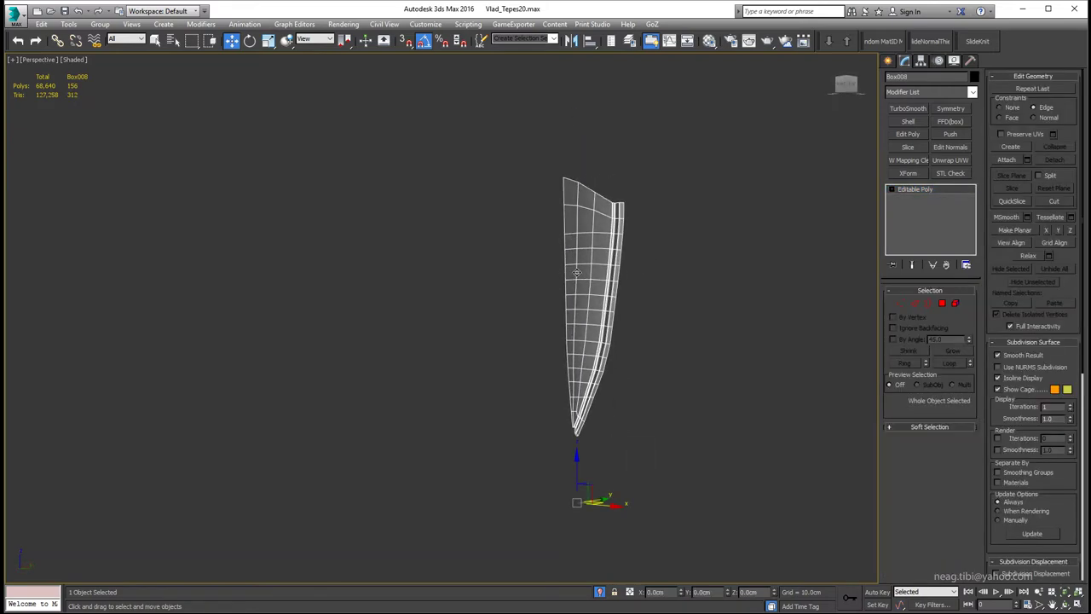
pyautogui.press('2')
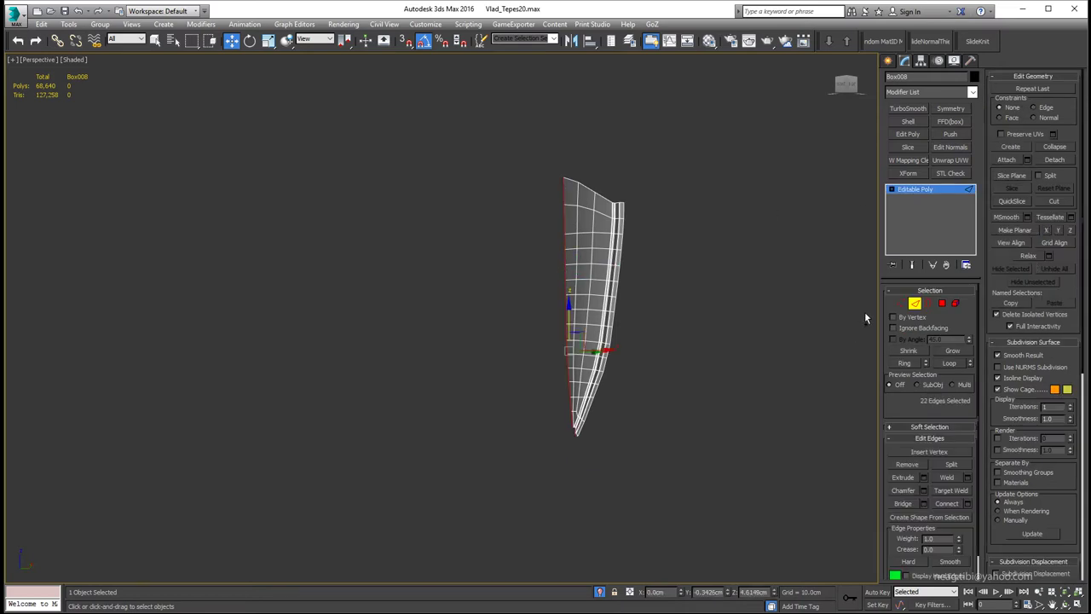
pyautogui.keyDown('alt'); pyautogui.moveTo(672, 571); pyautogui.dragTo(750, 511, button='middle'); pyautogui.keyUp('alt')
pyautogui.press('6')
pyautogui.click(950, 109)
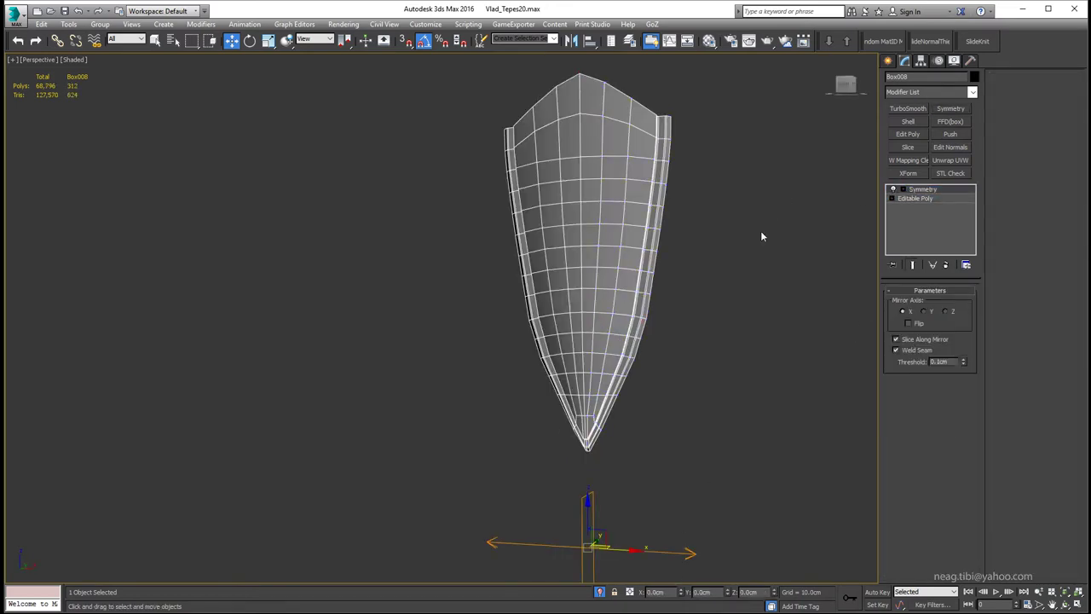
pyautogui.scroll(4, 574, 490)
pyautogui.scroll(-4, 631, 392)
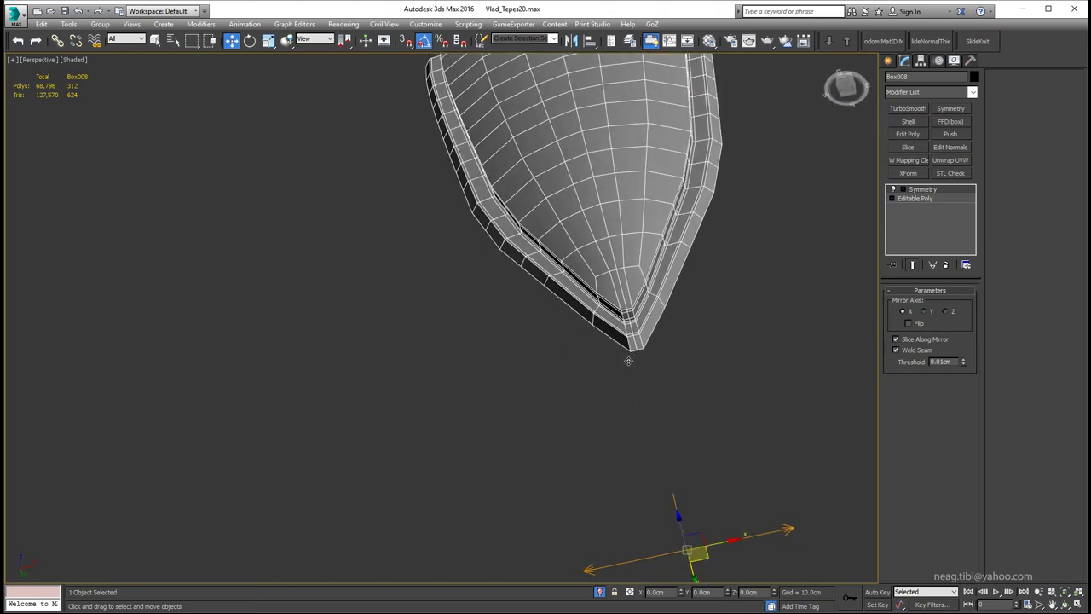
pyautogui.moveTo(630, 392)
pyautogui.keyDown('alt'); pyautogui.mouseDown(button='middle')
pyautogui.moveTo(484, 480)
pyautogui.moveTo(545, 477)
pyautogui.mouseUp(button='middle'); pyautogui.keyUp('alt')
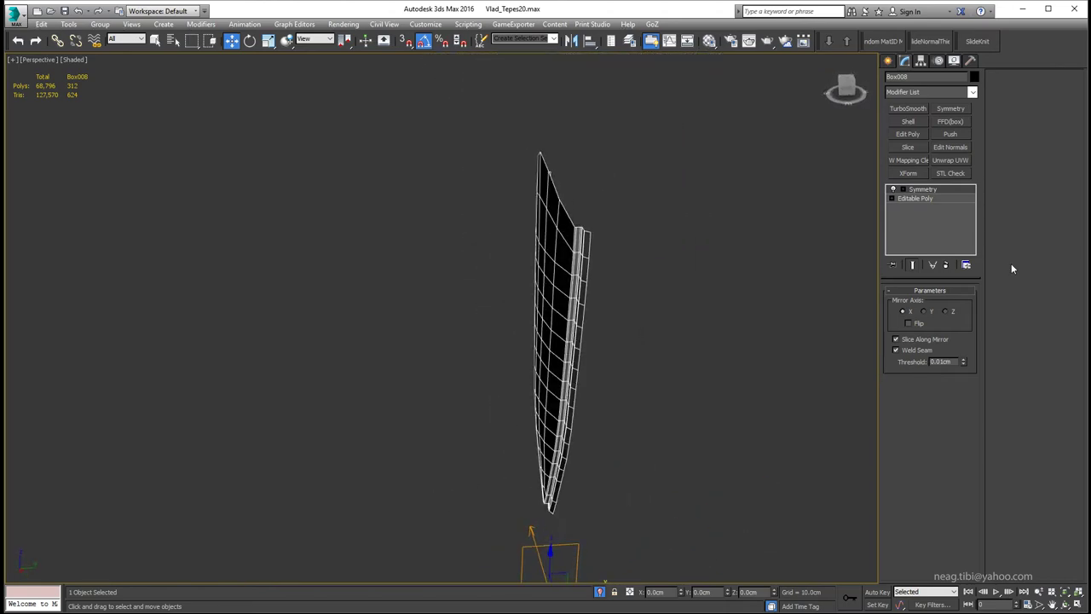
# Add a second Symmetry on the Z axis with a 0.01cm weld threshold.
pyautogui.click(934, 311)
pyautogui.click(908, 323)
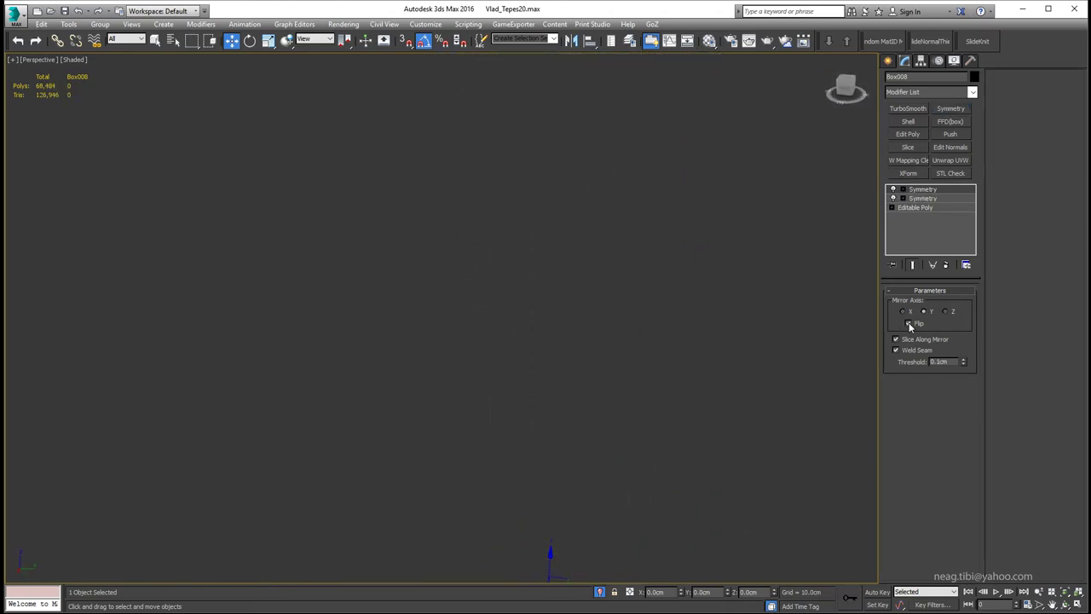
pyautogui.click(908, 323)
pyautogui.click(944, 311)
pyautogui.click(963, 364)
# Inspect the mirrored sheath tip from several angles and expose the Symmetry mirror gizmo.
pyautogui.moveTo(648, 409)
pyautogui.keyDown('alt'); pyautogui.mouseDown(button='middle')
pyautogui.moveTo(585, 578)
pyautogui.moveTo(511, 324)
pyautogui.moveTo(594, 350)
pyautogui.moveTo(665, 299)
pyautogui.moveTo(769, 352)
pyautogui.moveTo(516, 301)
pyautogui.moveTo(520, 287)
pyautogui.moveTo(740, 275)
pyautogui.moveTo(725, 276)
pyautogui.mouseUp(button='middle'); pyautogui.keyUp('alt')
pyautogui.scroll(-3, 724, 276)
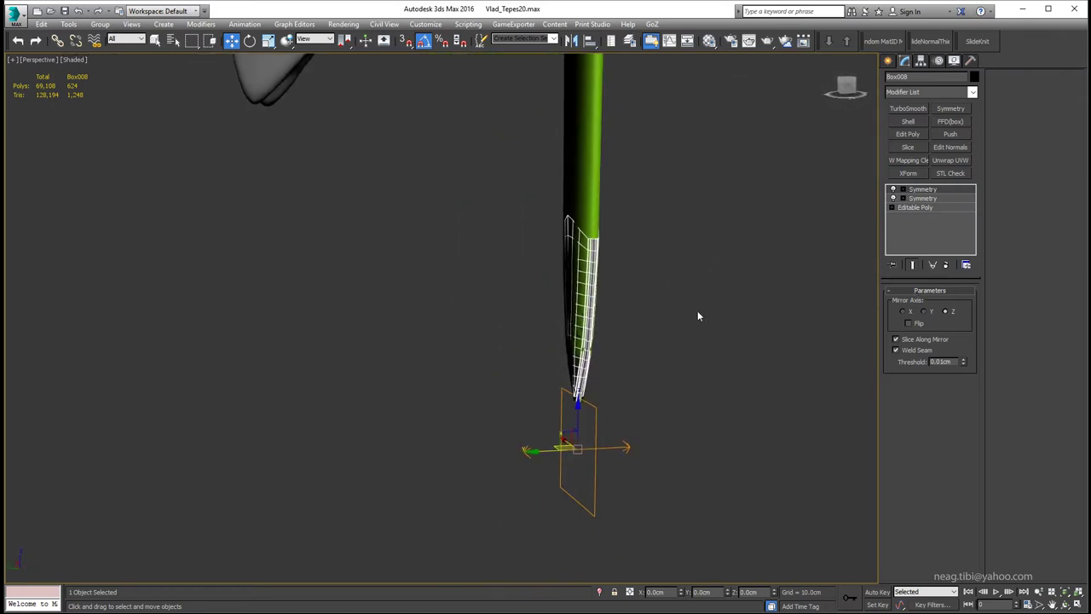
pyautogui.keyDown('alt'); pyautogui.moveTo(566, 404); pyautogui.dragTo(536, 456, button='middle'); pyautogui.keyUp('alt')
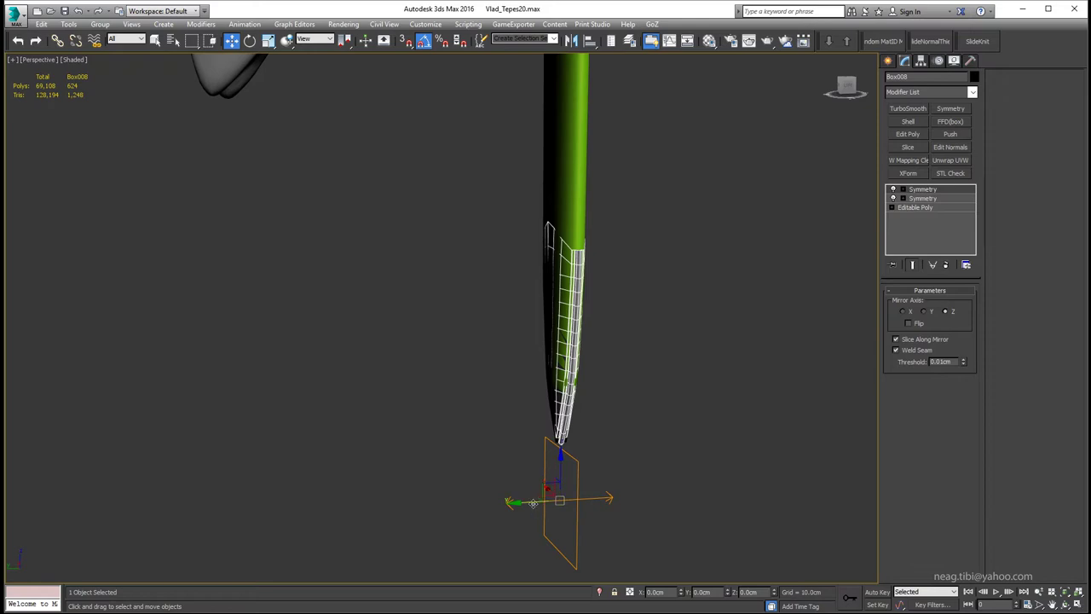
pyautogui.moveTo(532, 503)
pyautogui.keyDown('alt'); pyautogui.mouseDown(button='middle')
pyautogui.moveTo(686, 411)
pyautogui.moveTo(550, 525)
pyautogui.mouseUp(button='middle'); pyautogui.keyUp('alt')
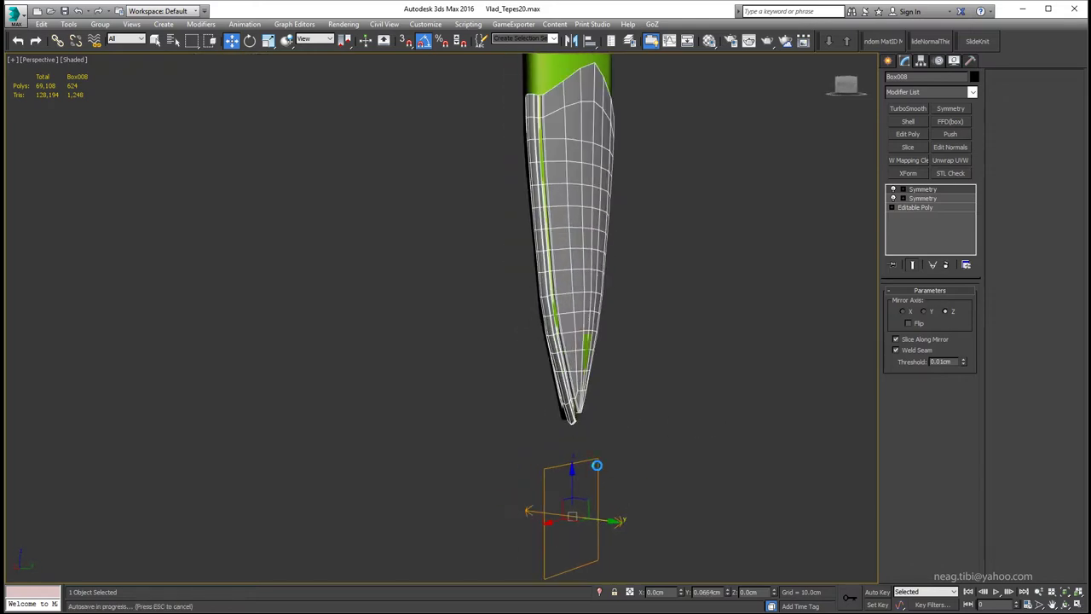
pyautogui.moveTo(597, 466)
pyautogui.keyDown('alt'); pyautogui.mouseDown(button='middle')
pyautogui.moveTo(591, 408)
pyautogui.moveTo(404, 411)
pyautogui.moveTo(358, 396)
pyautogui.moveTo(516, 354)
pyautogui.mouseUp(button='middle'); pyautogui.keyUp('alt')
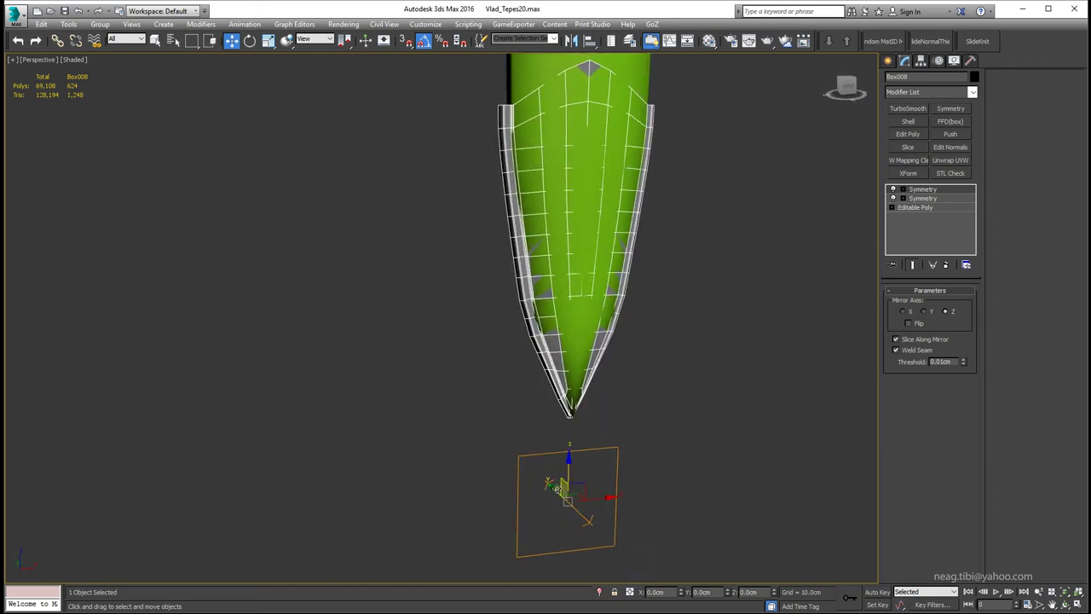
pyautogui.moveTo(555, 487)
pyautogui.keyDown('alt'); pyautogui.mouseDown(button='middle')
pyautogui.moveTo(639, 469)
pyautogui.moveTo(767, 340)
pyautogui.mouseUp(button='middle'); pyautogui.keyUp('alt')
pyautogui.press('1')
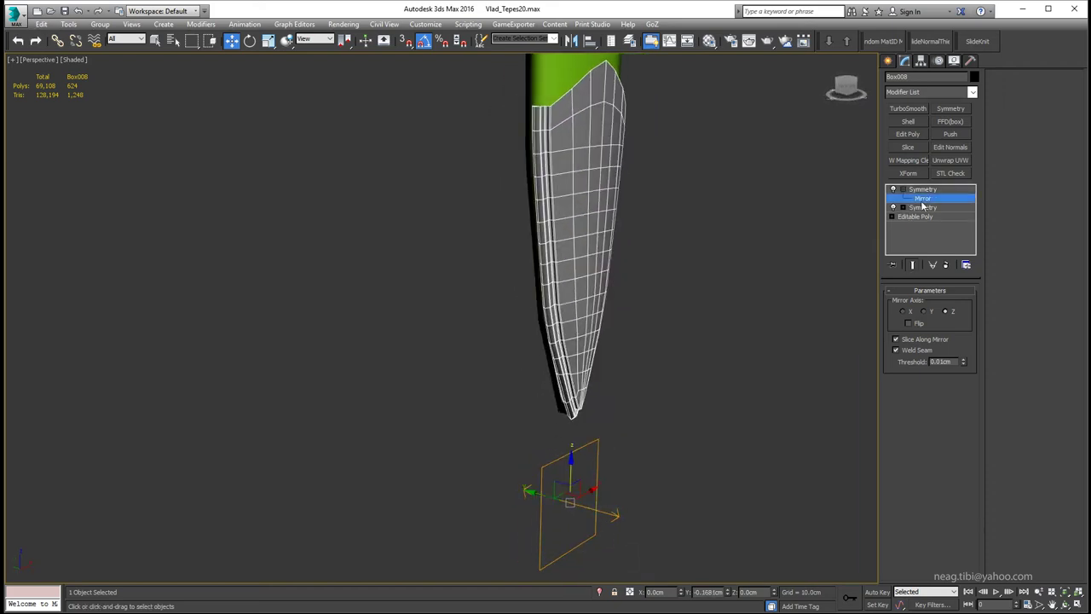
pyautogui.moveTo(703, 603)
pyautogui.keyDown('alt'); pyautogui.mouseDown(button='middle')
pyautogui.moveTo(616, 353)
pyautogui.moveTo(638, 382)
pyautogui.moveTo(642, 353)
pyautogui.moveTo(512, 341)
pyautogui.mouseUp(button='middle'); pyautogui.keyUp('alt')
# Add an Edit Poly modifier and select the seam edge loop.
pyautogui.click(924, 132)
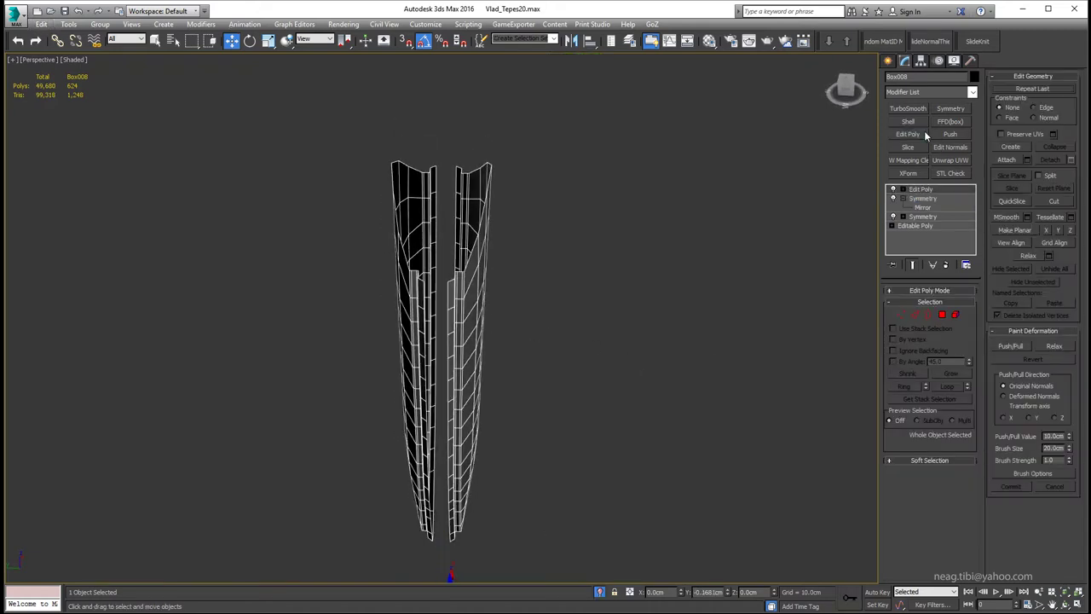
pyautogui.press('2')
pyautogui.press('q')
pyautogui.doubleClick(423, 292)
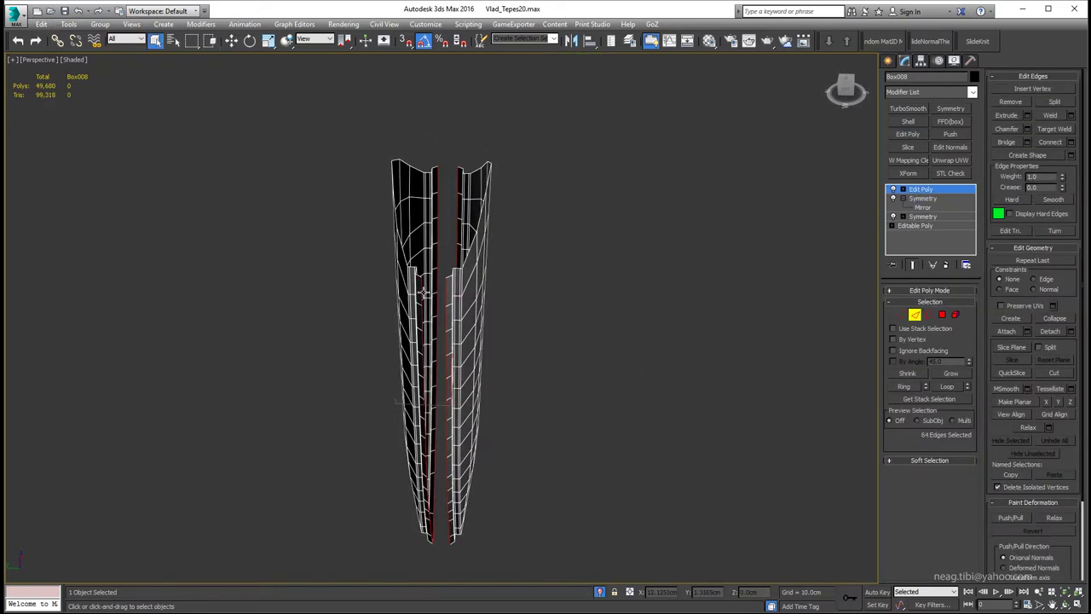
# Trim the selection to the top edges and delete the flat top faces.
pyautogui.moveTo(622, 294)
pyautogui.keyDown('alt'); pyautogui.mouseDown(button='middle')
pyautogui.moveTo(543, 294)
pyautogui.moveTo(489, 365)
pyautogui.moveTo(607, 195)
pyautogui.mouseUp(button='middle'); pyautogui.keyUp('alt')
pyautogui.scroll(3, 607, 196)
pyautogui.moveTo(532, 235)
pyautogui.keyDown('alt'); pyautogui.mouseDown(button='middle')
pyautogui.moveTo(584, 309)
pyautogui.moveTo(540, 312)
pyautogui.moveTo(519, 253)
pyautogui.moveTo(487, 307)
pyautogui.moveTo(512, 355)
pyautogui.mouseUp(button='middle'); pyautogui.keyUp('alt')
pyautogui.scroll(3, 486, 307)
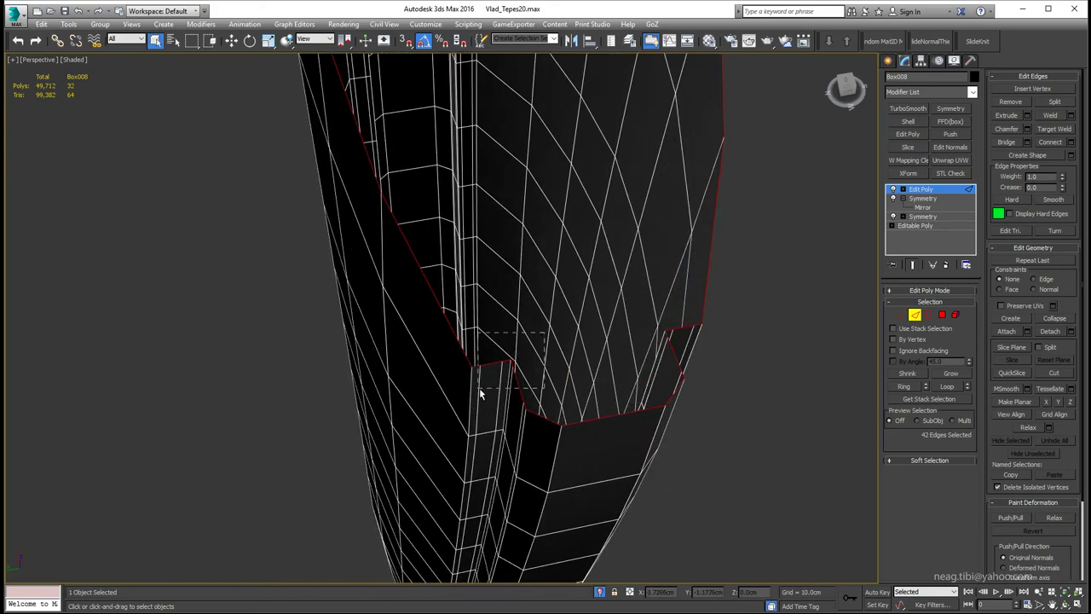
pyautogui.keyDown('alt'); pyautogui.moveTo(678, 435); pyautogui.dragTo(509, 469, button='middle'); pyautogui.keyUp('alt')
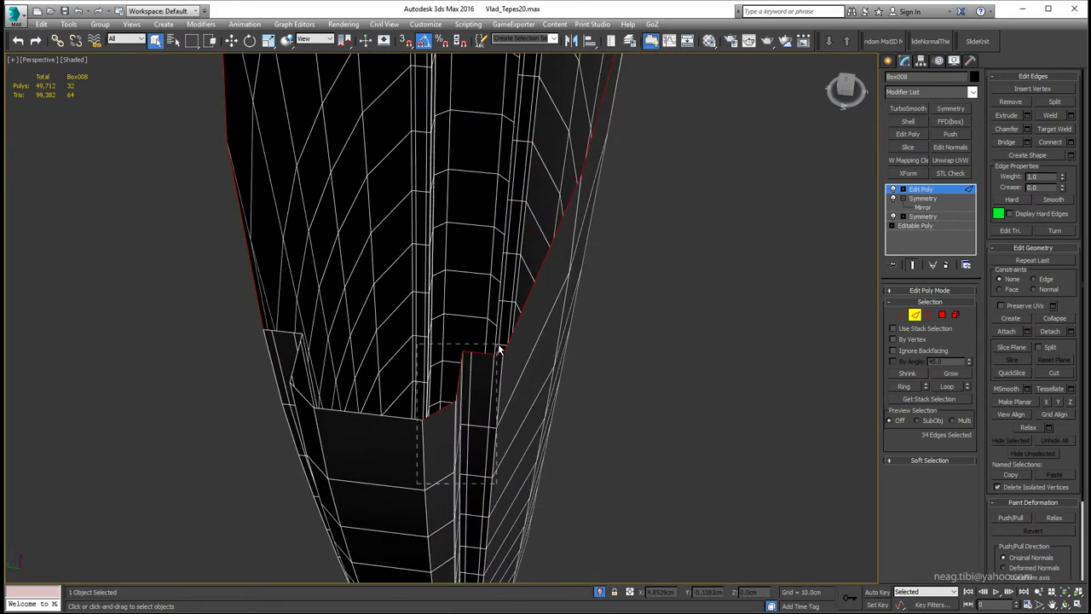
pyautogui.keyDown('alt'); pyautogui.moveTo(417, 482); pyautogui.dragTo(500, 349); pyautogui.keyUp('alt')
pyautogui.scroll(-3, 500, 349)
pyautogui.scroll(3, 426, 378)
pyautogui.moveTo(426, 378)
pyautogui.keyDown('alt'); pyautogui.mouseDown(button='middle')
pyautogui.moveTo(433, 418)
pyautogui.moveTo(494, 386)
pyautogui.moveTo(474, 305)
pyautogui.moveTo(543, 309)
pyautogui.mouseUp(button='middle'); pyautogui.keyUp('alt')
pyautogui.keyDown('alt'); pyautogui.click(455, 317); pyautogui.keyUp('alt')
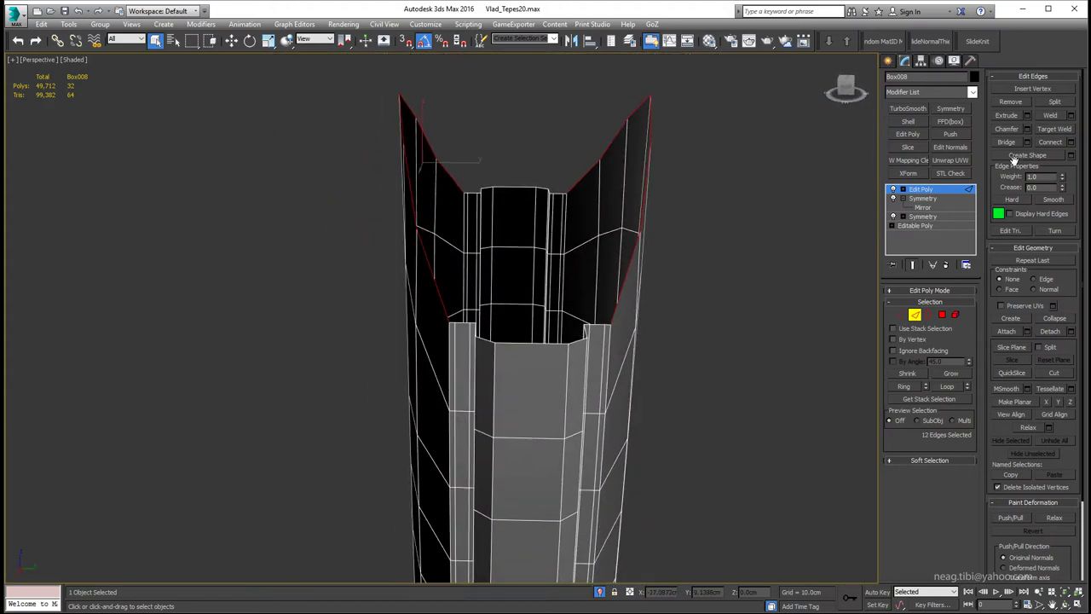
pyautogui.keyDown('alt'); pyautogui.moveTo(494, 276); pyautogui.dragTo(547, 381, button='middle'); pyautogui.keyUp('alt')
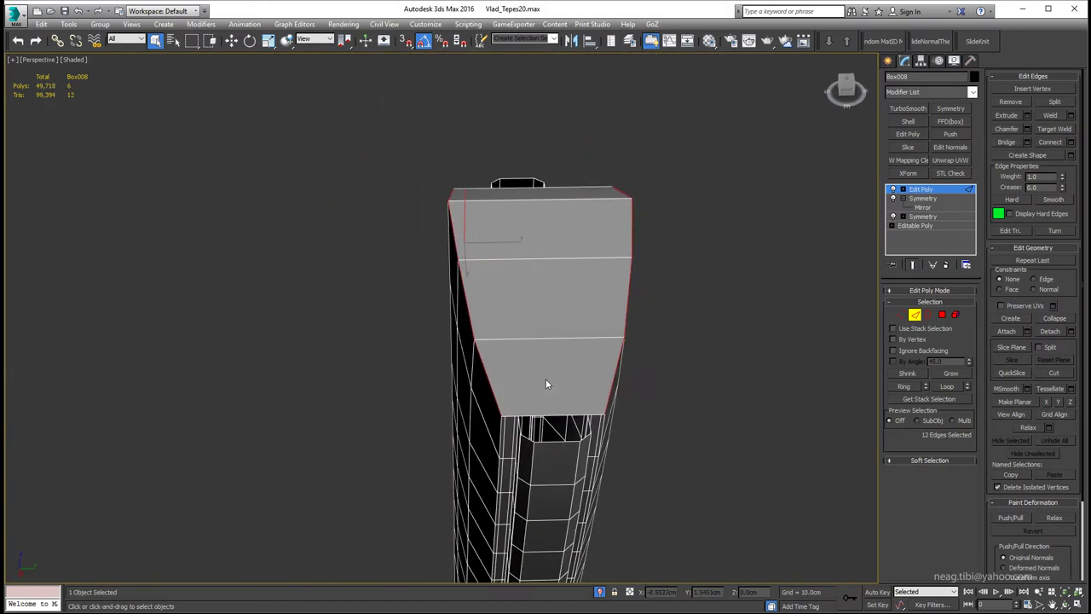
pyautogui.press('Delete')
# Cap the open top border and inset the new top face by 0.03cm.
pyautogui.press('3')
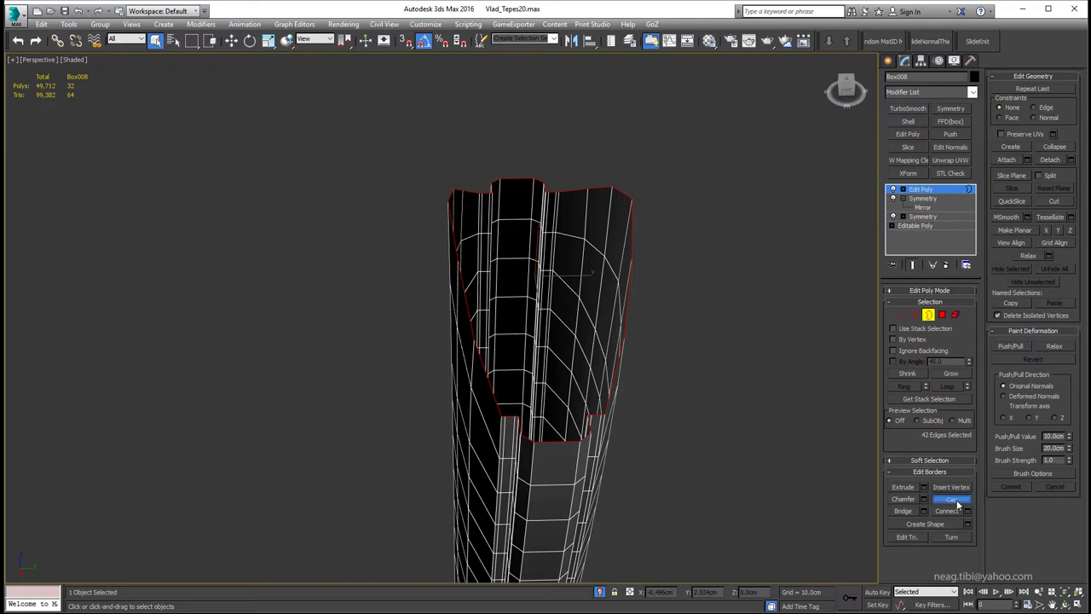
pyautogui.click(951, 499)
pyautogui.moveTo(631, 409)
pyautogui.keyDown('alt'); pyautogui.mouseDown(button='middle')
pyautogui.moveTo(580, 375)
pyautogui.moveTo(630, 392)
pyautogui.mouseUp(button='middle'); pyautogui.keyUp('alt')
pyautogui.press('4')
pyautogui.click(581, 375)
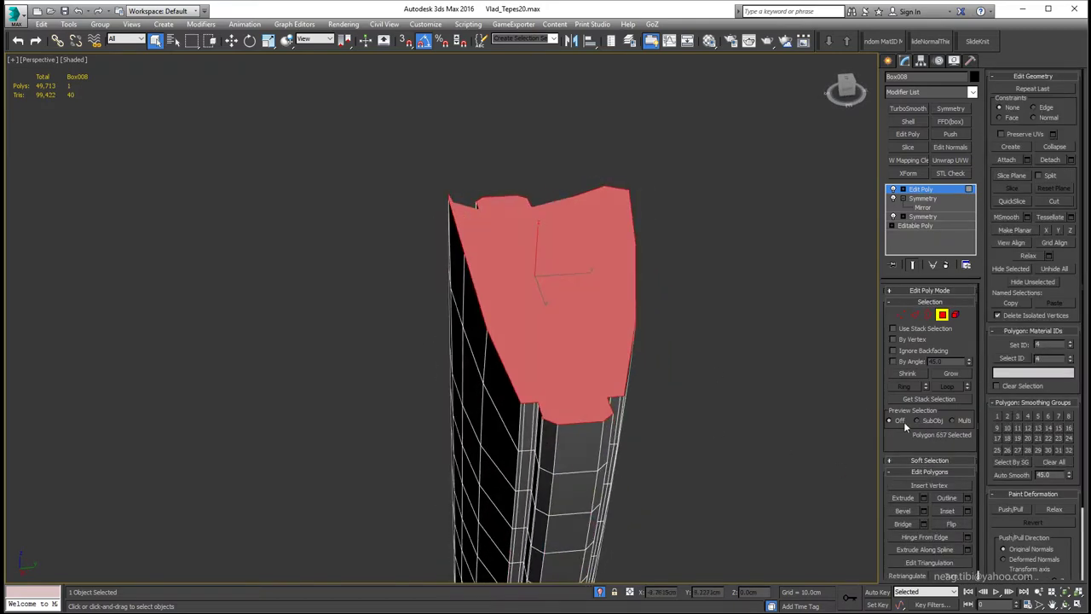
pyautogui.click(967, 511)
pyautogui.keyDown('alt'); pyautogui.moveTo(797, 419); pyautogui.dragTo(657, 312, button='middle'); pyautogui.keyUp('alt')
pyautogui.moveTo(658, 317); pyautogui.dragTo(659, 308)
pyautogui.moveTo(659, 309)
pyautogui.keyDown('alt'); pyautogui.mouseDown(button='middle')
pyautogui.moveTo(469, 375)
pyautogui.moveTo(466, 401)
pyautogui.mouseUp(button='middle'); pyautogui.keyUp('alt')
pyautogui.moveTo(657, 320); pyautogui.dragTo(658, 321)
# Select an edge loop on the side wall and look over the whole piece.
pyautogui.keyDown('alt'); pyautogui.moveTo(661, 322); pyautogui.dragTo(511, 329, button='middle'); pyautogui.keyUp('alt')
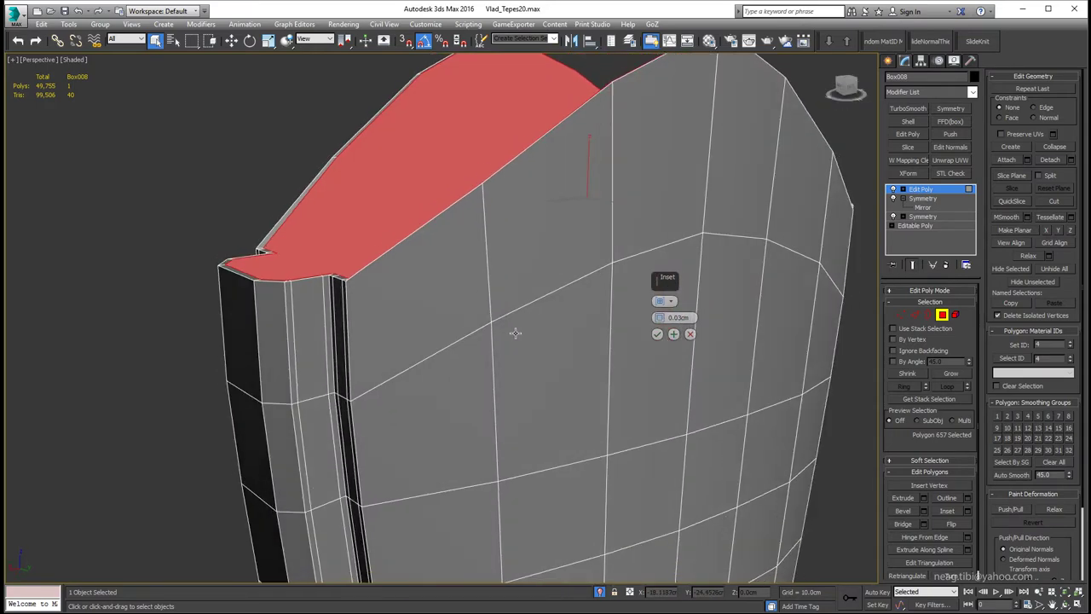
pyautogui.click(689, 334)
pyautogui.press('2')
pyautogui.keyDown('alt'); pyautogui.moveTo(326, 300); pyautogui.dragTo(733, 385, button='middle'); pyautogui.keyUp('alt')
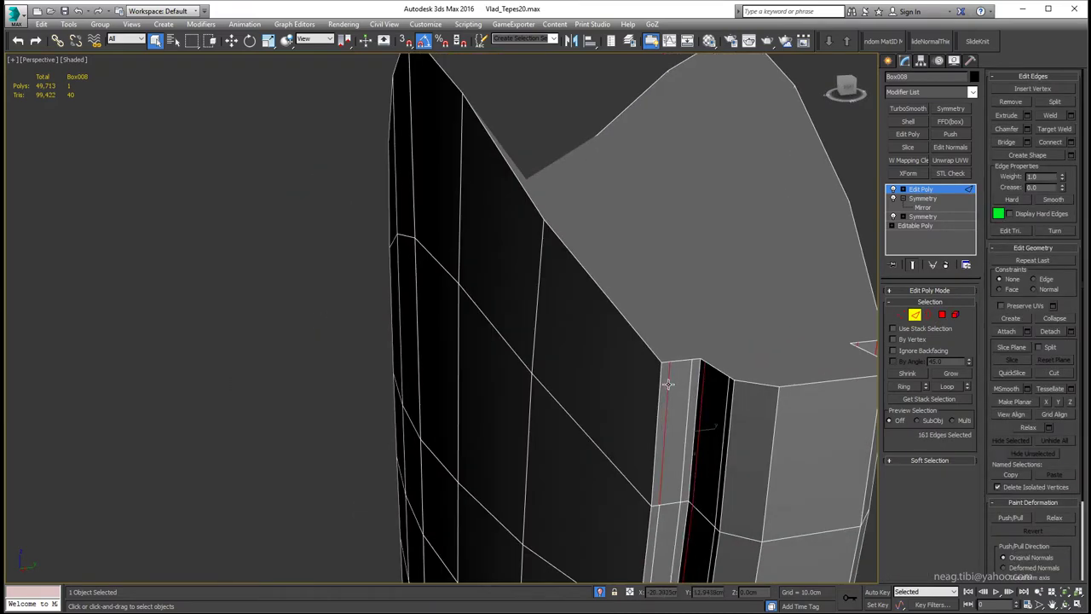
pyautogui.scroll(-5, 654, 379)
pyautogui.moveTo(655, 379)
pyautogui.keyDown('alt'); pyautogui.mouseDown(button='middle')
pyautogui.moveTo(452, 332)
pyautogui.moveTo(504, 334)
pyautogui.moveTo(477, 322)
pyautogui.moveTo(616, 343)
pyautogui.moveTo(499, 369)
pyautogui.moveTo(514, 349)
pyautogui.mouseUp(button='middle'); pyautogui.keyUp('alt')
# Reselect the top face and reopen the Inset settings to adjust the rim.
pyautogui.press('4')
pyautogui.click(552, 341)
pyautogui.click(966, 511)
pyautogui.scroll(3, 506, 418)
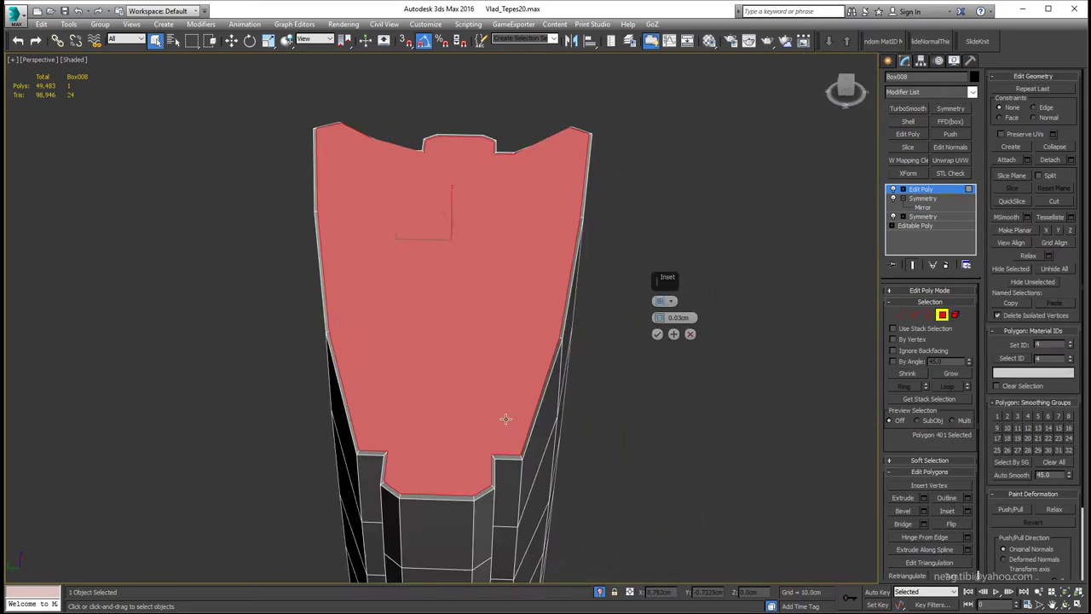
pyautogui.scroll(3, 507, 418)
pyautogui.scroll(-4, 512, 358)
pyautogui.keyDown('alt'); pyautogui.moveTo(511, 358); pyautogui.dragTo(466, 382, button='middle'); pyautogui.keyUp('alt')
pyautogui.keyDown('alt'); pyautogui.moveTo(602, 581); pyautogui.dragTo(534, 325, button='middle'); pyautogui.keyUp('alt')
# Apply the 0.03cm inset, then select the wall's top vertices for scaling.
pyautogui.click(657, 333)
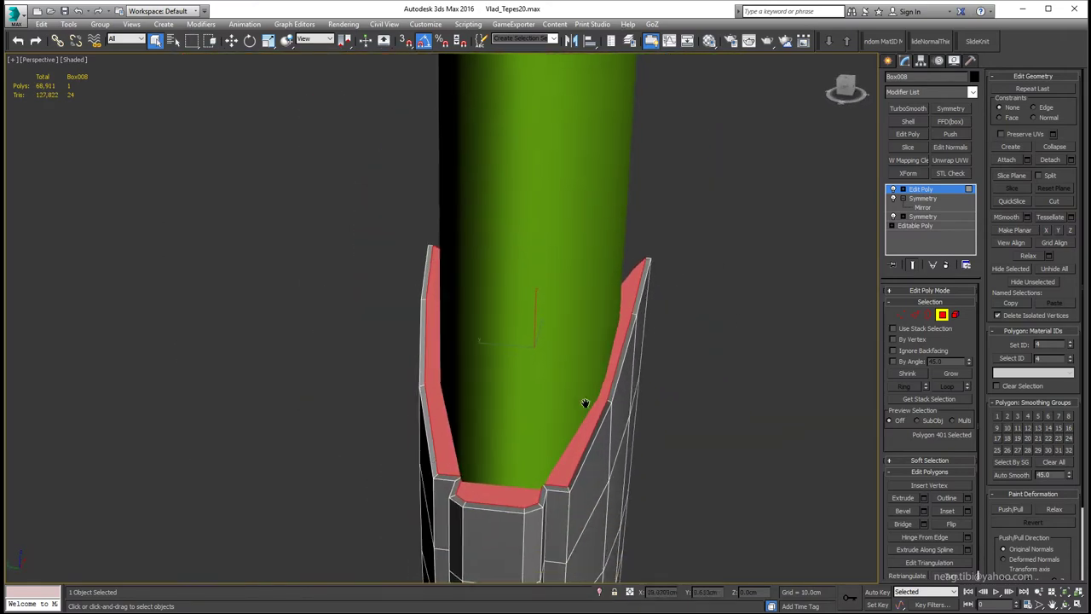
pyautogui.keyDown('alt'); pyautogui.moveTo(584, 401); pyautogui.dragTo(563, 446, button='middle'); pyautogui.keyUp('alt')
pyautogui.scroll(3, 515, 299)
pyautogui.press('1')
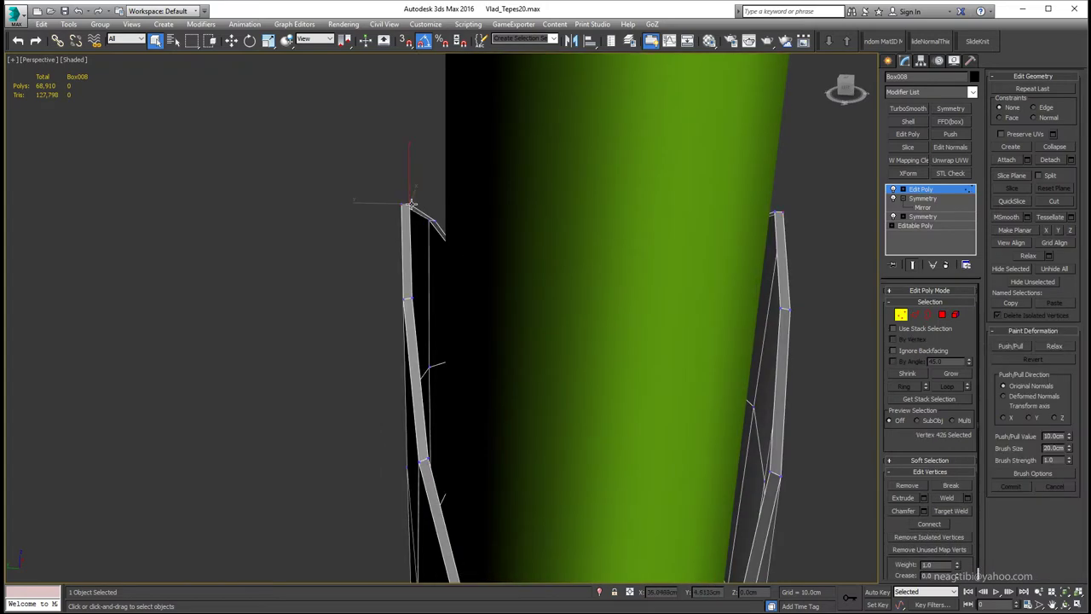
pyautogui.keyDown('alt'); pyautogui.moveTo(516, 299); pyautogui.dragTo(426, 256, button='middle'); pyautogui.keyUp('alt')
pyautogui.click(377, 201)
pyautogui.moveTo(377, 201)
pyautogui.keyDown('alt'); pyautogui.mouseDown(button='middle')
pyautogui.moveTo(654, 231)
pyautogui.moveTo(601, 245)
pyautogui.moveTo(626, 230)
pyautogui.mouseUp(button='middle'); pyautogui.keyUp('alt')
pyautogui.press('r')
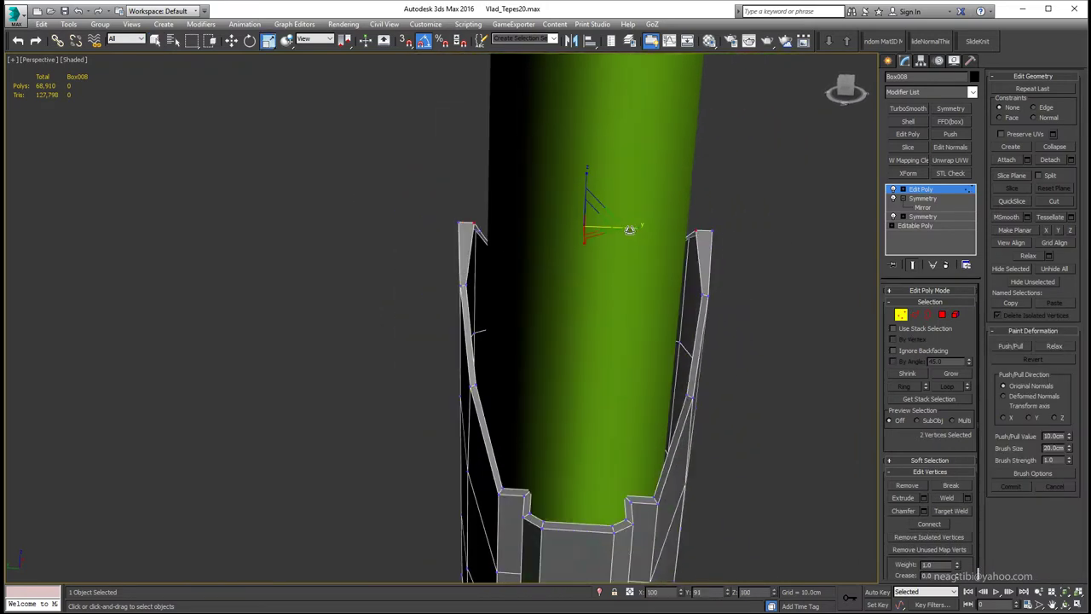
pyautogui.click(464, 287)
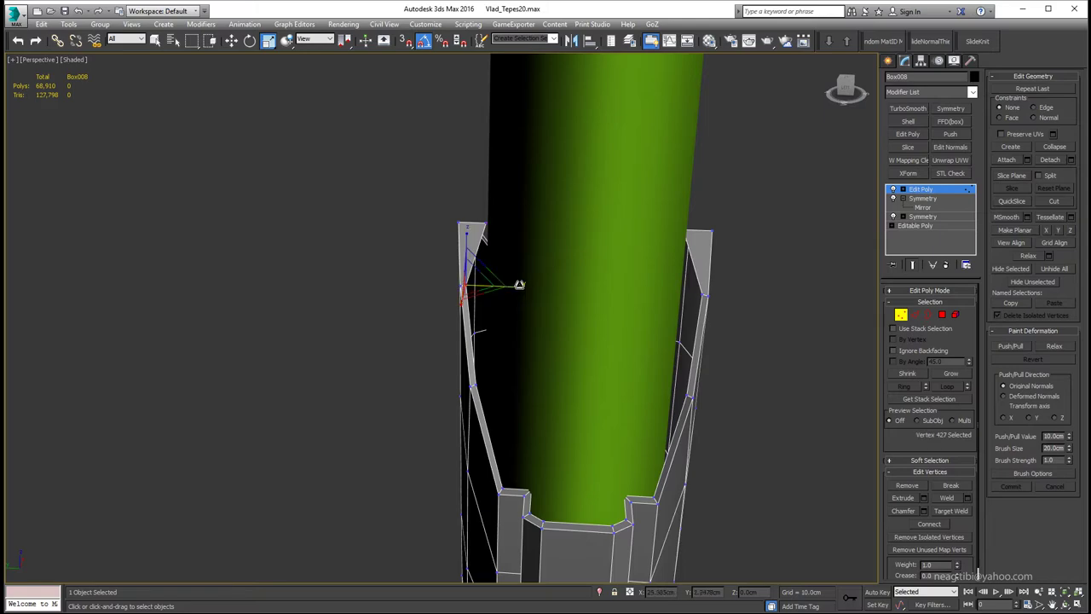
# Connect the ring edges into a new vertical centre loop.
pyautogui.keyDown('alt'); pyautogui.moveTo(643, 330); pyautogui.dragTo(605, 356, button='middle'); pyautogui.keyUp('alt')
pyautogui.press('2')
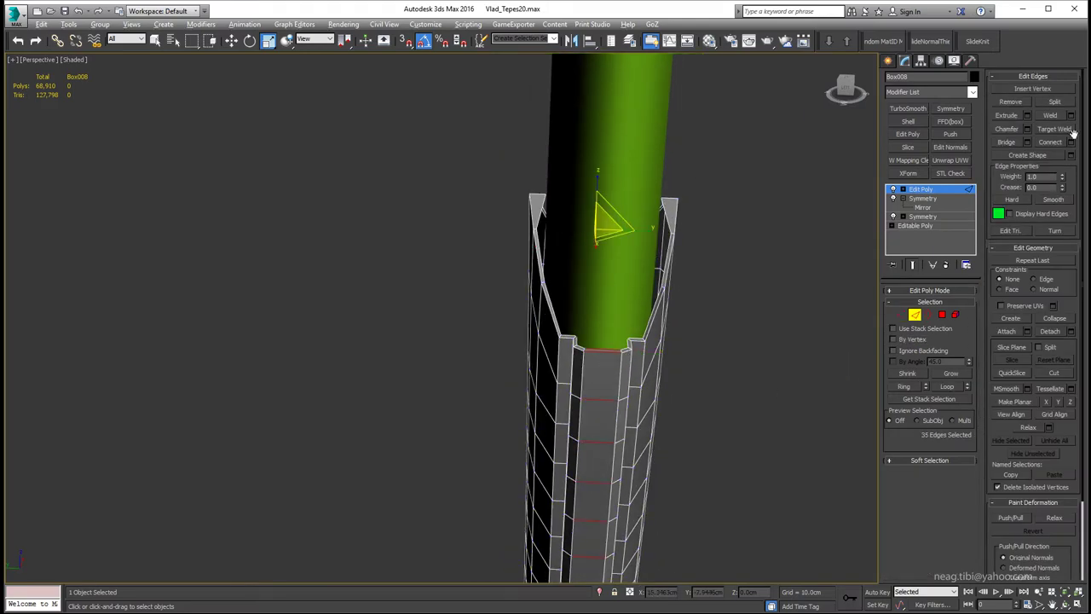
pyautogui.click(1071, 141)
pyautogui.click(661, 320)
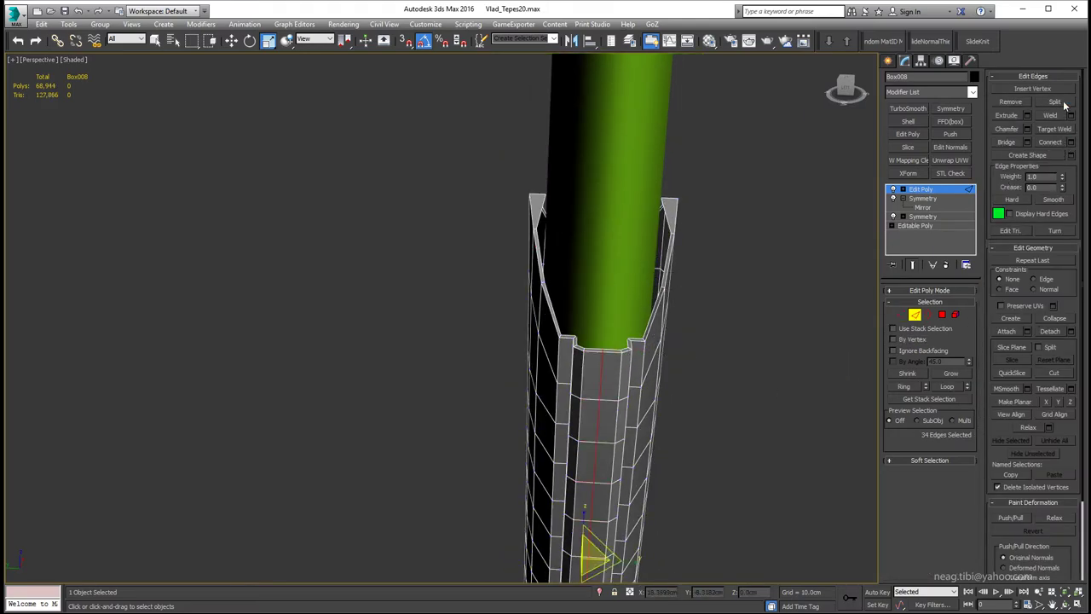
# Select one half of the sleeve as an element and delete it.
pyautogui.keyDown('alt'); pyautogui.moveTo(762, 269); pyautogui.dragTo(638, 275, button='middle'); pyautogui.keyUp('alt')
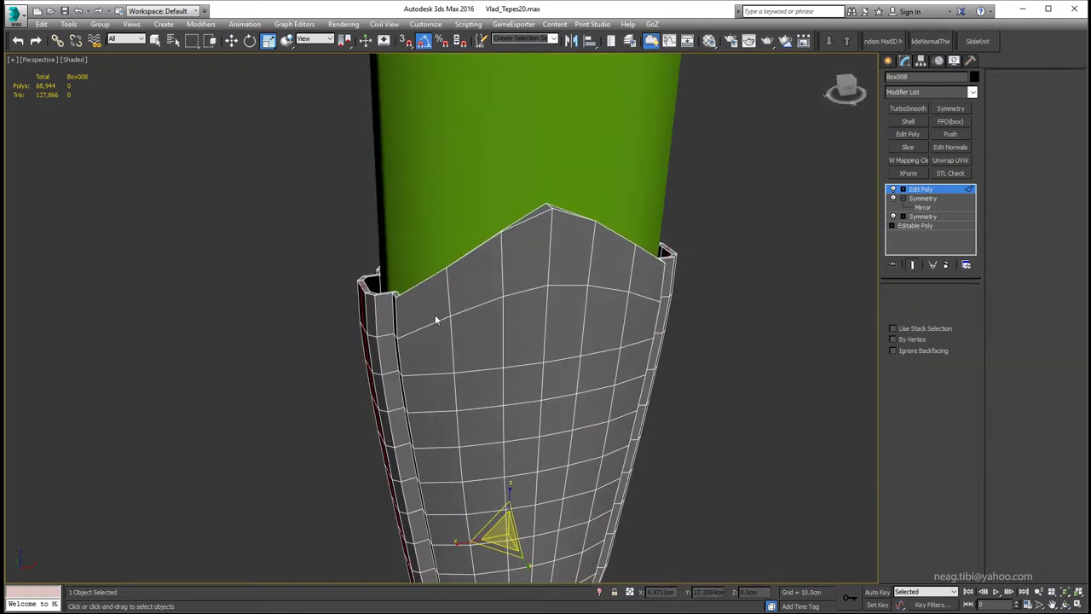
pyautogui.press('1')
pyautogui.moveTo(499, 275)
pyautogui.keyDown('alt'); pyautogui.mouseDown(button='middle')
pyautogui.moveTo(571, 256)
pyautogui.moveTo(619, 281)
pyautogui.mouseUp(button='middle'); pyautogui.keyUp('alt')
pyautogui.click(571, 256)
pyautogui.press('2')
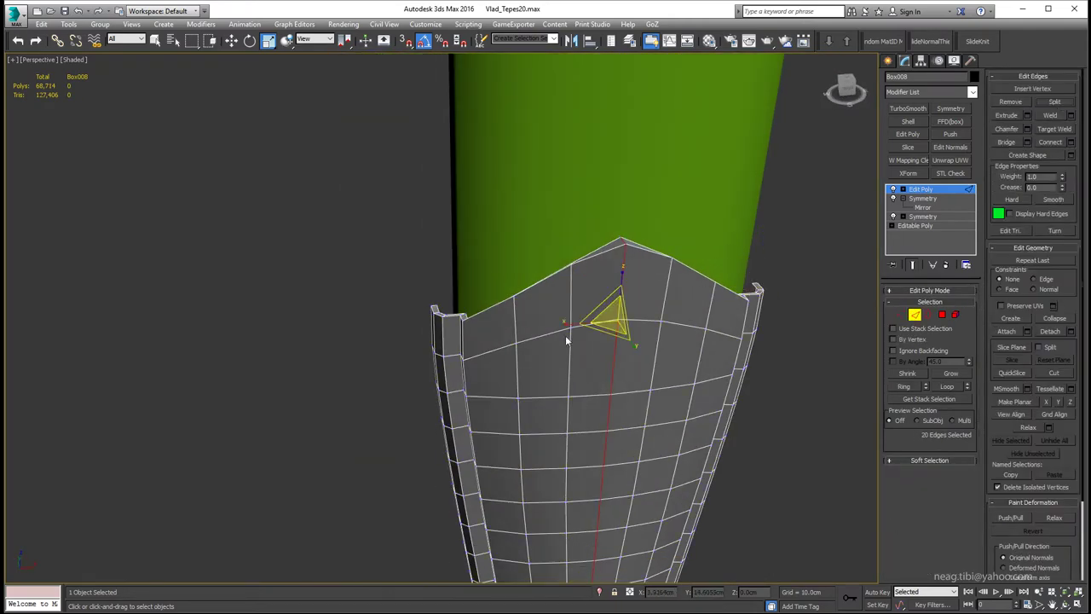
pyautogui.press('5')
pyautogui.click(579, 380)
pyautogui.press('Delete')
pyautogui.keyDown('alt'); pyautogui.moveTo(675, 368); pyautogui.dragTo(704, 283, button='middle'); pyautogui.keyUp('alt')
# Move the corner vertex along the sloped top edge with edged faces shown.
pyautogui.press('1')
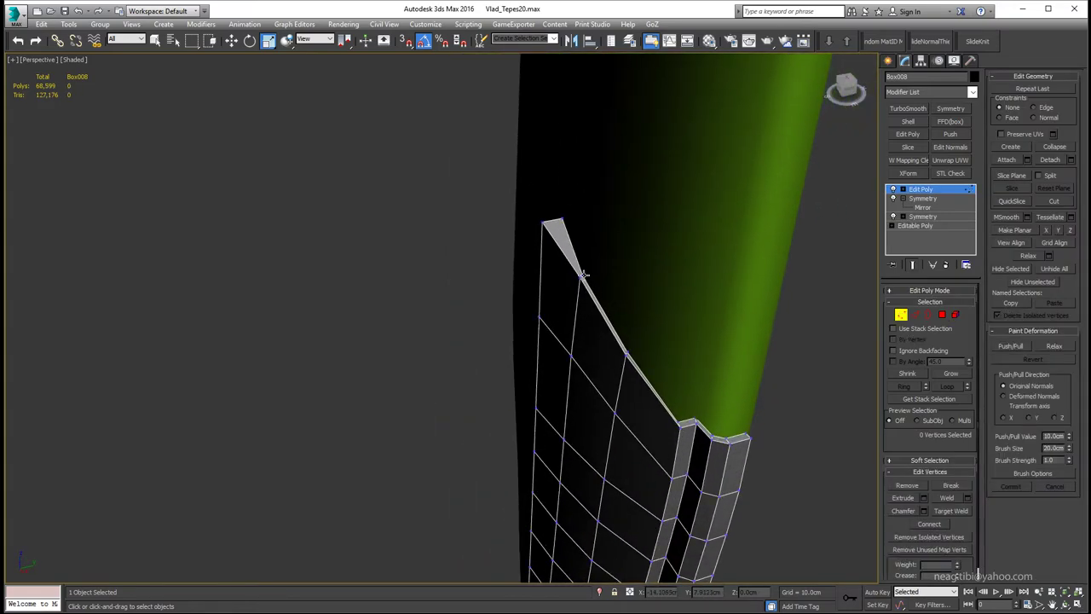
pyautogui.scroll(3, 541, 281)
pyautogui.click(538, 275)
pyautogui.press('w')
pyautogui.moveTo(539, 275)
pyautogui.keyDown('alt'); pyautogui.mouseDown(button='middle')
pyautogui.moveTo(598, 304)
pyautogui.moveTo(580, 283)
pyautogui.mouseUp(button='middle'); pyautogui.keyUp('alt')
pyautogui.press('F4')
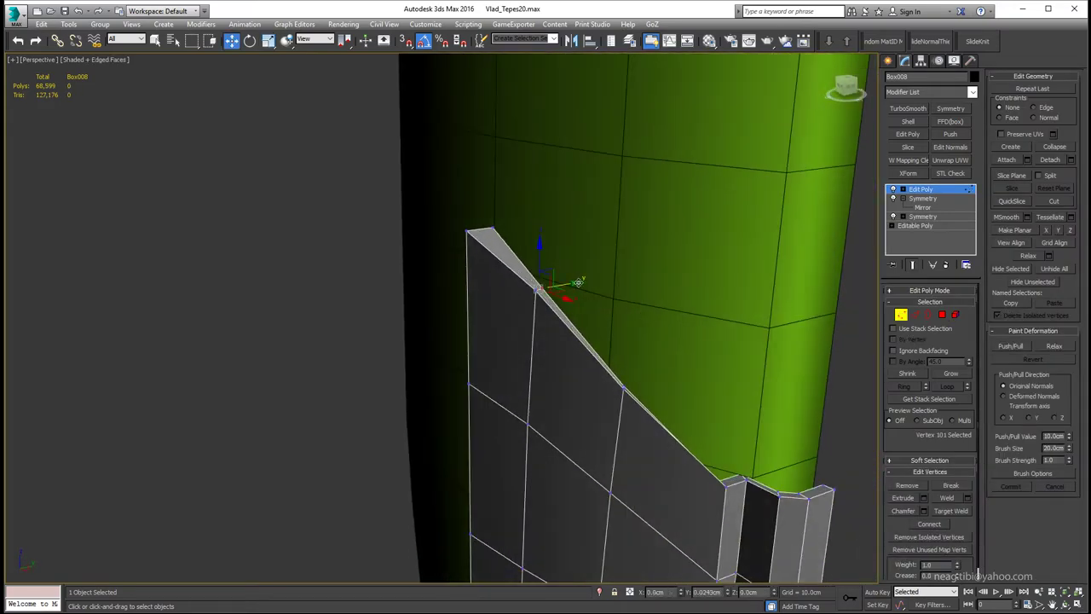
pyautogui.moveTo(580, 283); pyautogui.dragTo(597, 280)
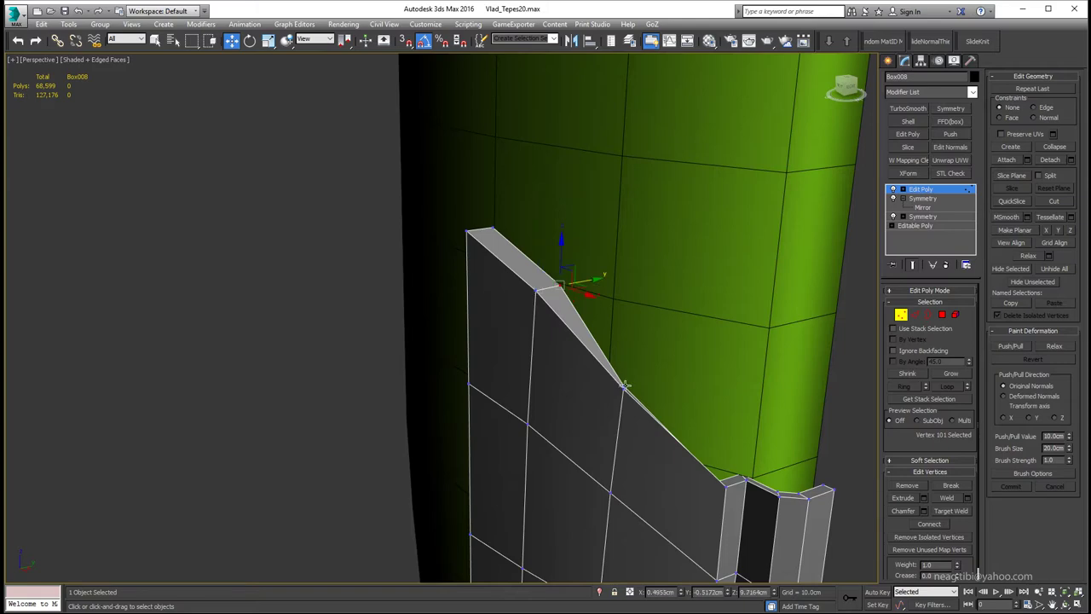
pyautogui.moveTo(625, 385)
pyautogui.keyDown('alt'); pyautogui.mouseDown(button='middle')
pyautogui.moveTo(674, 409)
pyautogui.moveTo(699, 380)
pyautogui.moveTo(725, 388)
pyautogui.mouseUp(button='middle'); pyautogui.keyUp('alt')
pyautogui.moveTo(695, 441)
pyautogui.keyDown('alt'); pyautogui.mouseDown(button='middle')
pyautogui.moveTo(684, 451)
pyautogui.moveTo(670, 377)
pyautogui.moveTo(719, 410)
pyautogui.mouseUp(button='middle'); pyautogui.keyUp('alt')
pyautogui.click(704, 413)
# Inspect the lower corner vertex from several angles, toggling wireframe display.
pyautogui.press('q')
pyautogui.keyDown('alt'); pyautogui.moveTo(690, 356); pyautogui.dragTo(701, 328, button='middle'); pyautogui.keyUp('alt')
pyautogui.press('w')
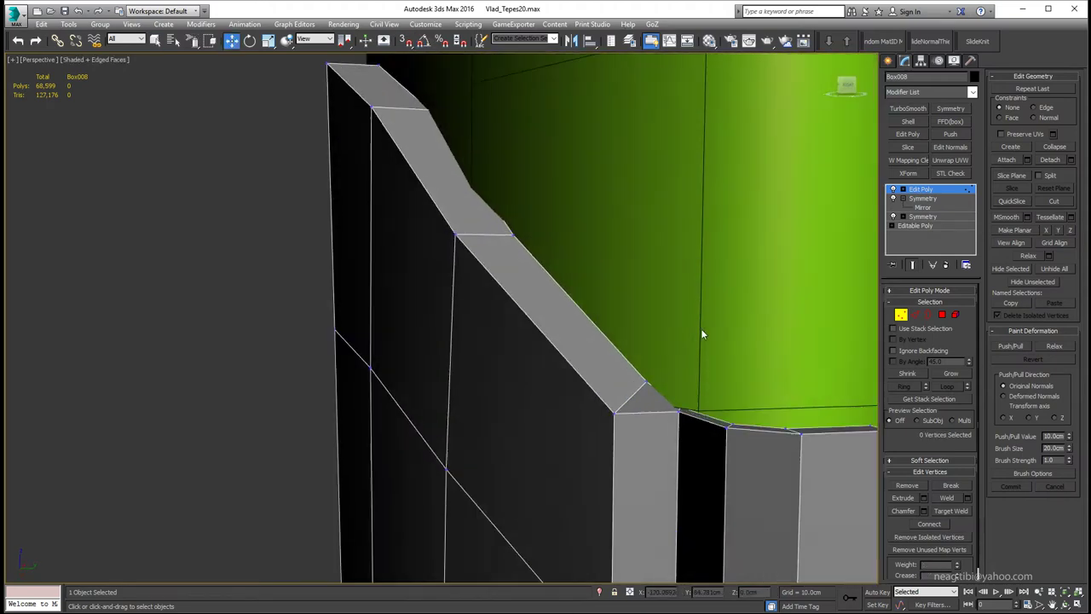
pyautogui.press('F3')
pyautogui.press('F3')
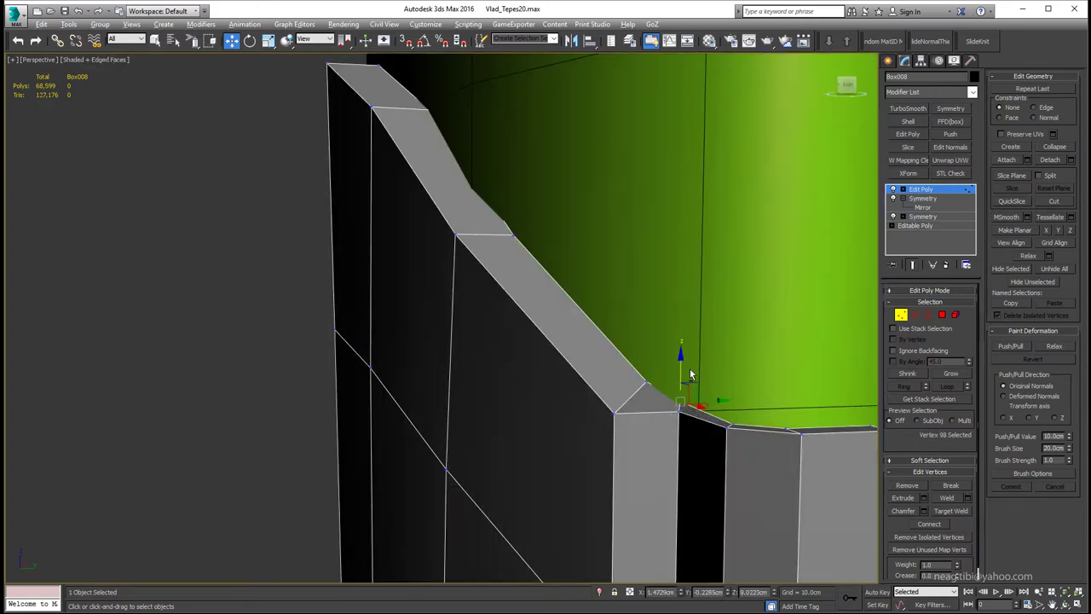
pyautogui.moveTo(690, 373)
pyautogui.keyDown('alt'); pyautogui.mouseDown(button='middle')
pyautogui.moveTo(678, 413)
pyautogui.moveTo(718, 406)
pyautogui.mouseUp(button='middle'); pyautogui.keyUp('alt')
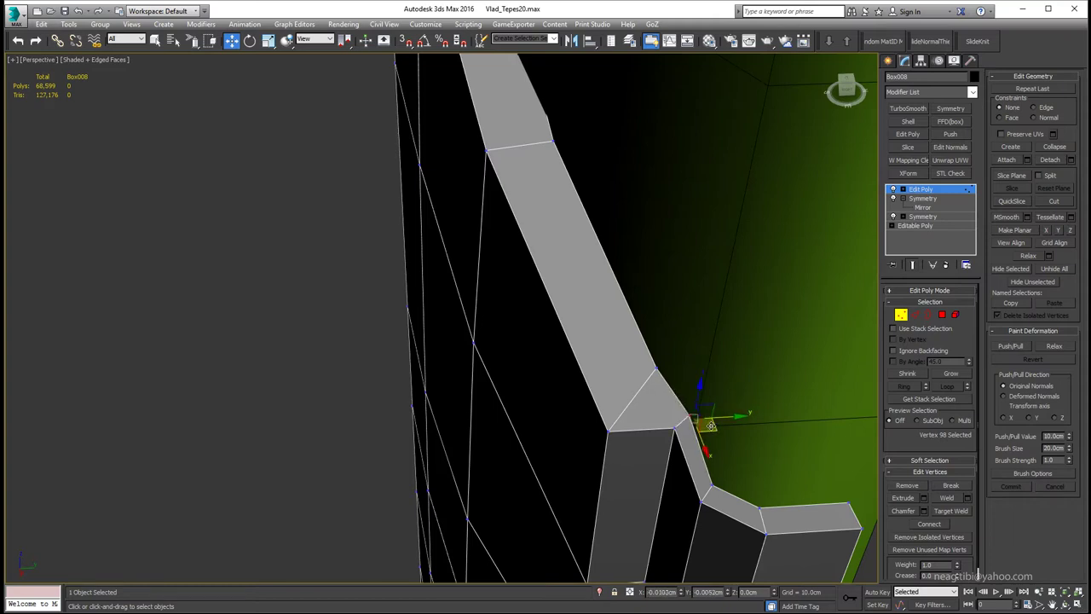
pyautogui.moveTo(710, 424)
pyautogui.keyDown('alt'); pyautogui.mouseDown(button='middle')
pyautogui.moveTo(674, 400)
pyautogui.moveTo(626, 461)
pyautogui.mouseUp(button='middle'); pyautogui.keyUp('alt')
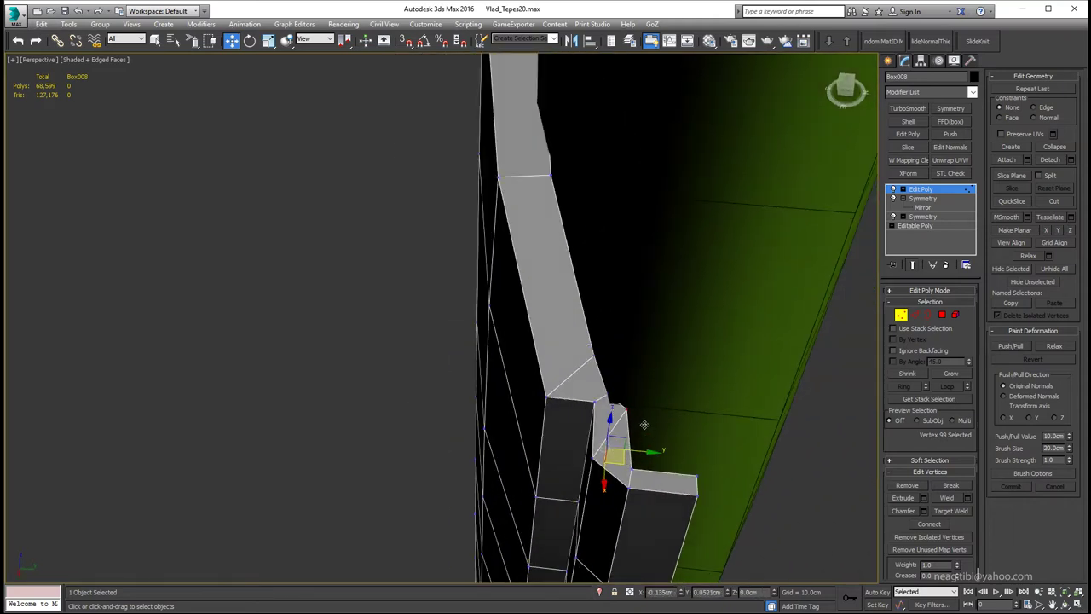
pyautogui.press('2')
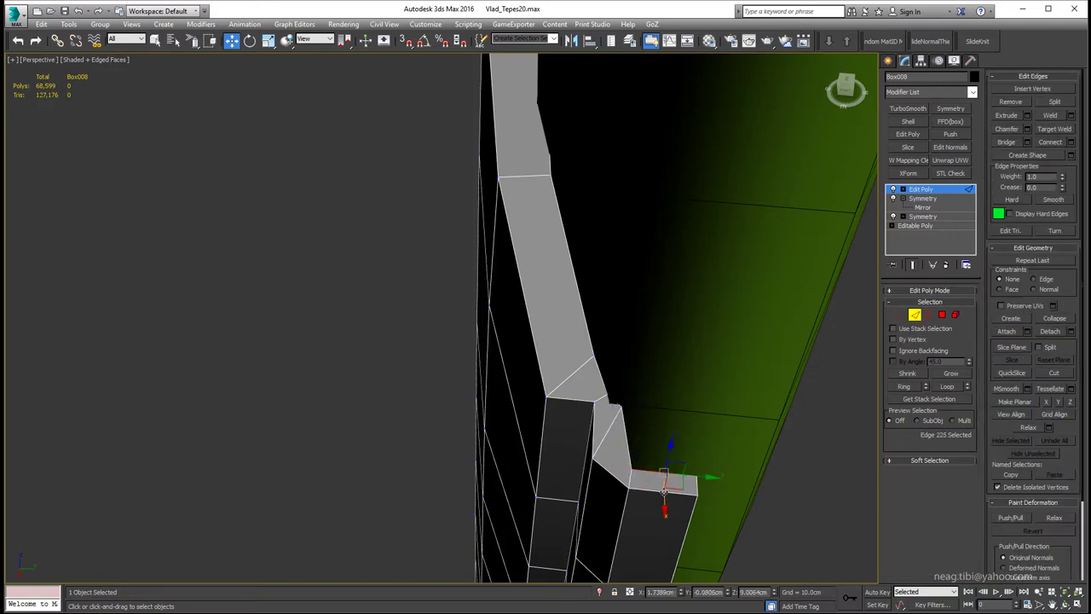
pyautogui.press('1')
pyautogui.press('F3')
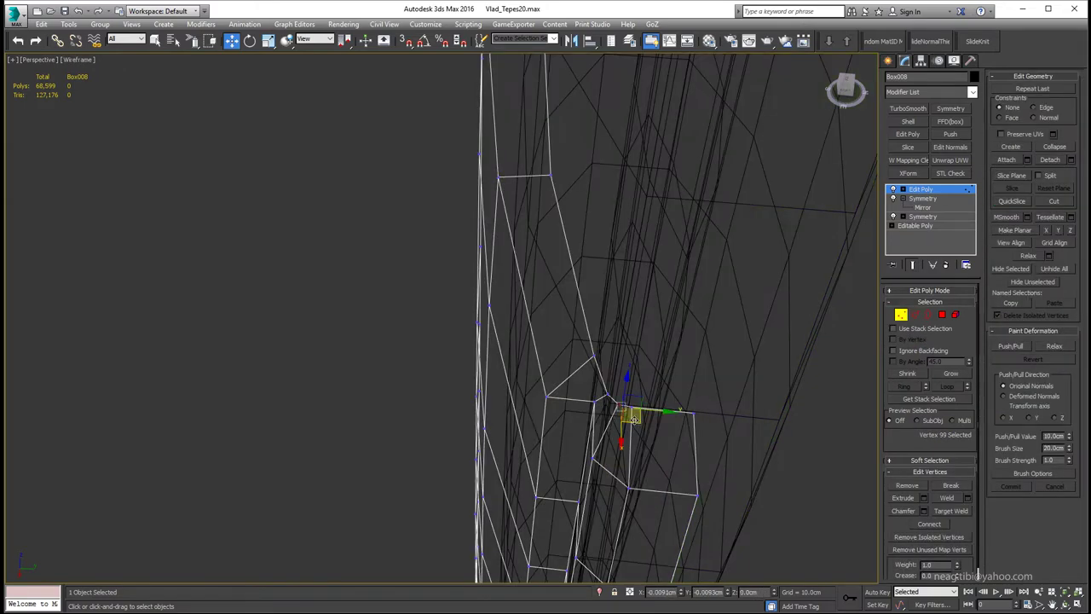
pyautogui.press('F3')
pyautogui.scroll(2, 641, 407)
pyautogui.scroll(2, 641, 407)
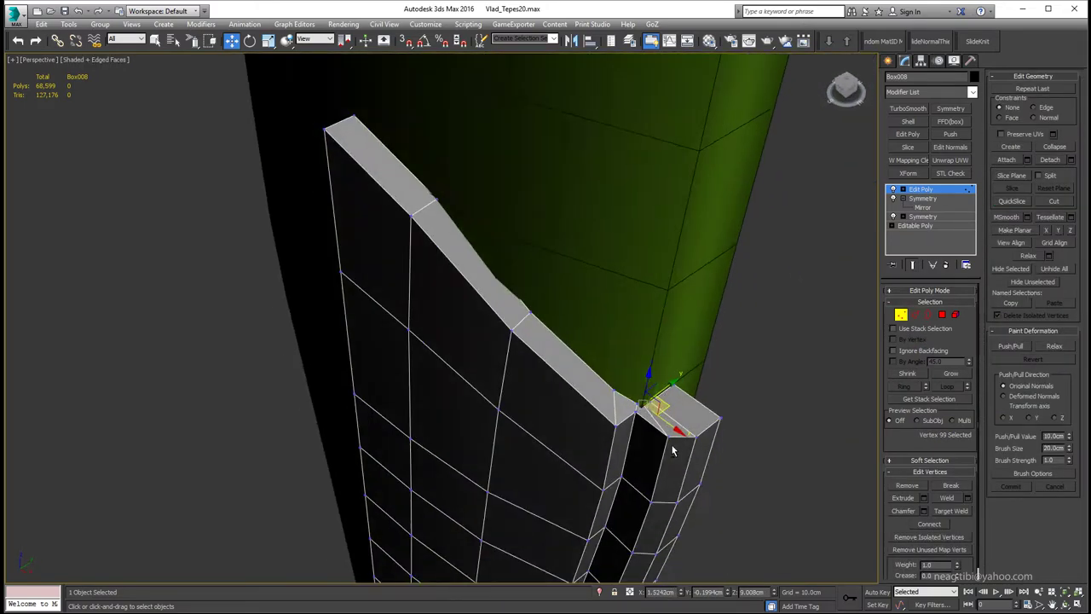
pyautogui.scroll(2, 640, 407)
# Turn on the Edge move constraint and check the corner against the rim.
pyautogui.press('F3')
pyautogui.moveTo(641, 407)
pyautogui.keyDown('alt'); pyautogui.mouseDown(button='middle')
pyautogui.moveTo(630, 374)
pyautogui.moveTo(720, 341)
pyautogui.mouseUp(button='middle'); pyautogui.keyUp('alt')
pyautogui.press('F3')
pyautogui.hotkey('shift', 'x')
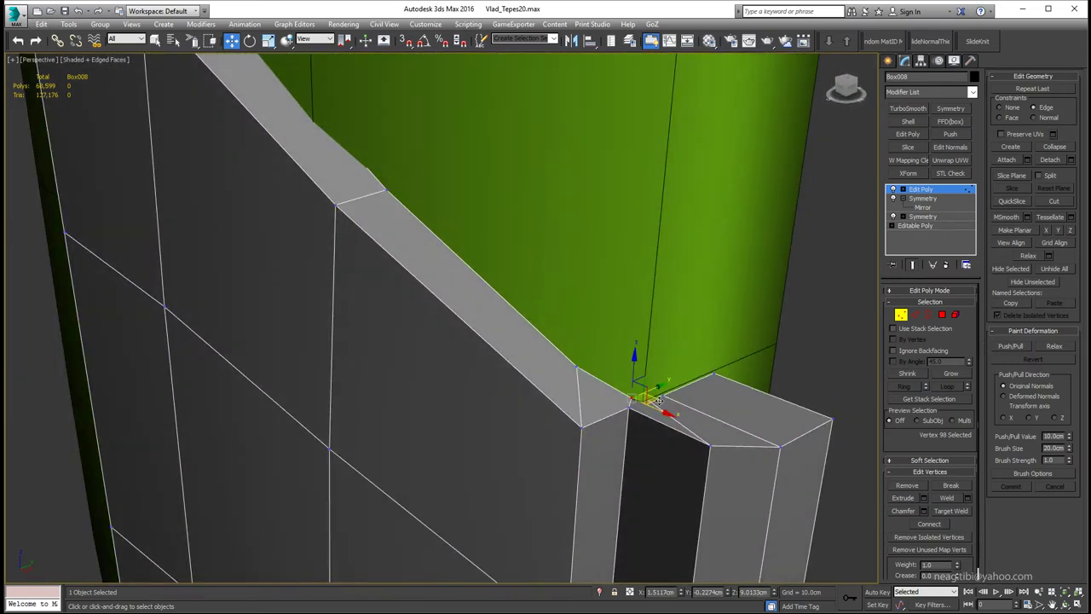
pyautogui.press('F3')
pyautogui.keyDown('alt'); pyautogui.moveTo(658, 400); pyautogui.dragTo(643, 426, button='middle'); pyautogui.keyUp('alt')
pyautogui.press('F3')
pyautogui.scroll(-2, 641, 433)
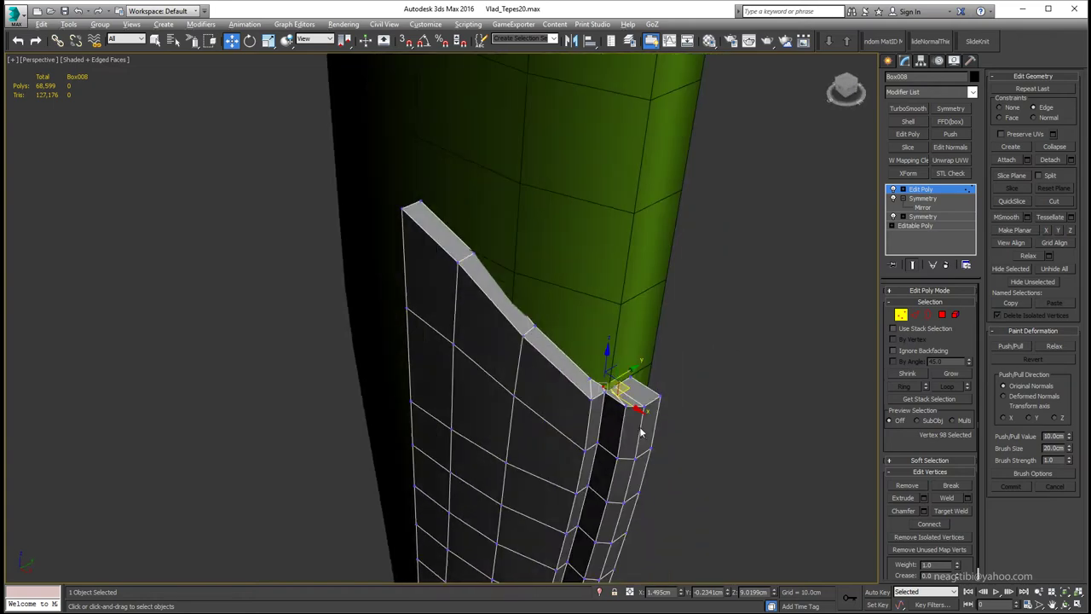
# Ring-select the strip edges and connect them with new loops, adjusting the pinch.
pyautogui.press('2')
pyautogui.press('z')
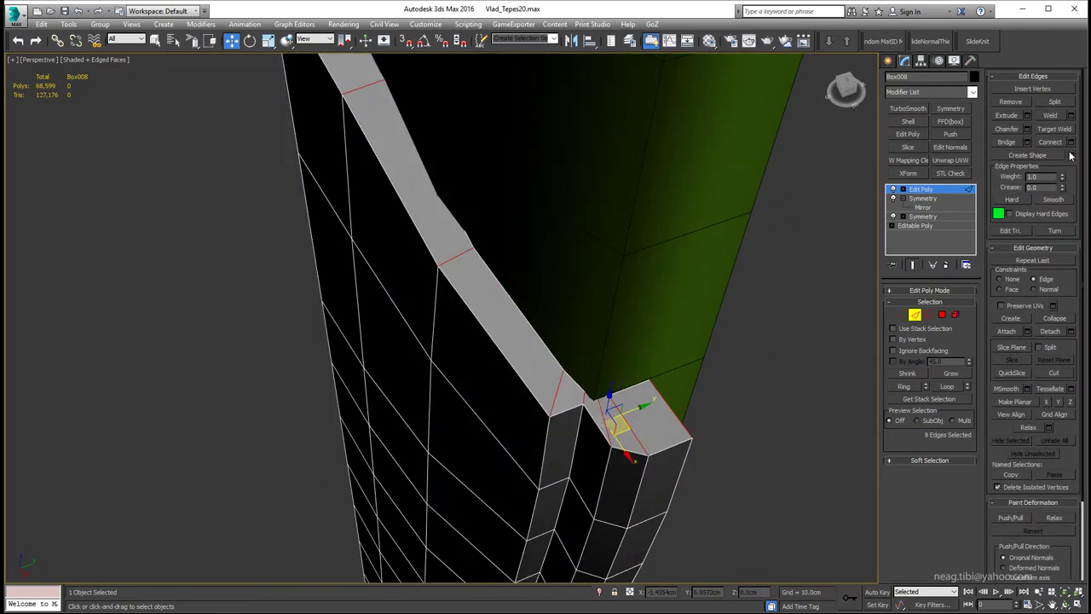
pyautogui.click(1070, 141)
pyautogui.moveTo(658, 317); pyautogui.dragTo(715, 185)
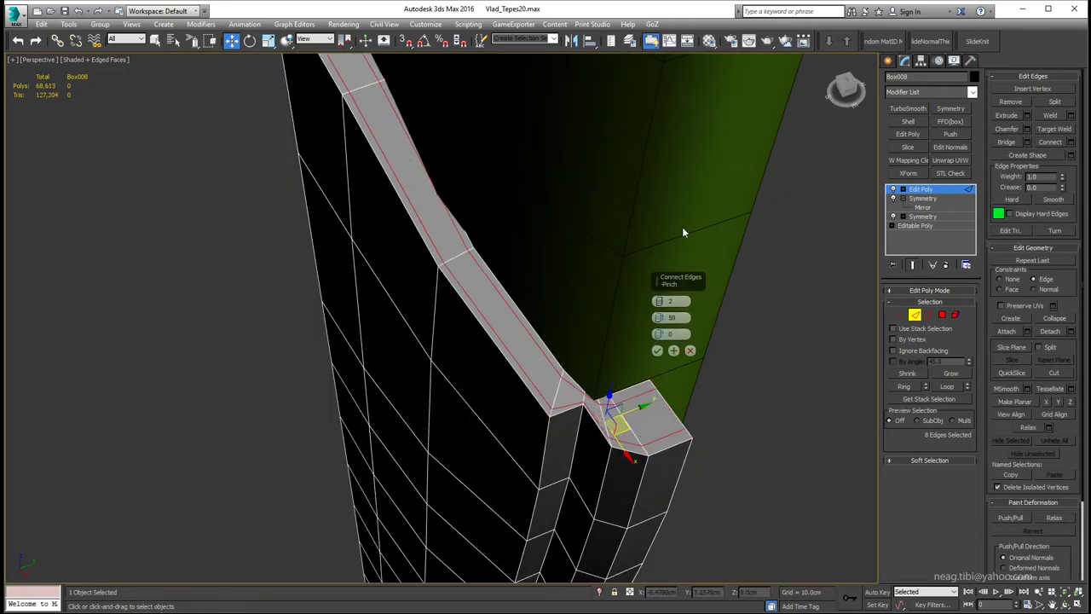
pyautogui.click(657, 350)
# Nudge the selected vertex into place while checking the piece in wireframe.
pyautogui.press('F3')
pyautogui.press('1')
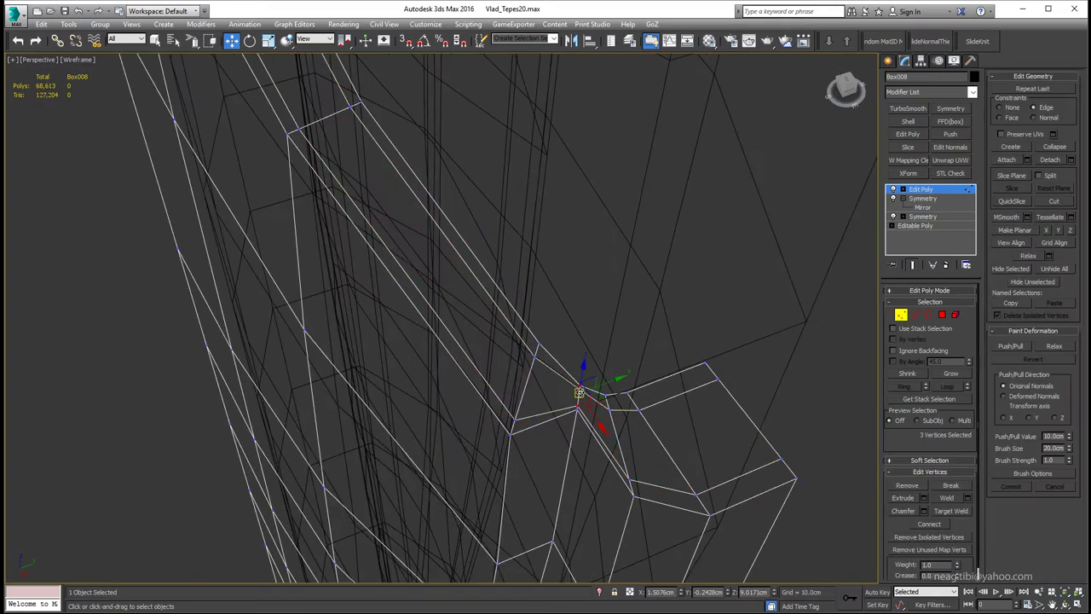
pyautogui.moveTo(587, 391)
pyautogui.keyDown('alt'); pyautogui.mouseDown(button='middle')
pyautogui.moveTo(598, 397)
pyautogui.moveTo(449, 380)
pyautogui.moveTo(604, 395)
pyautogui.moveTo(597, 311)
pyautogui.mouseUp(button='middle'); pyautogui.keyUp('alt')
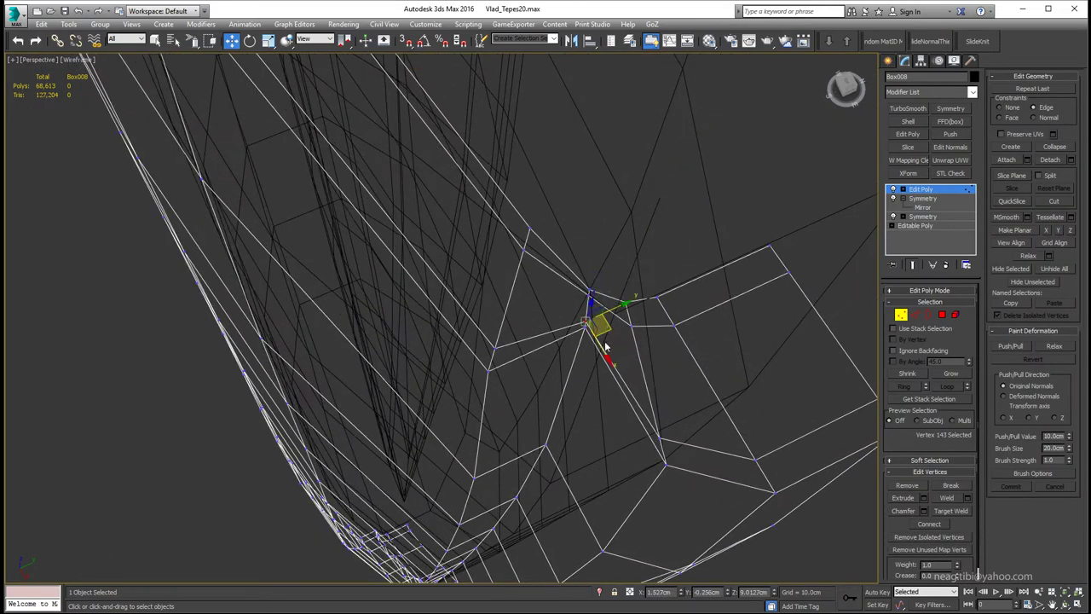
pyautogui.keyDown('alt'); pyautogui.moveTo(659, 436); pyautogui.dragTo(691, 453, button='middle'); pyautogui.keyUp('alt')
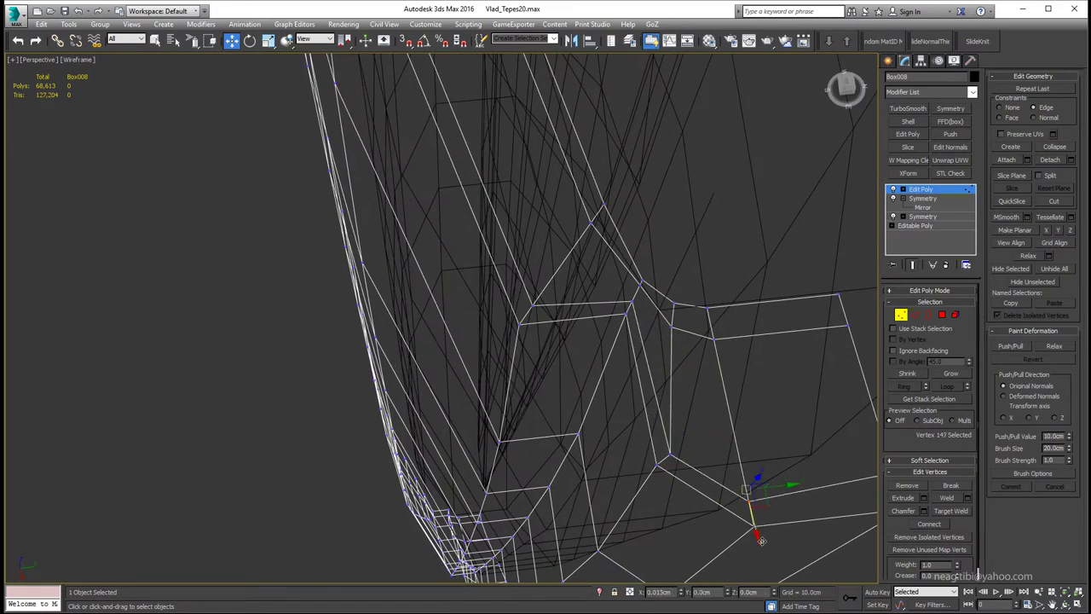
pyautogui.moveTo(761, 540)
pyautogui.keyDown('alt'); pyautogui.mouseDown(button='middle')
pyautogui.moveTo(737, 481)
pyautogui.moveTo(596, 344)
pyautogui.mouseUp(button='middle'); pyautogui.keyUp('alt')
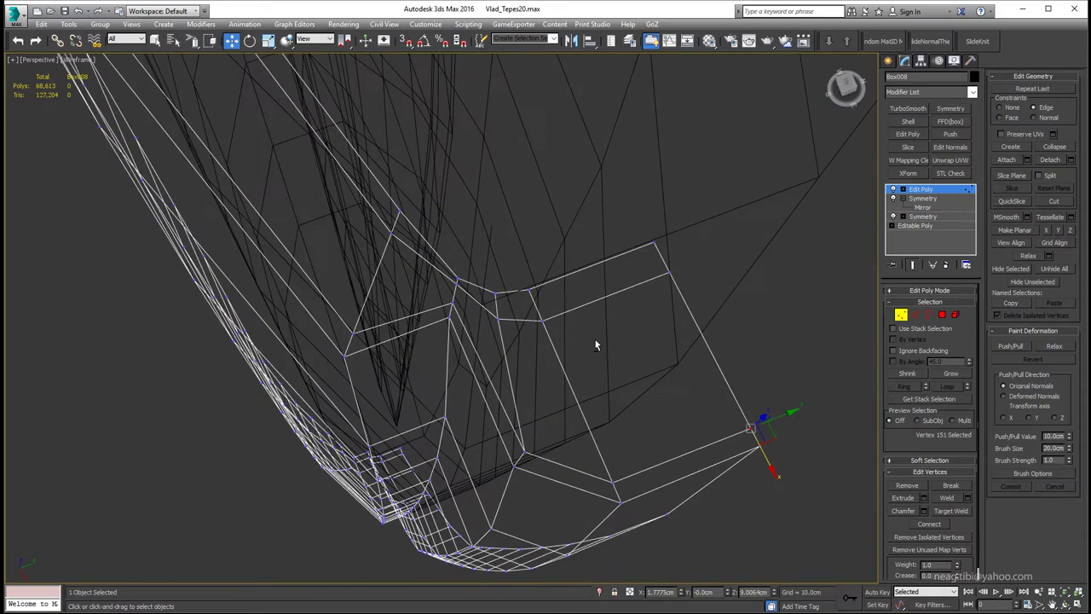
pyautogui.moveTo(509, 315); pyautogui.dragTo(667, 271)
pyautogui.keyDown('alt'); pyautogui.moveTo(689, 267); pyautogui.dragTo(429, 324, button='middle'); pyautogui.keyUp('alt')
pyautogui.press('F3')
# Add two connected edge loops near the piece's top corner.
pyautogui.press('2')
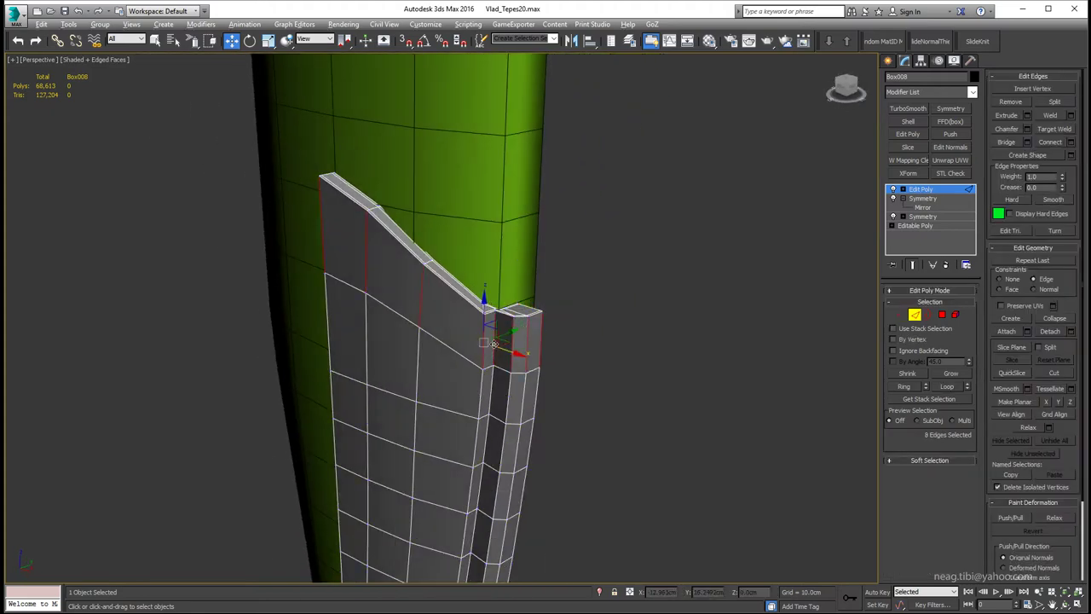
pyautogui.keyDown('alt'); pyautogui.moveTo(486, 305); pyautogui.dragTo(554, 350, button='middle'); pyautogui.keyUp('alt')
pyautogui.click(1070, 143)
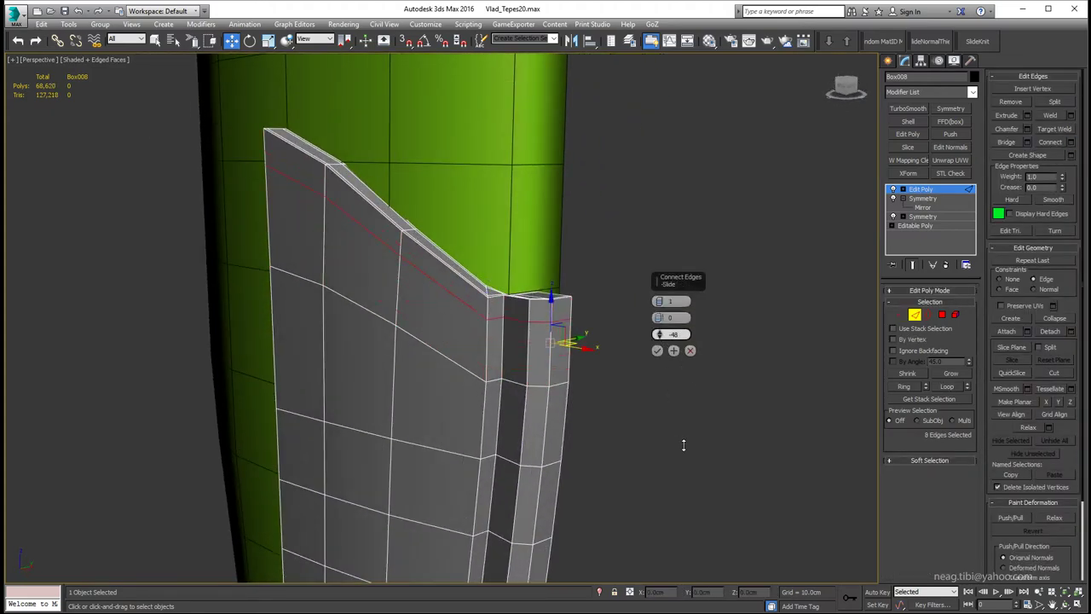
pyautogui.click(657, 351)
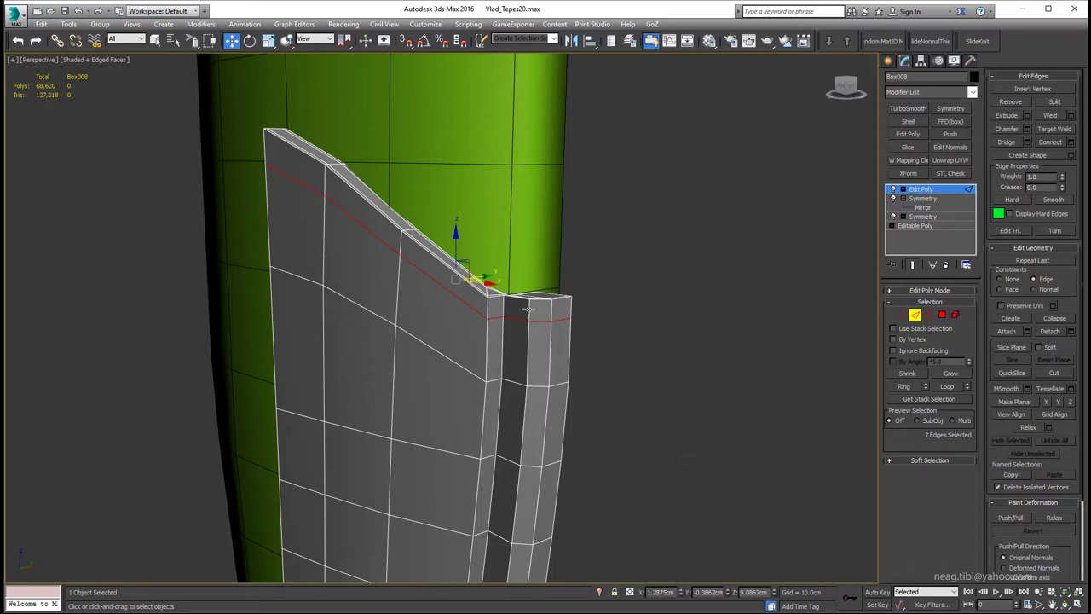
pyautogui.click(1070, 143)
pyautogui.click(657, 350)
pyautogui.keyDown('alt'); pyautogui.moveTo(657, 353); pyautogui.dragTo(614, 166, button='middle'); pyautogui.keyUp('alt')
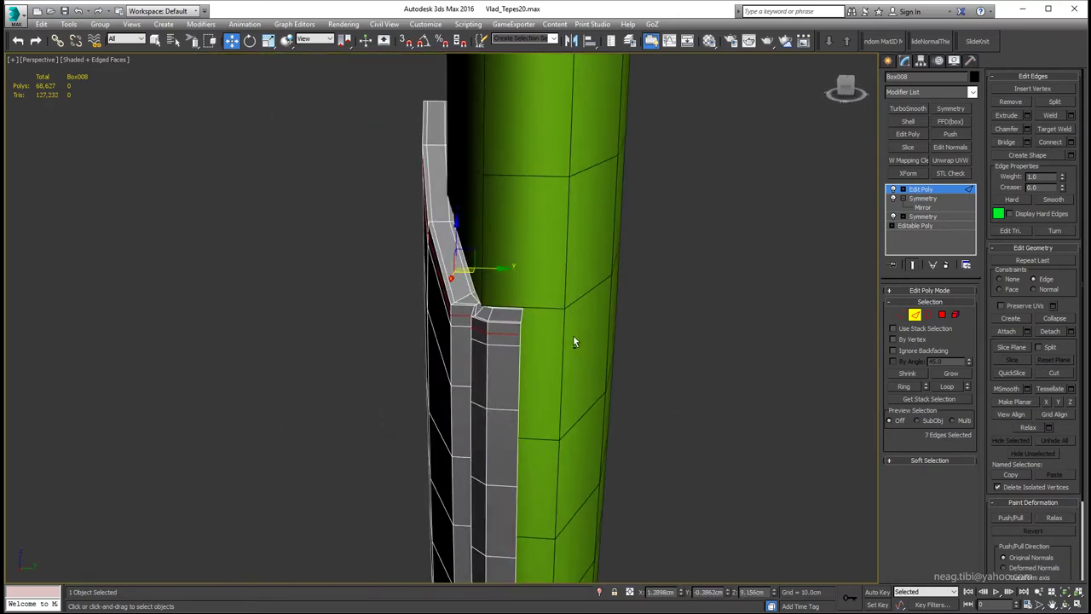
pyautogui.scroll(3, 613, 166)
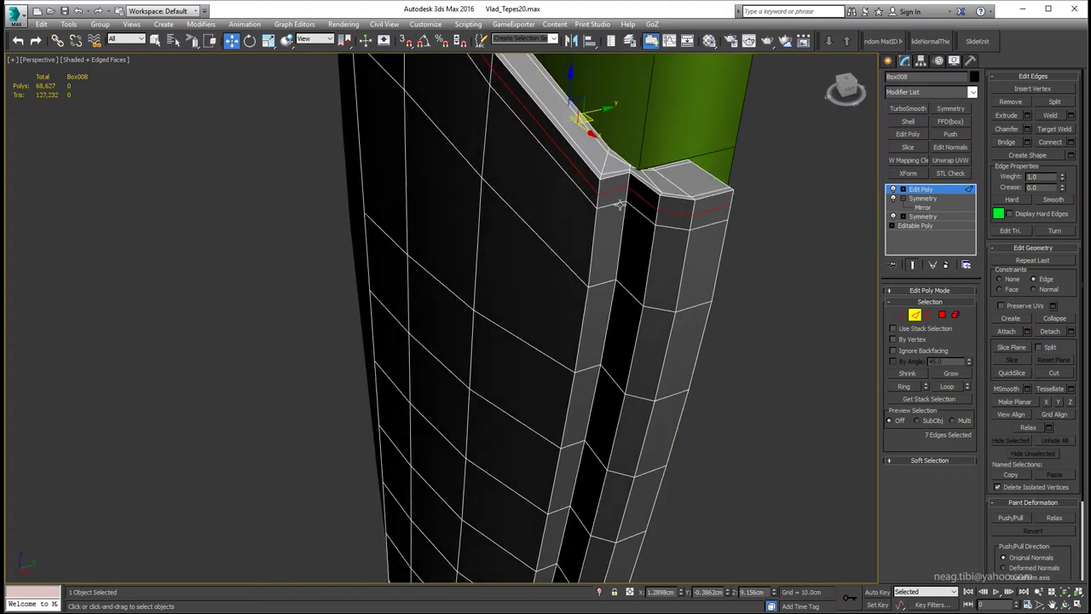
# Loop-select the rim edges, add a slid support loop along them, then enter Vertex mode.
pyautogui.hotkey('alt', 'l')
pyautogui.click(1072, 147)
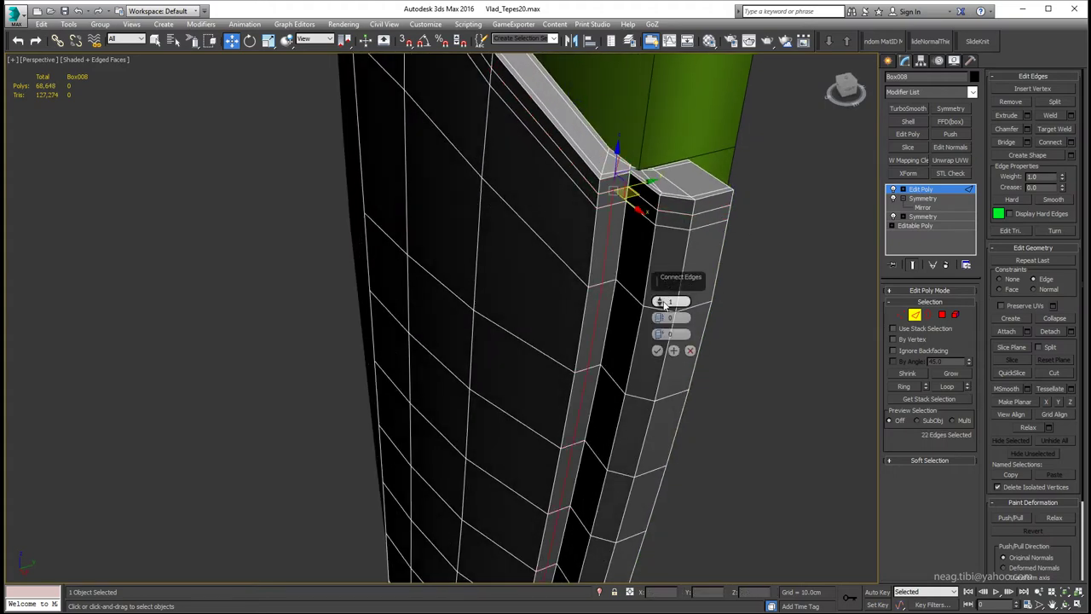
pyautogui.click(657, 351)
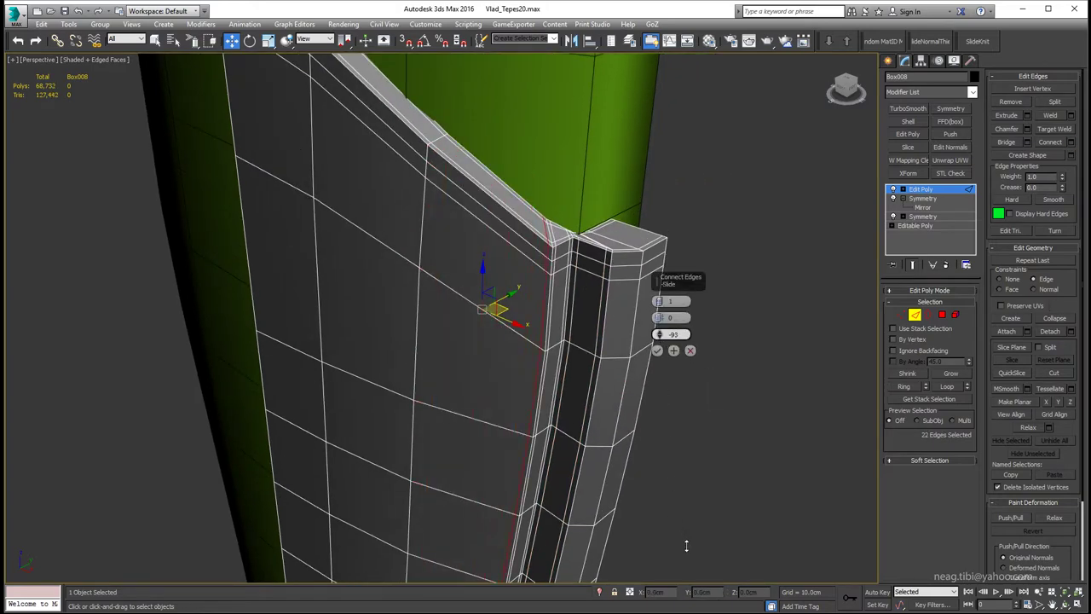
pyautogui.click(656, 350)
pyautogui.moveTo(656, 350)
pyautogui.keyDown('alt'); pyautogui.mouseDown(button='middle')
pyautogui.moveTo(564, 350)
pyautogui.moveTo(526, 198)
pyautogui.moveTo(496, 228)
pyautogui.mouseUp(button='middle'); pyautogui.keyUp('alt')
pyautogui.press('1')
pyautogui.click(450, 226)
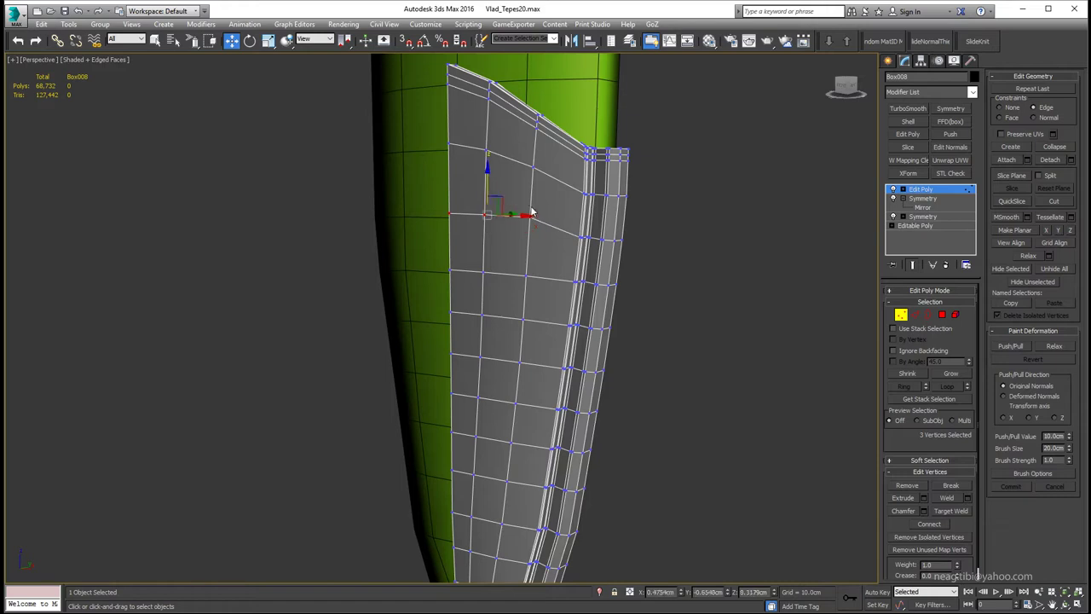
# Toggle between vertex and edge modes while viewing the whole tapered piece.
pyautogui.press('2')
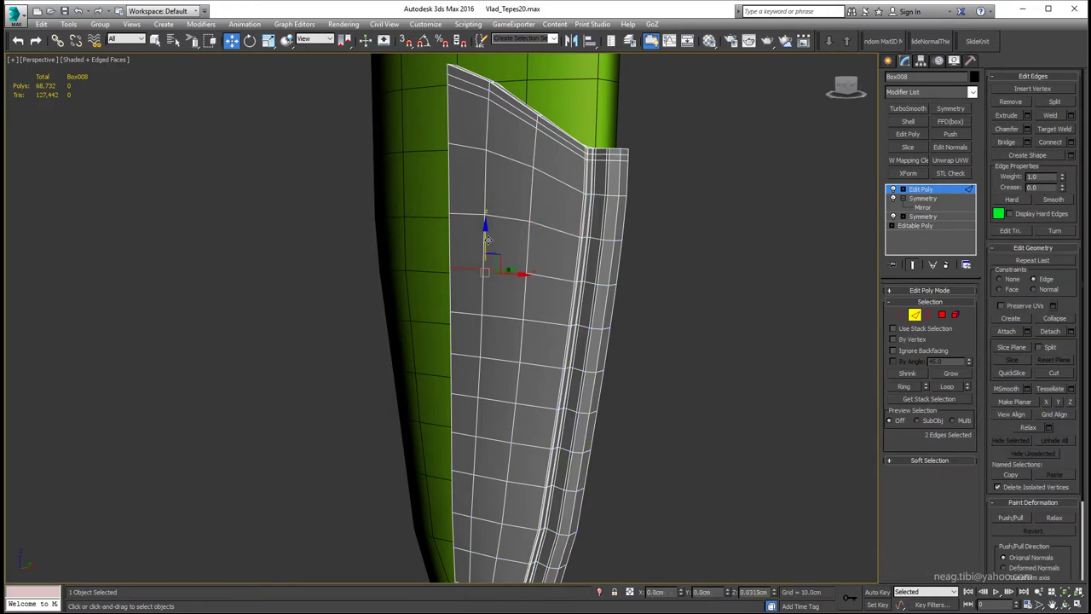
pyautogui.press('1')
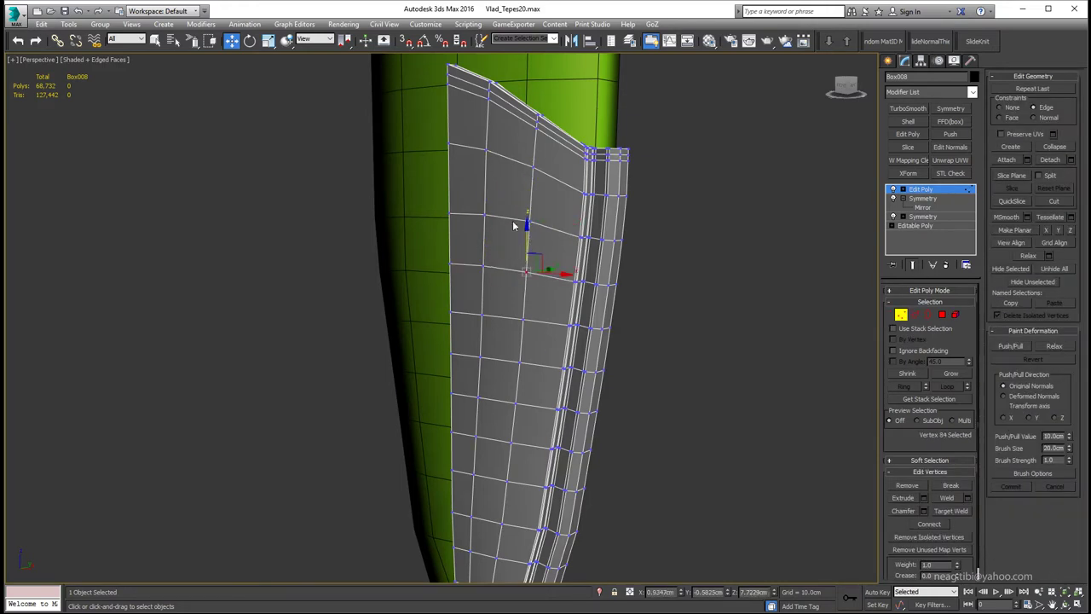
pyautogui.moveTo(514, 226); pyautogui.dragTo(458, 234, button='middle')
pyautogui.press('2')
pyautogui.press('1')
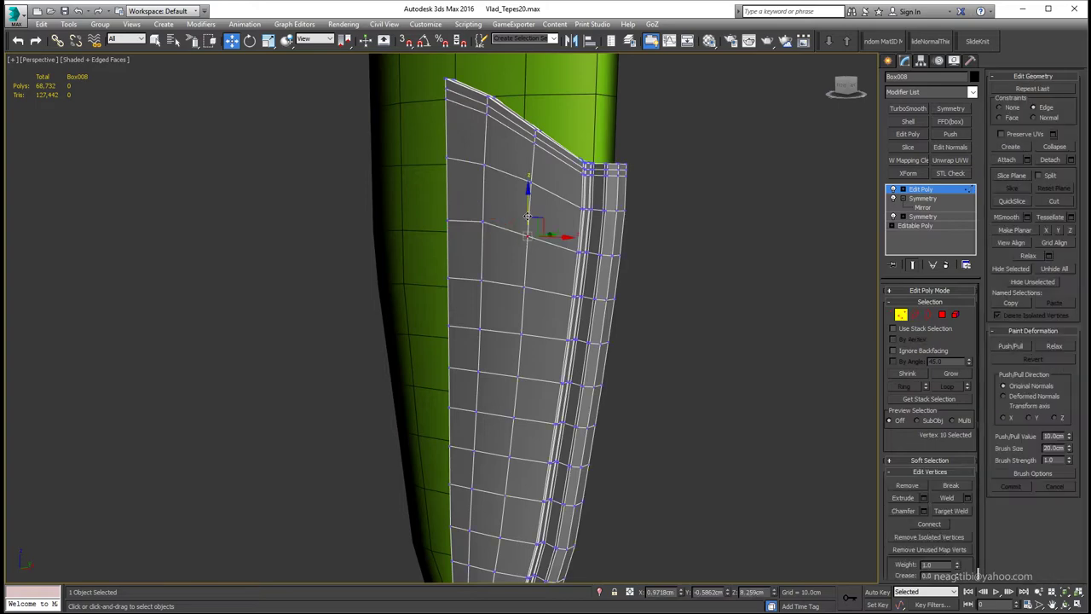
pyautogui.moveTo(489, 207)
pyautogui.keyDown('alt'); pyautogui.mouseDown(button='middle')
pyautogui.moveTo(424, 279)
pyautogui.moveTo(617, 293)
pyautogui.moveTo(501, 385)
pyautogui.moveTo(581, 216)
pyautogui.moveTo(559, 282)
pyautogui.mouseUp(button='middle'); pyautogui.keyUp('alt')
pyautogui.scroll(3, 559, 281)
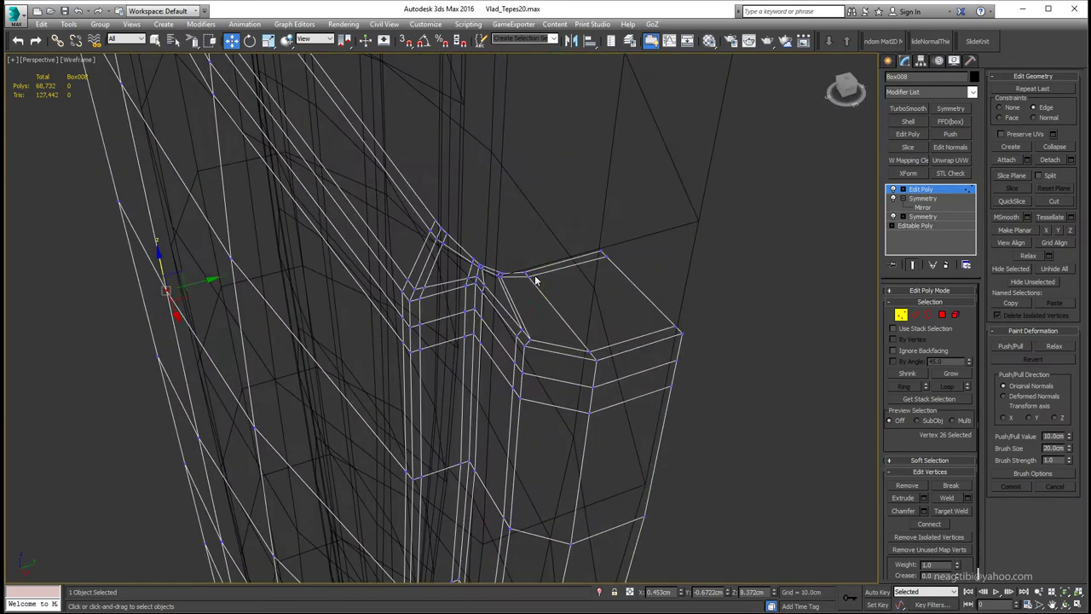
# Check the two top-corner vertices in wireframe, then deselect and exit vertex editing.
pyautogui.click(552, 276)
pyautogui.press('F3')
pyautogui.click(567, 300)
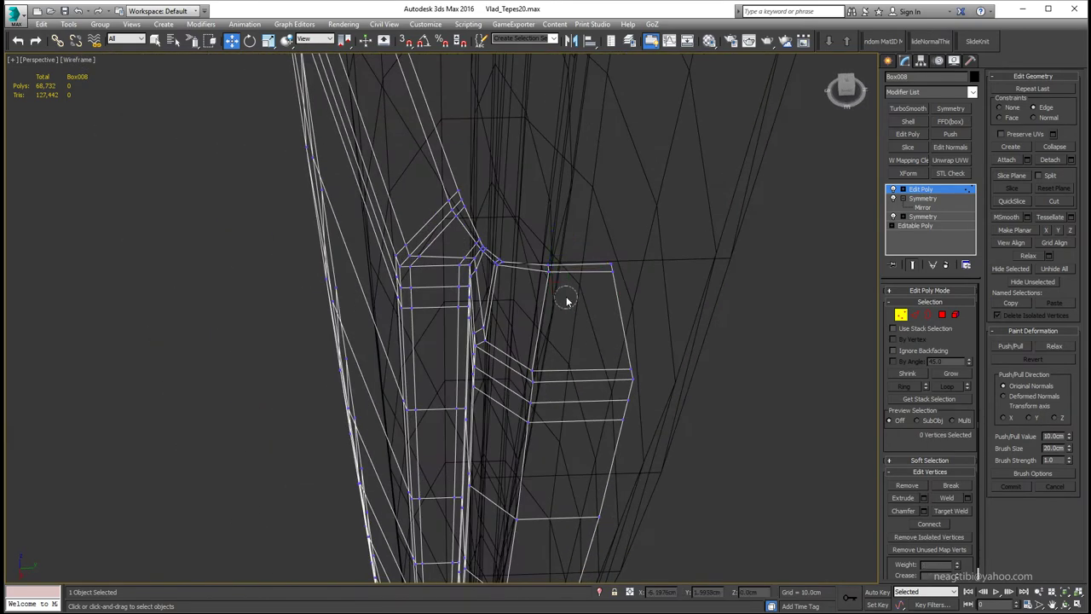
pyautogui.press('F3')
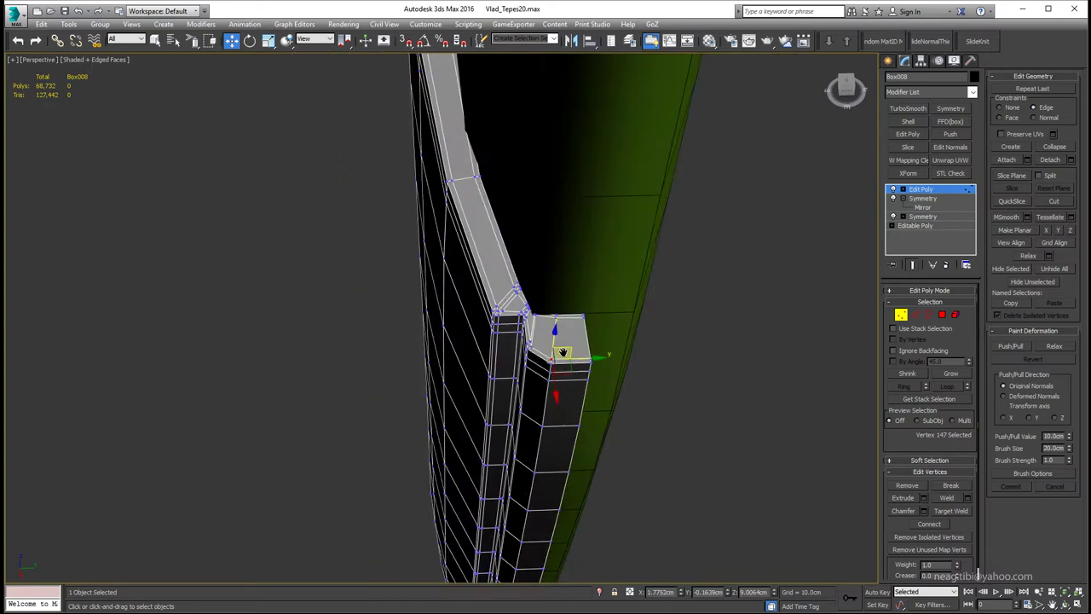
pyautogui.keyDown('alt'); pyautogui.moveTo(560, 369); pyautogui.dragTo(545, 281, button='middle'); pyautogui.keyUp('alt')
pyautogui.click(902, 199)
# Add a Symmetry modifier mirroring across Z with a 0.01cm weld threshold.
pyautogui.click(950, 108)
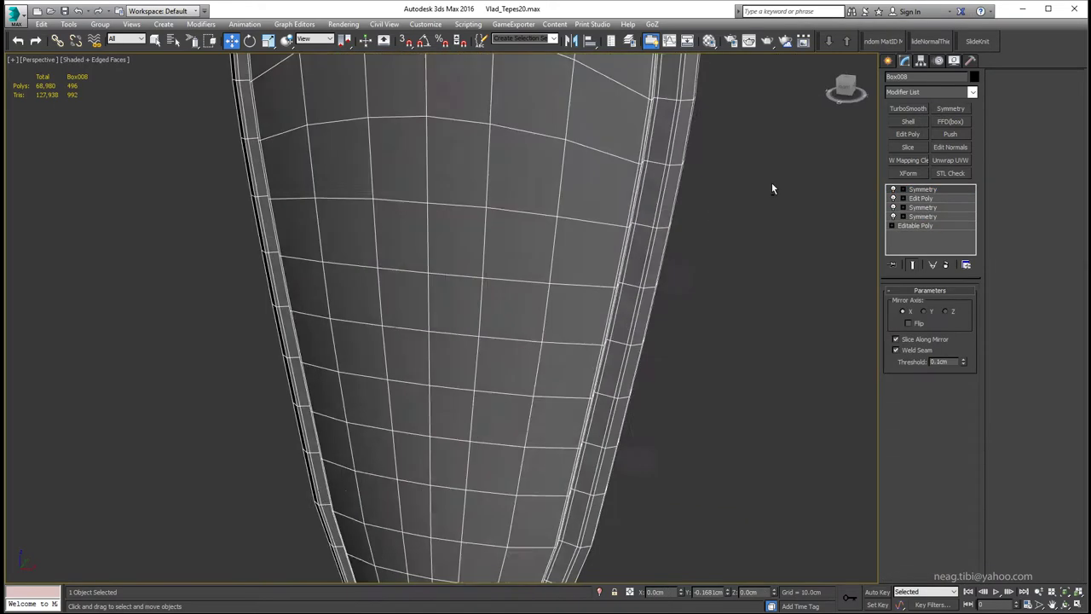
pyautogui.scroll(-3, 605, 146)
pyautogui.moveTo(606, 146)
pyautogui.keyDown('alt'); pyautogui.mouseDown(button='middle')
pyautogui.moveTo(571, 96)
pyautogui.moveTo(931, 121)
pyautogui.mouseUp(button='middle'); pyautogui.keyUp('alt')
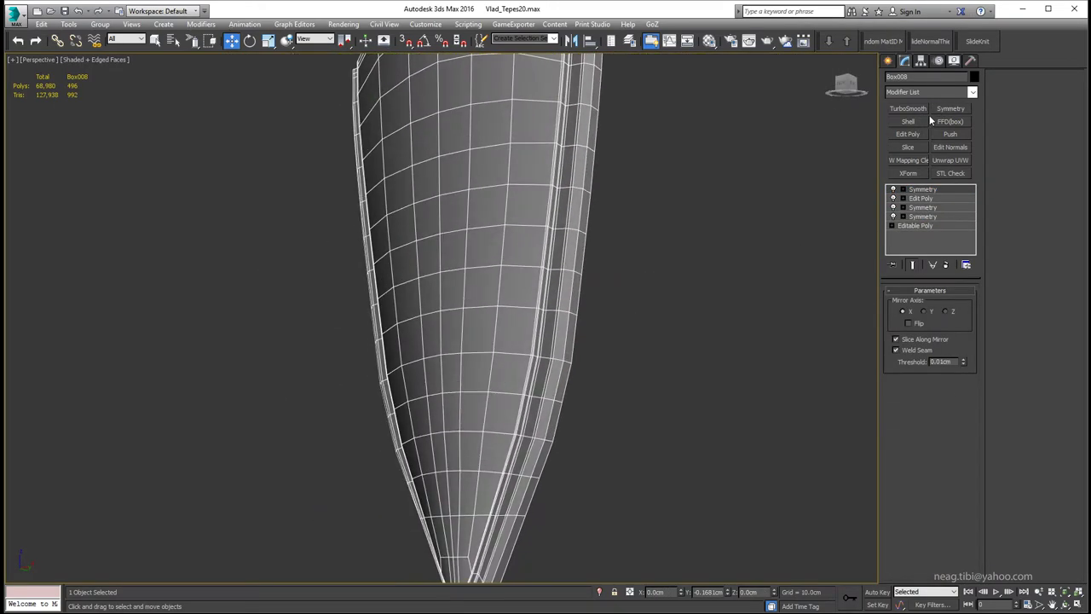
pyautogui.click(944, 311)
pyautogui.click(963, 364)
# Orbit and zoom around the piece to inspect the mirrored result.
pyautogui.moveTo(602, 257)
pyautogui.keyDown('alt'); pyautogui.mouseDown(button='middle')
pyautogui.moveTo(617, 347)
pyautogui.moveTo(574, 352)
pyautogui.moveTo(563, 340)
pyautogui.moveTo(579, 416)
pyautogui.mouseUp(button='middle'); pyautogui.keyUp('alt')
pyautogui.moveTo(611, 356); pyautogui.dragTo(593, 389, button='middle')
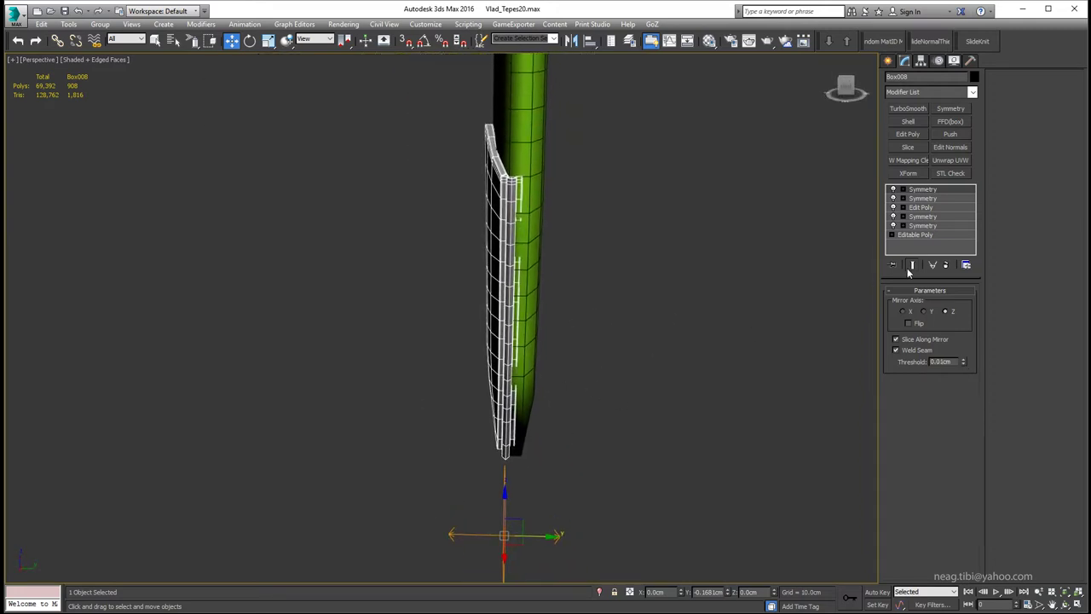
pyautogui.moveTo(648, 512)
pyautogui.keyDown('alt'); pyautogui.mouseDown(button='middle')
pyautogui.moveTo(564, 417)
pyautogui.moveTo(512, 246)
pyautogui.mouseUp(button='middle'); pyautogui.keyUp('alt')
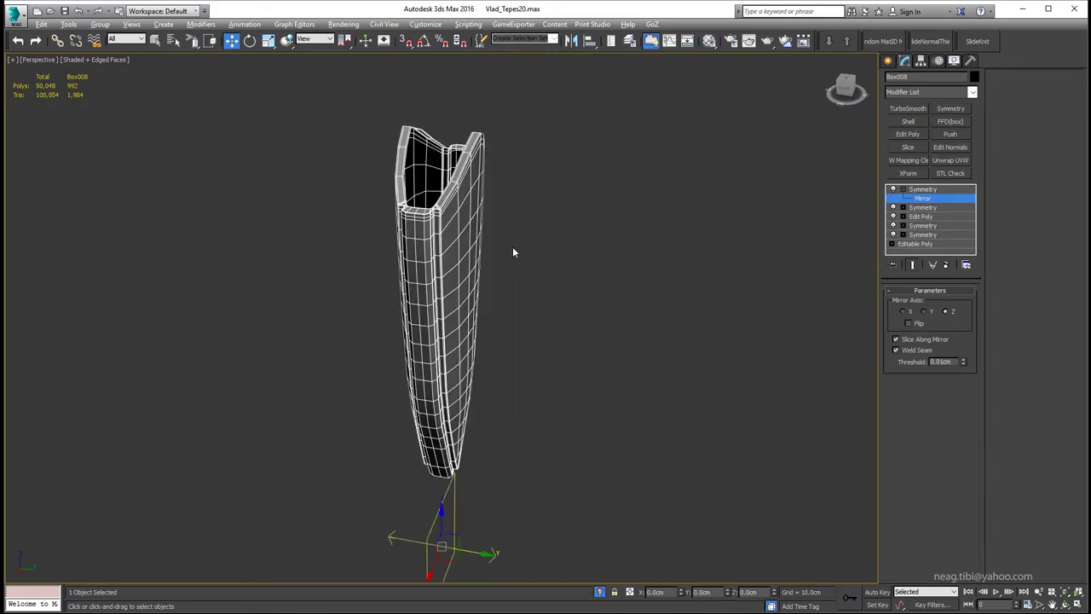
pyautogui.scroll(4, 513, 246)
pyautogui.scroll(5, 413, 407)
pyautogui.scroll(-8, 412, 406)
pyautogui.moveTo(412, 407)
pyautogui.keyDown('alt'); pyautogui.mouseDown(button='middle')
pyautogui.moveTo(487, 299)
pyautogui.moveTo(594, 465)
pyautogui.moveTo(549, 376)
pyautogui.mouseUp(button='middle'); pyautogui.keyUp('alt')
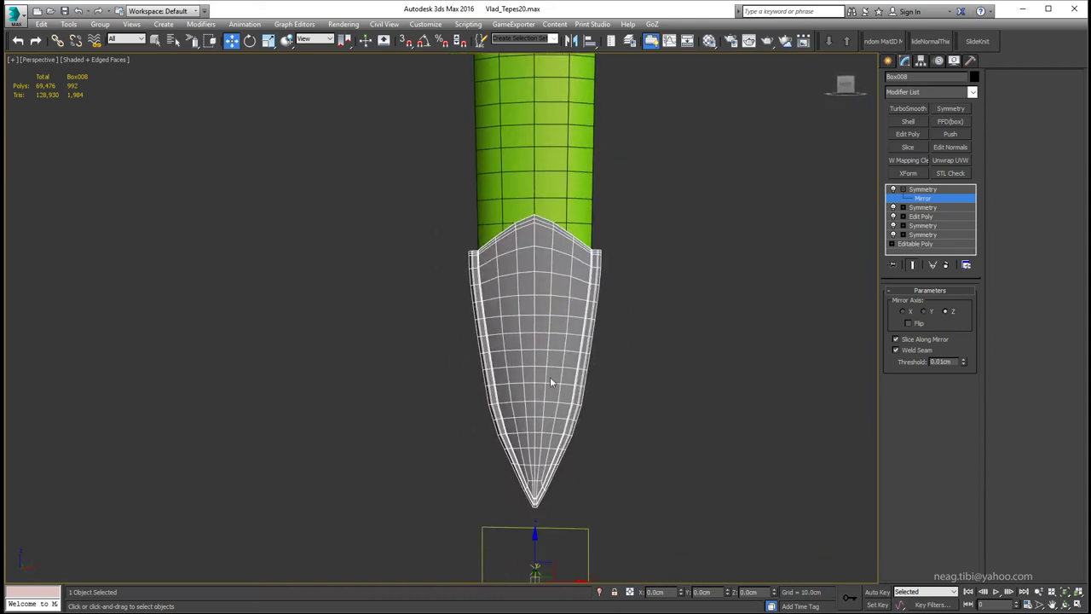
pyautogui.scroll(-5, 549, 377)
pyautogui.scroll(-2, 556, 388)
pyautogui.rightClick(602, 361)
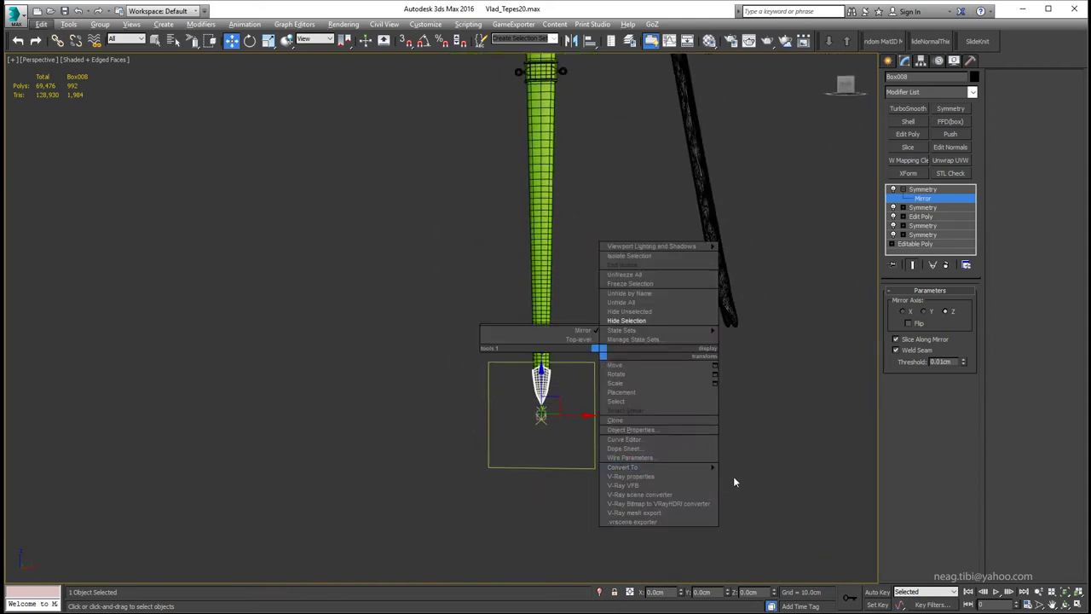
pyautogui.click(733, 476)
# Use Affect Pivot Only, reset the piece's transform and collapse it to Editable Poly.
pyautogui.click(921, 60)
pyautogui.click(931, 133)
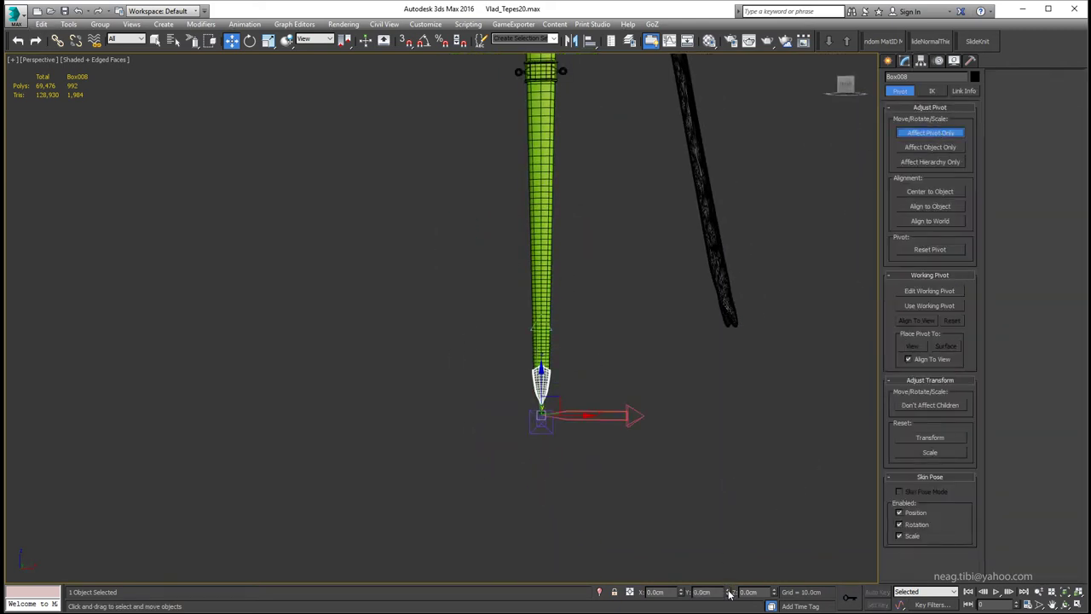
pyautogui.click(970, 59)
pyautogui.rightClick(749, 341)
pyautogui.click(876, 457)
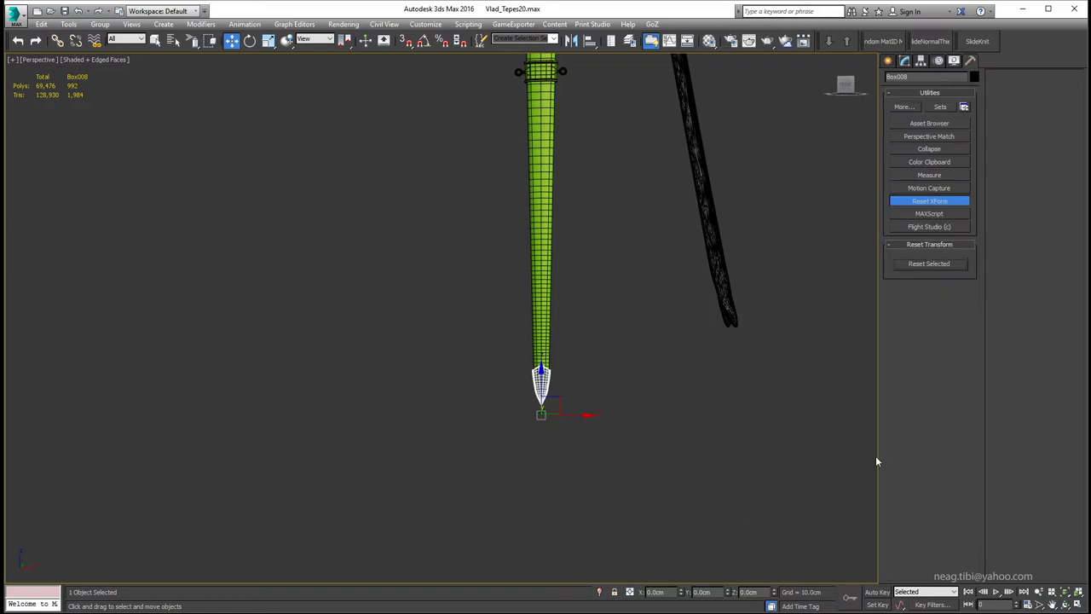
# Isolate the piece and select its open rim border.
pyautogui.hotkey('alt', 'q')
pyautogui.press('3')
pyautogui.click(452, 264)
# Shift-scale a copy of the rim border inward to form an inner lip.
pyautogui.scroll(5, 452, 264)
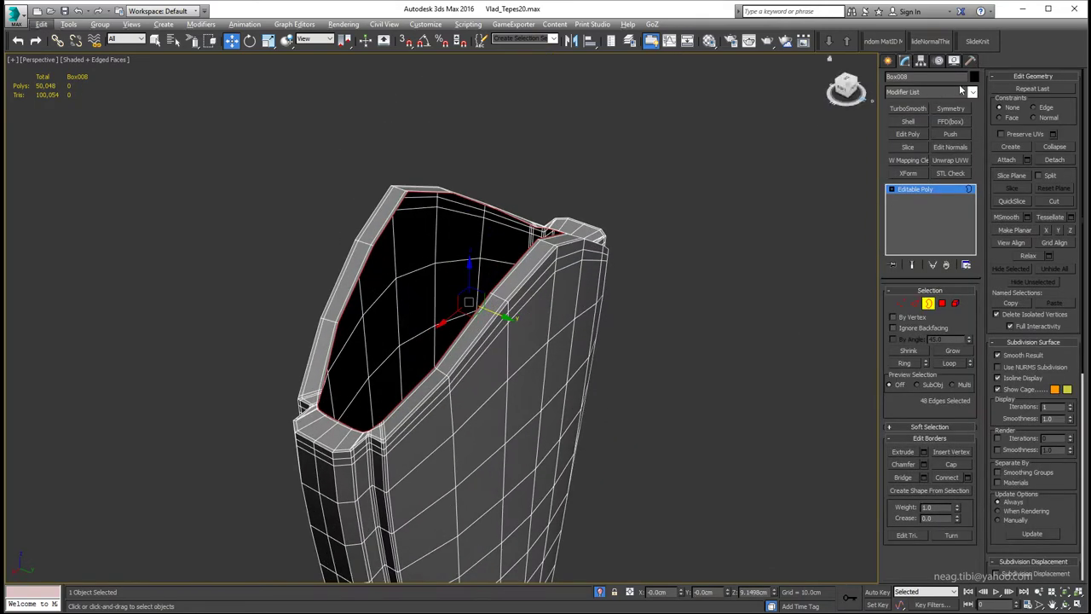
pyautogui.moveTo(452, 264)
pyautogui.keyDown('alt'); pyautogui.mouseDown(button='middle')
pyautogui.moveTo(325, 315)
pyautogui.moveTo(340, 396)
pyautogui.moveTo(529, 284)
pyautogui.mouseUp(button='middle'); pyautogui.keyUp('alt')
pyautogui.press('r')
pyautogui.keyDown('shift'); pyautogui.moveTo(529, 284); pyautogui.dragTo(512, 300); pyautogui.keyUp('shift')
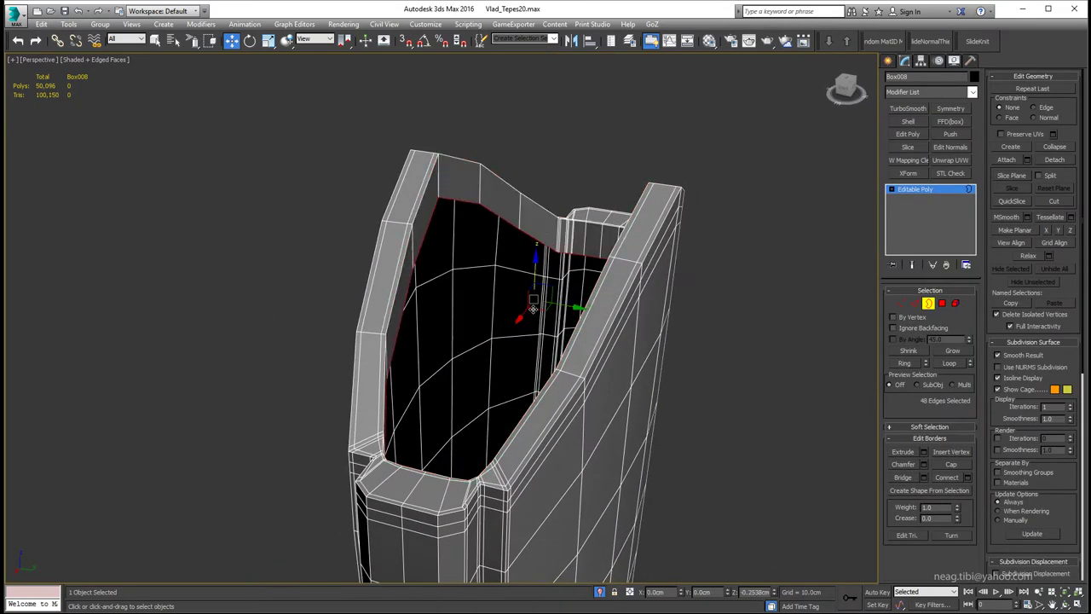
pyautogui.moveTo(512, 300)
pyautogui.keyDown('alt'); pyautogui.mouseDown(button='middle')
pyautogui.moveTo(374, 369)
pyautogui.moveTo(302, 378)
pyautogui.moveTo(576, 347)
pyautogui.moveTo(509, 392)
pyautogui.moveTo(451, 361)
pyautogui.moveTo(457, 382)
pyautogui.moveTo(565, 382)
pyautogui.moveTo(614, 366)
pyautogui.mouseUp(button='middle'); pyautogui.keyUp('alt')
# Chamfer the rim edges 1.0cm and connect them with a support loop.
pyautogui.click(922, 463)
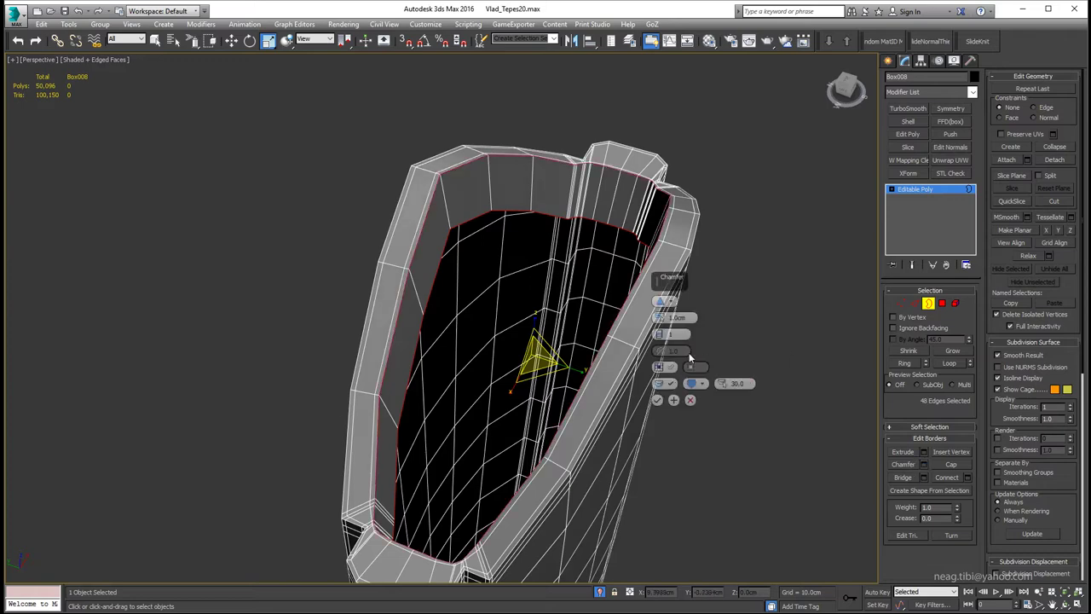
pyautogui.click(656, 400)
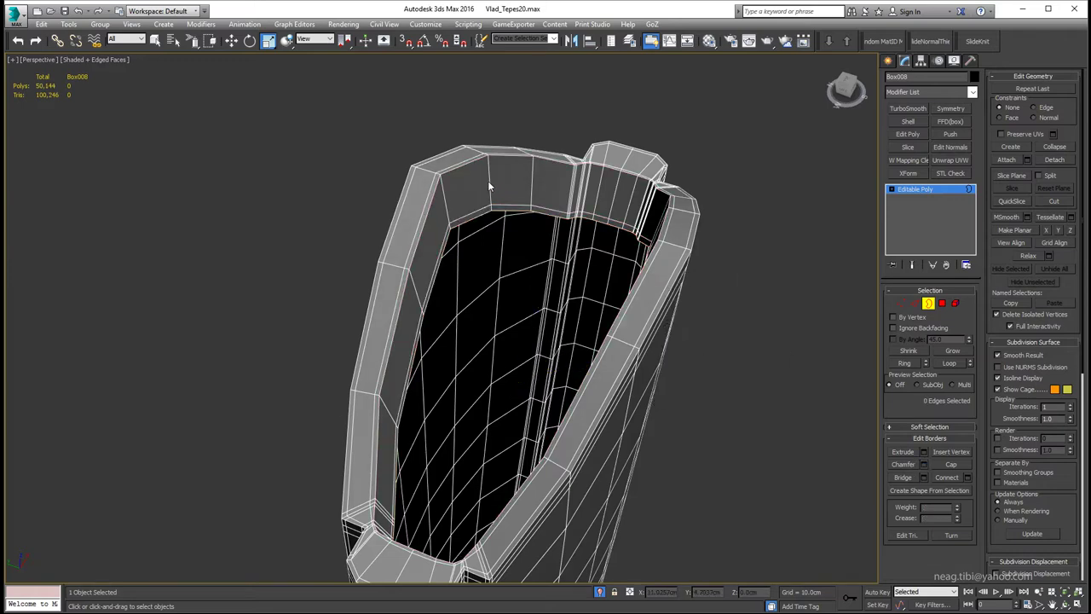
pyautogui.press('2')
pyautogui.click(967, 503)
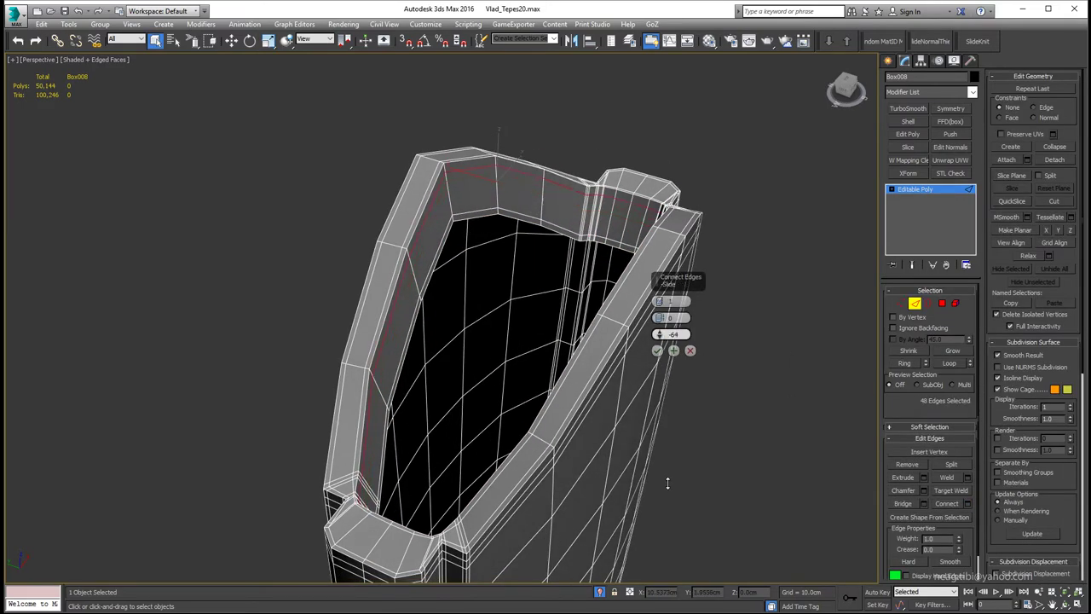
pyautogui.click(657, 350)
# Exit isolation and deselect everything to see the full scene.
pyautogui.keyDown('alt'); pyautogui.moveTo(657, 350); pyautogui.dragTo(510, 191, button='middle'); pyautogui.keyUp('alt')
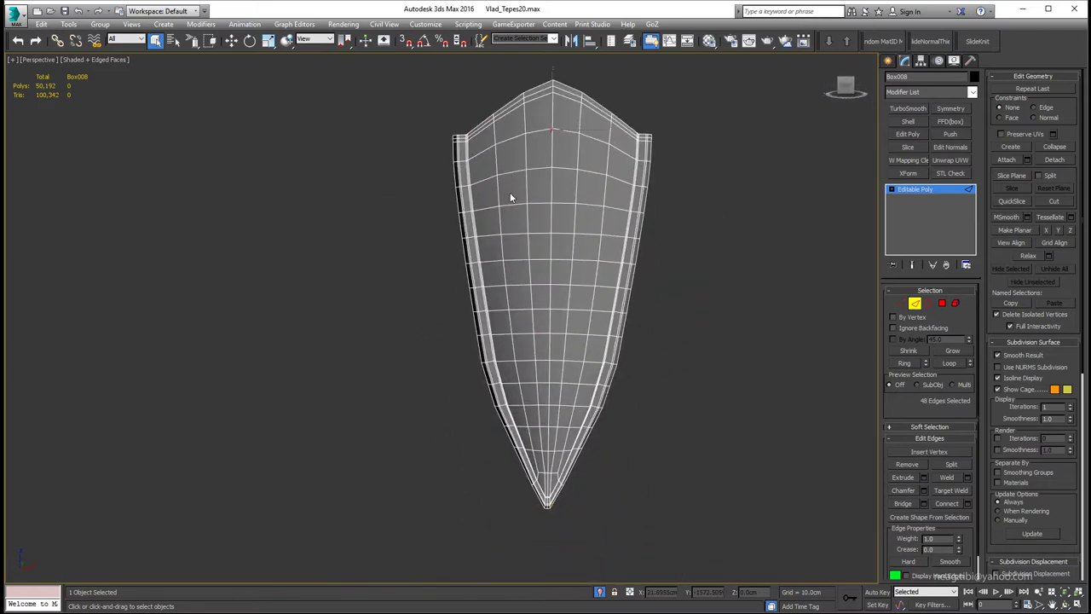
pyautogui.hotkey('alt', 'q')
pyautogui.click(617, 391)
# Hide edged faces, select the sword and toggle the Material Editor.
pyautogui.scroll(-5, 617, 391)
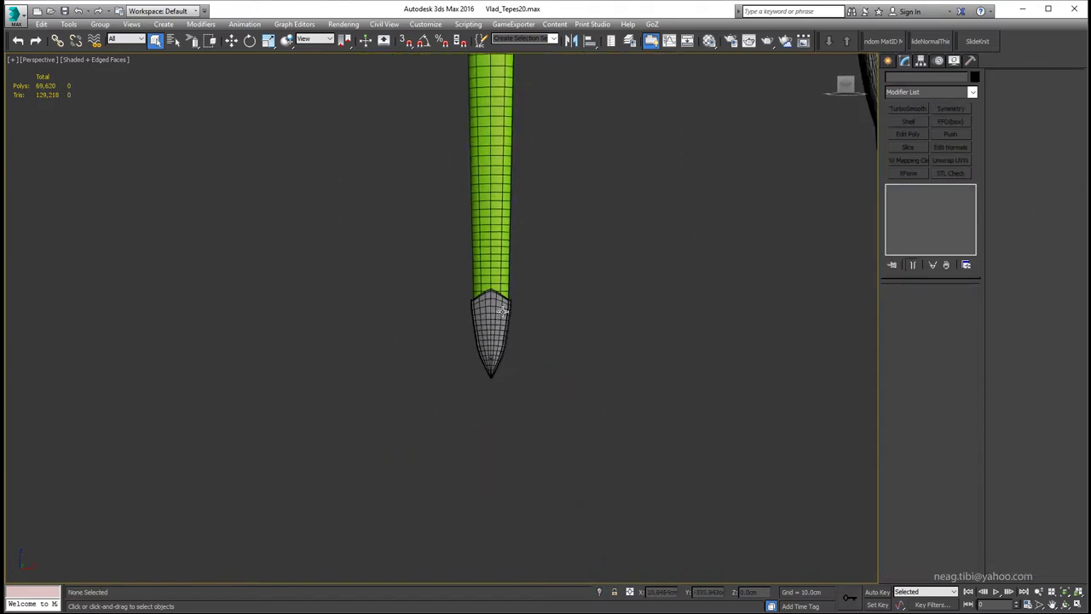
pyautogui.scroll(-3, 475, 462)
pyautogui.press('F4')
pyautogui.click(482, 443)
pyautogui.press('m')
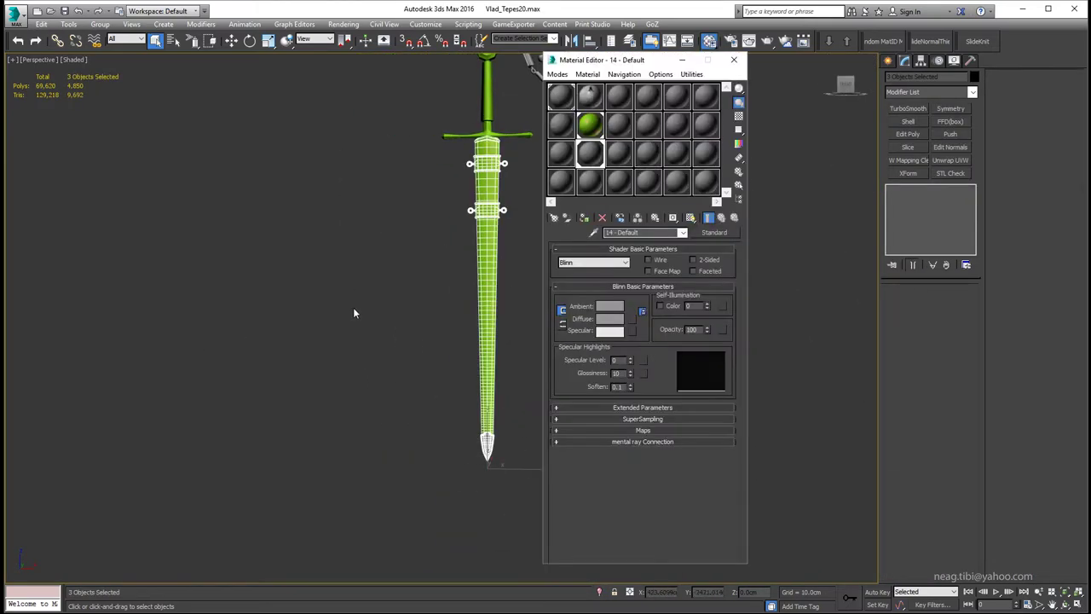
# Select the crossguard, inspect its base Editable Poly in the stack, then deselect it.
pyautogui.click(682, 60)
pyautogui.scroll(4, 438, 341)
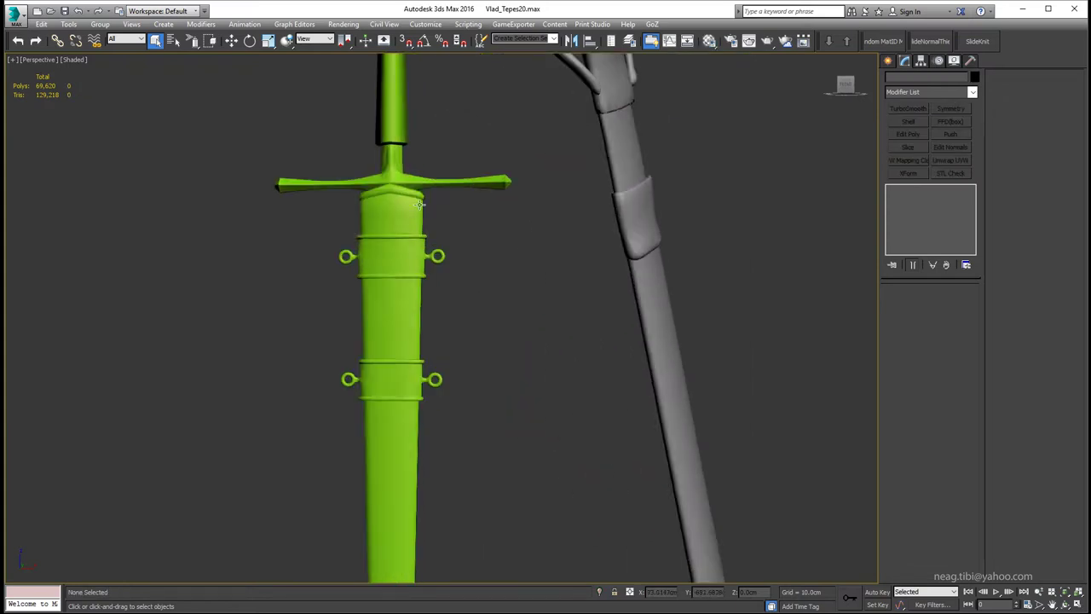
pyautogui.scroll(4, 438, 341)
pyautogui.scroll(2, 438, 341)
pyautogui.click(608, 255)
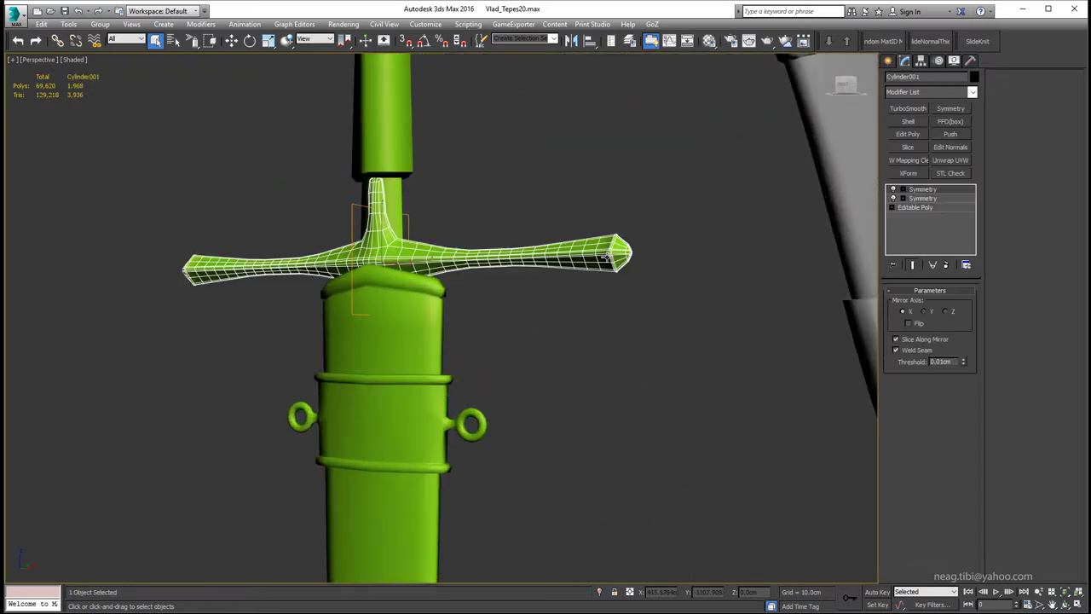
pyautogui.click(927, 208)
pyautogui.hotkey('ctrl', 'd')
# Orbit out to view the sword and scabbard together.
pyautogui.scroll(-3, 536, 316)
pyautogui.moveTo(536, 316)
pyautogui.keyDown('alt'); pyautogui.mouseDown(button='middle')
pyautogui.moveTo(433, 245)
pyautogui.moveTo(518, 273)
pyautogui.moveTo(418, 419)
pyautogui.moveTo(297, 421)
pyautogui.moveTo(366, 375)
pyautogui.moveTo(431, 296)
pyautogui.mouseUp(button='middle'); pyautogui.keyUp('alt')
pyautogui.scroll(-2, 499, 271)
pyautogui.moveTo(499, 271)
pyautogui.keyDown('alt'); pyautogui.mouseDown(button='middle')
pyautogui.moveTo(426, 280)
pyautogui.moveTo(399, 188)
pyautogui.moveTo(418, 347)
pyautogui.mouseUp(button='middle'); pyautogui.keyUp('alt')
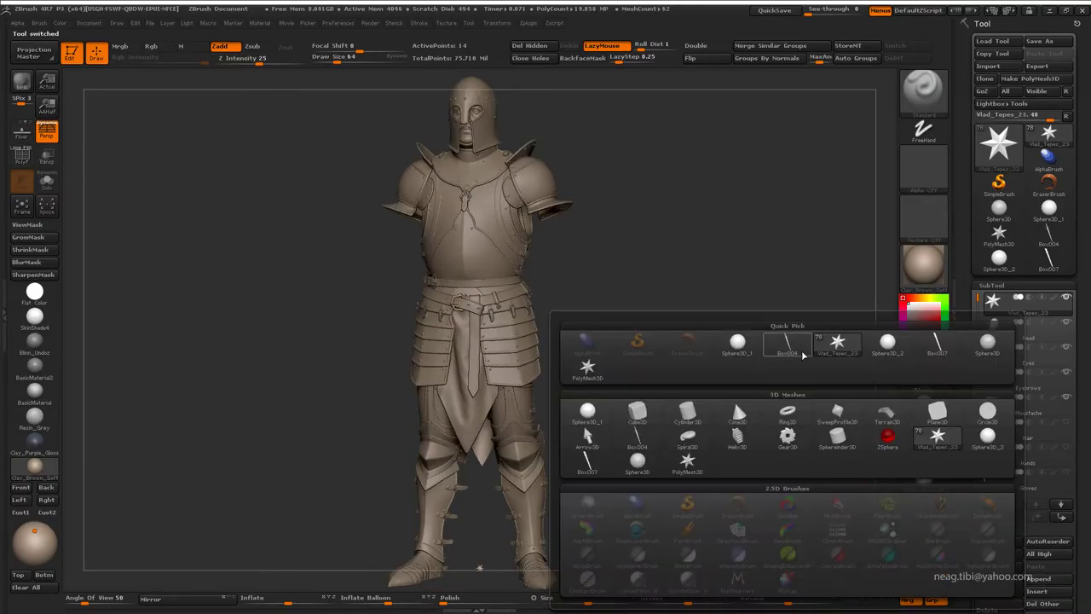
# Append the Box004 sword and Box007 scabbard meshes as subtools of the knight.
pyautogui.click(802, 355)
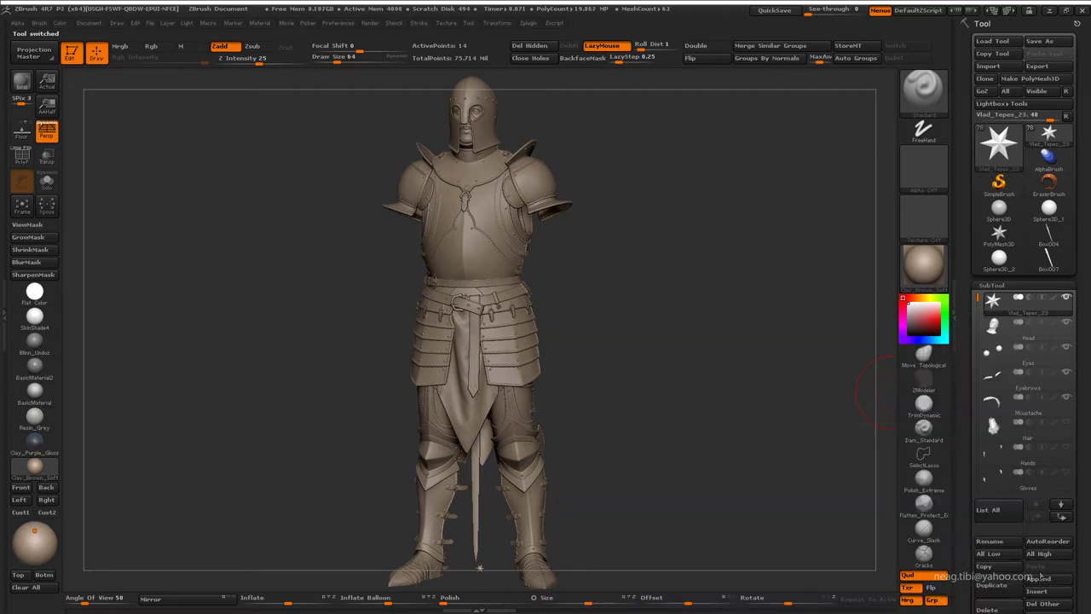
pyautogui.click(1038, 578)
pyautogui.click(712, 445)
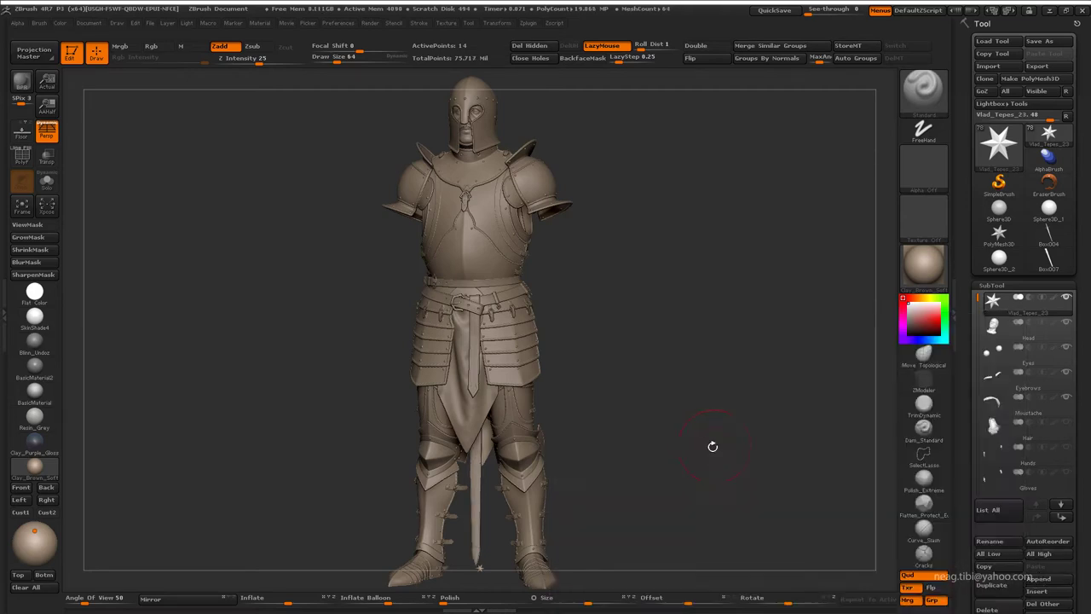
pyautogui.keyDown('alt'); pyautogui.click(481, 462); pyautogui.keyUp('alt')
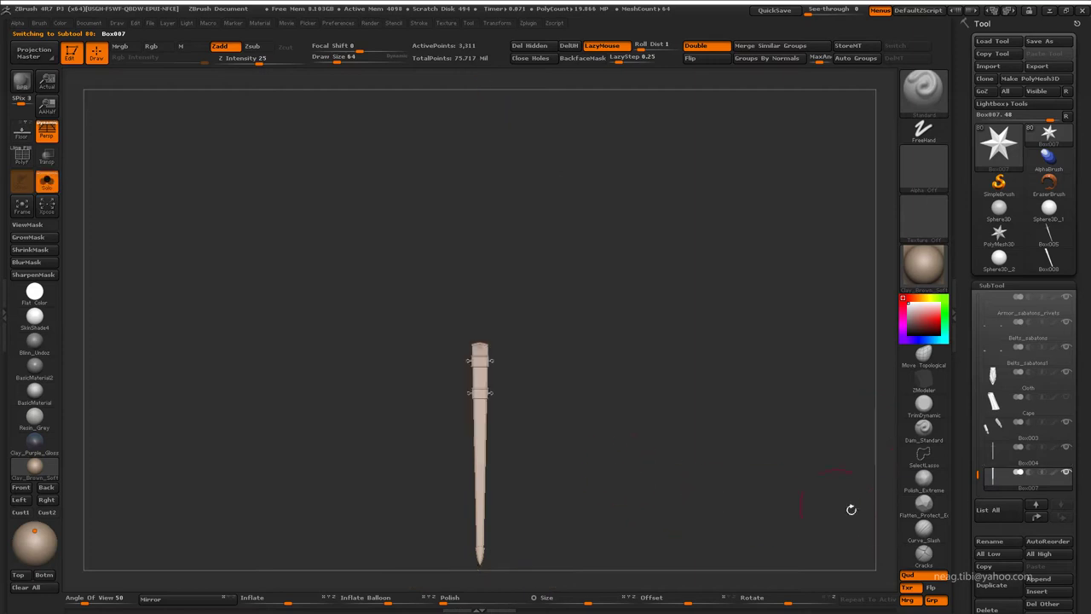
# Rename the Box007 subtool to Scabbard and Box004 to Sword.
pyautogui.click(1012, 544)
pyautogui.write('rd')
pyautogui.press('Return')
pyautogui.press('Up')
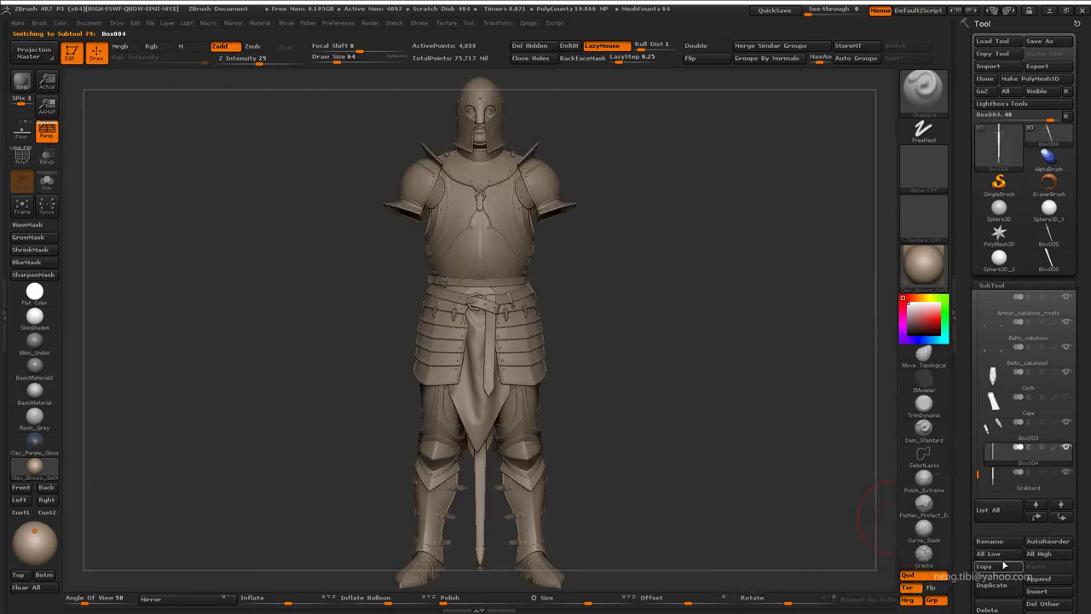
pyautogui.click(1006, 542)
pyautogui.write('d')
pyautogui.press('Return')
# Solo the sword with wireframe and PolyF polygroups, then inspect the scabbard top.
pyautogui.moveTo(869, 443); pyautogui.dragTo(705, 438)
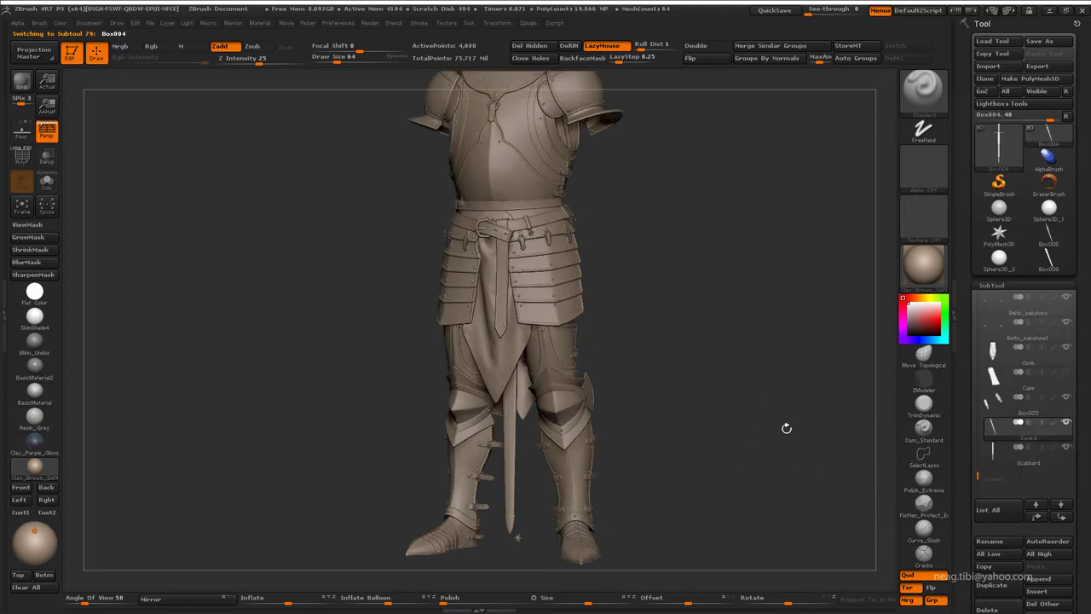
pyautogui.hotkey('ctrl', 'shift', 's')
pyautogui.hotkey('shift', 'f')
pyautogui.press('f')
pyautogui.click(789, 46)
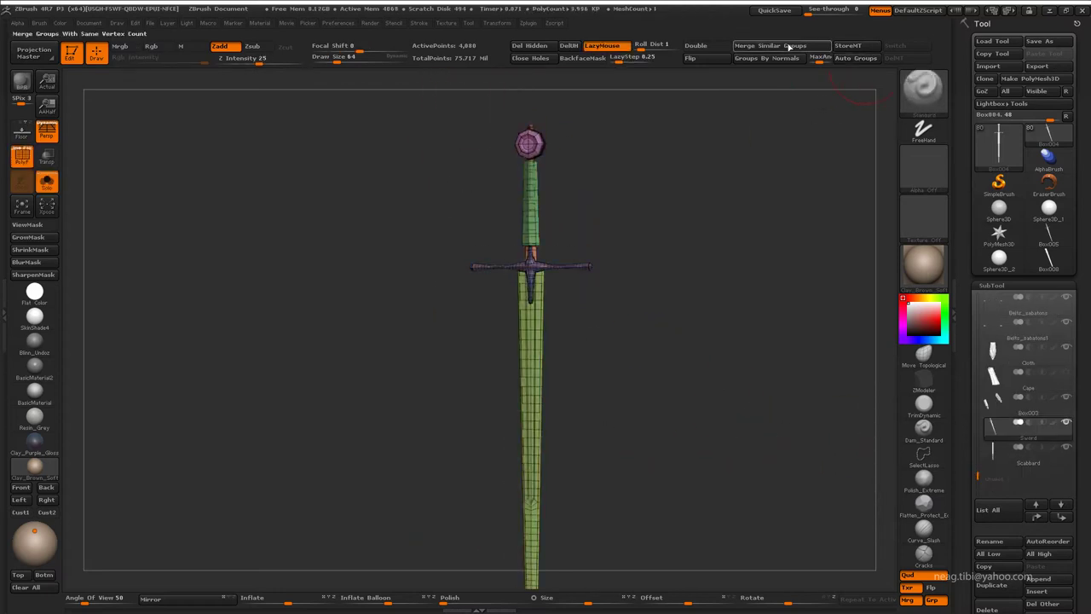
pyautogui.click(993, 450)
pyautogui.moveTo(775, 114)
pyautogui.mouseDown()
pyautogui.moveTo(583, 381)
pyautogui.moveTo(498, 316)
pyautogui.moveTo(677, 429)
pyautogui.moveTo(763, 290)
pyautogui.mouseUp()
# Zoom in on the Sword's crossguard, then turn off wireframe and show the whole character.
pyautogui.click(984, 428)
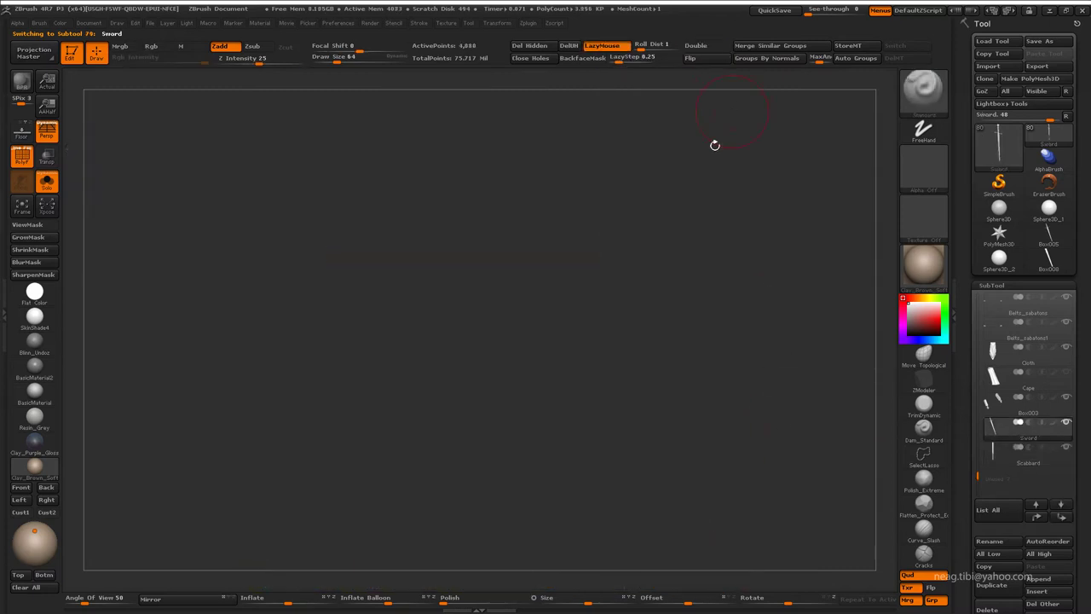
pyautogui.press('f')
pyautogui.moveTo(548, 214)
pyautogui.keyDown('alt'); pyautogui.mouseDown()
pyautogui.moveTo(524, 252)
pyautogui.moveTo(701, 348)
pyautogui.moveTo(592, 346)
pyautogui.mouseUp(); pyautogui.keyUp('alt')
pyautogui.hotkey('shift', 'f')
pyautogui.press('f')
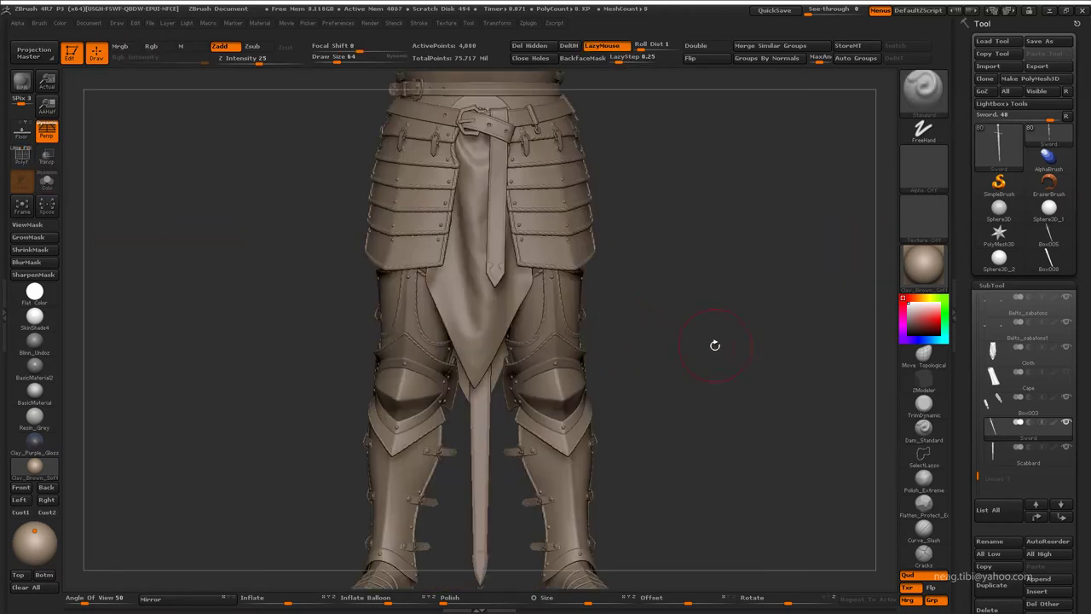
pyautogui.moveTo(714, 344); pyautogui.dragTo(742, 378)
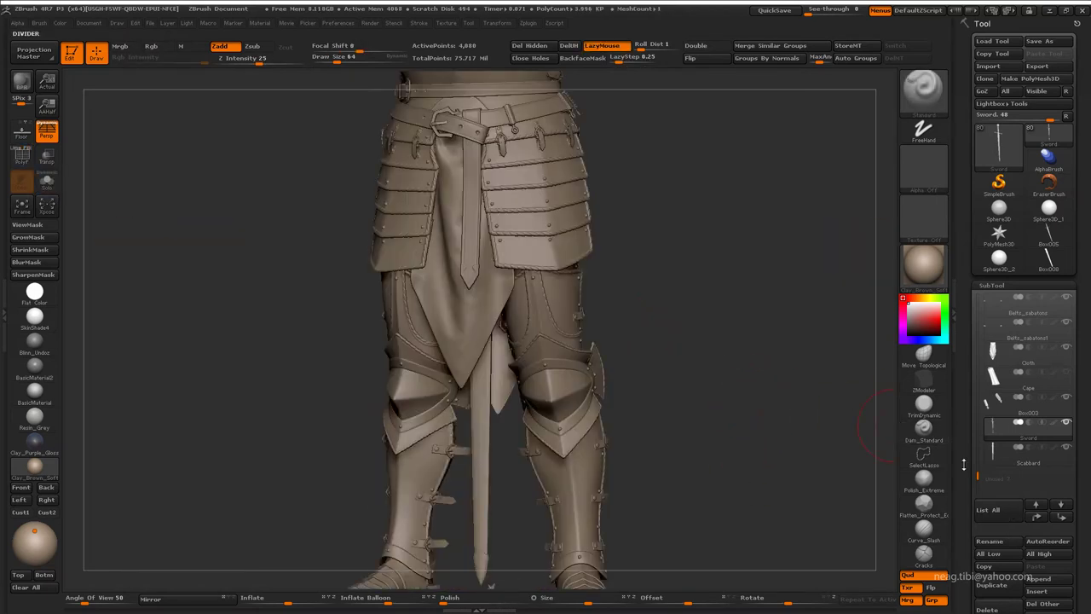
# Duplicate the Sword subtool, move Scabbard under the copy and MergeDown them.
pyautogui.click(1011, 585)
pyautogui.click(1039, 520)
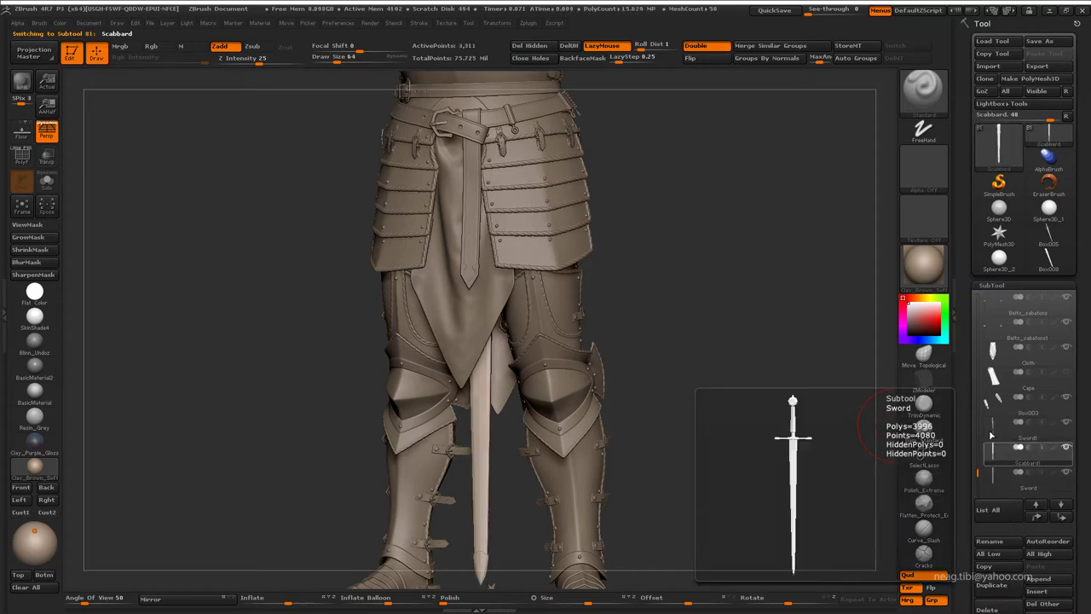
pyautogui.click(1019, 395)
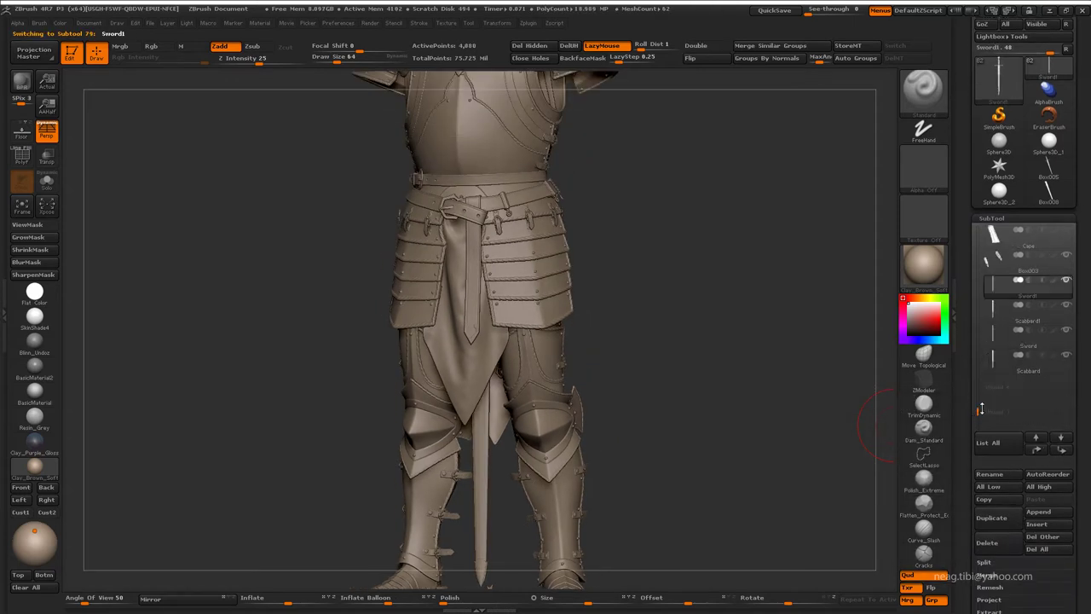
pyautogui.click(1006, 584)
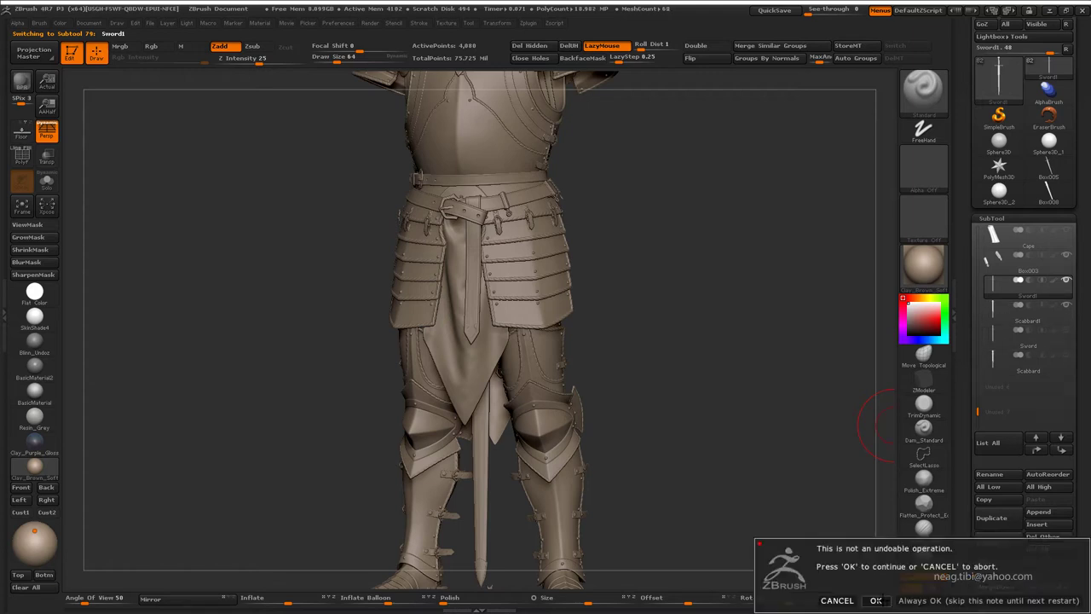
pyautogui.click(876, 600)
# Solo the merged Sword1 with polygroups shown and open its Geometry settings.
pyautogui.hotkey('ctrl', 'shift', 's')
pyautogui.hotkey('shift', 'f')
pyautogui.keyDown('alt'); pyautogui.moveTo(618, 320); pyautogui.dragTo(600, 127); pyautogui.keyUp('alt')
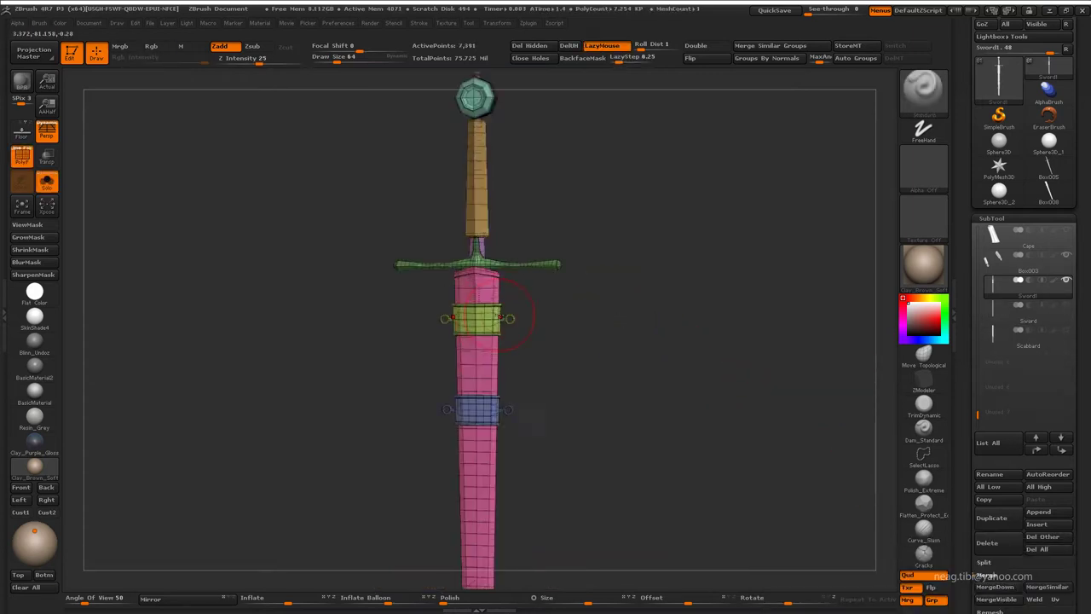
pyautogui.scroll(-5, 1006, 561)
pyautogui.click(995, 357)
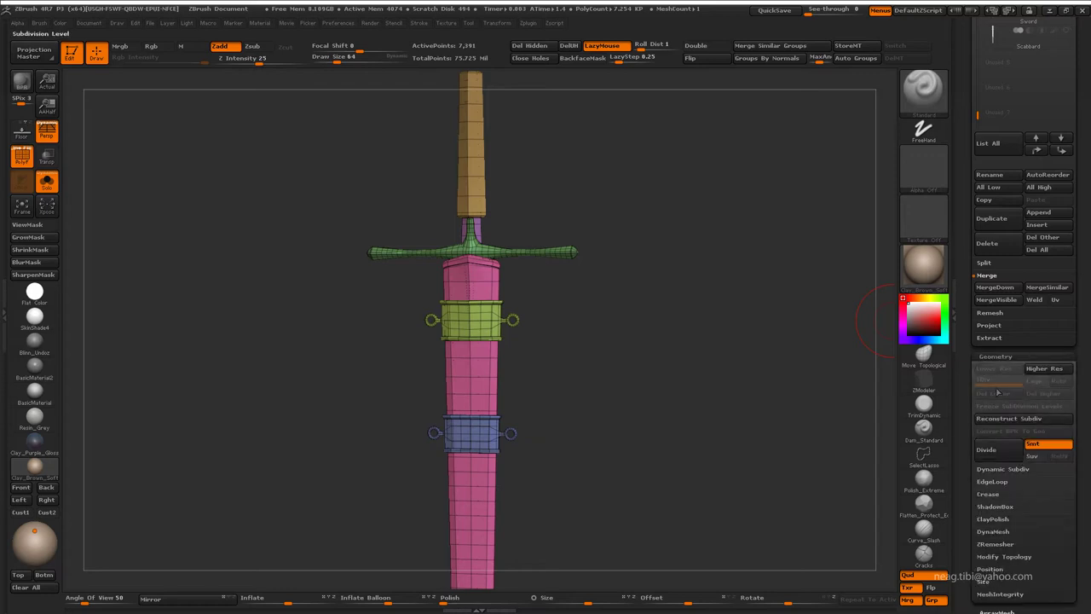
pyautogui.scroll(3, 1023, 340)
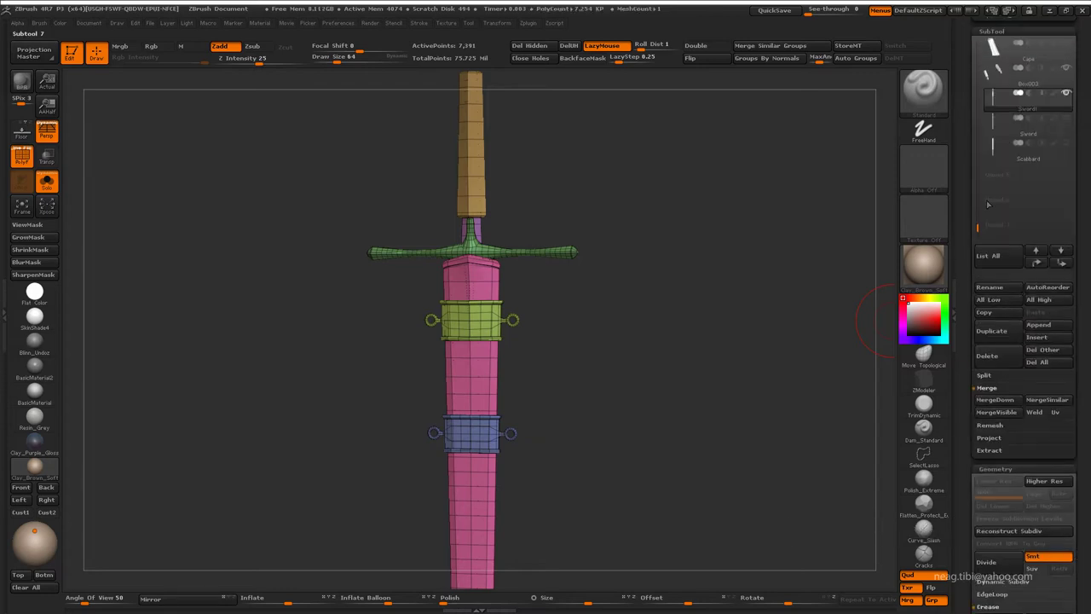
# Check the original Sword and Scabbard subtools, then reselect Sword1 and view the belt.
pyautogui.click(1028, 84)
pyautogui.click(1027, 102)
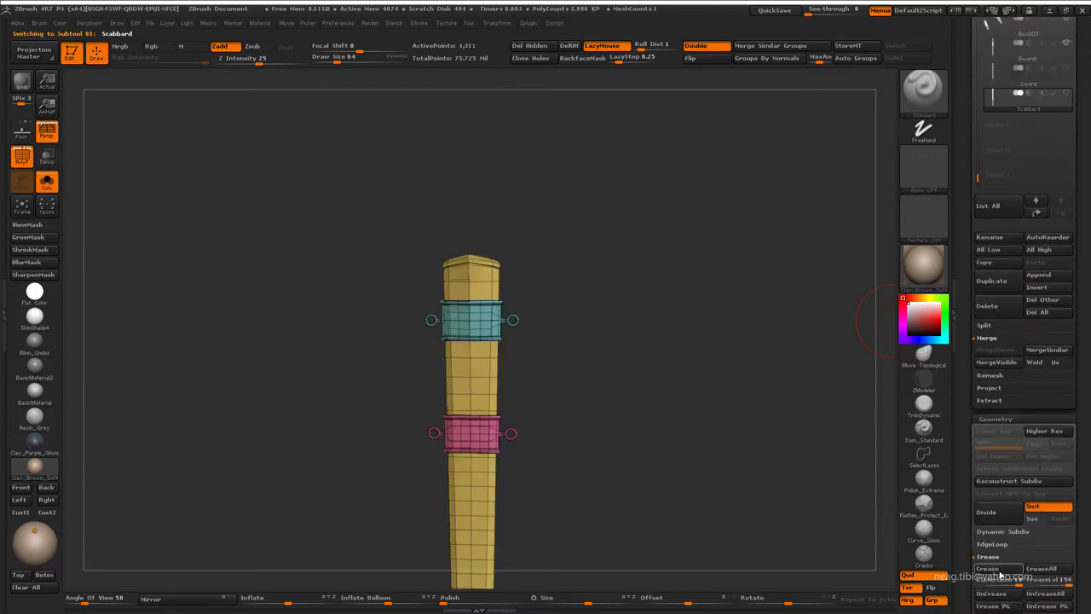
pyautogui.scroll(1, 1017, 170)
pyautogui.scroll(2, 1049, 204)
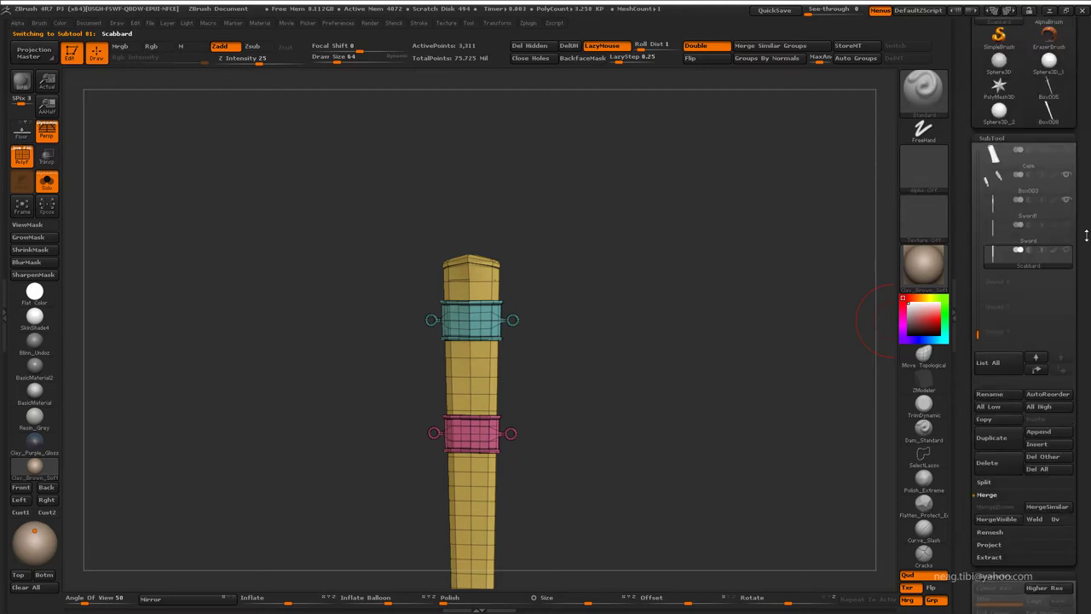
pyautogui.click(1010, 206)
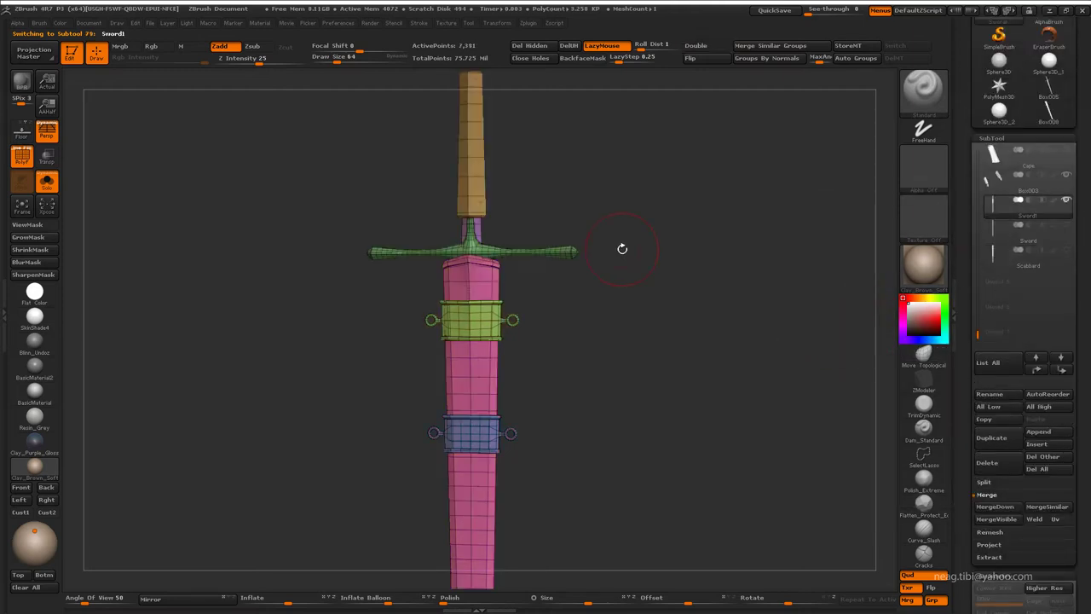
pyautogui.keyDown('alt'); pyautogui.moveTo(745, 415); pyautogui.dragTo(861, 307); pyautogui.keyUp('alt')
# Rename the merged sword subtool to Sword_placement and solo it to inspect the hilt.
pyautogui.click(990, 394)
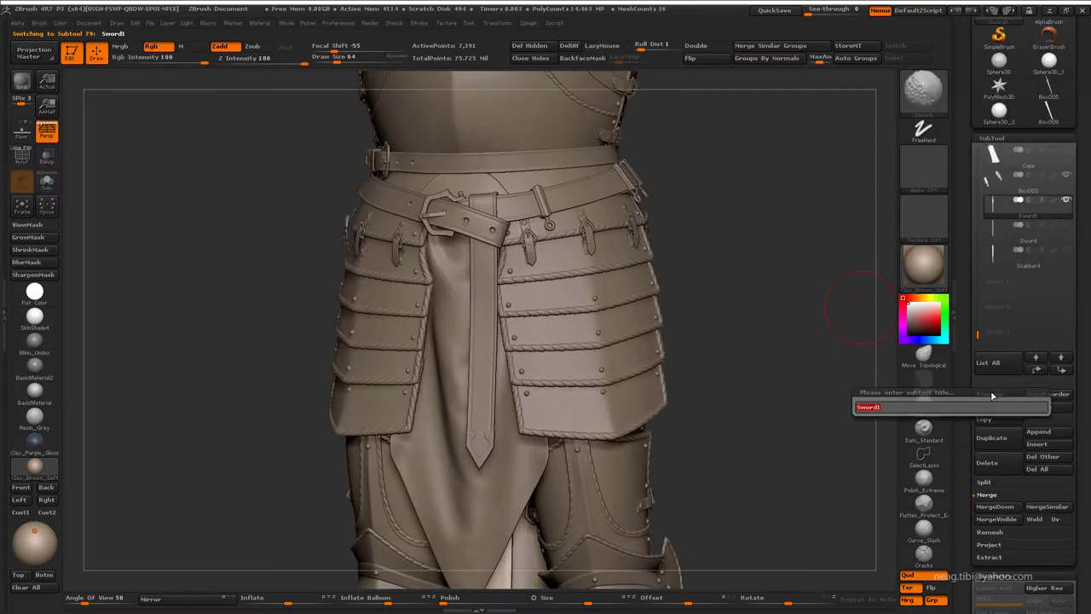
pyautogui.write('ement')
pyautogui.press('Return')
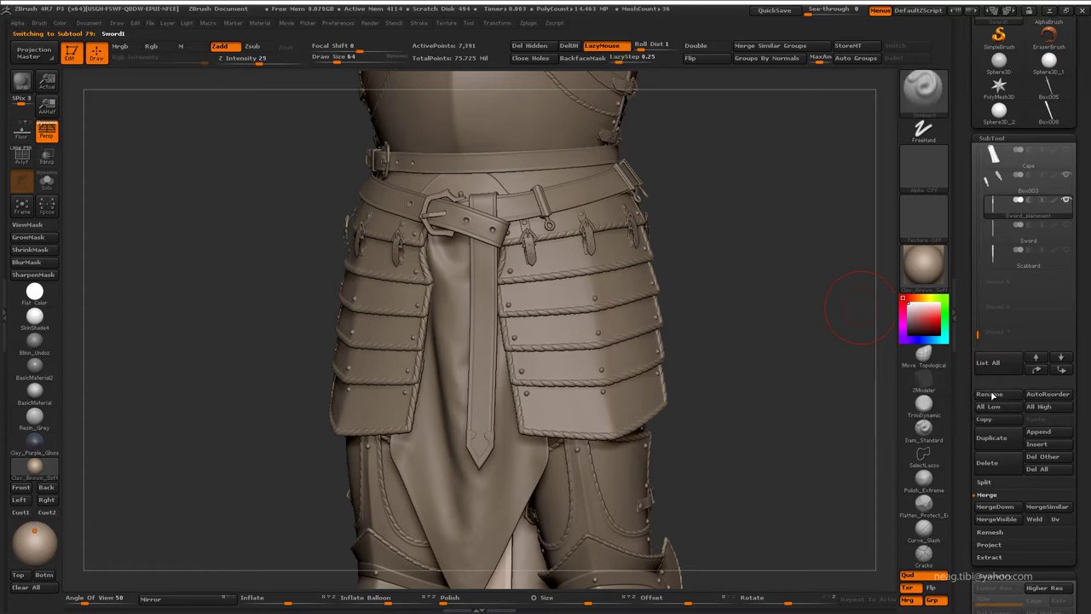
pyautogui.keyDown('alt'); pyautogui.moveTo(852, 304); pyautogui.dragTo(549, 446); pyautogui.keyUp('alt')
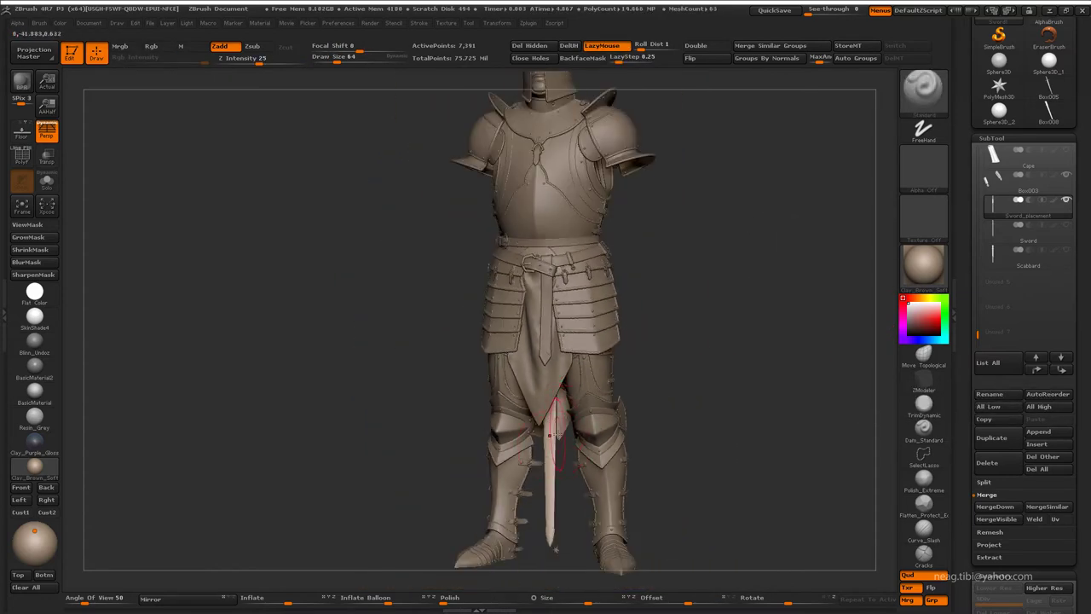
pyautogui.hotkey('ctrl', 'shift', 's')
pyautogui.keyDown('alt'); pyautogui.moveTo(531, 304); pyautogui.dragTo(592, 421); pyautogui.keyUp('alt')
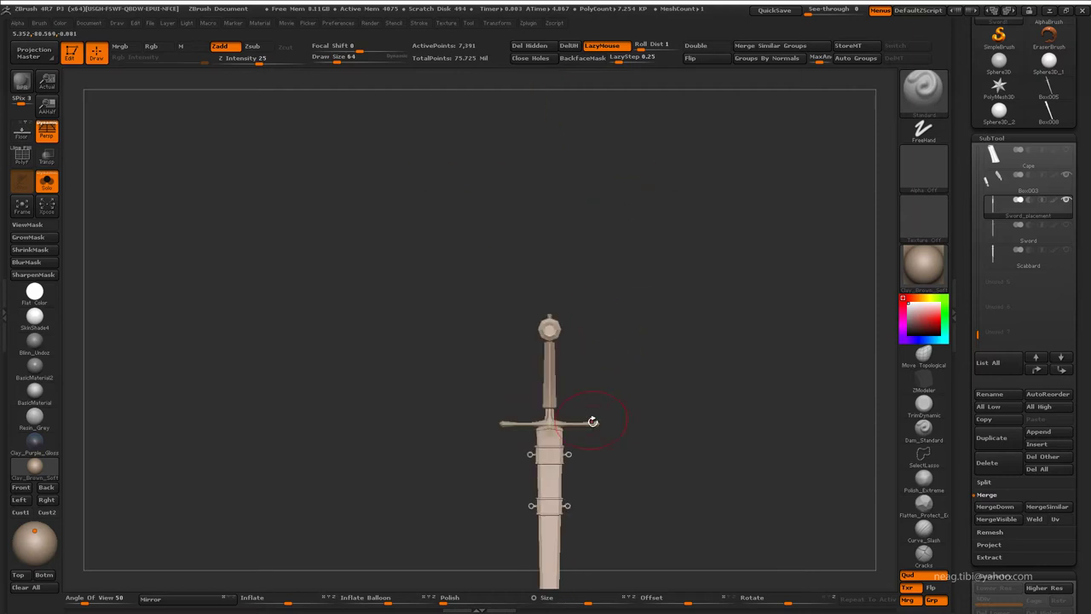
pyautogui.press('f')
pyautogui.hotkey('ctrl', 'shift', 's')
# Lay a Transpose move line along the sword and tilt the sword about its tip.
pyautogui.press('w')
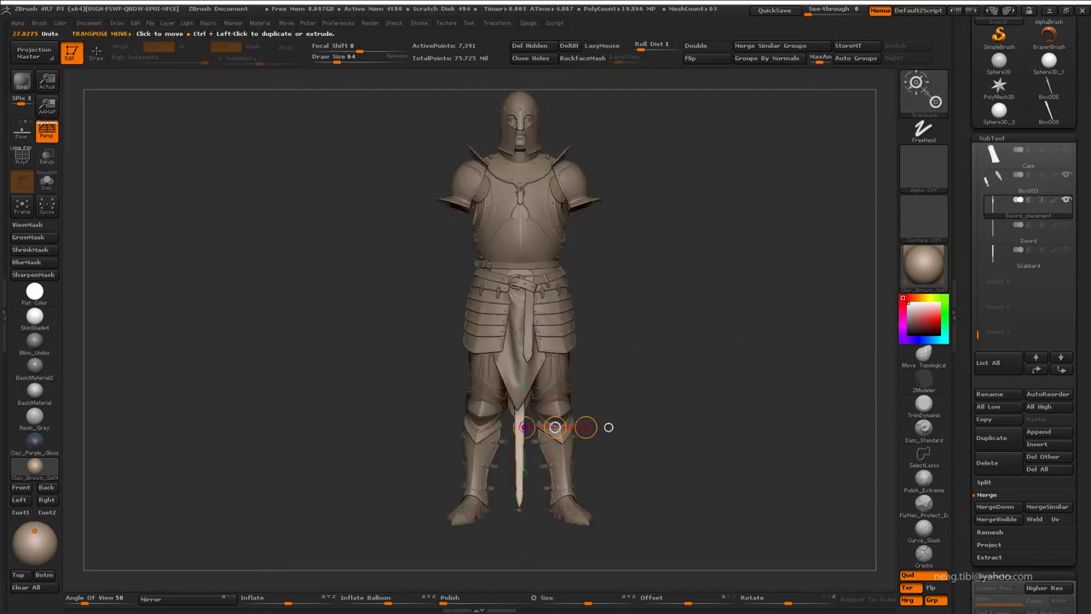
pyautogui.moveTo(524, 428); pyautogui.dragTo(622, 429)
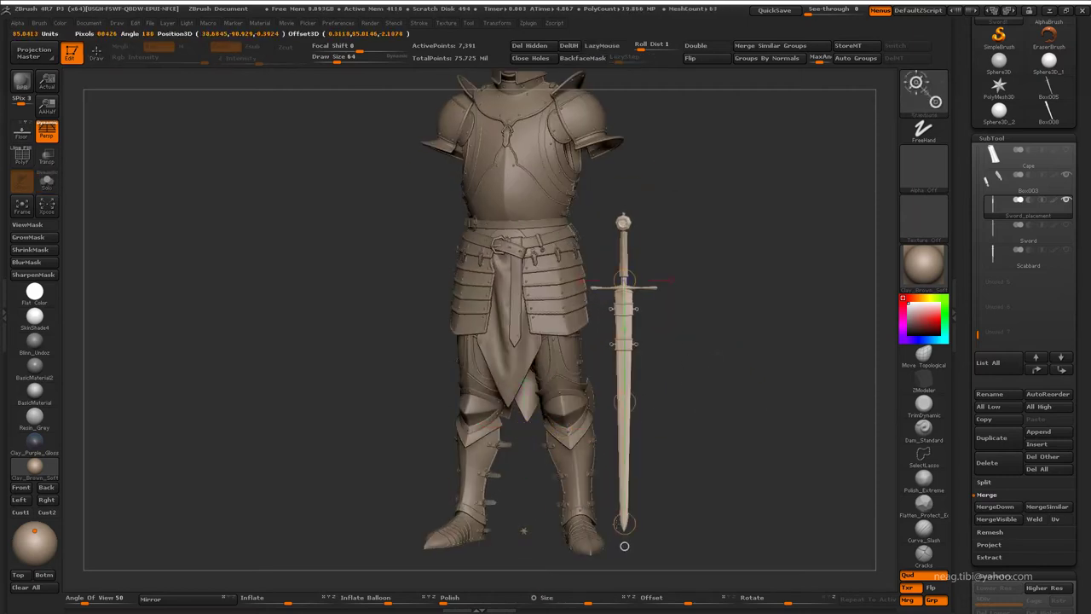
pyautogui.moveTo(523, 530); pyautogui.dragTo(564, 397)
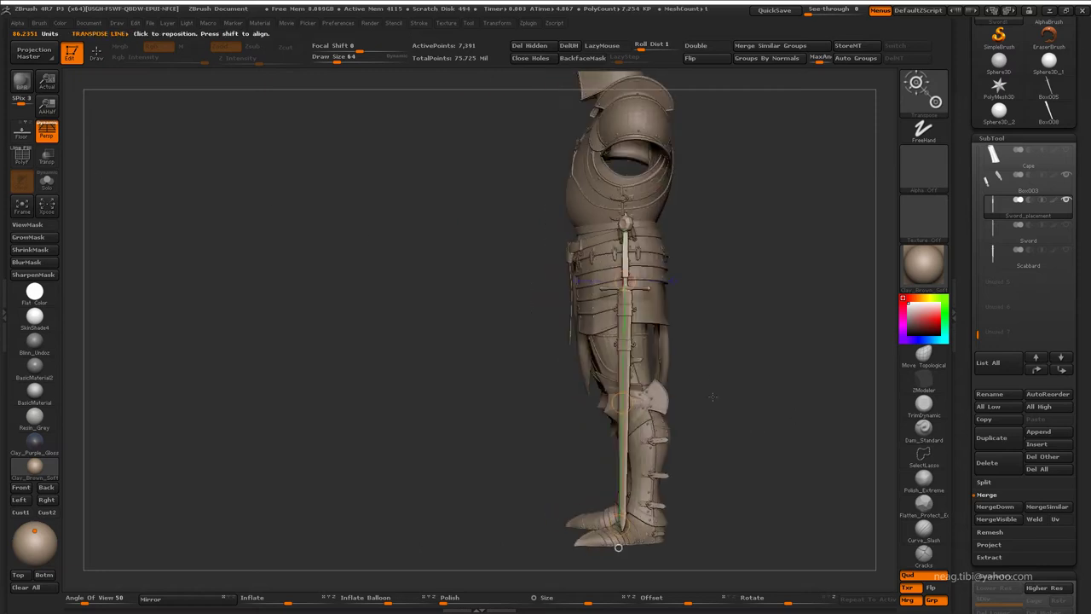
pyautogui.hotkey('ctrl', 'shift', 's')
pyautogui.hotkey('ctrl', 'shift', 's')
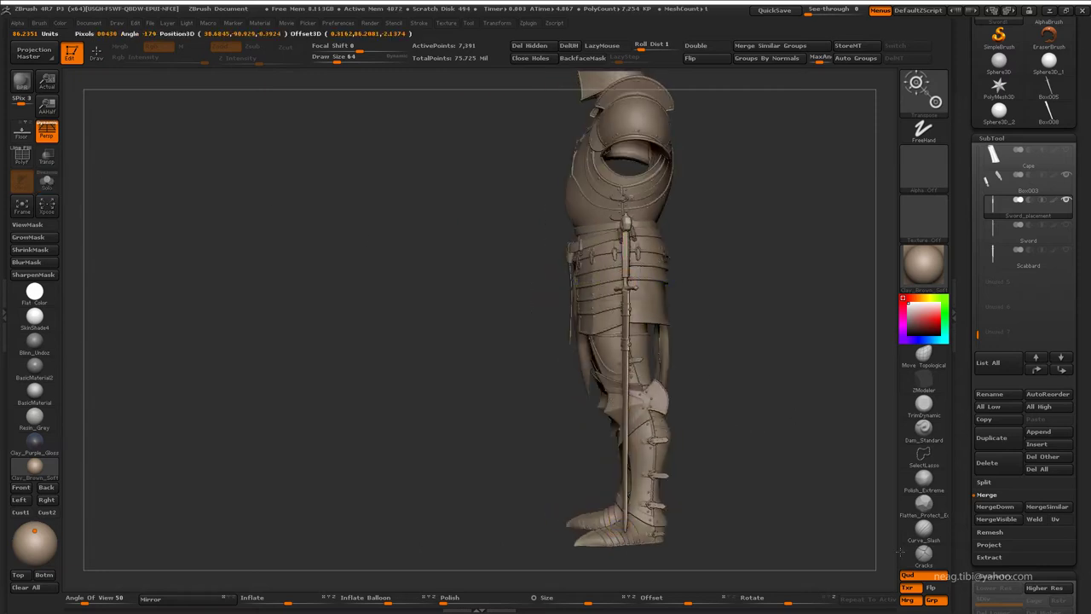
pyautogui.moveTo(625, 223); pyautogui.dragTo(618, 546)
pyautogui.moveTo(300, 311); pyautogui.dragTo(297, 314)
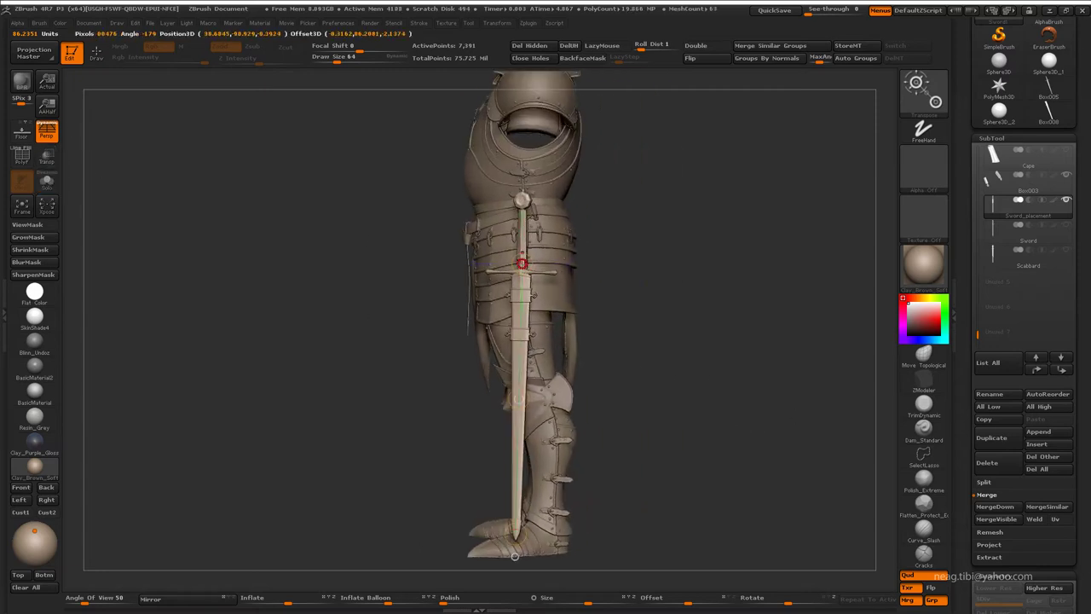
pyautogui.moveTo(521, 201)
pyautogui.mouseDown()
pyautogui.moveTo(438, 208)
pyautogui.moveTo(492, 182)
pyautogui.mouseUp()
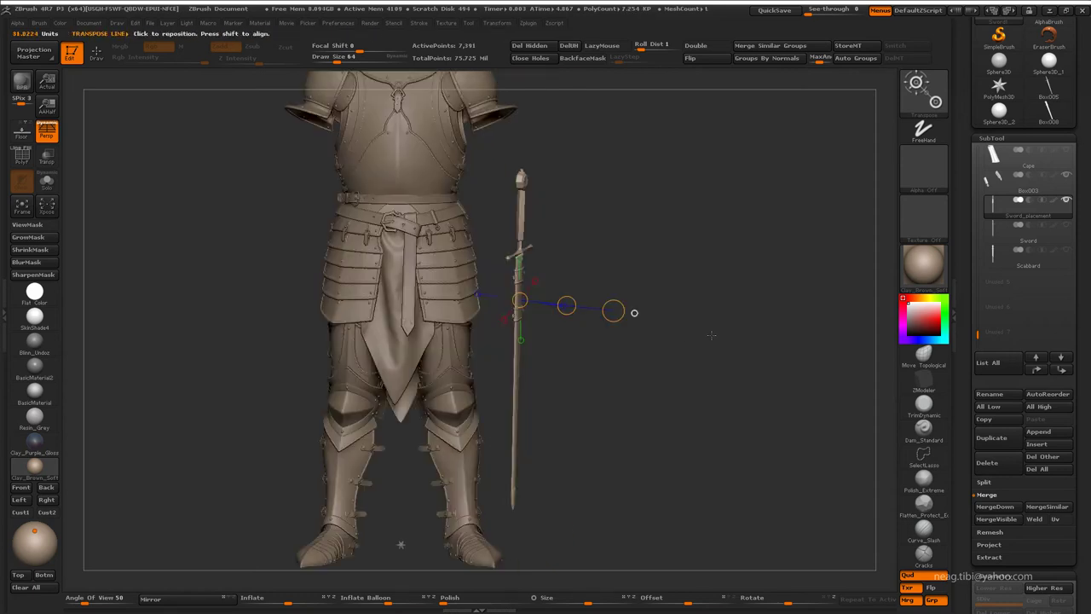
# Move the sword beside the leg with its hilt tilted toward the belt, checking from the side.
pyautogui.moveTo(580, 306); pyautogui.dragTo(535, 304)
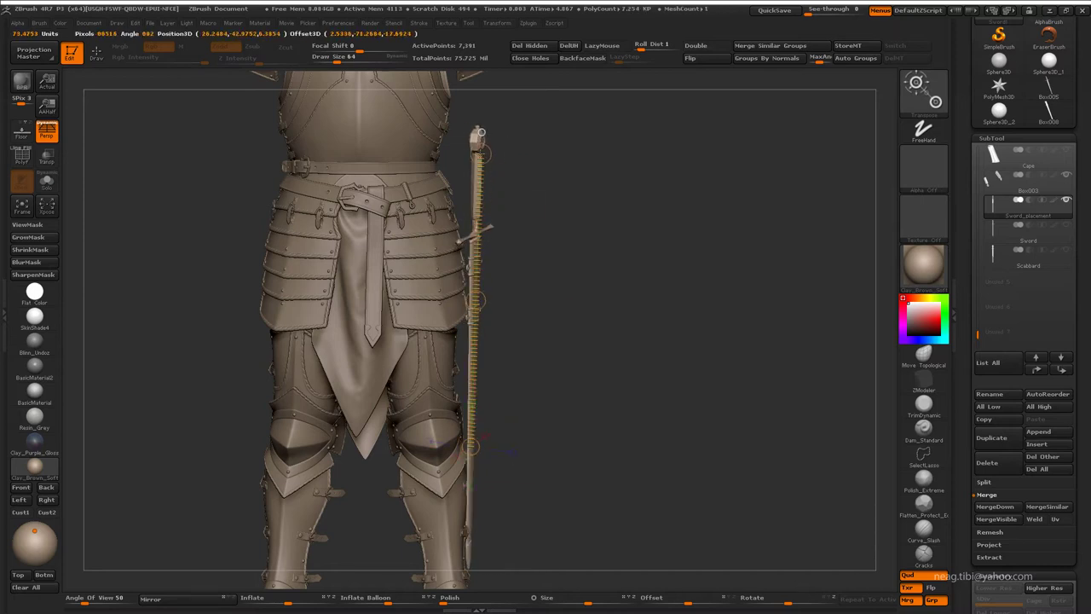
pyautogui.moveTo(480, 132); pyautogui.dragTo(440, 137)
pyautogui.hotkey('ctrl', 'shift', 'f')
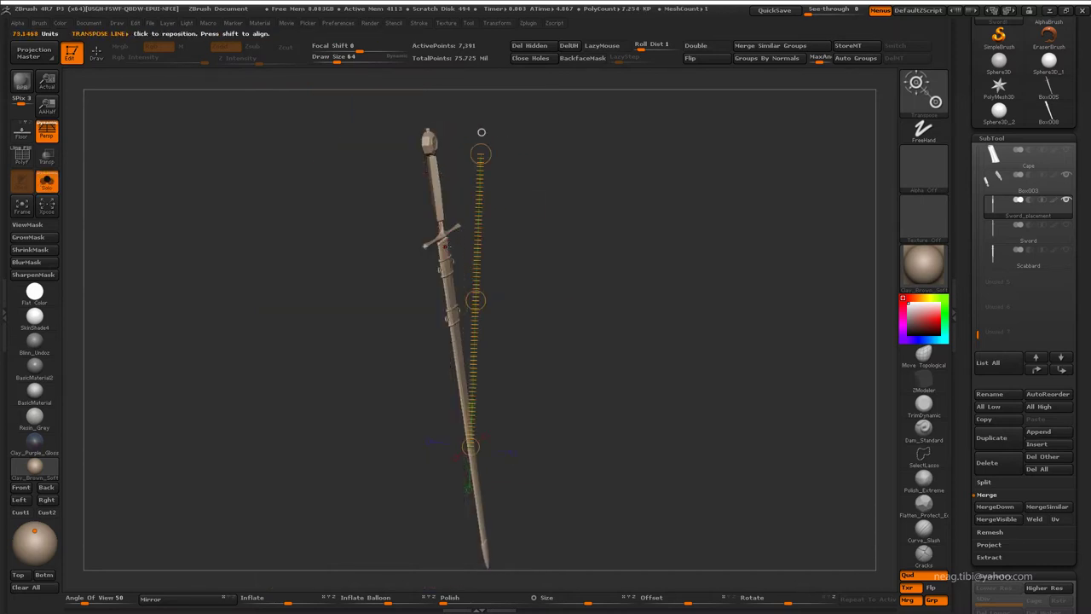
pyautogui.hotkey('ctrl', 'shift', 'f')
pyautogui.moveTo(445, 245)
pyautogui.mouseDown()
pyautogui.moveTo(537, 258)
pyautogui.moveTo(502, 253)
pyautogui.mouseUp()
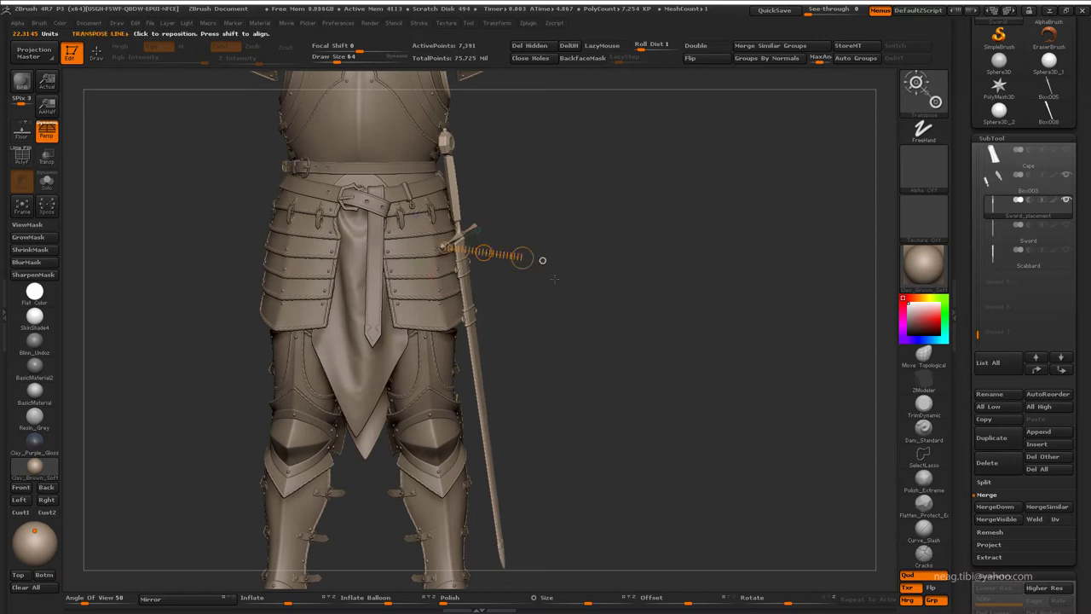
pyautogui.moveTo(553, 279); pyautogui.dragTo(370, 258)
pyautogui.moveTo(772, 253)
pyautogui.mouseDown()
pyautogui.moveTo(631, 283)
pyautogui.moveTo(631, 466)
pyautogui.mouseUp()
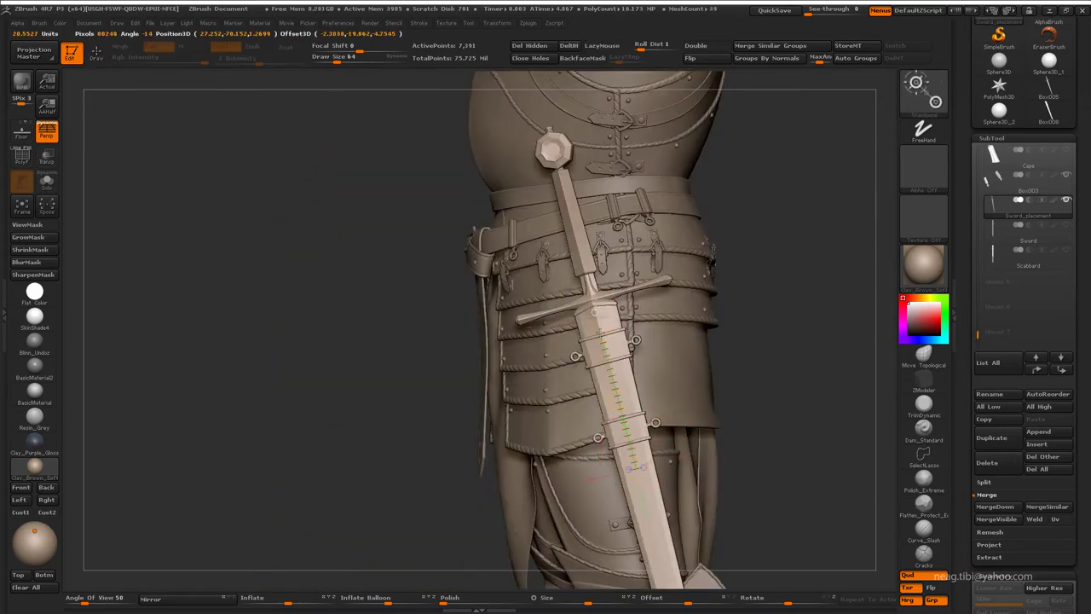
# Orbit and zoom around the tassets, belt buckle and scabbard to check how the sword hangs.
pyautogui.moveTo(784, 315)
pyautogui.mouseDown()
pyautogui.moveTo(641, 293)
pyautogui.moveTo(701, 303)
pyautogui.moveTo(532, 190)
pyautogui.moveTo(625, 412)
pyautogui.mouseUp()
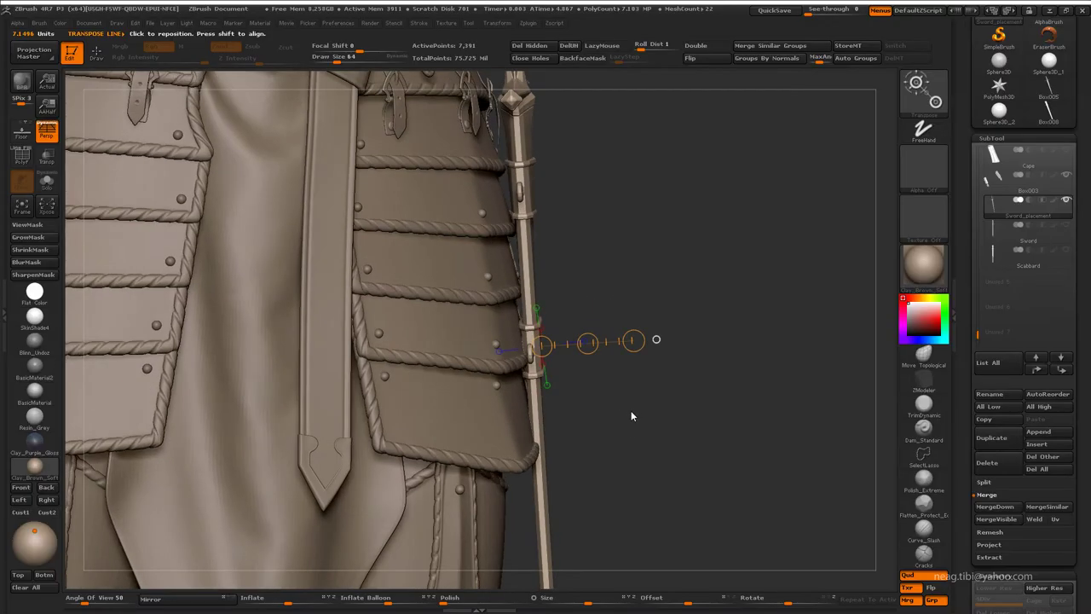
pyautogui.moveTo(630, 410)
pyautogui.mouseDown()
pyautogui.moveTo(593, 341)
pyautogui.moveTo(786, 232)
pyautogui.moveTo(816, 328)
pyautogui.moveTo(713, 316)
pyautogui.moveTo(741, 335)
pyautogui.moveTo(684, 316)
pyautogui.moveTo(745, 330)
pyautogui.moveTo(592, 358)
pyautogui.moveTo(491, 314)
pyautogui.mouseUp()
pyautogui.press('q')
pyautogui.press('w')
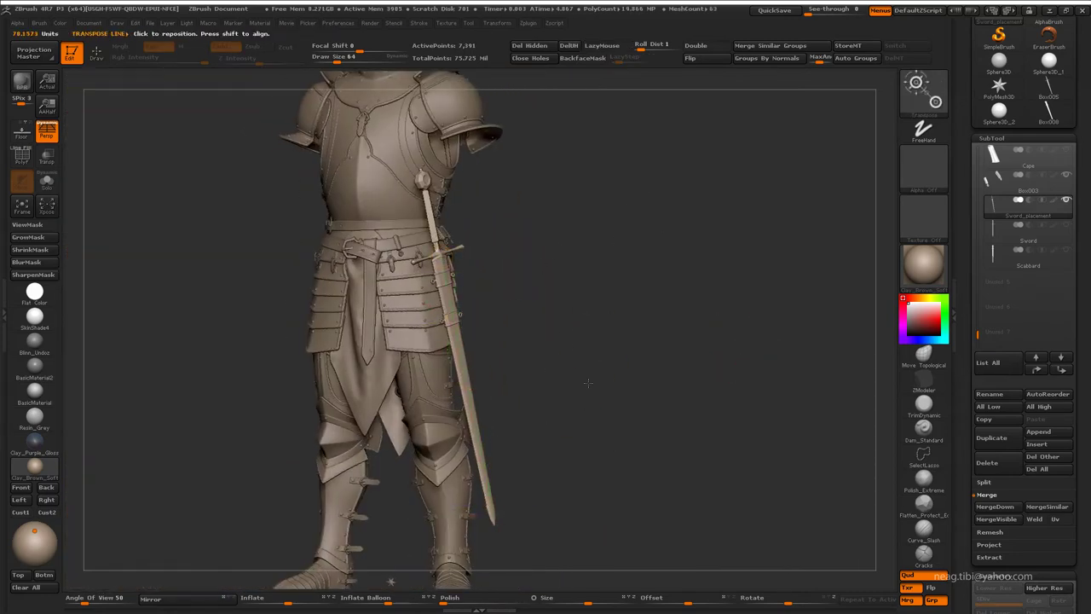
pyautogui.keyDown('alt'); pyautogui.moveTo(587, 384); pyautogui.dragTo(639, 290); pyautogui.keyUp('alt')
pyautogui.moveTo(564, 577); pyautogui.dragTo(554, 217)
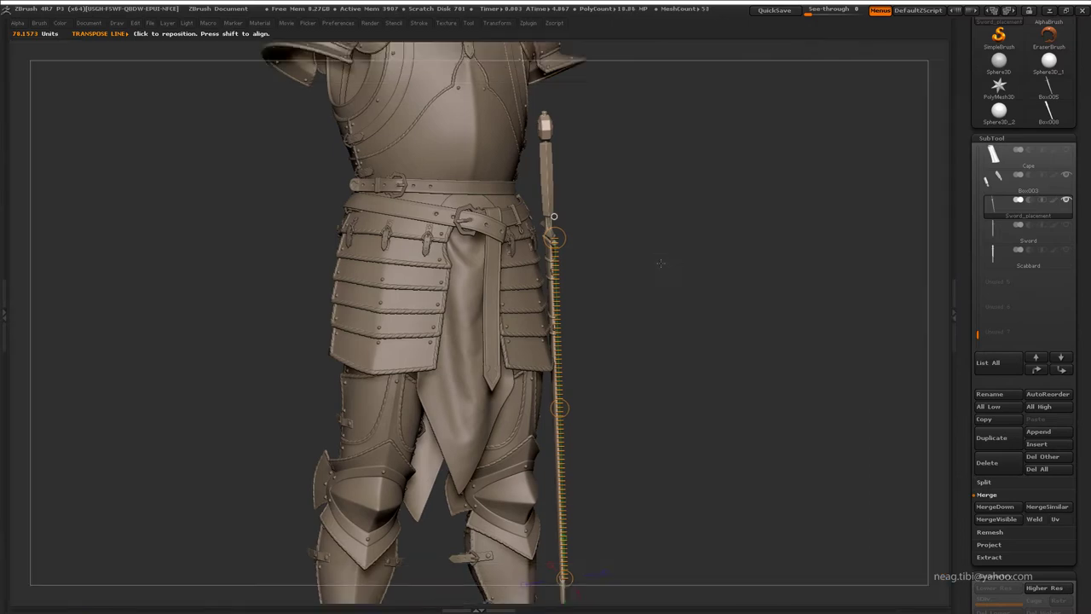
pyautogui.keyDown('alt'); pyautogui.moveTo(659, 263); pyautogui.dragTo(637, 235); pyautogui.keyUp('alt')
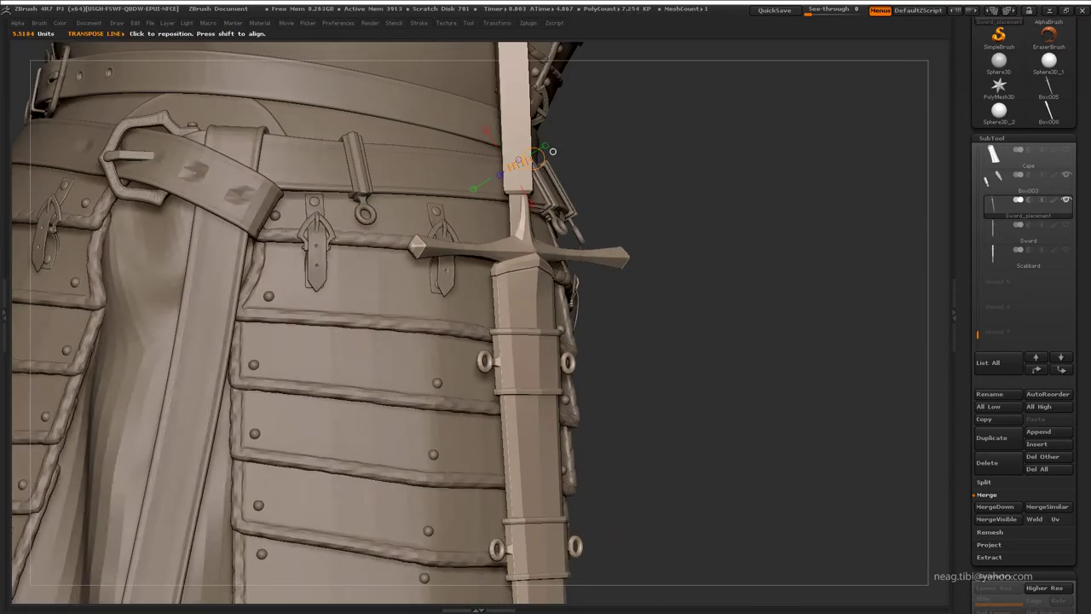
pyautogui.moveTo(648, 426); pyautogui.dragTo(610, 460)
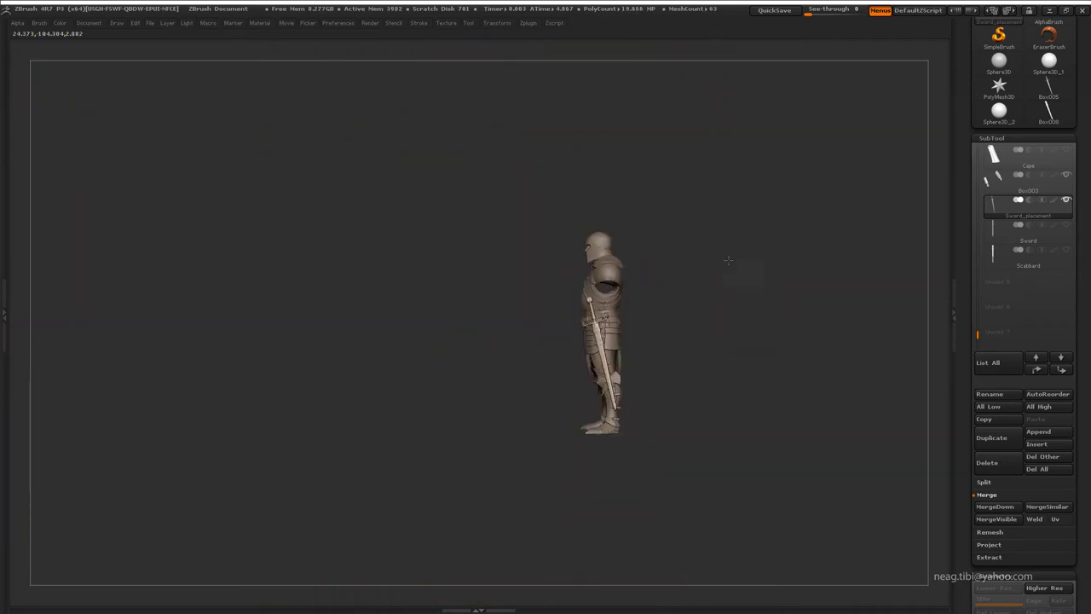
pyautogui.moveTo(829, 395); pyautogui.dragTo(758, 392)
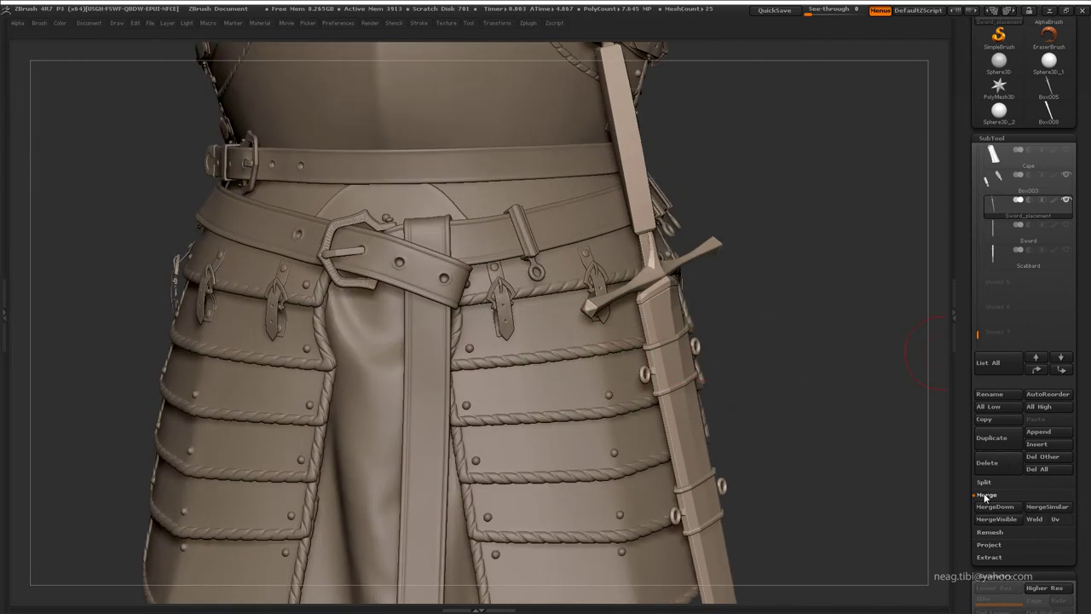
# Rename the new ring subtool to Ring and bring the belt into view.
pyautogui.click(985, 495)
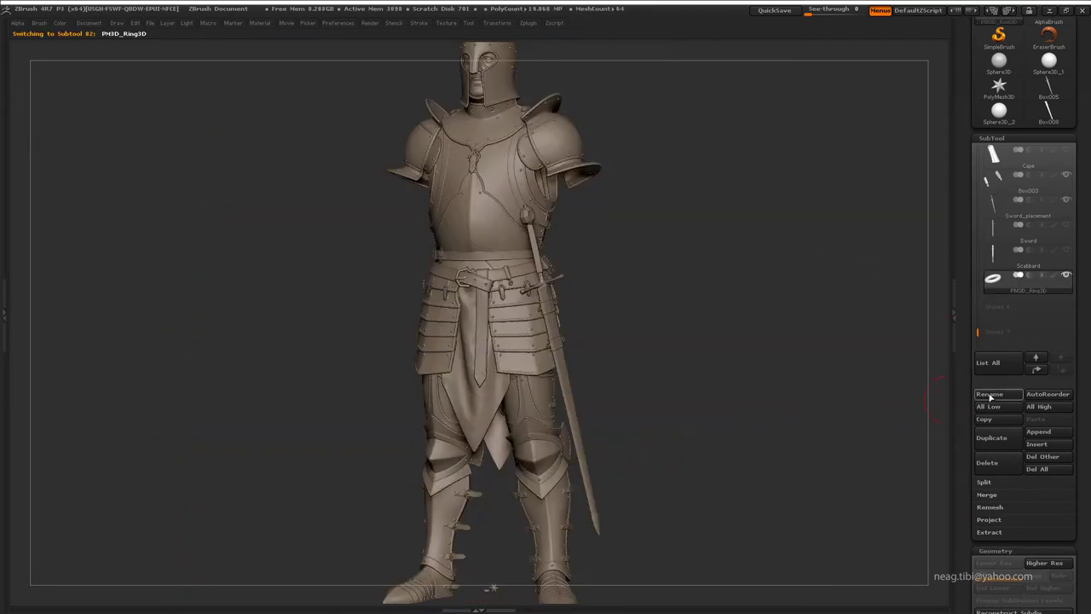
pyautogui.click(989, 395)
pyautogui.write('Ring')
pyautogui.press('Return')
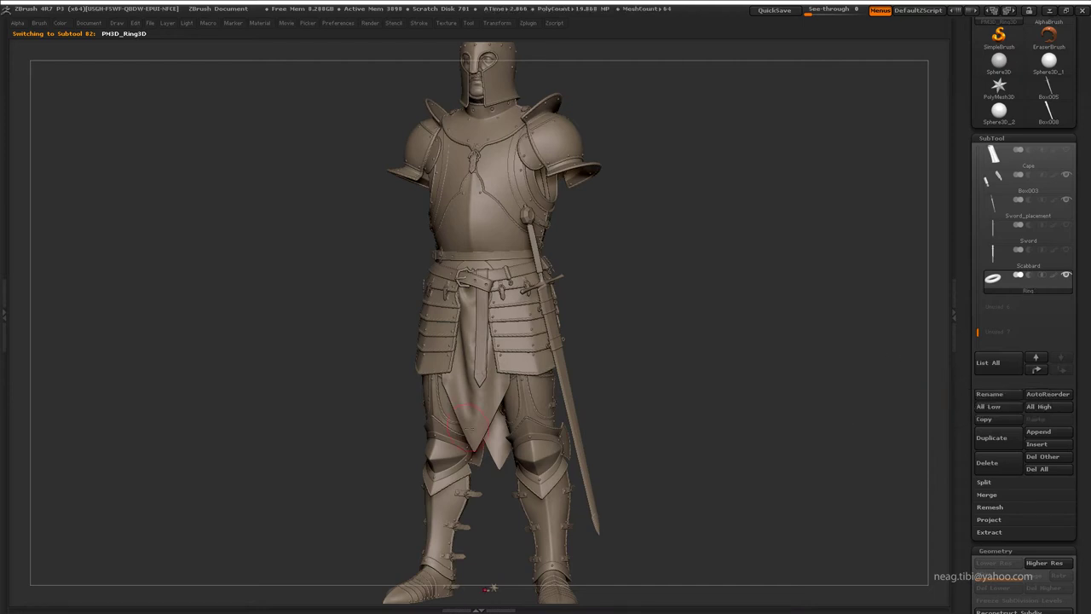
pyautogui.press('w')
pyautogui.moveTo(682, 299); pyautogui.dragTo(551, 479)
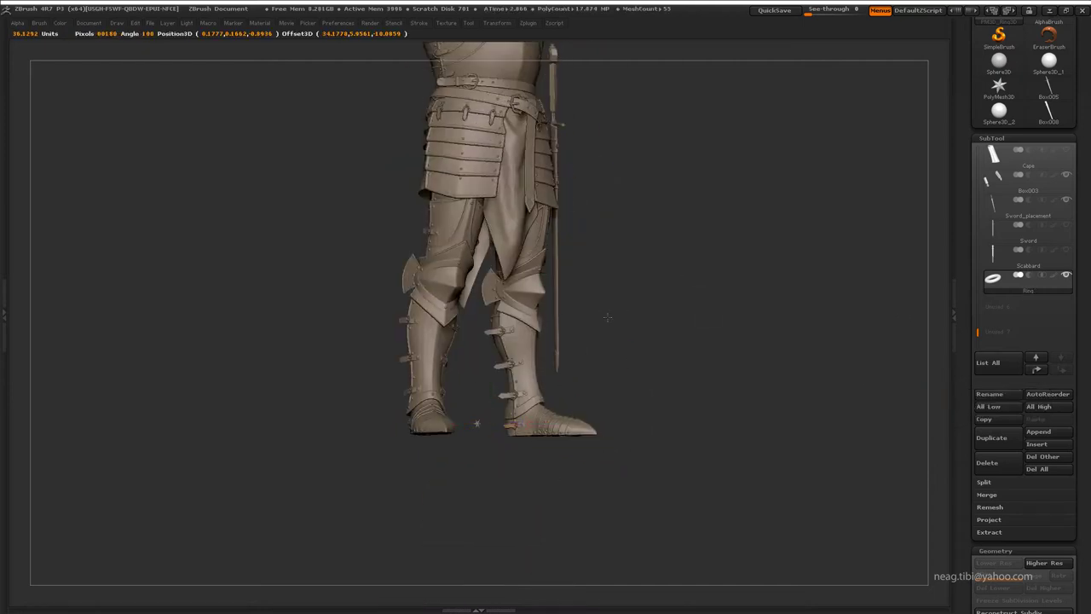
pyautogui.keyDown('alt'); pyautogui.moveTo(720, 175); pyautogui.dragTo(719, 341); pyautogui.keyUp('alt')
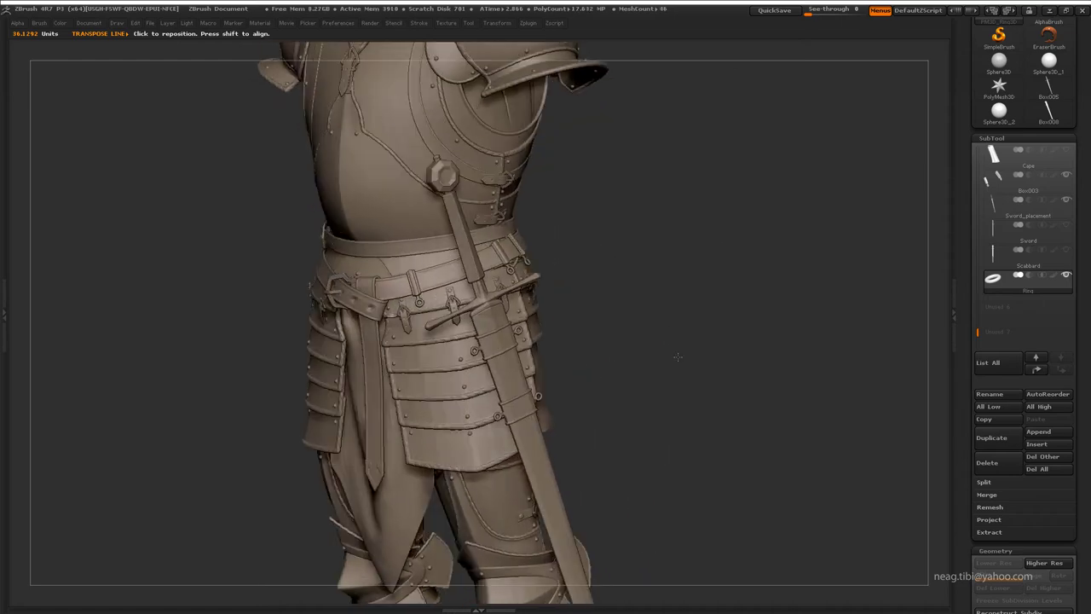
# Rotate the ring upright, shrink it, and move it down onto the belt rope.
pyautogui.press('w')
pyautogui.keyDown('alt'); pyautogui.moveTo(547, 328); pyautogui.dragTo(827, 496); pyautogui.keyUp('alt')
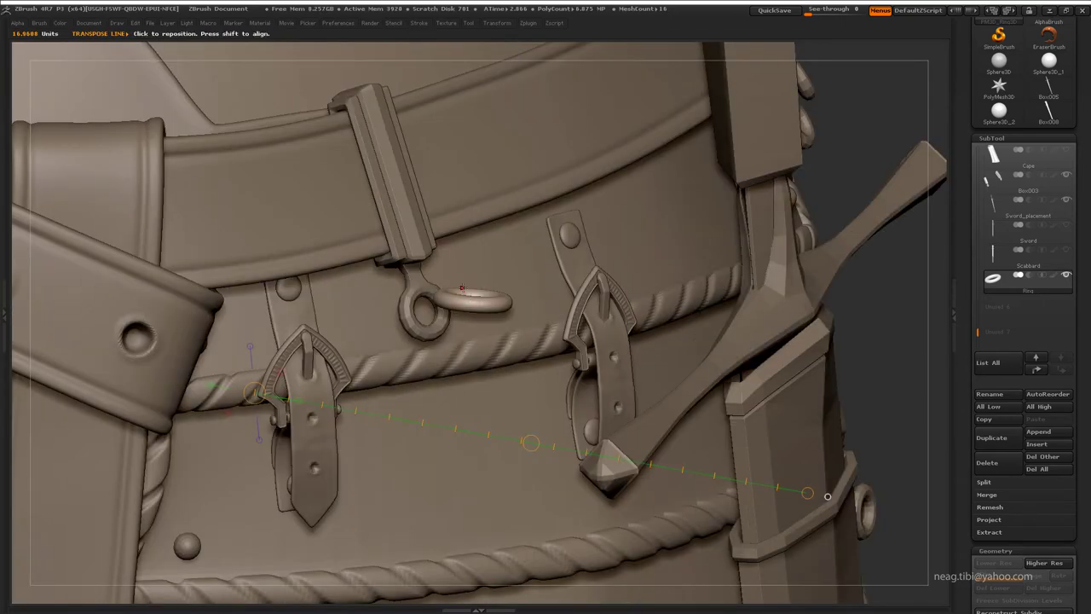
pyautogui.moveTo(498, 316); pyautogui.dragTo(477, 273)
pyautogui.press('w')
pyautogui.moveTo(852, 468); pyautogui.dragTo(767, 427)
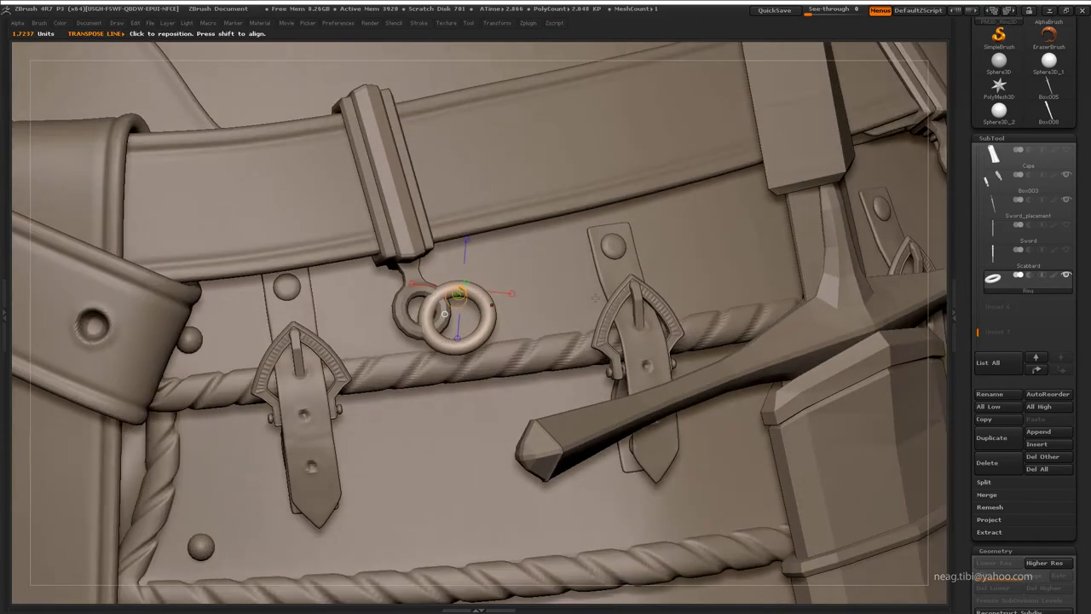
pyautogui.press('q')
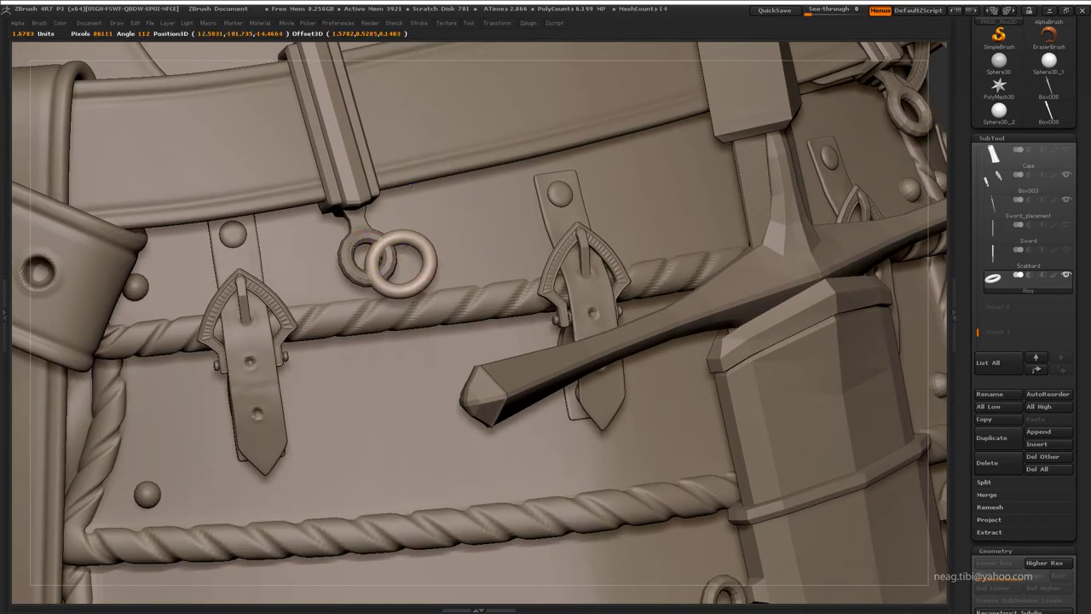
pyautogui.moveTo(432, 276); pyautogui.dragTo(429, 274)
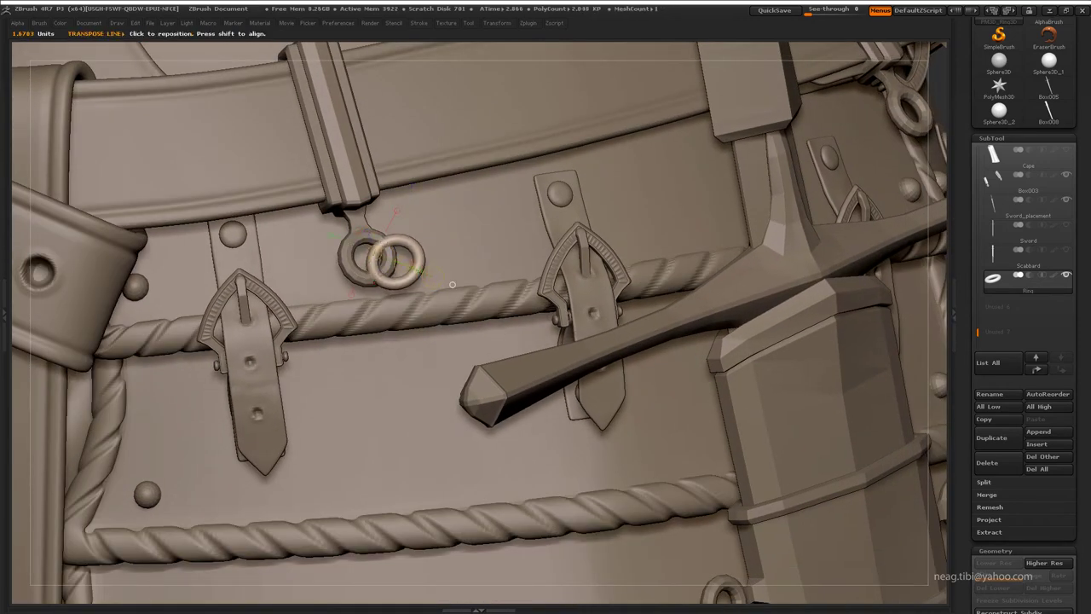
pyautogui.press('Tab')
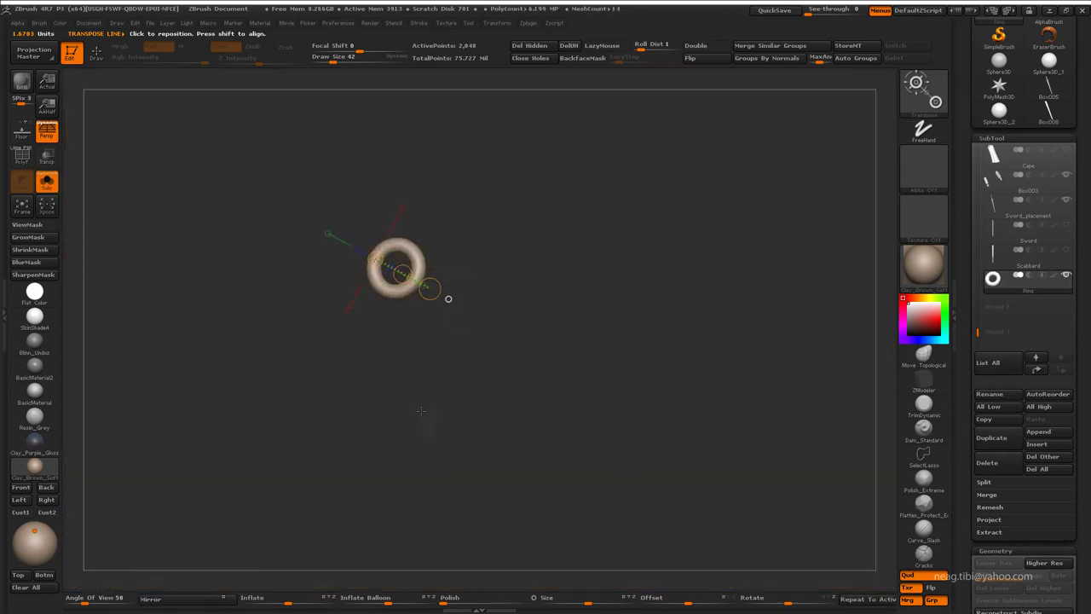
pyautogui.moveTo(436, 400); pyautogui.dragTo(409, 368)
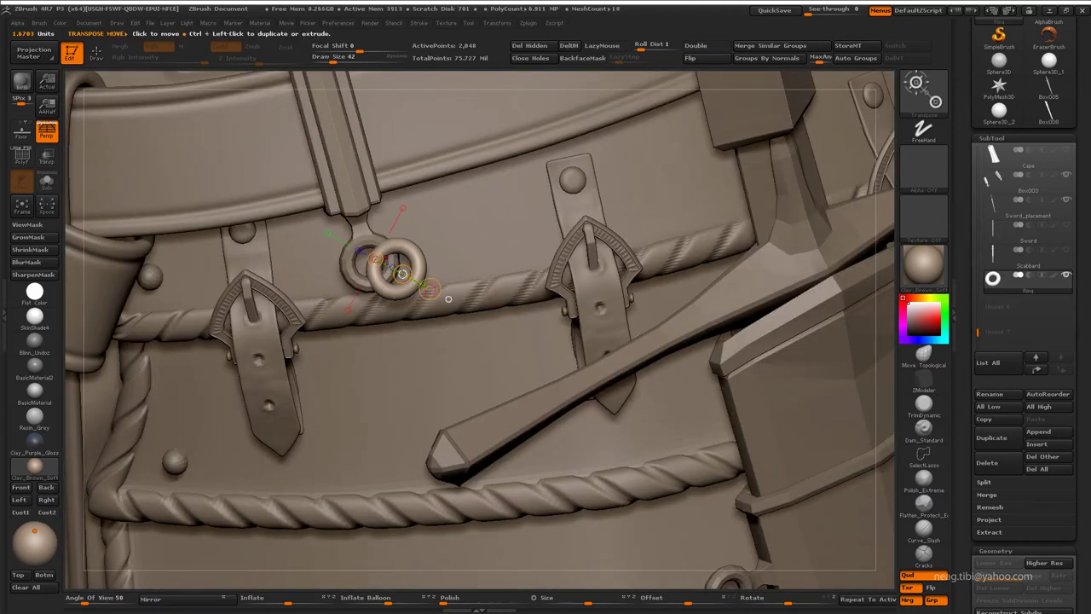
pyautogui.moveTo(401, 273); pyautogui.dragTo(386, 326)
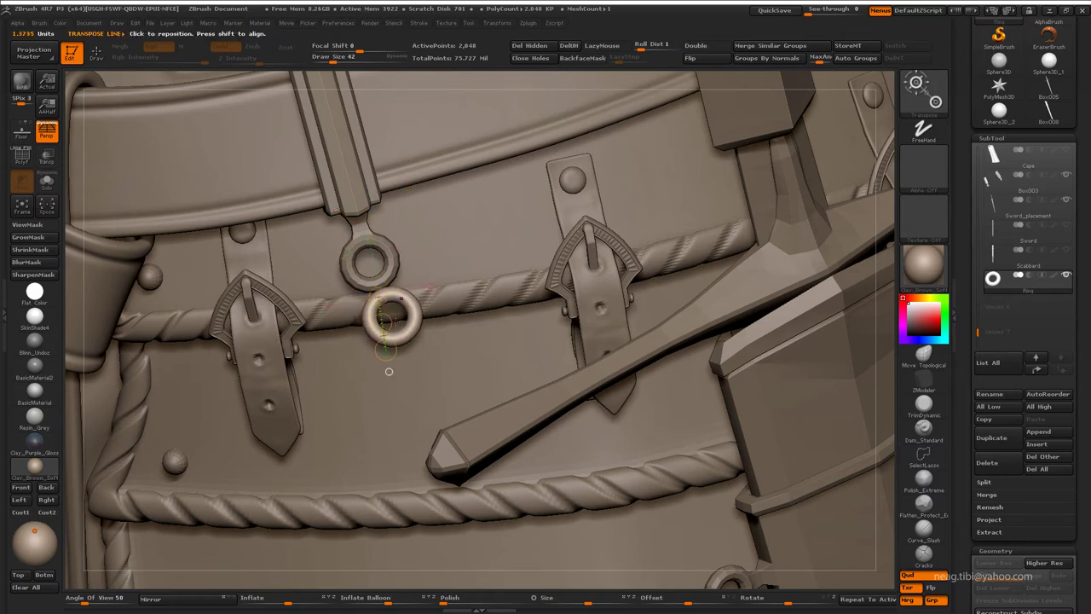
# Show the Ring's wireframe and run Reconstruct Subdiv to get a coarse 128-polygon mesh.
pyautogui.press('q')
pyautogui.moveTo(434, 327); pyautogui.dragTo(439, 325)
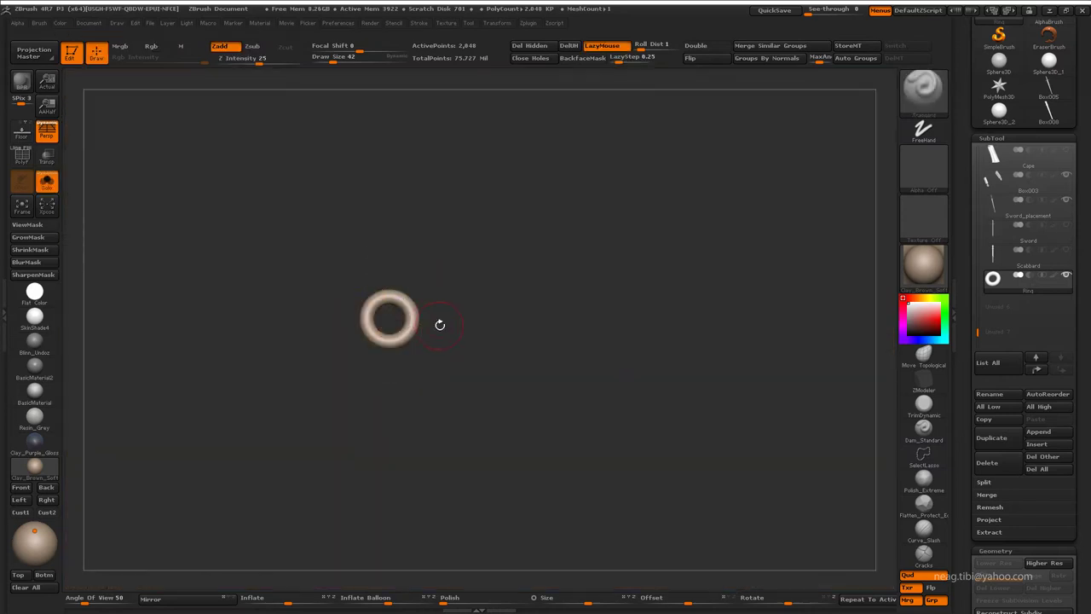
pyautogui.hotkey('shift', 'f')
pyautogui.press('f')
pyautogui.scroll(-5, 1022, 409)
pyautogui.click(1038, 435)
pyautogui.click(1038, 436)
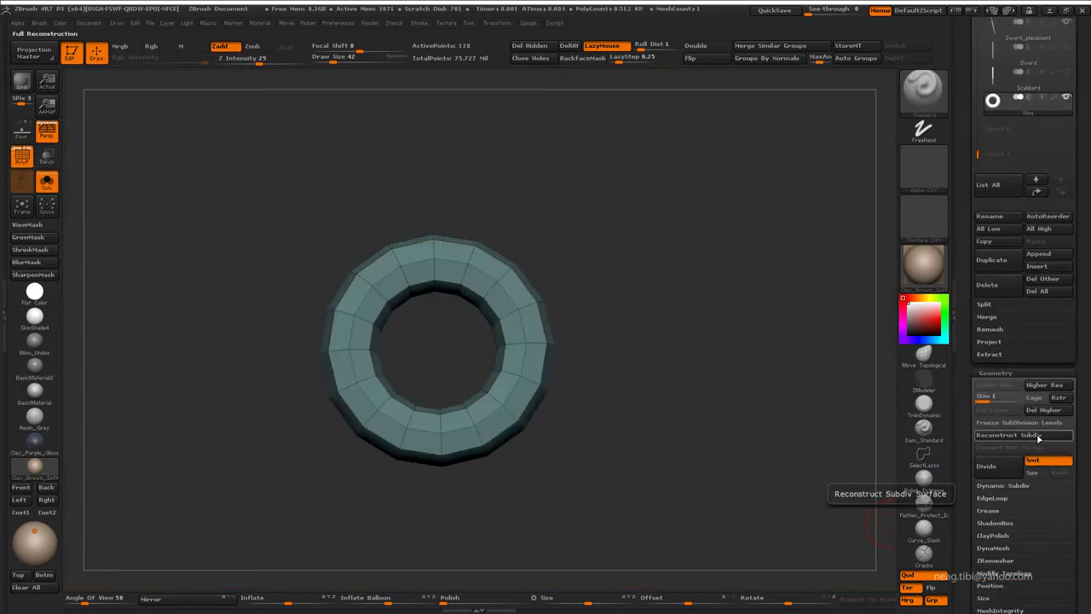
pyautogui.moveTo(682, 401); pyautogui.dragTo(655, 412)
# Unhide the rest of the model, review the belt, and select the Ring subtool on its own.
pyautogui.hotkey('shift', 'ctrl', 'x')
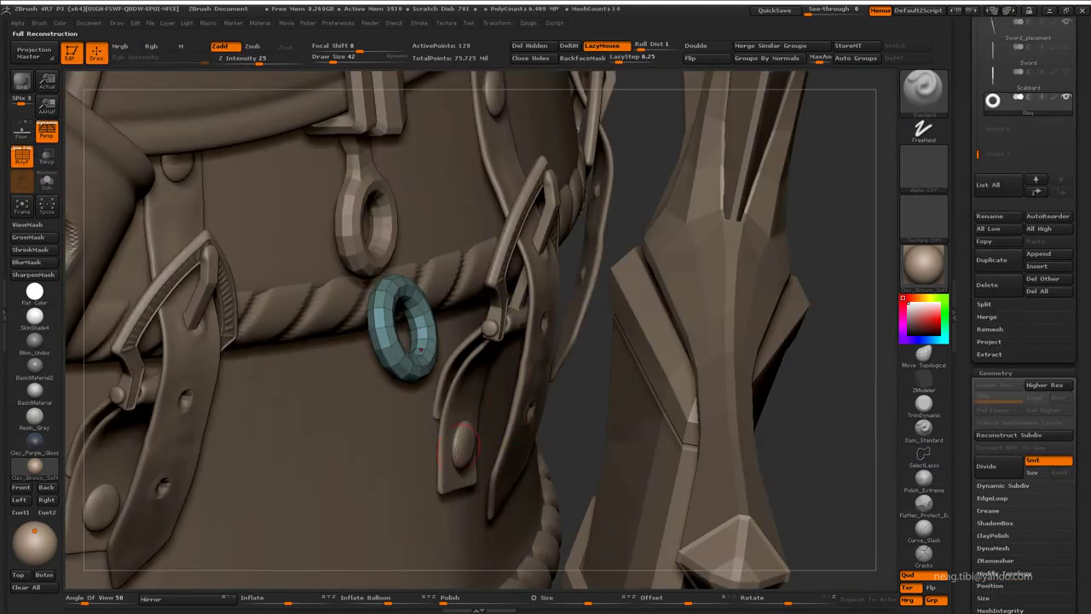
pyautogui.moveTo(456, 444)
pyautogui.keyDown('shift'); pyautogui.mouseDown()
pyautogui.moveTo(477, 431)
pyautogui.moveTo(460, 477)
pyautogui.moveTo(446, 483)
pyautogui.mouseUp(); pyautogui.keyUp('shift')
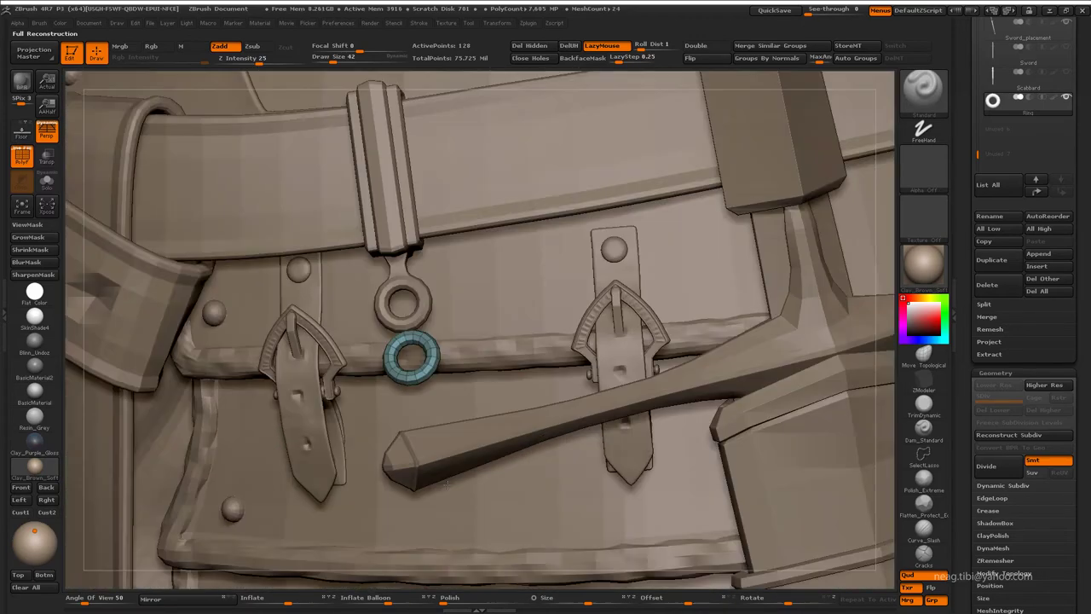
pyautogui.moveTo(446, 483)
pyautogui.mouseDown(button='right')
pyautogui.moveTo(465, 422)
pyautogui.moveTo(398, 405)
pyautogui.moveTo(411, 409)
pyautogui.moveTo(400, 392)
pyautogui.mouseUp(button='right')
pyautogui.press('w')
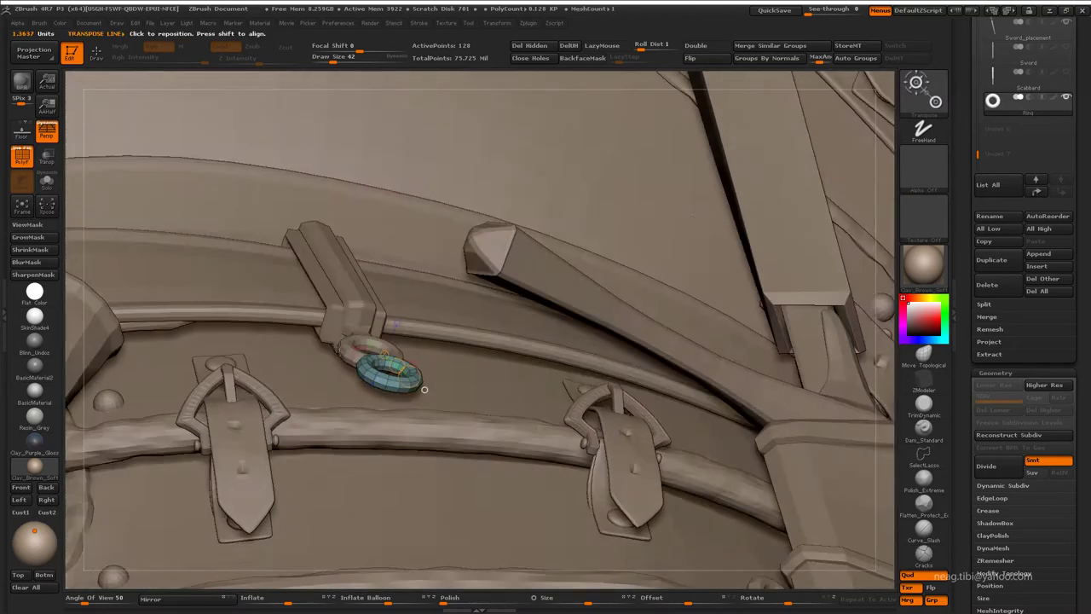
pyautogui.press('q')
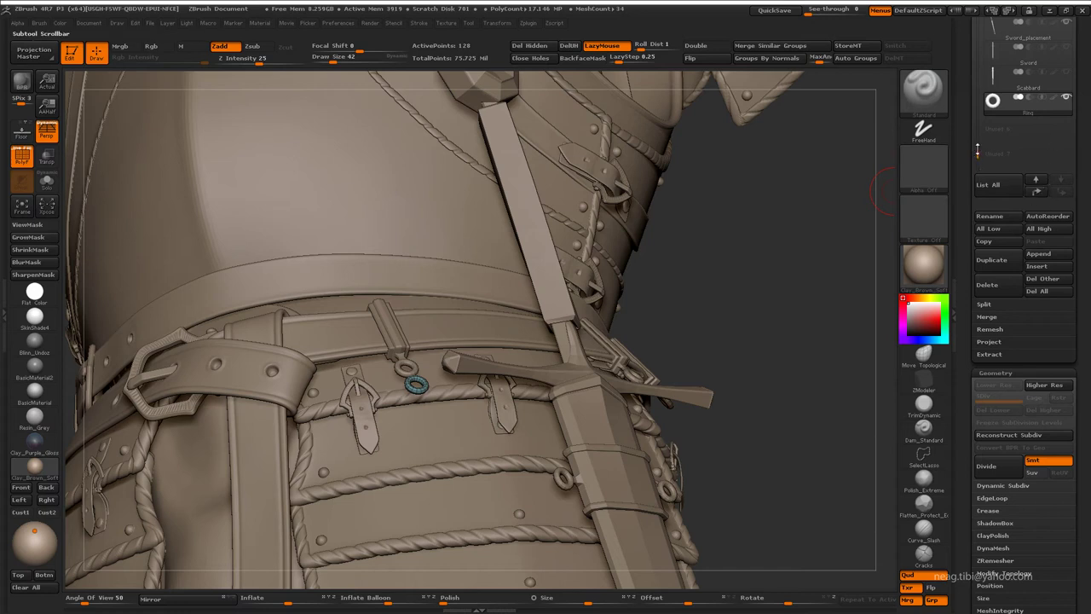
pyautogui.moveTo(978, 150)
pyautogui.mouseDown()
pyautogui.moveTo(979, 135)
pyautogui.moveTo(977, 179)
pyautogui.mouseUp()
pyautogui.keyDown('ctrl'); pyautogui.keyDown('shift'); pyautogui.click(1065, 88); pyautogui.keyUp('shift'); pyautogui.keyUp('ctrl')
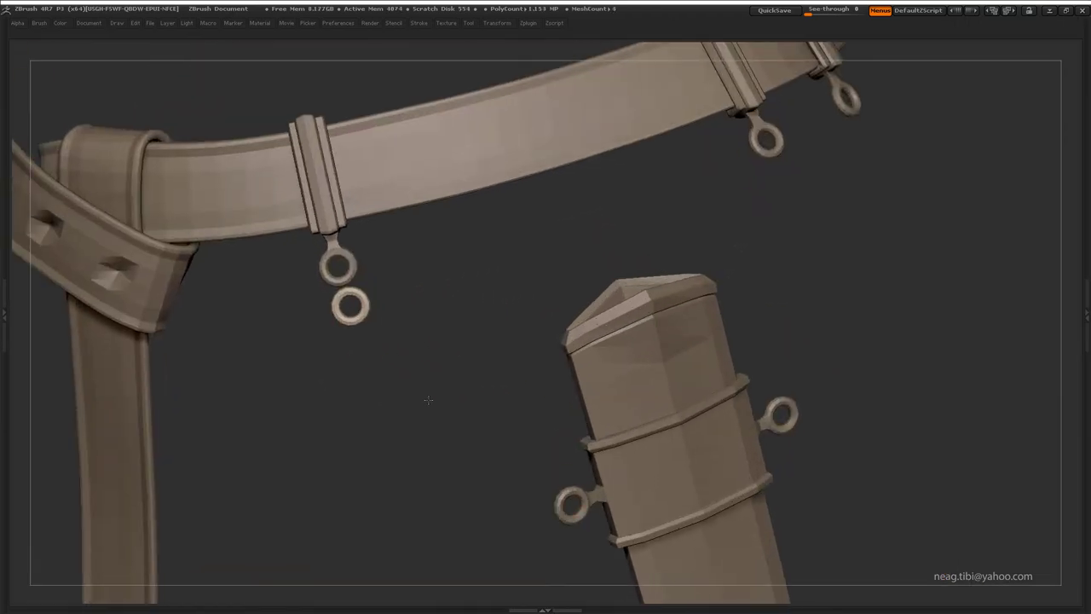
# Lift the lower ring and spin it so it links through the upper belt ring like a chain link.
pyautogui.moveTo(428, 400); pyautogui.dragTo(383, 328)
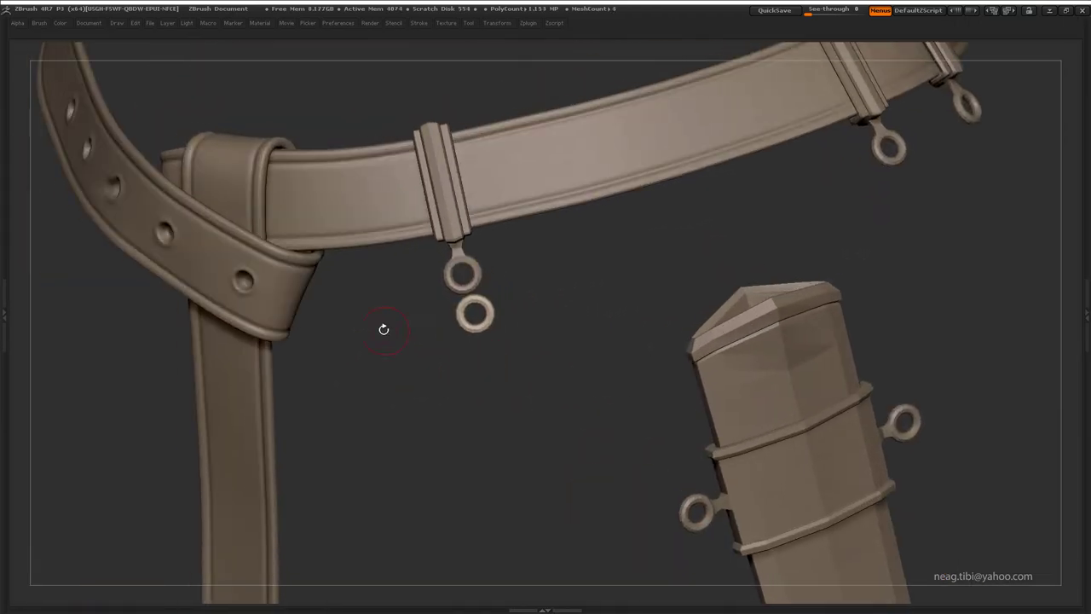
pyautogui.moveTo(475, 312); pyautogui.dragTo(467, 288)
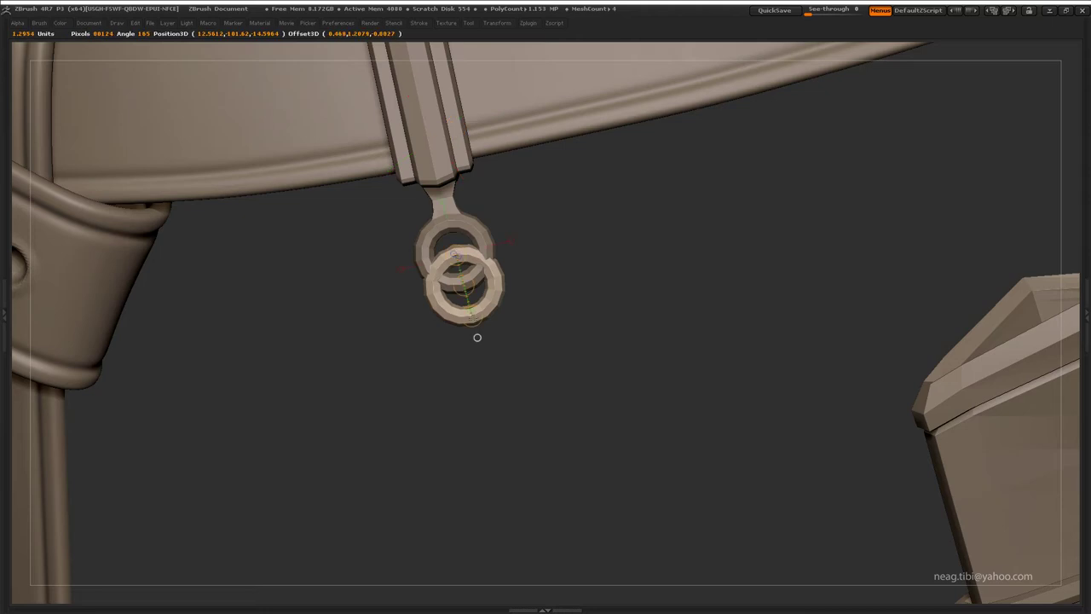
pyautogui.moveTo(478, 338); pyautogui.dragTo(569, 369)
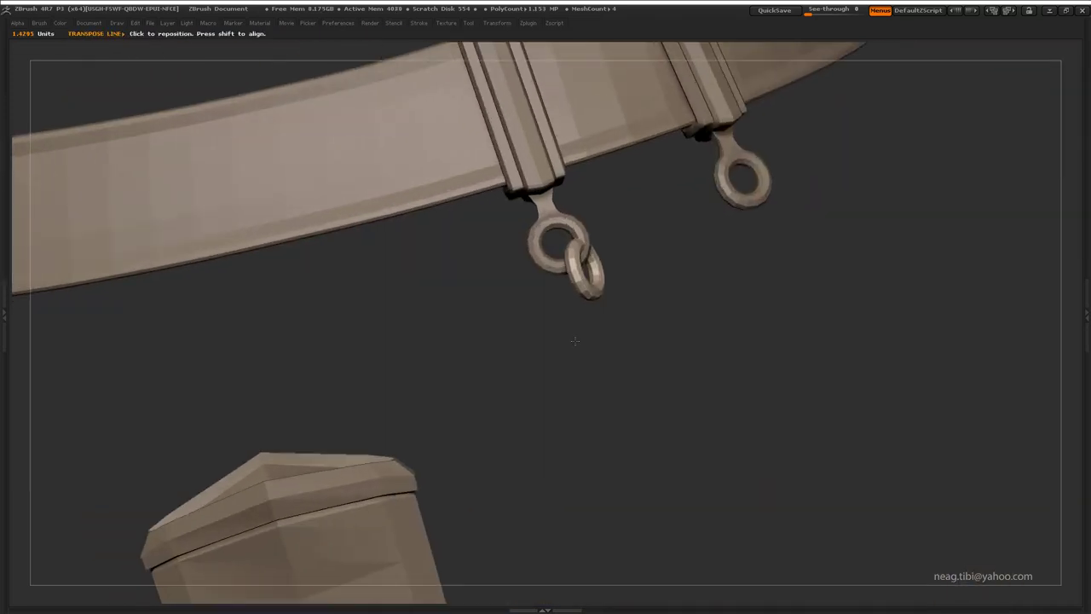
pyautogui.moveTo(648, 241); pyautogui.dragTo(647, 287)
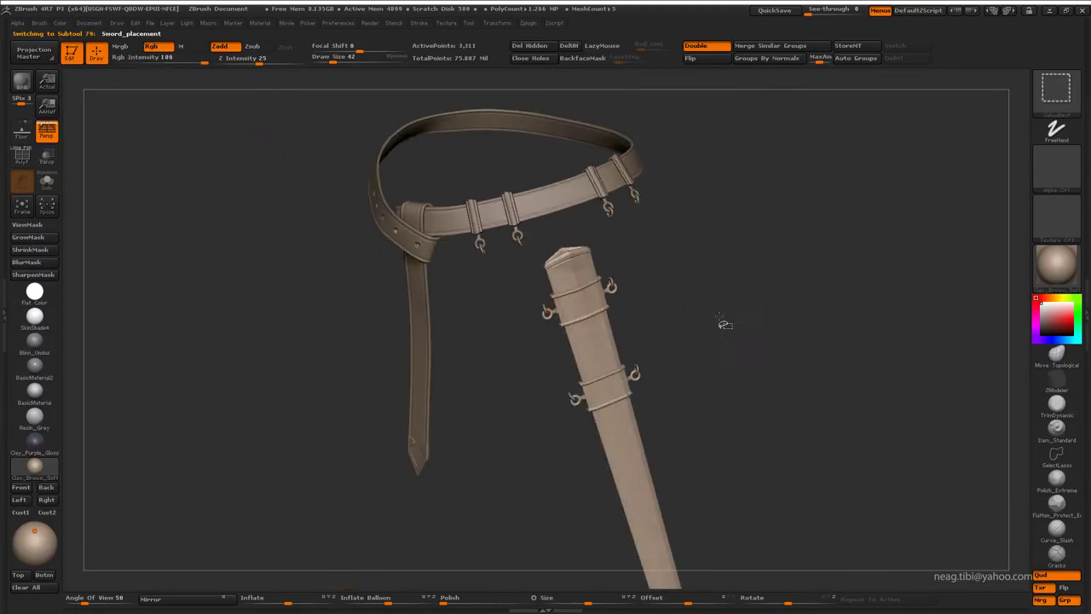
# Select the Vlad_Tepes_1 subtool and load a new Sphere3D tool from the Tool picker.
pyautogui.moveTo(701, 318)
pyautogui.mouseDown()
pyautogui.moveTo(730, 309)
pyautogui.moveTo(722, 275)
pyautogui.mouseUp()
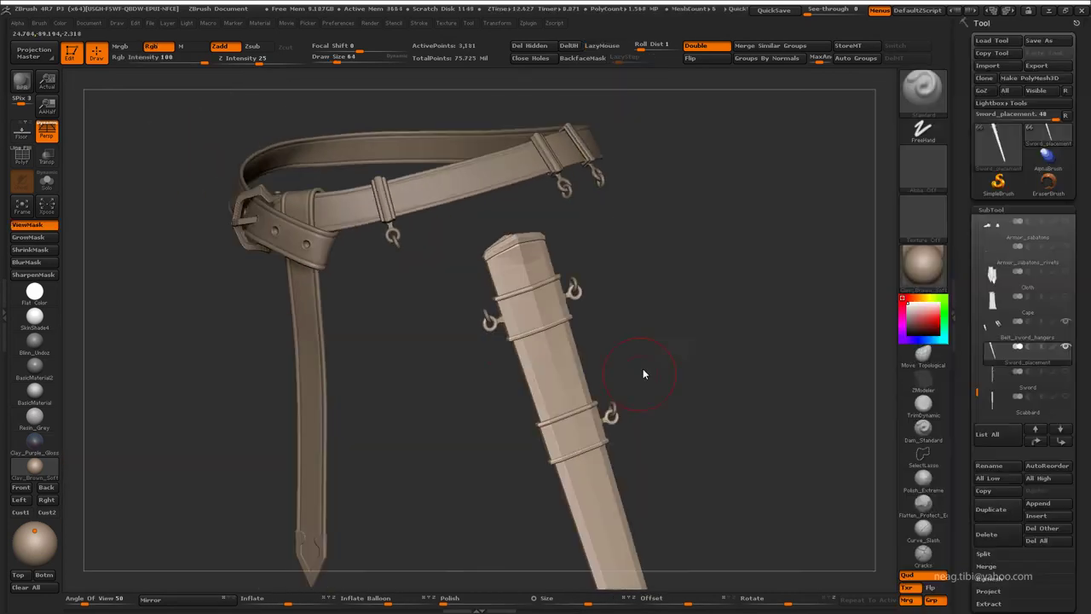
pyautogui.moveTo(642, 373); pyautogui.dragTo(699, 333)
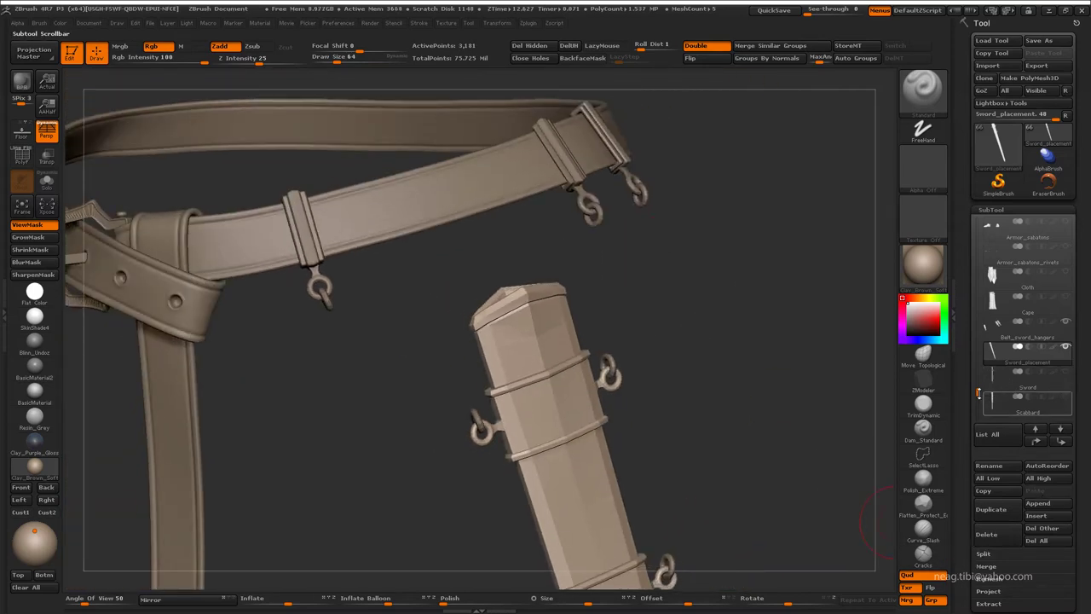
pyautogui.click(1048, 136)
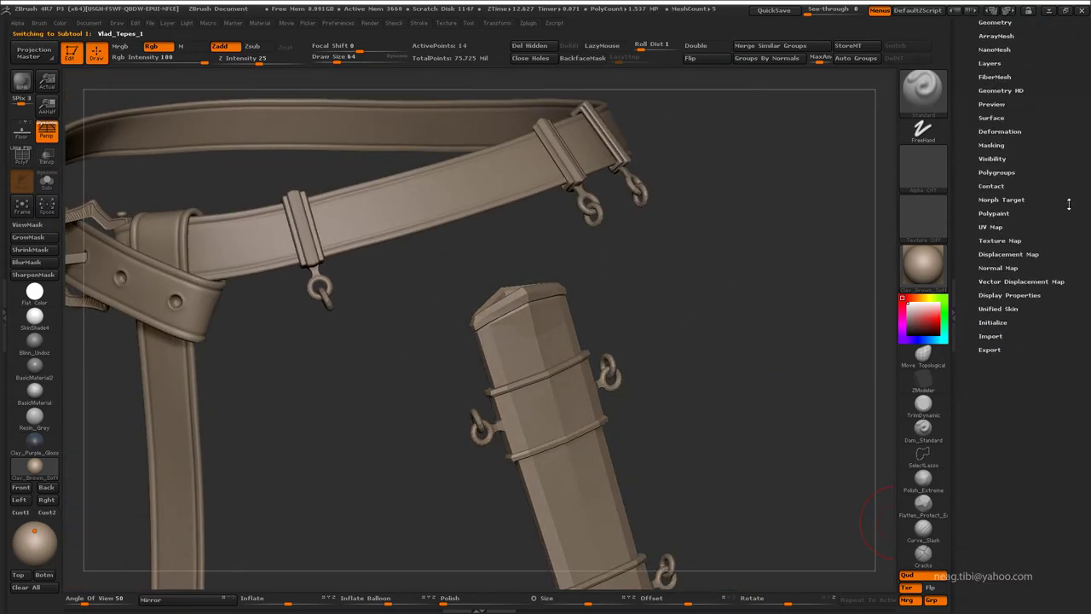
pyautogui.click(997, 140)
pyautogui.click(636, 198)
# Switch to a Cube3D primitive and draw it on the empty canvas.
pyautogui.scroll(-5, 1078, 457)
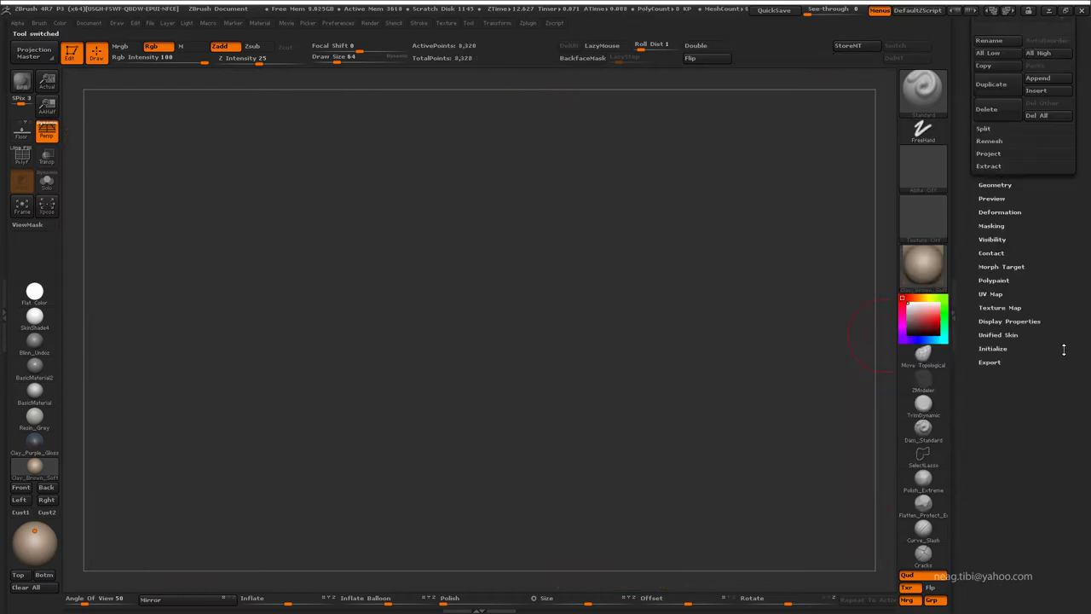
pyautogui.click(1026, 380)
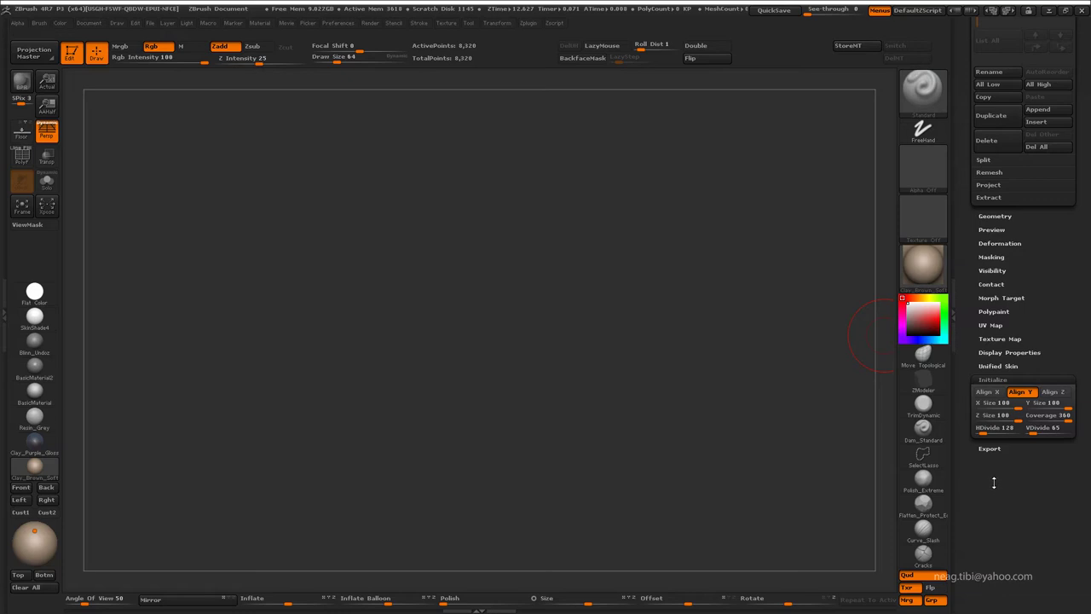
pyautogui.scroll(5, 993, 483)
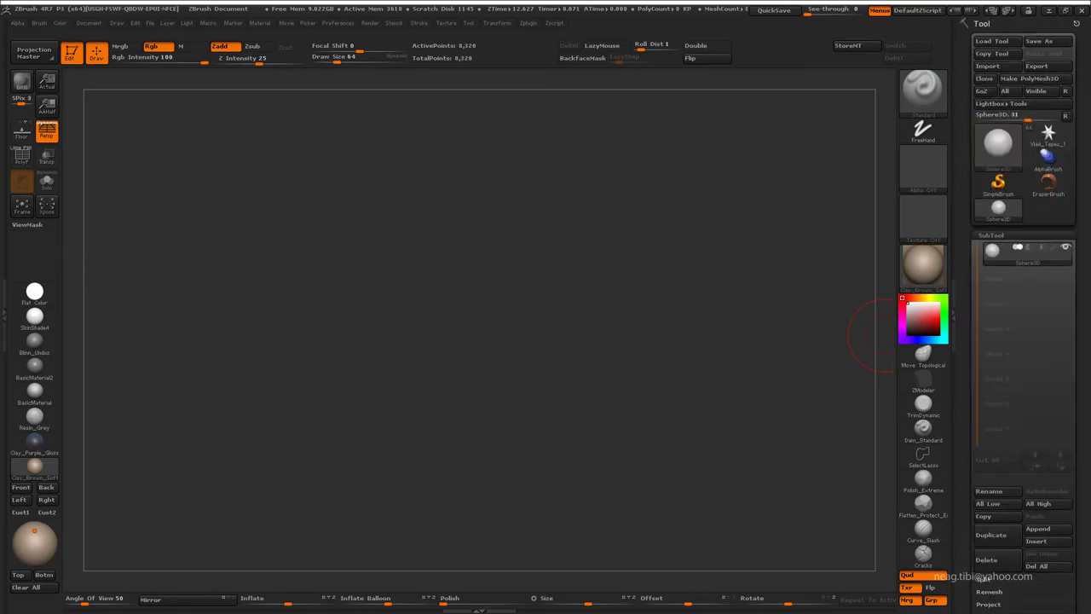
pyautogui.click(1012, 223)
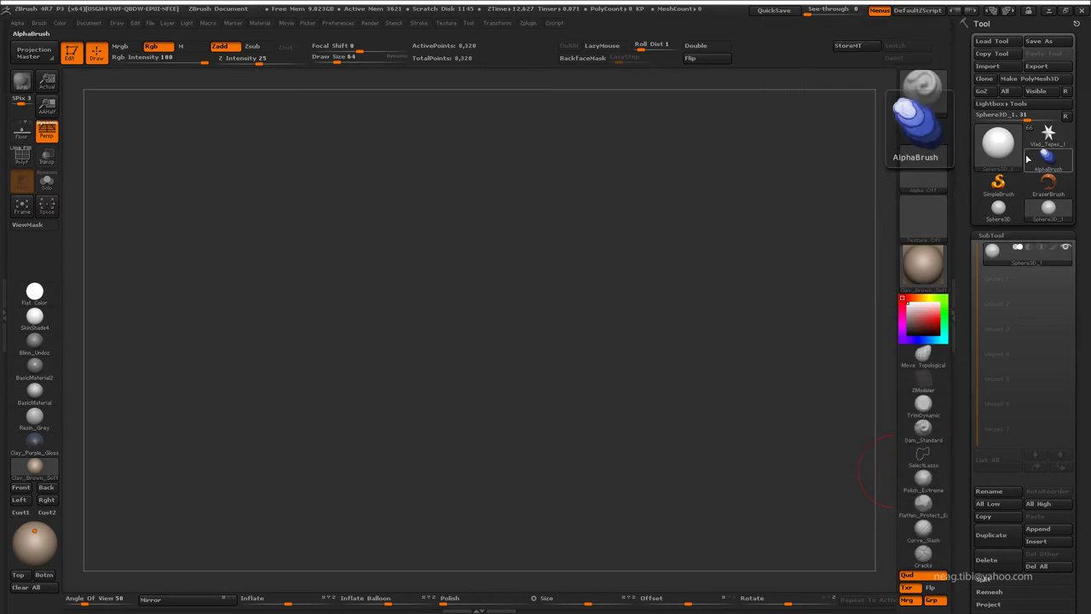
pyautogui.click(997, 143)
pyautogui.click(591, 285)
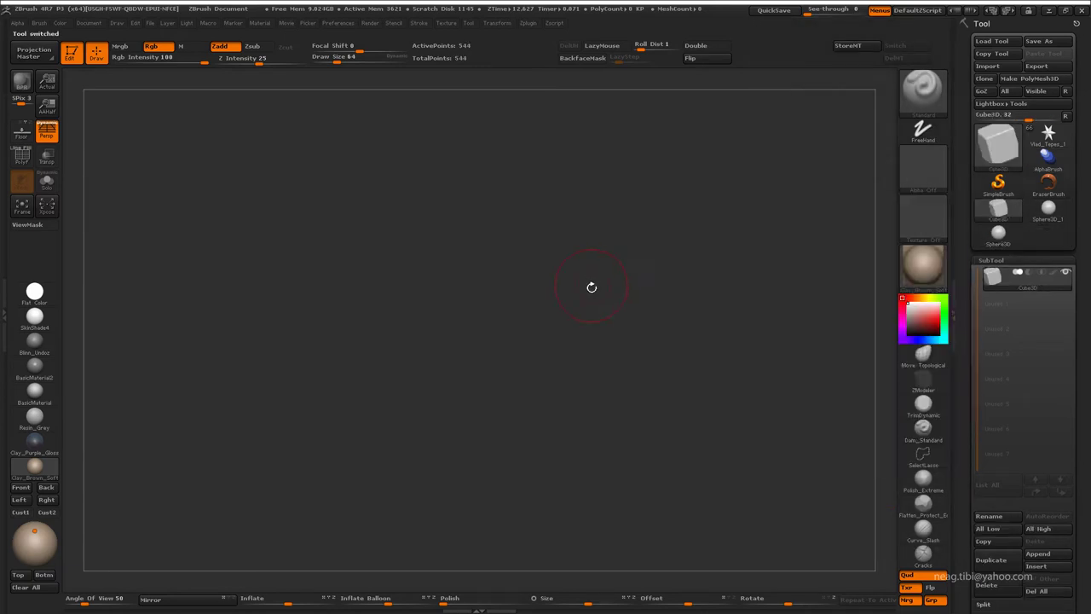
pyautogui.moveTo(592, 287); pyautogui.dragTo(643, 323)
# Set the cube's Initialize divisions to HDivide 4 and VDivide 9, then choose ZModeler.
pyautogui.hotkey('shift', 'f')
pyautogui.moveTo(779, 251); pyautogui.dragTo(820, 304)
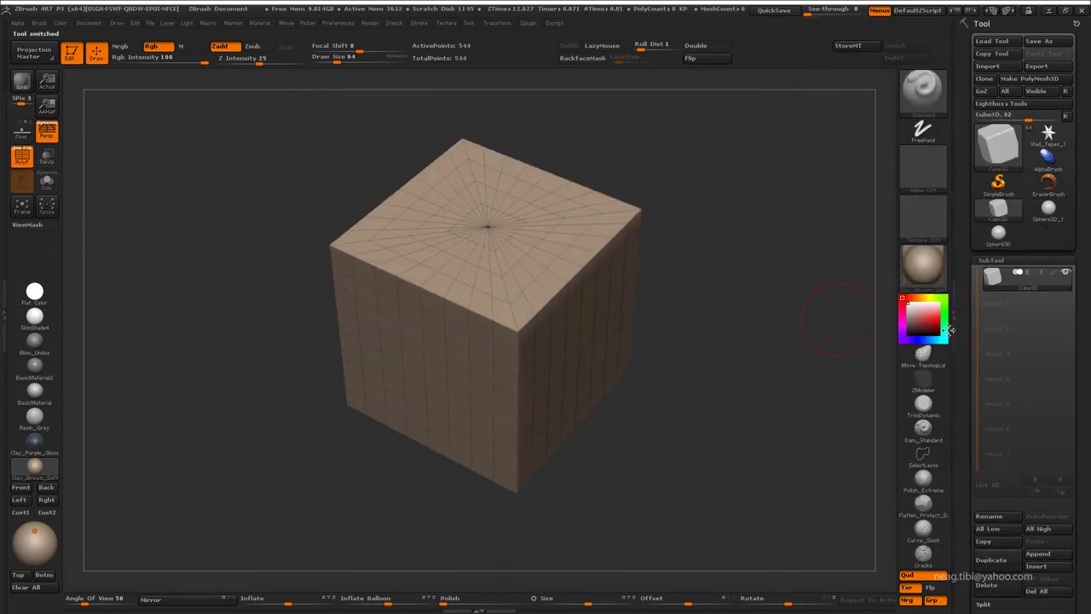
pyautogui.click(1011, 335)
pyautogui.click(1010, 336)
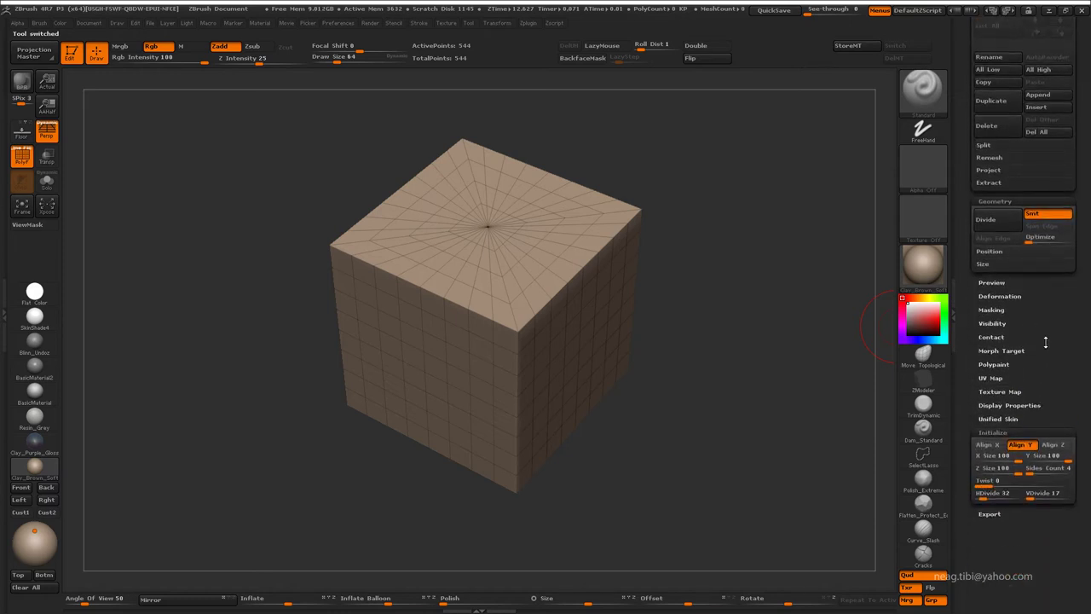
pyautogui.moveTo(1001, 503); pyautogui.dragTo(977, 504)
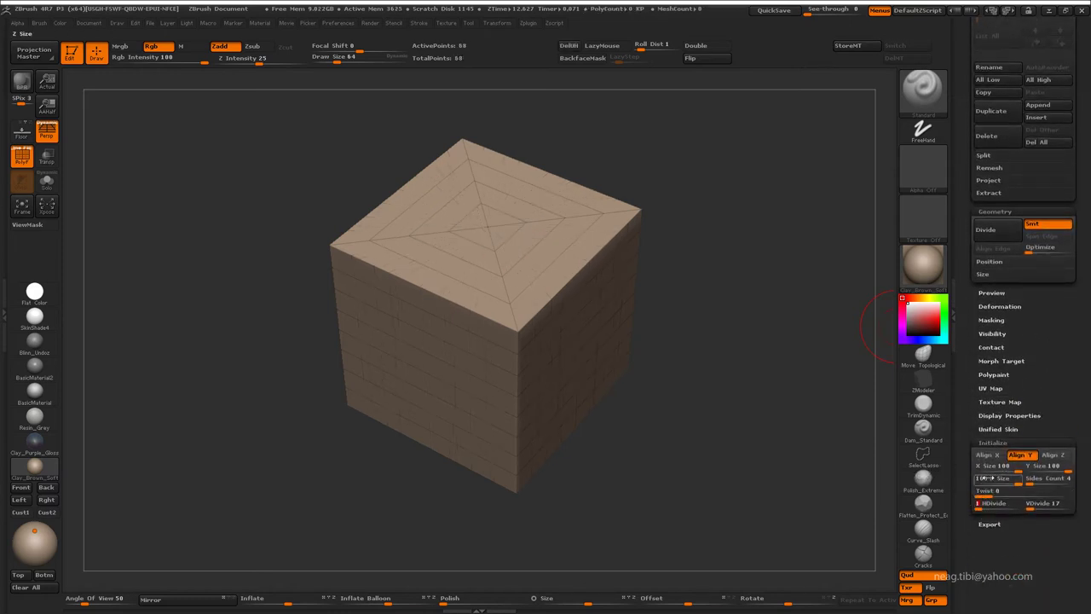
pyautogui.moveTo(988, 493)
pyautogui.mouseDown()
pyautogui.moveTo(973, 492)
pyautogui.moveTo(1034, 483)
pyautogui.moveTo(1016, 489)
pyautogui.mouseUp()
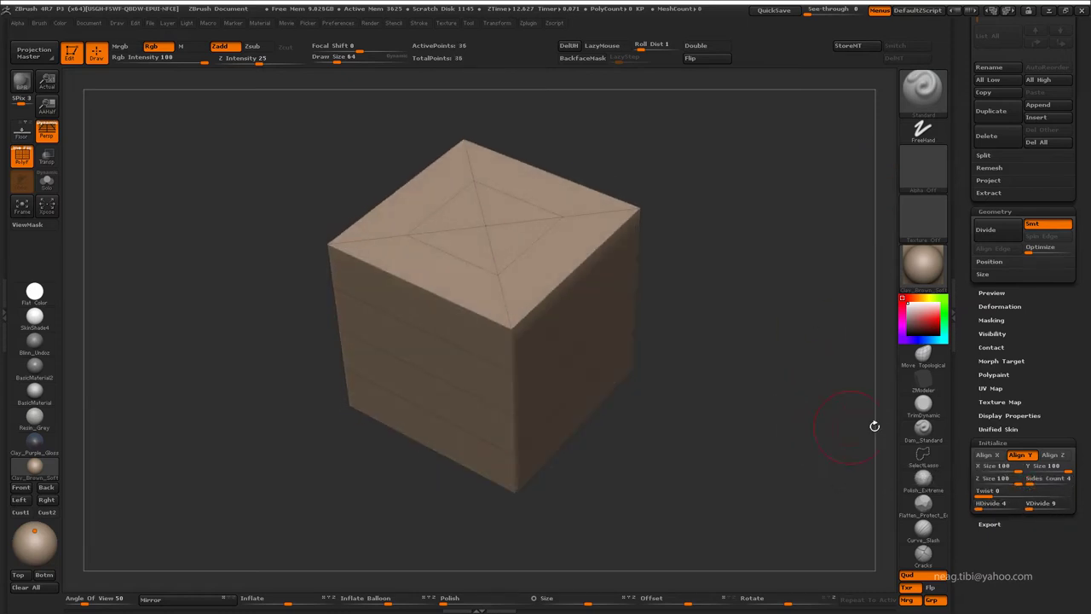
pyautogui.click(922, 378)
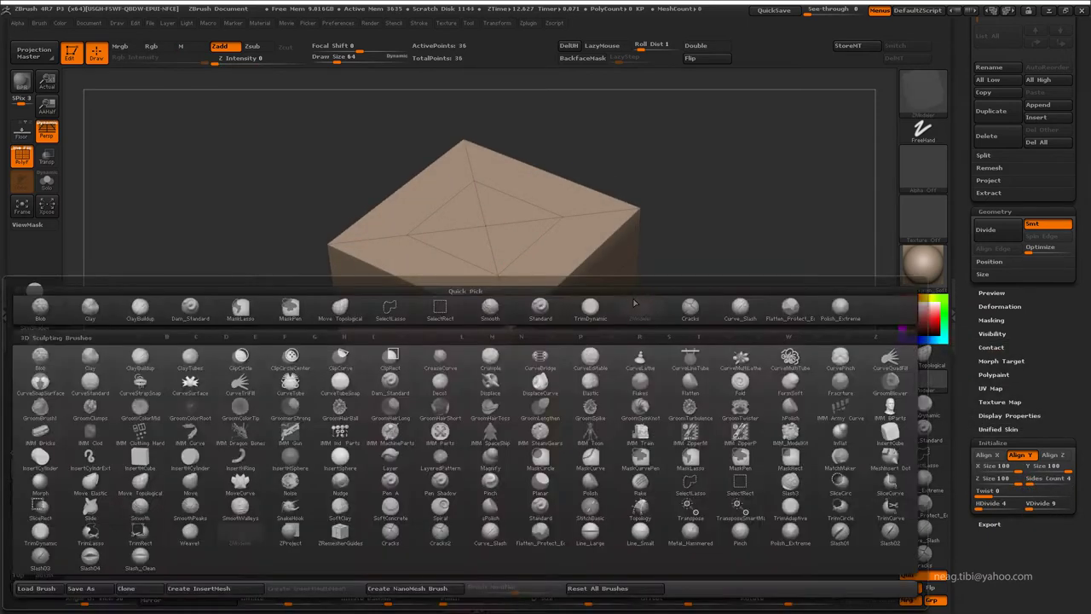
# Undo the extra edge loops and inspect the open box with double-sided display.
pyautogui.moveTo(691, 240); pyautogui.dragTo(550, 271)
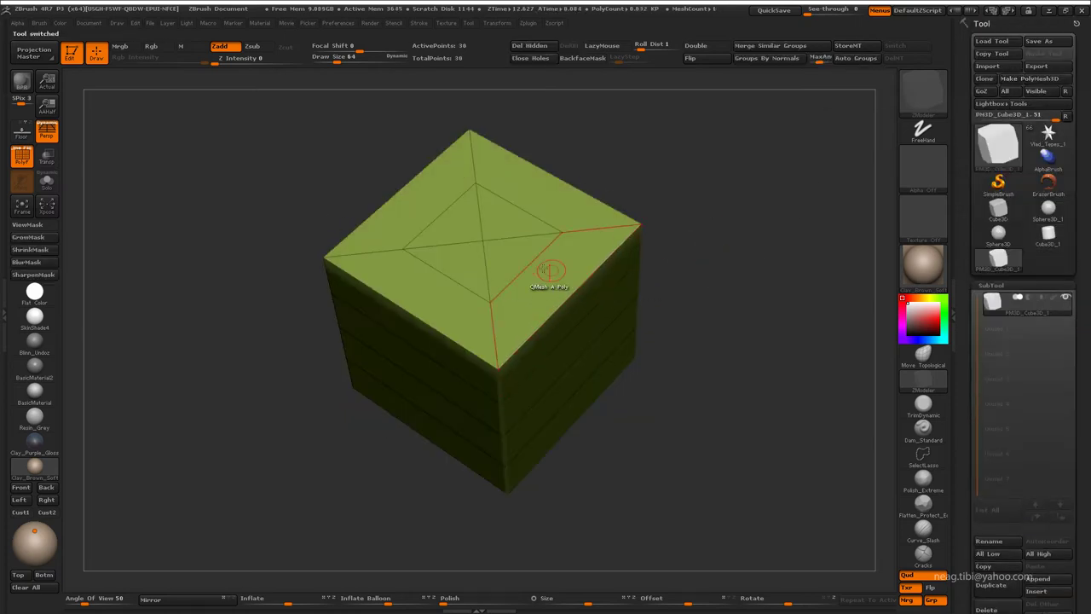
pyautogui.hotkey('ctrl', 'z')
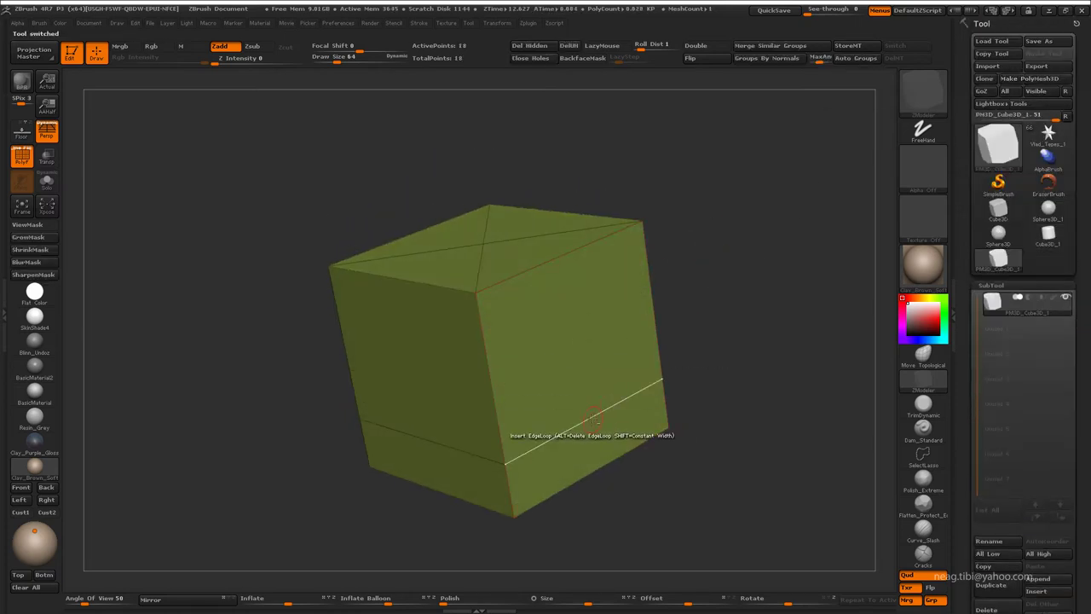
pyautogui.hotkey('ctrl', 'z')
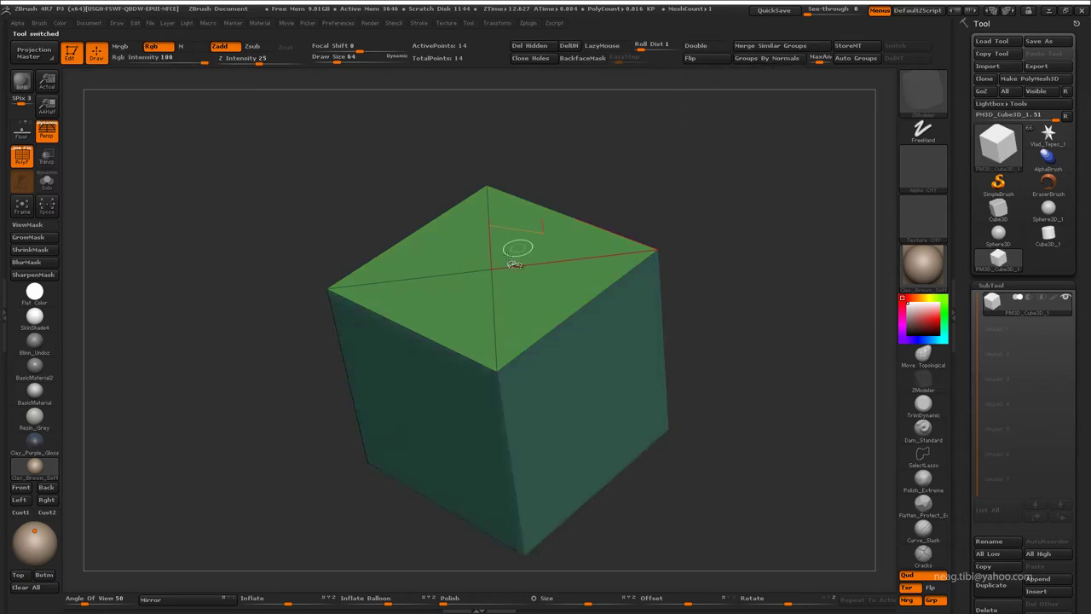
pyautogui.keyDown('ctrl'); pyautogui.keyDown('shift'); pyautogui.click(517, 247); pyautogui.keyUp('shift'); pyautogui.keyUp('ctrl')
pyautogui.keyDown('ctrl'); pyautogui.keyDown('shift'); pyautogui.moveTo(713, 174); pyautogui.dragTo(707, 179); pyautogui.keyUp('shift'); pyautogui.keyUp('ctrl')
pyautogui.click(695, 45)
pyautogui.moveTo(621, 69); pyautogui.dragTo(618, 124)
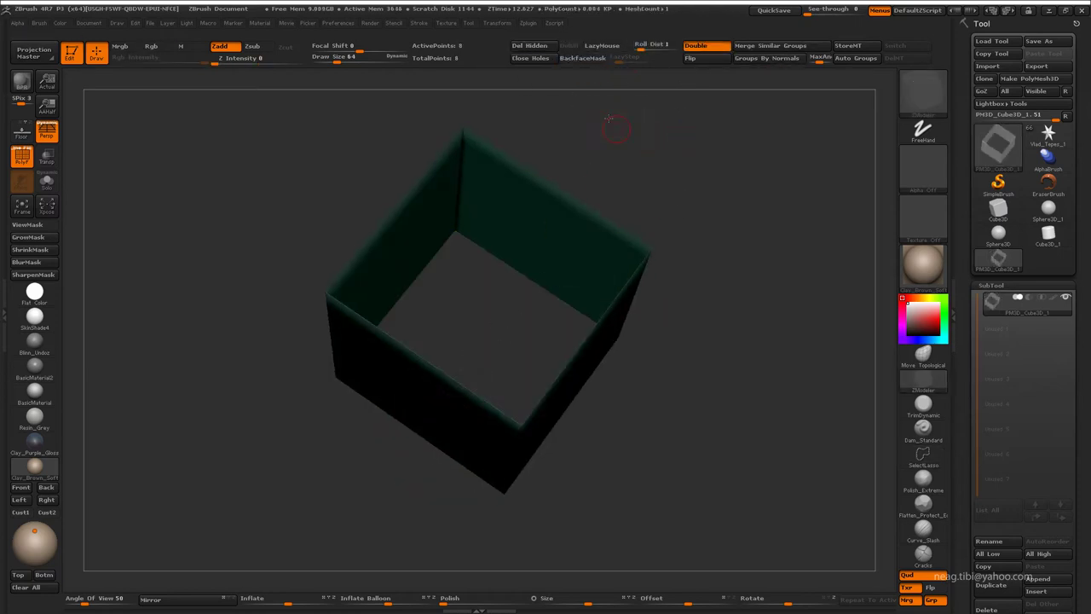
pyautogui.keyDown('ctrl'); pyautogui.keyDown('shift'); pyautogui.click(610, 119); pyautogui.keyUp('shift'); pyautogui.keyUp('ctrl')
# Bridge two edges with ZModeler and QMesh the bottom face into its own polygroup.
pyautogui.press('space')
pyautogui.click(419, 178)
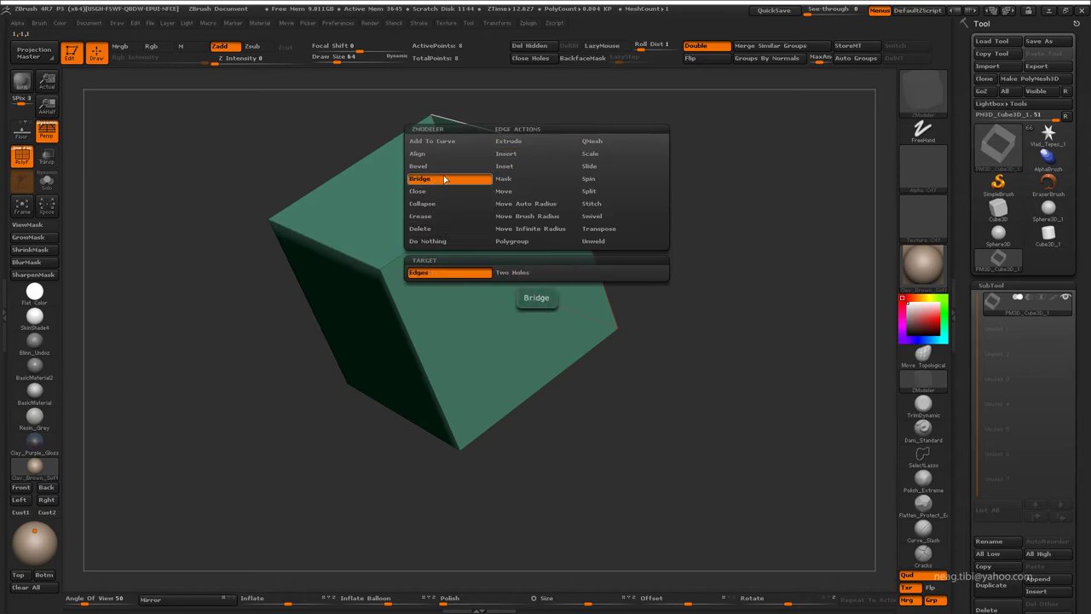
pyautogui.click(343, 254)
pyautogui.moveTo(648, 409); pyautogui.dragTo(583, 352)
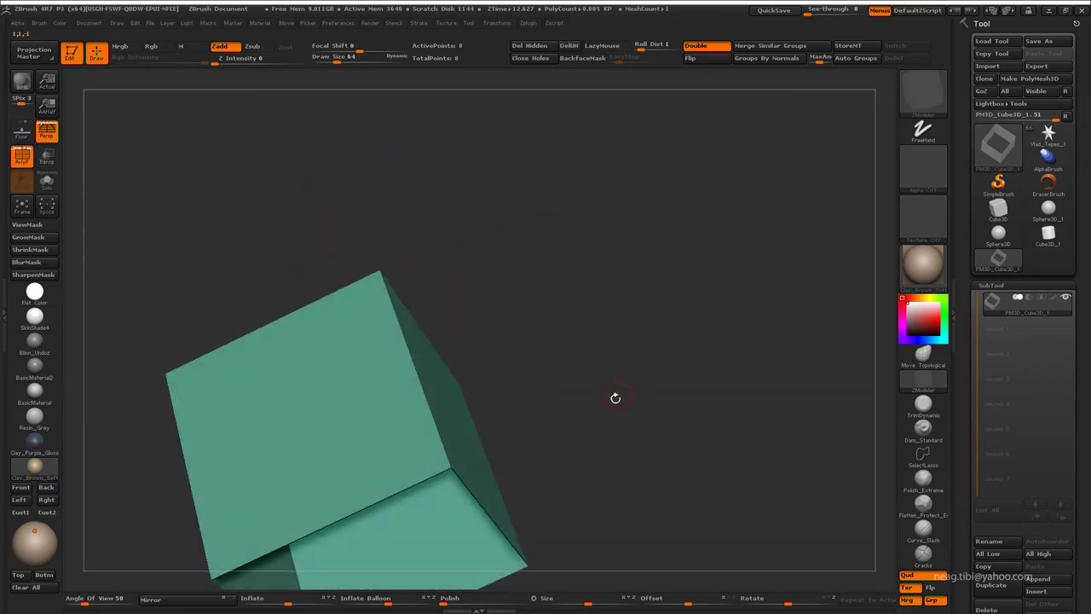
pyautogui.click(517, 223)
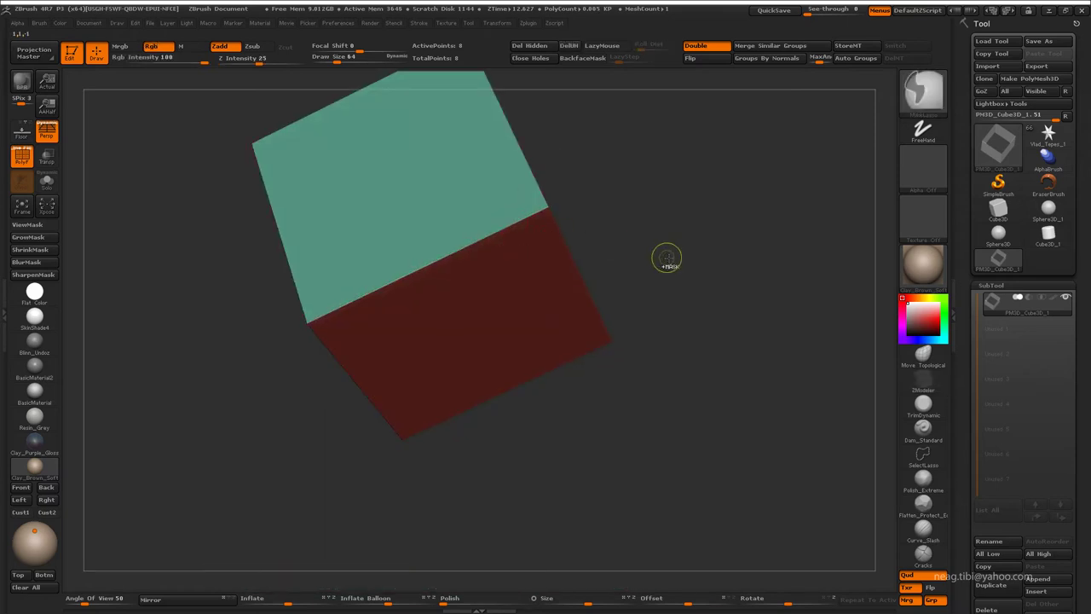
pyautogui.hotkey('ctrl', 'w')
pyautogui.click(751, 60)
pyautogui.moveTo(662, 282); pyautogui.dragTo(540, 263)
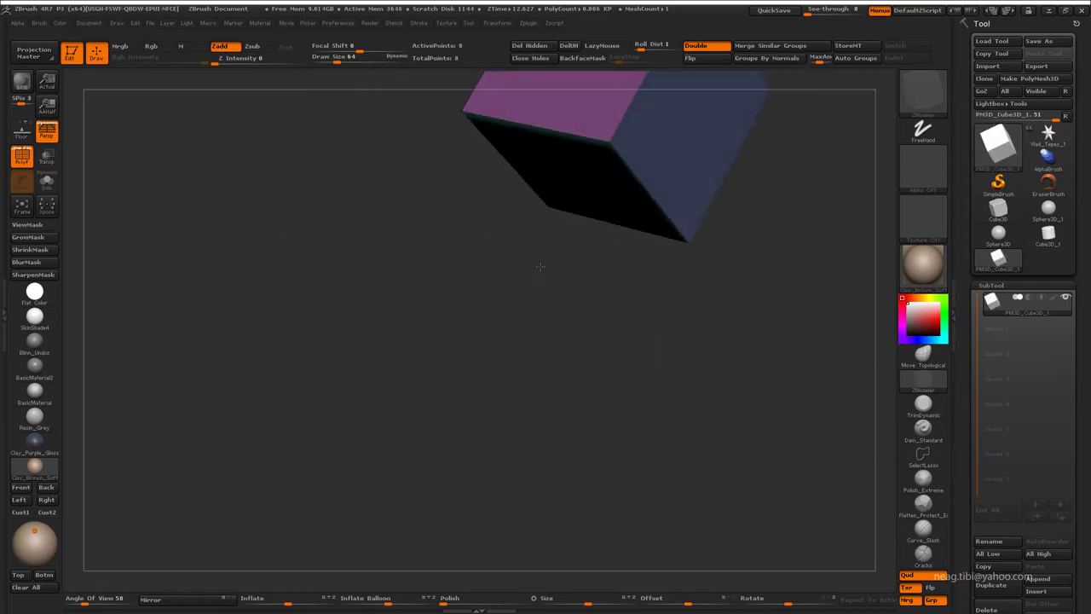
pyautogui.moveTo(546, 438)
pyautogui.mouseDown()
pyautogui.moveTo(627, 372)
pyautogui.moveTo(518, 267)
pyautogui.mouseUp()
# Pull the cube's top up into a tall, thin bar, then return to the Vlad_Tepes model.
pyautogui.press('space')
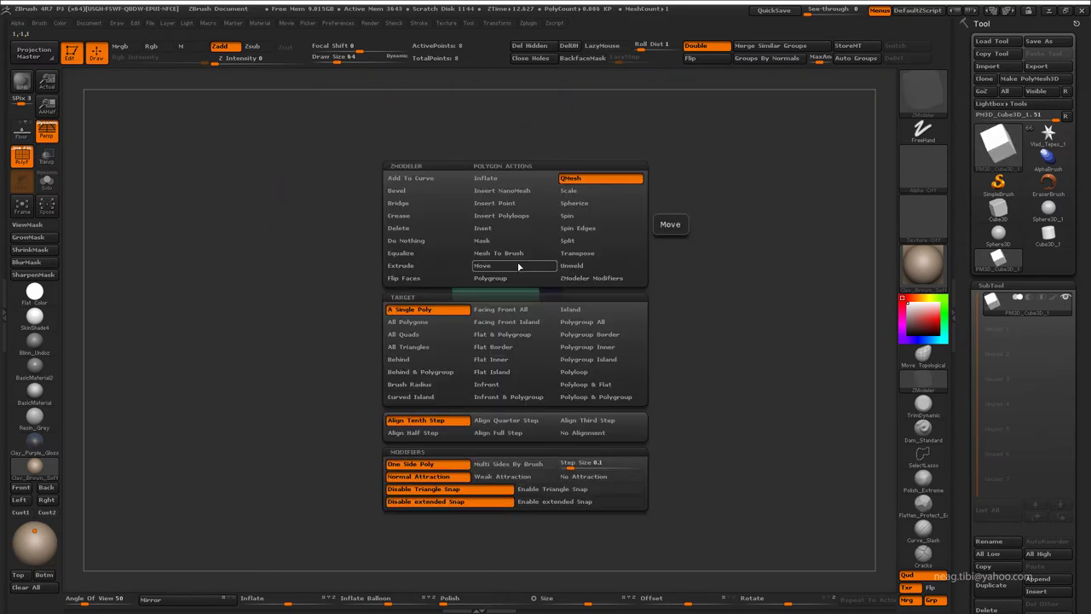
pyautogui.click(577, 253)
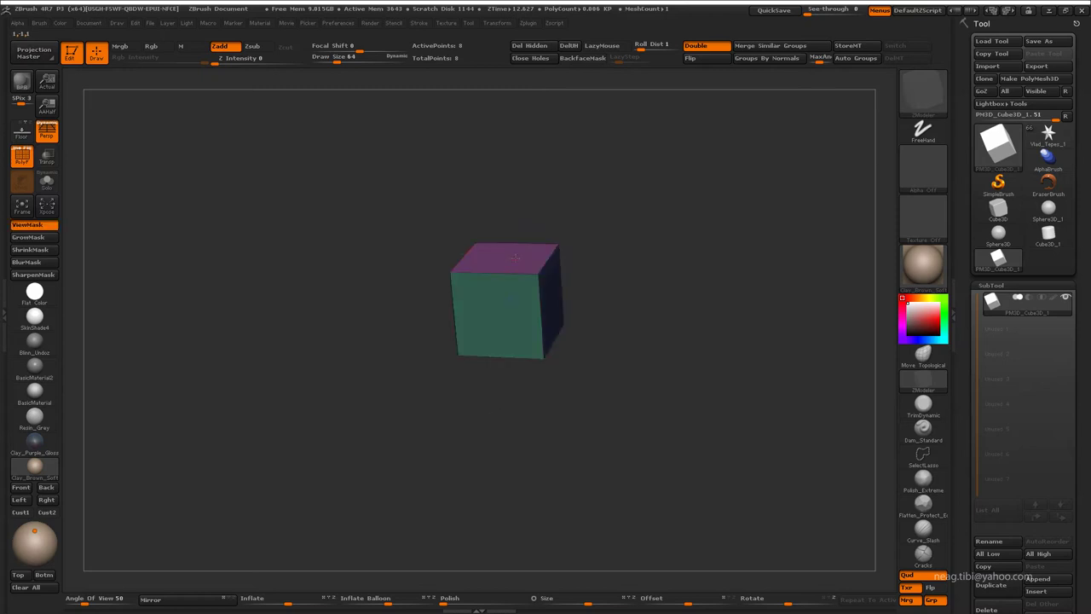
pyautogui.moveTo(596, 281)
pyautogui.keyDown('shift'); pyautogui.mouseDown()
pyautogui.moveTo(656, 285)
pyautogui.moveTo(618, 327)
pyautogui.mouseUp(); pyautogui.keyUp('shift')
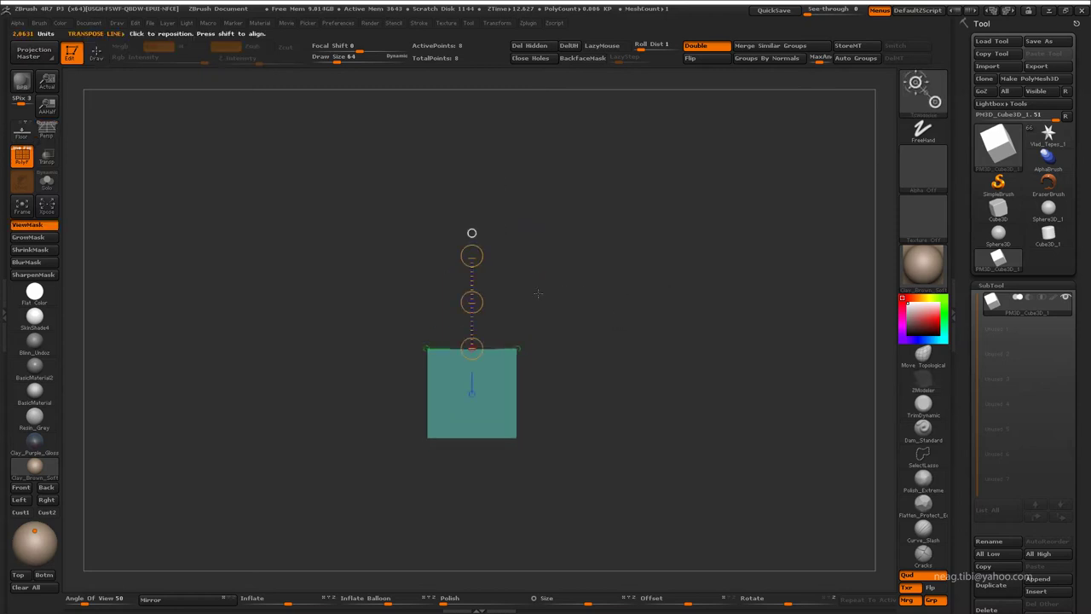
pyautogui.moveTo(471, 302); pyautogui.dragTo(472, 60)
pyautogui.moveTo(511, 256)
pyautogui.keyDown('alt'); pyautogui.mouseDown()
pyautogui.moveTo(473, 491)
pyautogui.moveTo(472, 450)
pyautogui.mouseUp(); pyautogui.keyUp('alt')
pyautogui.press('q')
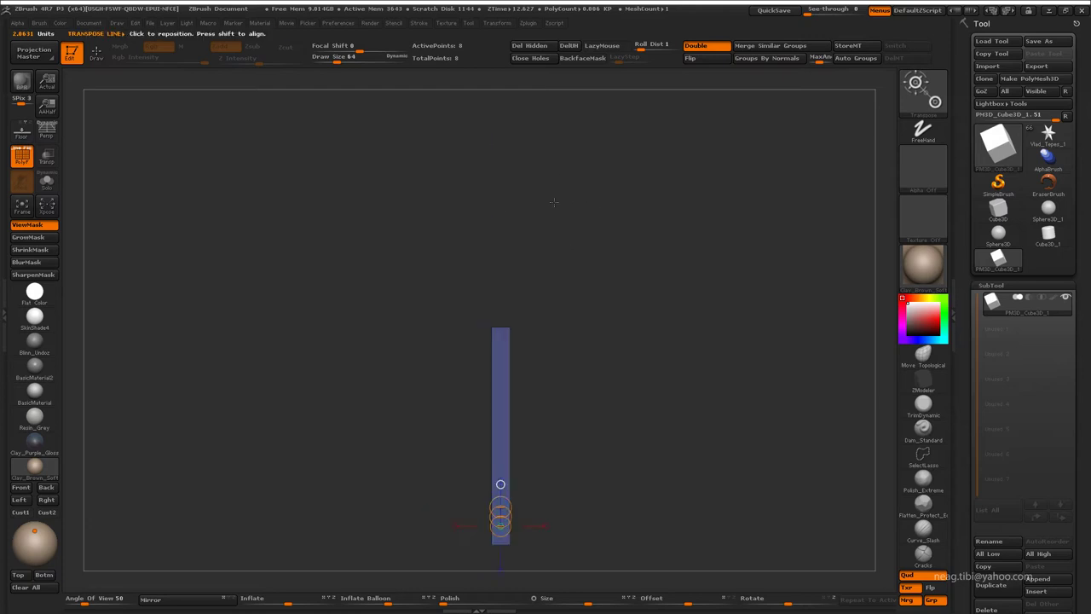
pyautogui.moveTo(486, 538)
pyautogui.mouseDown()
pyautogui.moveTo(718, 358)
pyautogui.moveTo(430, 379)
pyautogui.mouseUp()
pyautogui.click(1035, 579)
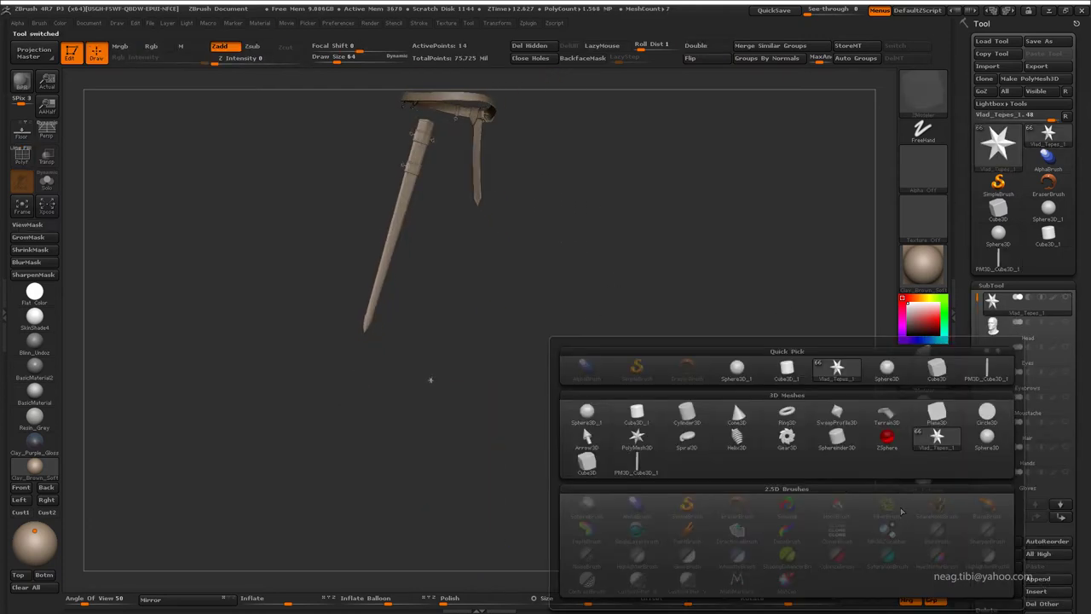
# Append the thin bar as the PM3D_Cube3D_1 subtool and move it up to the belt.
pyautogui.click(986, 370)
pyautogui.click(401, 57)
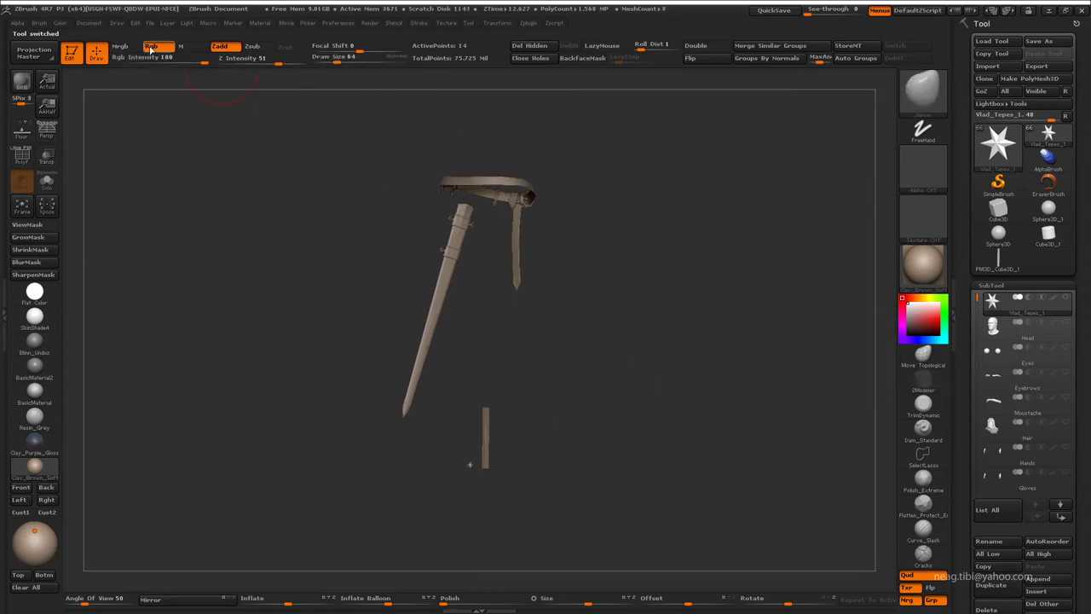
pyautogui.keyDown('alt'); pyautogui.click(483, 431); pyautogui.keyUp('alt')
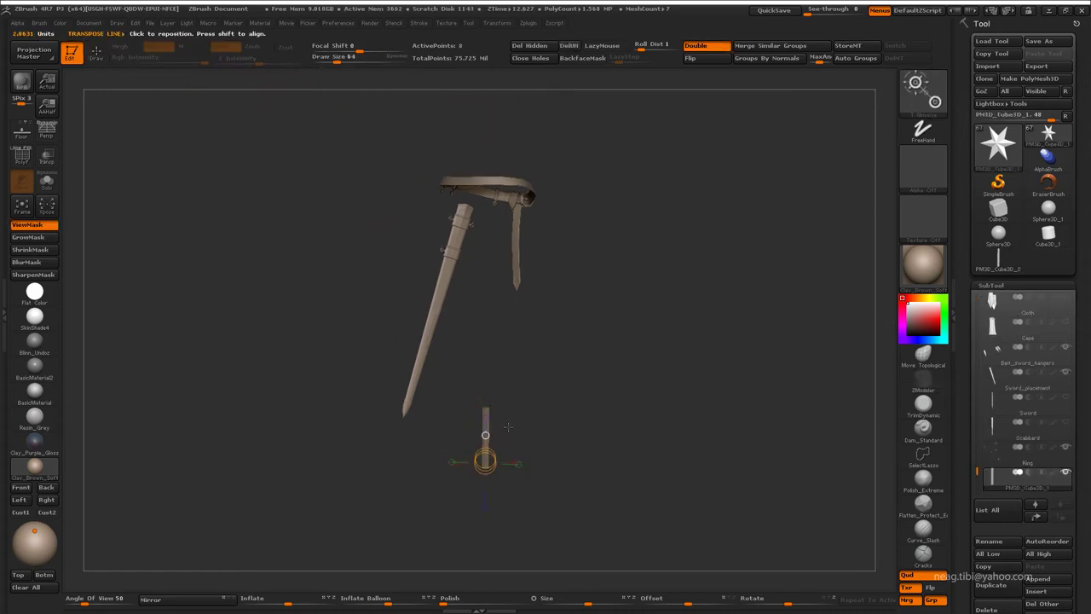
pyautogui.press('w')
pyautogui.moveTo(413, 305); pyautogui.dragTo(489, 317)
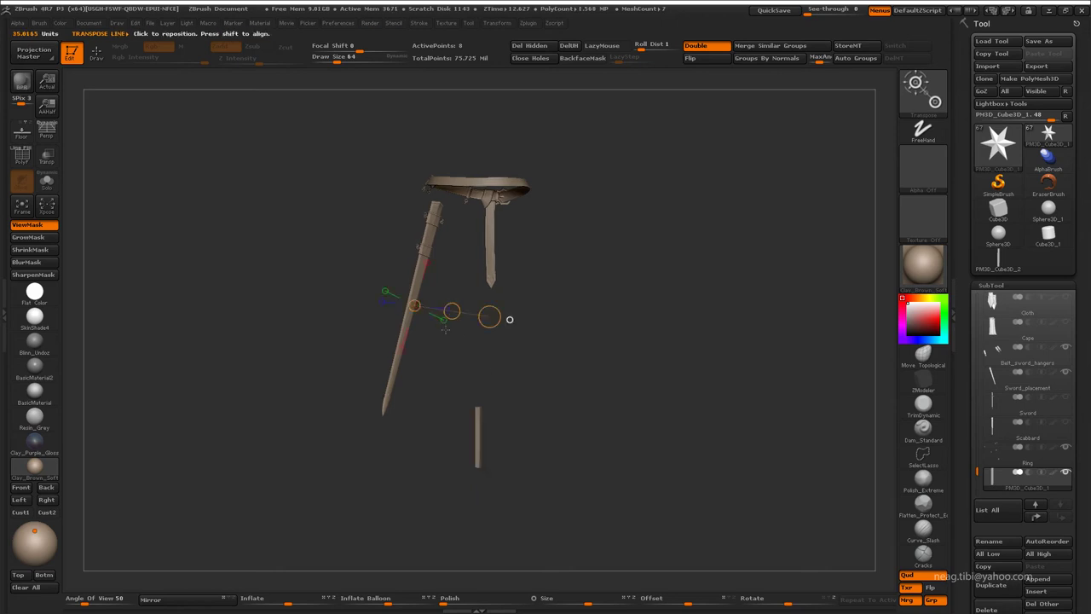
pyautogui.moveTo(477, 486); pyautogui.dragTo(628, 485)
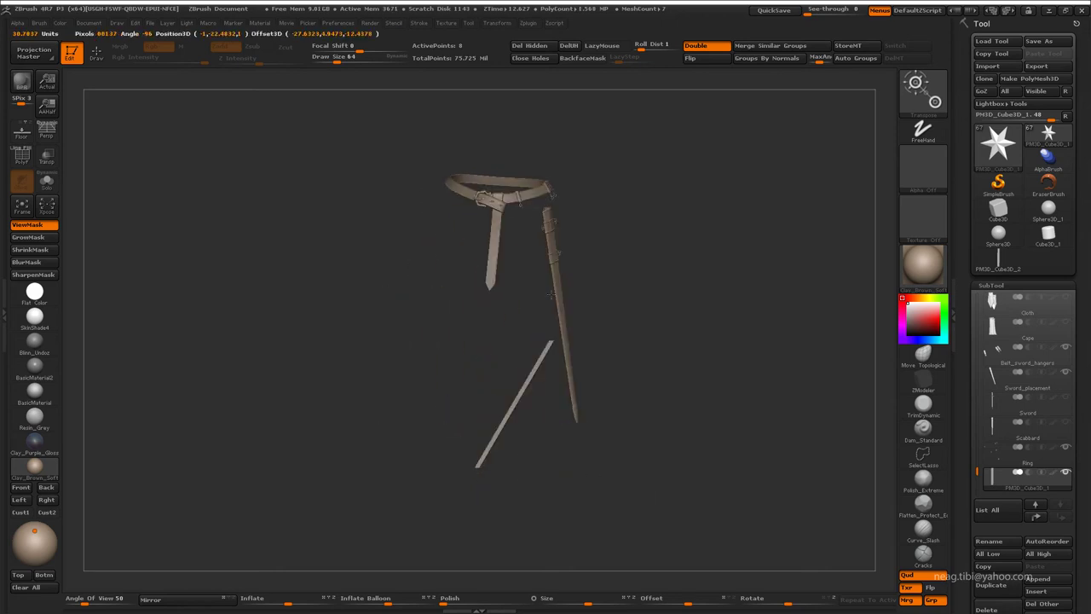
pyautogui.moveTo(481, 476); pyautogui.dragTo(529, 473)
pyautogui.moveTo(457, 409); pyautogui.dragTo(505, 358)
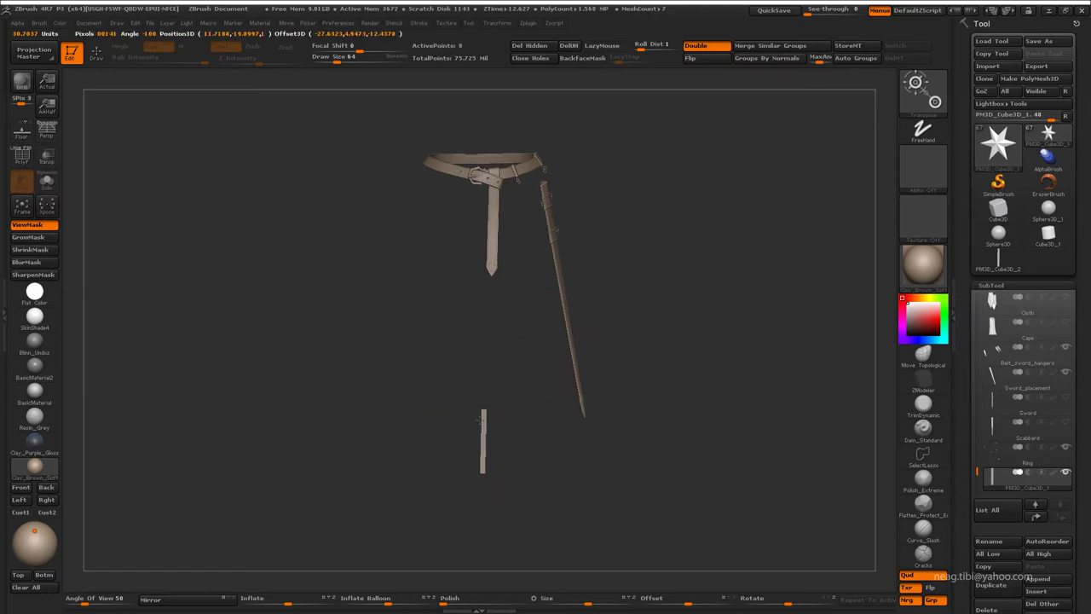
pyautogui.moveTo(477, 423)
pyautogui.mouseDown()
pyautogui.moveTo(530, 180)
pyautogui.moveTo(523, 418)
pyautogui.mouseUp()
# Angle the bar from the belt hanger down to the scabbard's lower ring and send it to 3ds Max via GoZ.
pyautogui.moveTo(511, 477)
pyautogui.mouseDown()
pyautogui.moveTo(503, 426)
pyautogui.moveTo(451, 366)
pyautogui.moveTo(649, 355)
pyautogui.moveTo(682, 329)
pyautogui.moveTo(579, 404)
pyautogui.mouseUp()
pyautogui.press('w')
pyautogui.hotkey('shift', 'f')
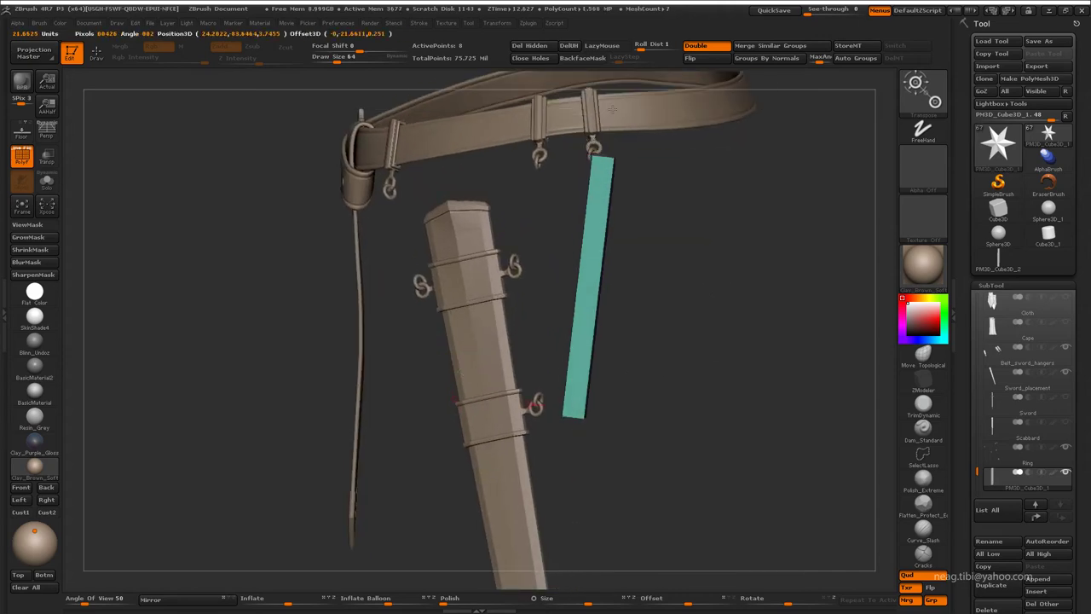
pyautogui.moveTo(647, 358)
pyautogui.mouseDown()
pyautogui.moveTo(628, 297)
pyautogui.moveTo(669, 316)
pyautogui.moveTo(605, 406)
pyautogui.mouseUp()
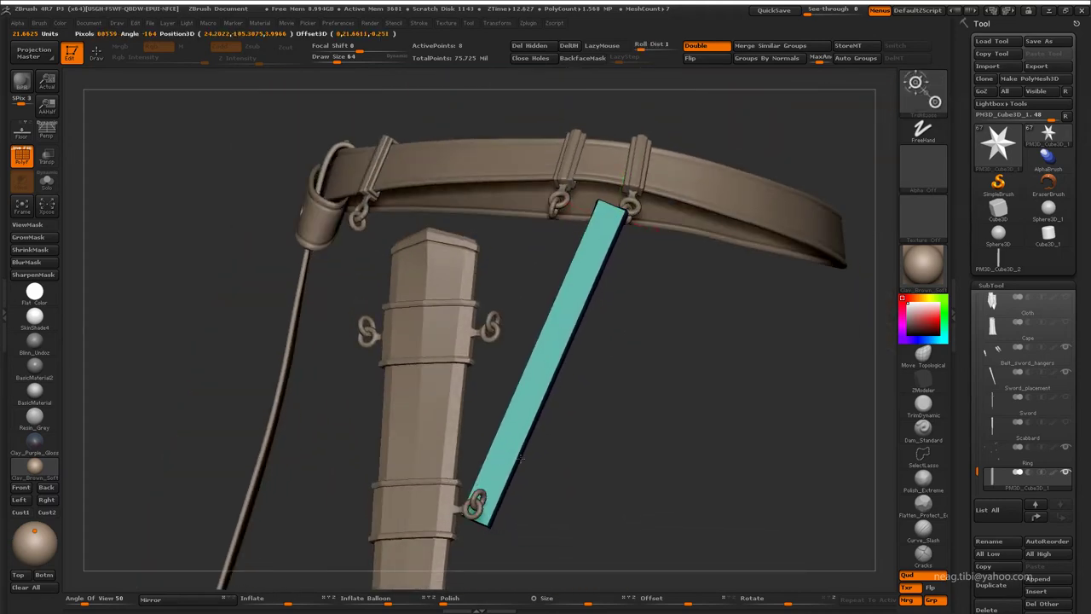
pyautogui.moveTo(512, 502)
pyautogui.mouseDown()
pyautogui.moveTo(613, 409)
pyautogui.moveTo(748, 347)
pyautogui.moveTo(697, 258)
pyautogui.moveTo(679, 185)
pyautogui.moveTo(673, 298)
pyautogui.moveTo(656, 286)
pyautogui.mouseUp()
pyautogui.press('w')
pyautogui.press('q')
pyautogui.keyDown('alt'); pyautogui.click(509, 231); pyautogui.keyUp('alt')
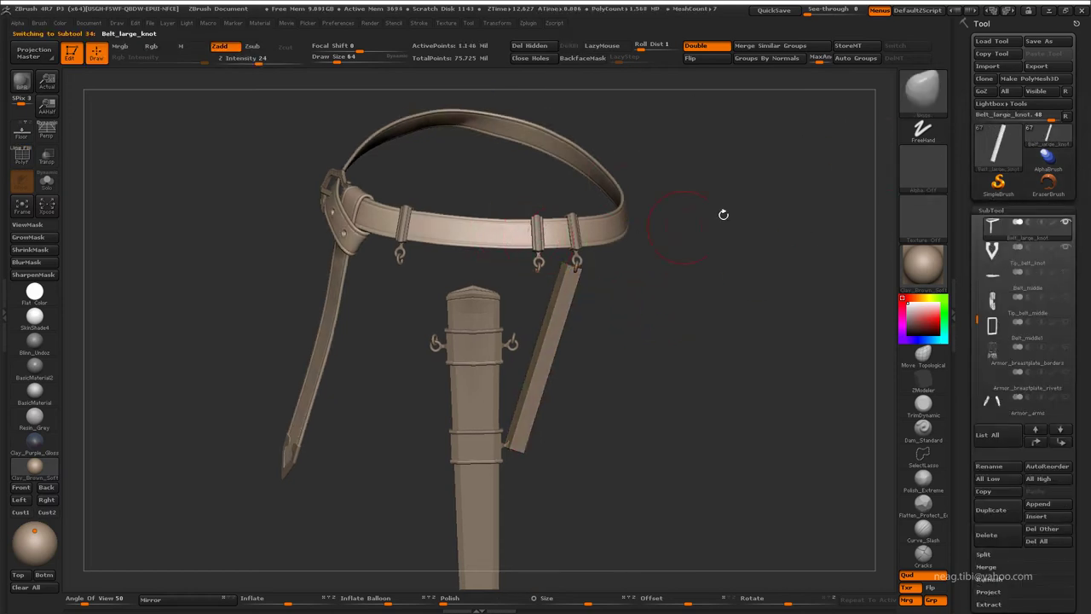
pyautogui.click(982, 92)
# Thin the strap by pushing its side face inward along Local axes.
pyautogui.moveTo(512, 256)
pyautogui.keyDown('alt'); pyautogui.mouseDown(button='middle')
pyautogui.moveTo(488, 243)
pyautogui.moveTo(481, 220)
pyautogui.moveTo(413, 231)
pyautogui.mouseUp(button='middle'); pyautogui.keyUp('alt')
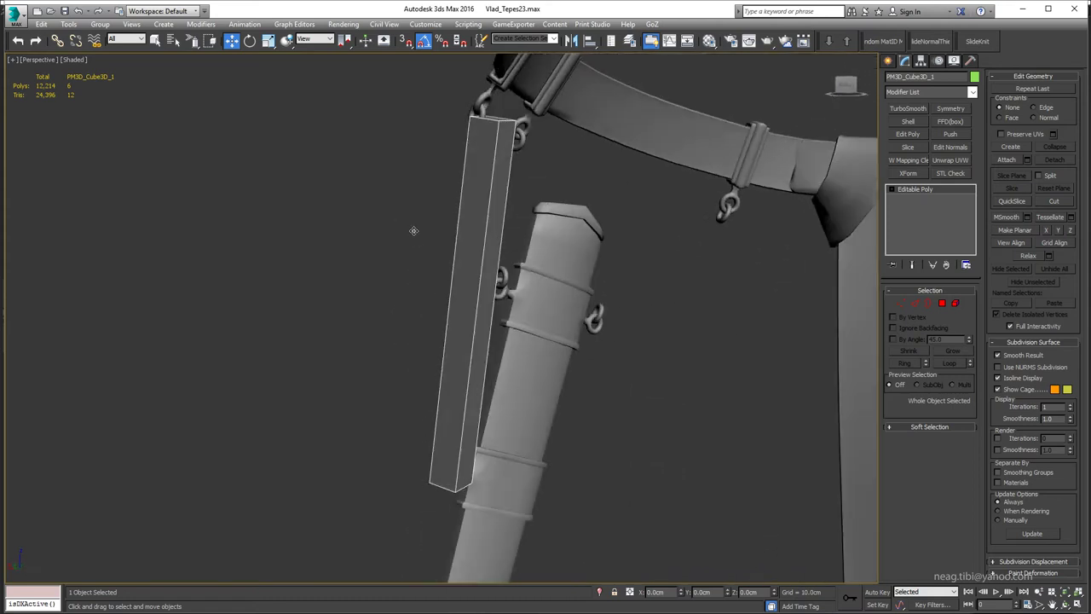
pyautogui.press('4')
pyautogui.click(490, 238)
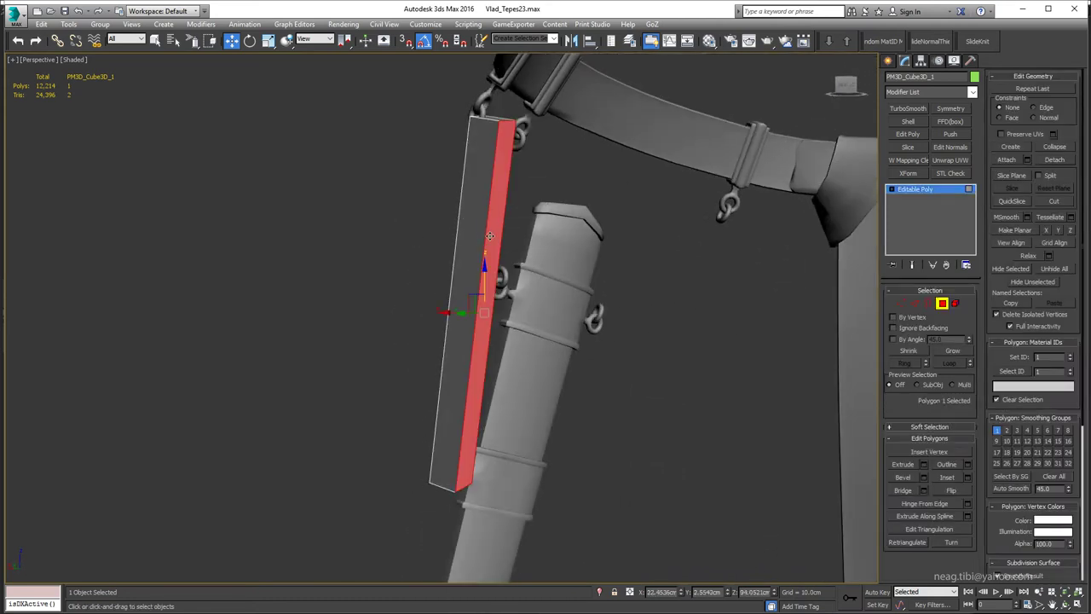
pyautogui.click(310, 40)
pyautogui.click(304, 78)
pyautogui.moveTo(426, 213)
pyautogui.keyDown('alt'); pyautogui.mouseDown(button='middle')
pyautogui.moveTo(486, 207)
pyautogui.moveTo(528, 317)
pyautogui.mouseUp(button='middle'); pyautogui.keyUp('alt')
pyautogui.moveTo(502, 319); pyautogui.dragTo(493, 319)
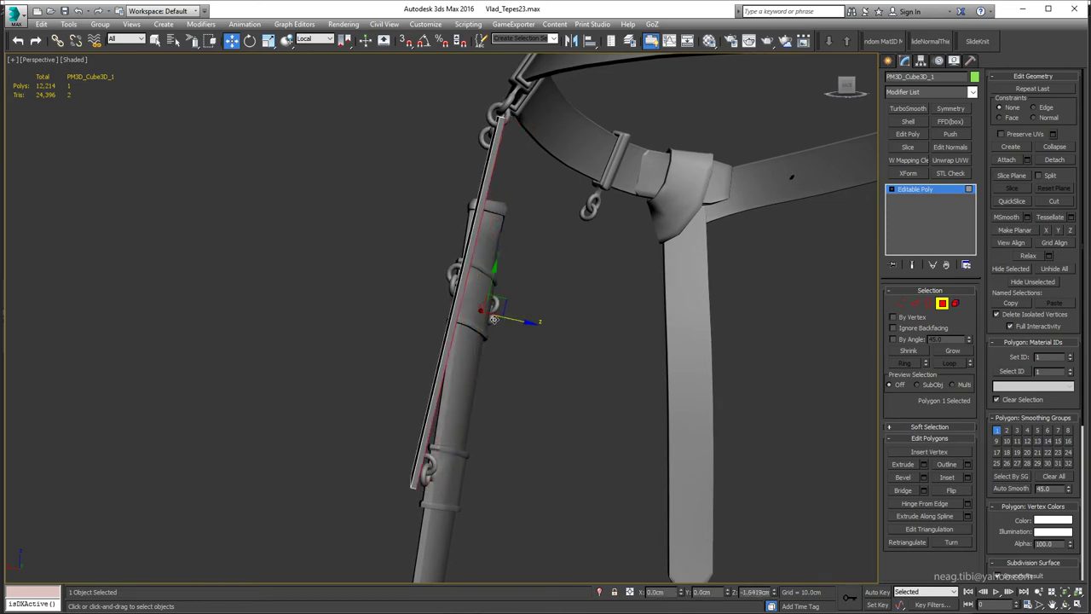
# Shorten the strap by raising its bottom end face, then check the top and bottom end faces.
pyautogui.moveTo(492, 318)
pyautogui.keyDown('alt'); pyautogui.mouseDown(button='middle')
pyautogui.moveTo(470, 190)
pyautogui.moveTo(452, 435)
pyautogui.mouseUp(button='middle'); pyautogui.keyUp('alt')
pyautogui.click(451, 435)
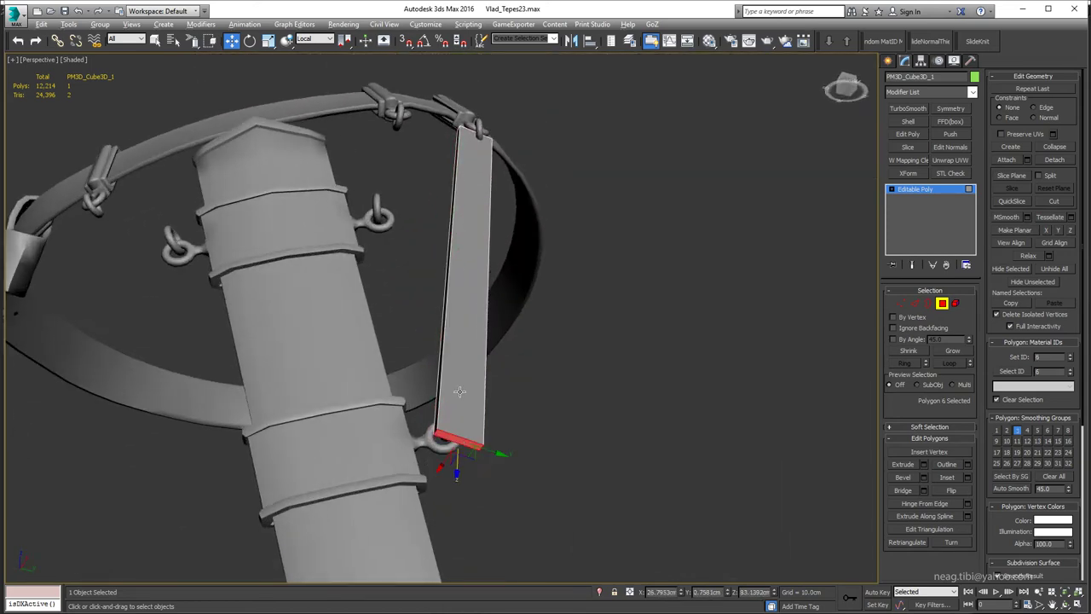
pyautogui.scroll(2, 462, 434)
pyautogui.moveTo(462, 434); pyautogui.dragTo(462, 368)
pyautogui.scroll(-3, 462, 368)
pyautogui.scroll(3, 473, 182)
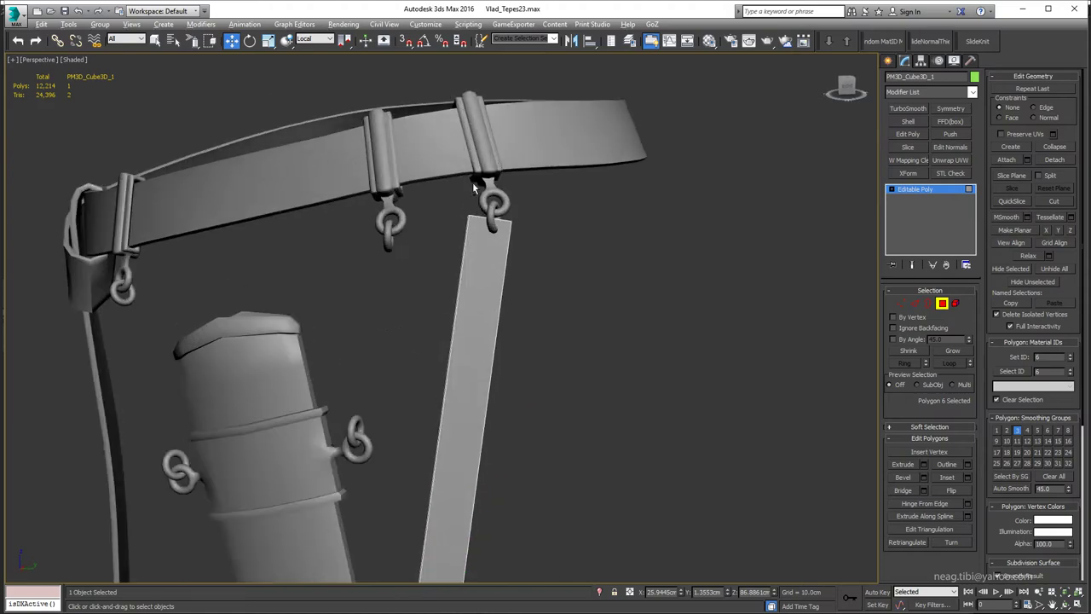
pyautogui.scroll(3, 583, 272)
pyautogui.click(584, 272)
pyautogui.scroll(-3, 584, 272)
pyautogui.scroll(-1, 588, 232)
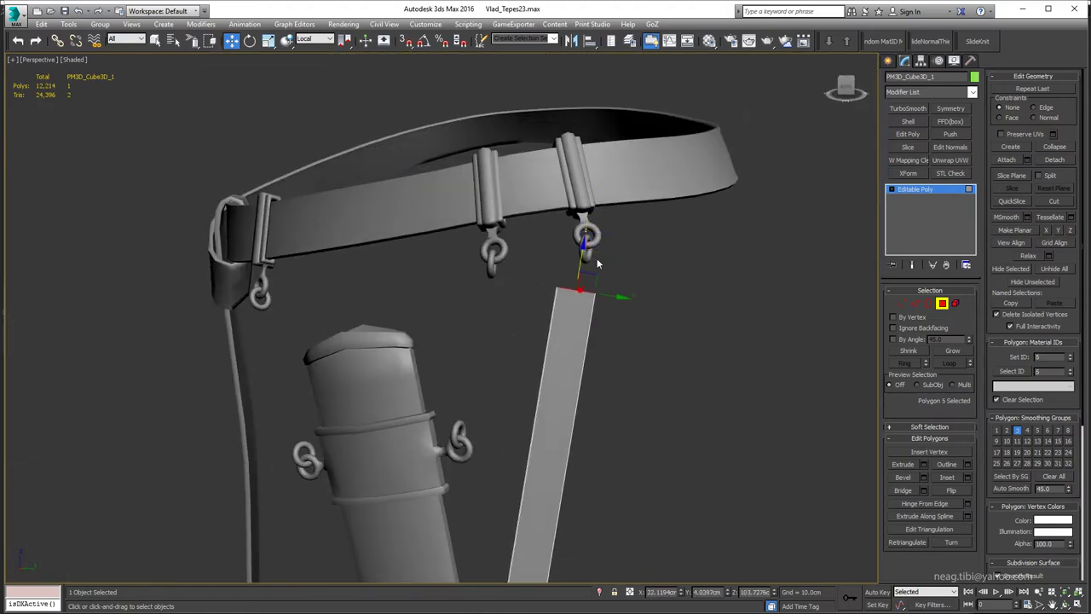
pyautogui.scroll(-2, 597, 264)
pyautogui.scroll(4, 564, 445)
pyautogui.click(563, 330)
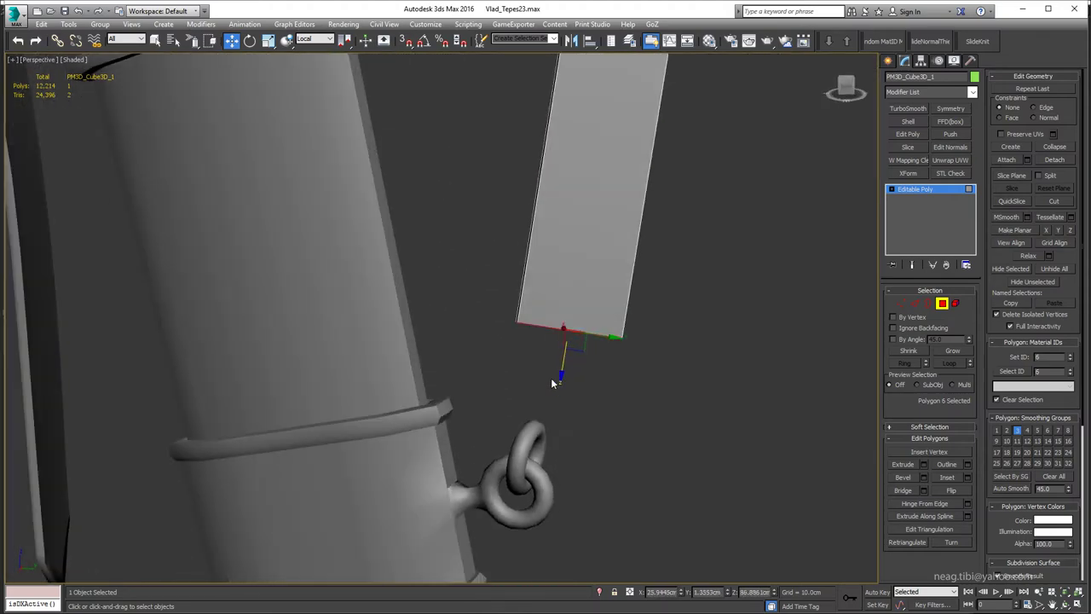
pyautogui.scroll(-3, 565, 419)
# Select the whole strap as an element, keeping transforms on its local axes.
pyautogui.press('5')
pyautogui.click(565, 247)
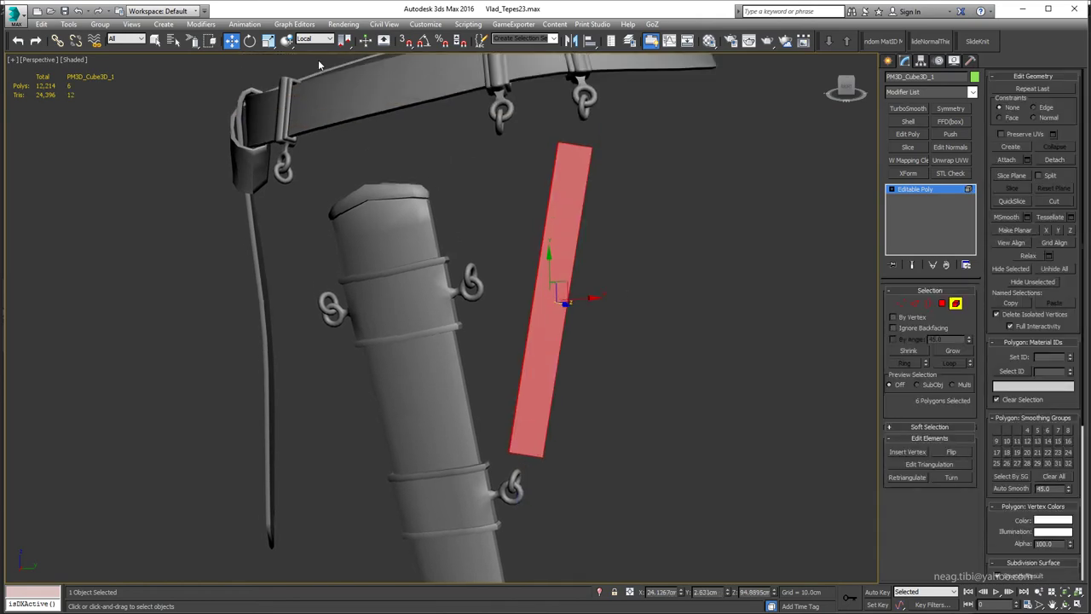
pyautogui.press('e')
pyautogui.click(316, 39)
pyautogui.click(315, 97)
pyautogui.moveTo(460, 256)
pyautogui.keyDown('alt'); pyautogui.mouseDown(button='middle')
pyautogui.moveTo(501, 242)
pyautogui.moveTo(656, 266)
pyautogui.moveTo(481, 271)
pyautogui.moveTo(575, 285)
pyautogui.mouseUp(button='middle'); pyautogui.keyUp('alt')
pyautogui.press('w')
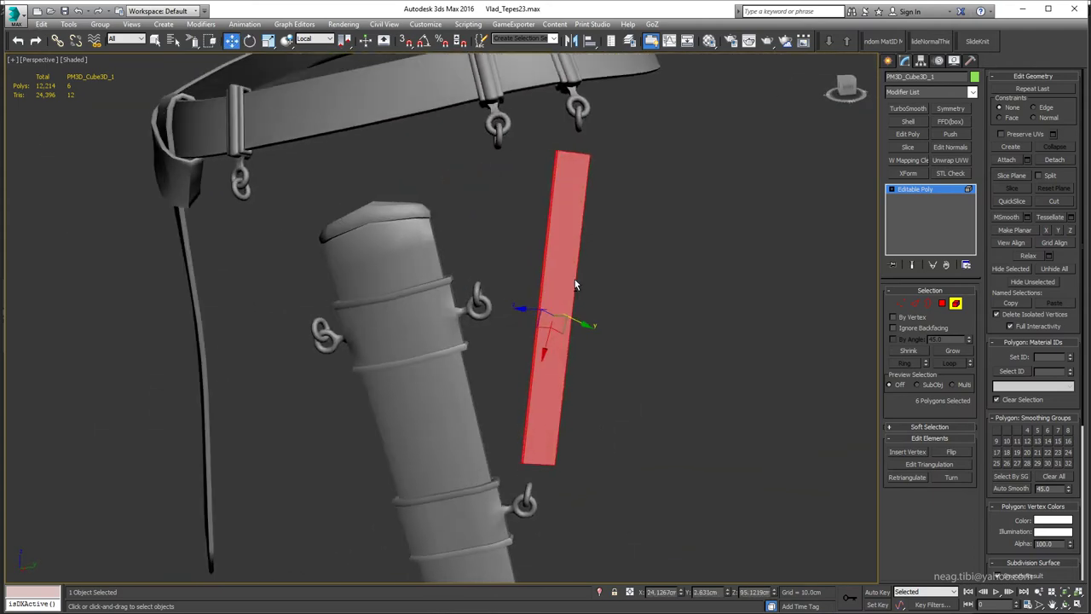
pyautogui.moveTo(677, 286)
pyautogui.keyDown('alt'); pyautogui.mouseDown(button='middle')
pyautogui.moveTo(580, 333)
pyautogui.moveTo(561, 284)
pyautogui.moveTo(532, 317)
pyautogui.moveTo(502, 316)
pyautogui.moveTo(581, 298)
pyautogui.moveTo(546, 298)
pyautogui.moveTo(579, 314)
pyautogui.moveTo(569, 343)
pyautogui.moveTo(652, 337)
pyautogui.moveTo(676, 352)
pyautogui.mouseUp(button='middle'); pyautogui.keyUp('alt')
pyautogui.press('4')
pyautogui.click(580, 314)
pyautogui.click(579, 314)
pyautogui.scroll(-5, 580, 314)
pyautogui.click(577, 335)
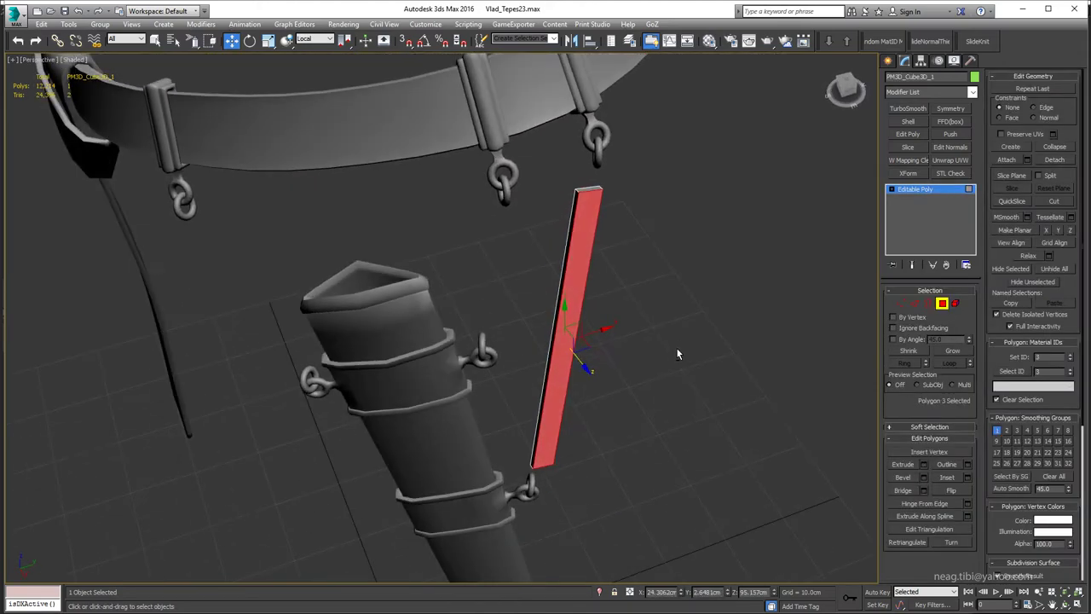
pyautogui.click(955, 304)
# Rotate and move the strap so it tilts from the belt ring toward the scabbard ring.
pyautogui.moveTo(648, 258)
pyautogui.keyDown('alt'); pyautogui.mouseDown(button='middle')
pyautogui.moveTo(511, 312)
pyautogui.moveTo(537, 333)
pyautogui.moveTo(628, 319)
pyautogui.moveTo(546, 281)
pyautogui.moveTo(593, 302)
pyautogui.moveTo(583, 317)
pyautogui.moveTo(600, 339)
pyautogui.moveTo(704, 351)
pyautogui.mouseUp(button='middle'); pyautogui.keyUp('alt')
pyautogui.press('e')
pyautogui.press('w')
pyautogui.press('e')
pyautogui.moveTo(596, 343)
pyautogui.keyDown('alt'); pyautogui.mouseDown(button='middle')
pyautogui.moveTo(606, 342)
pyautogui.moveTo(554, 336)
pyautogui.moveTo(657, 332)
pyautogui.moveTo(608, 341)
pyautogui.moveTo(564, 326)
pyautogui.moveTo(645, 342)
pyautogui.moveTo(545, 323)
pyautogui.moveTo(554, 332)
pyautogui.moveTo(537, 339)
pyautogui.moveTo(474, 260)
pyautogui.moveTo(634, 327)
pyautogui.moveTo(648, 315)
pyautogui.mouseUp(button='middle'); pyautogui.keyUp('alt')
pyautogui.press('w')
pyautogui.press('e')
pyautogui.press('w')
pyautogui.press('e')
# Select the right-hand belt ring element of the Ring object, using screen-aligned axes.
pyautogui.click(634, 326)
pyautogui.scroll(-3, 634, 326)
pyautogui.click(601, 254)
pyautogui.scroll(3, 601, 254)
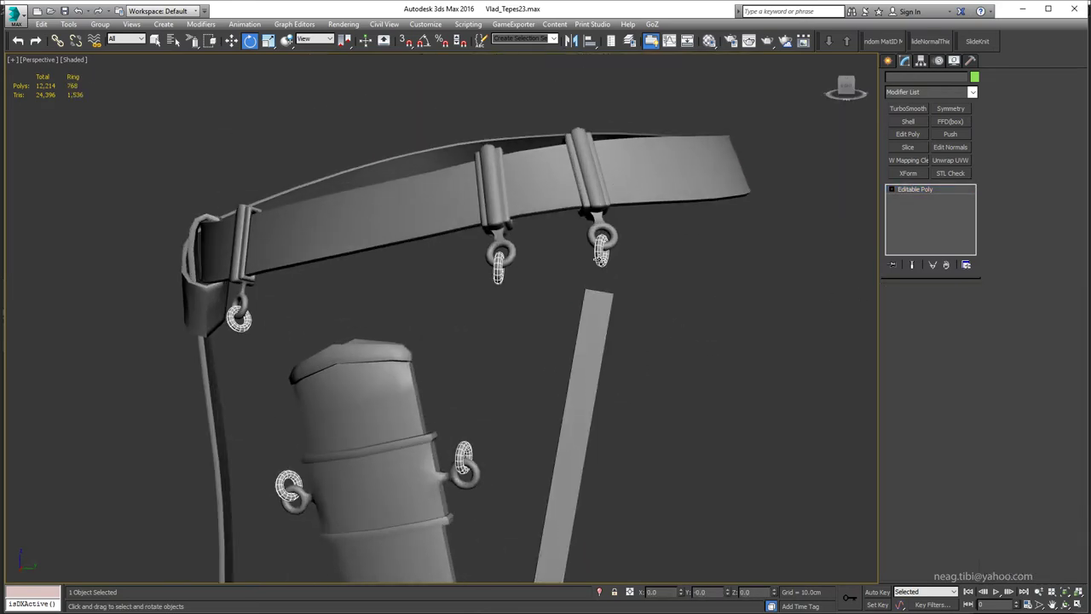
pyautogui.scroll(-3, 600, 254)
pyautogui.scroll(3, 606, 230)
pyautogui.scroll(2, 606, 231)
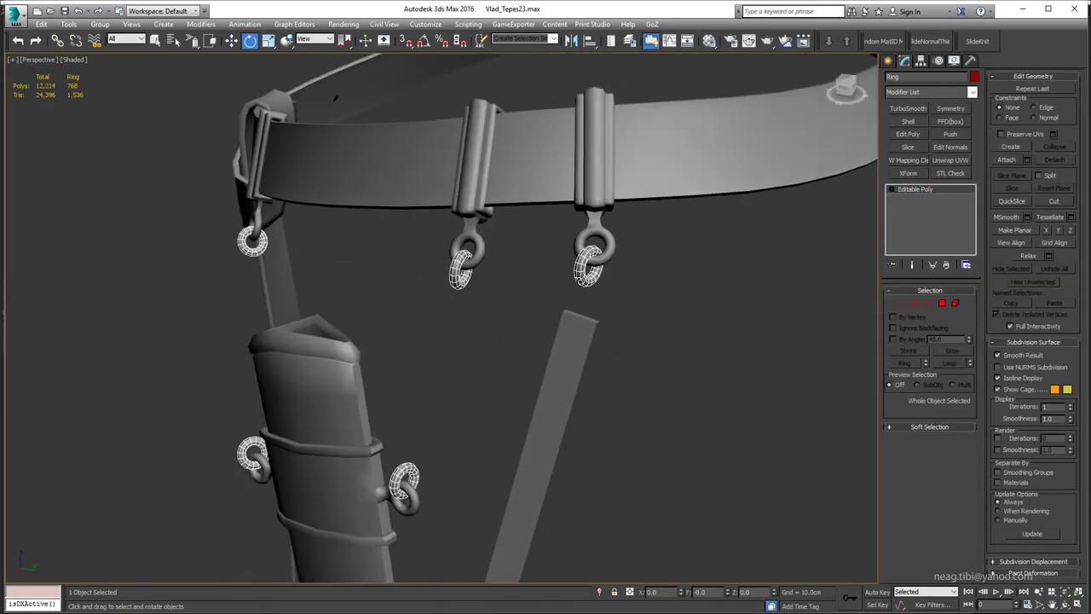
pyautogui.press('5')
pyautogui.click(584, 267)
pyautogui.press('w')
pyautogui.scroll(2, 555, 272)
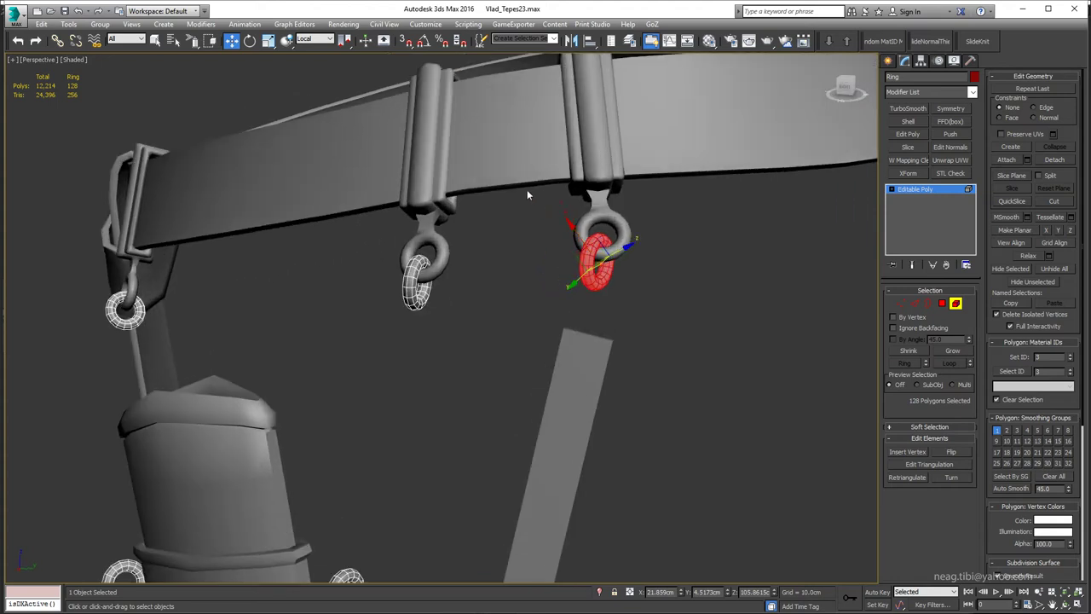
pyautogui.press('e')
pyautogui.click(315, 39)
pyautogui.click(305, 56)
# Clone the ring downward as a new element of Ring and rotate the copy about 92° to face front.
pyautogui.press('w')
pyautogui.keyDown('alt'); pyautogui.moveTo(596, 341); pyautogui.dragTo(545, 358, button='middle'); pyautogui.keyUp('alt')
pyautogui.keyDown('shift'); pyautogui.moveTo(599, 243); pyautogui.dragTo(599, 281); pyautogui.keyUp('shift')
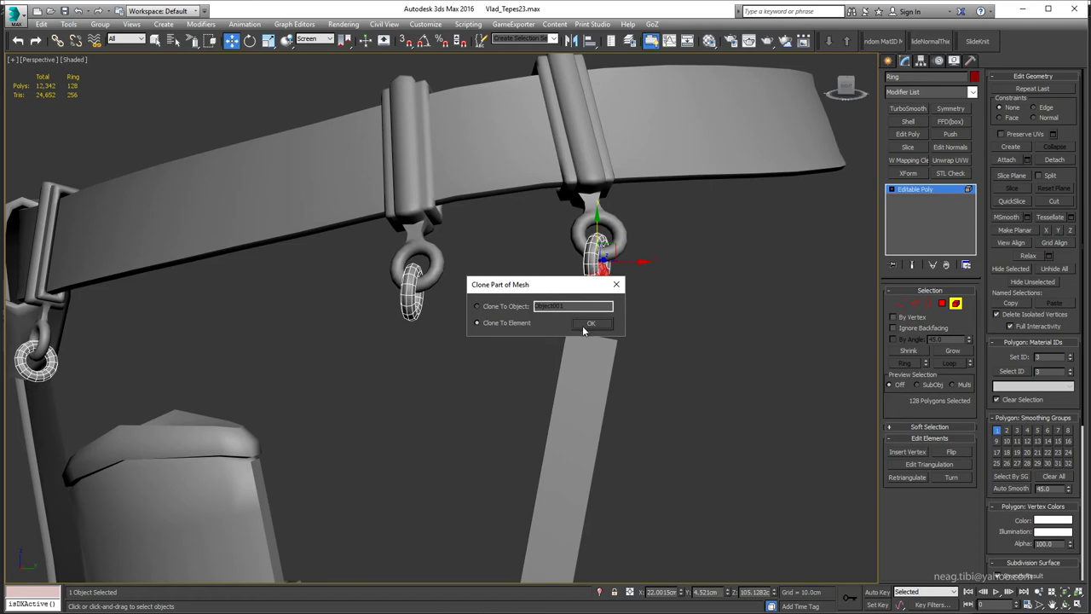
pyautogui.click(591, 323)
pyautogui.scroll(2, 597, 324)
pyautogui.scroll(2, 597, 324)
pyautogui.press('e')
pyautogui.moveTo(601, 336); pyautogui.dragTo(110, 267)
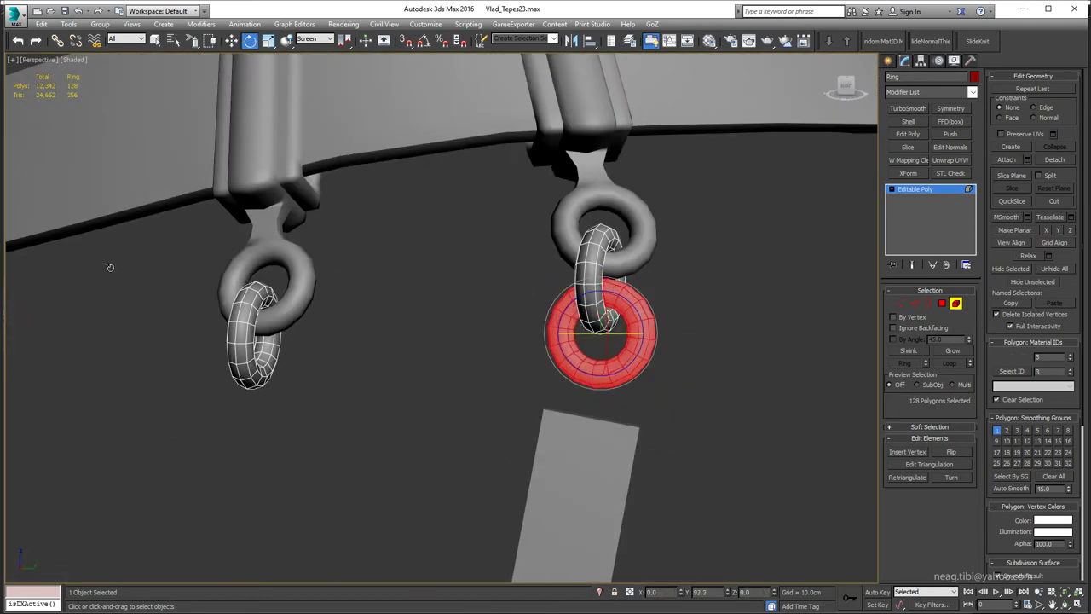
pyautogui.keyDown('alt'); pyautogui.moveTo(531, 358); pyautogui.dragTo(601, 352, button='middle'); pyautogui.keyUp('alt')
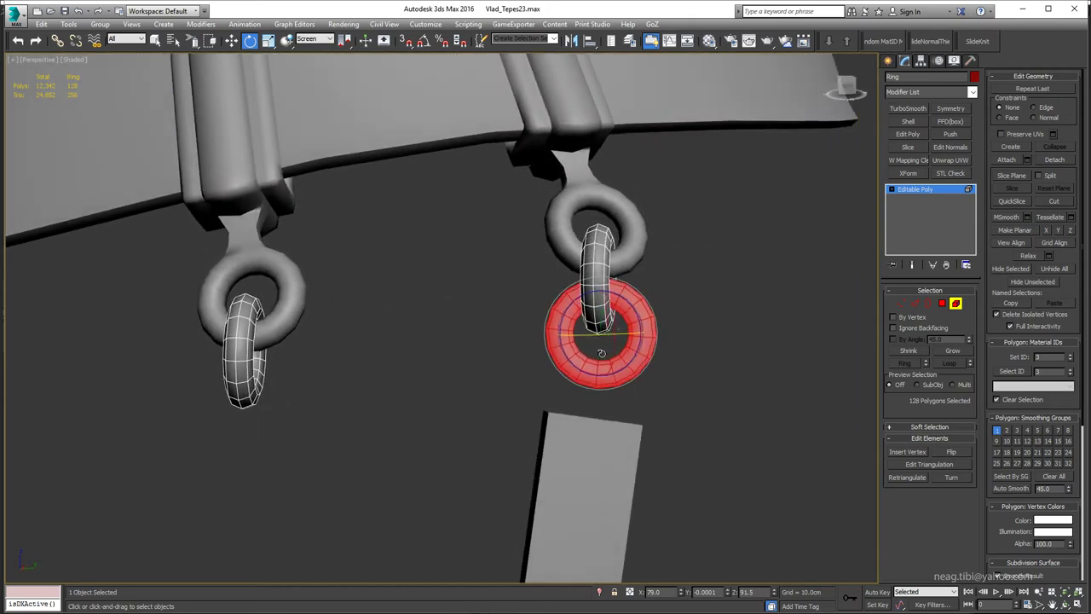
pyautogui.scroll(2, 543, 320)
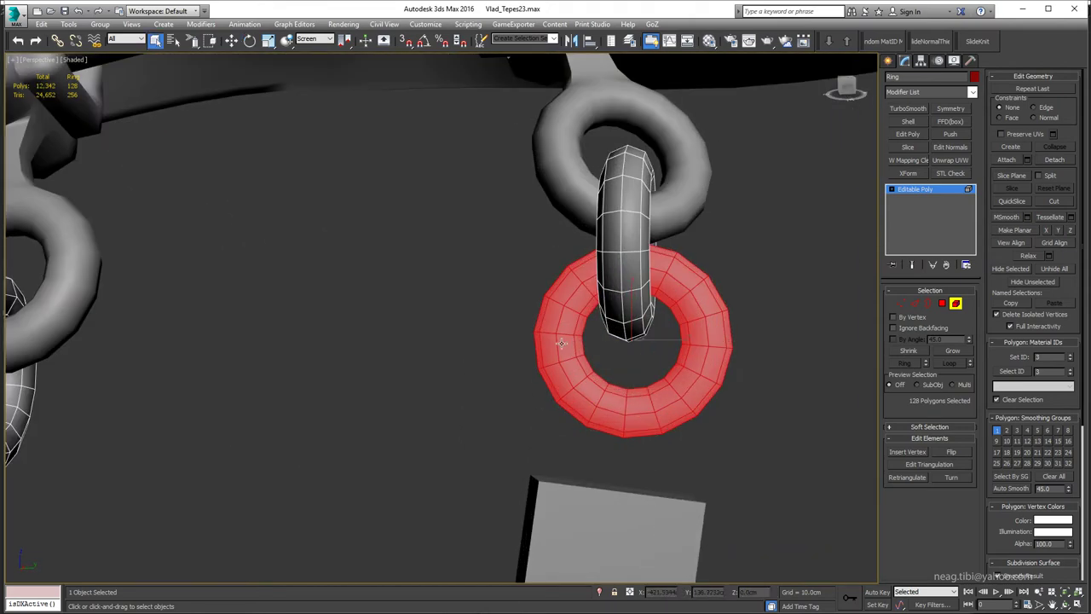
# Chamfer an edge loop on the new ring with a 0.03cm amount.
pyautogui.press('q')
pyautogui.press('4')
pyautogui.click(565, 343)
pyautogui.press('2')
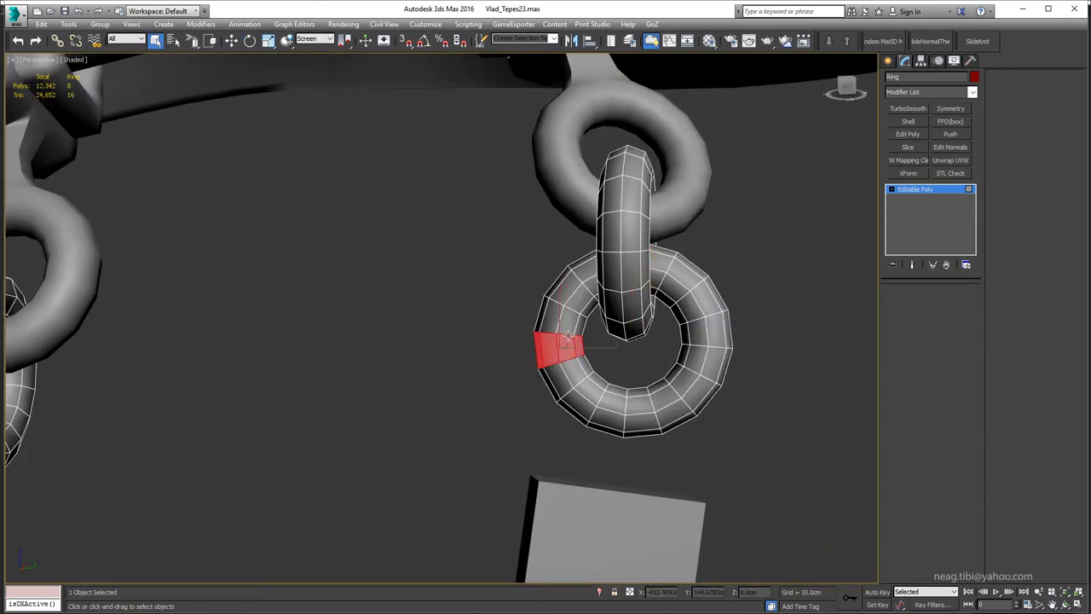
pyautogui.click(923, 490)
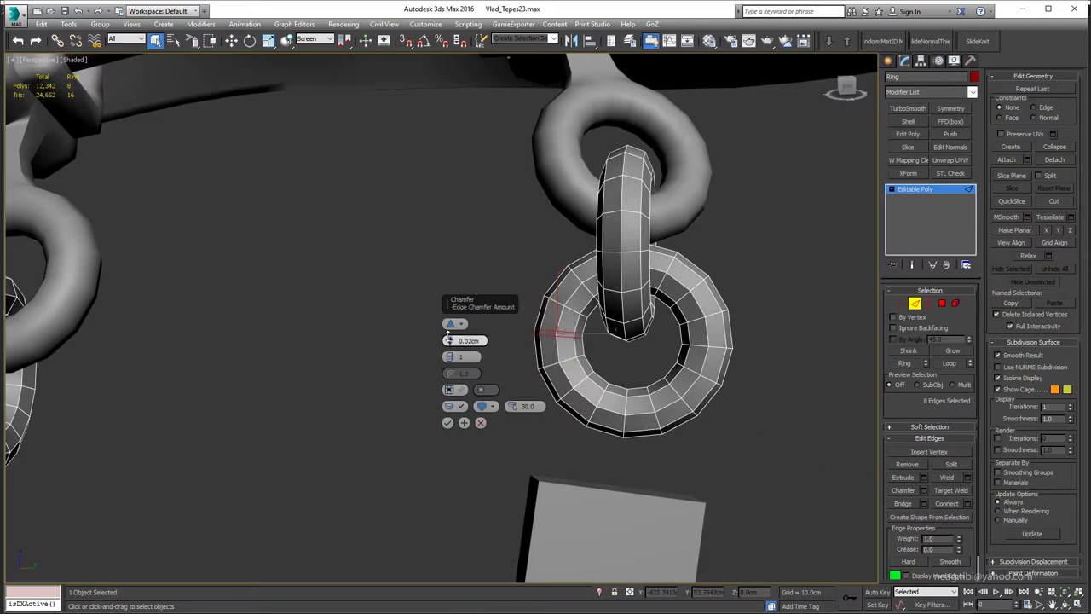
pyautogui.moveTo(448, 343); pyautogui.dragTo(447, 341)
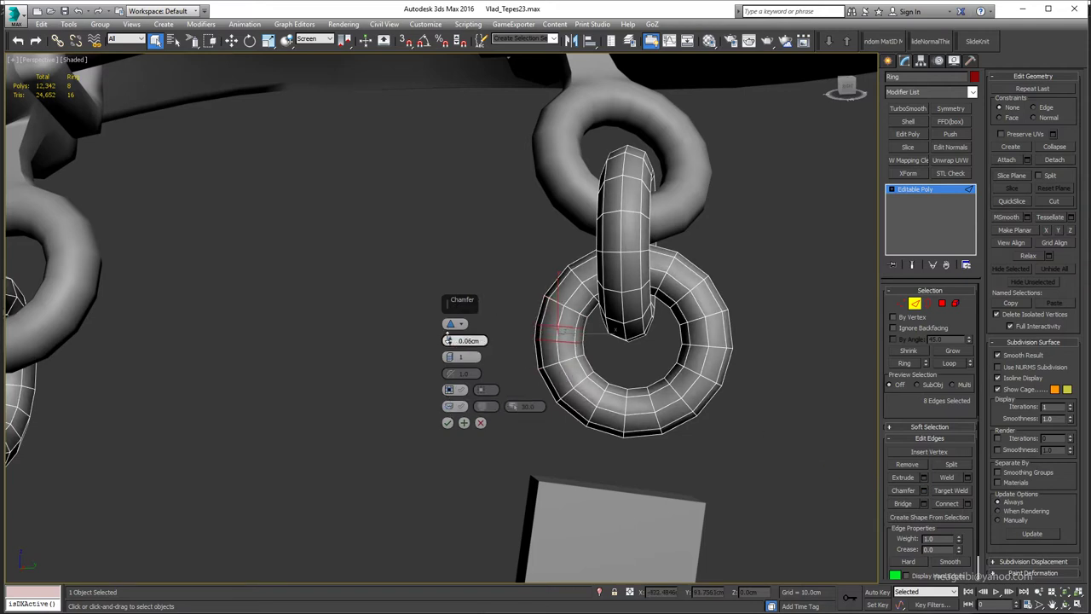
pyautogui.click(447, 422)
# Chamfer a second edge loop on the ring to mark the other cut.
pyautogui.press('4')
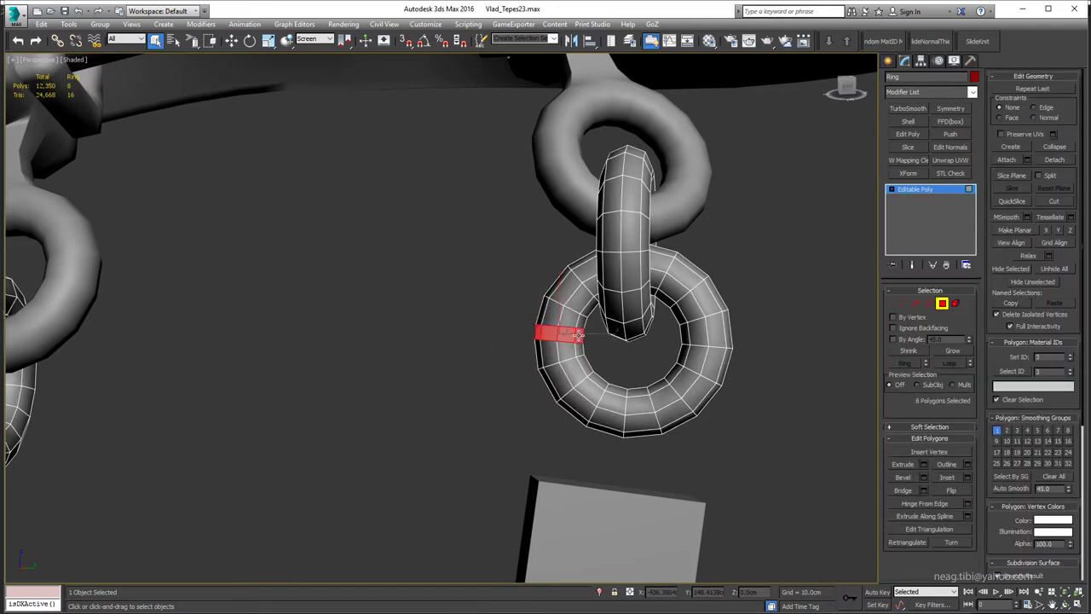
pyautogui.moveTo(578, 335); pyautogui.dragTo(569, 320, button='middle')
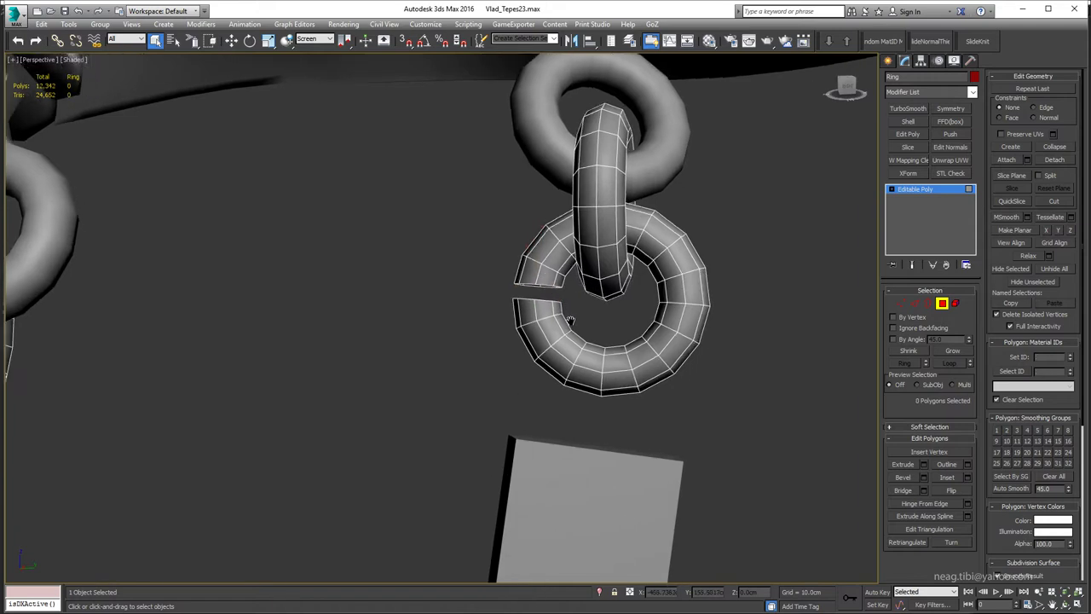
pyautogui.press('2')
pyautogui.doubleClick(603, 381)
pyautogui.click(924, 490)
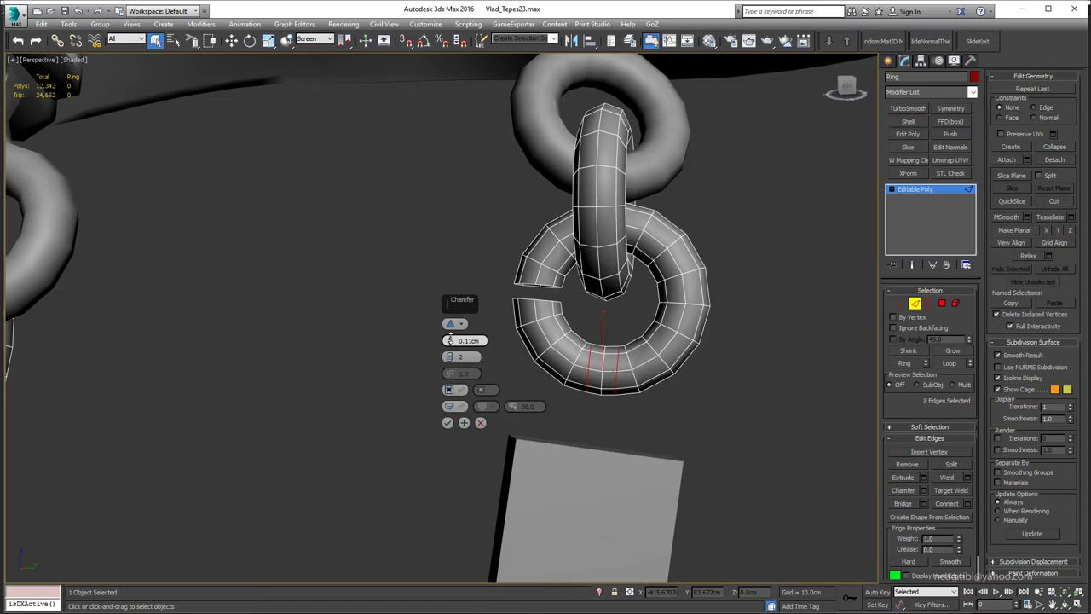
pyautogui.click(448, 424)
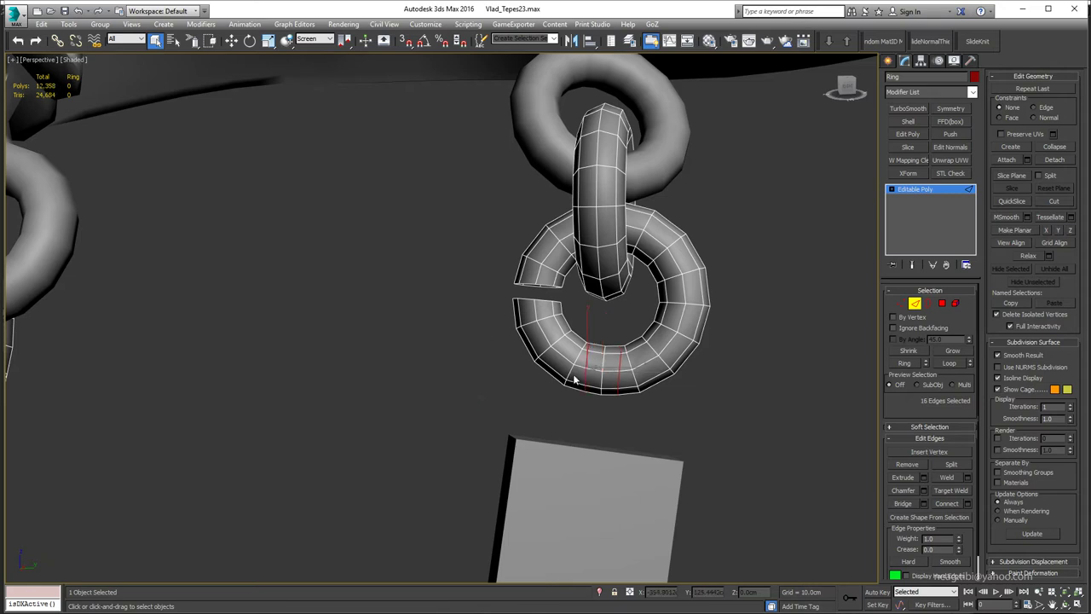
# Delete the ring section between the chamfer cuts and select the resulting open border.
pyautogui.press('4')
pyautogui.click(567, 348)
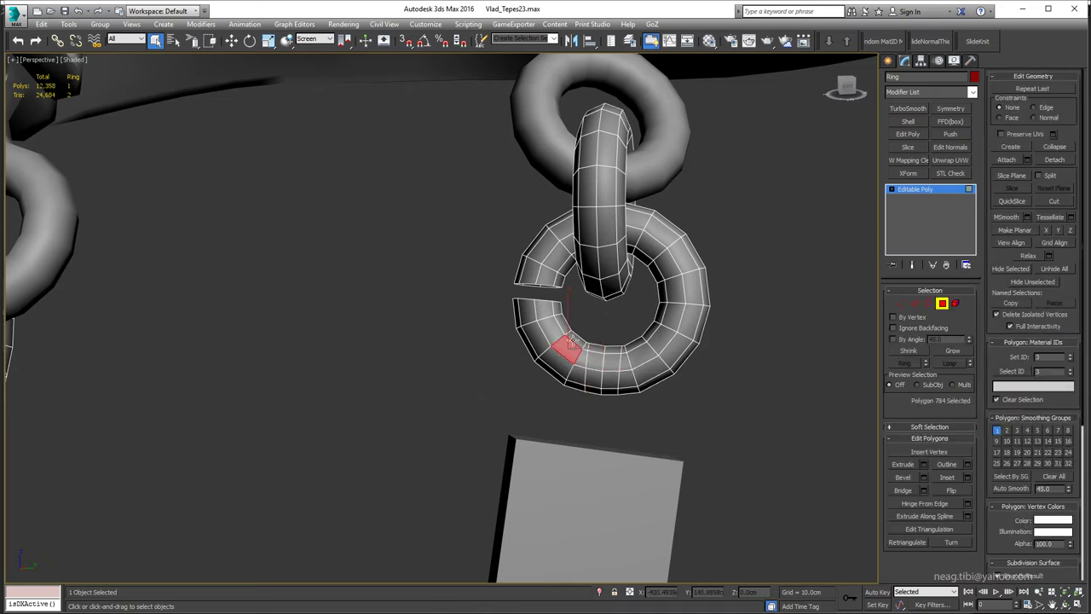
pyautogui.press('5')
pyautogui.click(539, 318)
pyautogui.press('Delete')
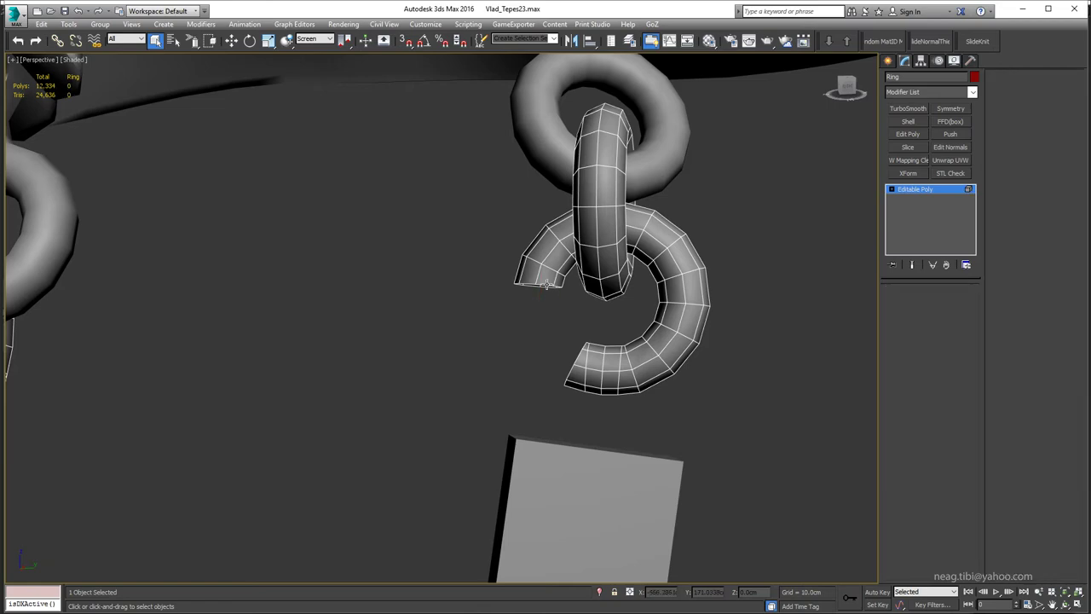
pyautogui.press('3')
pyautogui.click(535, 280)
pyautogui.moveTo(536, 279)
pyautogui.keyDown('alt'); pyautogui.mouseDown(button='middle')
pyautogui.moveTo(535, 249)
pyautogui.moveTo(539, 315)
pyautogui.moveTo(518, 326)
pyautogui.mouseUp(button='middle'); pyautogui.keyUp('alt')
# Cut a new edge across the hook's open end between its vertices.
pyautogui.press('1')
pyautogui.keyDown('ctrl'); pyautogui.click(535, 351); pyautogui.keyUp('ctrl')
pyautogui.scroll(3, 518, 326)
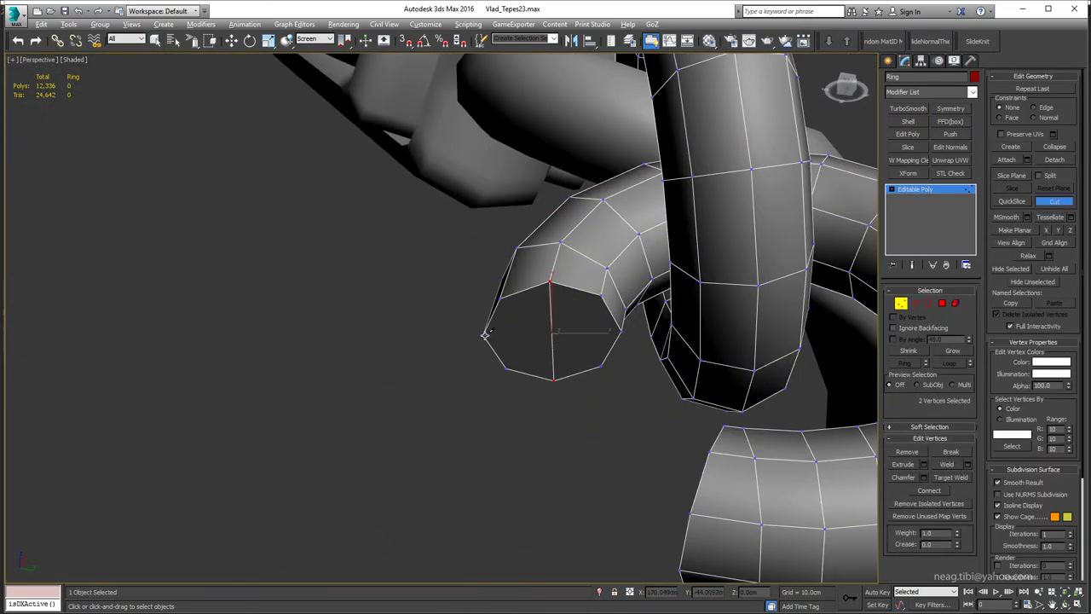
pyautogui.click(622, 332)
pyautogui.keyDown('alt'); pyautogui.moveTo(622, 333); pyautogui.dragTo(553, 349, button='middle'); pyautogui.keyUp('alt')
pyautogui.rightClick(571, 330)
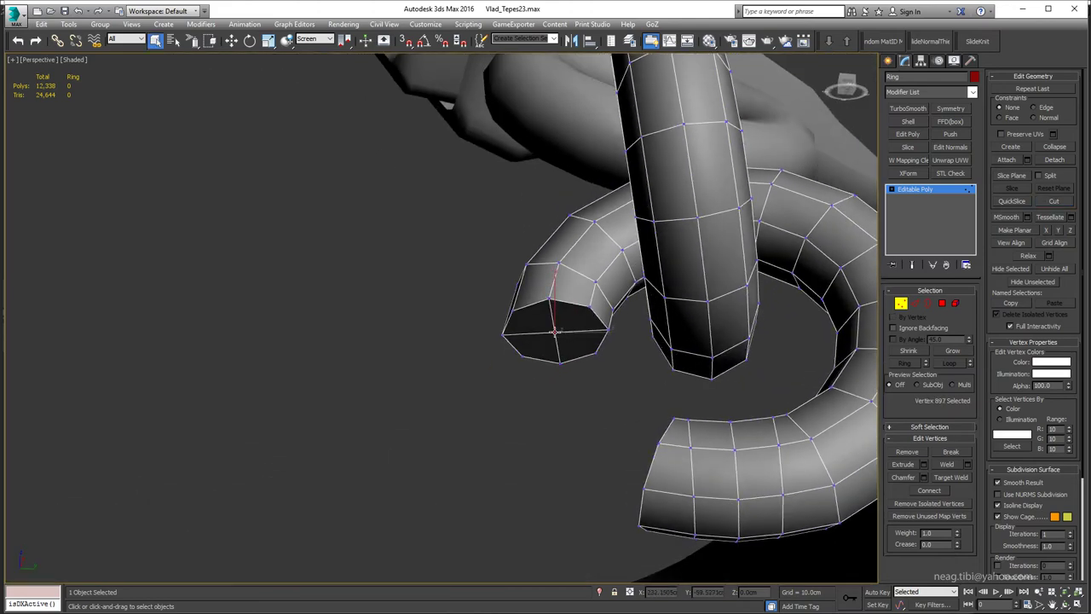
# Inset the end-cap faces, reposition them on local axes, and add an edge loop near the end.
pyautogui.keyDown('ctrl'); pyautogui.click(941, 302); pyautogui.keyUp('ctrl')
pyautogui.click(967, 477)
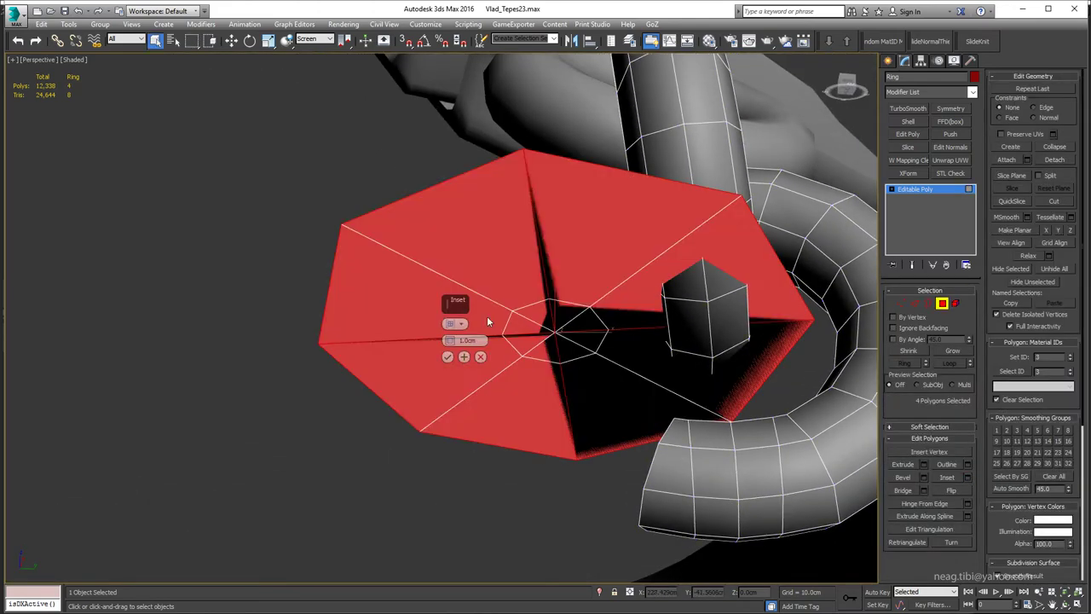
pyautogui.click(448, 356)
pyautogui.keyDown('alt'); pyautogui.moveTo(448, 356); pyautogui.dragTo(607, 333, button='middle'); pyautogui.keyUp('alt')
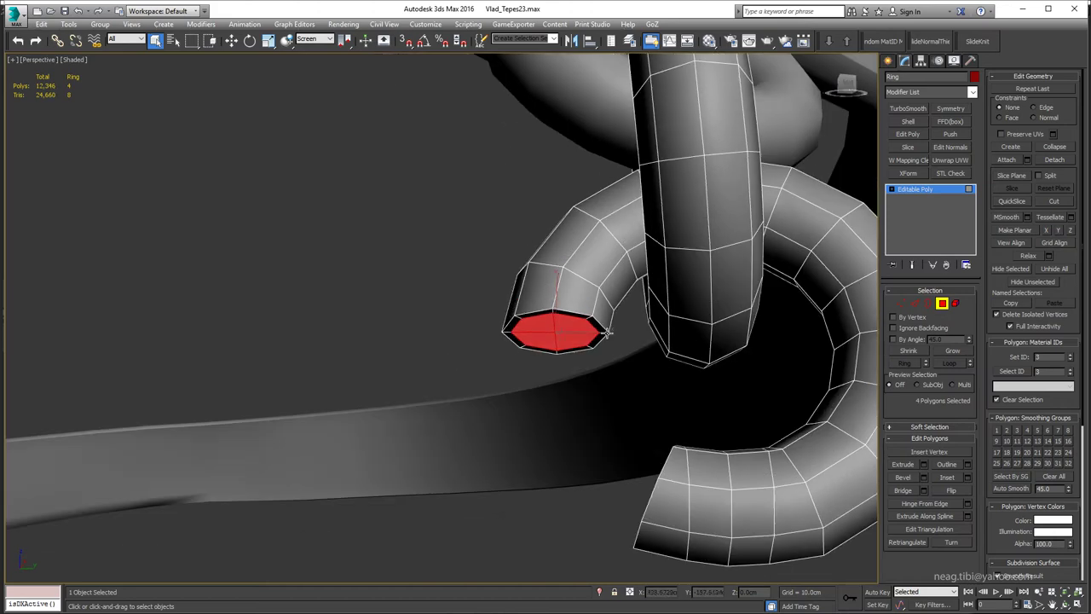
pyautogui.click(310, 41)
pyautogui.click(315, 85)
pyautogui.press('w')
pyautogui.keyDown('alt'); pyautogui.moveTo(336, 115); pyautogui.dragTo(531, 371, button='middle'); pyautogui.keyUp('alt')
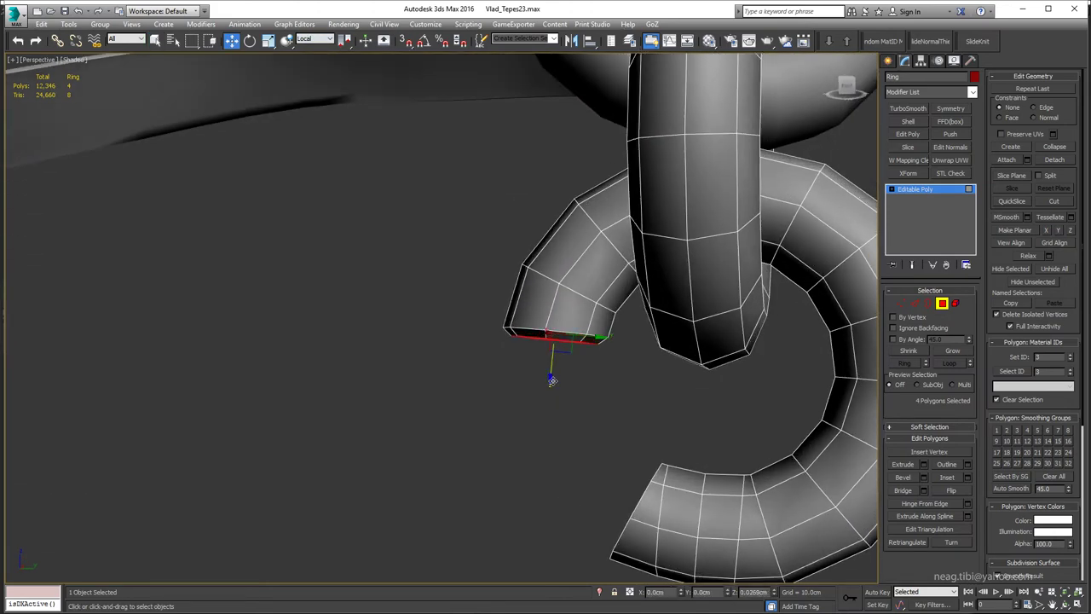
pyautogui.press('2')
pyautogui.hotkey('ctrl', 'shift', 'e')
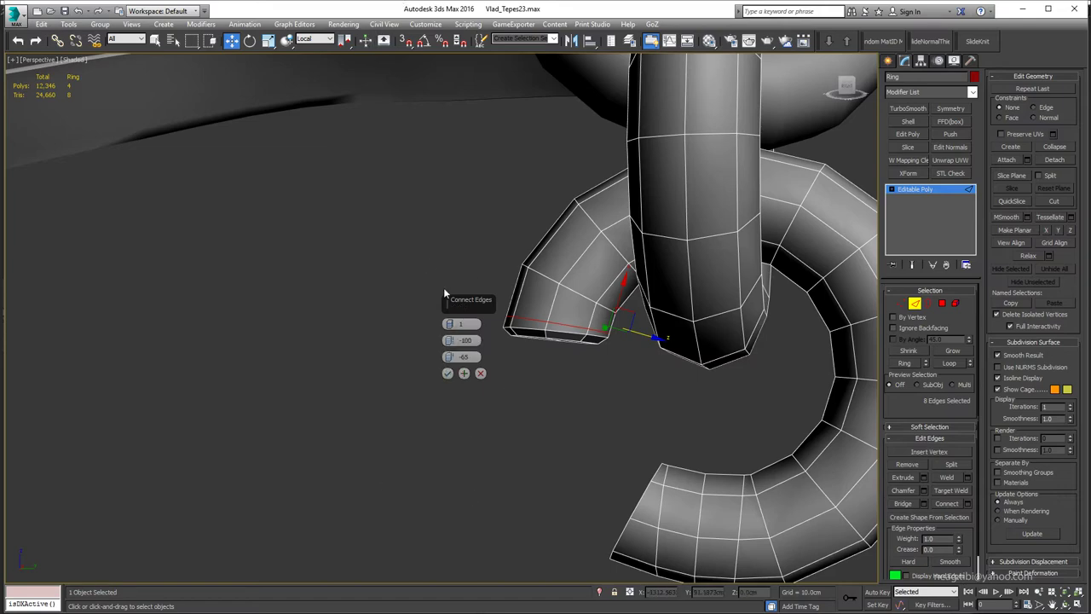
pyautogui.click(454, 371)
# Cap the open border at the other end of the ring.
pyautogui.moveTo(453, 372)
pyautogui.keyDown('alt'); pyautogui.mouseDown(button='middle')
pyautogui.moveTo(423, 285)
pyautogui.moveTo(487, 243)
pyautogui.moveTo(426, 212)
pyautogui.moveTo(461, 219)
pyautogui.moveTo(458, 310)
pyautogui.moveTo(480, 214)
pyautogui.moveTo(448, 273)
pyautogui.moveTo(477, 253)
pyautogui.moveTo(477, 271)
pyautogui.moveTo(482, 260)
pyautogui.moveTo(451, 264)
pyautogui.moveTo(548, 250)
pyautogui.moveTo(496, 251)
pyautogui.moveTo(515, 278)
pyautogui.moveTo(509, 329)
pyautogui.moveTo(555, 202)
pyautogui.moveTo(523, 243)
pyautogui.moveTo(530, 288)
pyautogui.moveTo(503, 277)
pyautogui.moveTo(512, 282)
pyautogui.moveTo(493, 300)
pyautogui.moveTo(509, 255)
pyautogui.moveTo(504, 269)
pyautogui.moveTo(525, 293)
pyautogui.moveTo(505, 264)
pyautogui.mouseUp(button='middle'); pyautogui.keyUp('alt')
pyautogui.click(460, 284)
pyautogui.press('3')
pyautogui.click(477, 270)
pyautogui.click(951, 464)
# Isolate the Ring object and select the polygons of the hook's lower end cap.
pyautogui.press('w')
pyautogui.hotkey('alt', 'q')
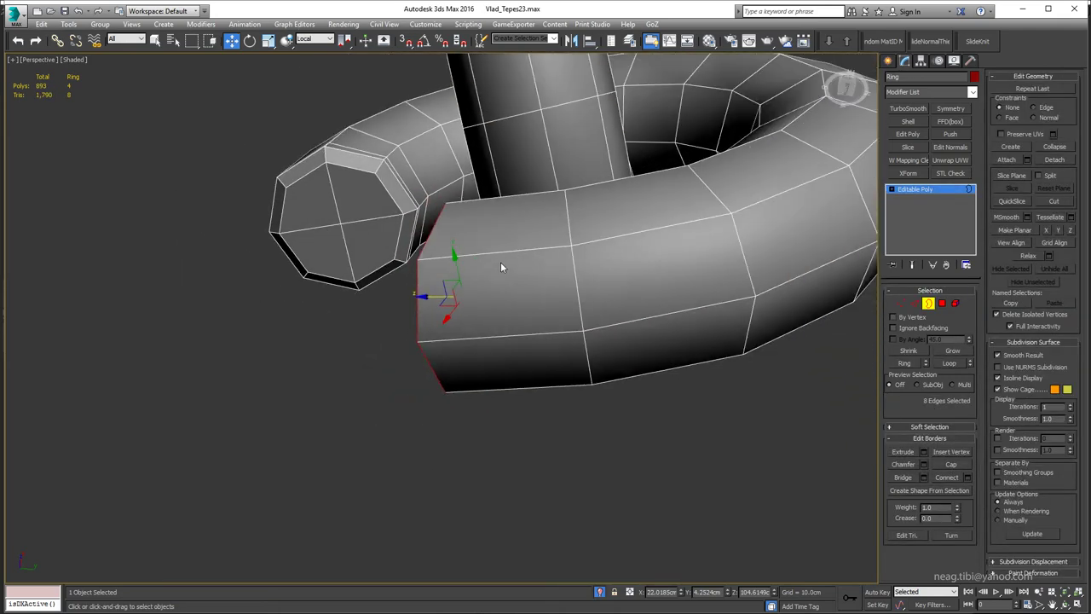
pyautogui.press('4')
pyautogui.press('1')
pyautogui.scroll(-5, 442, 302)
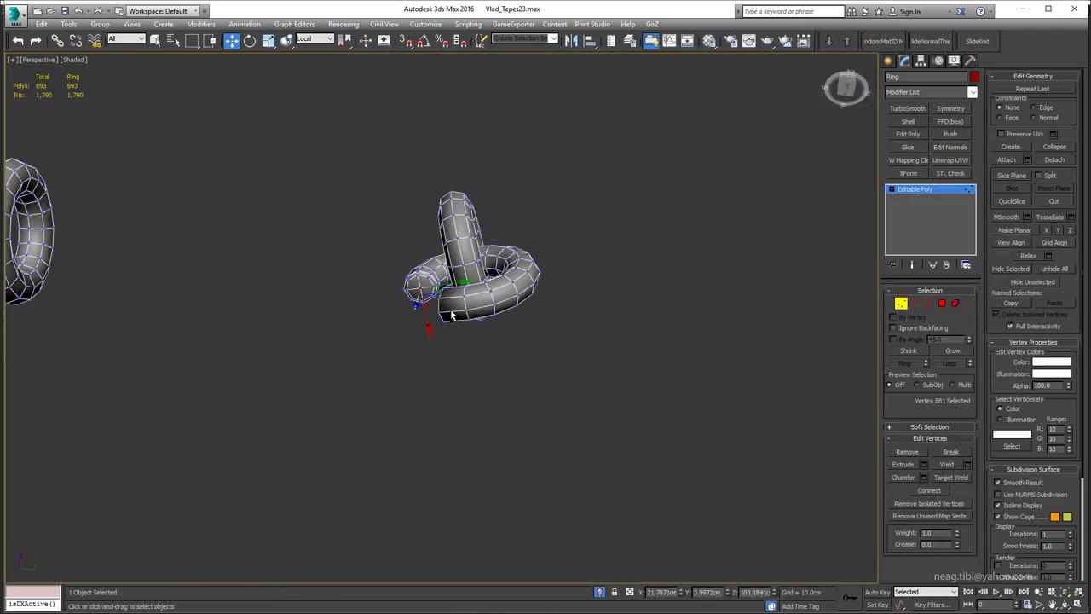
pyautogui.scroll(5, 442, 302)
pyautogui.keyDown('alt'); pyautogui.moveTo(442, 302); pyautogui.dragTo(387, 393, button='middle'); pyautogui.keyUp('alt')
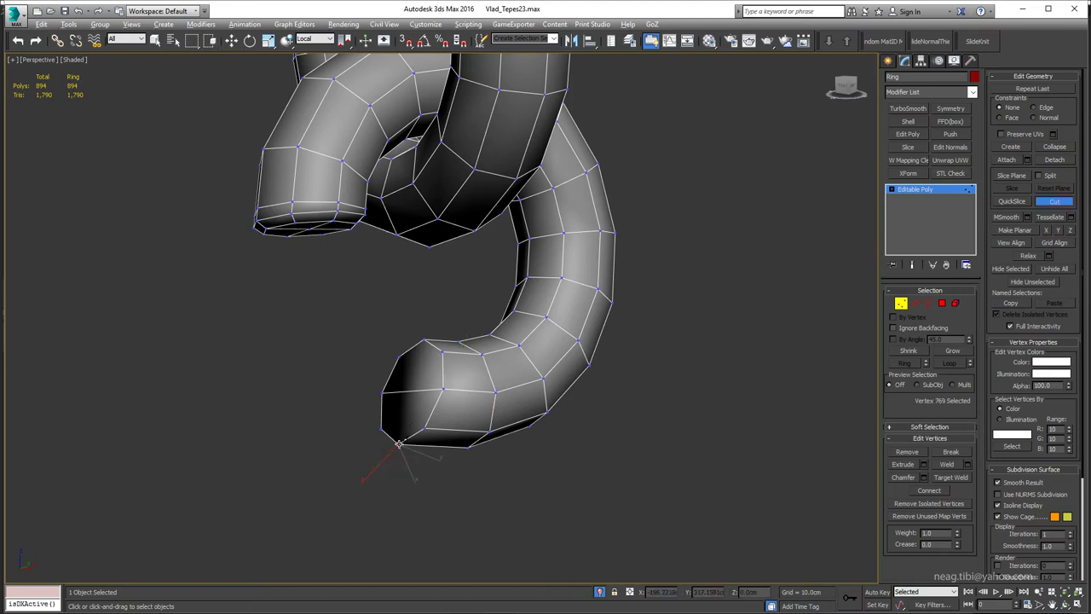
pyautogui.press('q')
pyautogui.press('4')
pyautogui.click(418, 368)
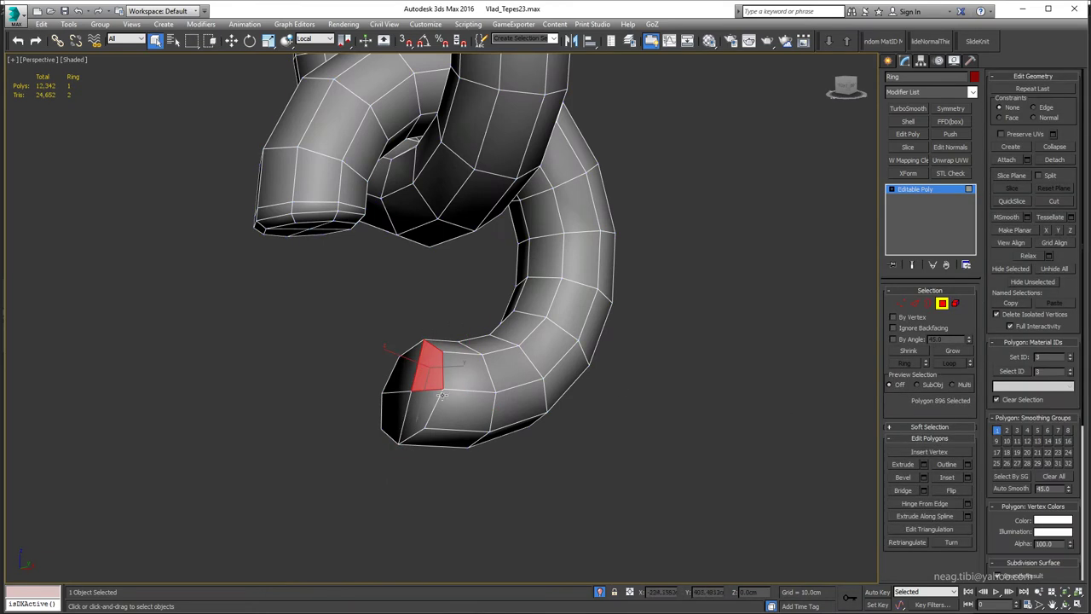
pyautogui.press('6')
pyautogui.press('4')
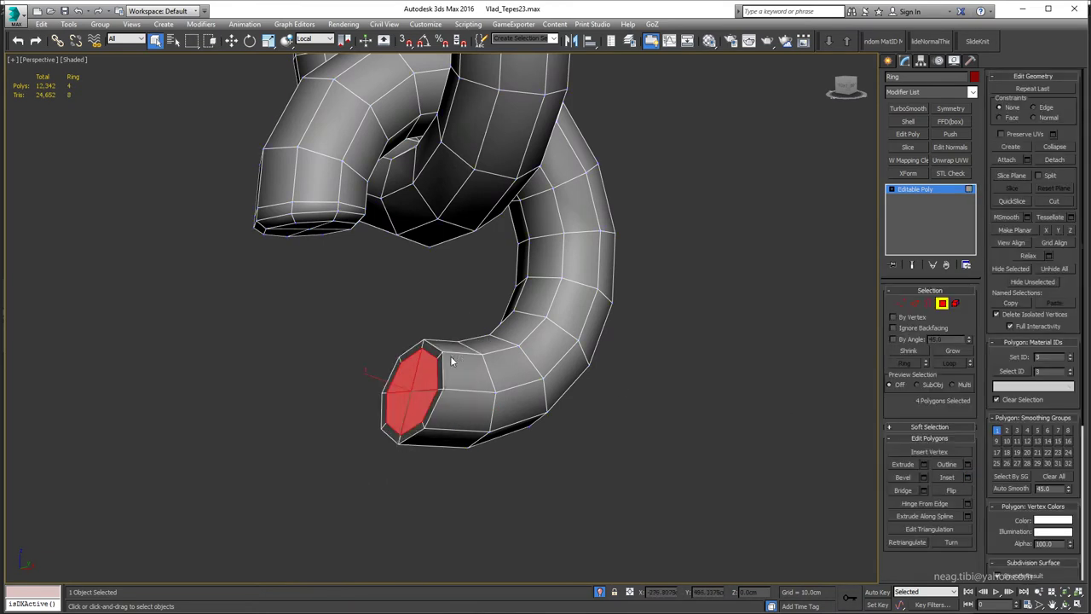
pyautogui.press('w')
pyautogui.moveTo(670, 378)
pyautogui.keyDown('alt'); pyautogui.mouseDown(button='middle')
pyautogui.moveTo(346, 362)
pyautogui.moveTo(345, 391)
pyautogui.mouseUp(button='middle'); pyautogui.keyUp('alt')
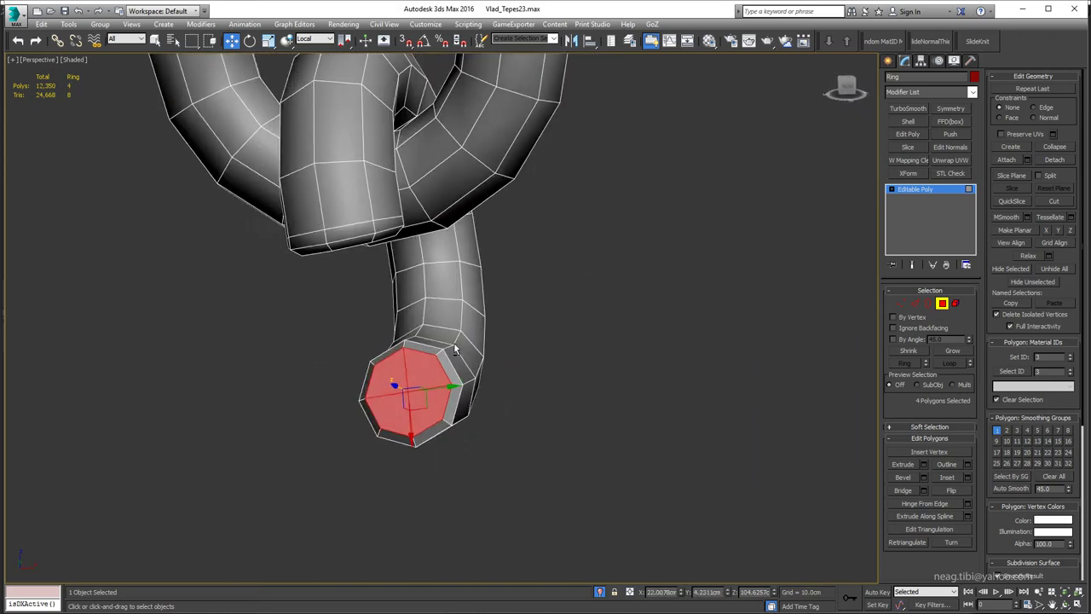
# Connect an extra edge loop just behind the lower end cap.
pyautogui.keyDown('alt'); pyautogui.moveTo(477, 307); pyautogui.dragTo(550, 312, button='middle'); pyautogui.keyUp('alt')
pyautogui.press('2')
pyautogui.click(967, 502)
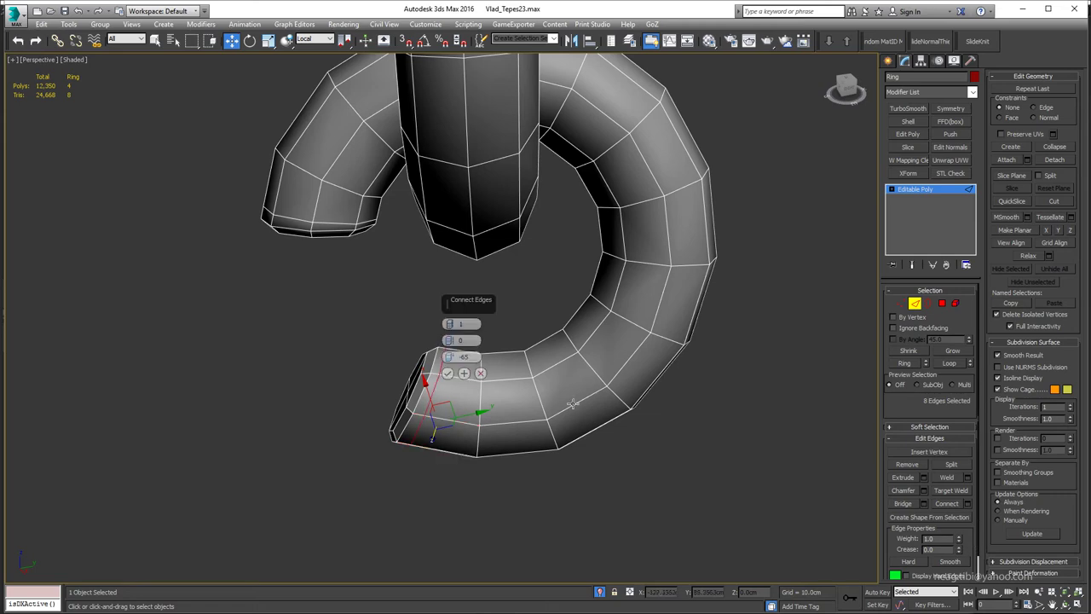
pyautogui.click(448, 373)
pyautogui.keyDown('alt'); pyautogui.moveTo(451, 366); pyautogui.dragTo(490, 271, button='middle'); pyautogui.keyUp('alt')
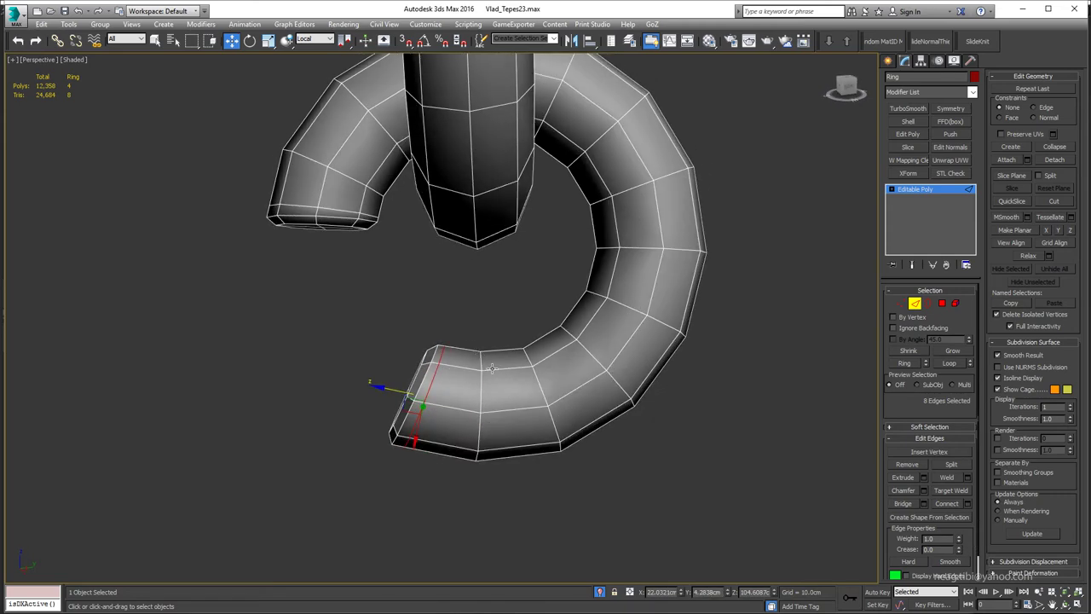
pyautogui.hotkey('shift', 'z')
# Chamfer the vertex at the centre of the ring's bar by 0.13cm into a diamond.
pyautogui.press('1')
pyautogui.click(478, 397)
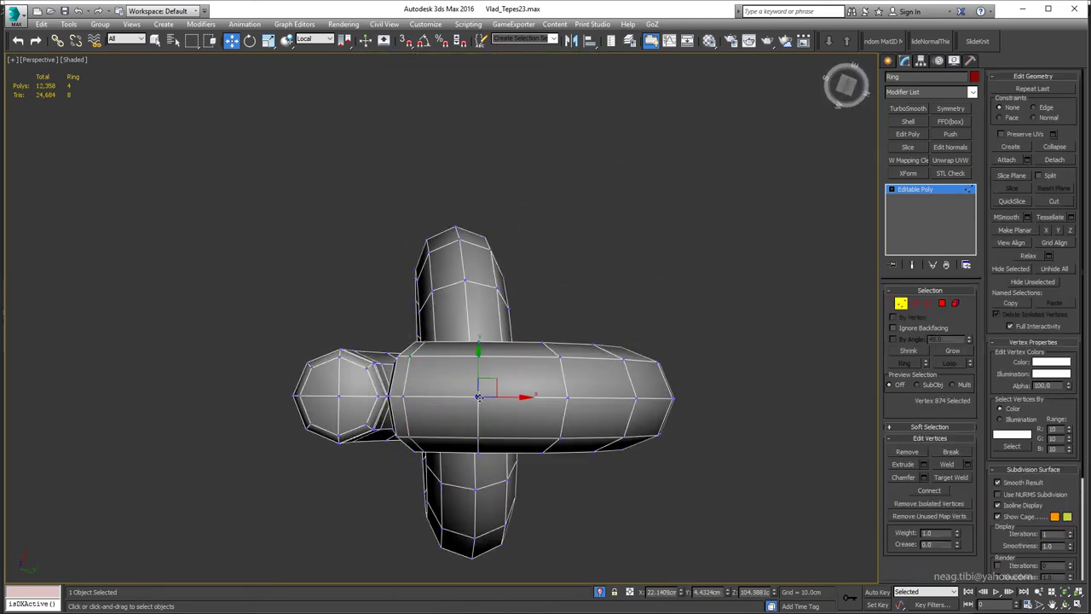
pyautogui.click(923, 476)
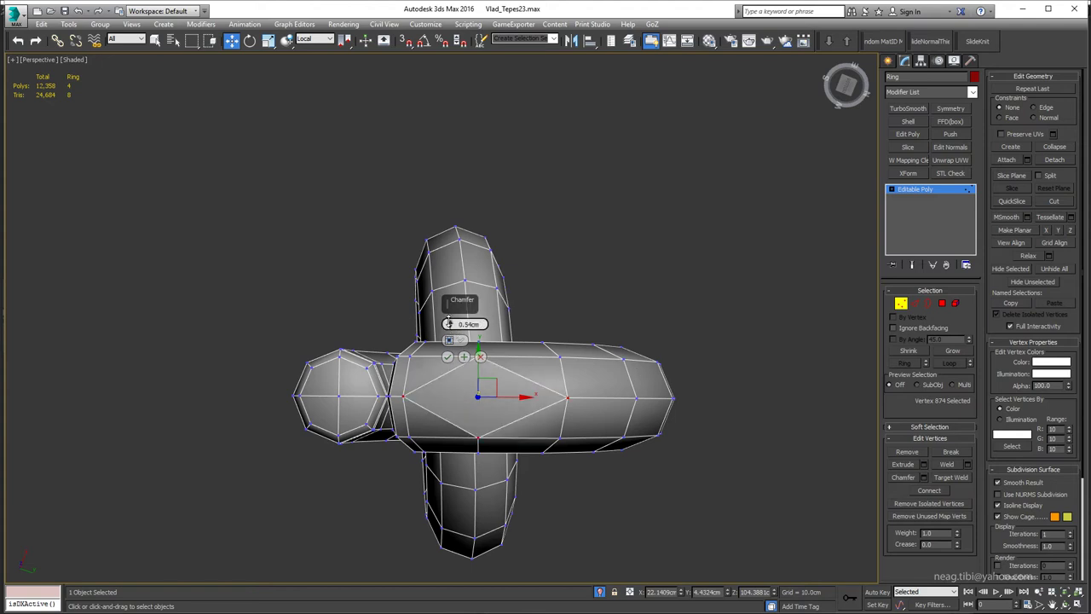
pyautogui.moveTo(451, 327); pyautogui.dragTo(449, 325)
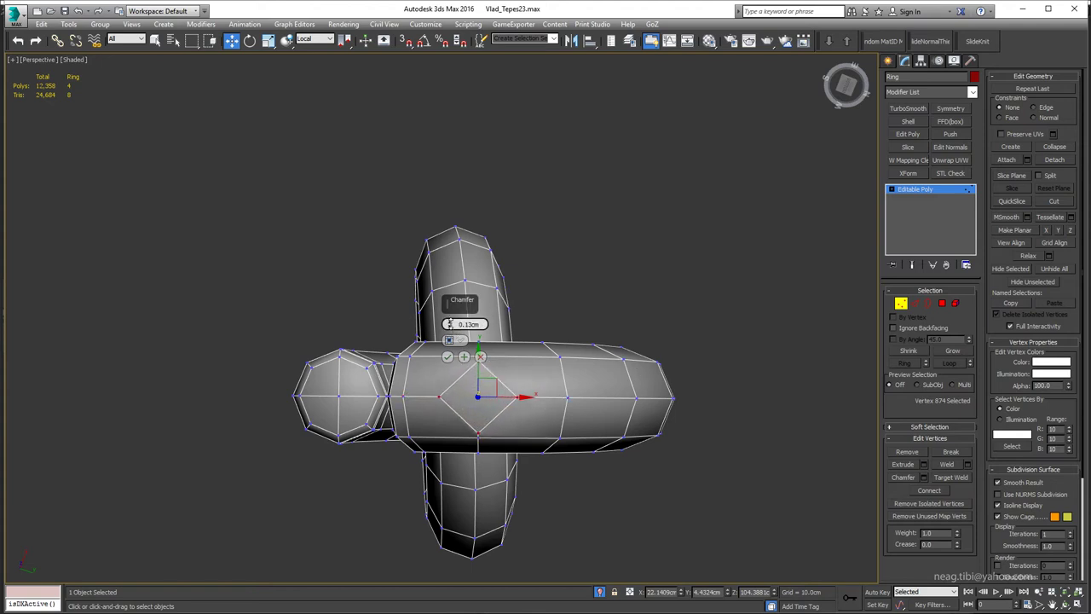
pyautogui.click(448, 358)
pyautogui.keyDown('alt'); pyautogui.moveTo(465, 398); pyautogui.dragTo(467, 400, button='middle'); pyautogui.keyUp('alt')
pyautogui.scroll(3, 468, 400)
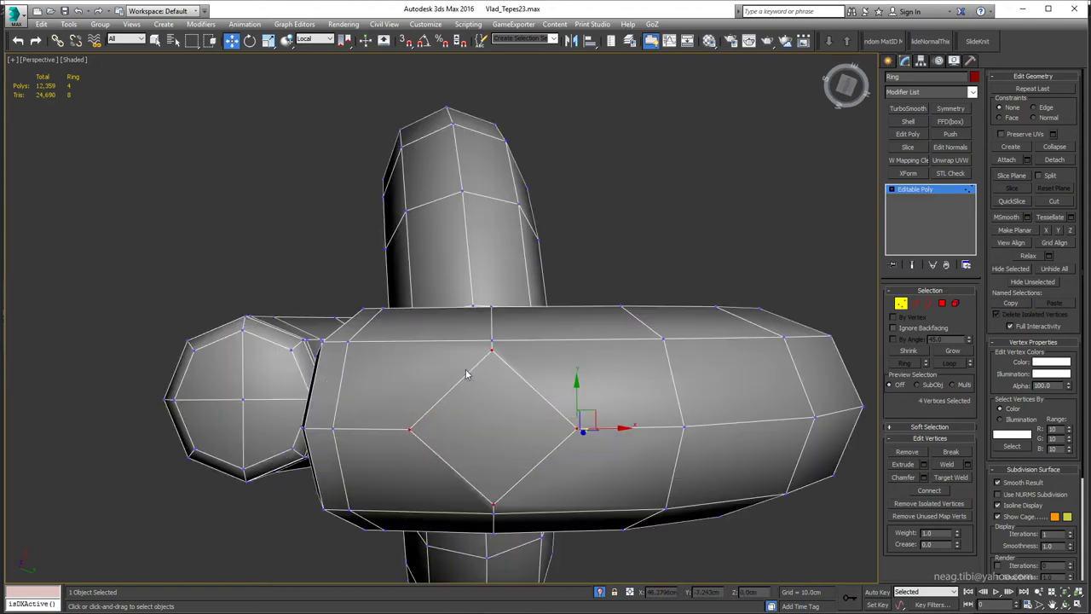
# Delete the diamond face to open a hole, then tidy its corners with Target Weld and Cut.
pyautogui.press('4')
pyautogui.click(499, 417)
pyautogui.press('Delete')
pyautogui.press('1')
pyautogui.click(946, 479)
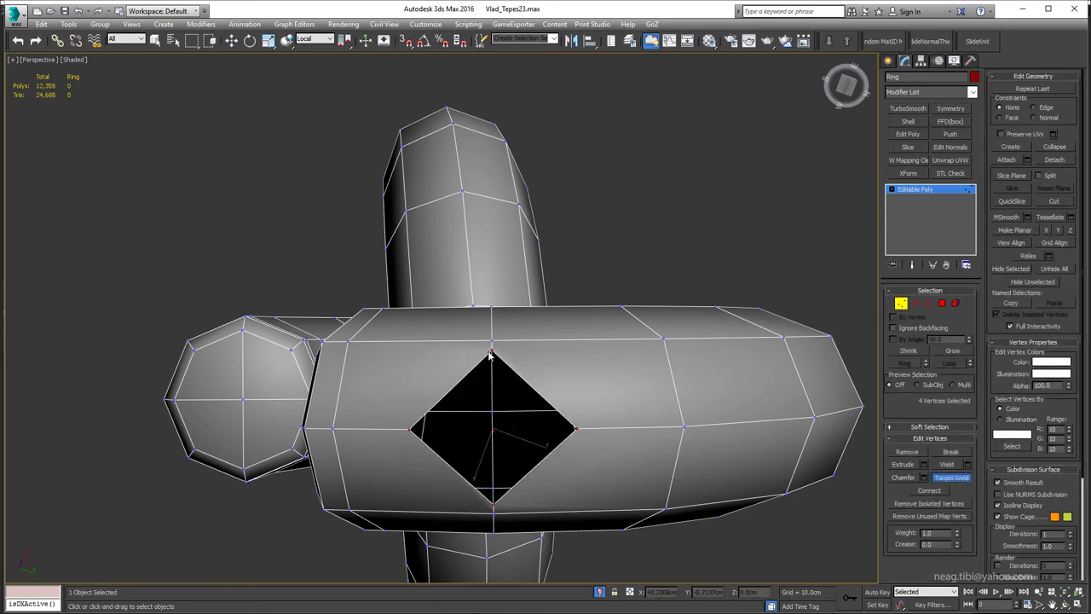
pyautogui.moveTo(490, 352); pyautogui.dragTo(491, 341)
pyautogui.moveTo(493, 503); pyautogui.dragTo(494, 512)
pyautogui.scroll(-2, 493, 512)
pyautogui.moveTo(494, 512)
pyautogui.keyDown('alt'); pyautogui.mouseDown(button='middle')
pyautogui.moveTo(426, 518)
pyautogui.moveTo(466, 421)
pyautogui.moveTo(524, 445)
pyautogui.moveTo(501, 458)
pyautogui.mouseUp(button='middle'); pyautogui.keyUp('alt')
pyautogui.scroll(2, 466, 421)
pyautogui.hotkey('ctrl', 'z')
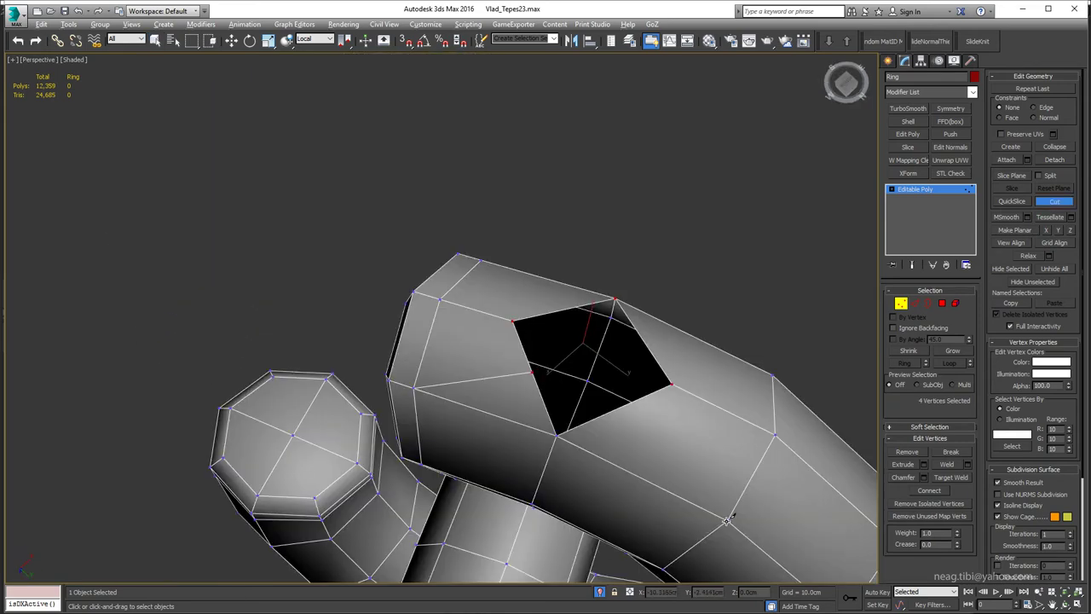
pyautogui.click(726, 520)
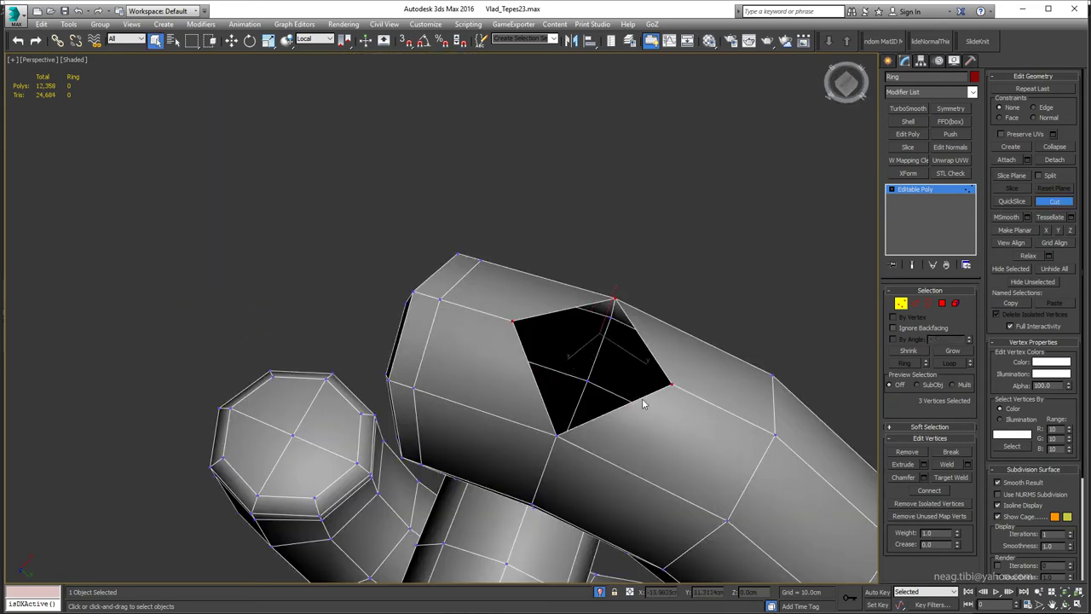
# Connect new edge loops across the bar on both sides of the hole.
pyautogui.press('2')
pyautogui.click(613, 462)
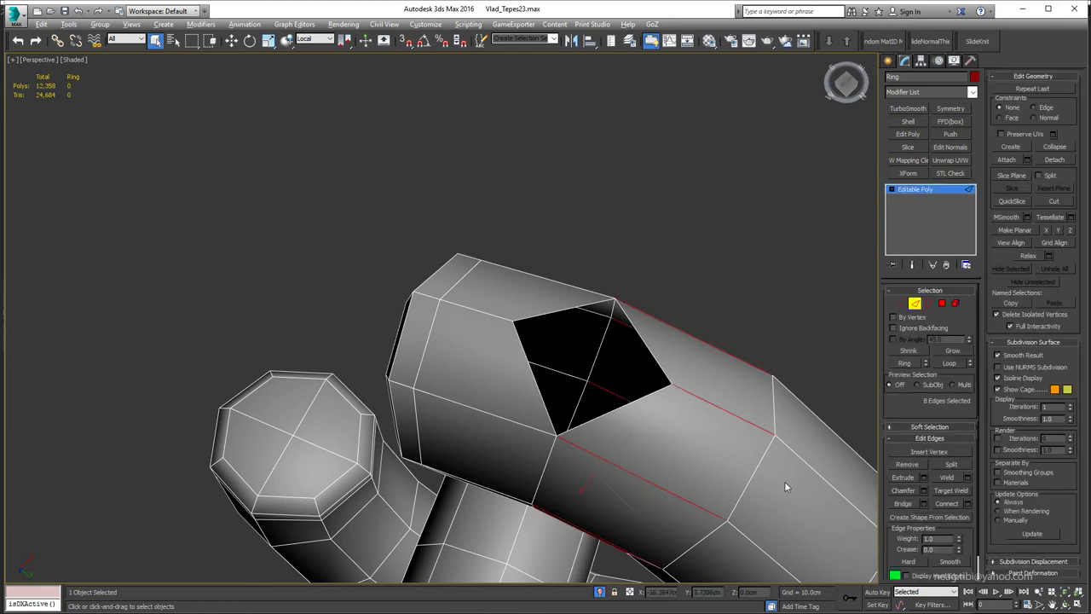
pyautogui.click(966, 502)
pyautogui.keyDown('alt'); pyautogui.moveTo(545, 392); pyautogui.dragTo(511, 375, button='middle'); pyautogui.keyUp('alt')
pyautogui.moveTo(448, 356); pyautogui.dragTo(461, 384)
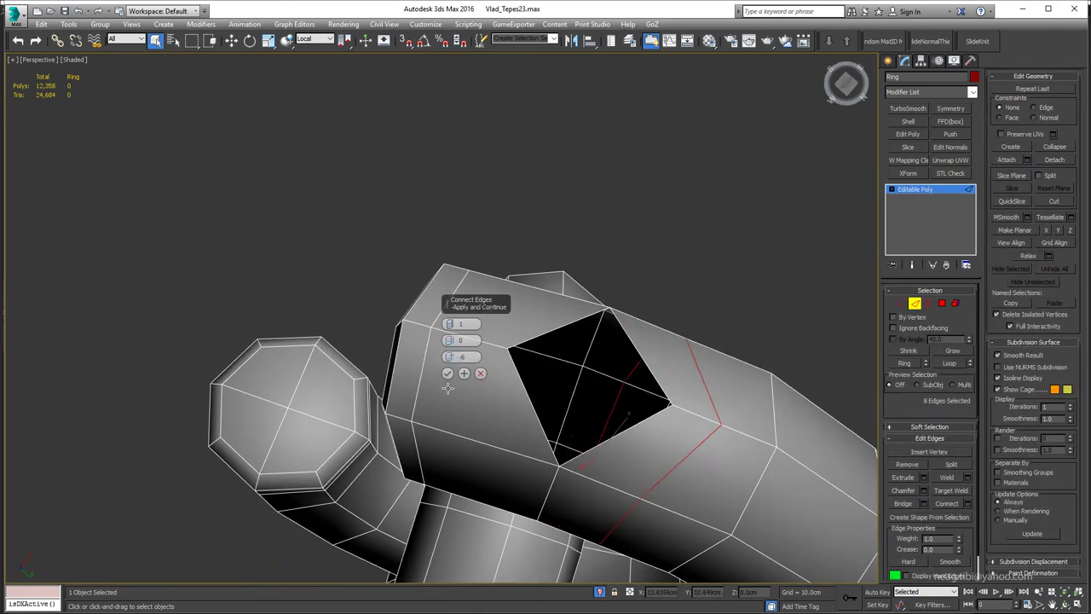
pyautogui.click(446, 372)
pyautogui.click(458, 435)
pyautogui.click(966, 503)
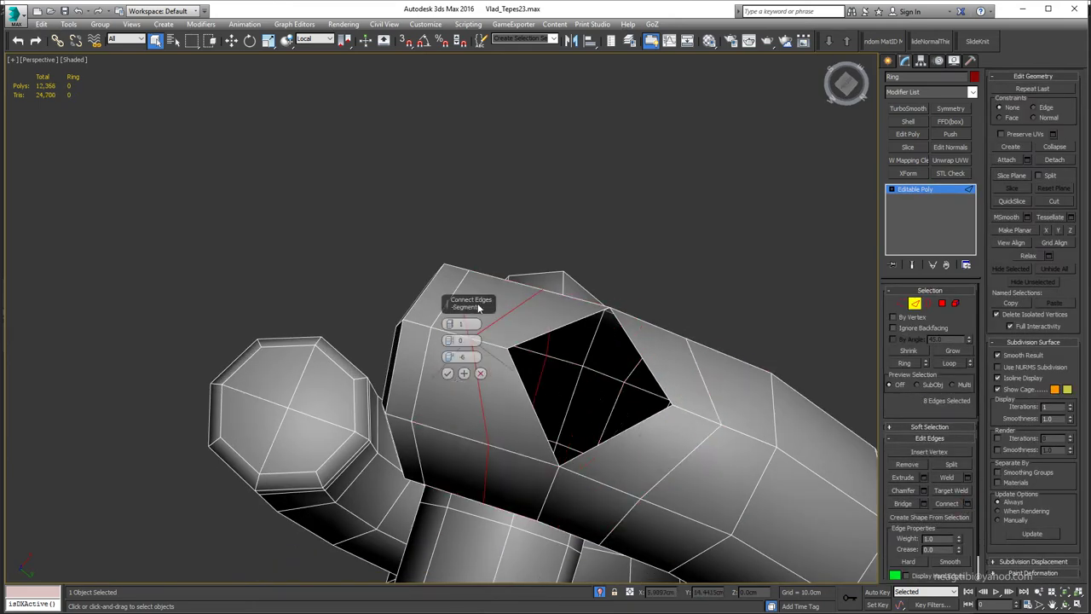
pyautogui.moveTo(479, 303); pyautogui.dragTo(704, 166)
pyautogui.click(670, 235)
pyautogui.press('1')
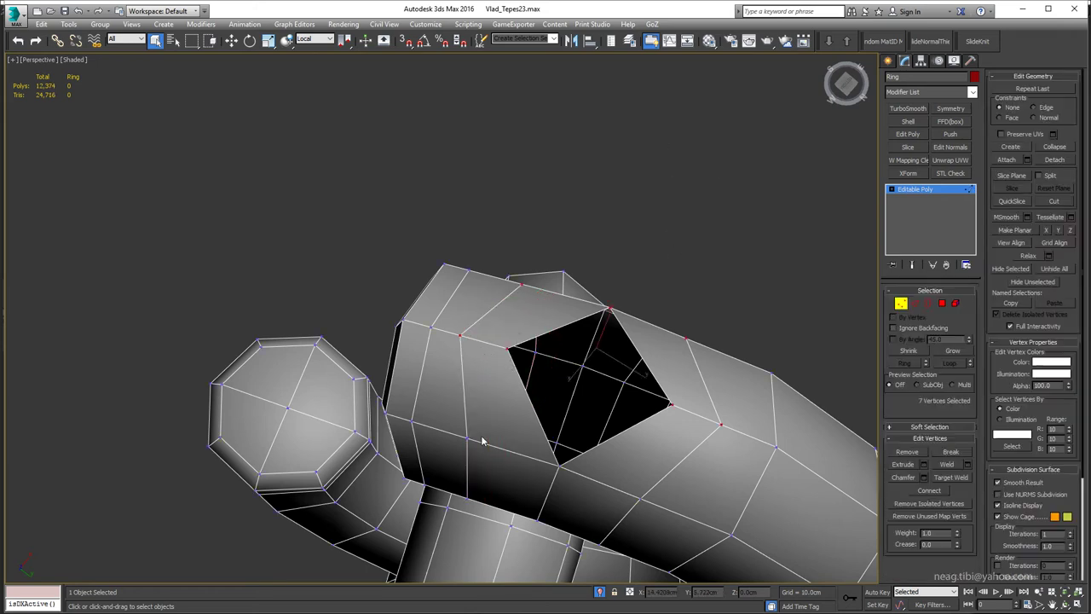
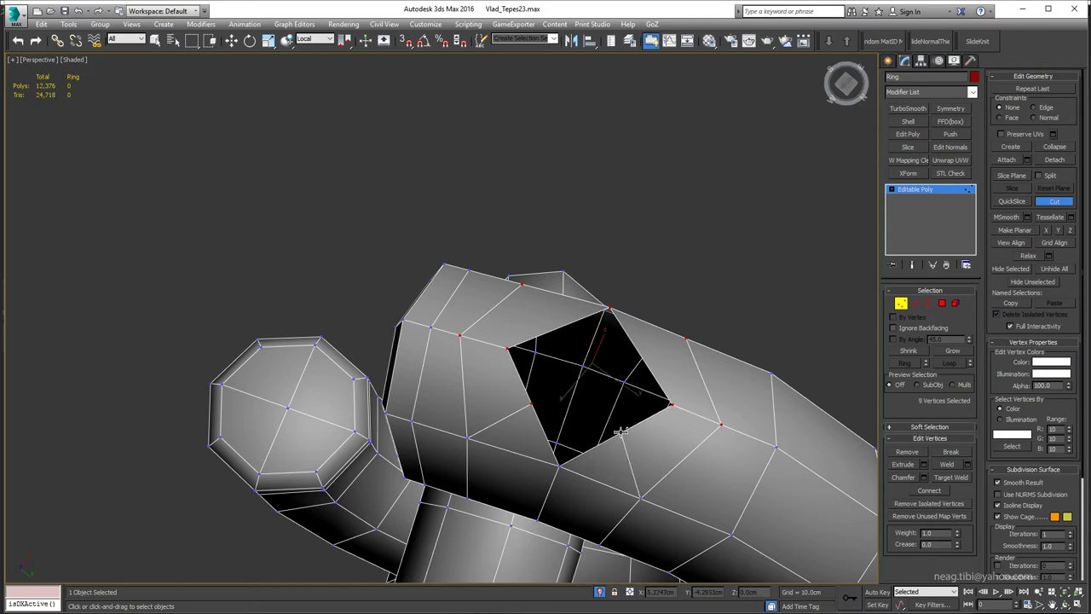
# Select the cut hole's open border in the hook's bend and close it with a cap polygon.
pyautogui.moveTo(621, 432)
pyautogui.keyDown('alt'); pyautogui.mouseDown(button='middle')
pyautogui.moveTo(640, 450)
pyautogui.moveTo(646, 326)
pyautogui.mouseUp(button='middle'); pyautogui.keyUp('alt')
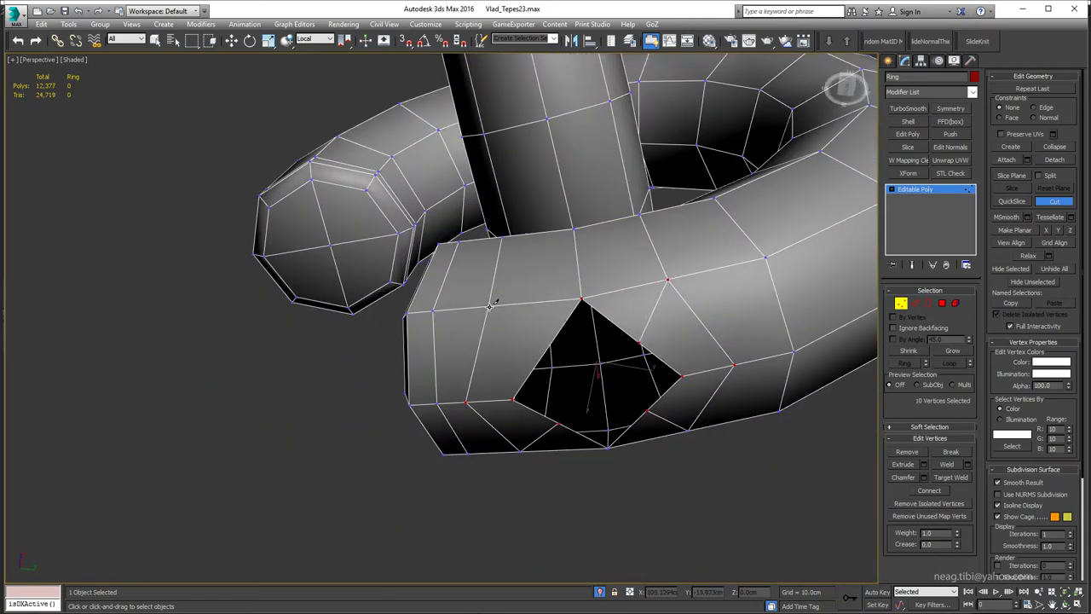
pyautogui.press('3')
pyautogui.click(541, 356)
pyautogui.rightClick(545, 350)
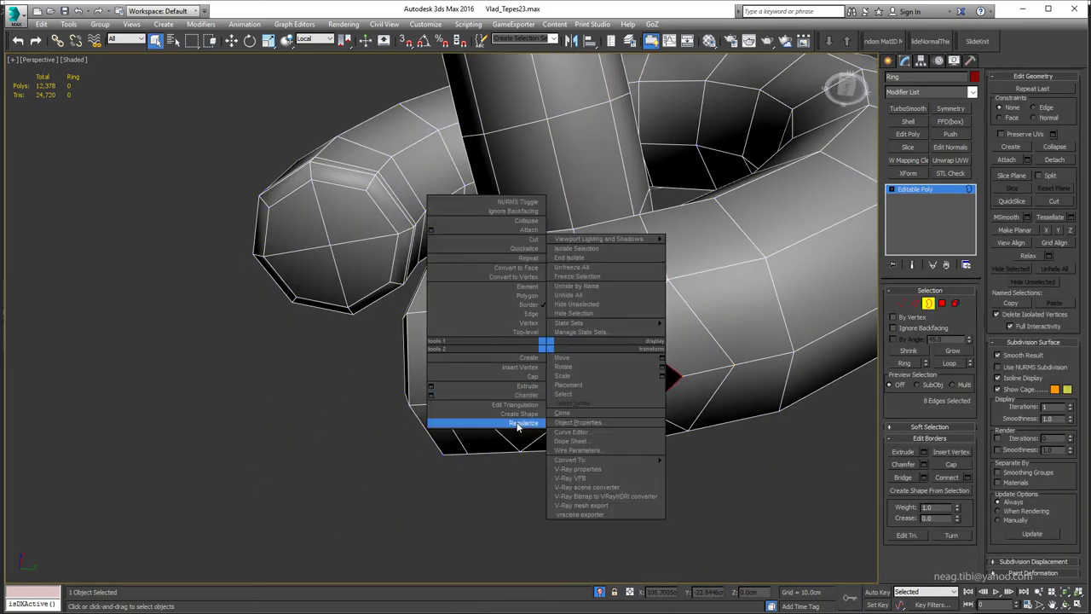
pyautogui.moveTo(545, 349)
pyautogui.keyDown('alt'); pyautogui.mouseDown(button='middle')
pyautogui.moveTo(540, 442)
pyautogui.moveTo(528, 455)
pyautogui.moveTo(555, 349)
pyautogui.moveTo(543, 256)
pyautogui.moveTo(600, 478)
pyautogui.moveTo(605, 460)
pyautogui.moveTo(668, 509)
pyautogui.mouseUp(button='middle'); pyautogui.keyUp('alt')
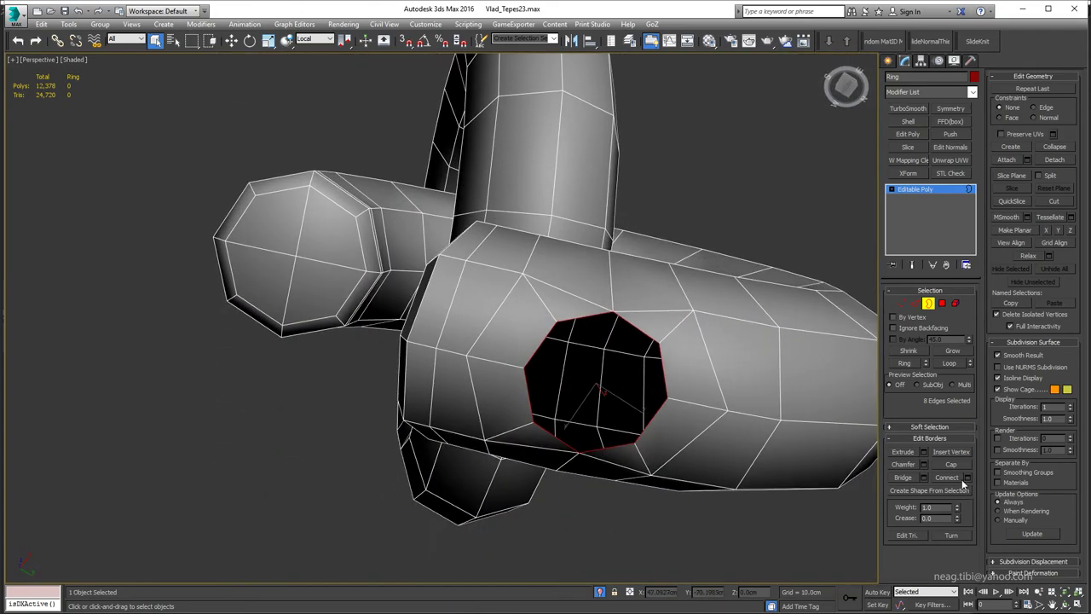
pyautogui.scroll(-5, 546, 341)
pyautogui.keyDown('alt'); pyautogui.moveTo(545, 341); pyautogui.dragTo(950, 464, button='middle'); pyautogui.keyUp('alt')
pyautogui.click(950, 463)
# Select the new cap polygon and try extruding it into a stem, then cancel the extrusion.
pyautogui.press('4')
pyautogui.scroll(5, 432, 313)
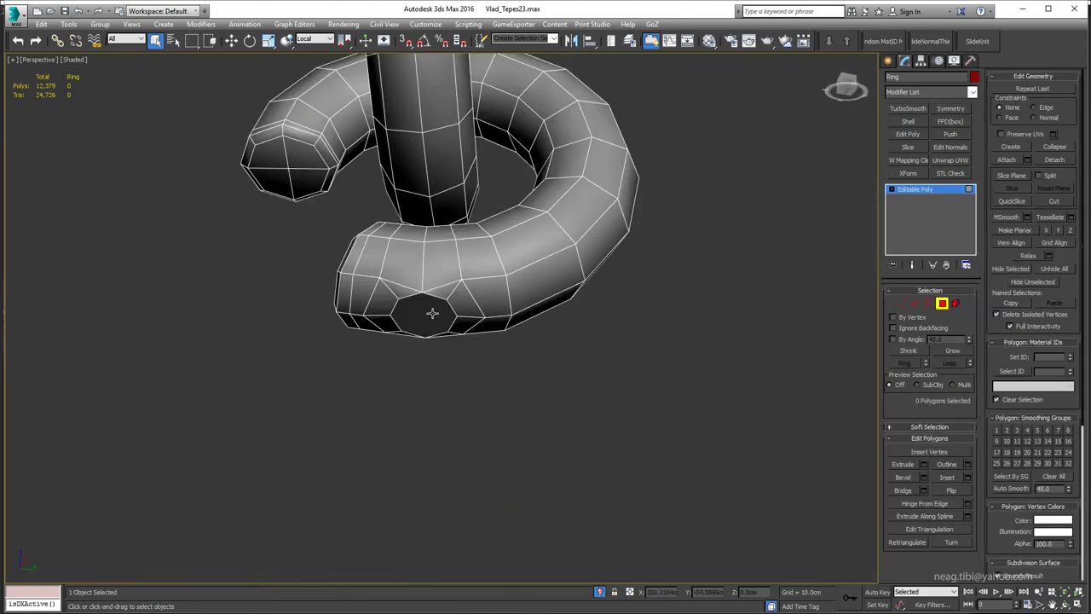
pyautogui.click(432, 313)
pyautogui.keyDown('alt'); pyautogui.moveTo(432, 312); pyautogui.dragTo(437, 358, button='middle'); pyautogui.keyUp('alt')
pyautogui.click(924, 465)
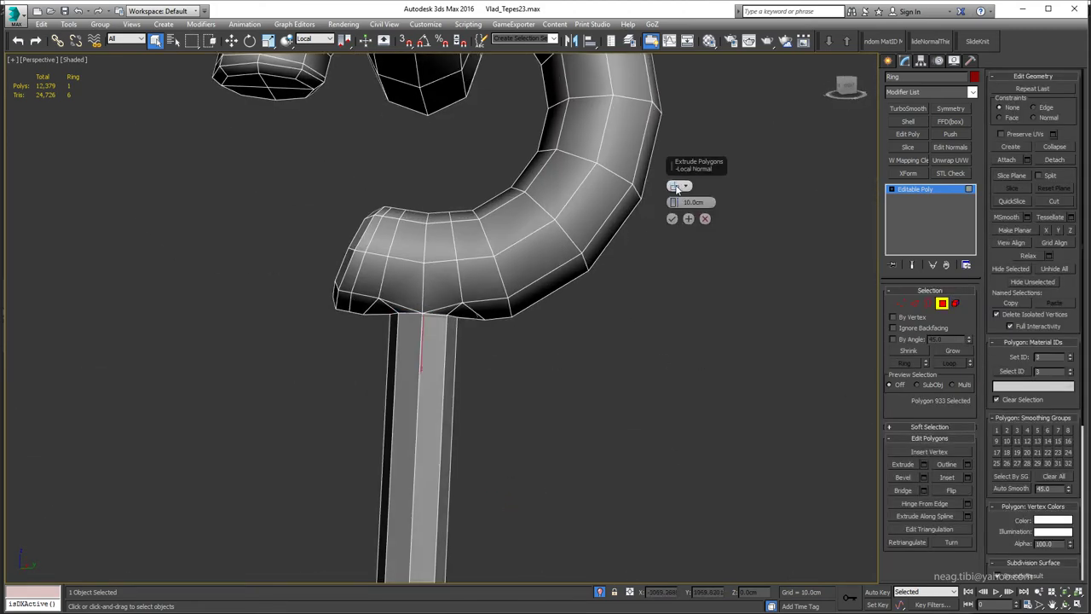
pyautogui.moveTo(672, 202); pyautogui.dragTo(673, 213)
pyautogui.scroll(-5, 438, 298)
pyautogui.scroll(6, 438, 298)
pyautogui.click(704, 219)
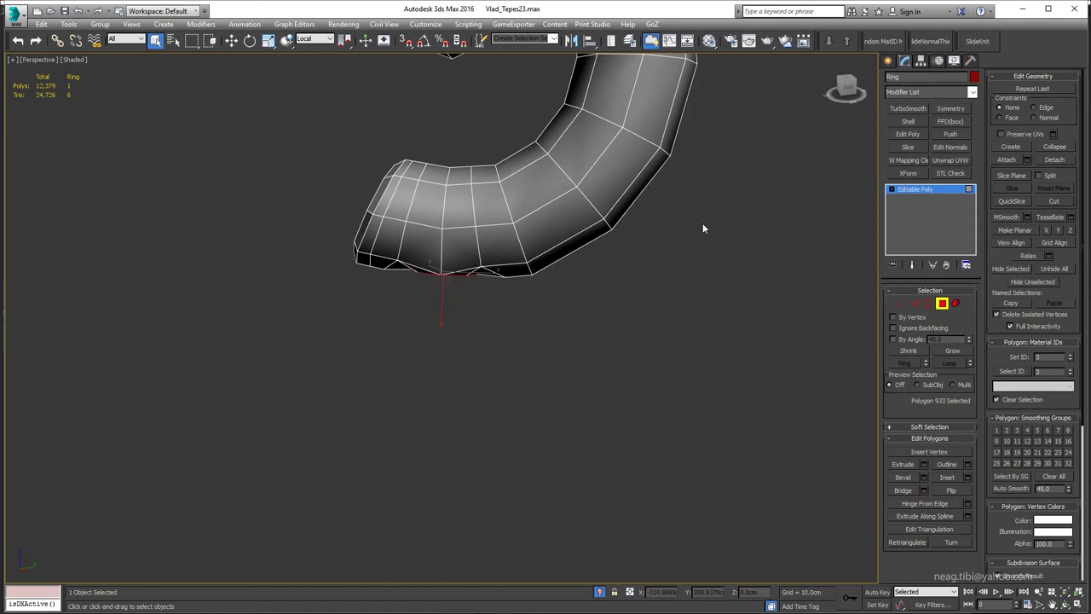
# Delete the cap and Shift-drag the open border straight down in Screen coordinates into a short stem.
pyautogui.press('Delete')
pyautogui.press('3')
pyautogui.click(539, 318)
pyautogui.scroll(2, 538, 318)
pyautogui.press('w')
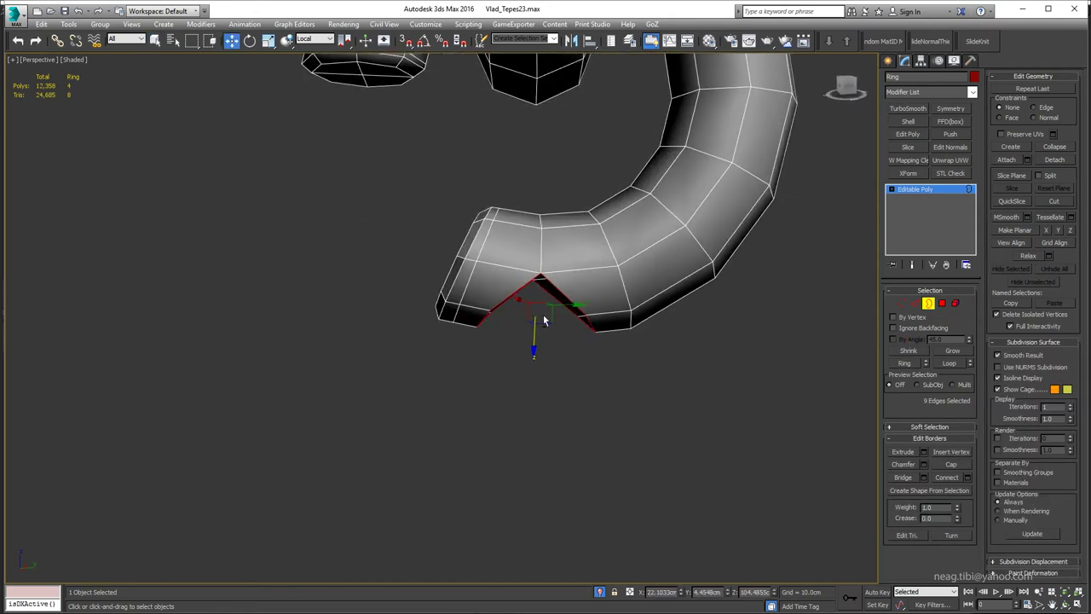
pyautogui.click(305, 57)
pyautogui.press('F3')
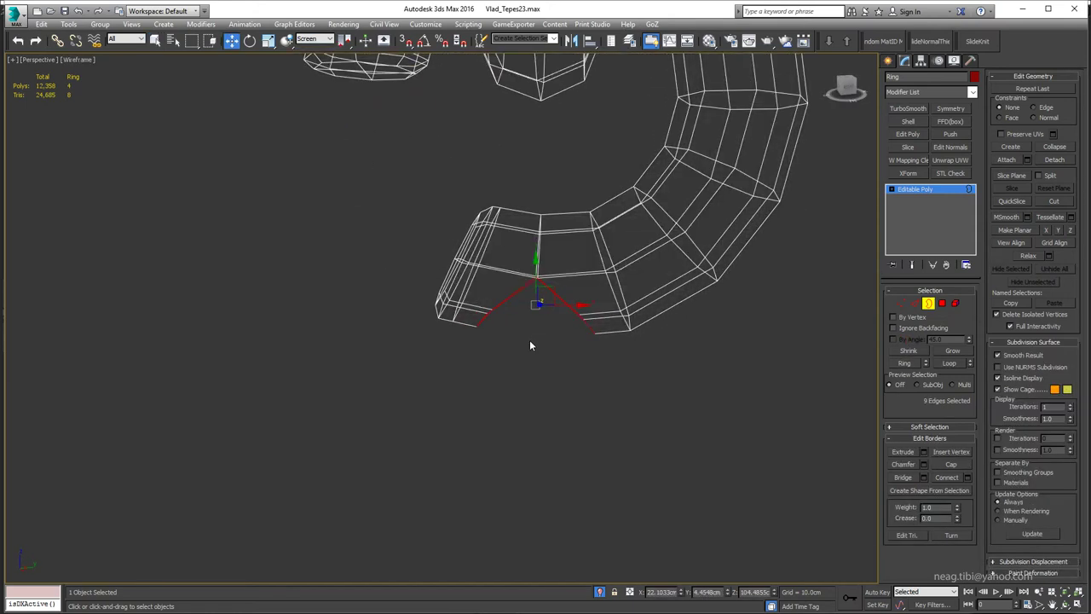
pyautogui.keyDown('shift'); pyautogui.moveTo(543, 298); pyautogui.dragTo(550, 359); pyautogui.keyUp('shift')
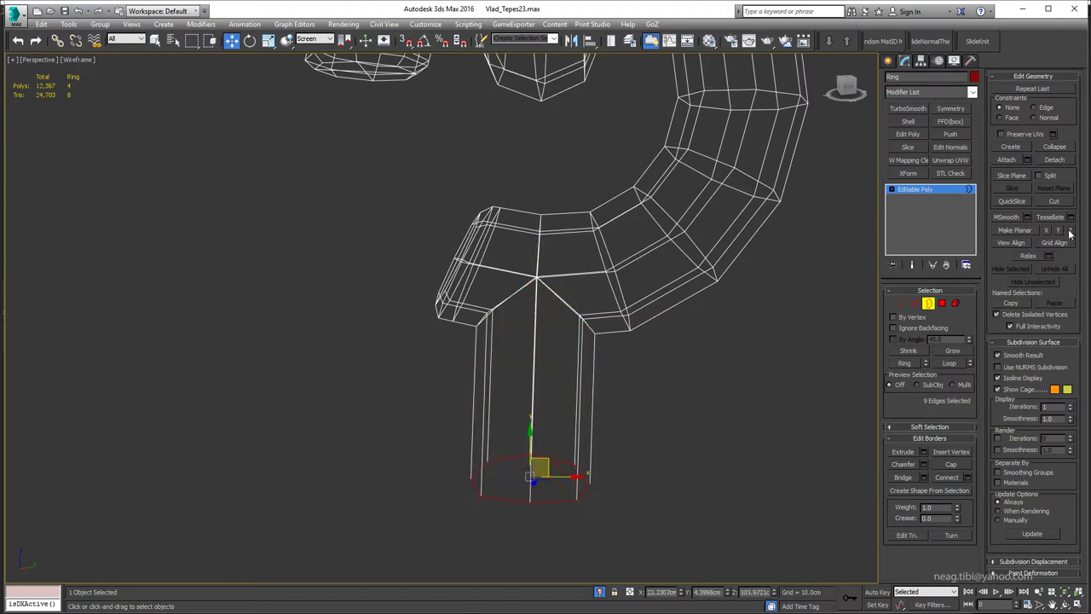
pyautogui.scroll(-3, 361, 450)
pyautogui.press('F3')
pyautogui.keyDown('alt'); pyautogui.moveTo(360, 450); pyautogui.dragTo(507, 416, button='middle'); pyautogui.keyUp('alt')
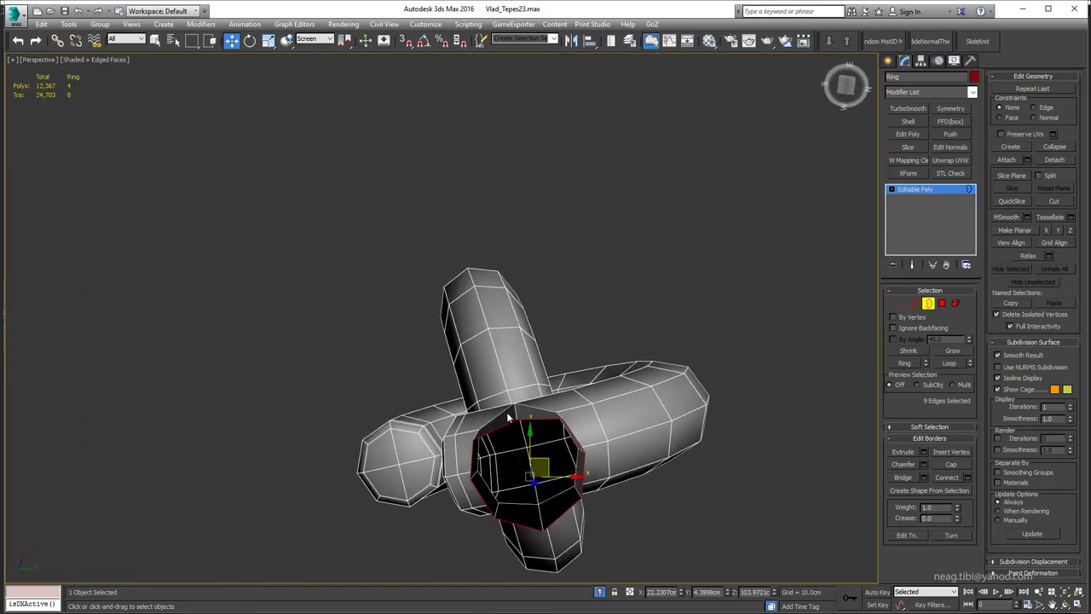
# Select the edge loop at the stem top and remove the stray vertex at the joint.
pyautogui.rightClick(508, 416)
pyautogui.moveTo(455, 493)
pyautogui.keyDown('alt'); pyautogui.mouseDown(button='middle')
pyautogui.moveTo(532, 481)
pyautogui.moveTo(556, 296)
pyautogui.moveTo(485, 321)
pyautogui.moveTo(684, 300)
pyautogui.moveTo(486, 358)
pyautogui.moveTo(276, 367)
pyautogui.moveTo(536, 324)
pyautogui.mouseUp(button='middle'); pyautogui.keyUp('alt')
pyautogui.press('2')
pyautogui.doubleClick(522, 294)
pyautogui.scroll(3, 537, 324)
pyautogui.scroll(3, 540, 312)
pyautogui.scroll(-2, 565, 322)
pyautogui.press('F3')
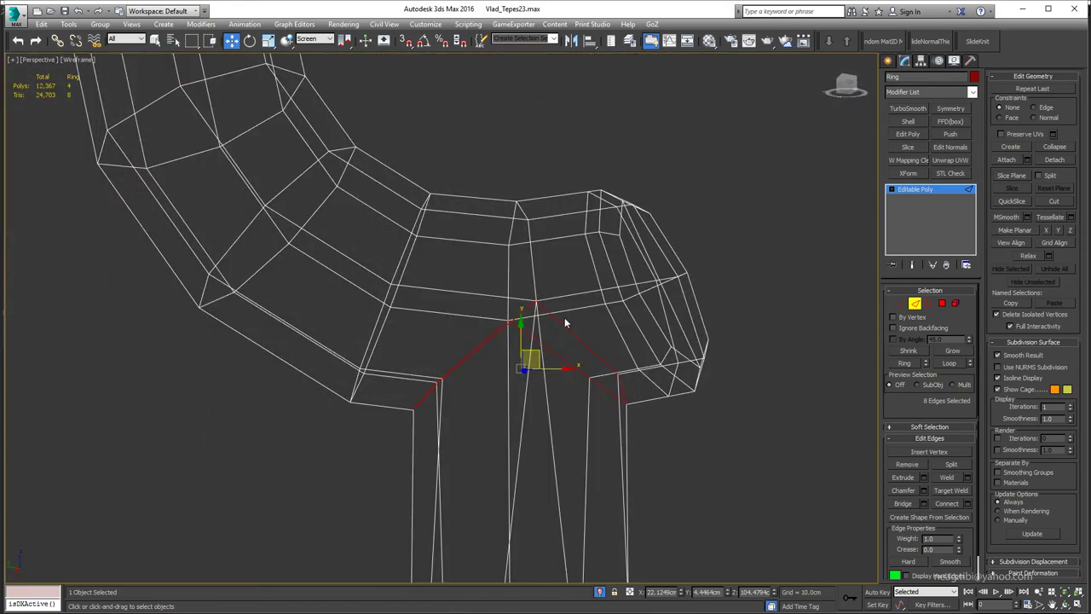
pyautogui.press('1')
pyautogui.scroll(-3, 533, 310)
pyautogui.scroll(-2, 531, 312)
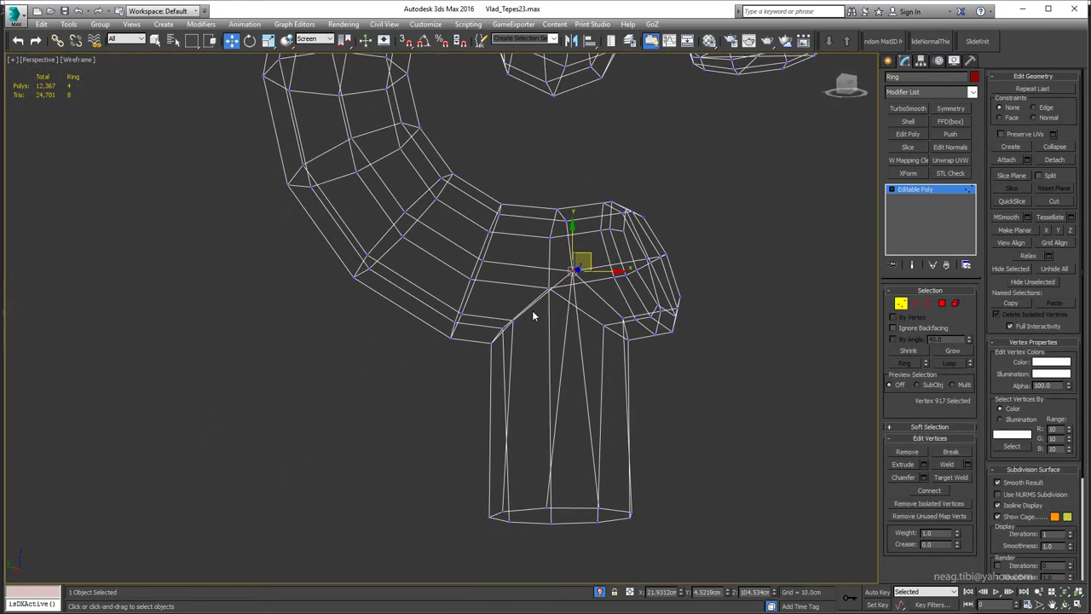
pyautogui.keyDown('alt'); pyautogui.moveTo(531, 312); pyautogui.dragTo(544, 373, button='middle'); pyautogui.keyUp('alt')
pyautogui.press('2')
pyautogui.click(543, 372)
# Select the stem's bottom open border and apply a quad-menu command to it.
pyautogui.press('3')
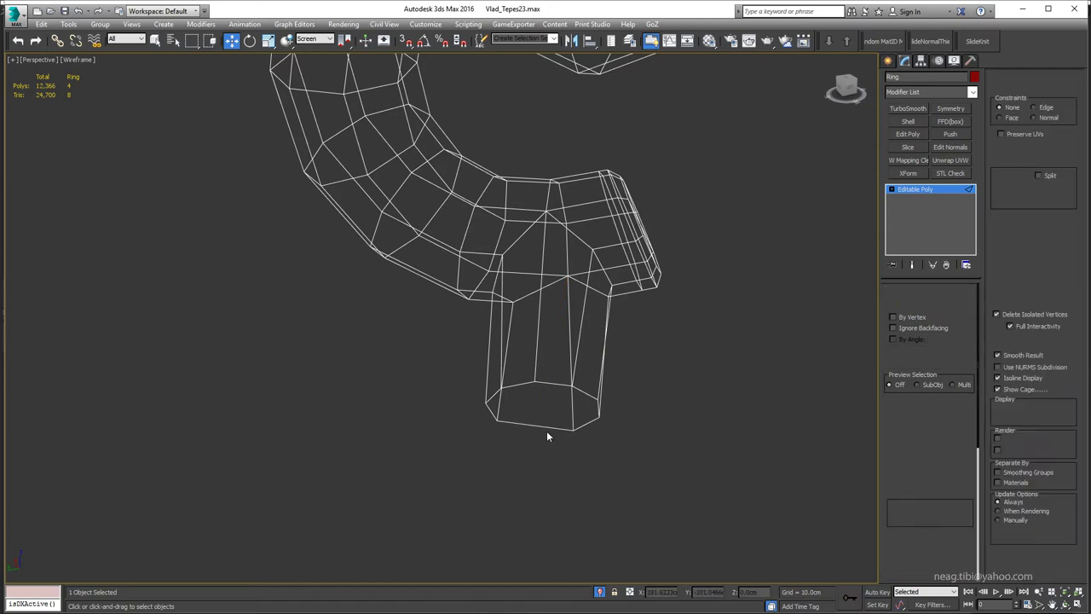
pyautogui.click(546, 430)
pyautogui.rightClick(546, 426)
pyautogui.click(522, 498)
pyautogui.press('F3')
pyautogui.moveTo(543, 423)
pyautogui.keyDown('alt'); pyautogui.mouseDown(button='middle')
pyautogui.moveTo(555, 389)
pyautogui.moveTo(419, 410)
pyautogui.moveTo(644, 326)
pyautogui.mouseUp(button='middle'); pyautogui.keyUp('alt')
# Select the edges at the hook's bend and extend the selection around the stem.
pyautogui.press('2')
pyautogui.doubleClick(628, 251)
pyautogui.moveTo(628, 250)
pyautogui.keyDown('alt'); pyautogui.mouseDown(button='middle')
pyautogui.moveTo(545, 228)
pyautogui.moveTo(596, 253)
pyautogui.mouseUp(button='middle'); pyautogui.keyUp('alt')
pyautogui.rightClick(596, 253)
pyautogui.click(548, 361)
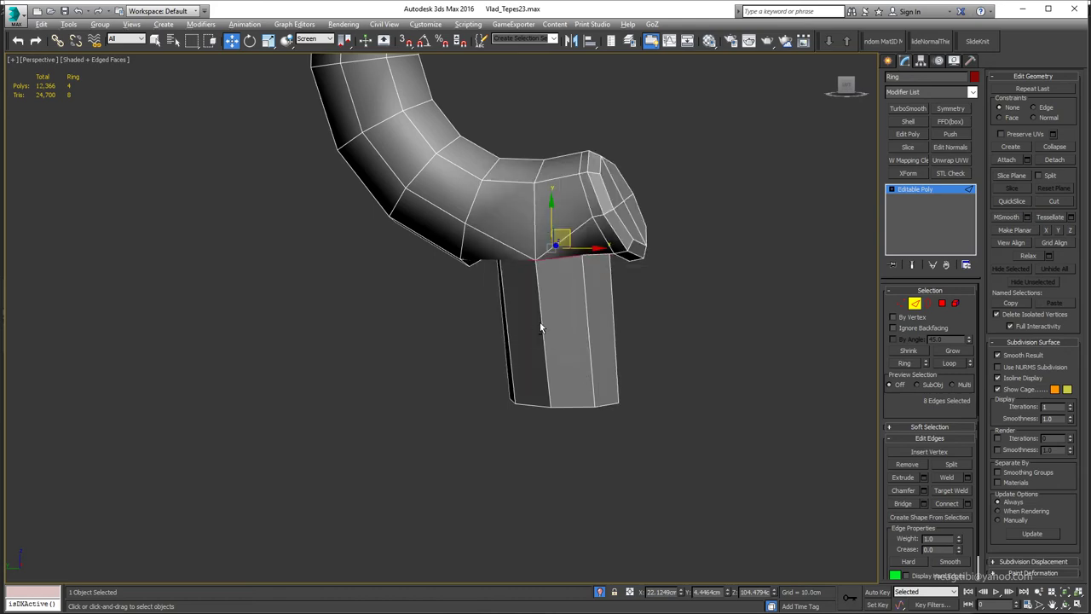
pyautogui.moveTo(540, 322)
pyautogui.keyDown('alt'); pyautogui.mouseDown(button='middle')
pyautogui.moveTo(573, 279)
pyautogui.moveTo(451, 324)
pyautogui.moveTo(646, 583)
pyautogui.moveTo(534, 341)
pyautogui.moveTo(517, 398)
pyautogui.mouseUp(button='middle'); pyautogui.keyUp('alt')
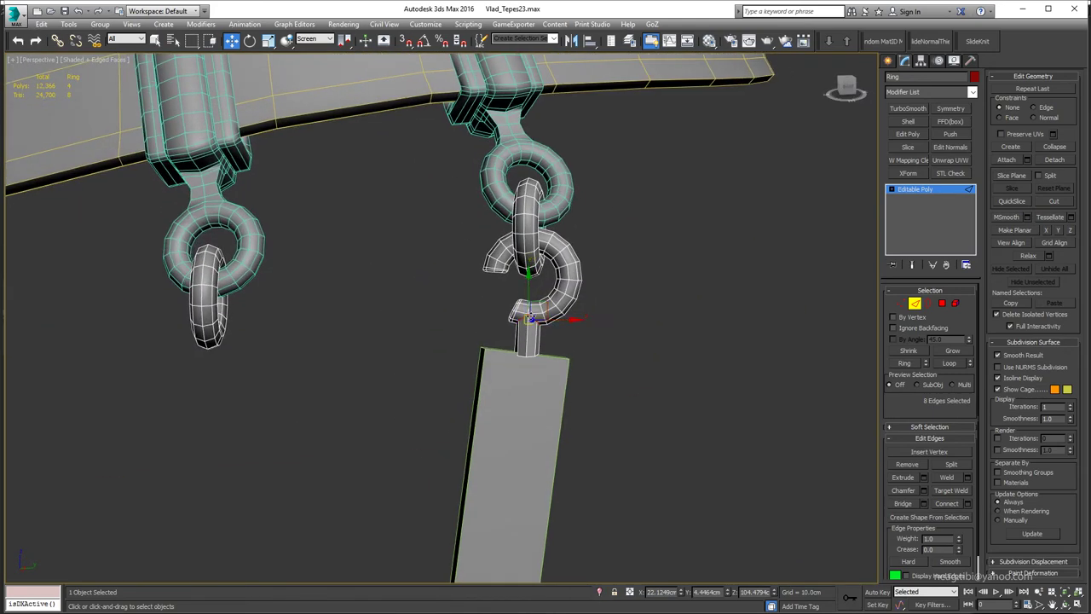
# Isolate the hook and connect a new edge loop around the stem.
pyautogui.scroll(3, 518, 398)
pyautogui.scroll(2, 518, 398)
pyautogui.scroll(3, 533, 386)
pyautogui.hotkey('alt', 'q')
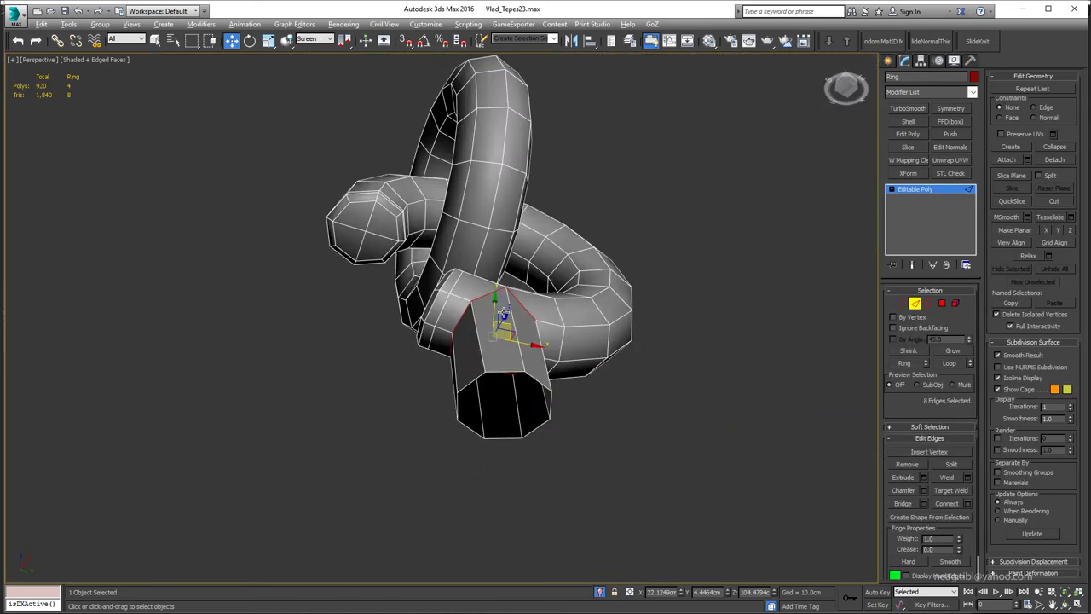
pyautogui.moveTo(532, 386)
pyautogui.keyDown('alt'); pyautogui.mouseDown(button='middle')
pyautogui.moveTo(537, 466)
pyautogui.moveTo(570, 409)
pyautogui.moveTo(573, 423)
pyautogui.moveTo(370, 397)
pyautogui.moveTo(360, 292)
pyautogui.moveTo(421, 423)
pyautogui.moveTo(511, 426)
pyautogui.mouseUp(button='middle'); pyautogui.keyUp('alt')
pyautogui.press('3')
pyautogui.click(537, 467)
pyautogui.press('e')
pyautogui.press('3')
pyautogui.press('4')
pyautogui.hotkey('ctrl', 'a')
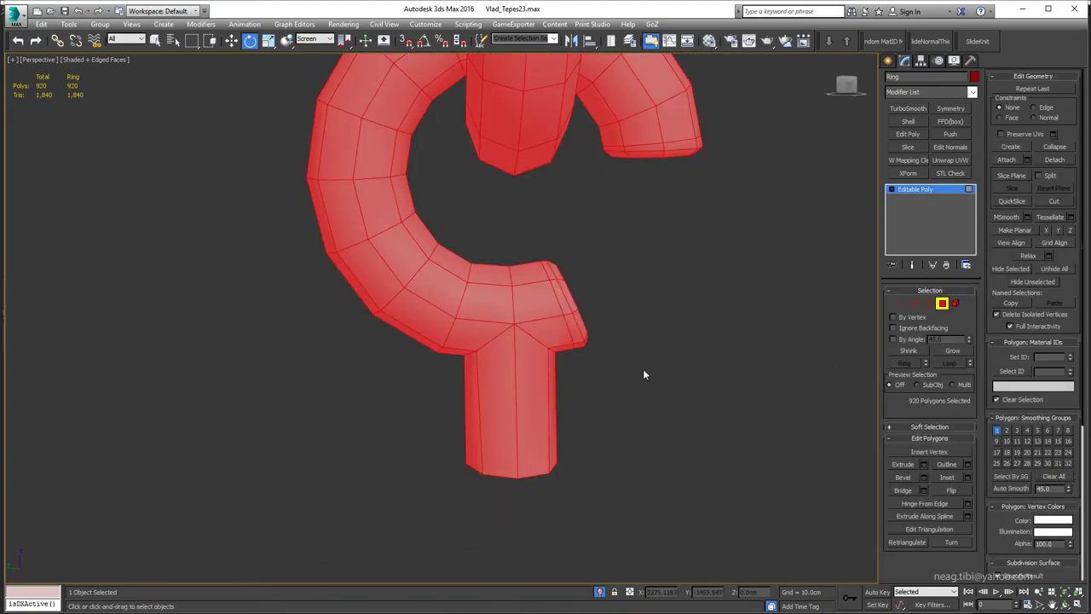
pyautogui.press('2')
pyautogui.moveTo(586, 403)
pyautogui.keyDown('alt'); pyautogui.mouseDown(button='middle')
pyautogui.moveTo(478, 337)
pyautogui.moveTo(623, 350)
pyautogui.mouseUp(button='middle'); pyautogui.keyUp('alt')
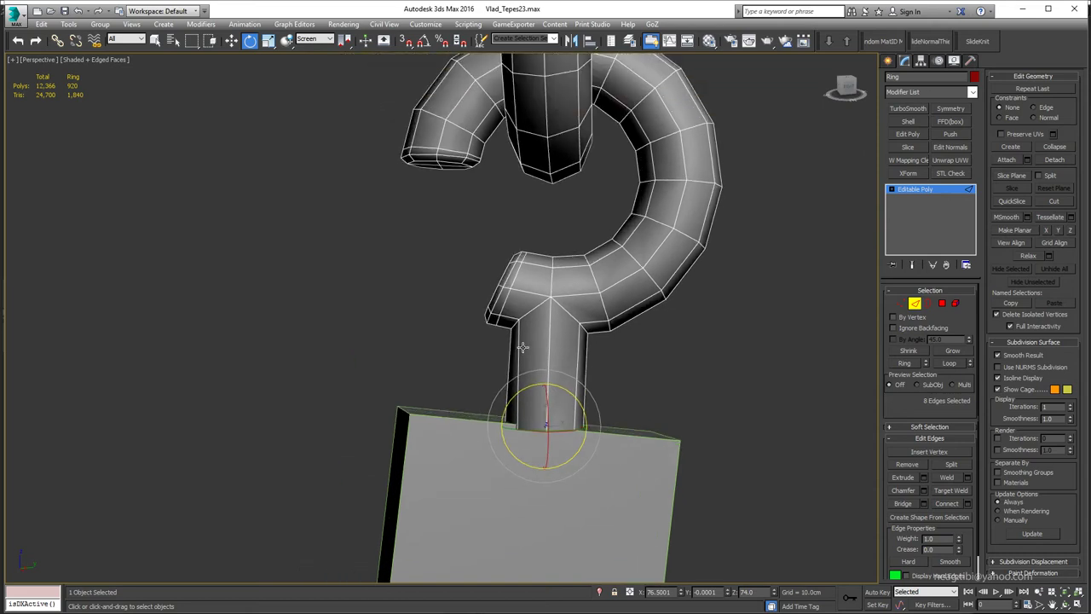
pyautogui.click(967, 504)
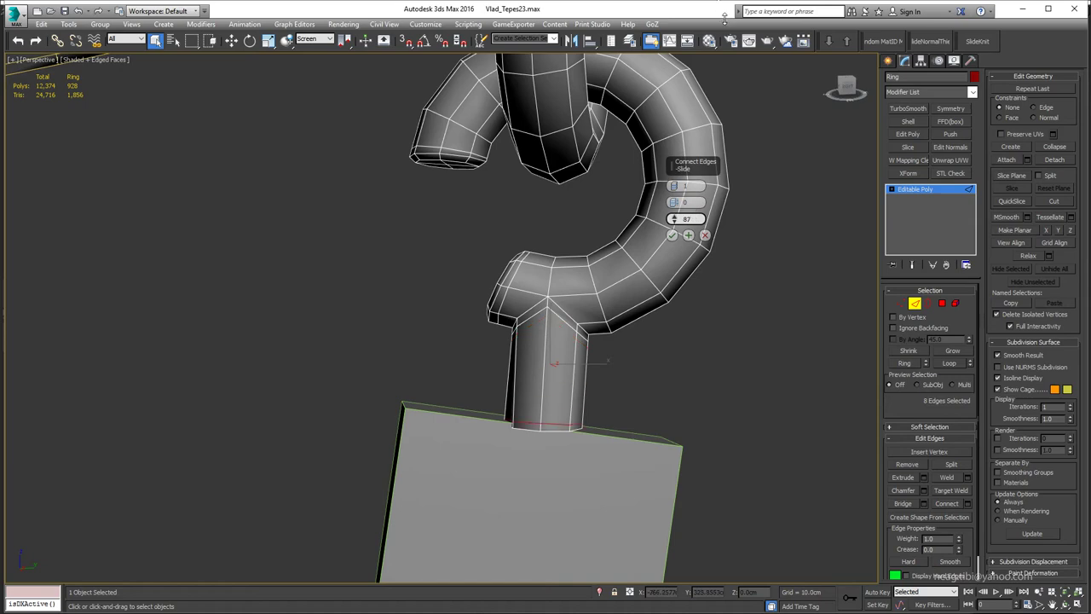
# Join the two bottom cap vertices with an edge, then exit isolation.
pyautogui.press('3')
pyautogui.hotkey('alt', 'q')
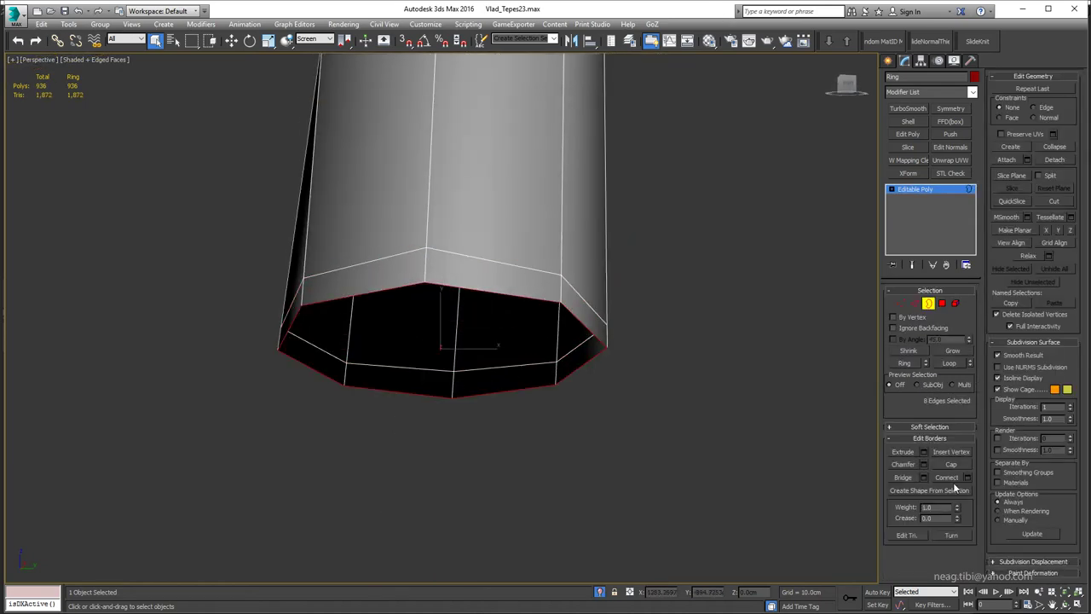
pyautogui.press('1')
pyautogui.hotkey('ctrl', 'shift', 'e')
pyautogui.keyDown('alt'); pyautogui.moveTo(440, 388); pyautogui.dragTo(415, 287, button='middle'); pyautogui.keyUp('alt')
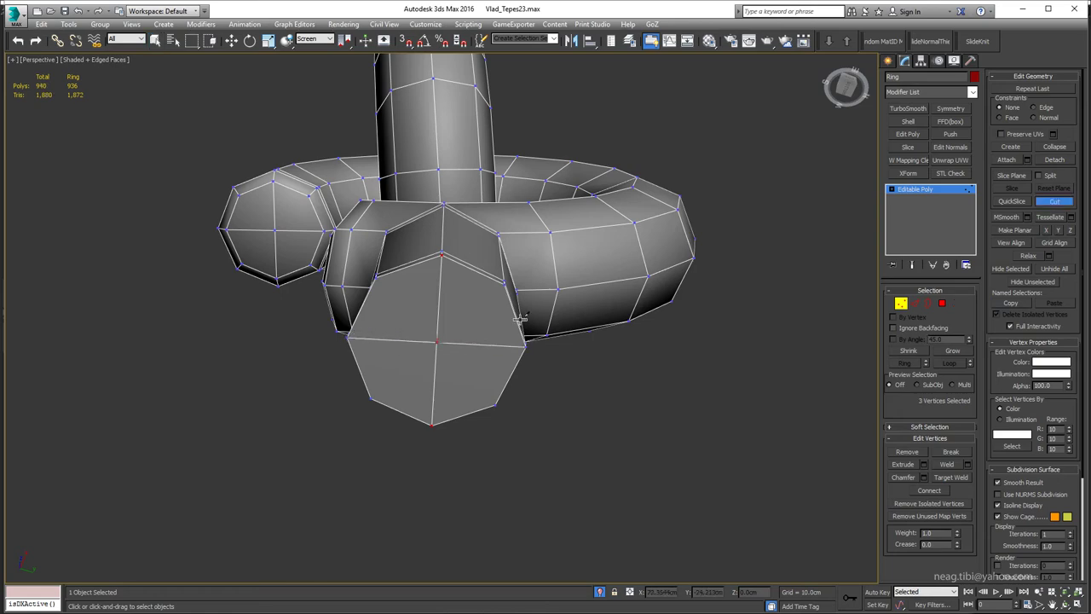
pyautogui.hotkey('alt', 'q')
# Add two new edge loops along the stem's length.
pyautogui.press('z')
pyautogui.press('2')
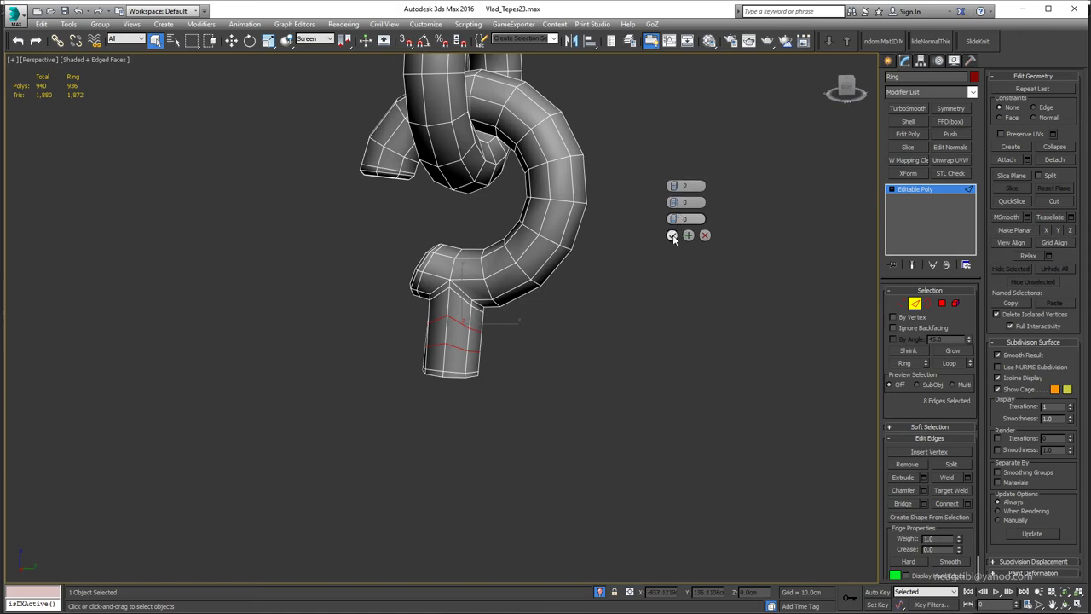
pyautogui.click(672, 235)
pyautogui.keyDown('alt'); pyautogui.moveTo(672, 235); pyautogui.dragTo(614, 258, button='middle'); pyautogui.keyUp('alt')
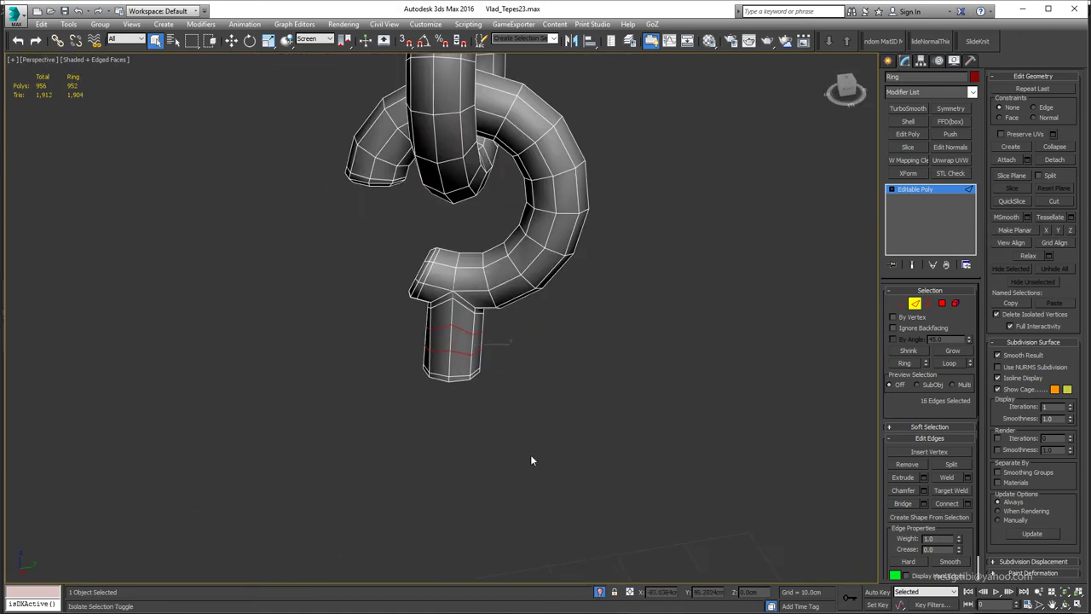
pyautogui.keyDown('alt'); pyautogui.moveTo(531, 460); pyautogui.dragTo(452, 346, button='middle'); pyautogui.keyUp('alt')
# Inset the stem's bottom cap polygons to close the end, then finish editing the hook.
pyautogui.press('1')
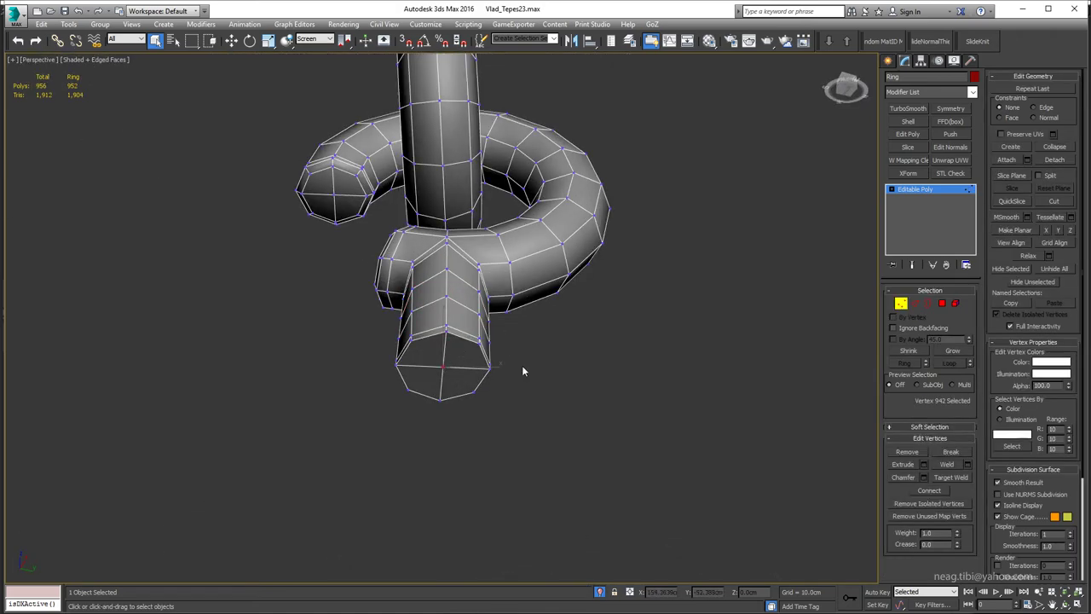
pyautogui.click(942, 303)
pyautogui.press('1')
pyautogui.keyDown('ctrl'); pyautogui.click(941, 304); pyautogui.keyUp('ctrl')
pyautogui.click(671, 219)
pyautogui.press('w')
pyautogui.keyDown('alt'); pyautogui.moveTo(529, 171); pyautogui.dragTo(418, 95, button='middle'); pyautogui.keyUp('alt')
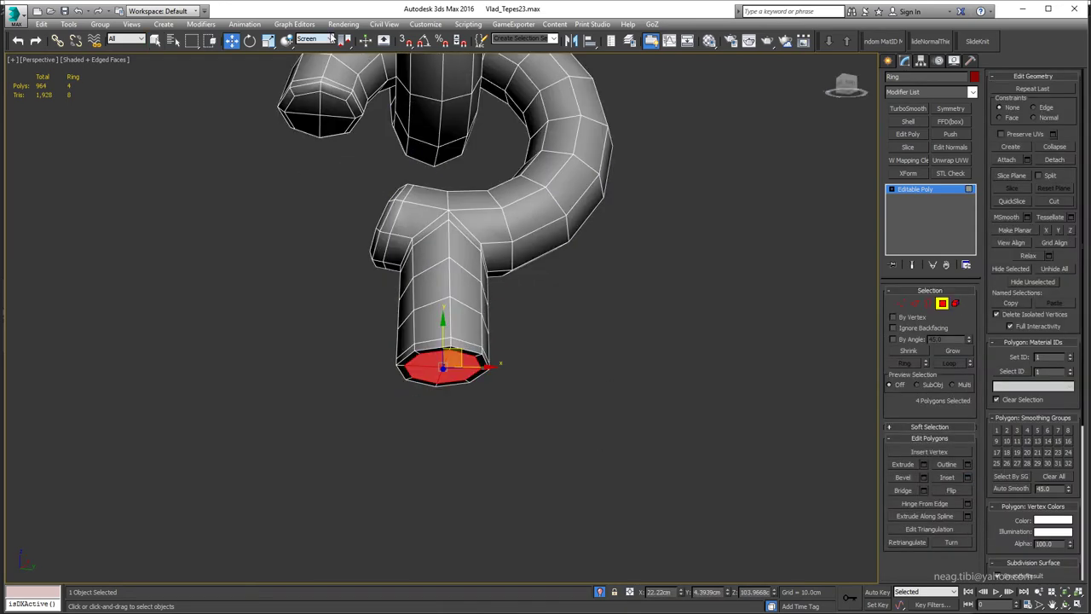
pyautogui.click(303, 79)
pyautogui.moveTo(357, 213)
pyautogui.keyDown('alt'); pyautogui.mouseDown(button='middle')
pyautogui.moveTo(448, 403)
pyautogui.moveTo(478, 256)
pyautogui.mouseUp(button='middle'); pyautogui.keyUp('alt')
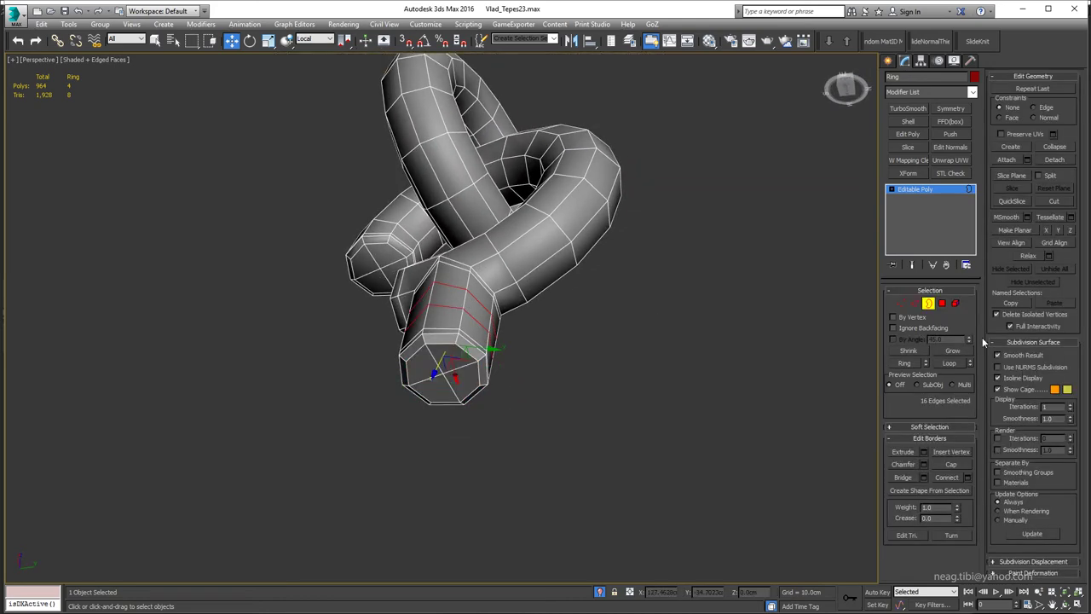
pyautogui.hotkey('ctrl', 'a')
pyautogui.press('Delete')
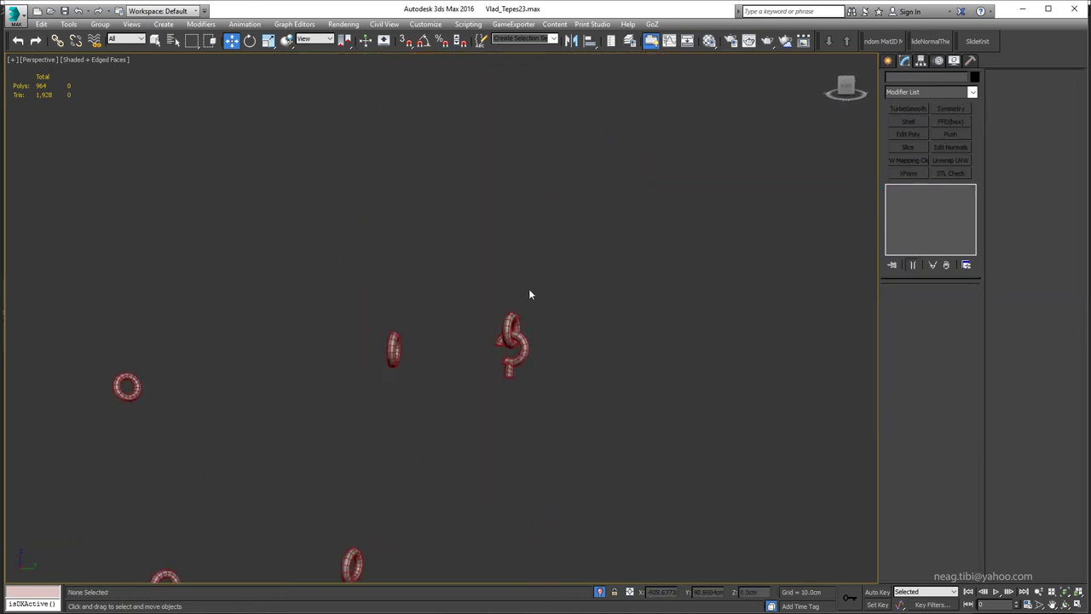
# Unhide the belt and other objects, then select the small hook (Object002) at the left ring.
pyautogui.scroll(5, 529, 294)
pyautogui.moveTo(516, 384)
pyautogui.keyDown('alt'); pyautogui.mouseDown(button='middle')
pyautogui.moveTo(636, 467)
pyautogui.moveTo(568, 412)
pyautogui.mouseUp(button='middle'); pyautogui.keyUp('alt')
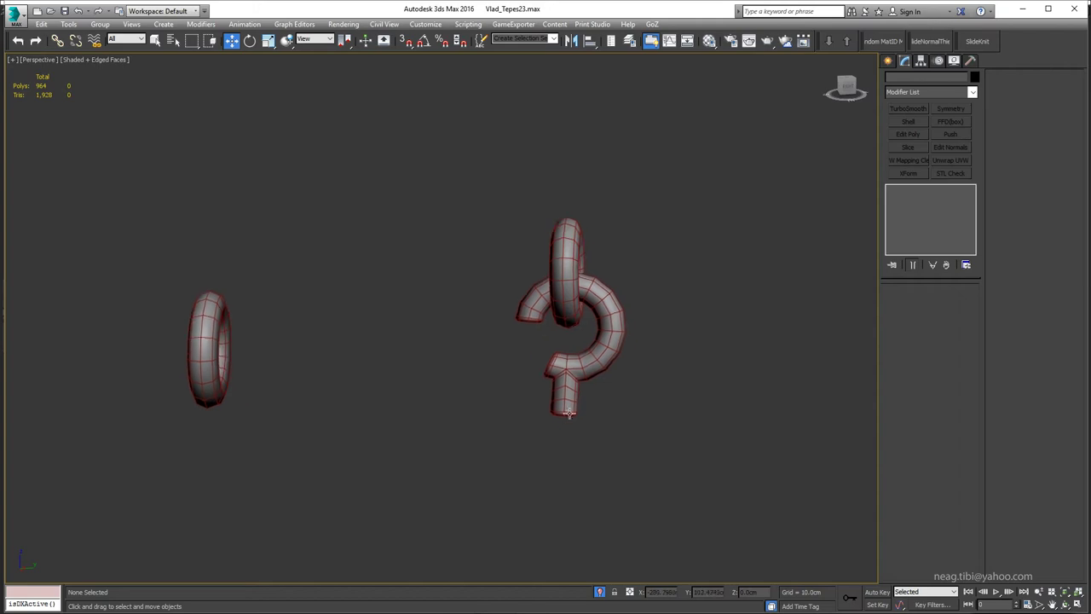
pyautogui.click(600, 591)
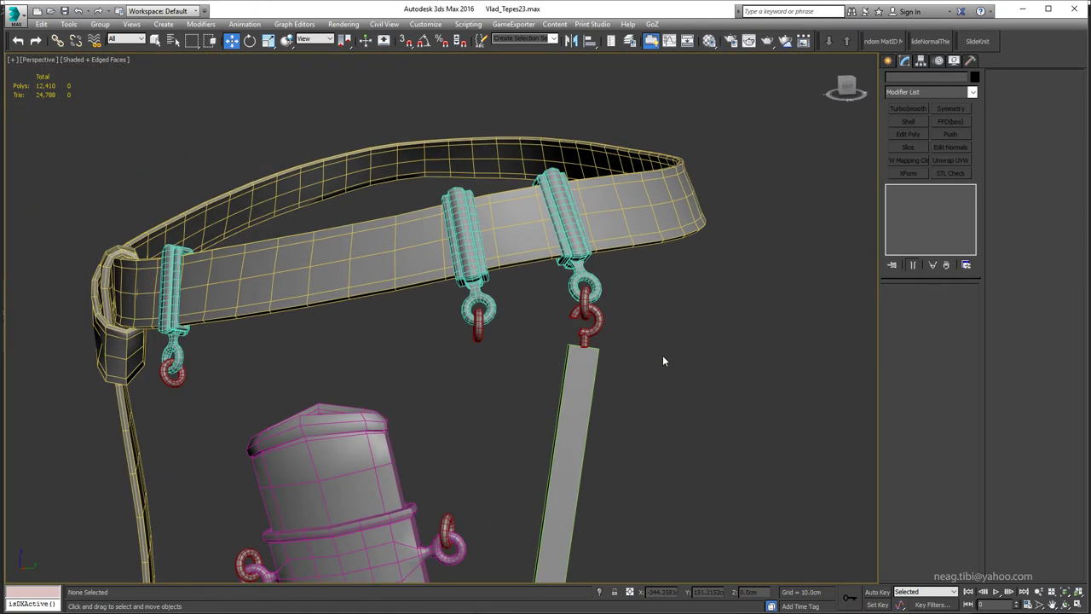
pyautogui.scroll(3, 641, 305)
pyautogui.keyDown('alt'); pyautogui.moveTo(645, 295); pyautogui.dragTo(360, 428, button='middle'); pyautogui.keyUp('alt')
pyautogui.click(329, 265)
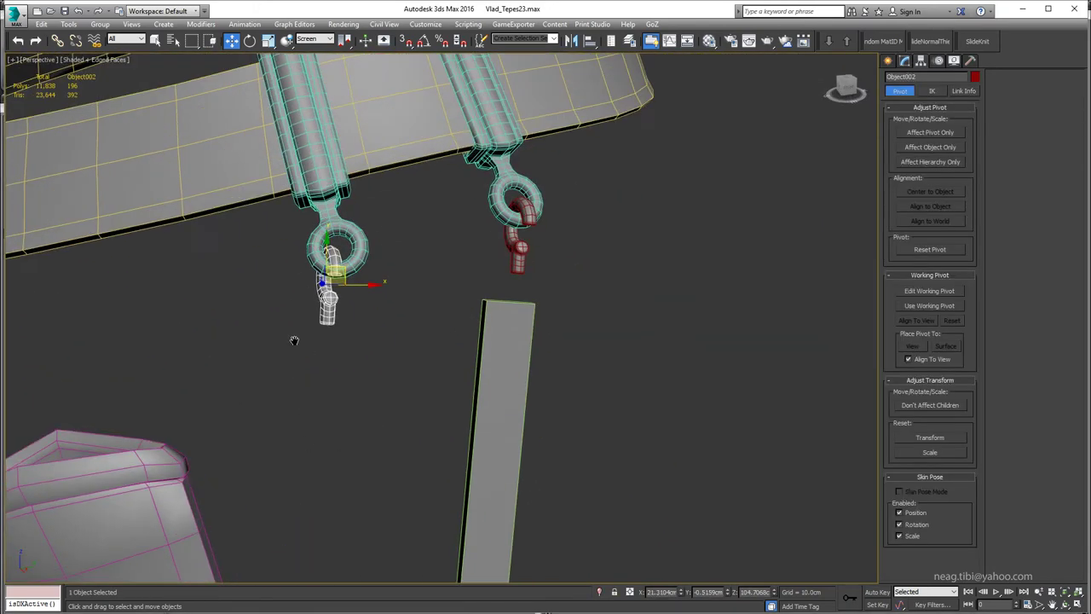
pyautogui.scroll(2, 292, 341)
pyautogui.moveTo(339, 309)
pyautogui.keyDown('alt'); pyautogui.mouseDown(button='middle')
pyautogui.moveTo(337, 291)
pyautogui.moveTo(401, 231)
pyautogui.mouseUp(button='middle'); pyautogui.keyUp('alt')
# Rotate and move the hook so its curl hangs through the left belt eyelet.
pyautogui.press('e')
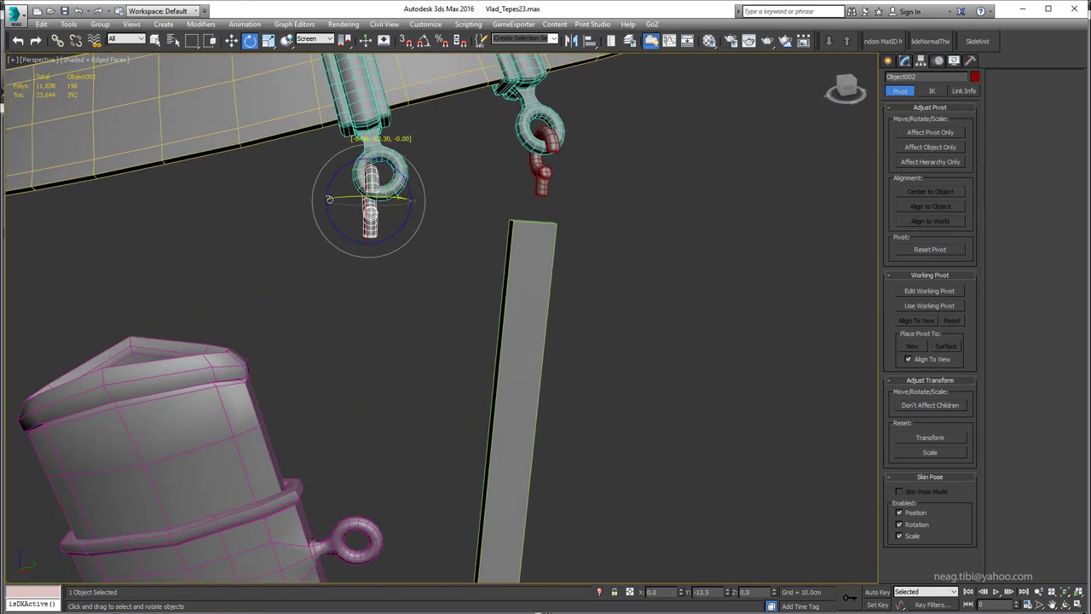
pyautogui.moveTo(394, 195)
pyautogui.keyDown('alt'); pyautogui.mouseDown(button='middle')
pyautogui.moveTo(438, 190)
pyautogui.moveTo(312, 176)
pyautogui.moveTo(395, 196)
pyautogui.moveTo(395, 237)
pyautogui.moveTo(361, 205)
pyautogui.moveTo(365, 213)
pyautogui.moveTo(448, 175)
pyautogui.moveTo(359, 239)
pyautogui.moveTo(361, 255)
pyautogui.mouseUp(button='middle'); pyautogui.keyUp('alt')
pyautogui.press('e')
pyautogui.press('w')
pyautogui.scroll(3, 366, 211)
pyautogui.scroll(2, 341, 221)
pyautogui.press('e')
pyautogui.scroll(2, 338, 213)
pyautogui.scroll(2, 337, 213)
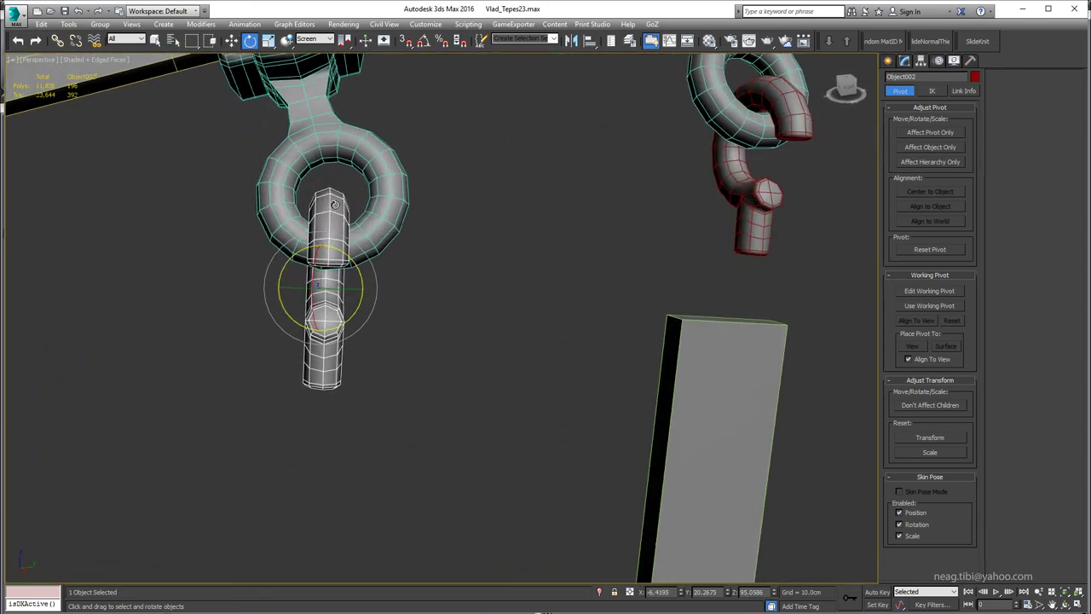
pyautogui.press('w')
pyautogui.scroll(1, 337, 275)
pyautogui.moveTo(338, 276)
pyautogui.keyDown('alt'); pyautogui.mouseDown(button='middle')
pyautogui.moveTo(341, 247)
pyautogui.moveTo(470, 228)
pyautogui.mouseUp(button='middle'); pyautogui.keyUp('alt')
pyautogui.scroll(-2, 341, 247)
pyautogui.scroll(-4, 341, 247)
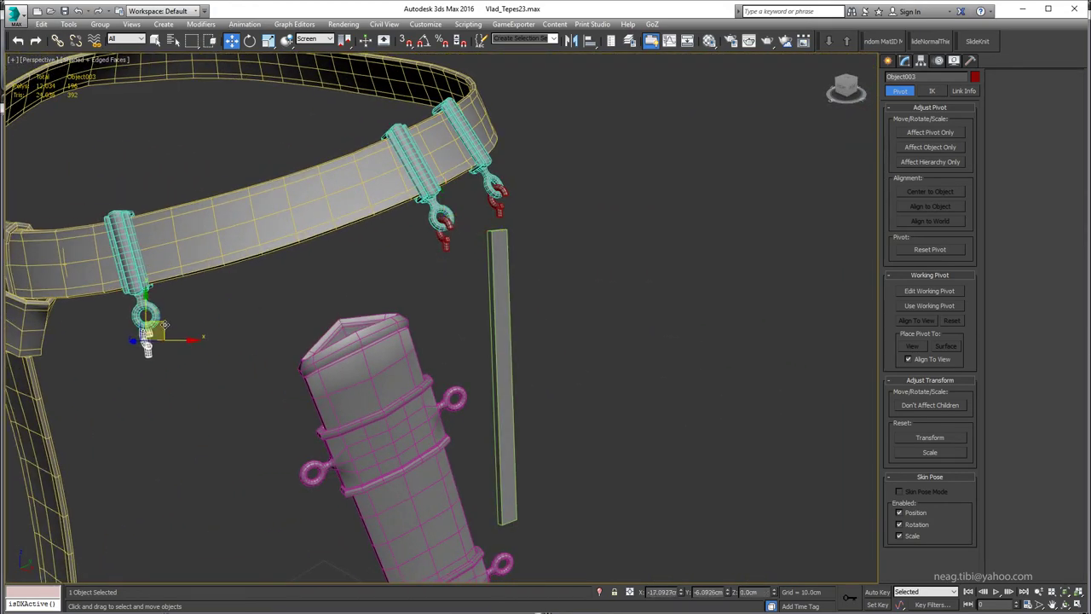
# Shift-drag a copy of the hook beside the original and rotate it to hang within the left hanger ring.
pyautogui.keyDown('shift'); pyautogui.moveTo(164, 324); pyautogui.dragTo(109, 310); pyautogui.keyUp('shift')
pyautogui.press('Return')
pyautogui.moveTo(110, 311)
pyautogui.keyDown('alt'); pyautogui.mouseDown(button='middle')
pyautogui.moveTo(209, 348)
pyautogui.moveTo(149, 320)
pyautogui.mouseUp(button='middle'); pyautogui.keyUp('alt')
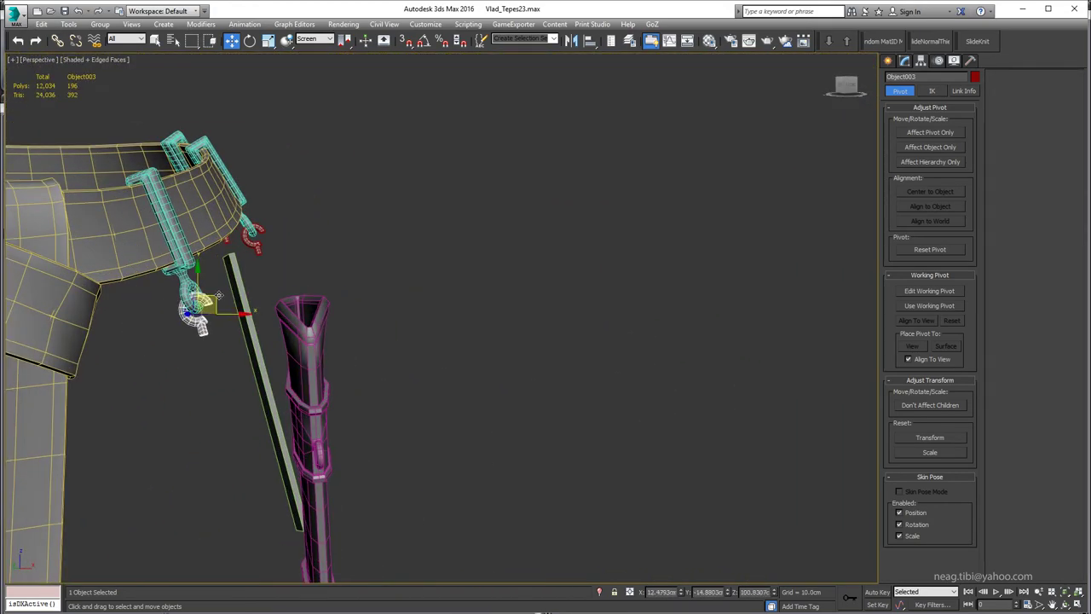
pyautogui.scroll(5, 219, 296)
pyautogui.scroll(2, 230, 237)
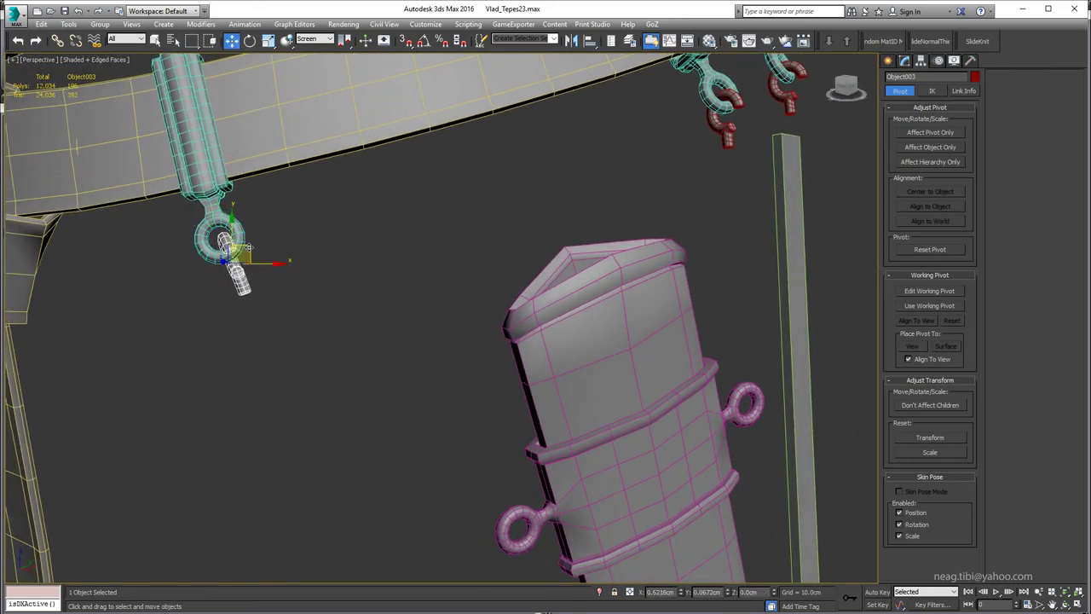
pyautogui.press('e')
pyautogui.moveTo(246, 248)
pyautogui.keyDown('alt'); pyautogui.mouseDown(button='middle')
pyautogui.moveTo(255, 235)
pyautogui.moveTo(247, 269)
pyautogui.moveTo(271, 288)
pyautogui.moveTo(266, 306)
pyautogui.moveTo(134, 358)
pyautogui.moveTo(333, 295)
pyautogui.moveTo(208, 328)
pyautogui.moveTo(284, 379)
pyautogui.moveTo(406, 269)
pyautogui.mouseUp(button='middle'); pyautogui.keyUp('alt')
pyautogui.press('w')
pyautogui.scroll(-5, 208, 328)
# Clone the hook onto the first scabbard ring, rotate it to hang there, and turn off Edged Faces.
pyautogui.keyDown('shift'); pyautogui.moveTo(274, 217); pyautogui.dragTo(411, 346); pyautogui.keyUp('shift')
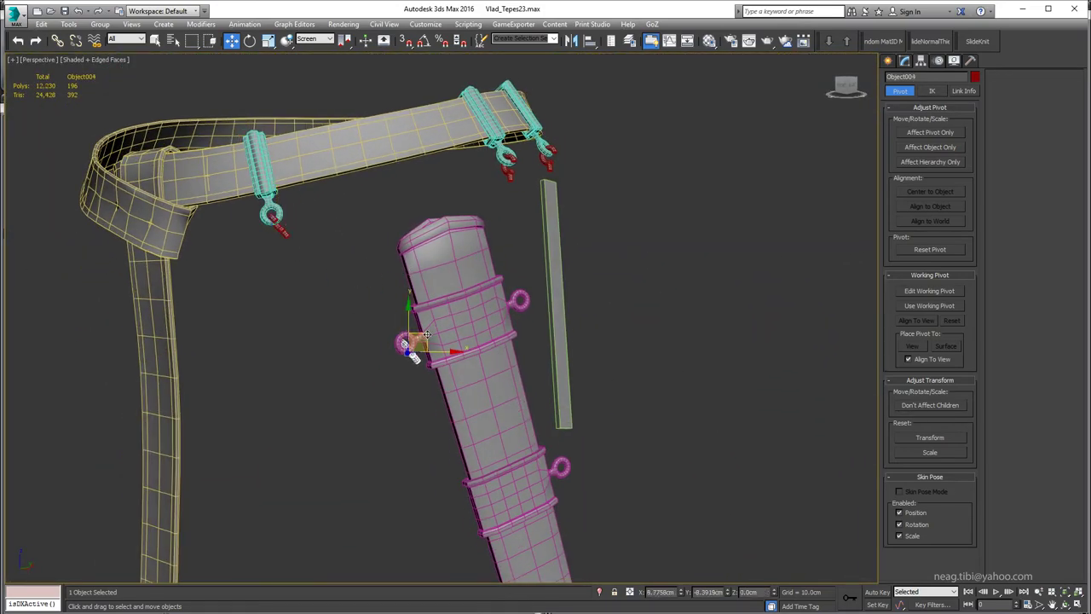
pyautogui.click(546, 362)
pyautogui.scroll(4, 378, 324)
pyautogui.press('e')
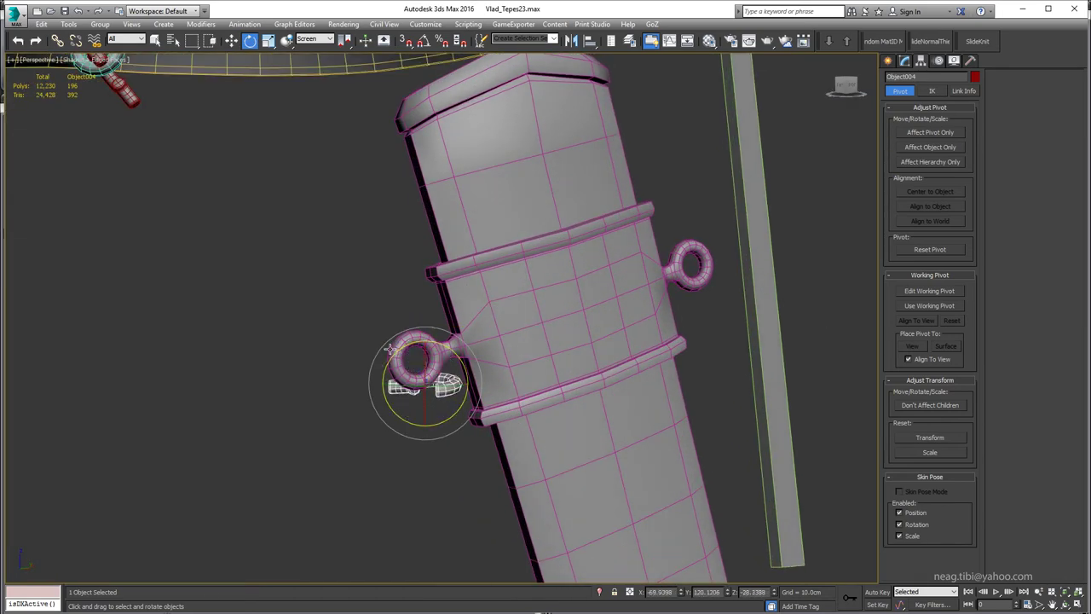
pyautogui.moveTo(294, 277)
pyautogui.keyDown('alt'); pyautogui.mouseDown(button='middle')
pyautogui.moveTo(427, 313)
pyautogui.moveTo(407, 314)
pyautogui.moveTo(438, 309)
pyautogui.moveTo(450, 341)
pyautogui.moveTo(472, 326)
pyautogui.mouseUp(button='middle'); pyautogui.keyUp('alt')
pyautogui.press('e')
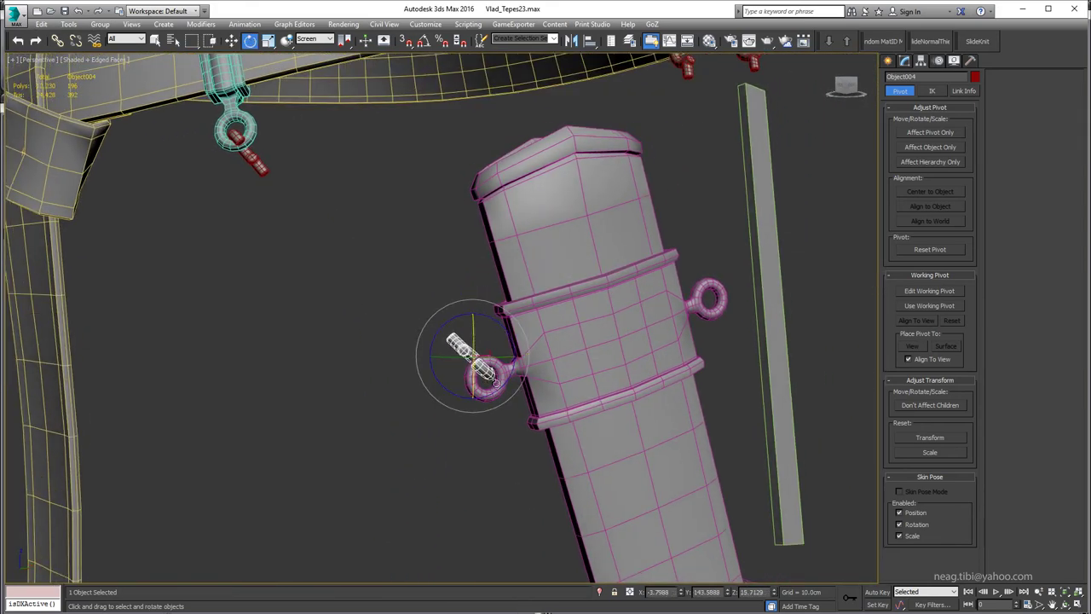
pyautogui.moveTo(478, 398)
pyautogui.keyDown('alt'); pyautogui.mouseDown(button='middle')
pyautogui.moveTo(555, 329)
pyautogui.moveTo(410, 376)
pyautogui.moveTo(446, 388)
pyautogui.moveTo(357, 428)
pyautogui.moveTo(480, 303)
pyautogui.moveTo(485, 284)
pyautogui.mouseUp(button='middle'); pyautogui.keyUp('alt')
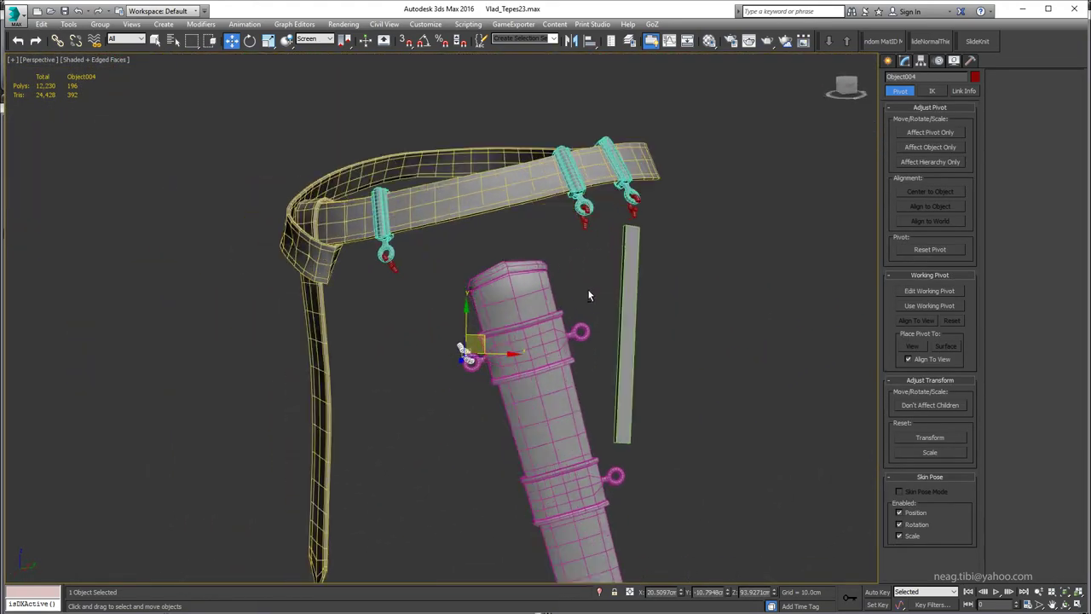
pyautogui.press('F4')
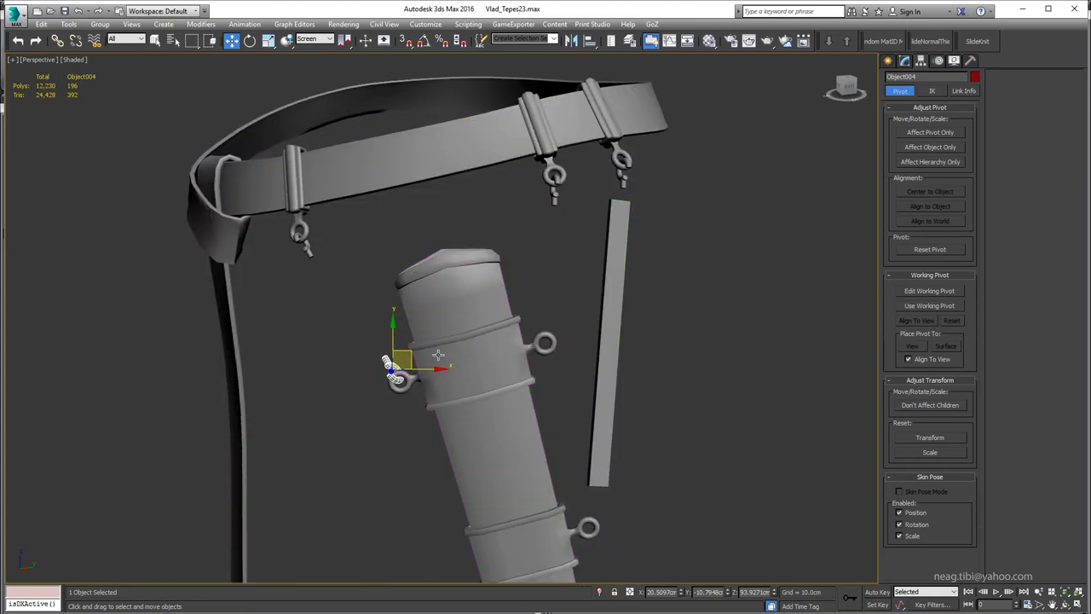
# Copy the hook up to the next ring as a separate object and rotate it about -71 degrees.
pyautogui.keyDown('shift'); pyautogui.moveTo(407, 360); pyautogui.dragTo(555, 325); pyautogui.keyUp('shift')
pyautogui.click(547, 361)
pyautogui.scroll(3, 529, 324)
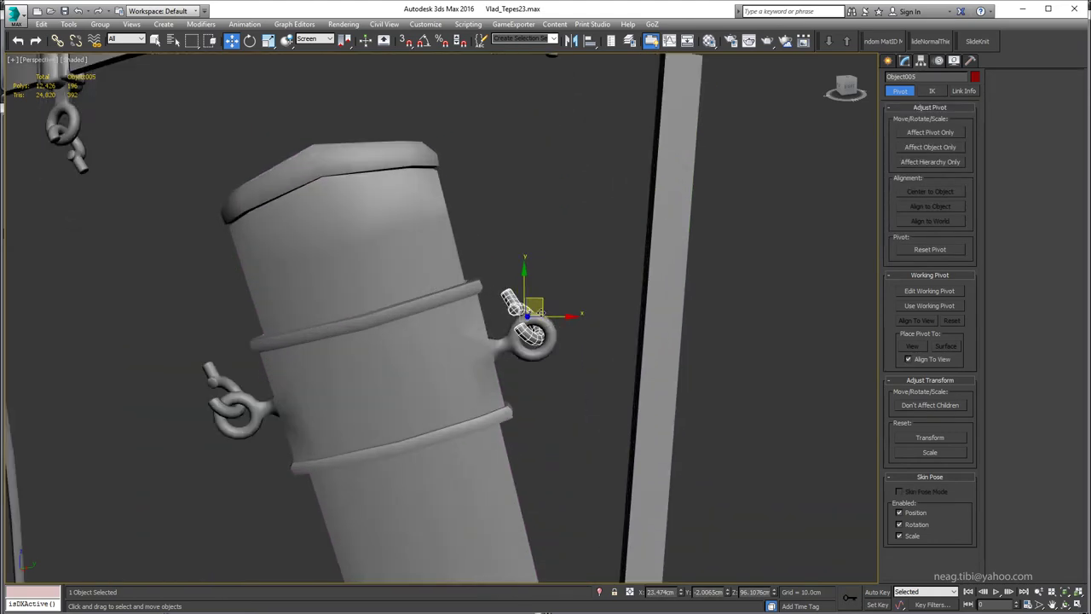
pyautogui.press('e')
pyautogui.scroll(1, 524, 315)
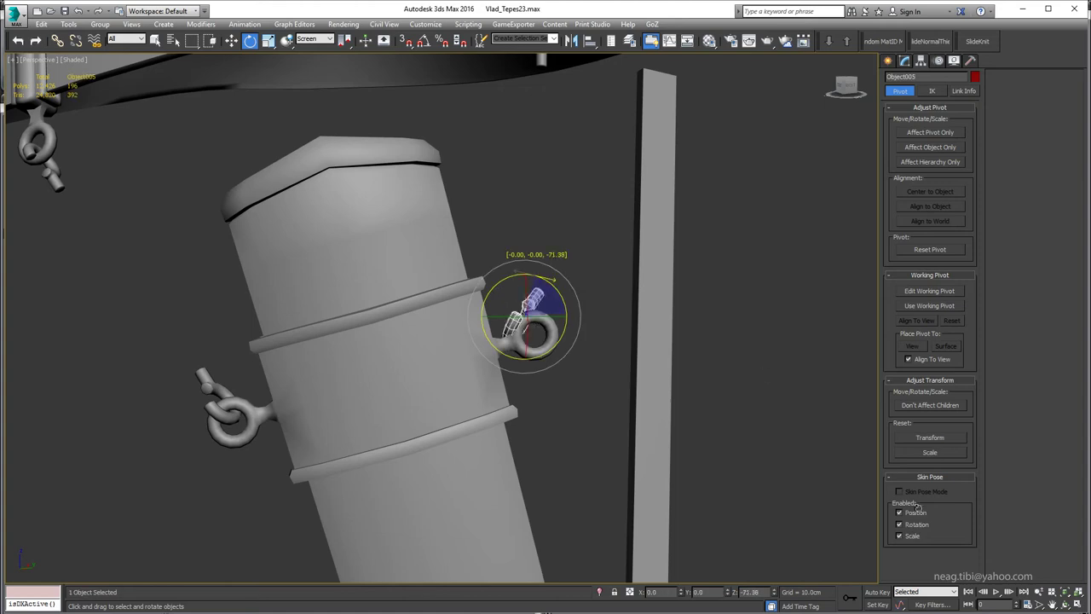
pyautogui.moveTo(917, 507); pyautogui.dragTo(904, 495)
pyautogui.keyDown('alt'); pyautogui.moveTo(597, 375); pyautogui.dragTo(578, 365, button='middle'); pyautogui.keyUp('alt')
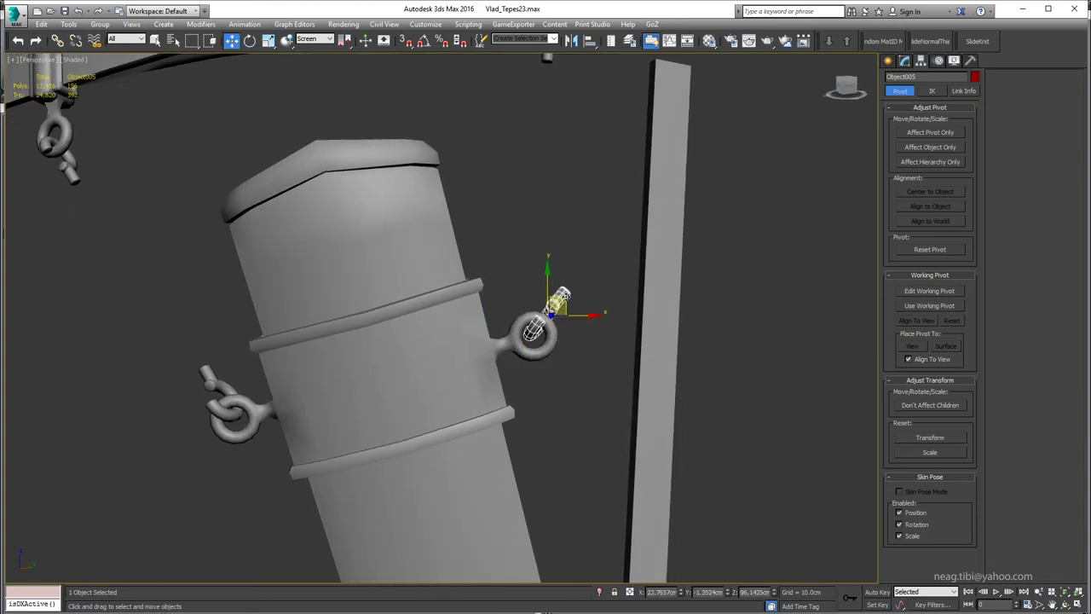
pyautogui.scroll(-2, 558, 298)
pyautogui.press('e')
pyautogui.moveTo(455, 261)
pyautogui.keyDown('alt'); pyautogui.mouseDown(button='middle')
pyautogui.moveTo(546, 358)
pyautogui.moveTo(509, 345)
pyautogui.moveTo(513, 326)
pyautogui.mouseUp(button='middle'); pyautogui.keyUp('alt')
pyautogui.press('w')
pyautogui.scroll(5, 528, 362)
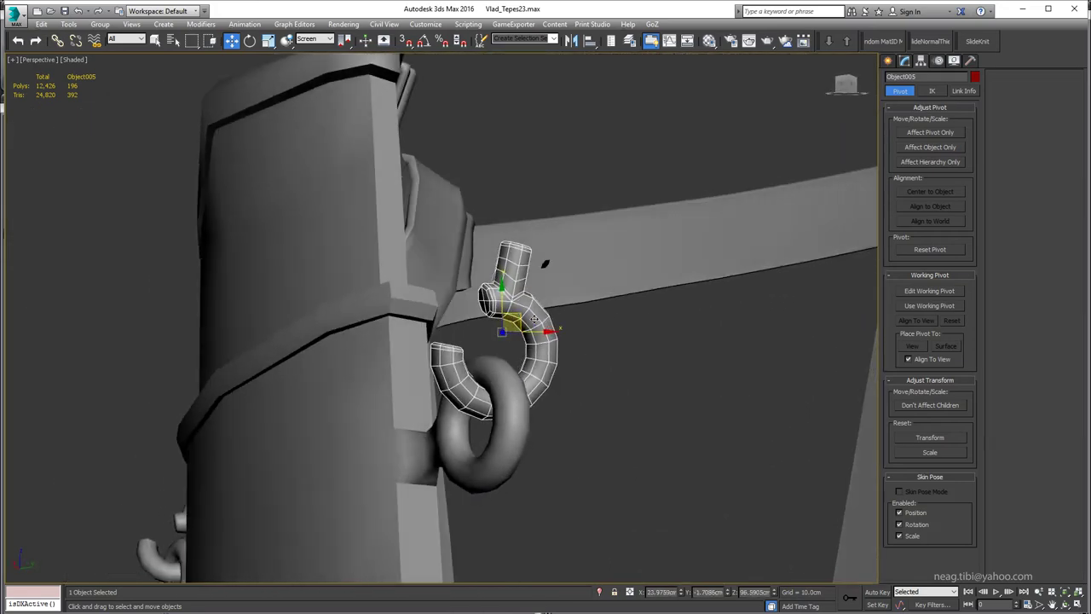
pyautogui.scroll(-5, 513, 326)
pyautogui.scroll(-4, 512, 327)
pyautogui.scroll(-1, 516, 389)
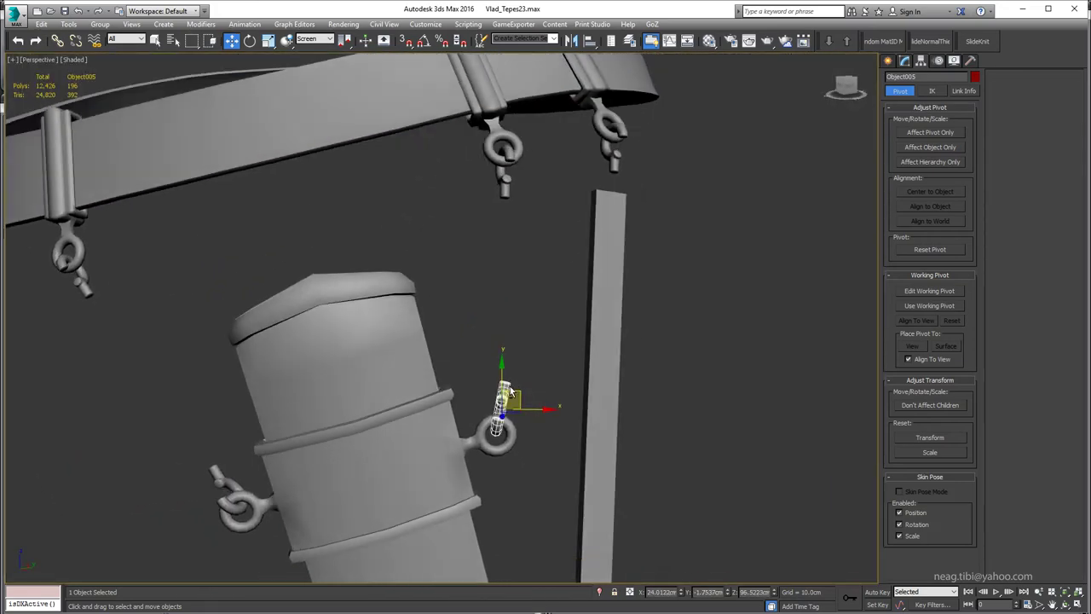
pyautogui.moveTo(501, 371)
pyautogui.keyDown('alt'); pyautogui.mouseDown(button='middle')
pyautogui.moveTo(517, 388)
pyautogui.moveTo(499, 389)
pyautogui.moveTo(511, 401)
pyautogui.moveTo(540, 404)
pyautogui.moveTo(520, 414)
pyautogui.moveTo(524, 271)
pyautogui.mouseUp(button='middle'); pyautogui.keyUp('alt')
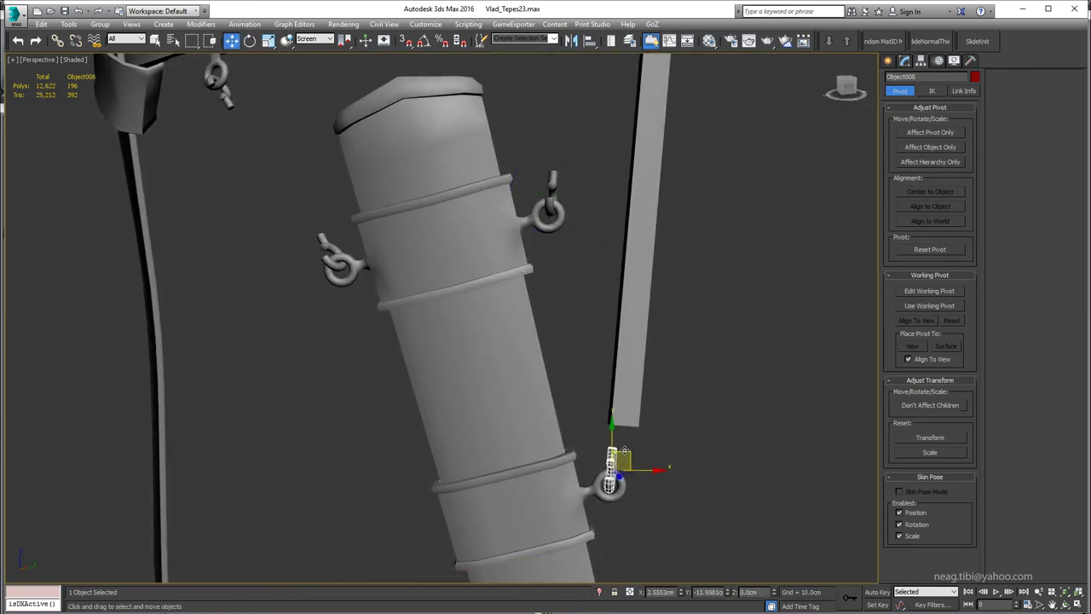
# Copy the hook to the lower scabbard ring as Object006 and turn it to hang.
pyautogui.keyDown('shift'); pyautogui.click(625, 450); pyautogui.keyUp('shift')
pyautogui.press('Escape')
pyautogui.moveTo(625, 450)
pyautogui.keyDown('alt'); pyautogui.mouseDown(button='middle')
pyautogui.moveTo(726, 478)
pyautogui.moveTo(583, 426)
pyautogui.moveTo(596, 409)
pyautogui.mouseUp(button='middle'); pyautogui.keyUp('alt')
pyautogui.keyDown('alt'); pyautogui.moveTo(664, 443); pyautogui.dragTo(691, 453, button='middle'); pyautogui.keyUp('alt')
pyautogui.press('e')
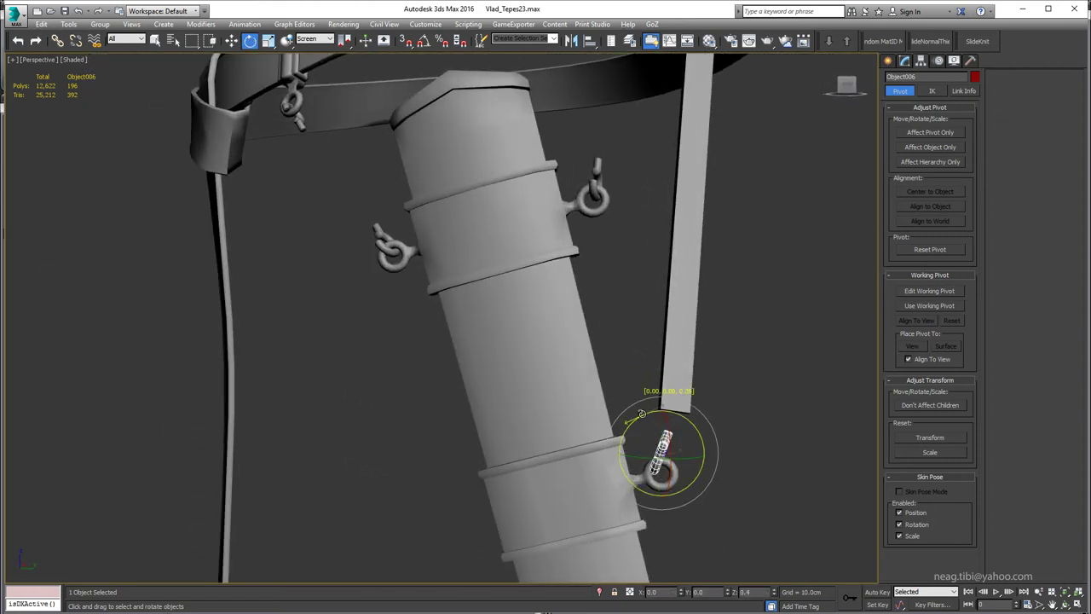
pyautogui.moveTo(685, 439)
pyautogui.keyDown('alt'); pyautogui.mouseDown(button='middle')
pyautogui.moveTo(584, 468)
pyautogui.moveTo(682, 409)
pyautogui.moveTo(747, 436)
pyautogui.moveTo(683, 405)
pyautogui.moveTo(648, 416)
pyautogui.moveTo(733, 424)
pyautogui.mouseUp(button='middle'); pyautogui.keyUp('alt')
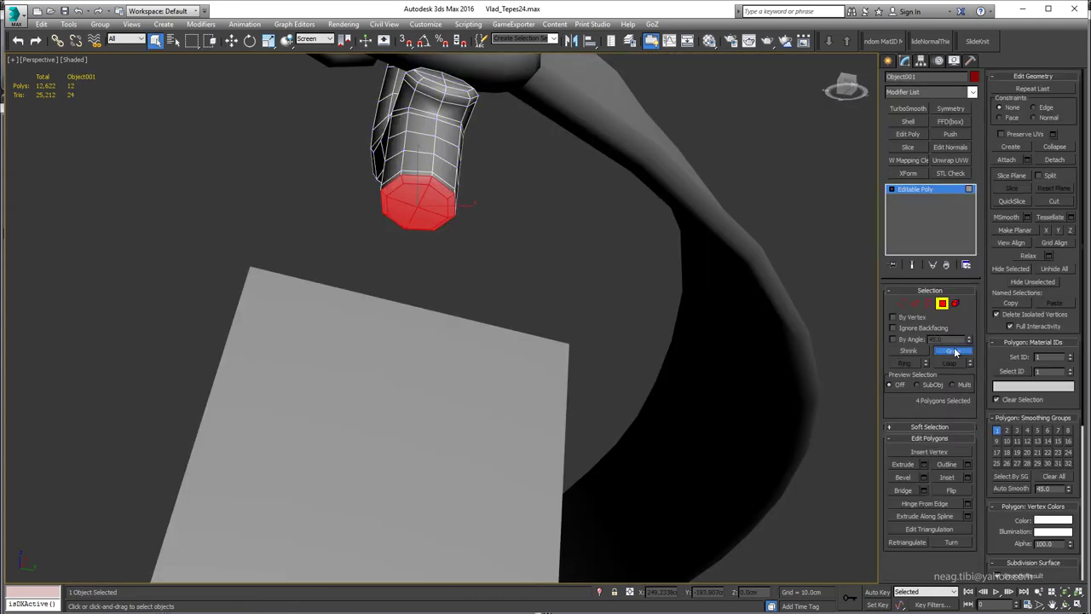
# Select the open border at the tube's end.
pyautogui.press('3')
pyautogui.click(400, 182)
pyautogui.moveTo(400, 182)
pyautogui.keyDown('alt'); pyautogui.mouseDown(button='middle')
pyautogui.moveTo(396, 219)
pyautogui.moveTo(406, 230)
pyautogui.mouseUp(button='middle'); pyautogui.keyUp('alt')
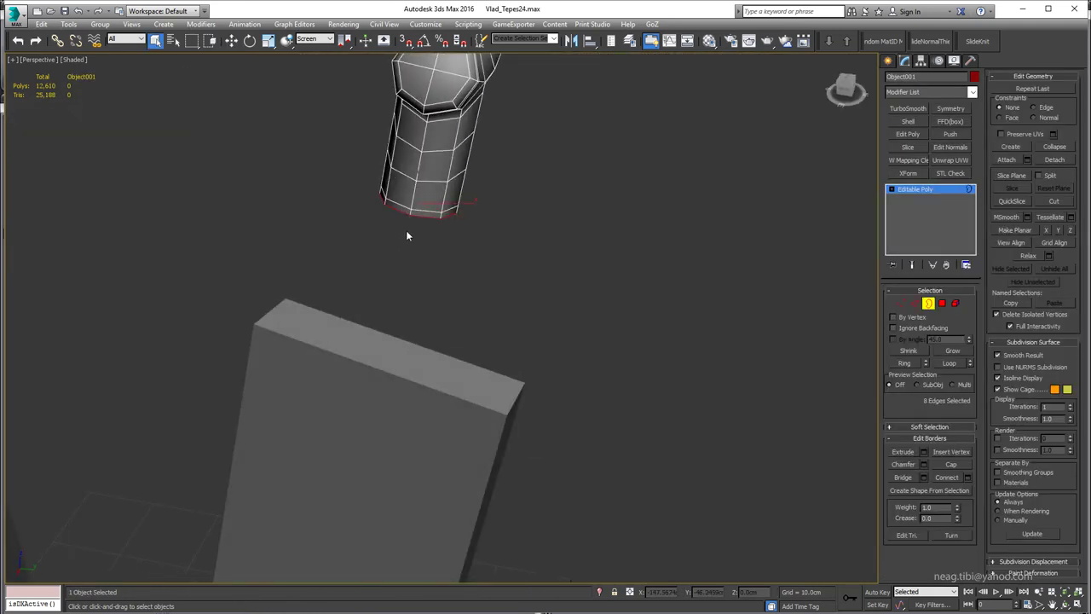
pyautogui.moveTo(381, 177)
pyautogui.keyDown('alt'); pyautogui.mouseDown(button='middle')
pyautogui.moveTo(267, 229)
pyautogui.moveTo(387, 236)
pyautogui.mouseUp(button='middle'); pyautogui.keyUp('alt')
pyautogui.keyDown('alt'); pyautogui.moveTo(399, 124); pyautogui.dragTo(381, 217, button='middle'); pyautogui.keyUp('alt')
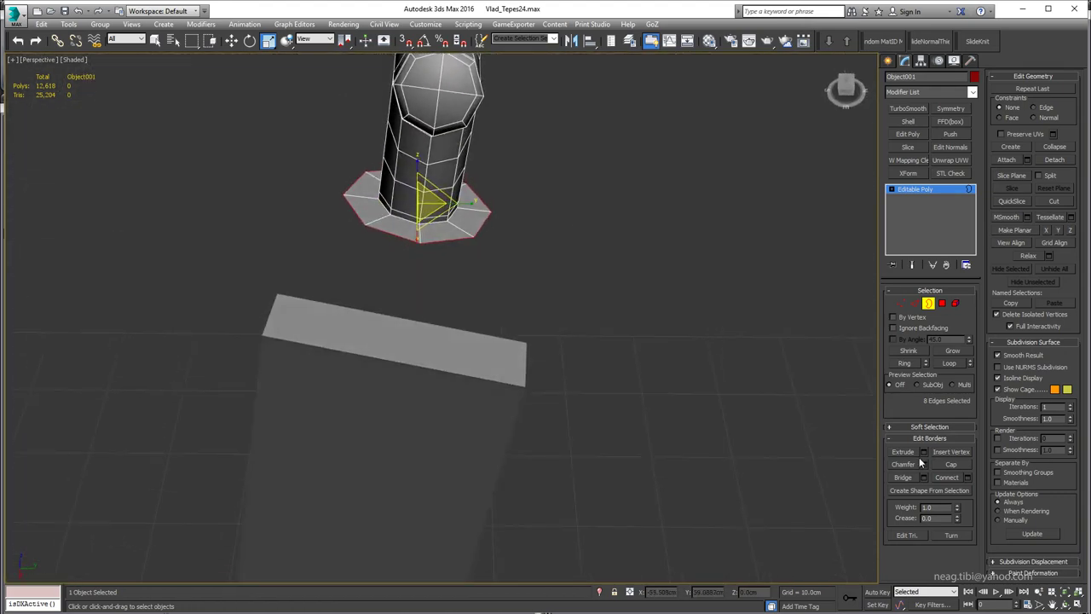
pyautogui.keyDown('alt'); pyautogui.moveTo(774, 382); pyautogui.dragTo(701, 373, button='middle'); pyautogui.keyUp('alt')
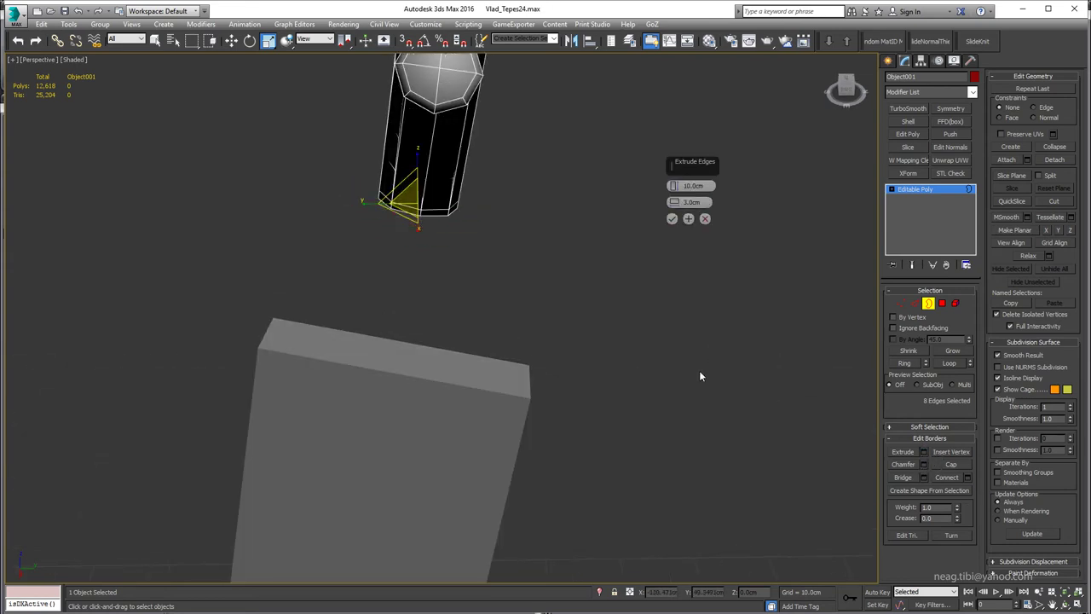
pyautogui.keyDown('alt'); pyautogui.moveTo(480, 262); pyautogui.dragTo(469, 222, button='middle'); pyautogui.keyUp('alt')
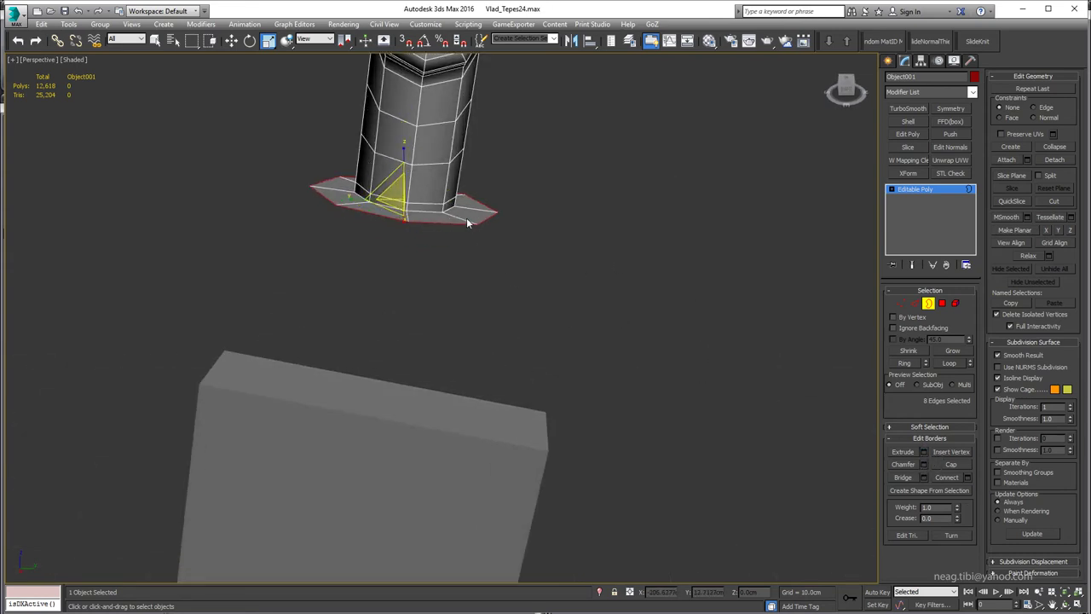
# Add edge loops with Connect and Shift-move the border down into a wide collar.
pyautogui.press('2')
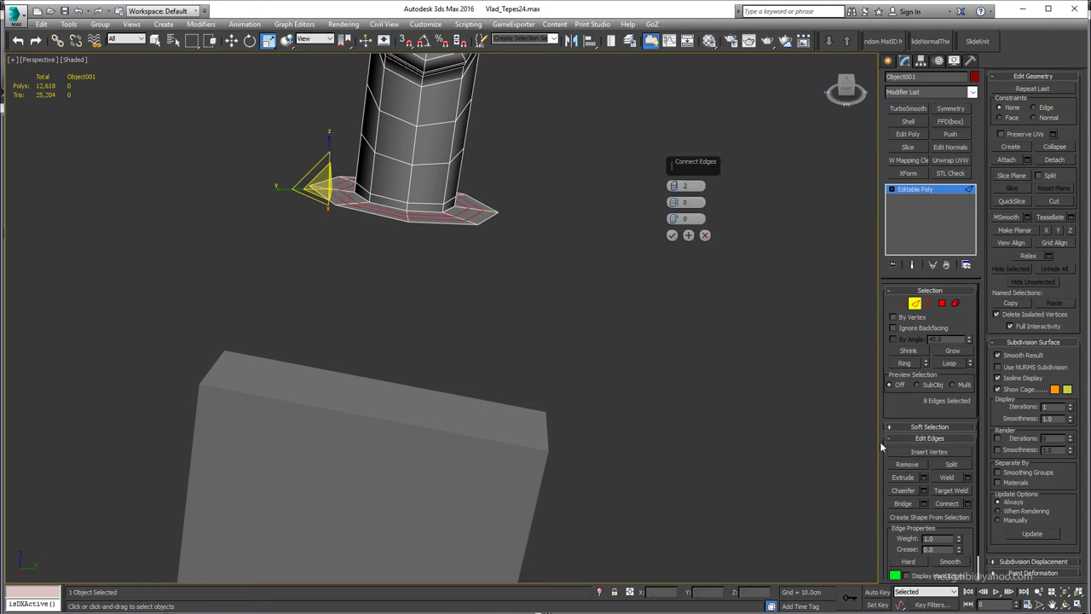
pyautogui.click(671, 236)
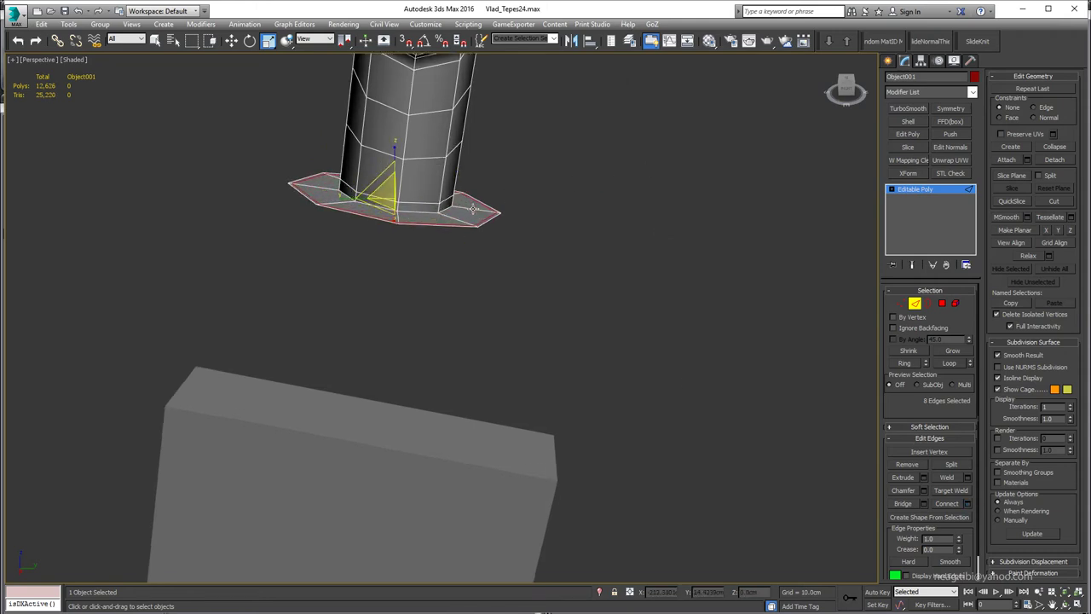
pyautogui.press('3')
pyautogui.press('w')
pyautogui.keyDown('alt'); pyautogui.moveTo(401, 256); pyautogui.dragTo(414, 151, button='middle'); pyautogui.keyUp('alt')
pyautogui.keyDown('shift'); pyautogui.moveTo(403, 160); pyautogui.dragTo(386, 221); pyautogui.keyUp('shift')
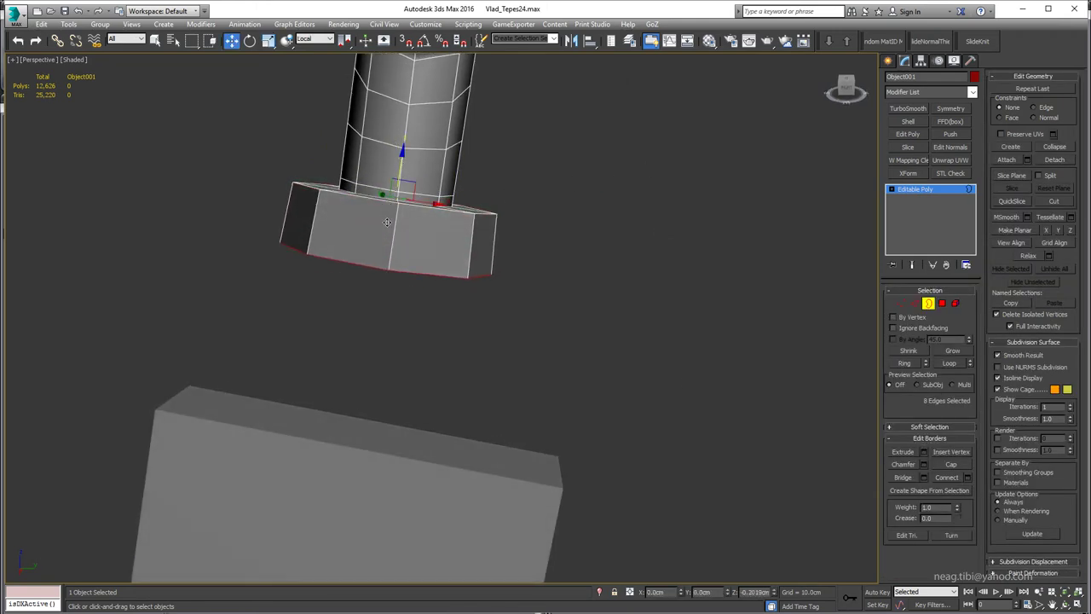
pyautogui.moveTo(384, 260)
pyautogui.keyDown('alt'); pyautogui.mouseDown(button='middle')
pyautogui.moveTo(193, 159)
pyautogui.moveTo(213, 180)
pyautogui.mouseUp(button='middle'); pyautogui.keyUp('alt')
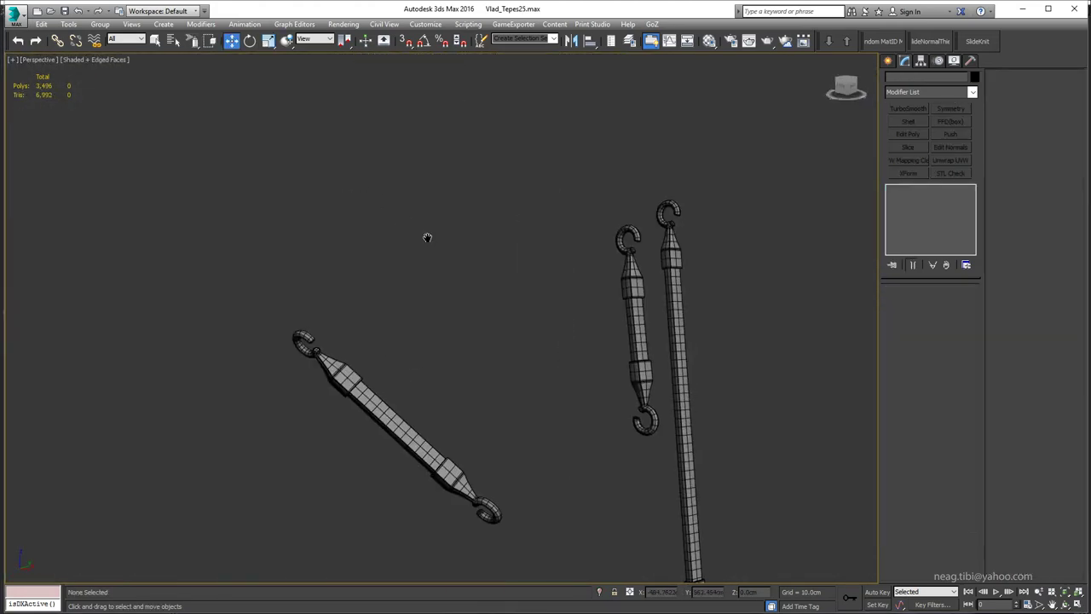
pyautogui.moveTo(426, 238)
pyautogui.keyDown('alt'); pyautogui.mouseDown(button='middle')
pyautogui.moveTo(365, 213)
pyautogui.moveTo(518, 158)
pyautogui.mouseUp(button='middle'); pyautogui.keyUp('alt')
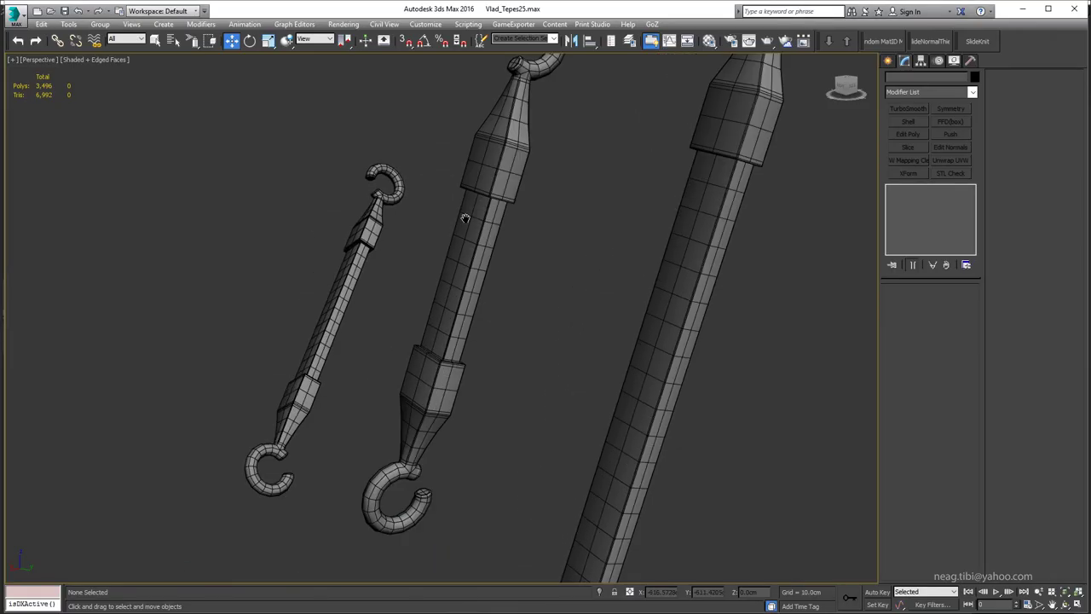
pyautogui.moveTo(464, 218)
pyautogui.keyDown('alt'); pyautogui.mouseDown(button='middle')
pyautogui.moveTo(463, 506)
pyautogui.moveTo(450, 474)
pyautogui.mouseUp(button='middle'); pyautogui.keyUp('alt')
pyautogui.moveTo(503, 298)
pyautogui.keyDown('alt'); pyautogui.mouseDown(button='middle')
pyautogui.moveTo(357, 301)
pyautogui.moveTo(525, 302)
pyautogui.moveTo(503, 251)
pyautogui.mouseUp(button='middle'); pyautogui.keyUp('alt')
# Lasso-isolate the yellow turnbuckle and group its middle section with Ctrl+W.
pyautogui.press('F4')
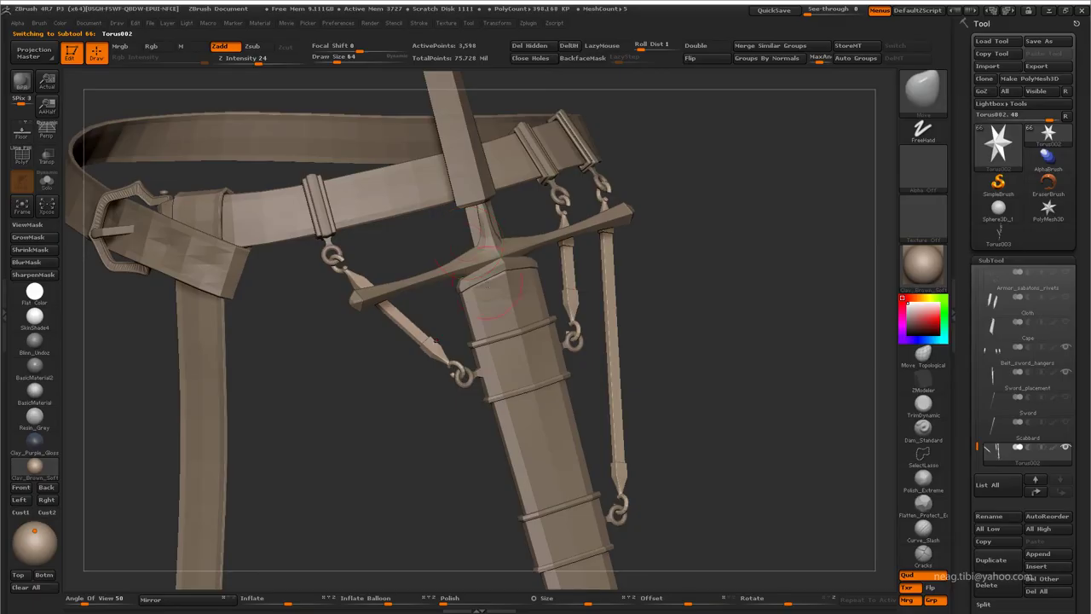
pyautogui.hotkey('shift', 'f')
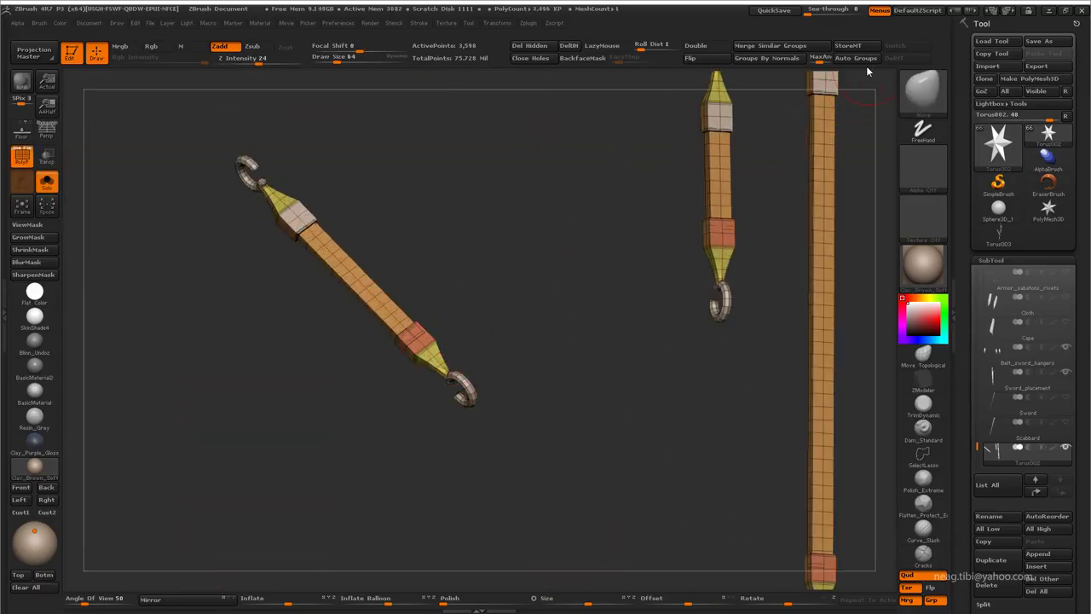
pyautogui.click(776, 46)
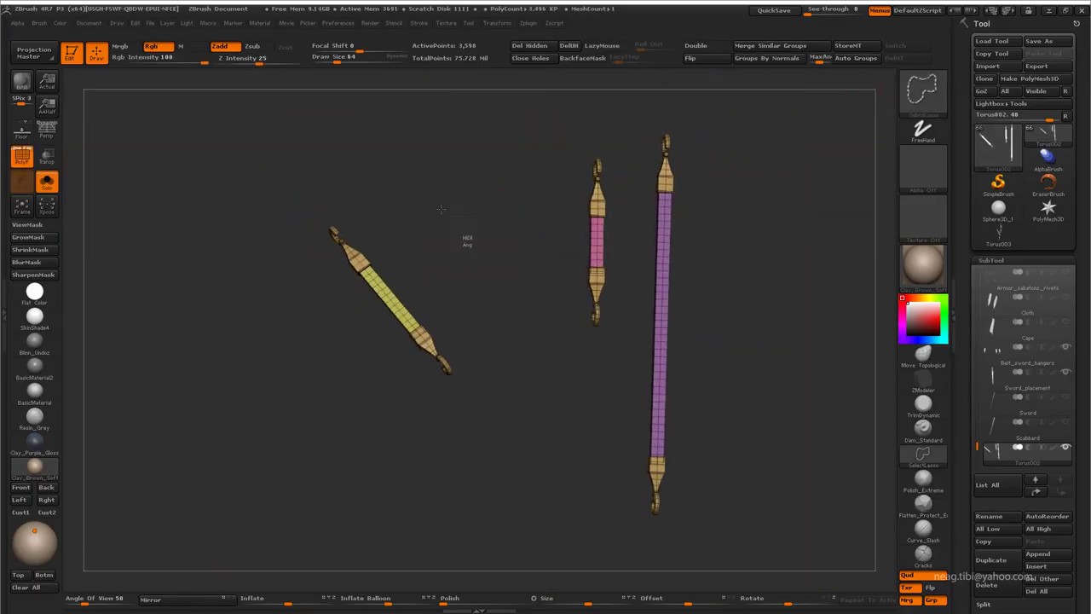
pyautogui.keyDown('ctrl'); pyautogui.keyDown('shift'); pyautogui.moveTo(465, 239); pyautogui.dragTo(490, 405); pyautogui.keyUp('shift'); pyautogui.keyUp('ctrl')
pyautogui.click(856, 58)
pyautogui.keyDown('ctrl'); pyautogui.keyDown('shift'); pyautogui.click(482, 161); pyautogui.keyUp('shift'); pyautogui.keyUp('ctrl')
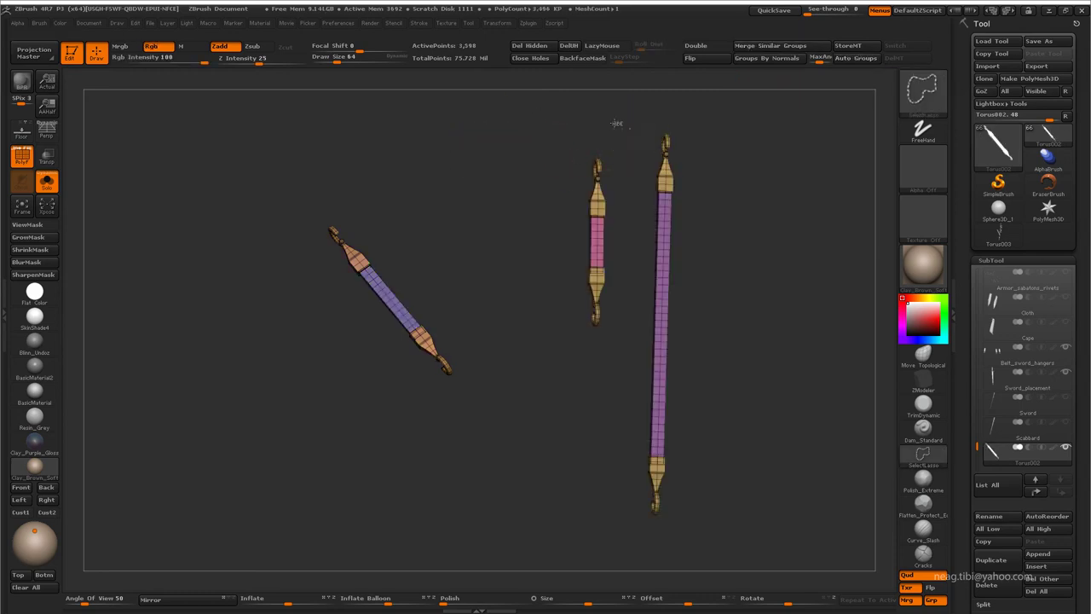
# Regroup the short pink and long turnbuckles the same way, then hide the polyframe.
pyautogui.keyDown('ctrl'); pyautogui.keyDown('shift'); pyautogui.moveTo(597, 123); pyautogui.dragTo(629, 354); pyautogui.keyUp('shift'); pyautogui.keyUp('ctrl')
pyautogui.click(767, 58)
pyautogui.keyDown('ctrl'); pyautogui.keyDown('shift'); pyautogui.click(763, 179); pyautogui.keyUp('shift'); pyautogui.keyUp('ctrl')
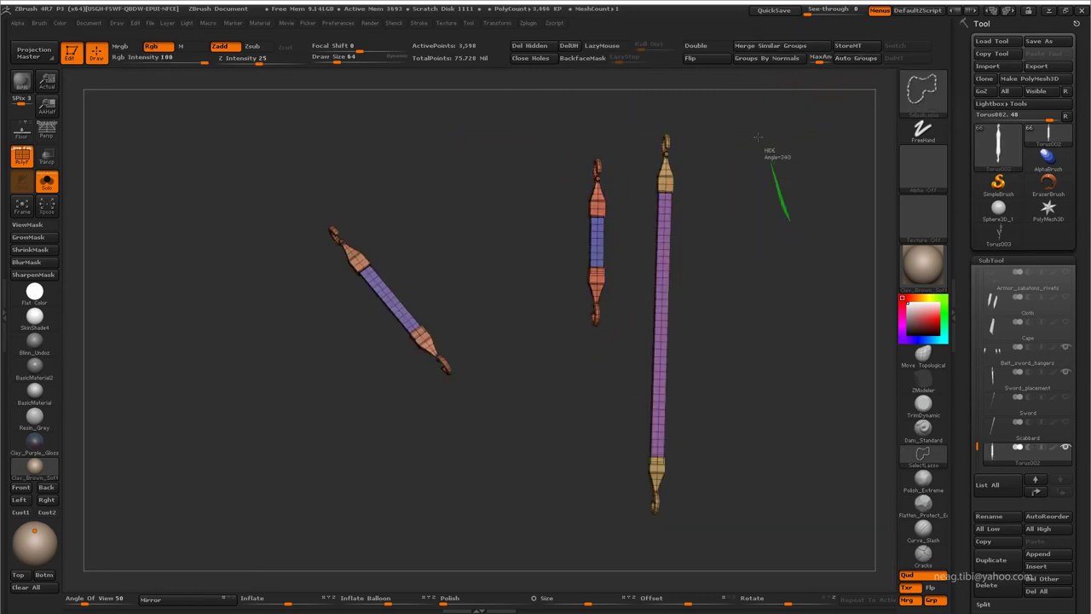
pyautogui.keyDown('ctrl'); pyautogui.keyDown('shift'); pyautogui.moveTo(789, 221); pyautogui.dragTo(621, 365); pyautogui.keyUp('shift'); pyautogui.keyUp('ctrl')
pyautogui.click(856, 58)
pyautogui.keyDown('ctrl'); pyautogui.keyDown('shift'); pyautogui.click(712, 288); pyautogui.keyUp('shift'); pyautogui.keyUp('ctrl')
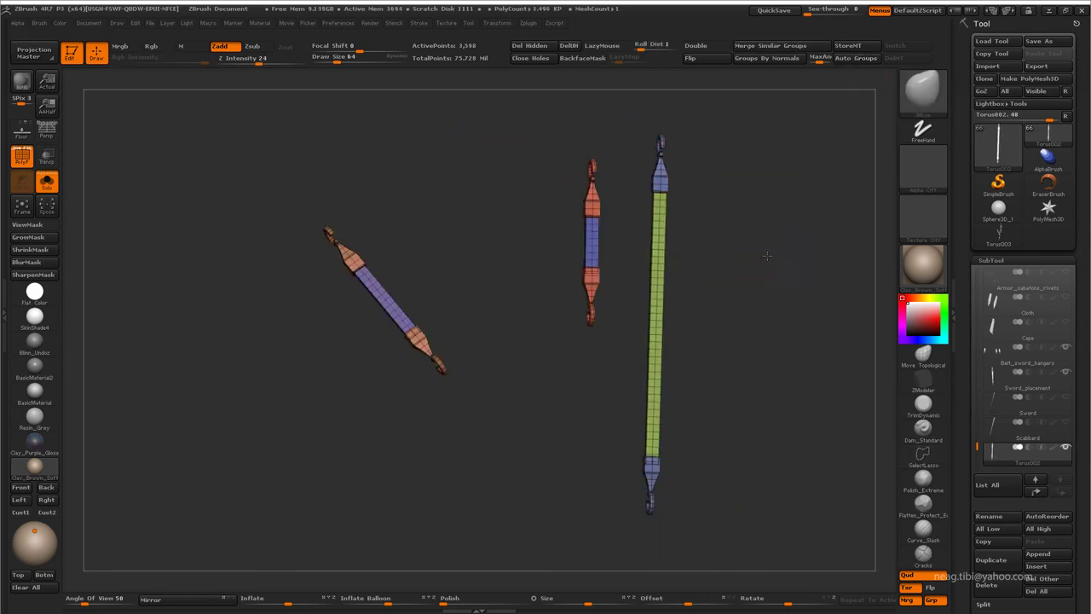
pyautogui.hotkey('shift', 'f')
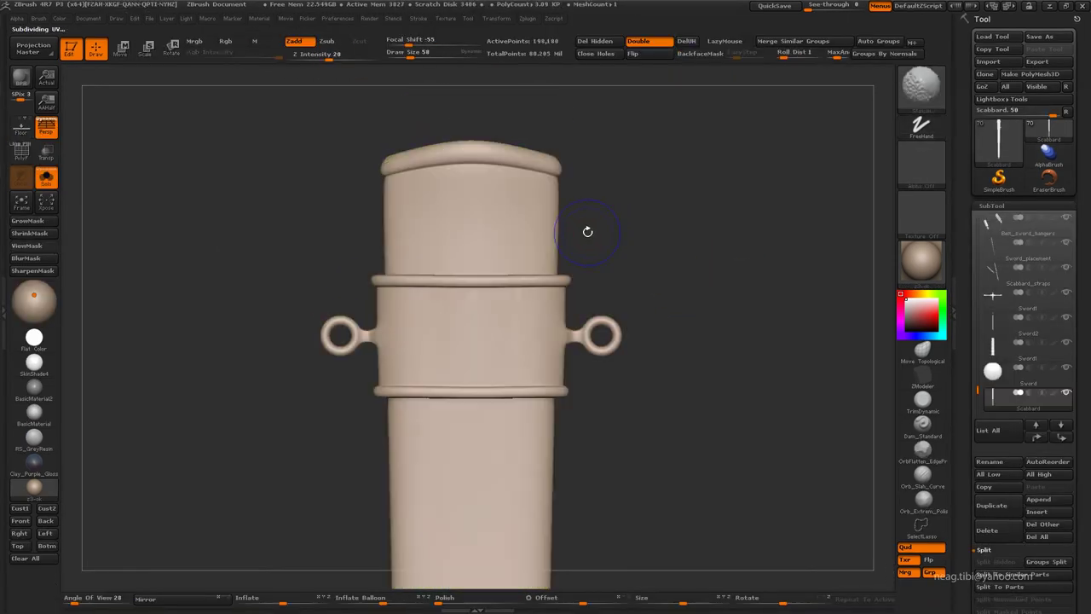
# Mask everything except the top cap, Inflate the cap into a bulging rim, and hide the mask.
pyautogui.keyDown('ctrl'); pyautogui.keyDown('shift'); pyautogui.moveTo(568, 231); pyautogui.dragTo(579, 233); pyautogui.keyUp('shift'); pyautogui.keyUp('ctrl')
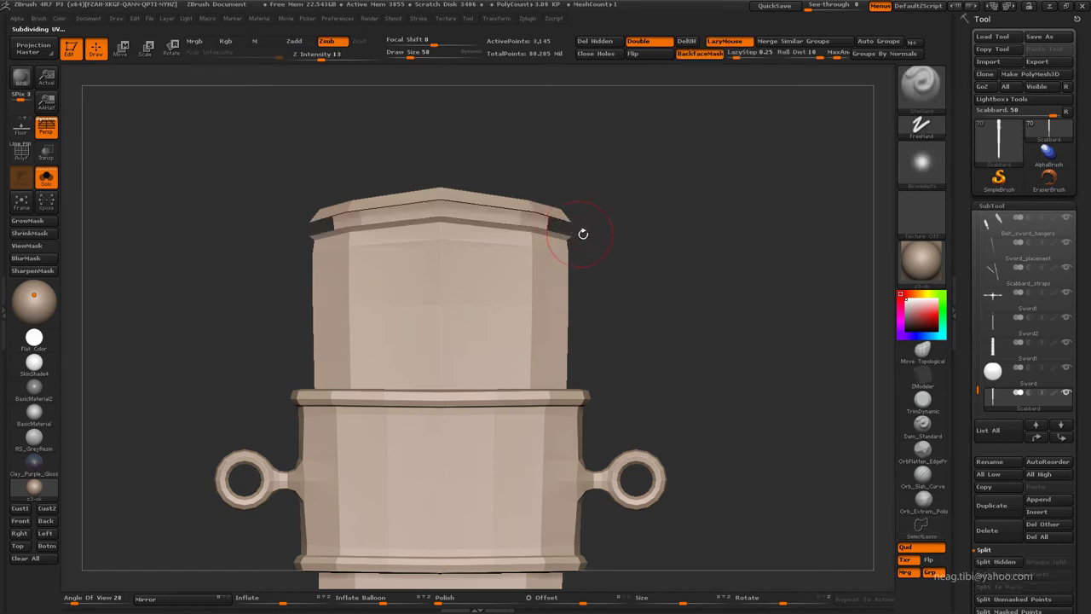
pyautogui.keyDown('ctrl'); pyautogui.keyDown('shift'); pyautogui.click(626, 244); pyautogui.keyUp('shift'); pyautogui.keyUp('ctrl')
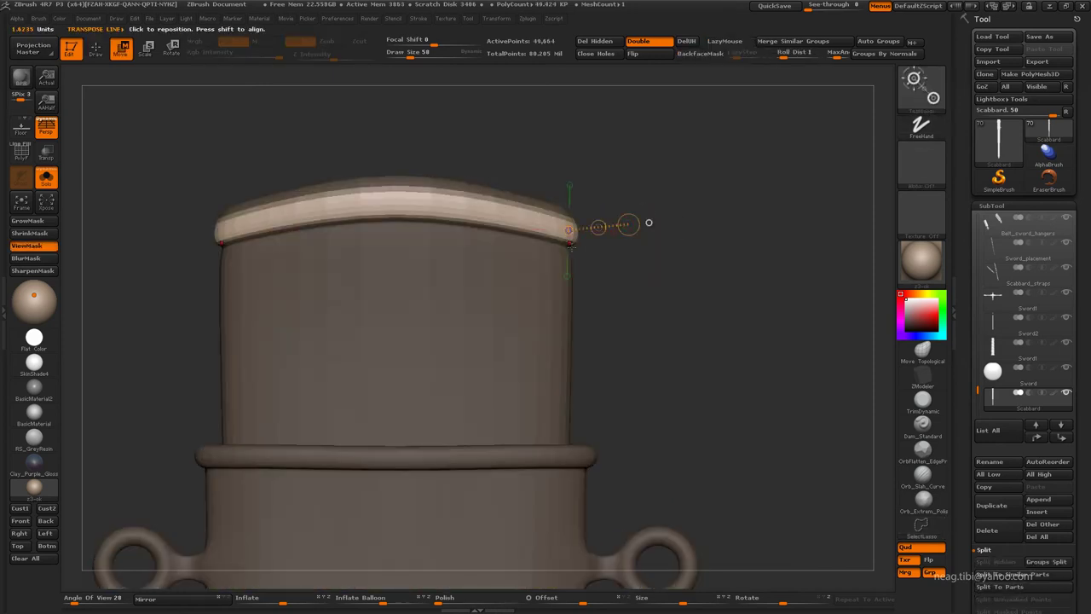
pyautogui.click(41, 234)
pyautogui.keyDown('alt'); pyautogui.moveTo(142, 316); pyautogui.dragTo(172, 328); pyautogui.keyUp('alt')
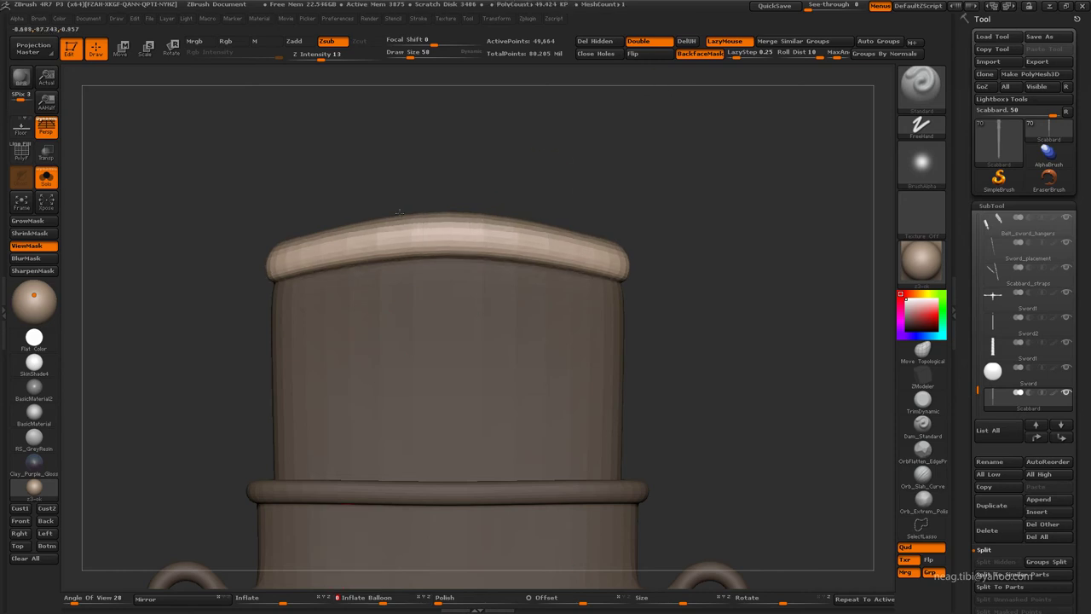
pyautogui.moveTo(645, 171); pyautogui.dragTo(669, 183)
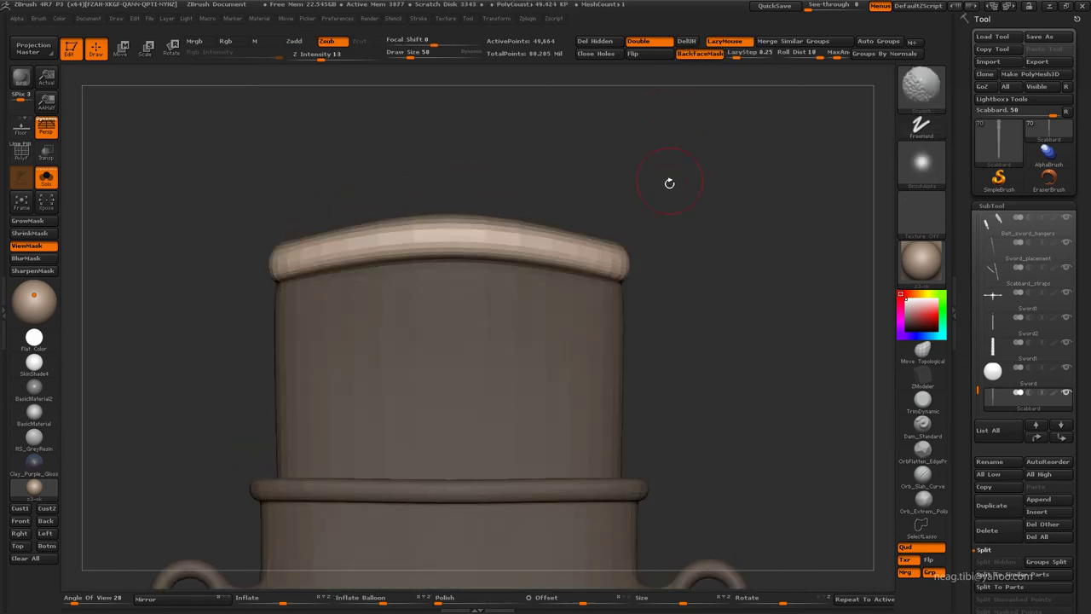
pyautogui.moveTo(276, 596); pyautogui.dragTo(294, 596)
pyautogui.moveTo(584, 370)
pyautogui.mouseDown()
pyautogui.moveTo(728, 228)
pyautogui.moveTo(684, 270)
pyautogui.moveTo(738, 236)
pyautogui.moveTo(699, 255)
pyautogui.moveTo(688, 299)
pyautogui.moveTo(668, 197)
pyautogui.moveTo(640, 295)
pyautogui.moveTo(653, 316)
pyautogui.moveTo(631, 230)
pyautogui.moveTo(639, 282)
pyautogui.moveTo(652, 259)
pyautogui.moveTo(535, 261)
pyautogui.moveTo(540, 329)
pyautogui.moveTo(638, 278)
pyautogui.moveTo(537, 376)
pyautogui.mouseUp()
pyautogui.hotkey('ctrl', 'h')
pyautogui.hotkey('shift', 'f')
pyautogui.hotkey('shift', 'f')
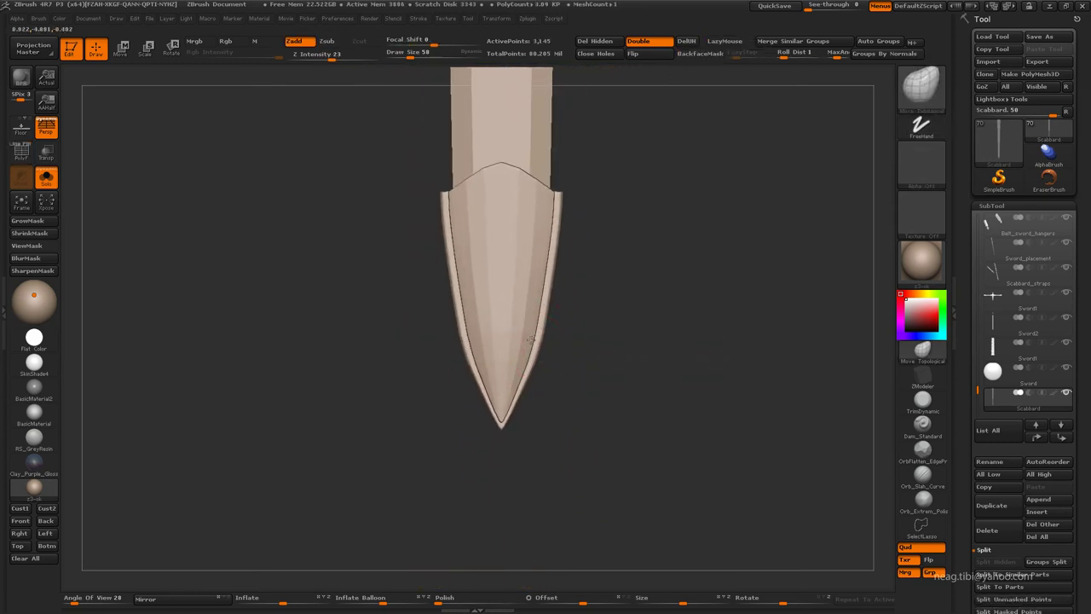
# Set Draw Size to 93 and drag the tip piece's edges outward with Move Topological.
pyautogui.click(497, 18)
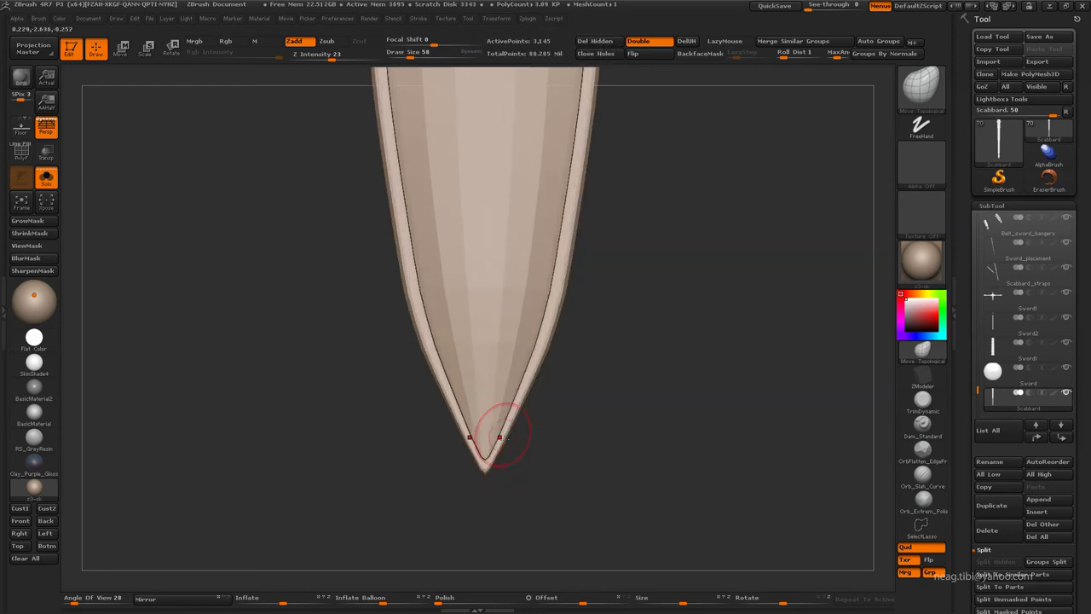
pyautogui.moveTo(510, 420)
pyautogui.mouseDown()
pyautogui.moveTo(511, 451)
pyautogui.moveTo(500, 434)
pyautogui.mouseUp()
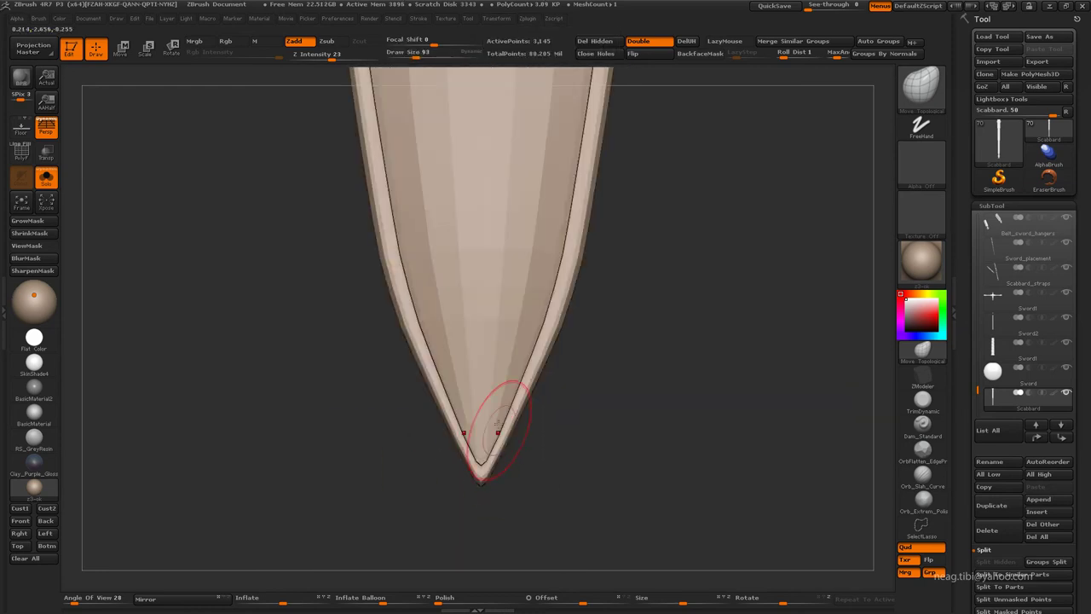
pyautogui.press('b')
pyautogui.press('c')
pyautogui.press('b')
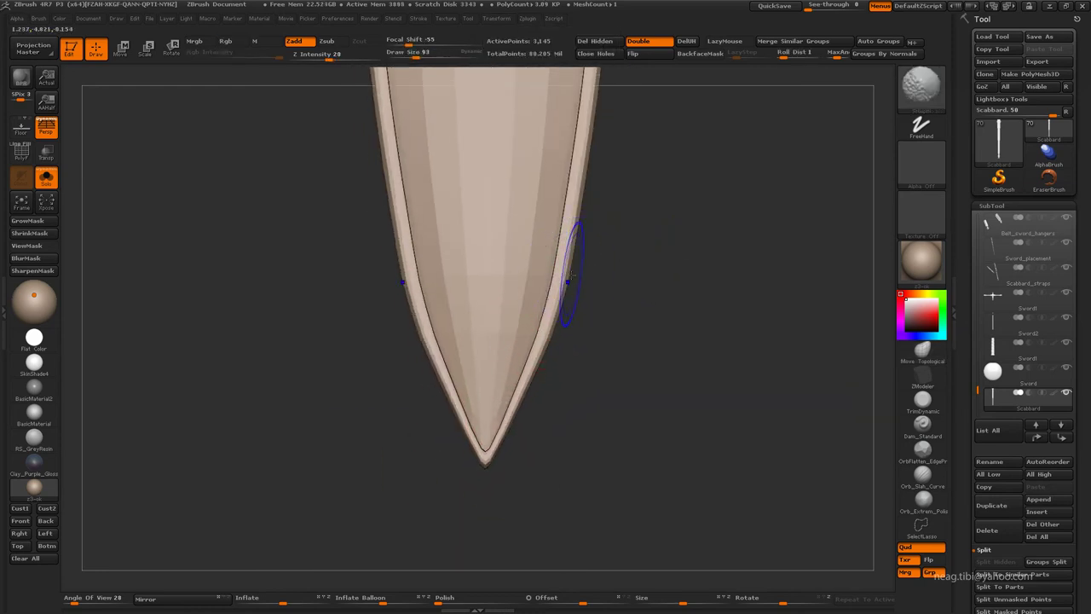
pyautogui.moveTo(545, 304)
pyautogui.mouseDown(button='right')
pyautogui.moveTo(540, 341)
pyautogui.moveTo(565, 318)
pyautogui.mouseUp(button='right')
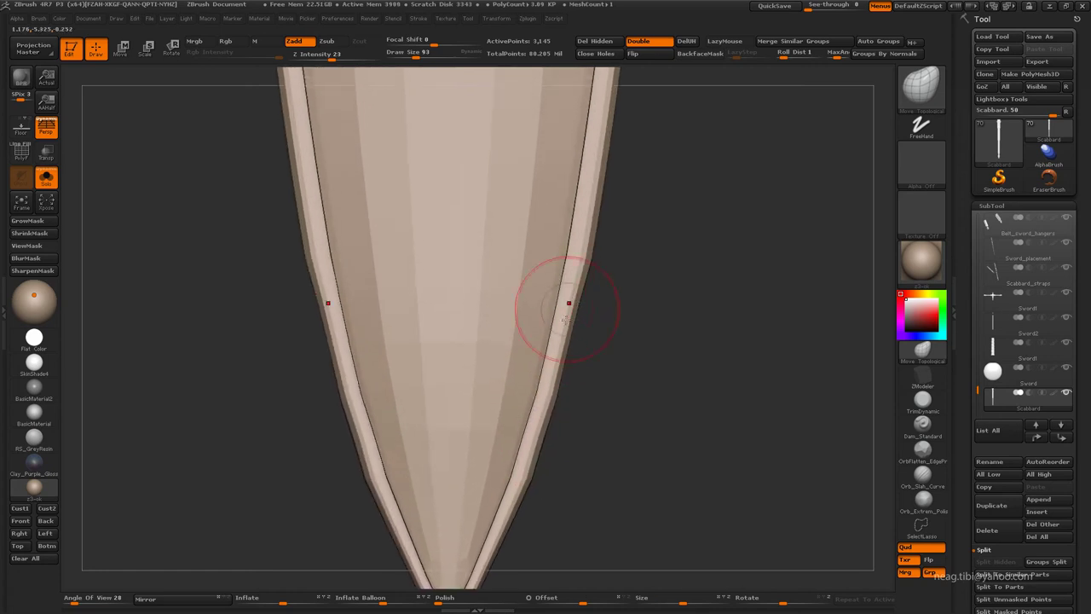
pyautogui.moveTo(519, 467); pyautogui.dragTo(573, 339, button='right')
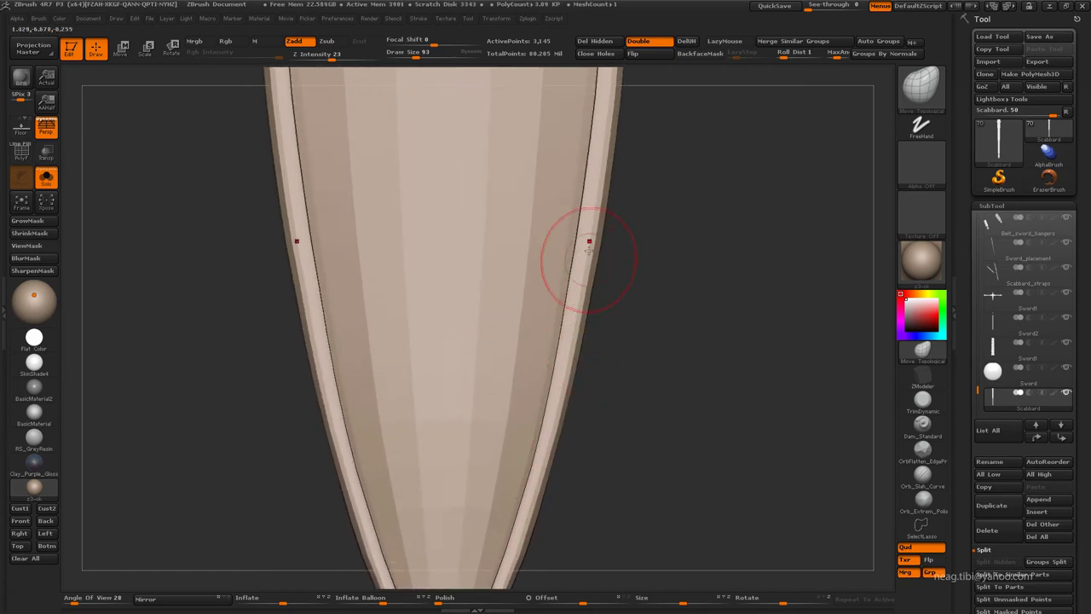
pyautogui.moveTo(588, 256)
pyautogui.mouseDown(button='right')
pyautogui.moveTo(540, 273)
pyautogui.moveTo(565, 244)
pyautogui.moveTo(512, 503)
pyautogui.mouseUp(button='right')
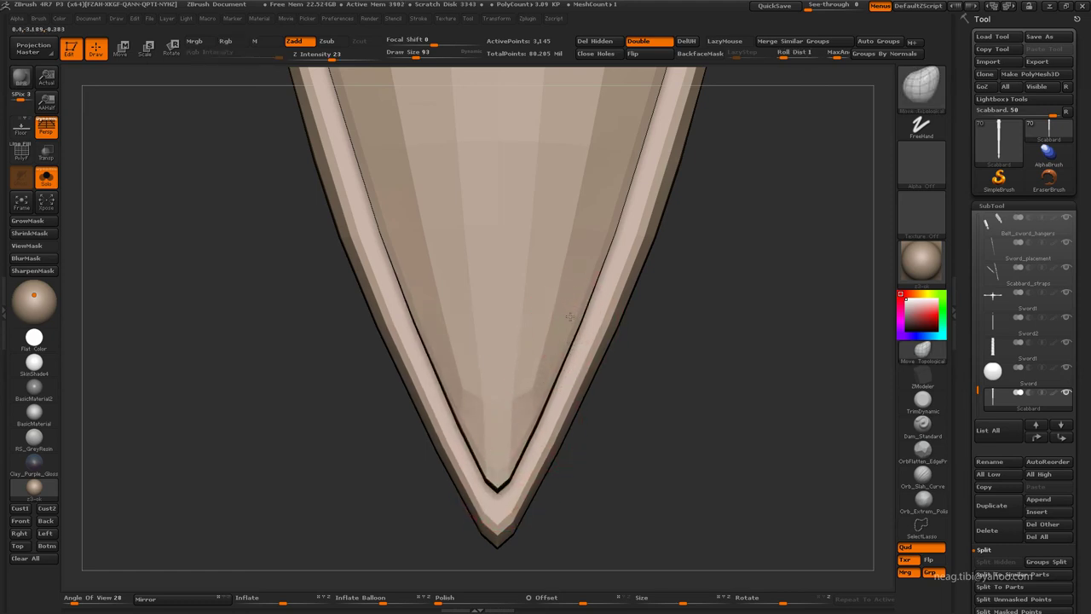
pyautogui.moveTo(602, 192); pyautogui.dragTo(597, 264, button='right')
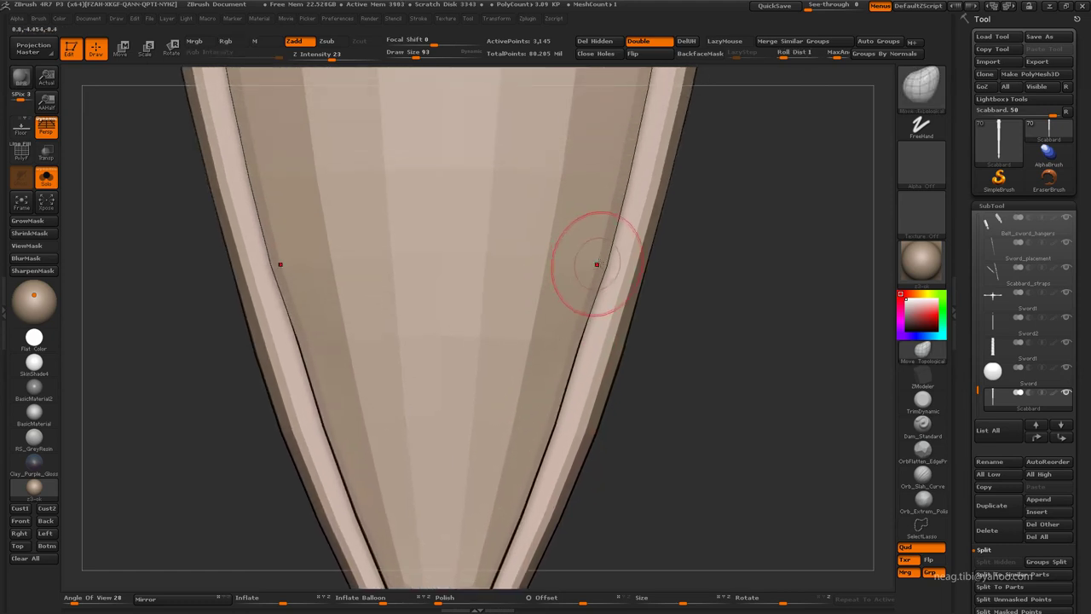
pyautogui.moveTo(588, 224)
pyautogui.mouseDown(button='right')
pyautogui.moveTo(560, 341)
pyautogui.moveTo(577, 281)
pyautogui.moveTo(510, 218)
pyautogui.moveTo(545, 165)
pyautogui.moveTo(493, 301)
pyautogui.moveTo(426, 360)
pyautogui.moveTo(451, 409)
pyautogui.moveTo(494, 250)
pyautogui.moveTo(455, 287)
pyautogui.moveTo(453, 226)
pyautogui.moveTo(386, 315)
pyautogui.mouseUp(button='right')
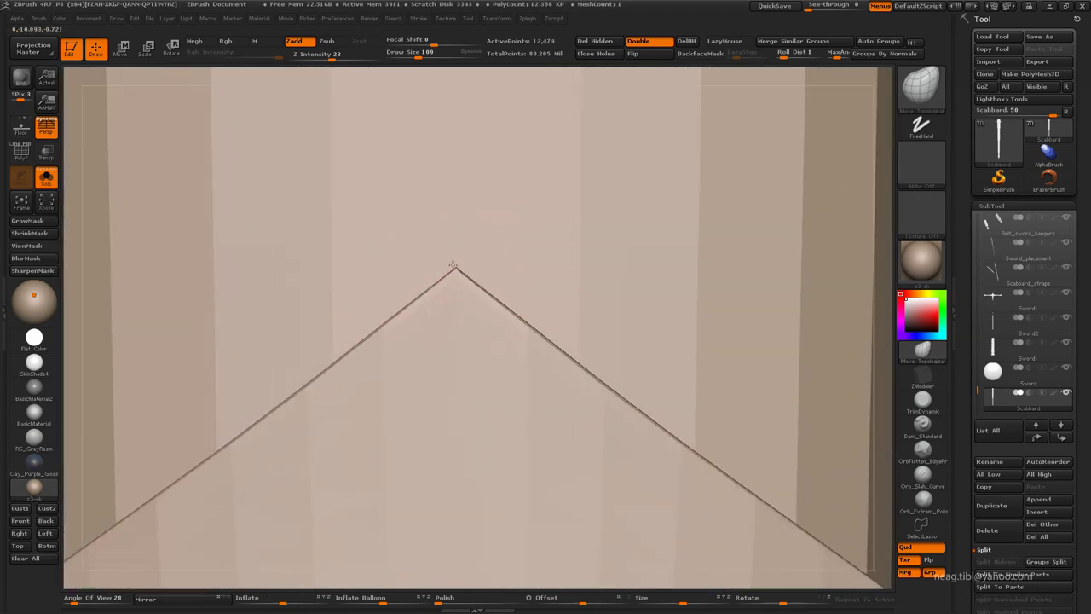
# Subdivide the scabbard twice with Ctrl+D and inspect the tip.
pyautogui.moveTo(453, 265); pyautogui.dragTo(484, 411, button='right')
pyautogui.hotkey('ctrl', 'd')
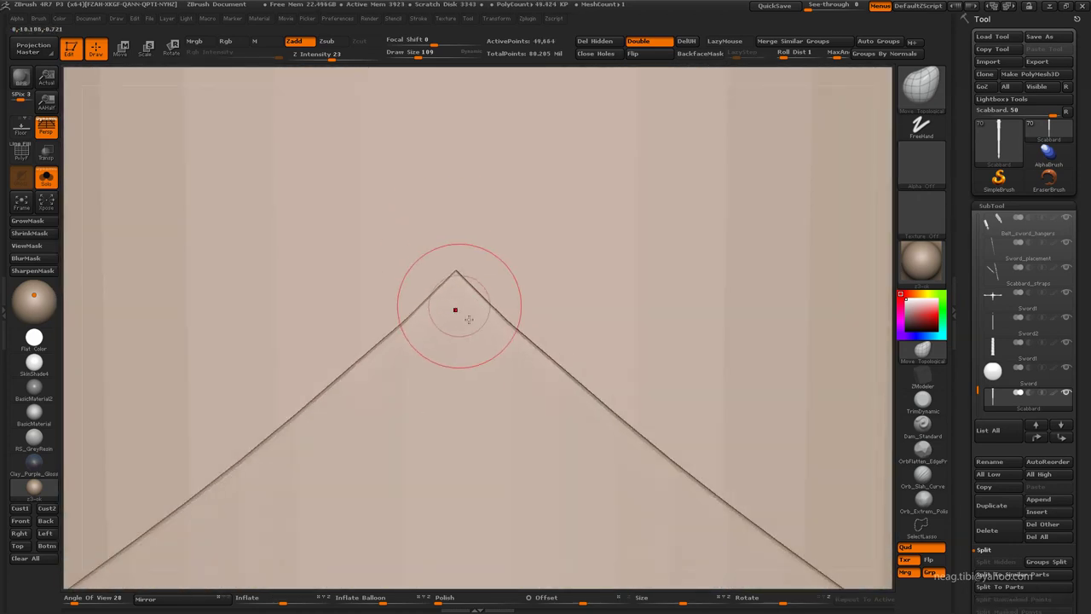
pyautogui.moveTo(459, 317); pyautogui.dragTo(454, 249, button='right')
pyautogui.press('f')
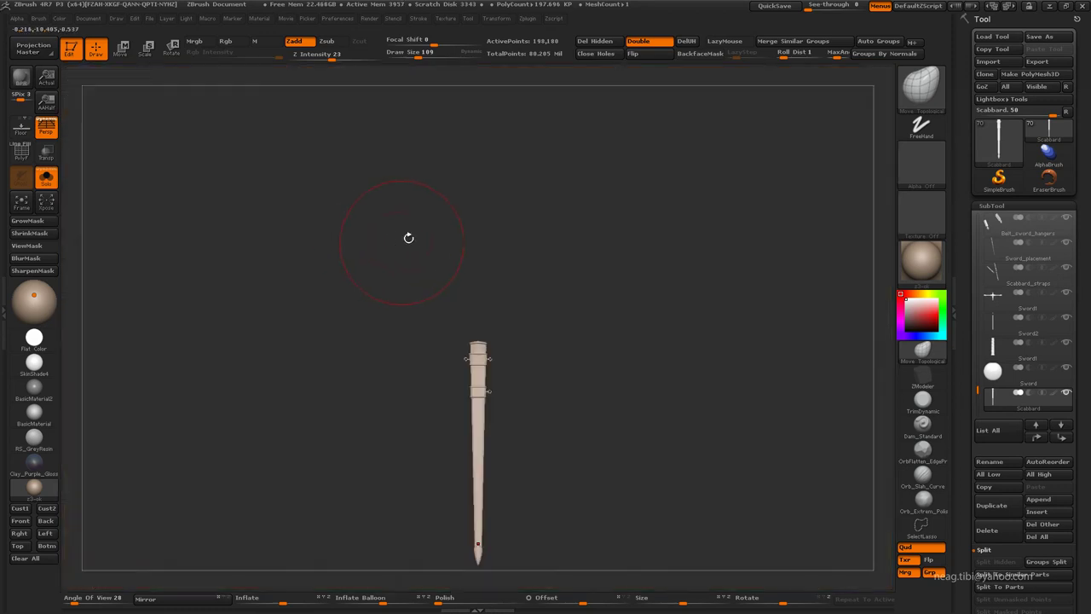
pyautogui.moveTo(478, 363); pyautogui.dragTo(468, 424, button='right')
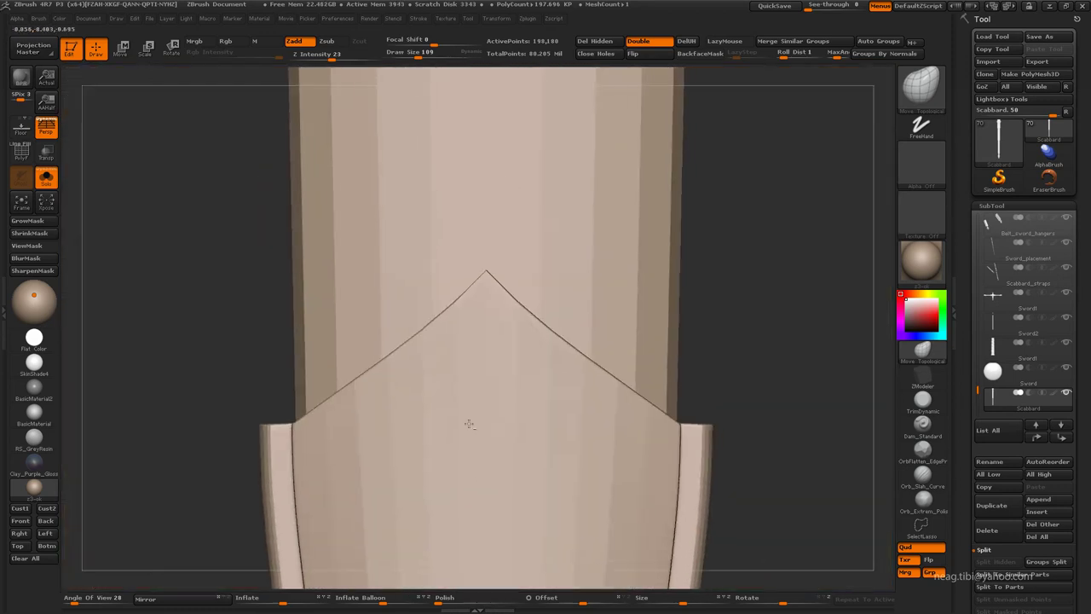
pyautogui.press('ctrl')
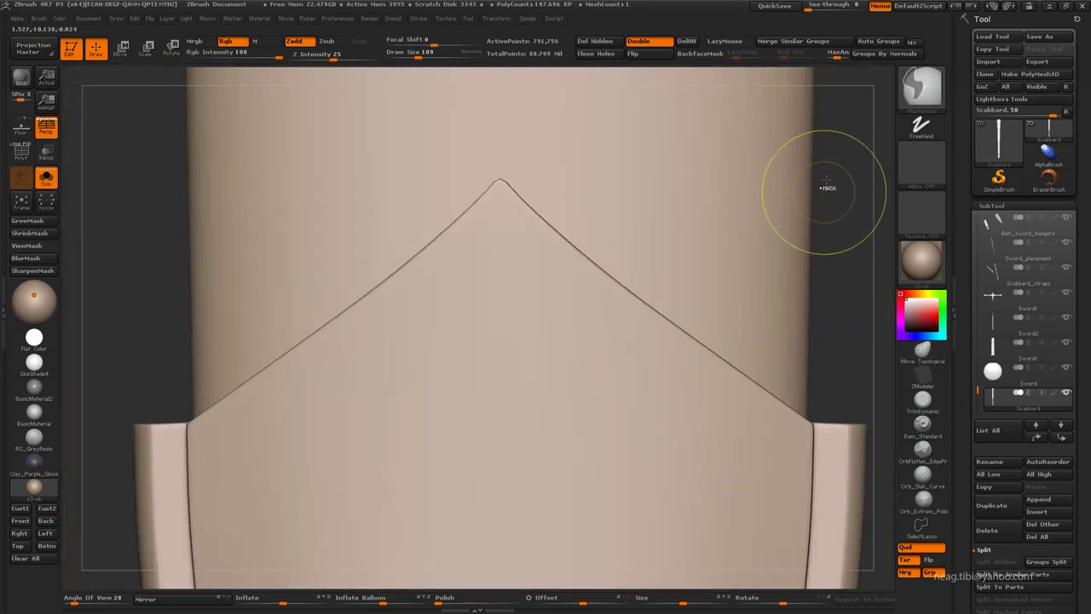
pyautogui.hotkey('ctrl', 'd')
pyautogui.moveTo(804, 207)
pyautogui.keyDown('alt'); pyautogui.mouseDown(button='right')
pyautogui.moveTo(621, 384)
pyautogui.moveTo(669, 332)
pyautogui.mouseUp(button='right'); pyautogui.keyUp('alt')
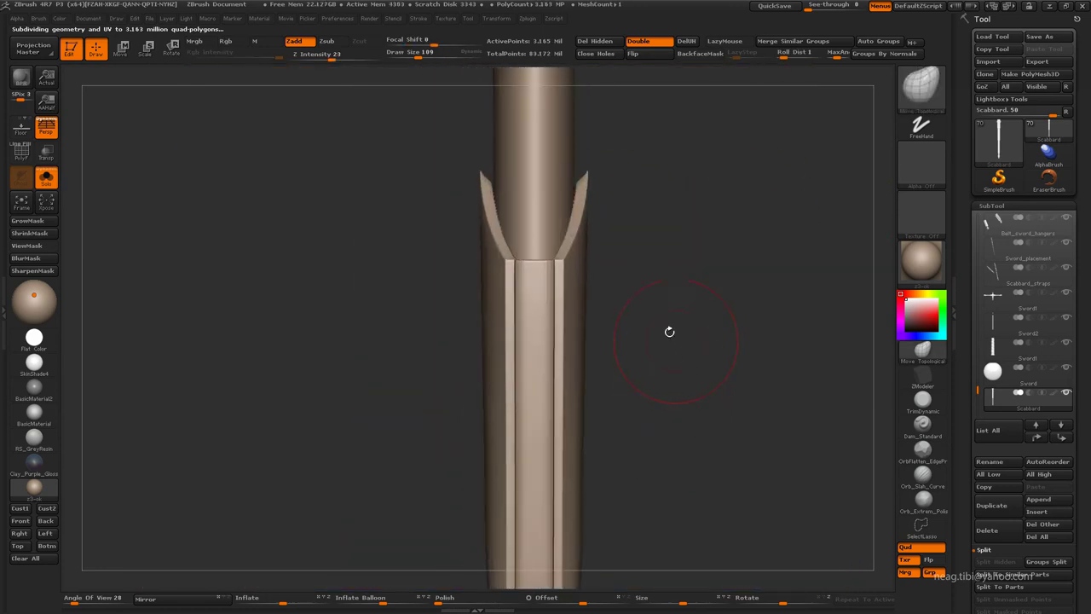
# Drop to the lowest level to inspect the V-shaped notch, then step back up twice.
pyautogui.hotkey('shift', 'd')
pyautogui.moveTo(584, 290)
pyautogui.mouseDown(button='right')
pyautogui.moveTo(652, 350)
pyautogui.moveTo(632, 295)
pyautogui.mouseUp(button='right')
pyautogui.hotkey('shift', 'd')
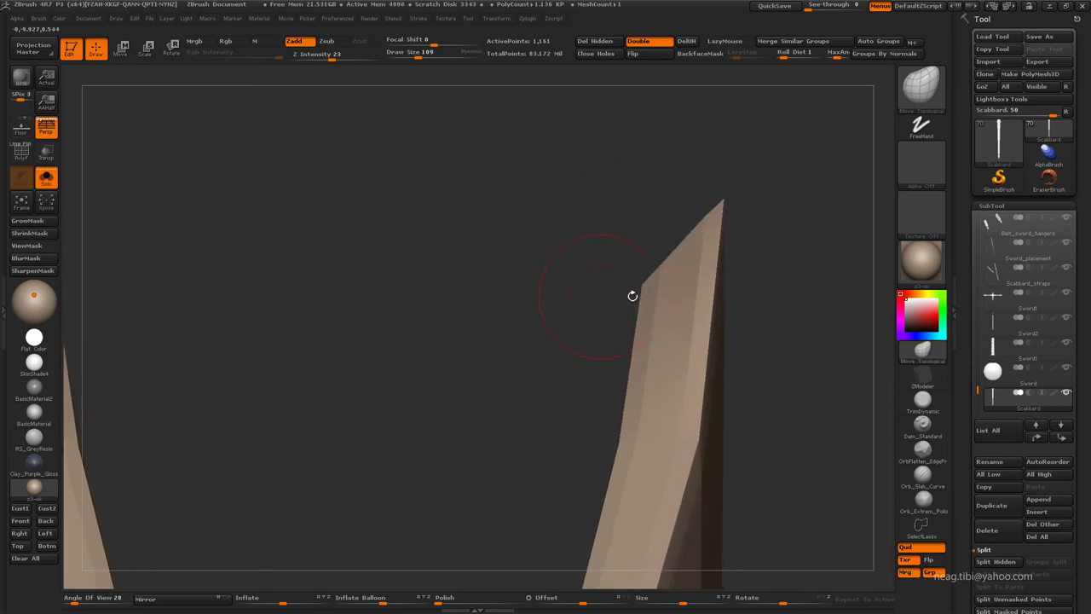
pyautogui.moveTo(638, 248); pyautogui.dragTo(617, 12, button='right')
pyautogui.moveTo(645, 218); pyautogui.dragTo(651, 13, button='right')
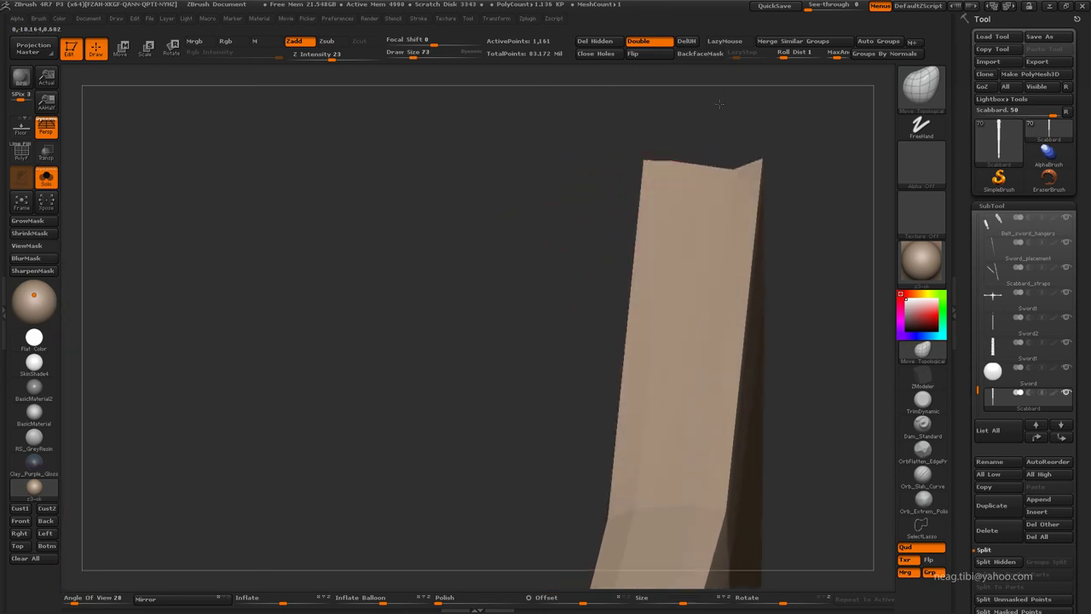
pyautogui.press('d')
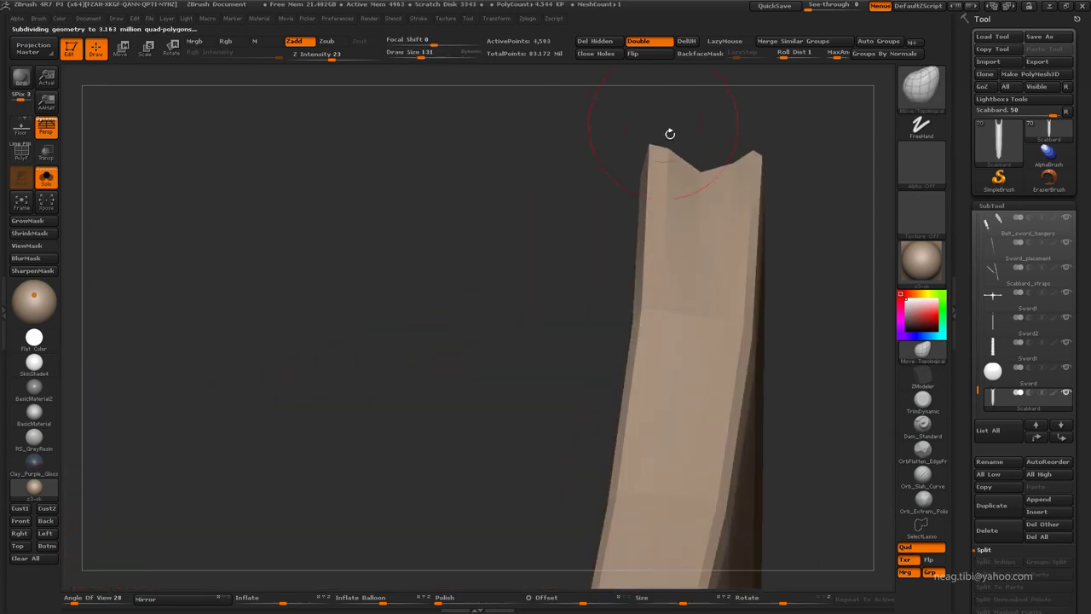
pyautogui.moveTo(669, 133); pyautogui.dragTo(731, 195, button='right')
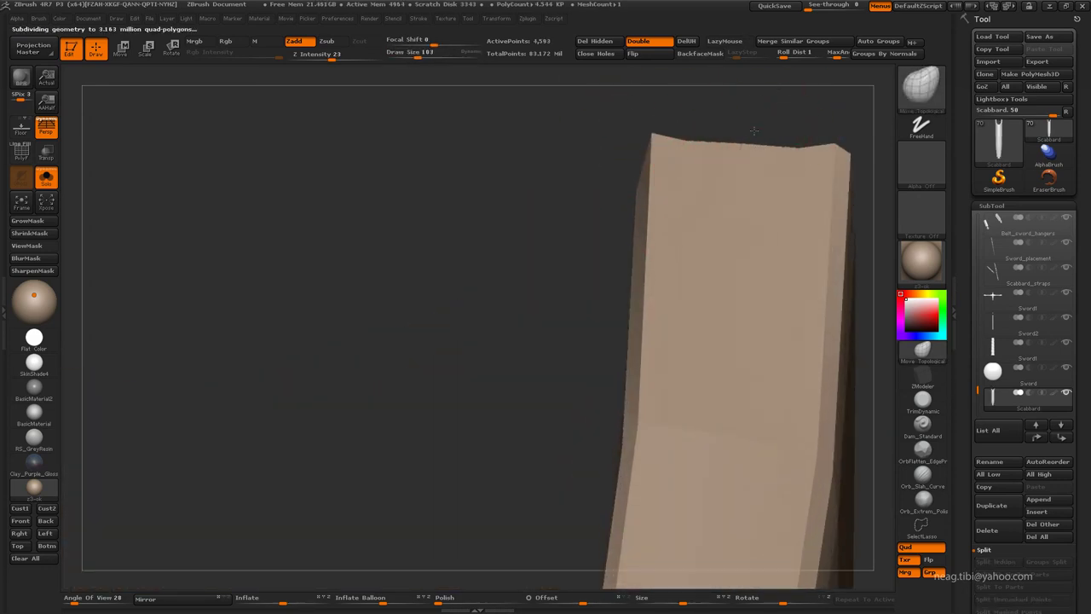
pyautogui.moveTo(769, 160); pyautogui.dragTo(681, 219, button='right')
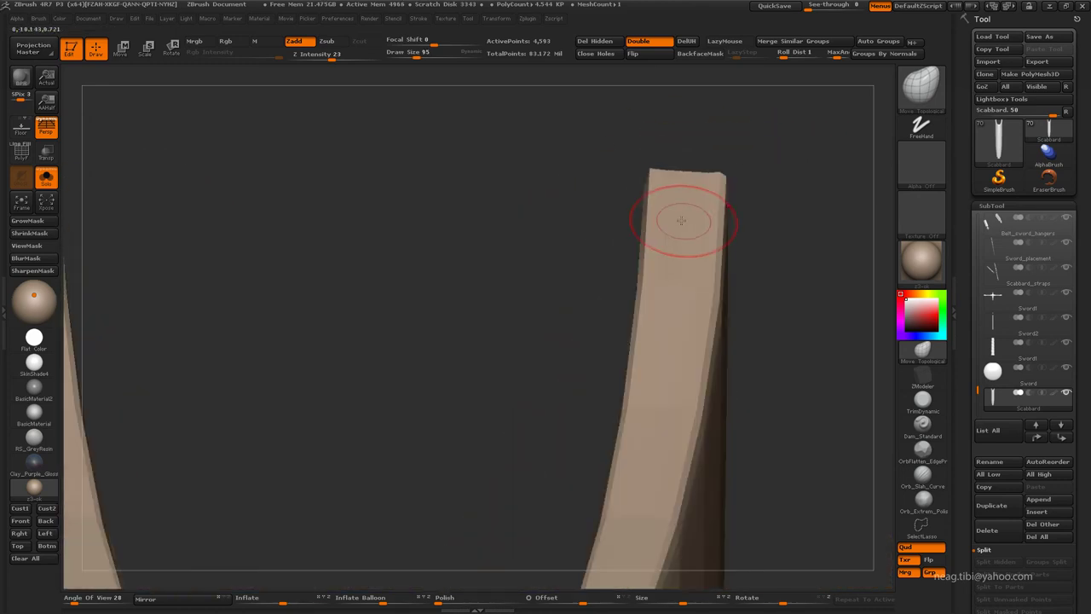
pyautogui.press('d')
pyautogui.moveTo(664, 179); pyautogui.dragTo(543, 274, button='right')
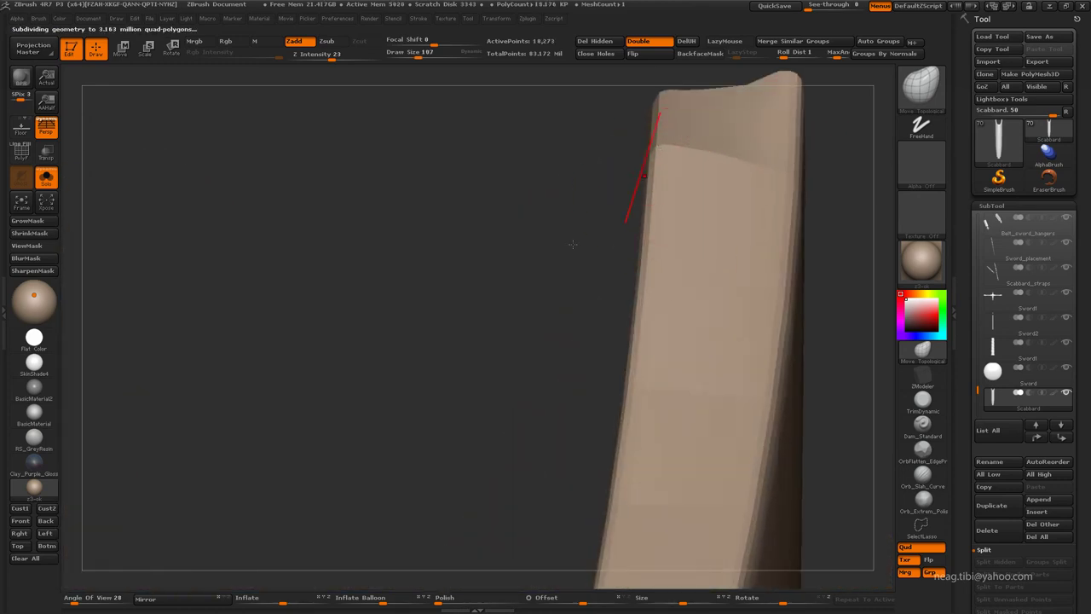
pyautogui.moveTo(550, 181)
pyautogui.mouseDown(button='right')
pyautogui.moveTo(552, 247)
pyautogui.moveTo(563, 247)
pyautogui.mouseUp(button='right')
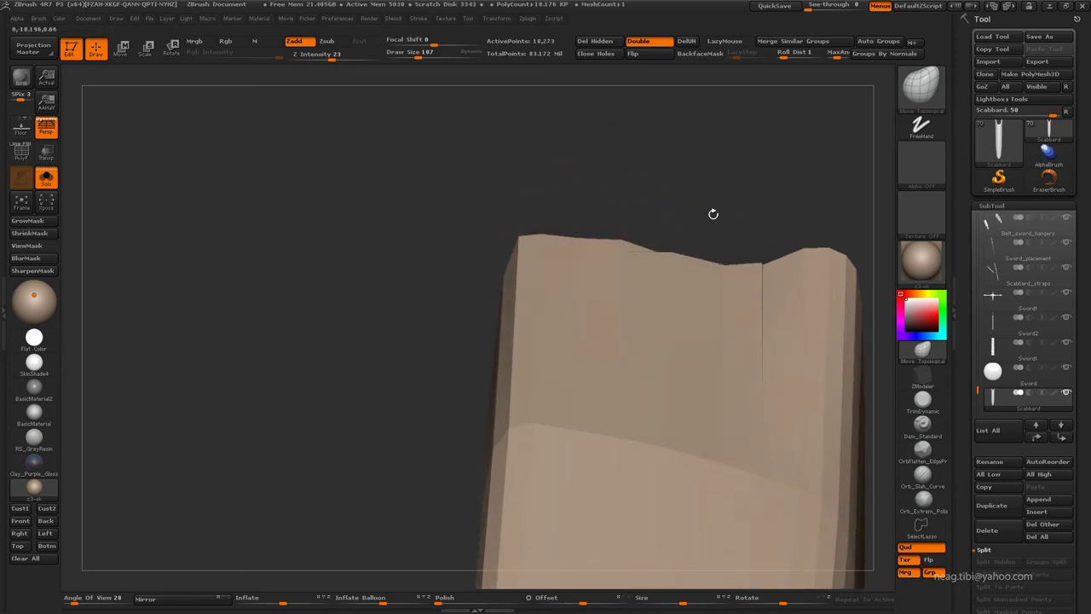
pyautogui.moveTo(712, 214); pyautogui.dragTo(622, 245, button='right')
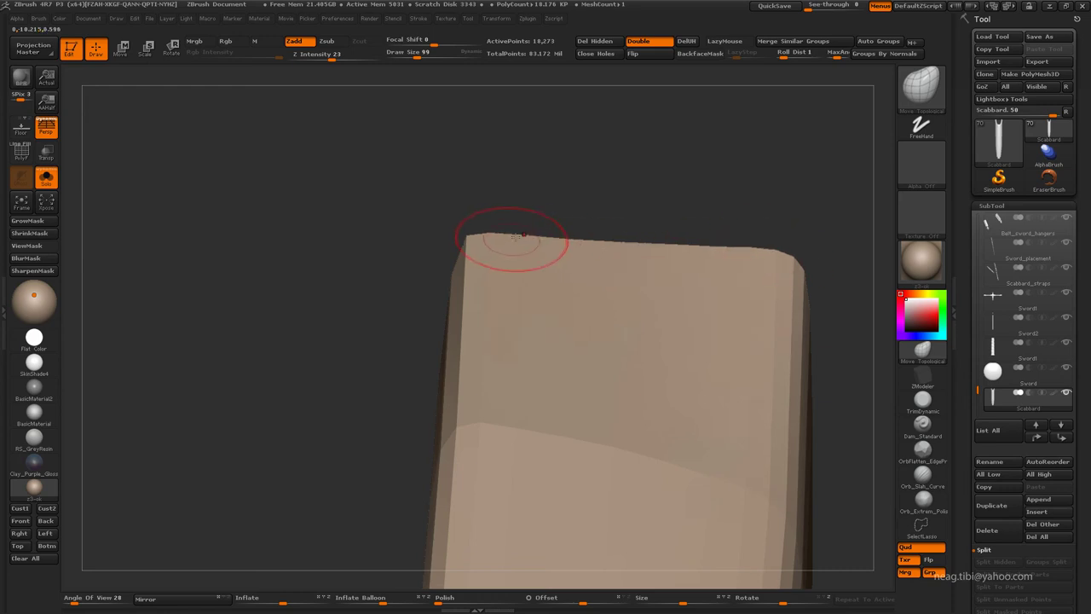
# Subdivide two more levels, check the rounded top edge-on, then step down one level.
pyautogui.hotkey('ctrl', 'd')
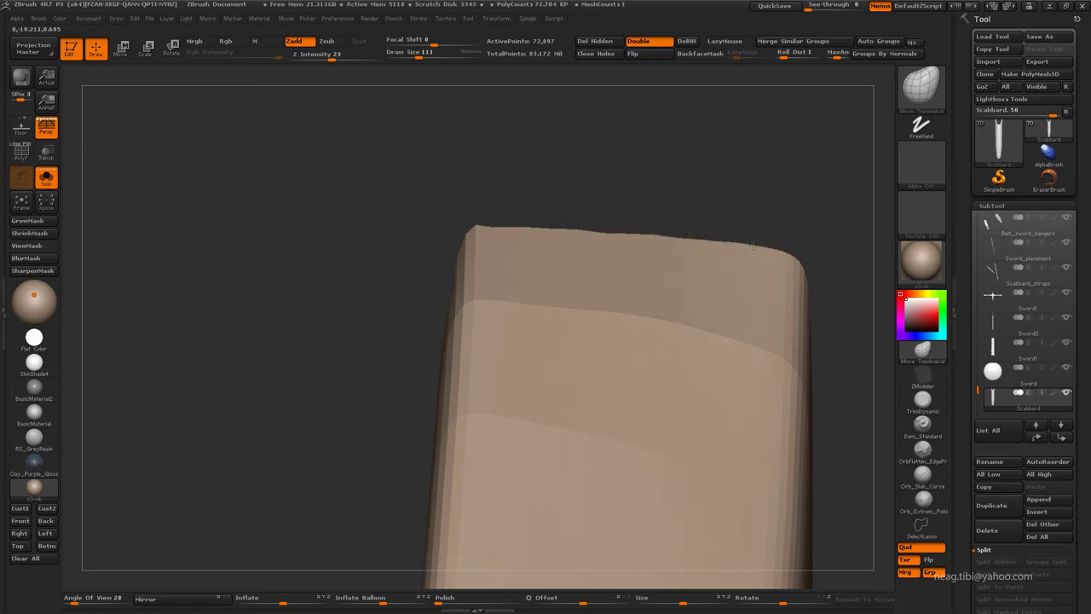
pyautogui.moveTo(615, 220); pyautogui.dragTo(563, 238)
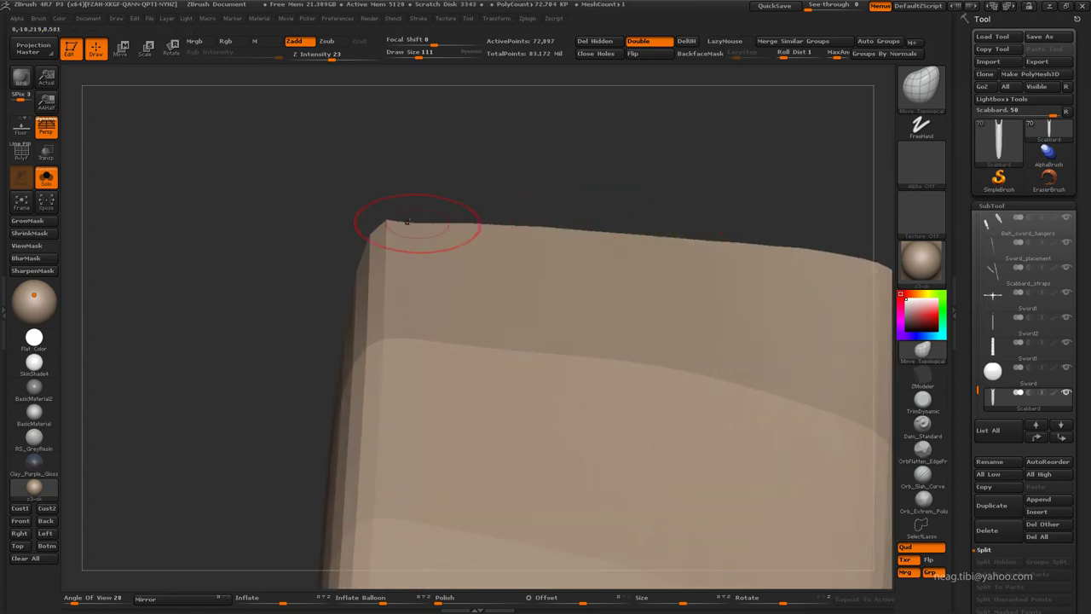
pyautogui.moveTo(400, 171); pyautogui.dragTo(389, 117)
pyautogui.moveTo(633, 223)
pyautogui.mouseDown()
pyautogui.moveTo(597, 209)
pyautogui.moveTo(665, 162)
pyautogui.mouseUp()
pyautogui.hotkey('ctrl', 'd')
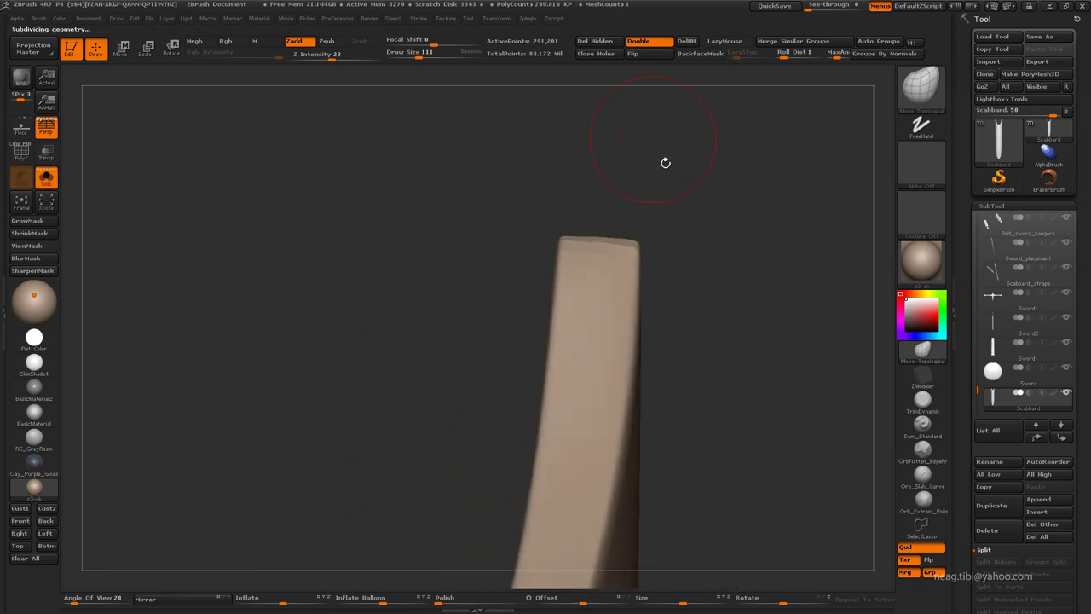
pyautogui.moveTo(705, 224); pyautogui.dragTo(663, 164)
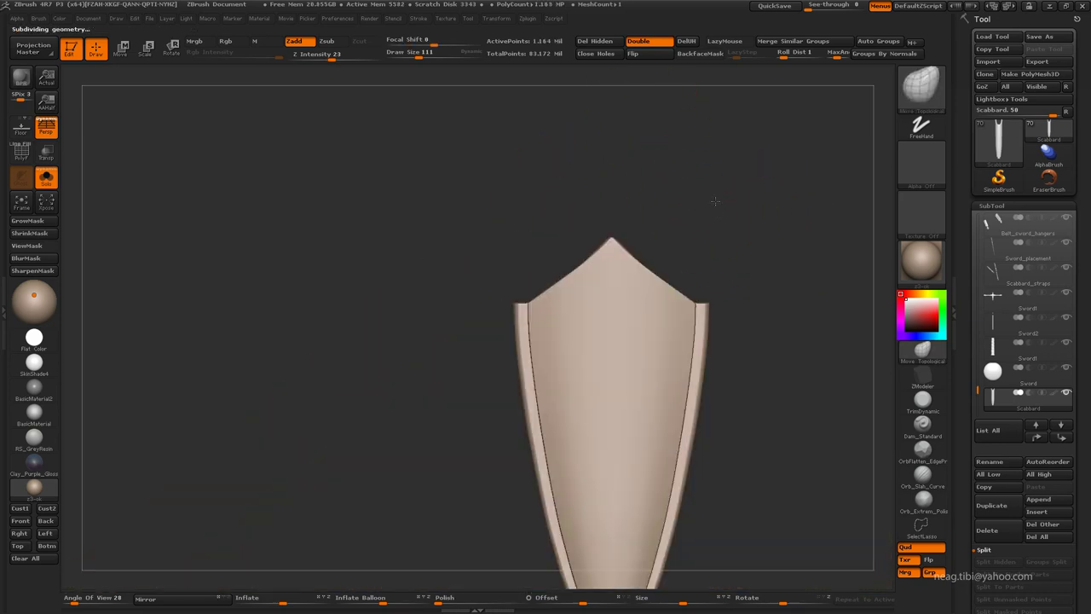
pyautogui.moveTo(714, 200)
pyautogui.mouseDown()
pyautogui.moveTo(789, 268)
pyautogui.moveTo(560, 233)
pyautogui.moveTo(652, 282)
pyautogui.moveTo(592, 337)
pyautogui.moveTo(455, 586)
pyautogui.mouseUp()
pyautogui.hotkey('shift', 'd')
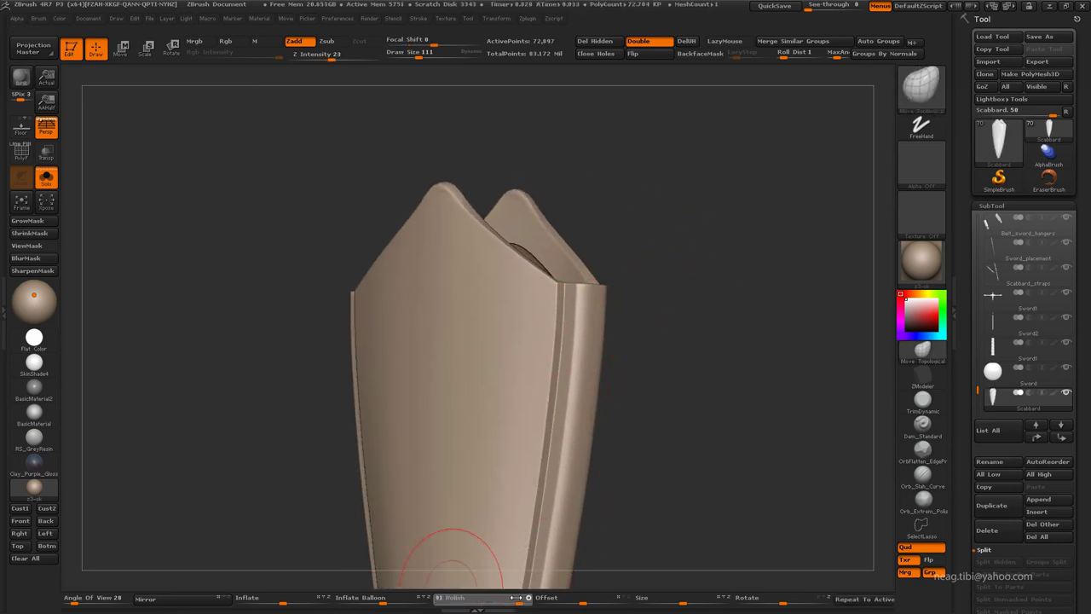
# Mask the scabbard's upper tip and soften the mask with BlurMask.
pyautogui.press('ctrl')
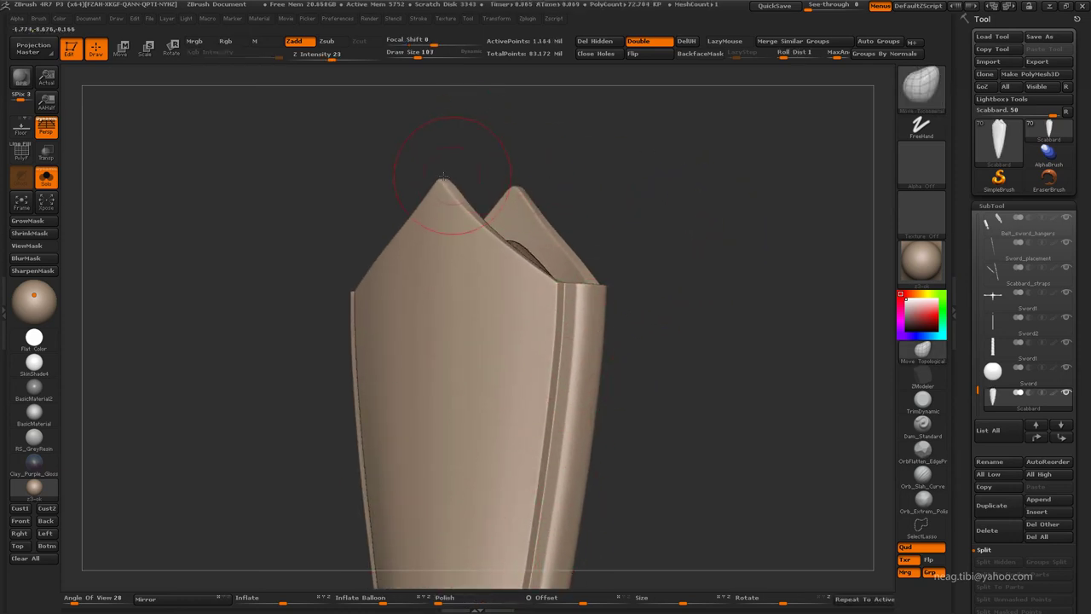
pyautogui.moveTo(443, 207); pyautogui.dragTo(548, 142)
pyautogui.press('b')
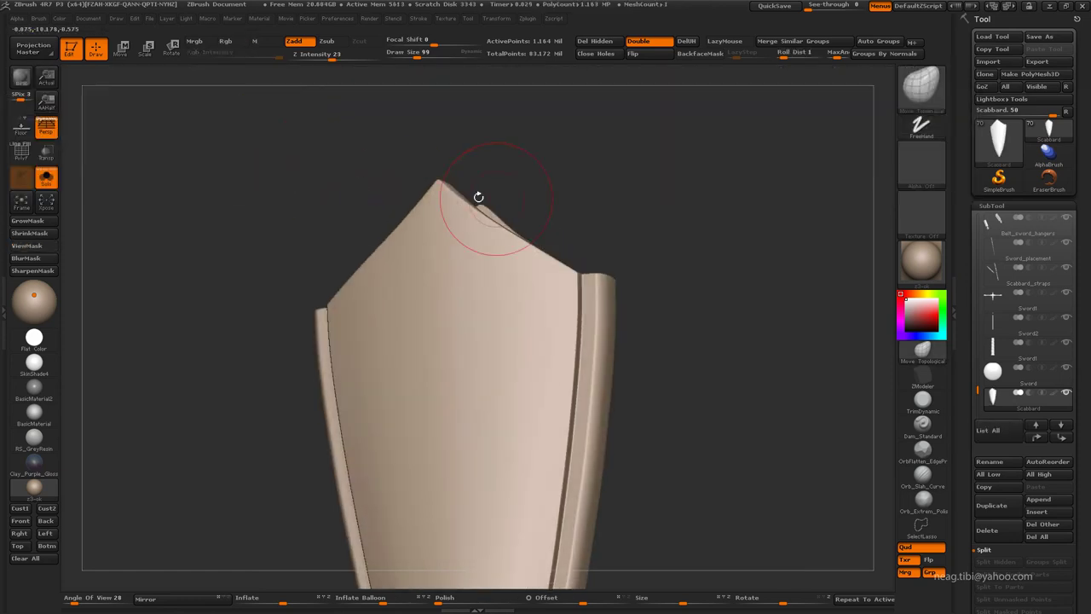
pyautogui.keyDown('ctrl'); pyautogui.moveTo(465, 171); pyautogui.dragTo(482, 242); pyautogui.keyUp('ctrl')
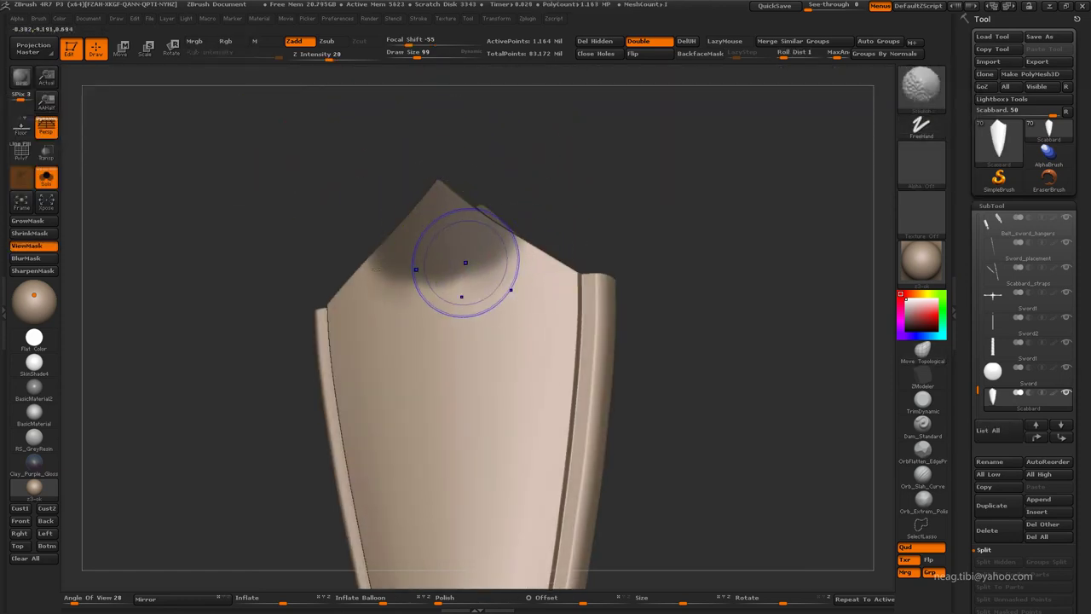
pyautogui.click(34, 258)
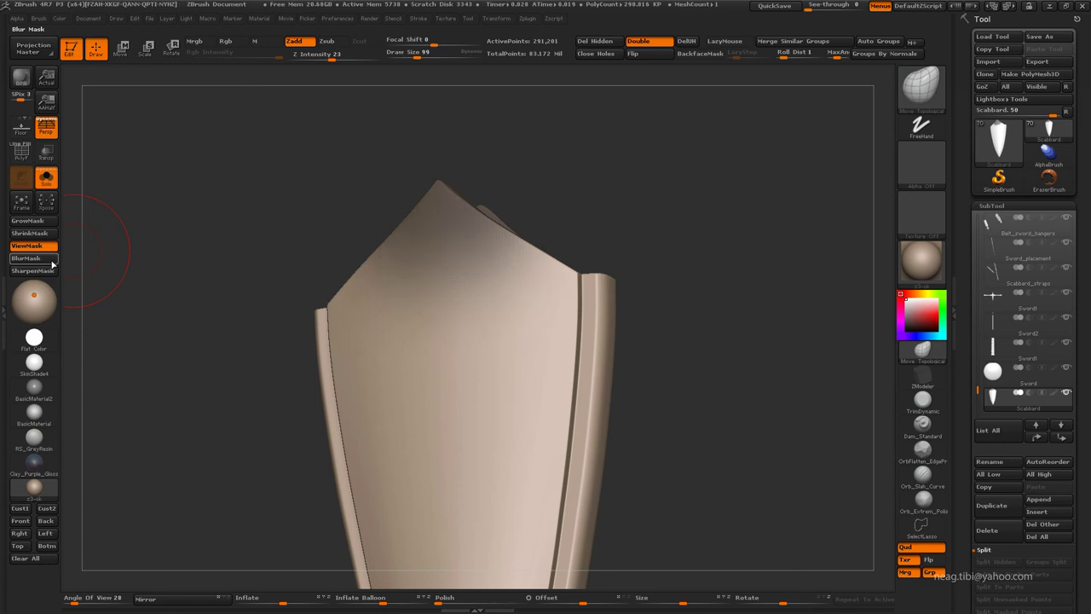
# Step down to the lowest level (3,145 points) and orbit around the faceted mesh.
pyautogui.hotkey('shift', 'd')
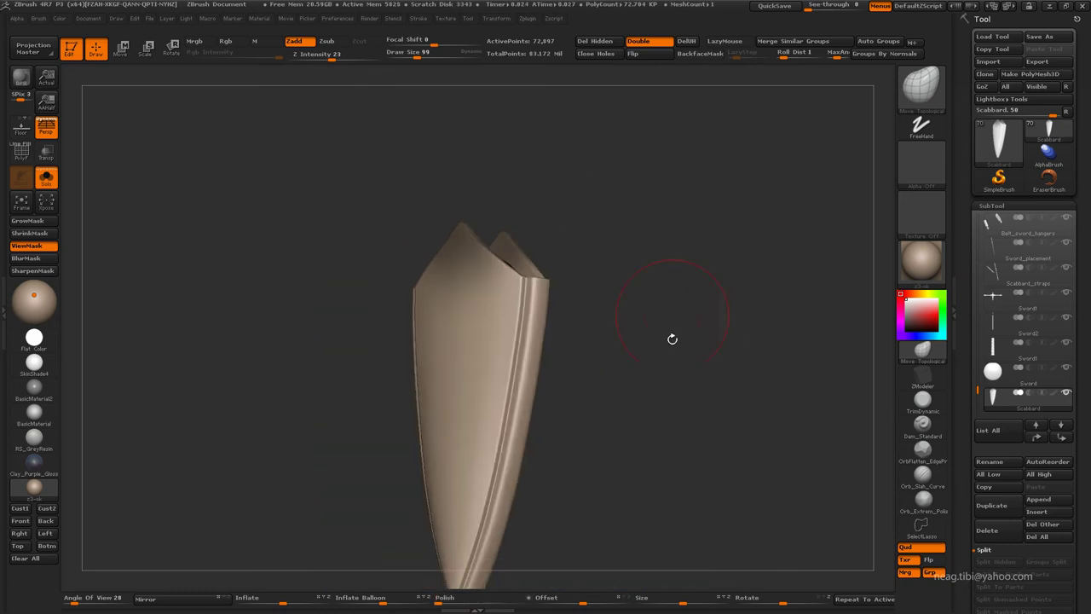
pyautogui.moveTo(673, 338)
pyautogui.mouseDown()
pyautogui.moveTo(653, 366)
pyautogui.moveTo(616, 304)
pyautogui.moveTo(474, 533)
pyautogui.mouseUp()
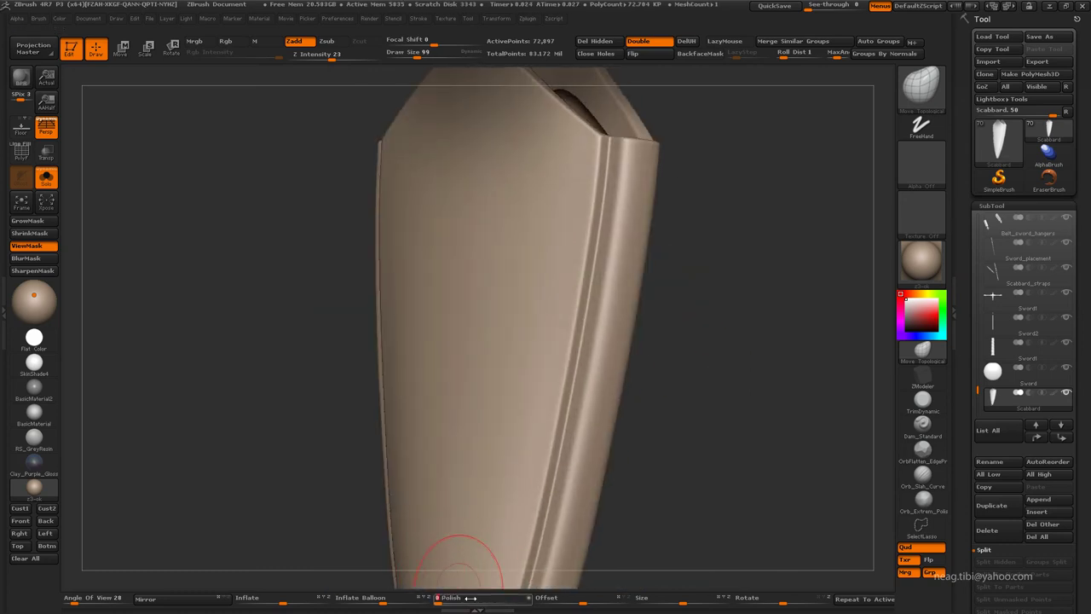
pyautogui.moveTo(509, 601)
pyautogui.mouseDown()
pyautogui.moveTo(665, 349)
pyautogui.moveTo(808, 301)
pyautogui.moveTo(708, 277)
pyautogui.moveTo(664, 338)
pyautogui.moveTo(706, 329)
pyautogui.mouseUp()
pyautogui.hotkey('shift', 'd')
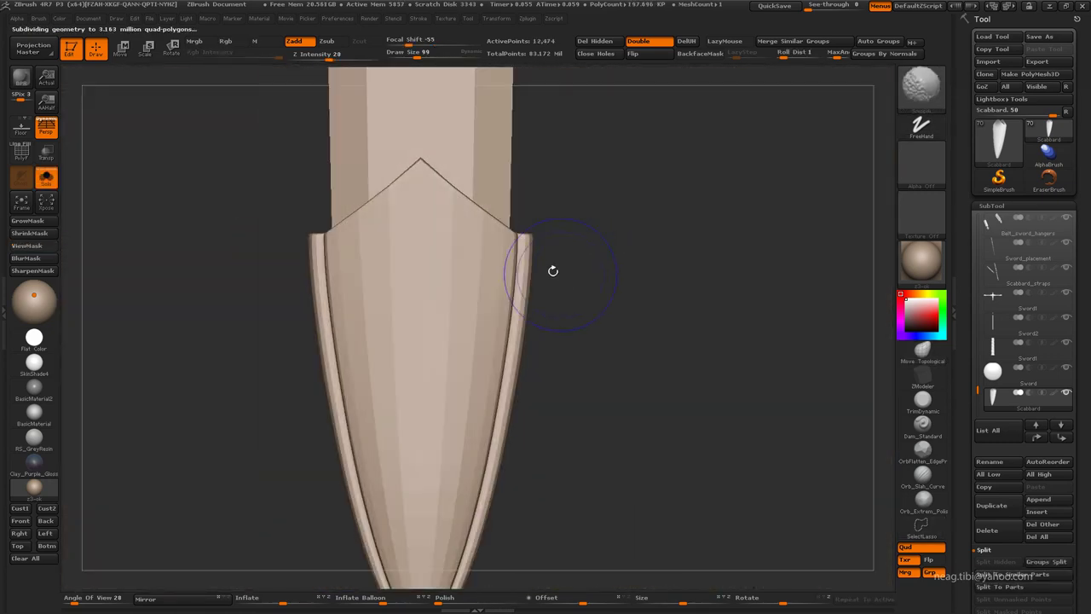
pyautogui.moveTo(487, 265)
pyautogui.mouseDown()
pyautogui.moveTo(602, 241)
pyautogui.moveTo(538, 256)
pyautogui.moveTo(564, 359)
pyautogui.moveTo(518, 317)
pyautogui.moveTo(580, 343)
pyautogui.moveTo(536, 274)
pyautogui.mouseUp()
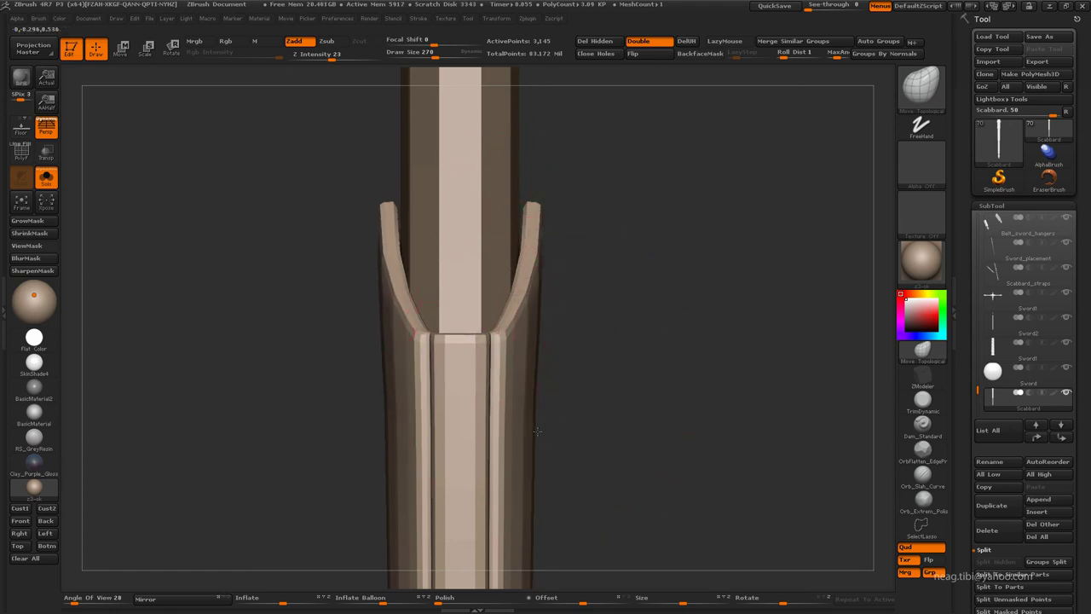
pyautogui.moveTo(556, 435); pyautogui.dragTo(447, 373)
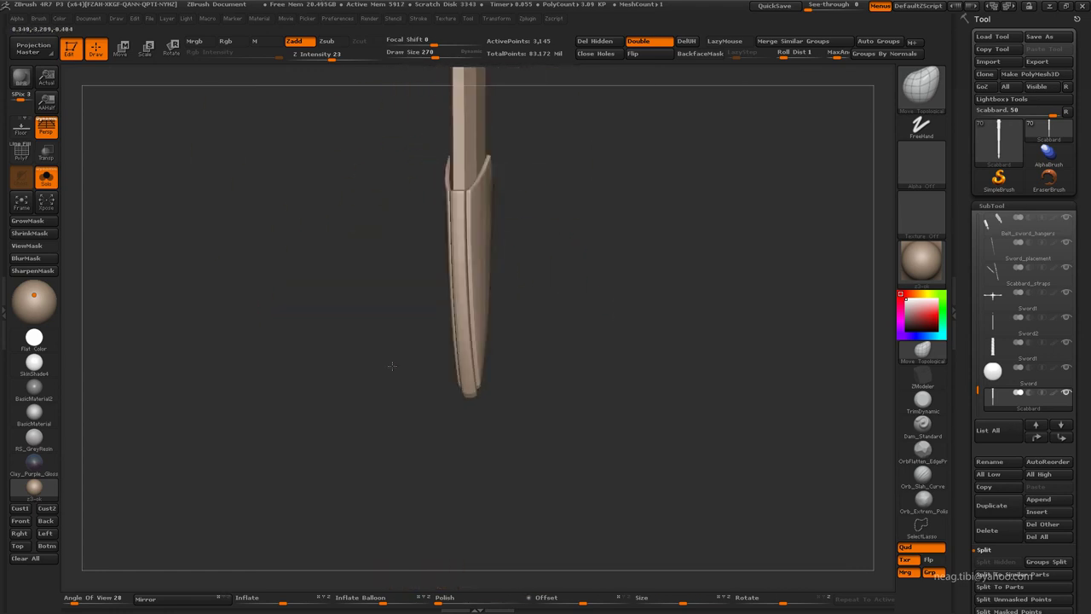
pyautogui.moveTo(429, 304)
pyautogui.mouseDown()
pyautogui.moveTo(499, 414)
pyautogui.moveTo(430, 372)
pyautogui.mouseUp()
# Reduce the brush size and subdivide five times with Ctrl+D to about 3.16 million polygons.
pyautogui.press('space')
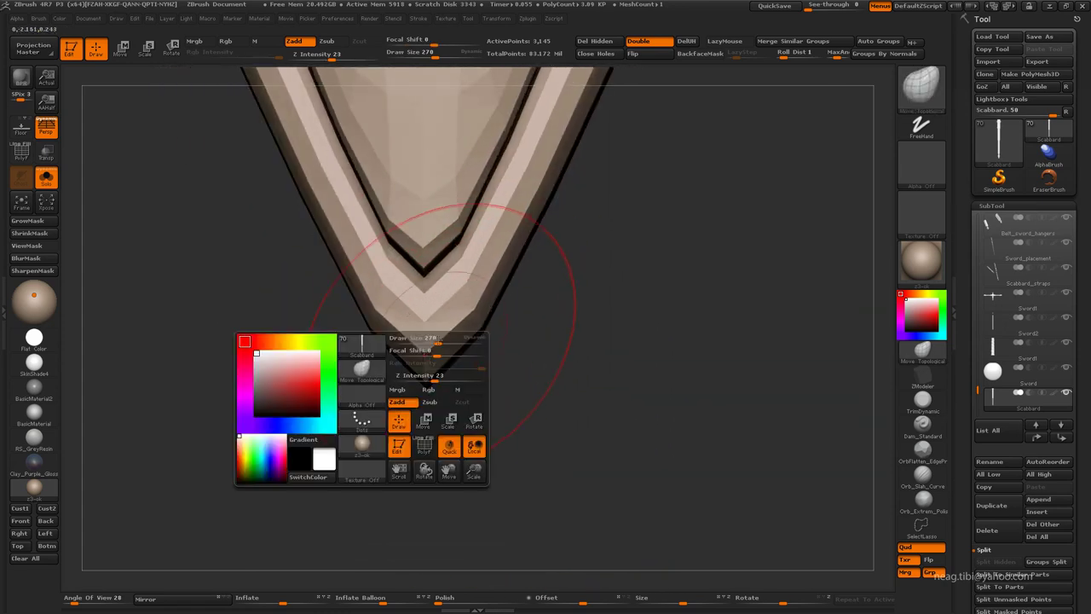
pyautogui.hotkey('ctrl', 'd')
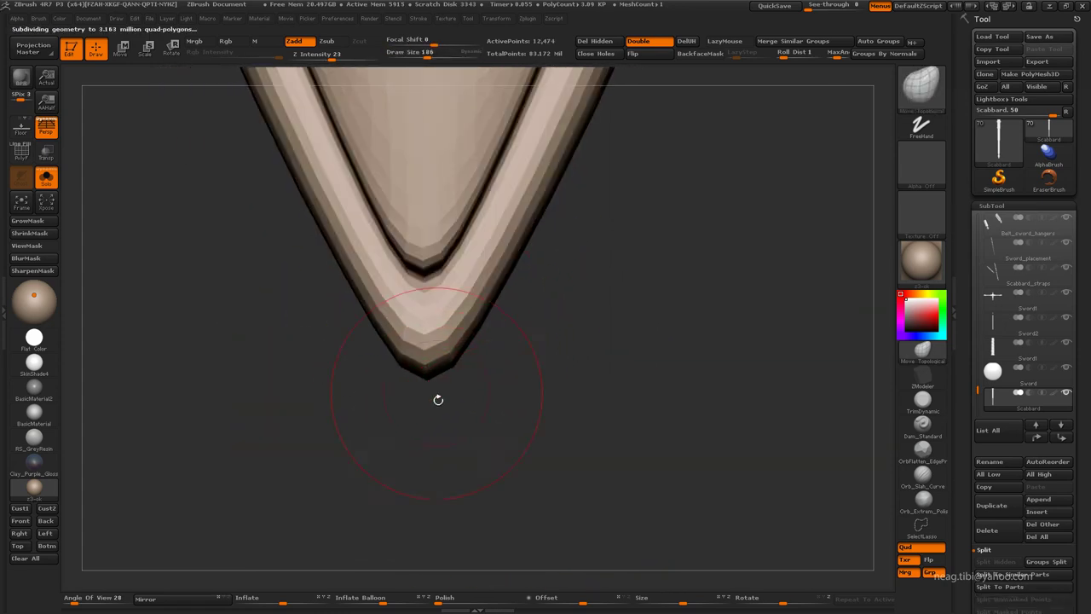
pyautogui.moveTo(423, 376); pyautogui.dragTo(342, 388)
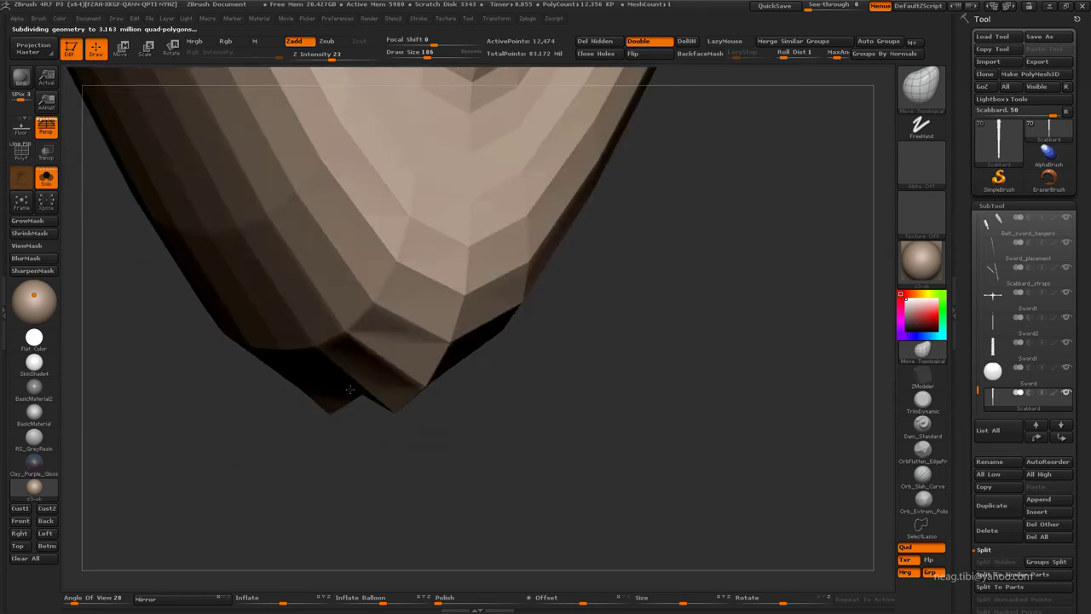
pyautogui.hotkey('ctrl', 'd')
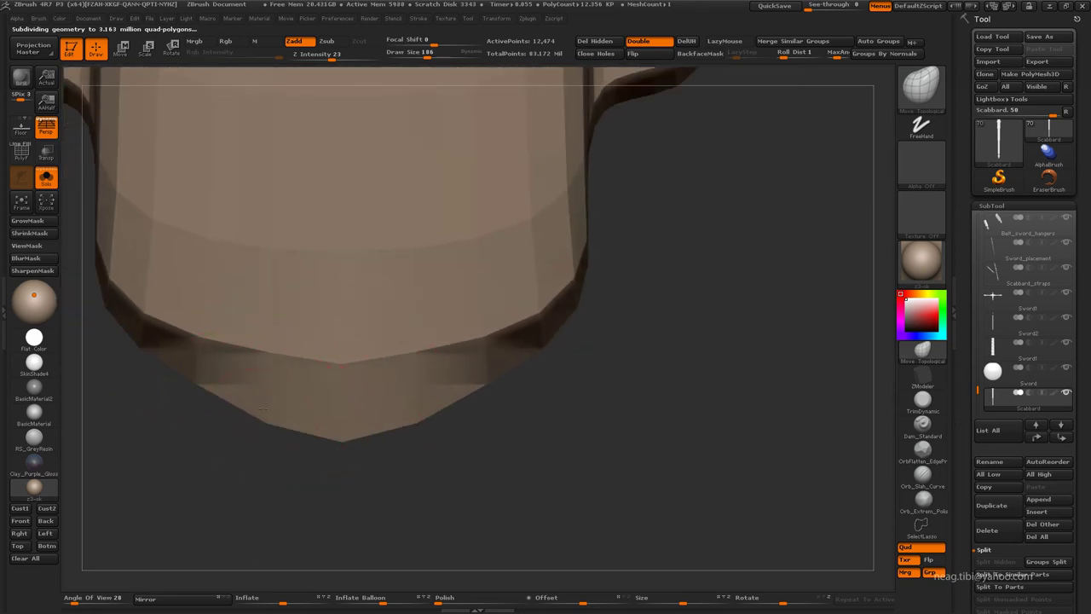
pyautogui.hotkey('ctrl', 'd')
pyautogui.moveTo(329, 414)
pyautogui.mouseDown()
pyautogui.moveTo(478, 438)
pyautogui.moveTo(433, 195)
pyautogui.moveTo(492, 315)
pyautogui.moveTo(527, 311)
pyautogui.moveTo(533, 506)
pyautogui.moveTo(544, 383)
pyautogui.moveTo(498, 424)
pyautogui.mouseUp()
pyautogui.hotkey('ctrl', 'd')
pyautogui.moveTo(585, 430)
pyautogui.mouseDown()
pyautogui.moveTo(588, 392)
pyautogui.moveTo(536, 382)
pyautogui.moveTo(597, 293)
pyautogui.moveTo(635, 281)
pyautogui.moveTo(523, 244)
pyautogui.moveTo(529, 256)
pyautogui.moveTo(533, 245)
pyautogui.mouseUp()
pyautogui.hotkey('ctrl', 'd')
pyautogui.press('space')
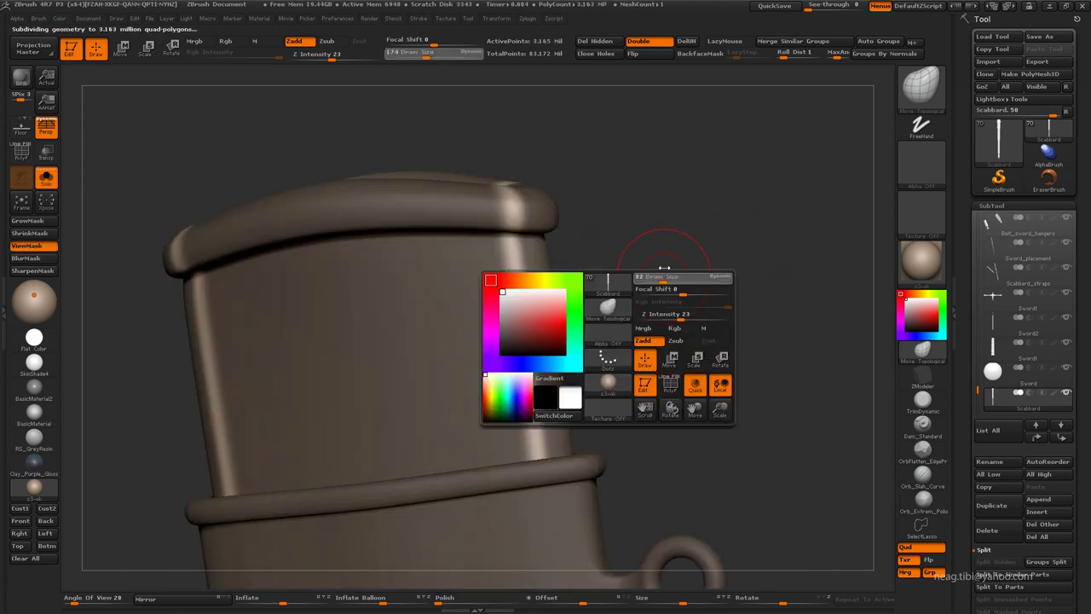
pyautogui.moveTo(458, 190)
pyautogui.mouseDown()
pyautogui.moveTo(540, 268)
pyautogui.moveTo(520, 224)
pyautogui.moveTo(575, 236)
pyautogui.moveTo(579, 185)
pyautogui.mouseUp()
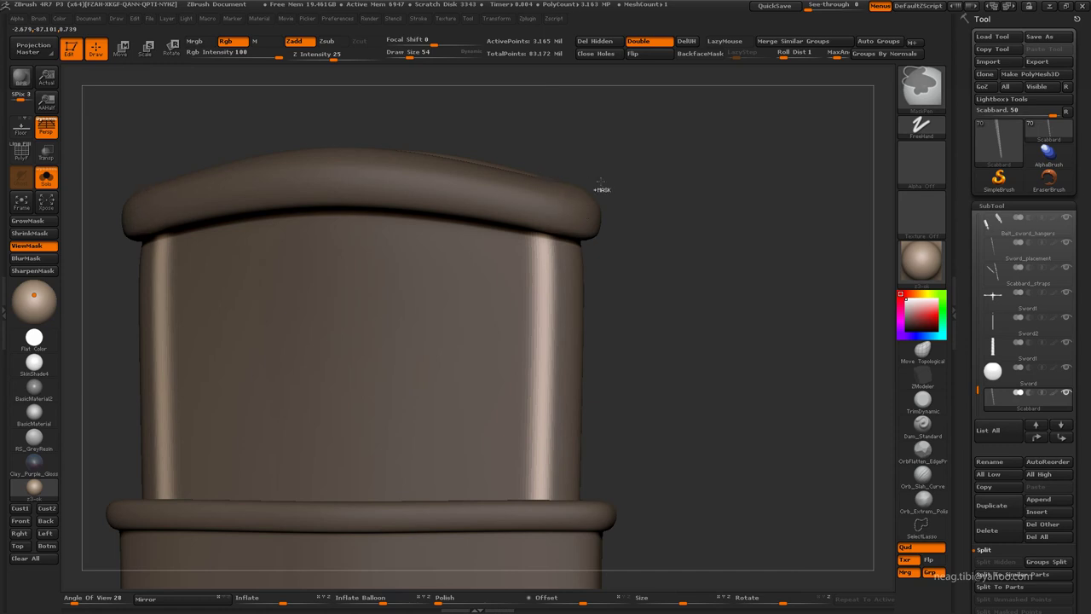
pyautogui.moveTo(602, 188); pyautogui.dragTo(554, 204)
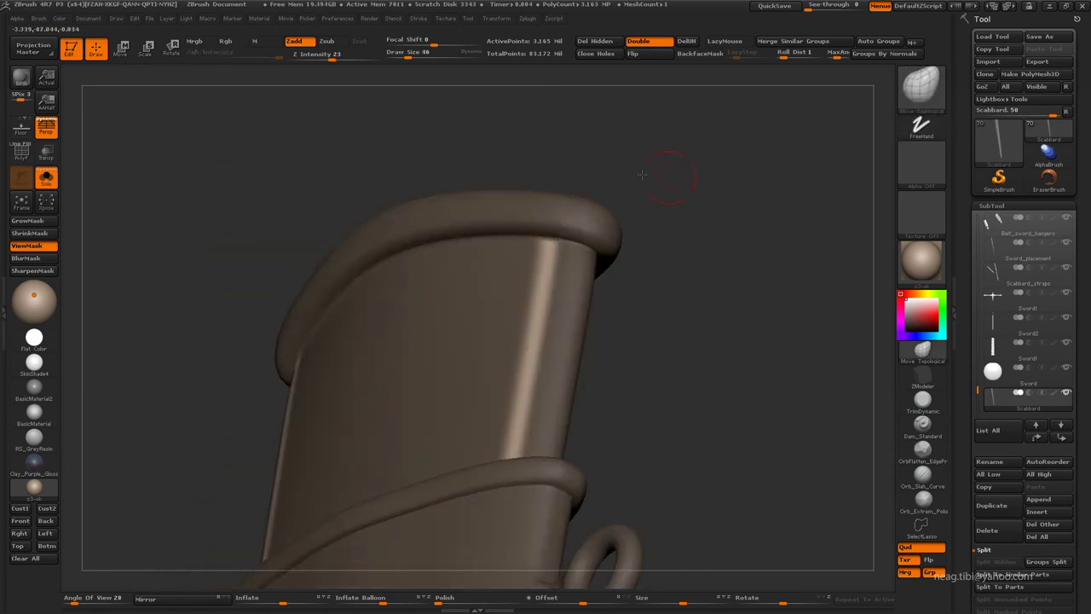
pyautogui.moveTo(657, 183)
pyautogui.mouseDown()
pyautogui.moveTo(94, 288)
pyautogui.moveTo(256, 287)
pyautogui.moveTo(426, 195)
pyautogui.moveTo(419, 445)
pyautogui.moveTo(324, 546)
pyautogui.mouseUp()
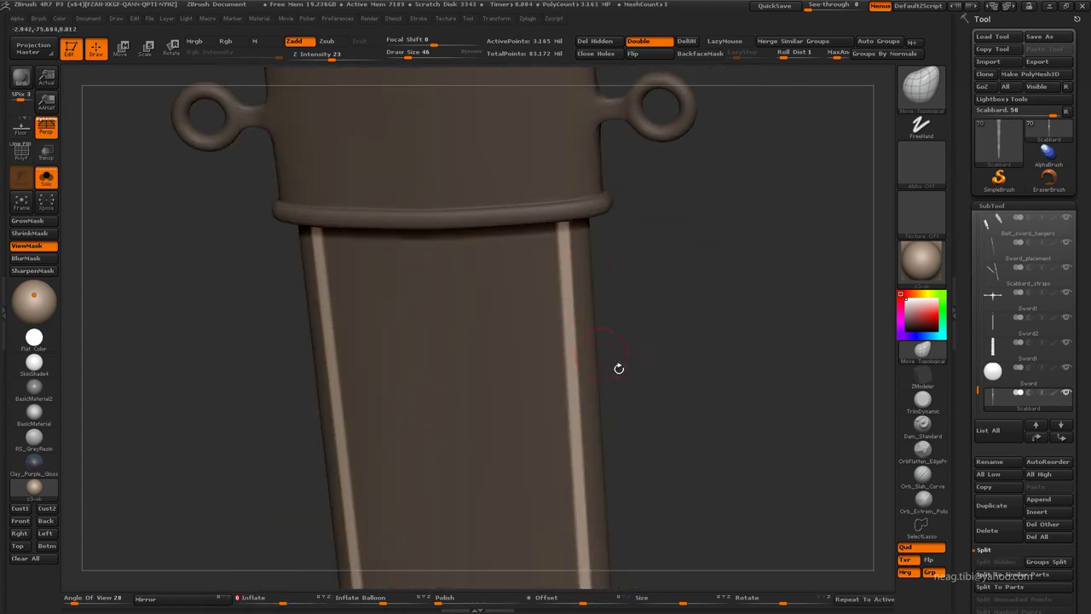
pyautogui.moveTo(619, 368); pyautogui.dragTo(484, 374)
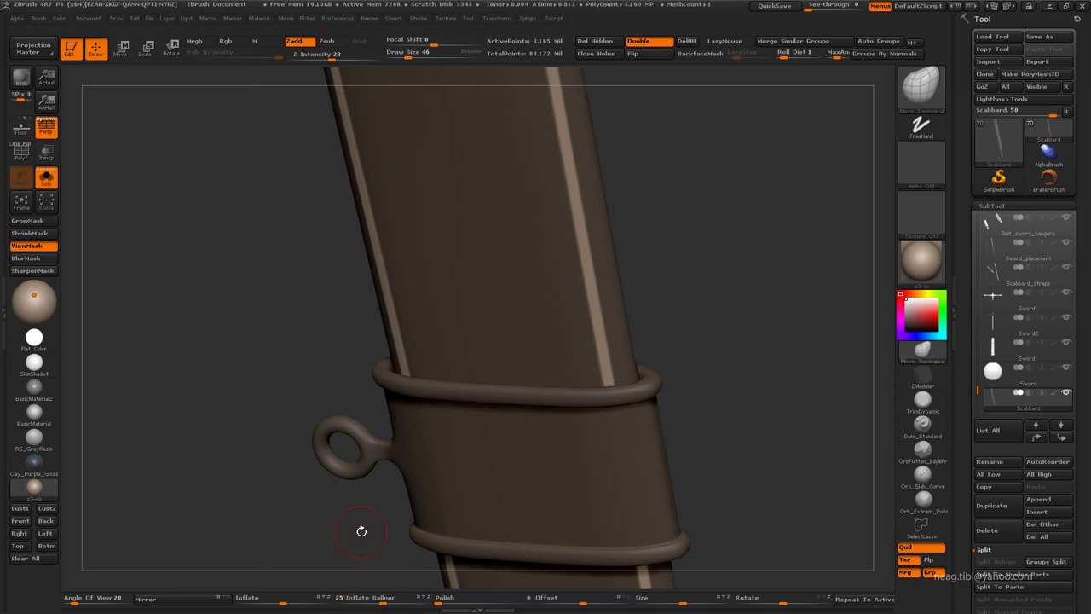
pyautogui.moveTo(361, 530); pyautogui.dragTo(499, 418)
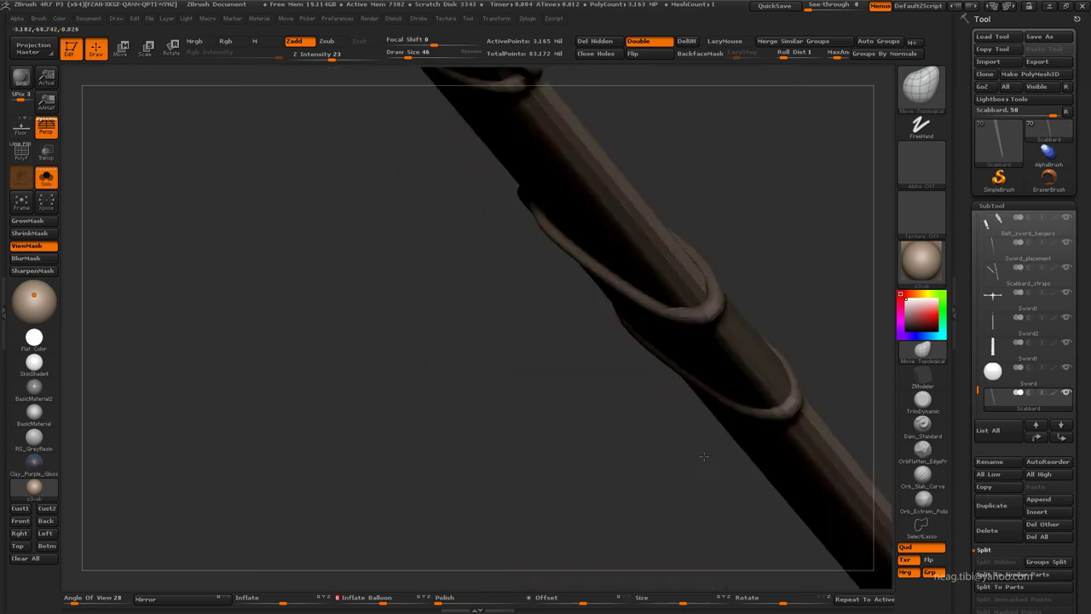
pyautogui.scroll(5, 725, 353)
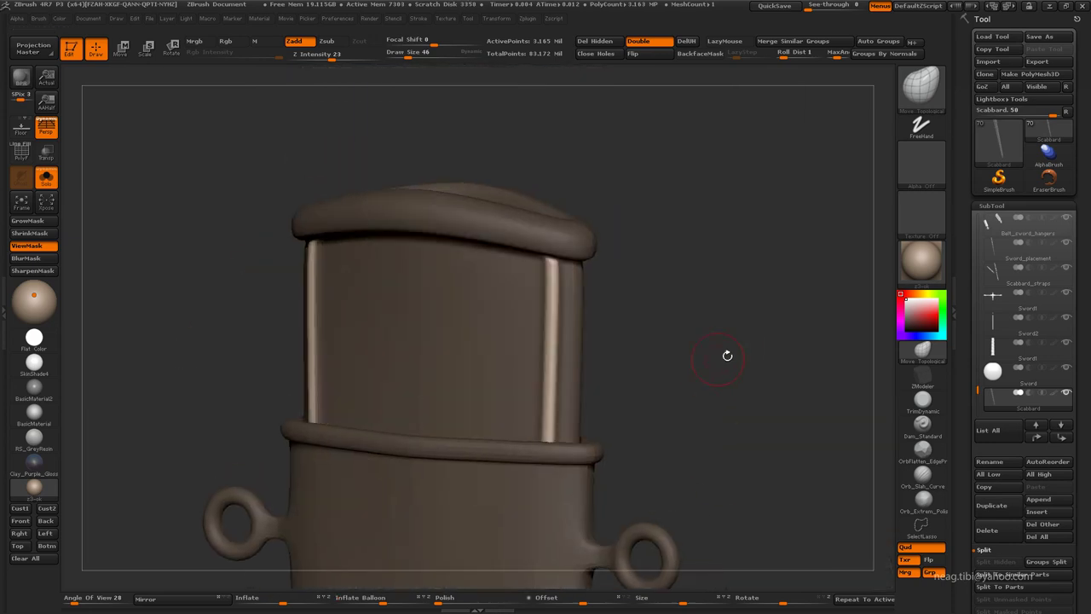
pyautogui.keyDown('alt'); pyautogui.moveTo(729, 357); pyautogui.dragTo(729, 336); pyautogui.keyUp('alt')
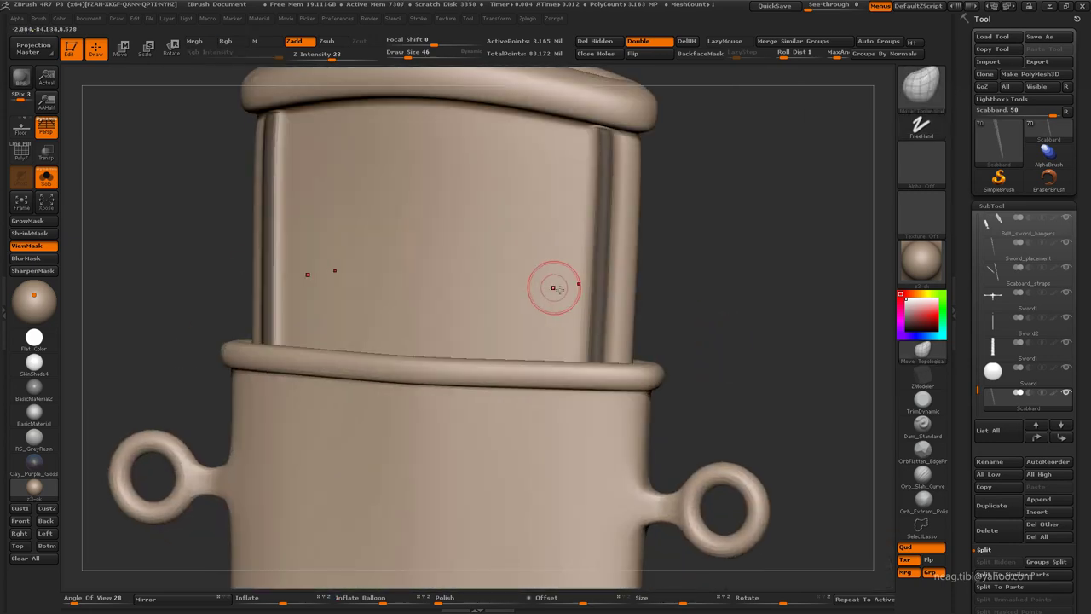
pyautogui.moveTo(554, 288)
pyautogui.mouseDown()
pyautogui.moveTo(738, 312)
pyautogui.moveTo(653, 426)
pyautogui.moveTo(628, 73)
pyautogui.moveTo(632, 300)
pyautogui.mouseUp()
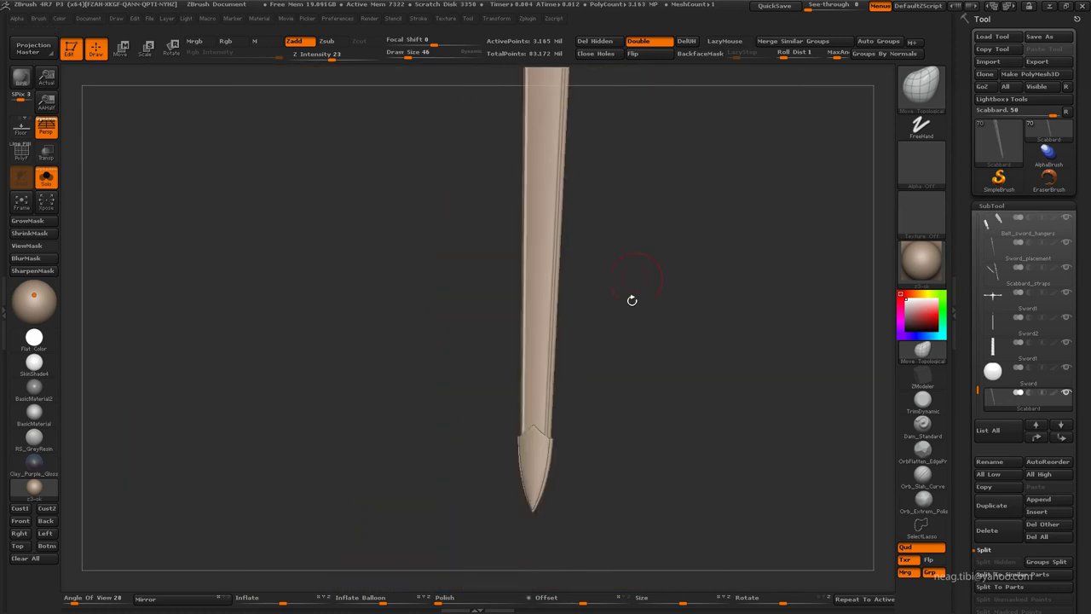
# Drop to the base mesh, step back up three levels, and zoom onto the middle band.
pyautogui.hotkey('shift', 'd')
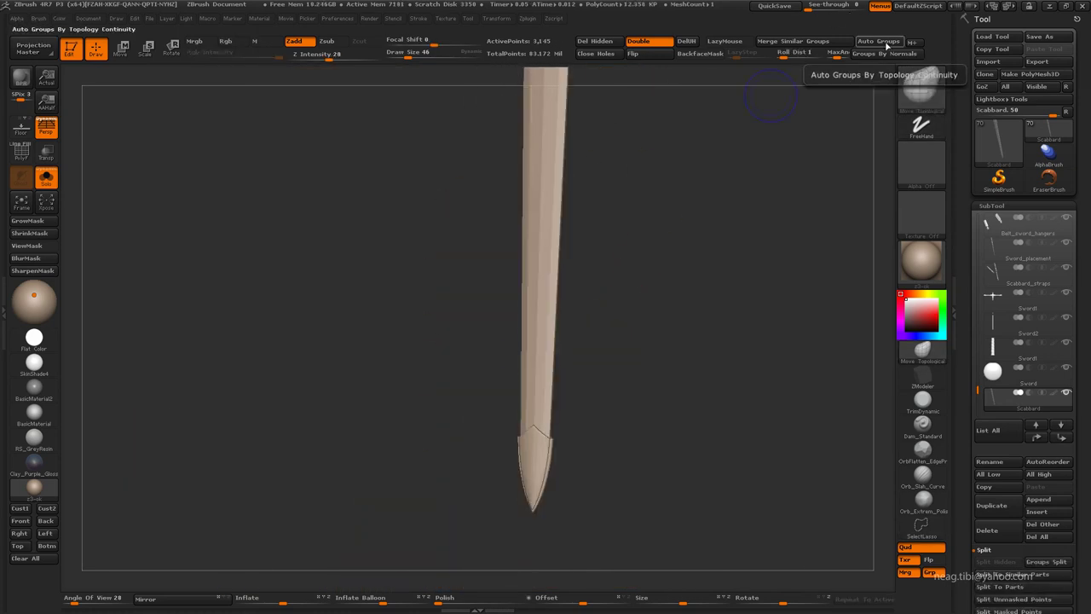
pyautogui.press('d')
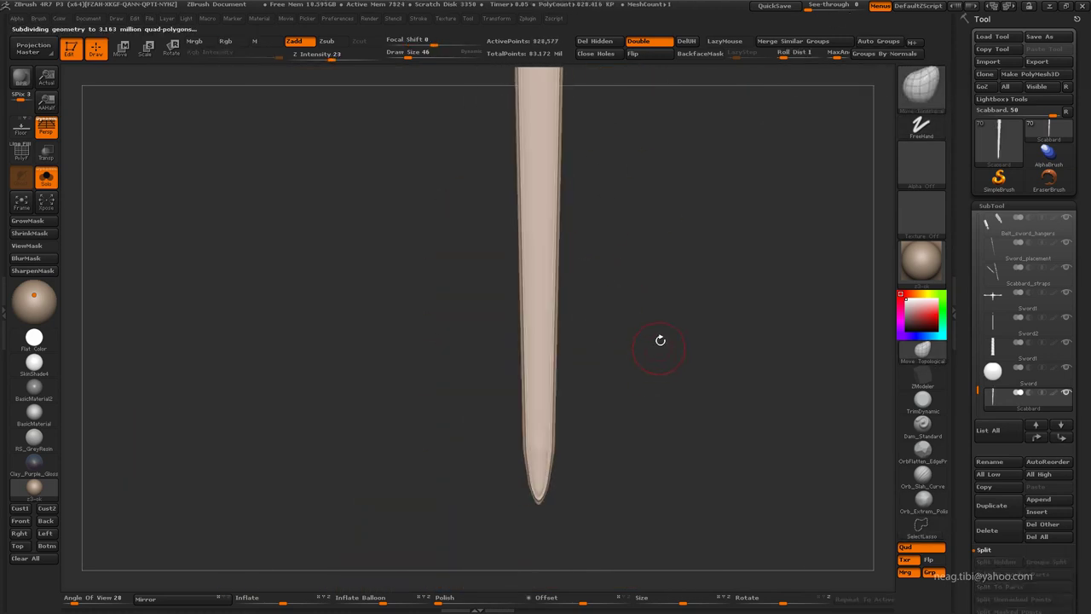
pyautogui.press('d')
pyautogui.moveTo(638, 316); pyautogui.dragTo(699, 332)
pyautogui.press('d')
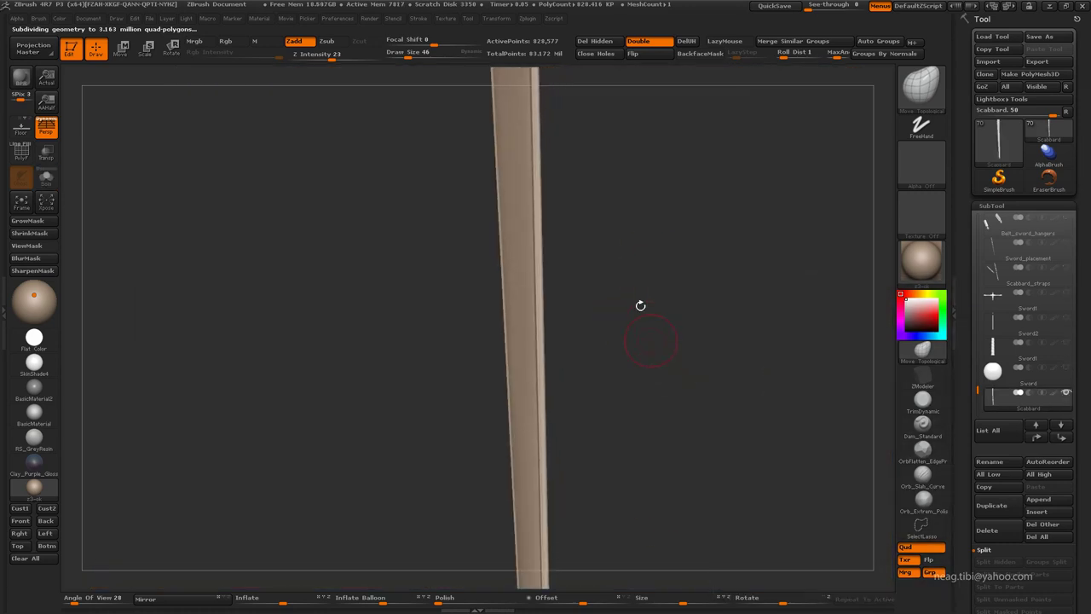
pyautogui.moveTo(638, 304)
pyautogui.mouseDown()
pyautogui.moveTo(625, 360)
pyautogui.moveTo(716, 382)
pyautogui.moveTo(784, 338)
pyautogui.moveTo(97, 378)
pyautogui.mouseUp()
pyautogui.moveTo(270, 287)
pyautogui.keyDown('alt'); pyautogui.mouseDown()
pyautogui.moveTo(591, 285)
pyautogui.moveTo(614, 364)
pyautogui.mouseUp(); pyautogui.keyUp('alt')
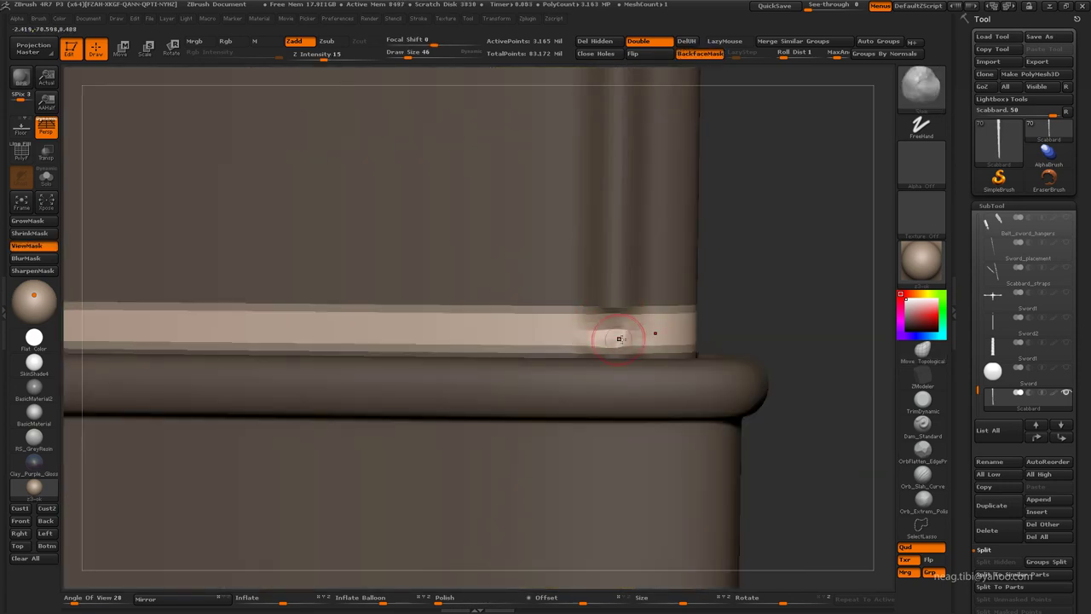
# Sculpt down the bulge at the ridge-band junction with the Move Topological and Smooth brushes.
pyautogui.moveTo(618, 340); pyautogui.dragTo(614, 345)
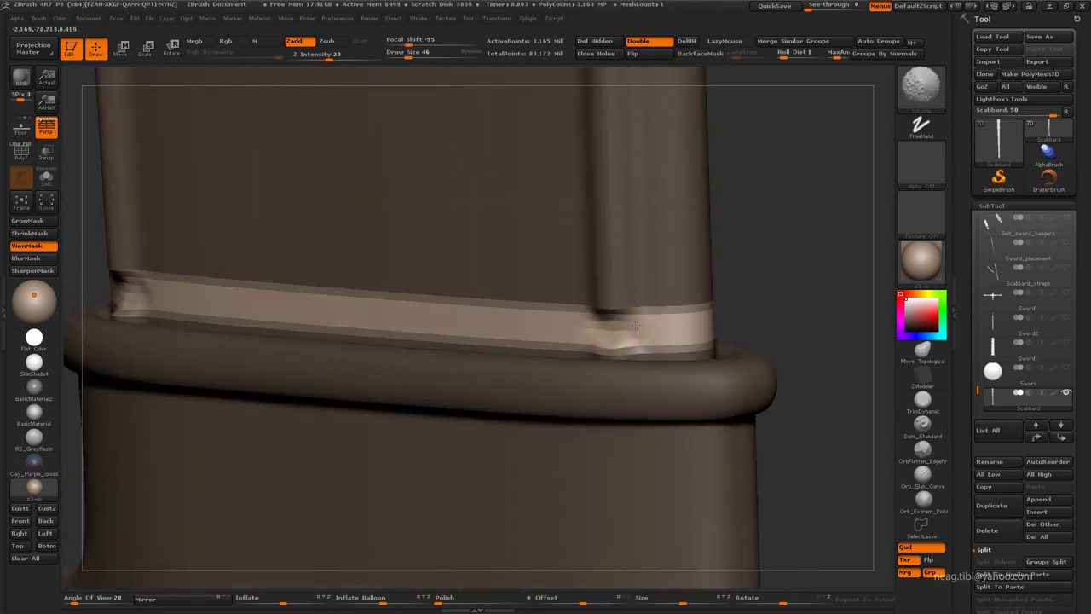
pyautogui.press('b')
pyautogui.press('m')
pyautogui.press('t')
pyautogui.moveTo(607, 332)
pyautogui.mouseDown()
pyautogui.moveTo(623, 348)
pyautogui.moveTo(619, 319)
pyautogui.moveTo(511, 304)
pyautogui.moveTo(545, 360)
pyautogui.moveTo(447, 192)
pyautogui.moveTo(284, 509)
pyautogui.mouseUp()
pyautogui.press('shift')
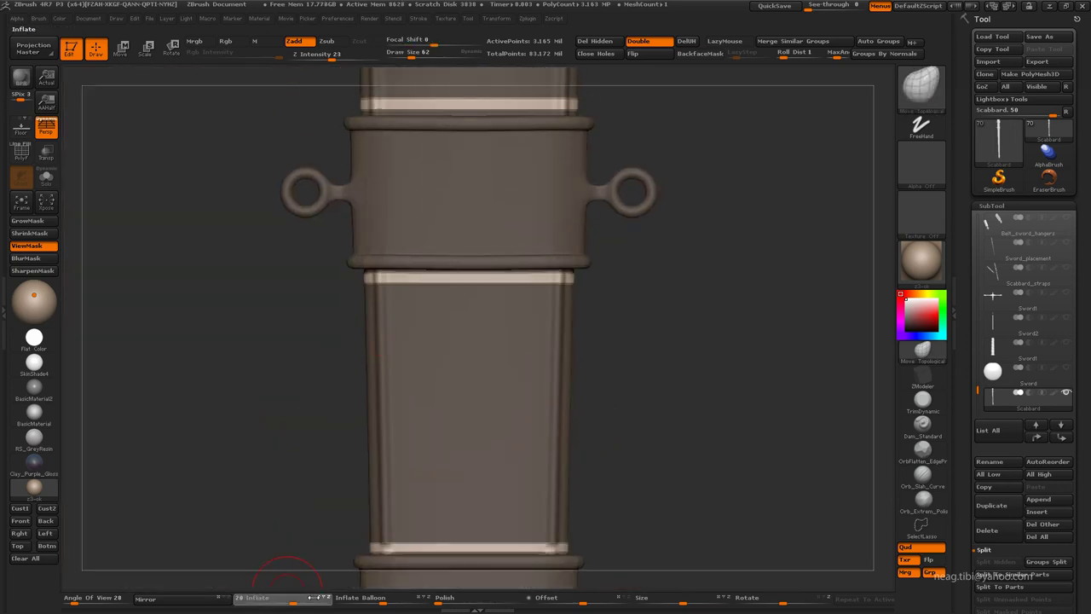
pyautogui.moveTo(367, 521); pyautogui.dragTo(430, 583)
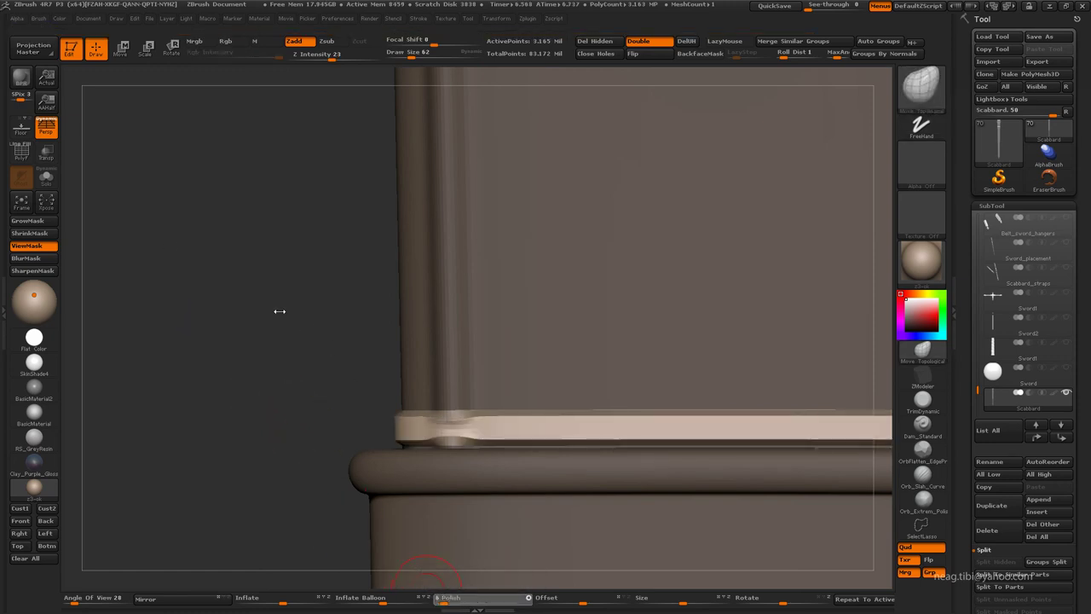
# Inspect the ring and upper band from several angles, then turn on PolyF to show polygroups.
pyautogui.press('f')
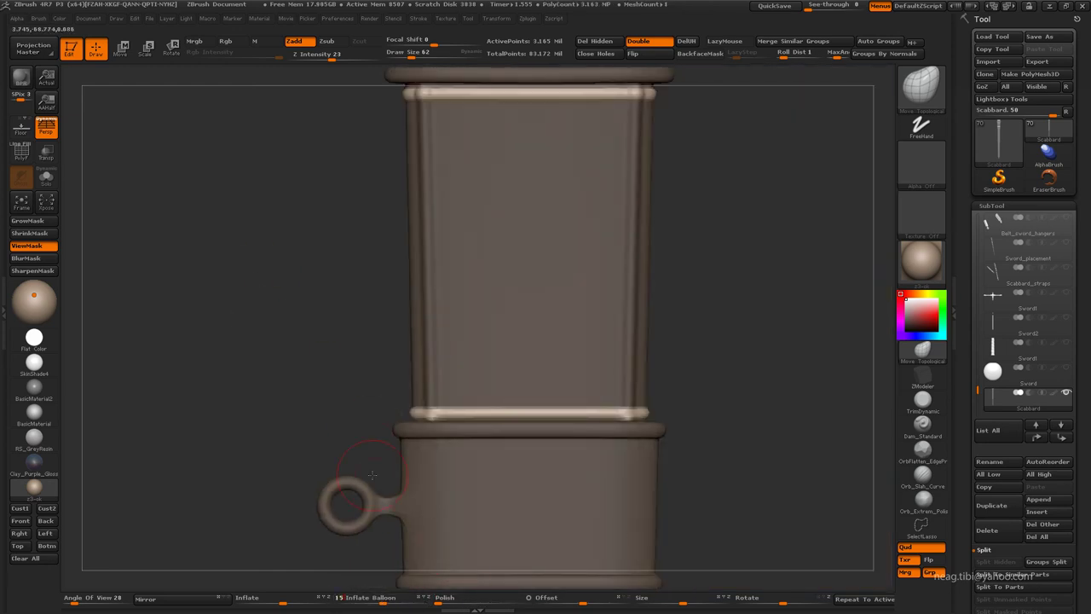
pyautogui.keyDown('alt'); pyautogui.moveTo(329, 316); pyautogui.dragTo(238, 347, button='right'); pyautogui.keyUp('alt')
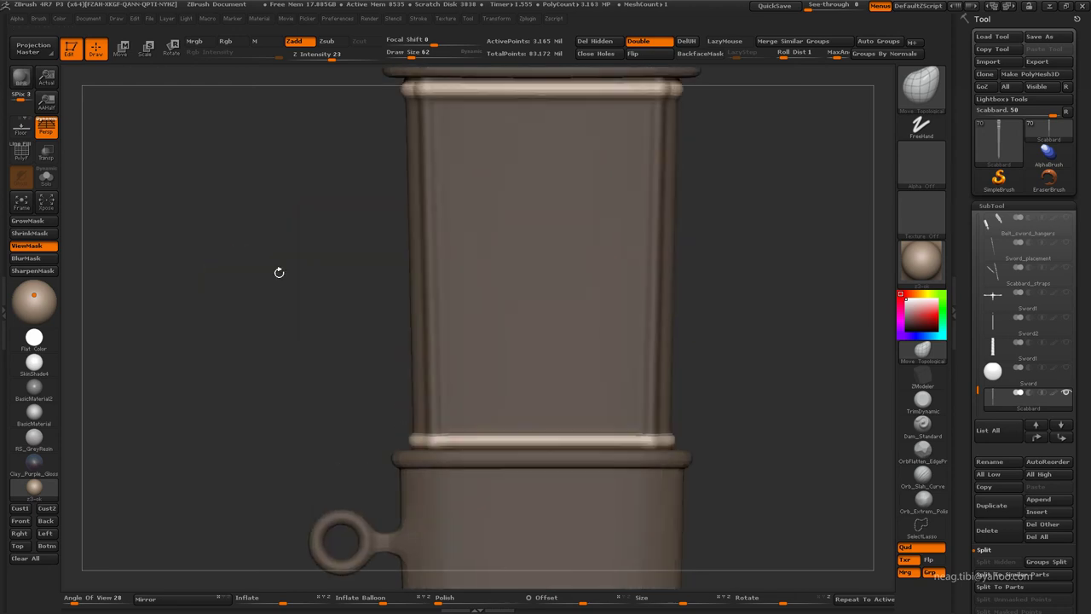
pyautogui.moveTo(201, 200); pyautogui.dragTo(670, 409)
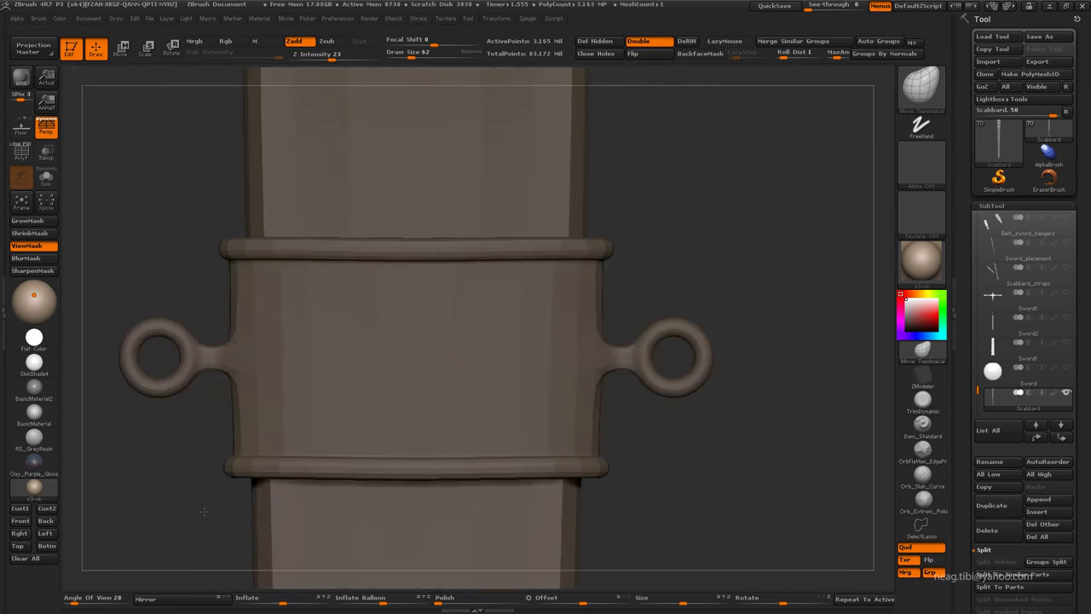
pyautogui.keyDown('alt'); pyautogui.moveTo(671, 410); pyautogui.dragTo(573, 402, button='right'); pyautogui.keyUp('alt')
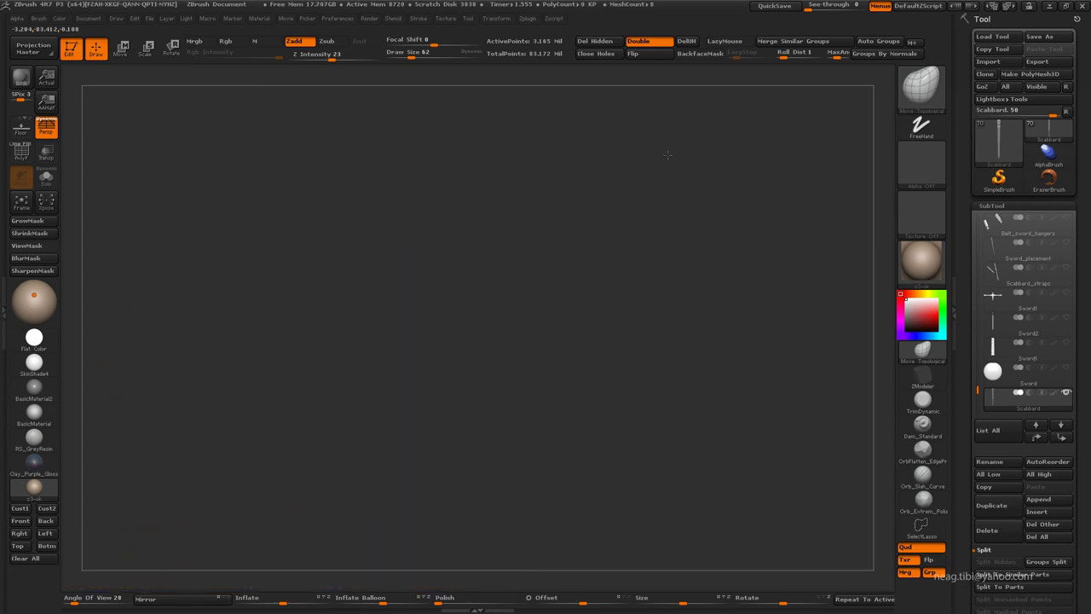
pyautogui.moveTo(692, 372)
pyautogui.keyDown('alt'); pyautogui.mouseDown(button='right')
pyautogui.moveTo(676, 325)
pyautogui.moveTo(579, 322)
pyautogui.mouseUp(button='right'); pyautogui.keyUp('alt')
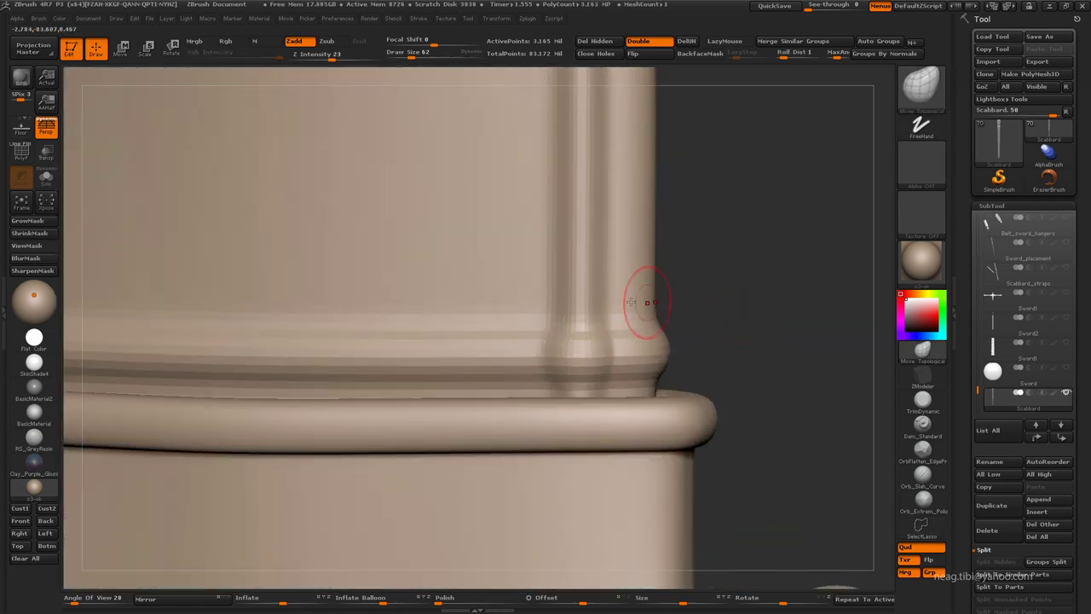
pyautogui.hotkey('shift', 'f')
pyautogui.keyDown('alt'); pyautogui.moveTo(567, 408); pyautogui.dragTo(665, 190, button='right'); pyautogui.keyUp('alt')
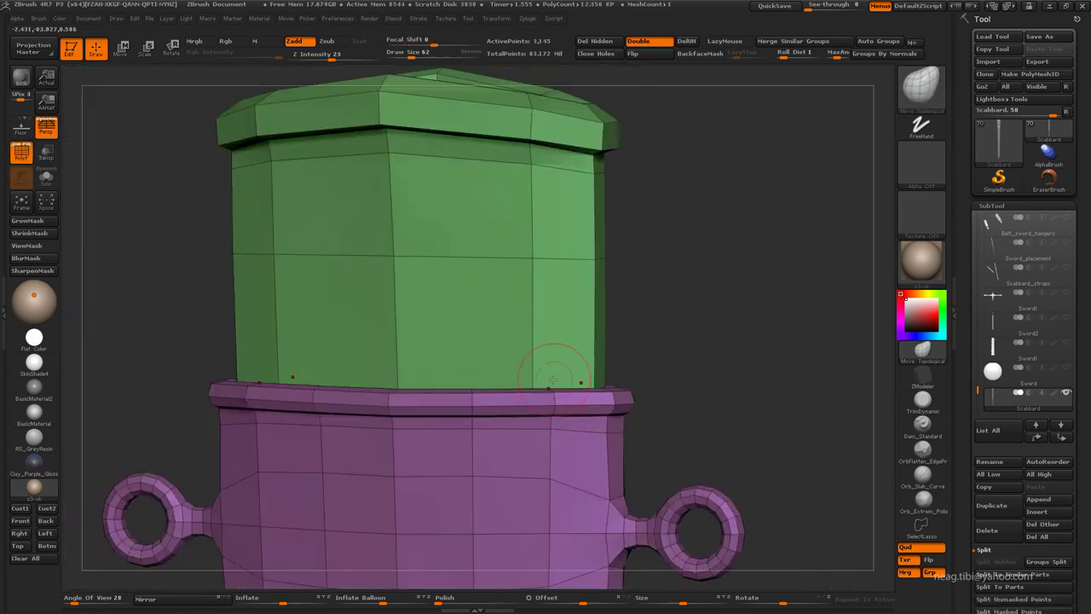
# Isolate the tip polygroup, unhide everything again and raise the scabbard's subdivision level.
pyautogui.press('f')
pyautogui.moveTo(524, 341)
pyautogui.mouseDown(button='right')
pyautogui.moveTo(535, 450)
pyautogui.moveTo(560, 443)
pyautogui.mouseUp(button='right')
pyautogui.keyDown('ctrl'); pyautogui.keyDown('shift'); pyautogui.click(579, 415); pyautogui.keyUp('shift'); pyautogui.keyUp('ctrl')
pyautogui.keyDown('ctrl'); pyautogui.keyDown('shift'); pyautogui.click(648, 319); pyautogui.keyUp('shift'); pyautogui.keyUp('ctrl')
pyautogui.press('f')
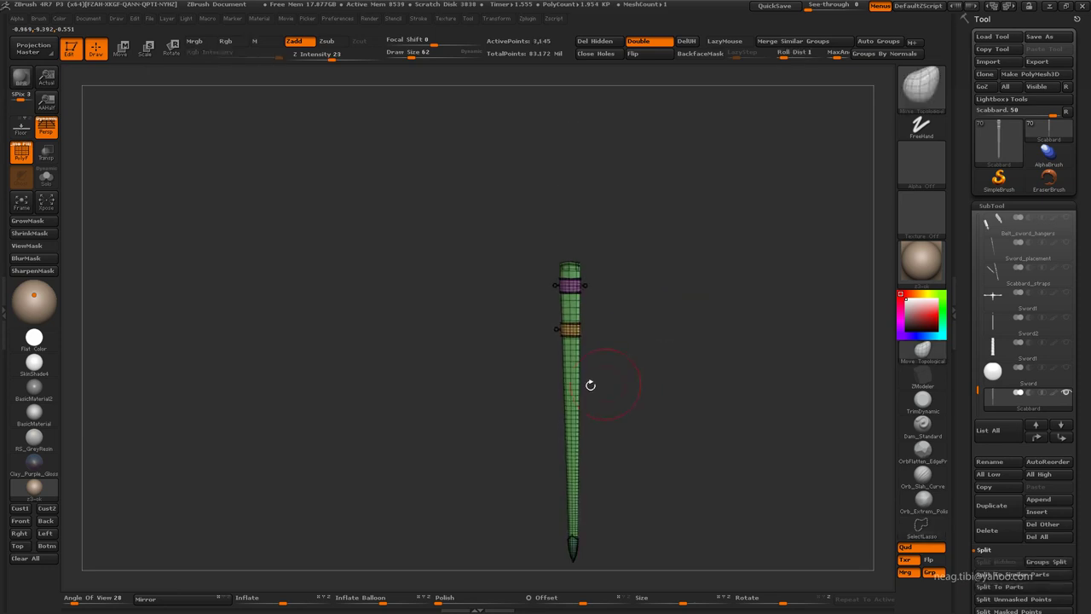
pyautogui.hotkey('ctrl', 'd')
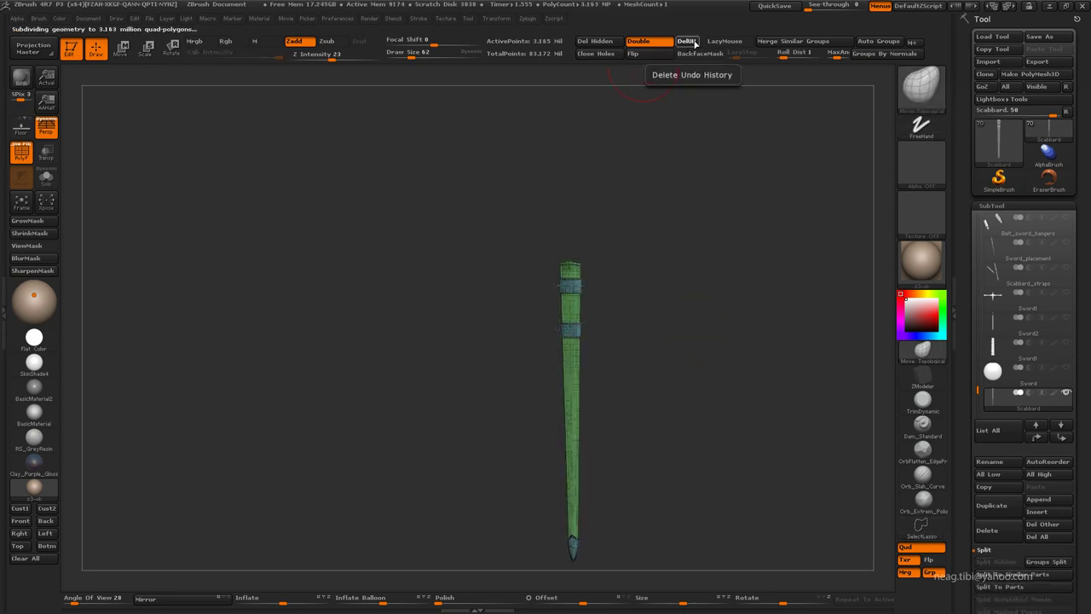
# Groups Split the scabbard into two subtools, Scabbard and Scabbard1.
pyautogui.keyDown('alt'); pyautogui.moveTo(687, 160); pyautogui.dragTo(592, 144); pyautogui.keyUp('alt')
pyautogui.click(1046, 561)
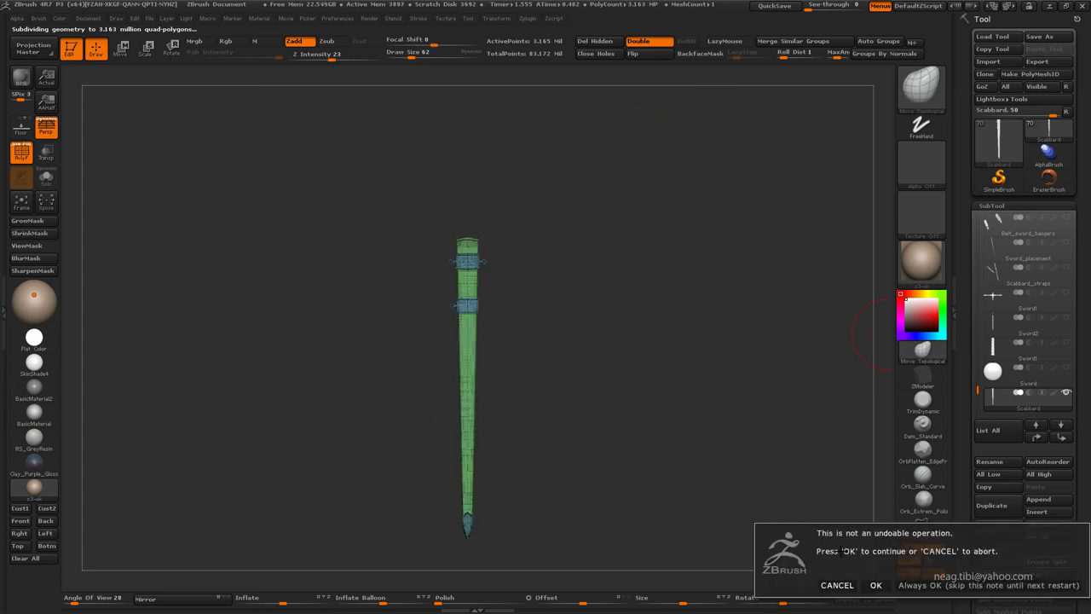
pyautogui.click(882, 585)
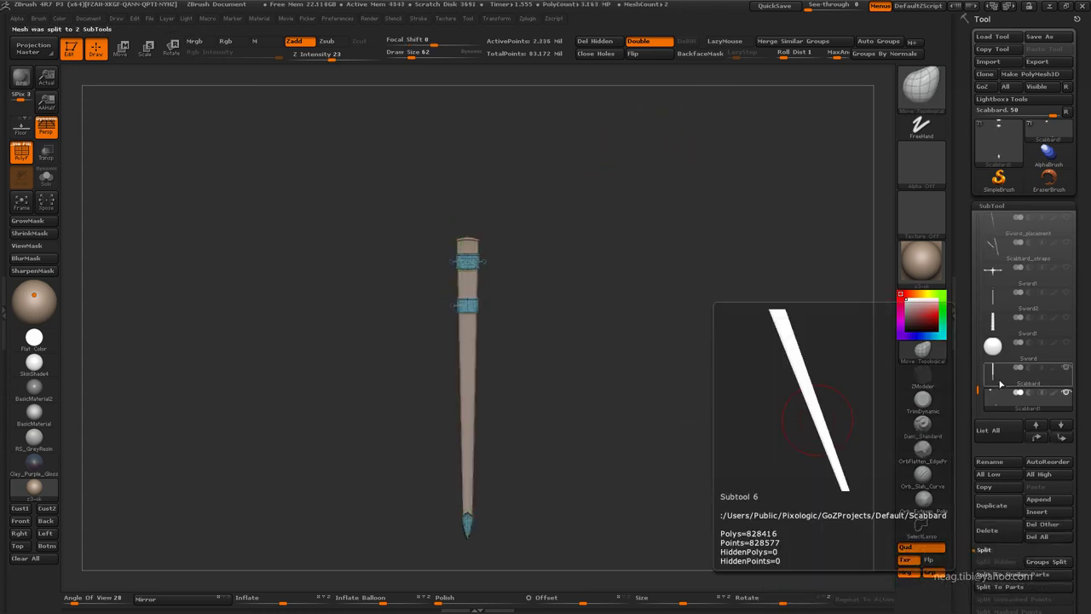
# Select the Scabbard subtool, drop it one subdivision level and show it in Solo.
pyautogui.click(1000, 385)
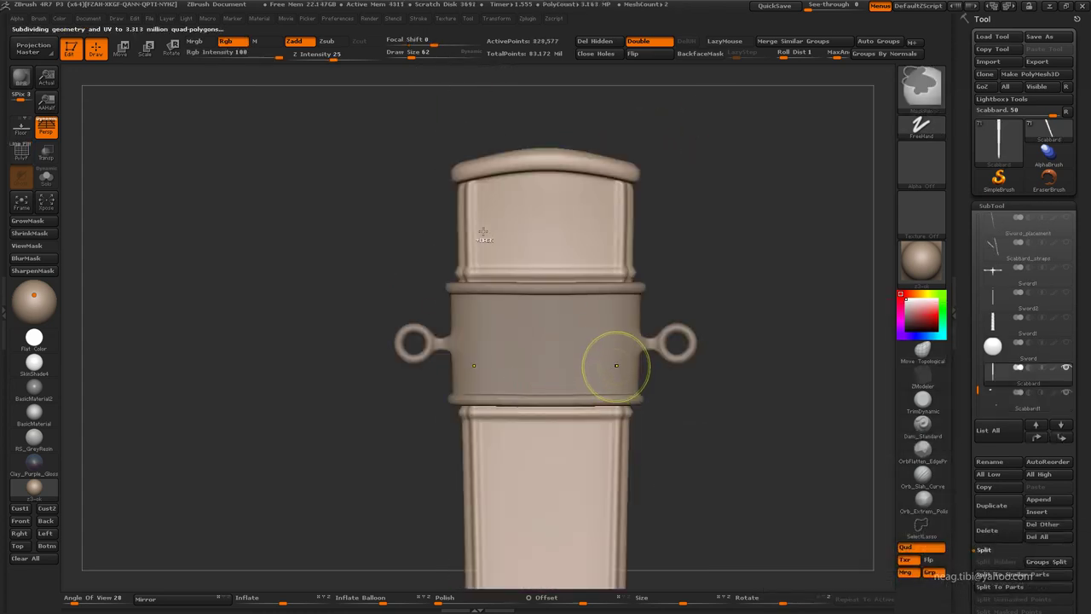
pyautogui.scroll(3, 742, 292)
pyautogui.scroll(5, 769, 294)
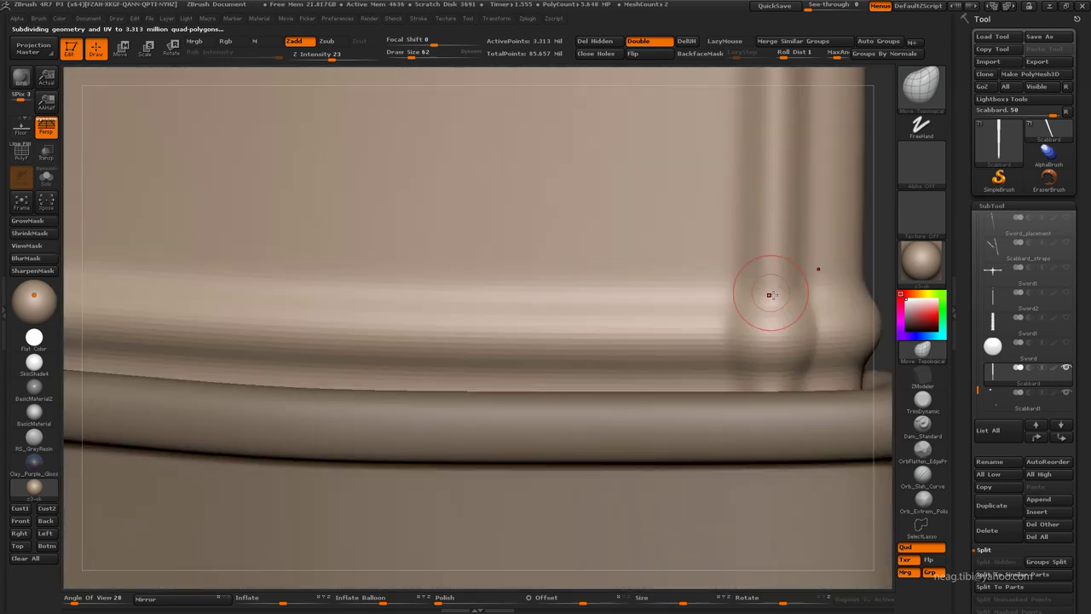
pyautogui.hotkey('shift', 'd')
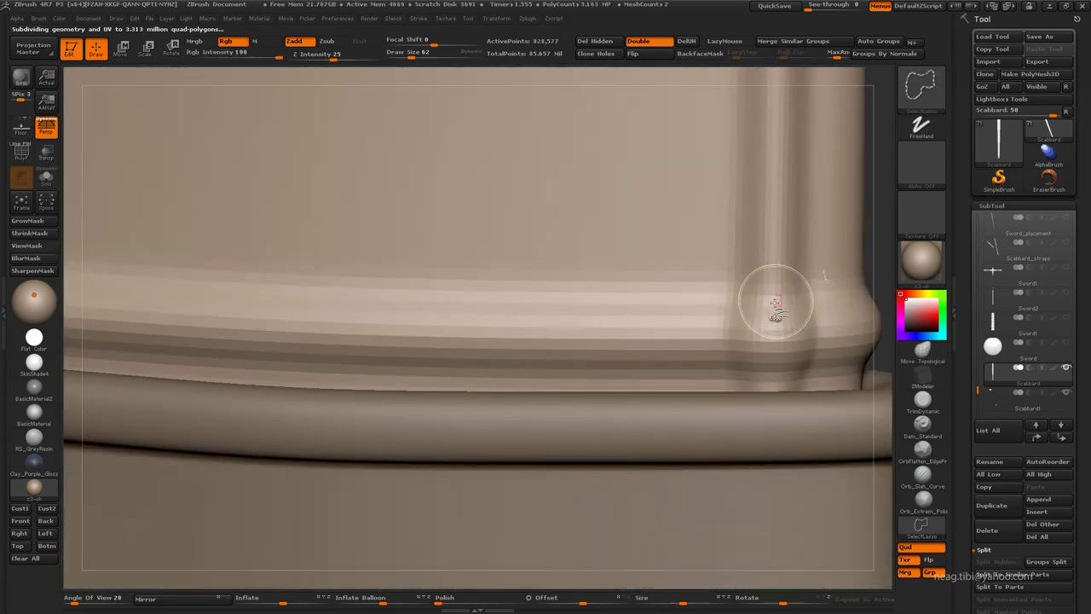
pyautogui.press('d')
pyautogui.hotkey('shift', 'd')
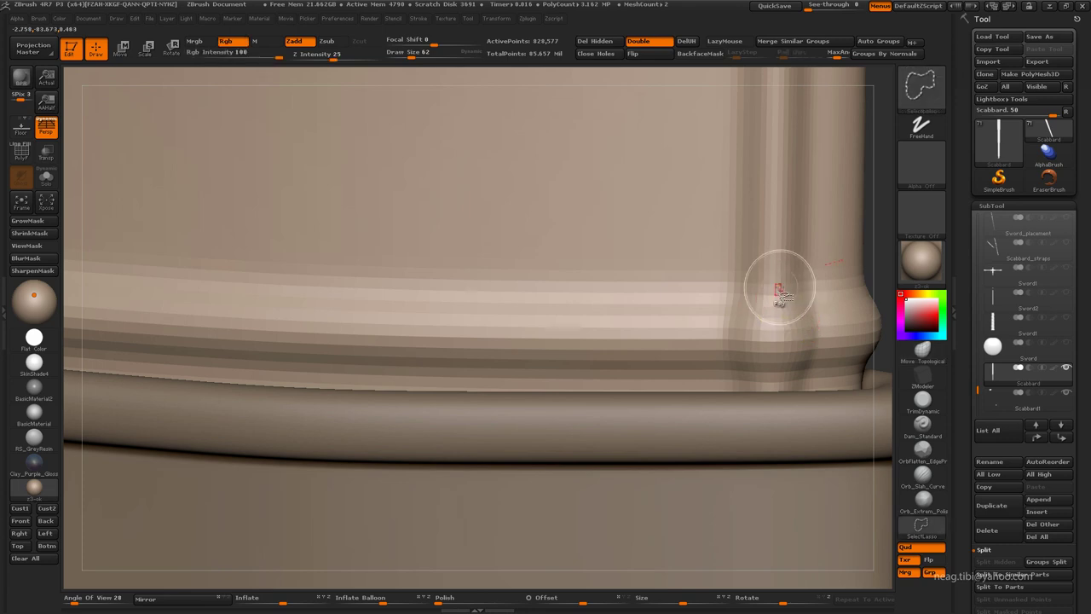
pyautogui.moveTo(778, 293); pyautogui.dragTo(771, 396)
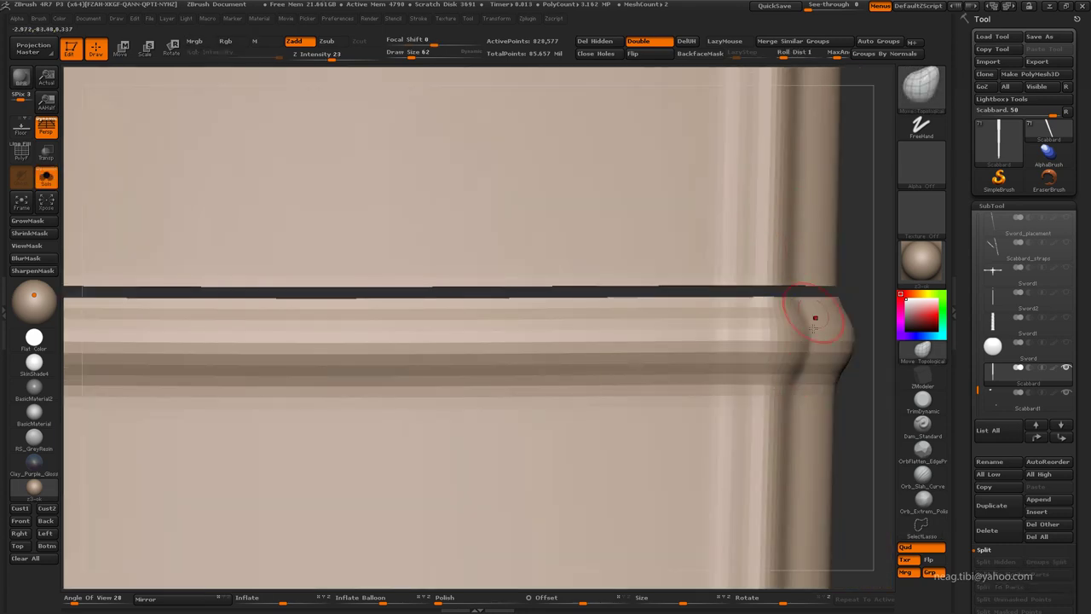
pyautogui.press('f')
pyautogui.keyDown('alt'); pyautogui.moveTo(730, 316); pyautogui.dragTo(686, 249, button='right'); pyautogui.keyUp('alt')
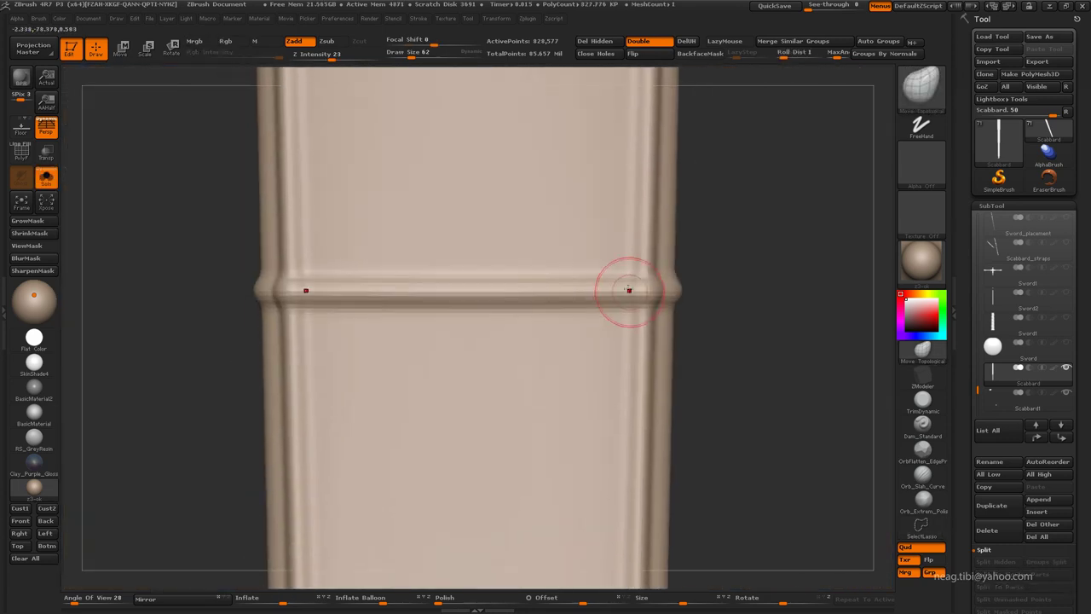
pyautogui.moveTo(690, 351)
pyautogui.keyDown('alt'); pyautogui.mouseDown(button='right')
pyautogui.moveTo(585, 281)
pyautogui.moveTo(723, 242)
pyautogui.moveTo(695, 251)
pyautogui.mouseUp(button='right'); pyautogui.keyUp('alt')
# Hide four thin horizontal polygroup strips across the scabbard's band.
pyautogui.press('f')
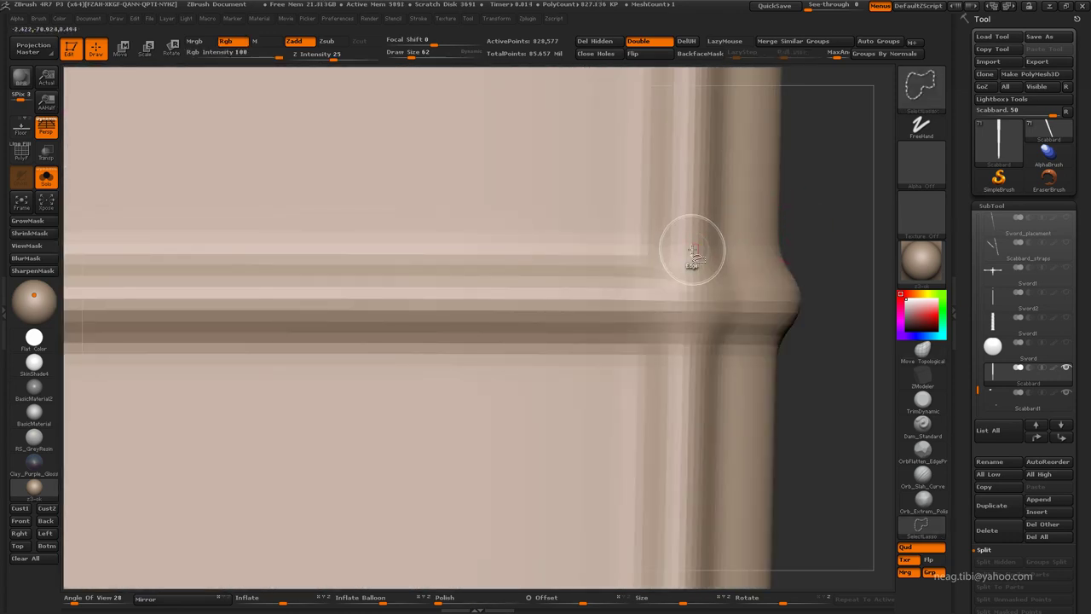
pyautogui.keyDown('ctrl'); pyautogui.keyDown('alt'); pyautogui.keyDown('shift'); pyautogui.click(692, 252); pyautogui.keyUp('shift'); pyautogui.keyUp('alt'); pyautogui.keyUp('ctrl')
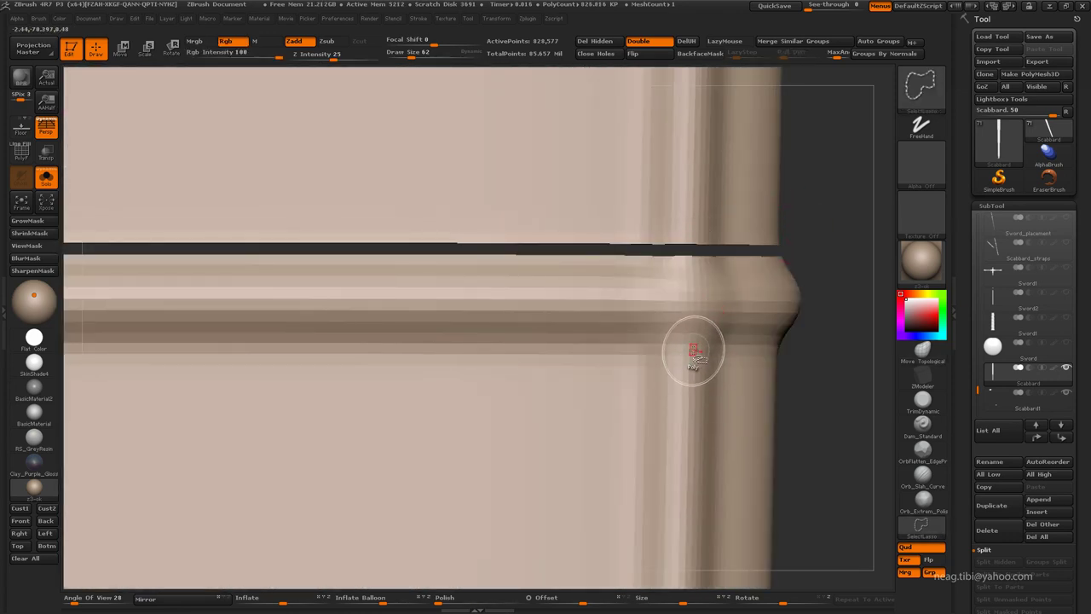
pyautogui.keyDown('ctrl'); pyautogui.keyDown('alt'); pyautogui.keyDown('shift'); pyautogui.click(694, 351); pyautogui.keyUp('shift'); pyautogui.keyUp('alt'); pyautogui.keyUp('ctrl')
pyautogui.moveTo(706, 340)
pyautogui.keyDown('alt'); pyautogui.mouseDown(button='right')
pyautogui.moveTo(575, 297)
pyautogui.moveTo(625, 170)
pyautogui.moveTo(600, 320)
pyautogui.mouseUp(button='right'); pyautogui.keyUp('alt')
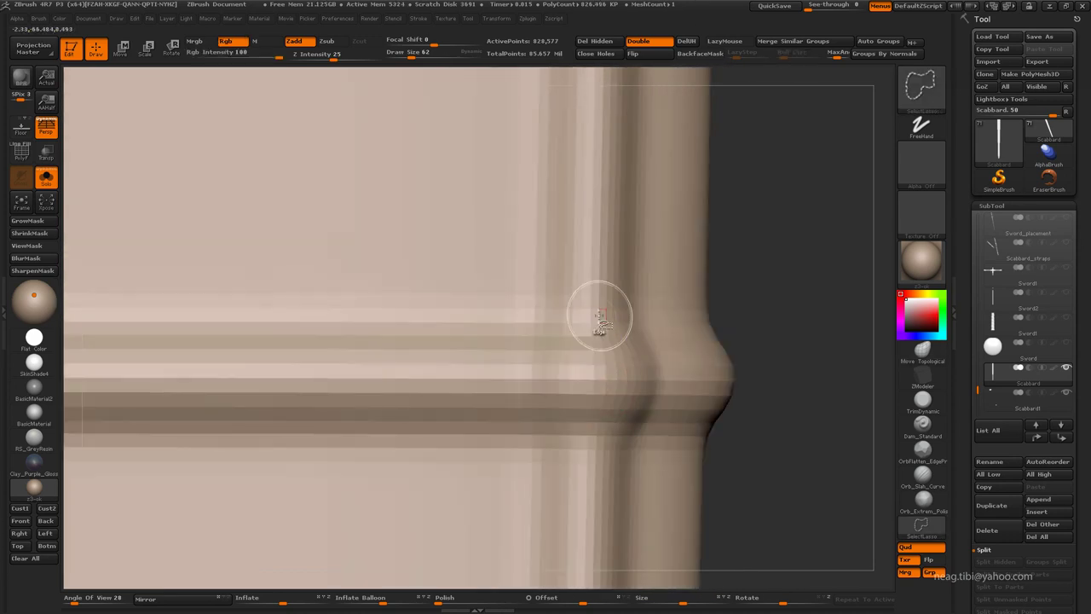
pyautogui.keyDown('ctrl'); pyautogui.keyDown('alt'); pyautogui.keyDown('shift'); pyautogui.click(600, 320); pyautogui.keyUp('shift'); pyautogui.keyUp('alt'); pyautogui.keyUp('ctrl')
pyautogui.keyDown('ctrl'); pyautogui.keyDown('alt'); pyautogui.keyDown('shift'); pyautogui.click(597, 443); pyautogui.keyUp('shift'); pyautogui.keyUp('alt'); pyautogui.keyUp('ctrl')
pyautogui.moveTo(445, 319); pyautogui.dragTo(608, 251, button='right')
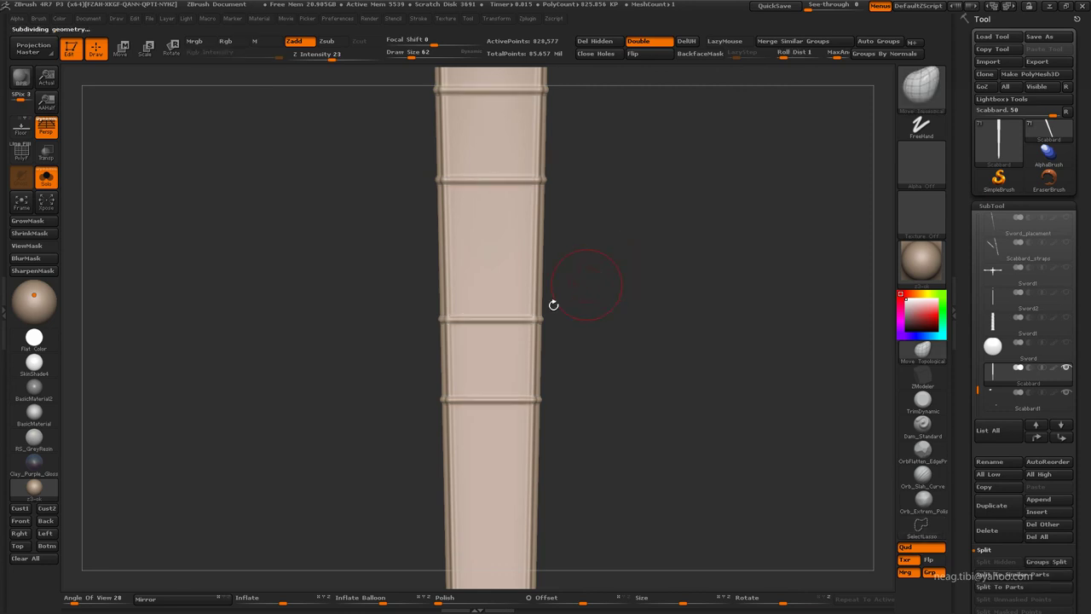
pyautogui.moveTo(553, 304)
pyautogui.keyDown('alt'); pyautogui.mouseDown(button='right')
pyautogui.moveTo(531, 311)
pyautogui.moveTo(585, 304)
pyautogui.mouseUp(button='right'); pyautogui.keyUp('alt')
pyautogui.hotkey('shift', 'f')
pyautogui.press('w')
pyautogui.press('q')
pyautogui.hotkey('shift', 'f')
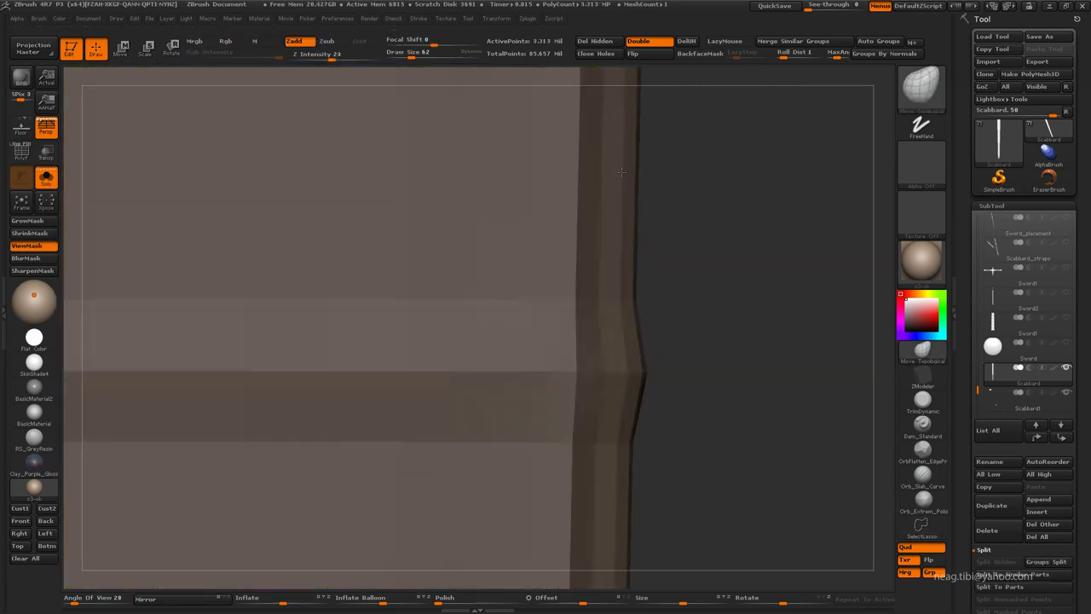
pyautogui.moveTo(679, 294)
pyautogui.keyDown('alt'); pyautogui.mouseDown(button='right')
pyautogui.moveTo(648, 358)
pyautogui.moveTo(676, 388)
pyautogui.mouseUp(button='right'); pyautogui.keyUp('alt')
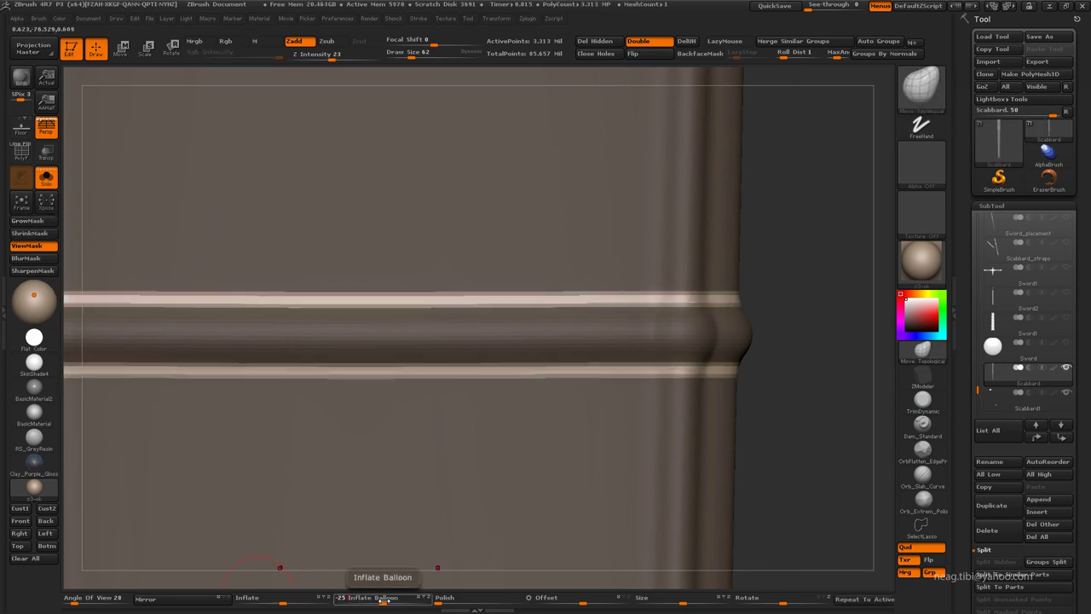
pyautogui.moveTo(384, 597); pyautogui.dragTo(387, 590)
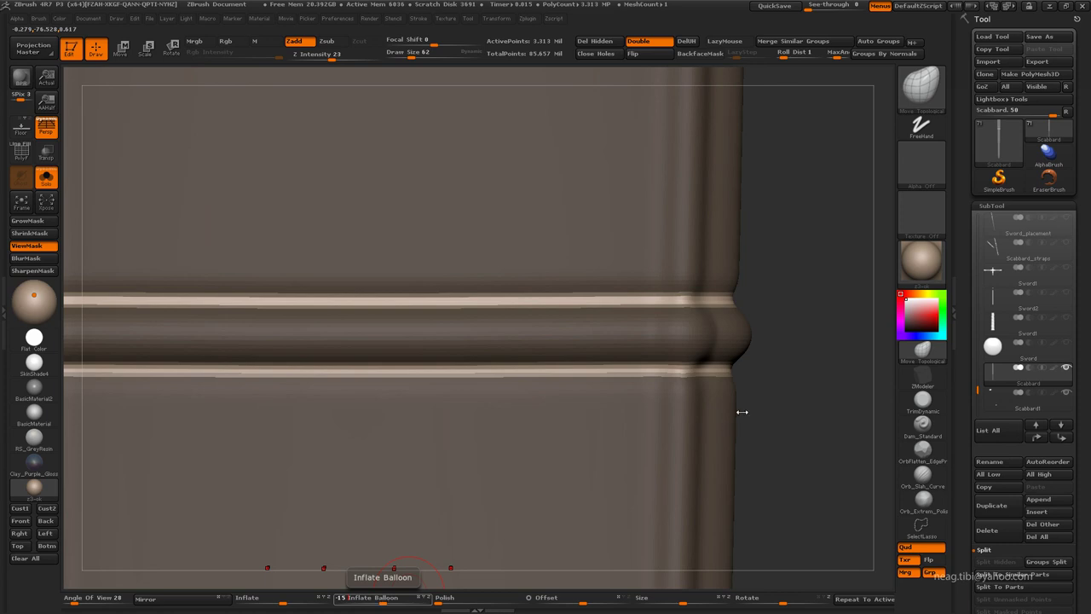
pyautogui.moveTo(784, 346)
pyautogui.keyDown('alt'); pyautogui.mouseDown()
pyautogui.moveTo(735, 453)
pyautogui.moveTo(747, 297)
pyautogui.moveTo(761, 273)
pyautogui.moveTo(747, 224)
pyautogui.moveTo(748, 280)
pyautogui.moveTo(726, 275)
pyautogui.moveTo(796, 280)
pyautogui.moveTo(703, 311)
pyautogui.moveTo(716, 396)
pyautogui.moveTo(789, 228)
pyautogui.moveTo(739, 130)
pyautogui.moveTo(665, 375)
pyautogui.moveTo(718, 333)
pyautogui.moveTo(721, 363)
pyautogui.mouseUp(); pyautogui.keyUp('alt')
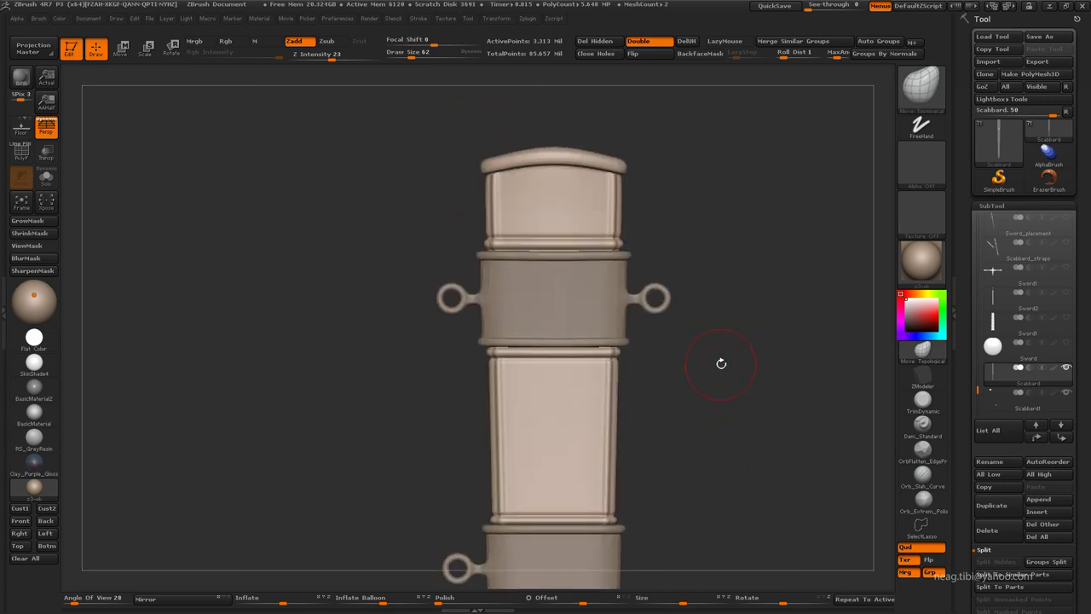
pyautogui.moveTo(738, 447)
pyautogui.keyDown('alt'); pyautogui.mouseDown()
pyautogui.moveTo(725, 347)
pyautogui.moveTo(752, 275)
pyautogui.moveTo(646, 266)
pyautogui.moveTo(721, 382)
pyautogui.moveTo(699, 372)
pyautogui.moveTo(750, 341)
pyautogui.mouseUp(); pyautogui.keyUp('alt')
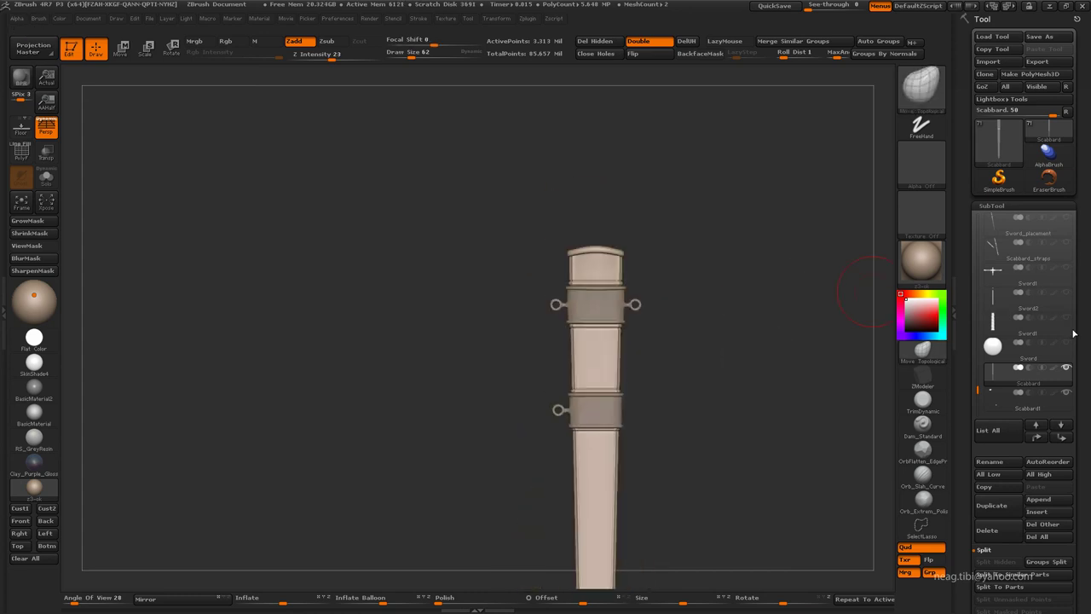
# Rename the gem subtool to Sword_gem.
pyautogui.click(1023, 345)
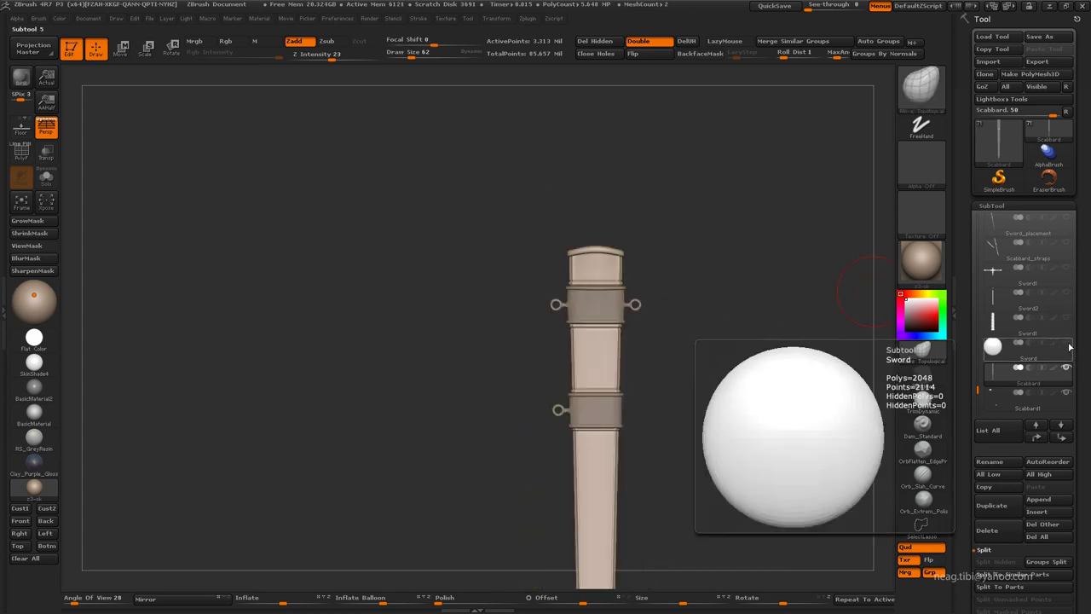
pyautogui.click(1010, 463)
pyautogui.write('gem')
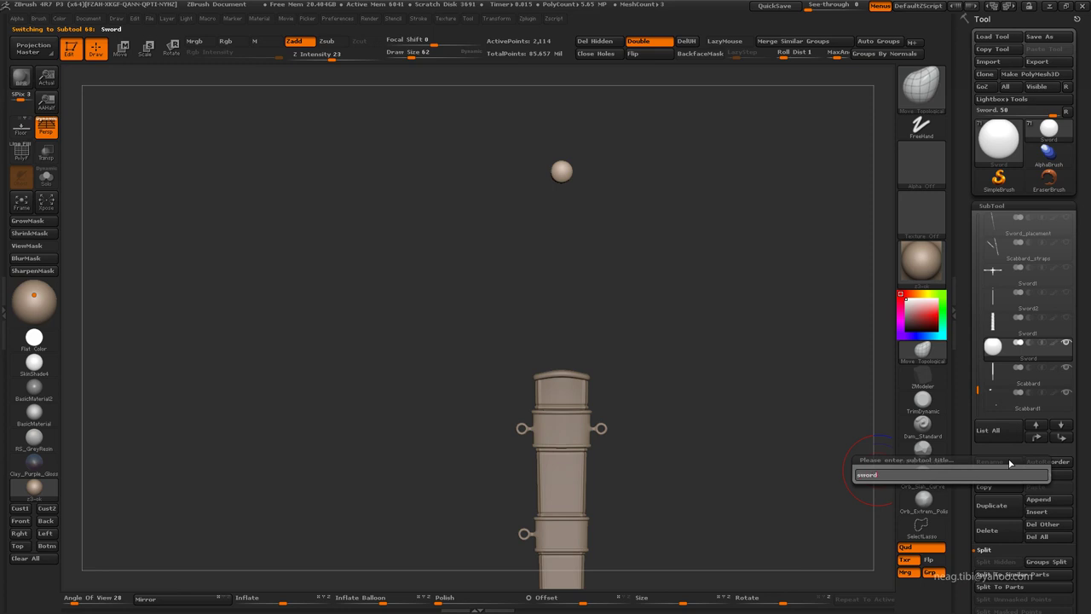
pyautogui.write('_gem')
pyautogui.press('Return')
# Duplicate the Scabbard subtool, delete the copy's higher subdivision levels and solo it.
pyautogui.click(993, 321)
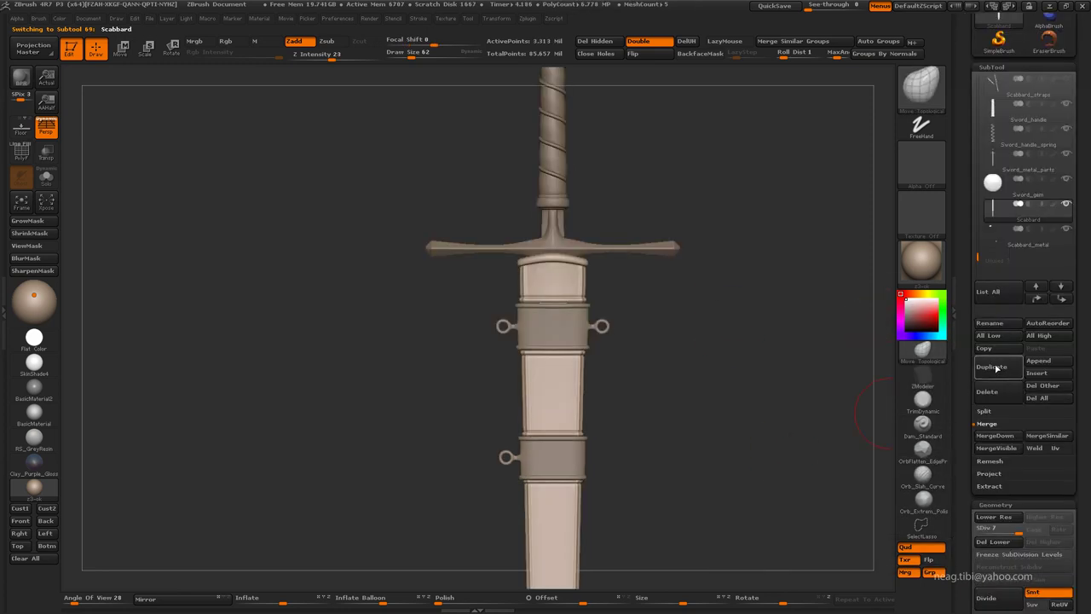
pyautogui.click(1014, 392)
pyautogui.click(1062, 300)
pyautogui.hotkey('shift', 'd')
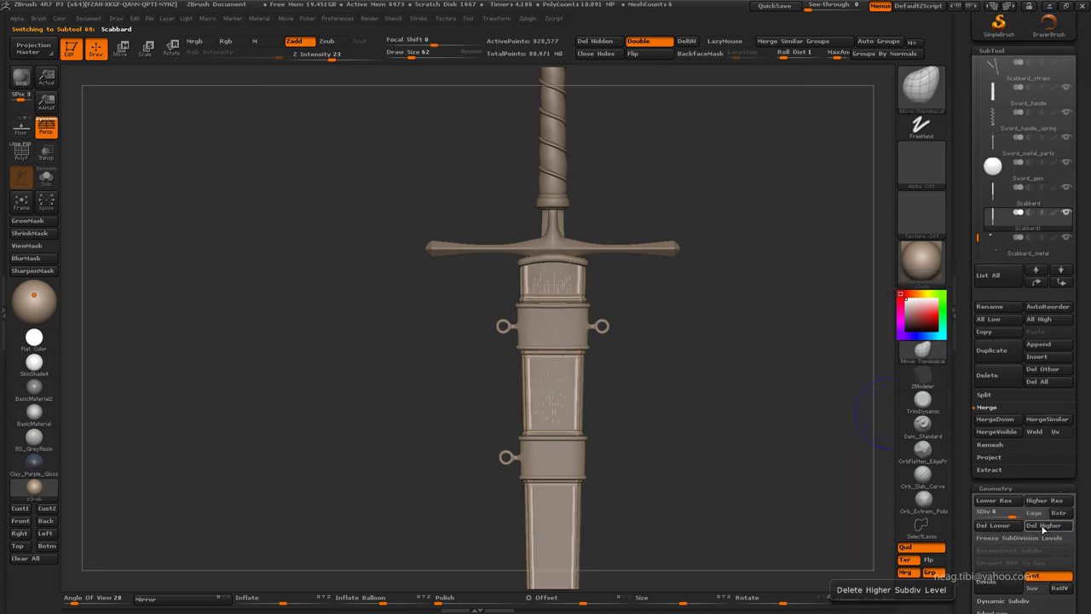
pyautogui.hotkey('ctrl', 'shift', 's')
# Pick the IMM_ModelKit brush with the sphere part at draw size 200.
pyautogui.click(921, 90)
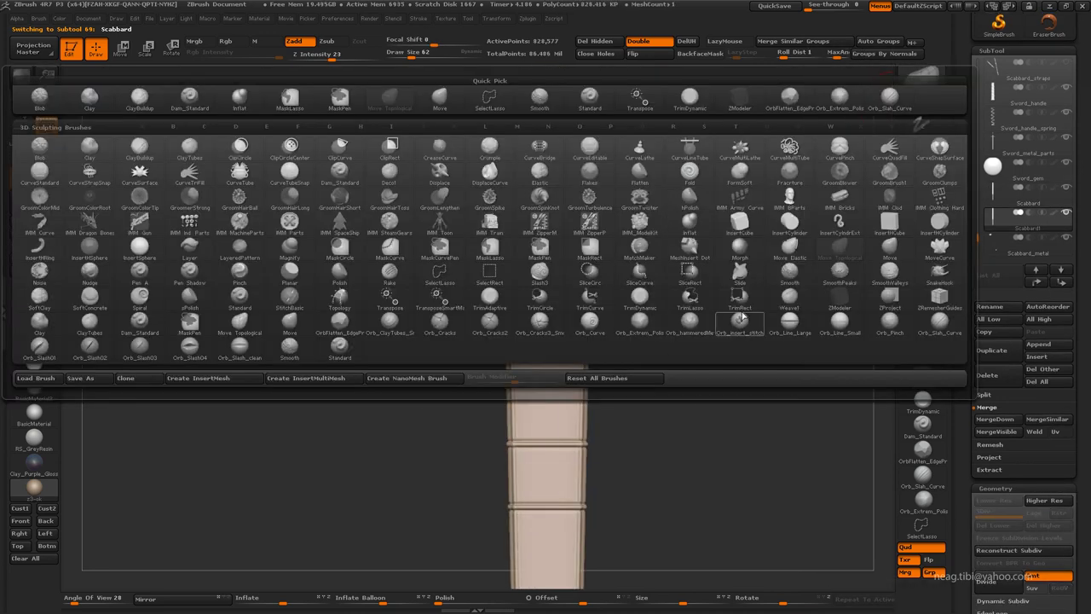
pyautogui.press('i')
pyautogui.click(637, 234)
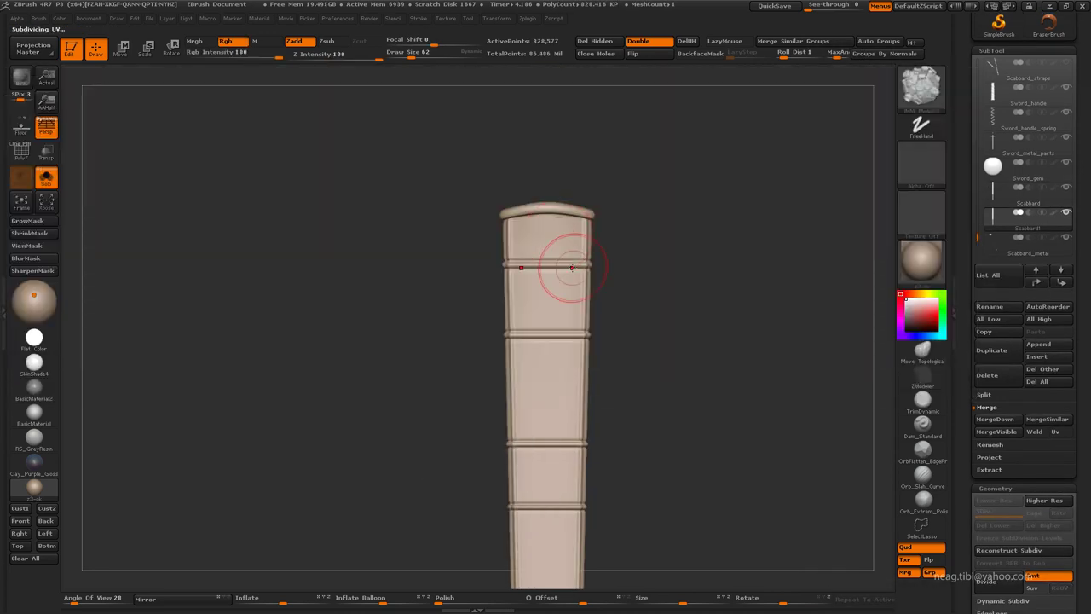
pyautogui.press('m')
pyautogui.press('m')
pyautogui.moveTo(430, 52); pyautogui.dragTo(452, 52)
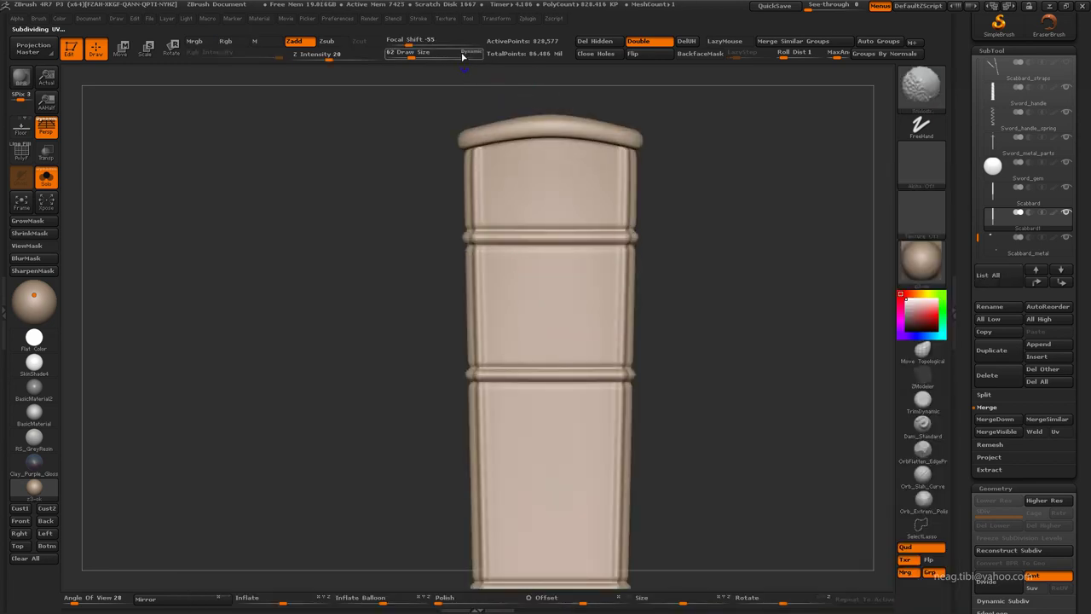
# Insert mirrored round rivet pairs on the upper panel, the next panel down and near the tip.
pyautogui.click(244, 41)
pyautogui.moveTo(592, 282); pyautogui.dragTo(650, 348)
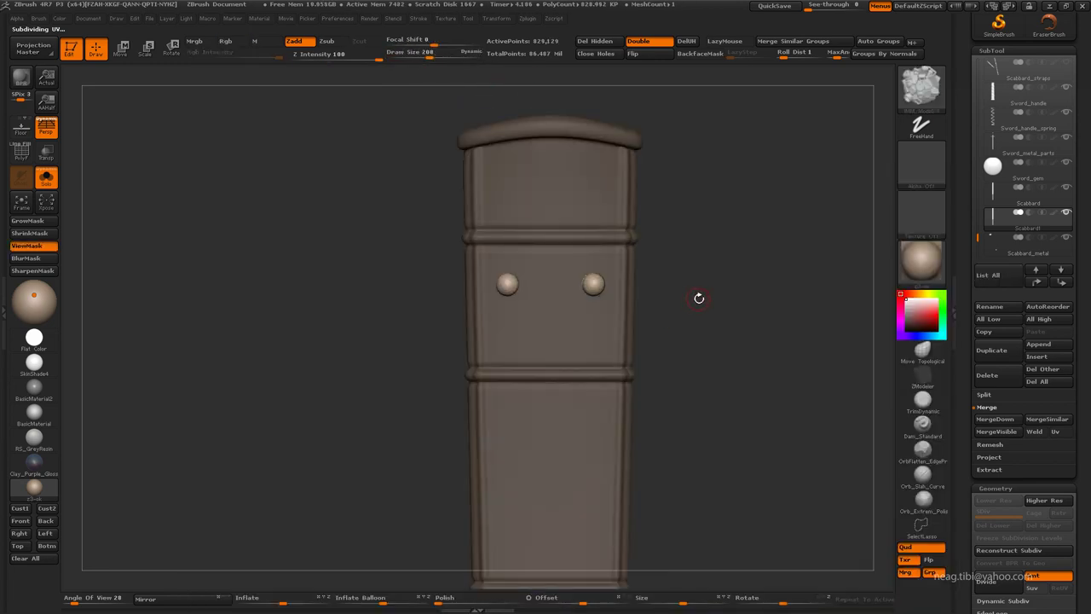
pyautogui.hotkey('alt', 'shift', 's')
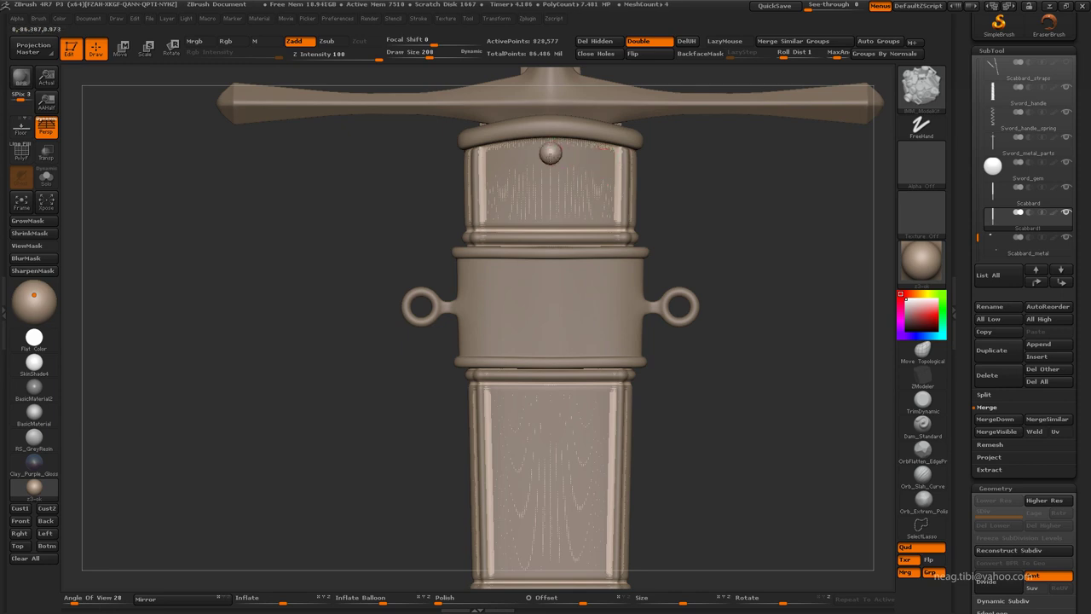
pyautogui.hotkey('ctrl', 'h')
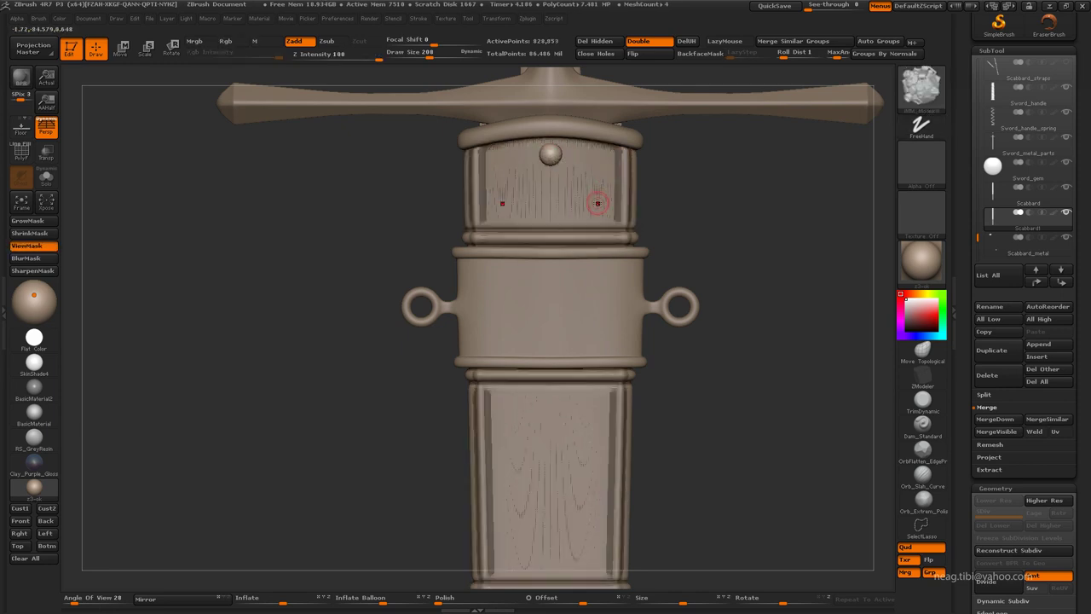
pyautogui.keyDown('alt'); pyautogui.moveTo(673, 272); pyautogui.dragTo(594, 291); pyautogui.keyUp('alt')
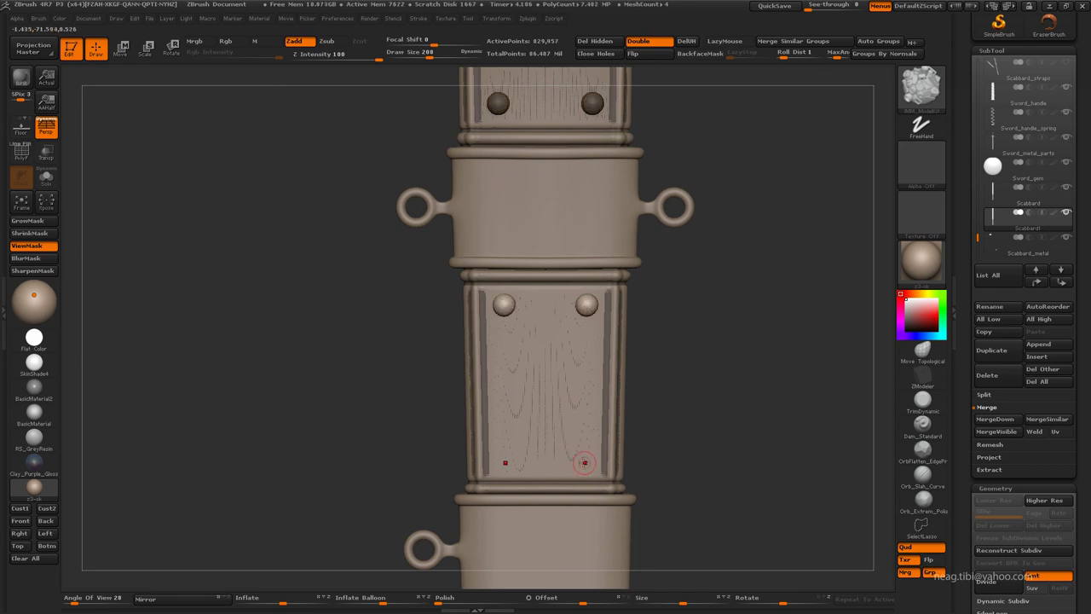
pyautogui.keyDown('alt'); pyautogui.moveTo(583, 461); pyautogui.dragTo(580, 329); pyautogui.keyUp('alt')
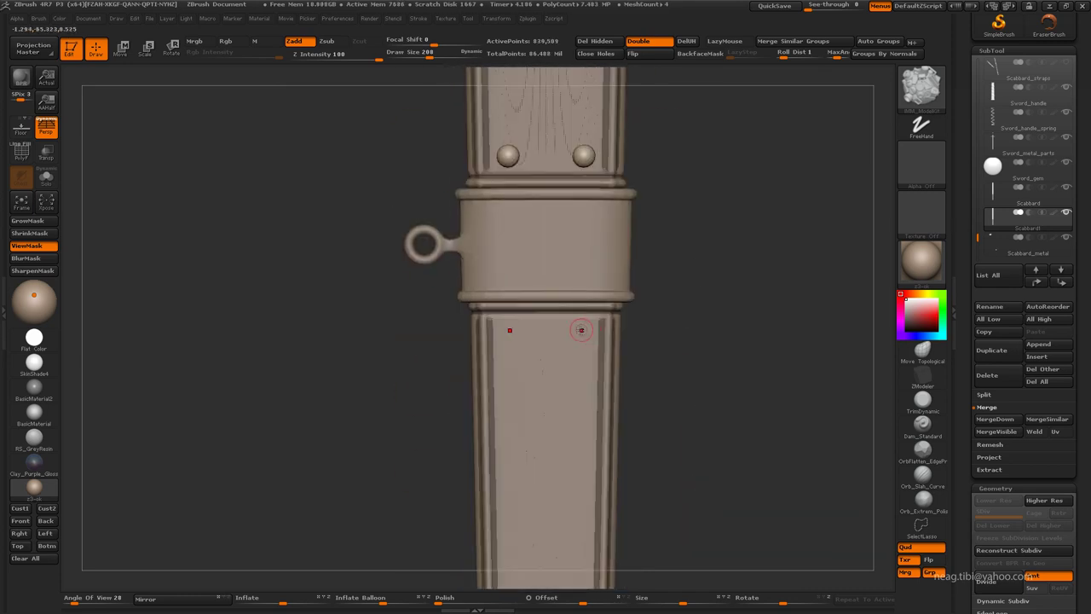
pyautogui.press('f')
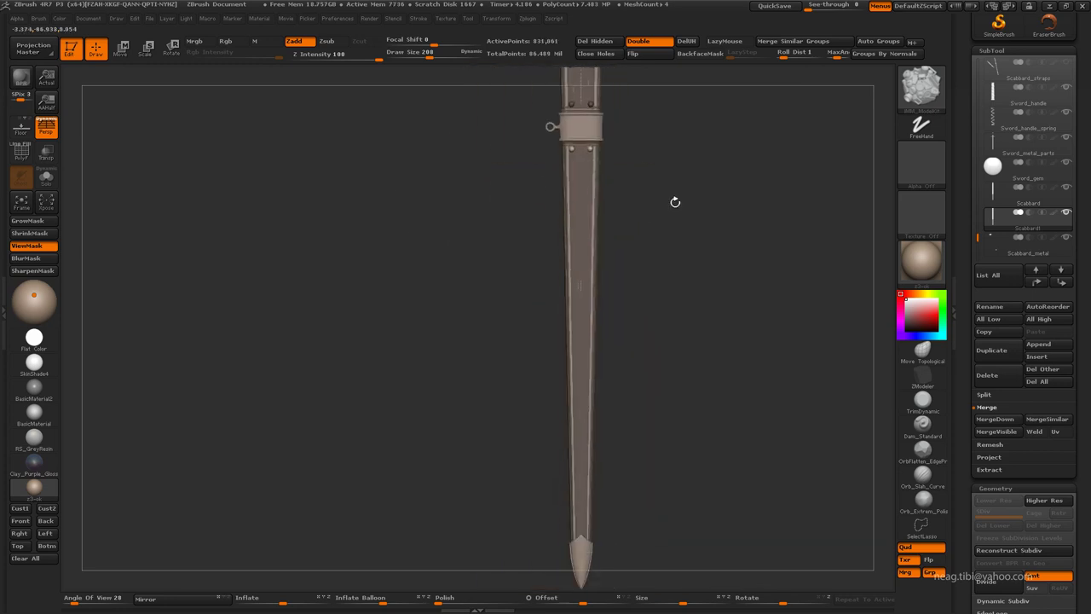
pyautogui.keyDown('alt'); pyautogui.moveTo(674, 200); pyautogui.dragTo(654, 179); pyautogui.keyUp('alt')
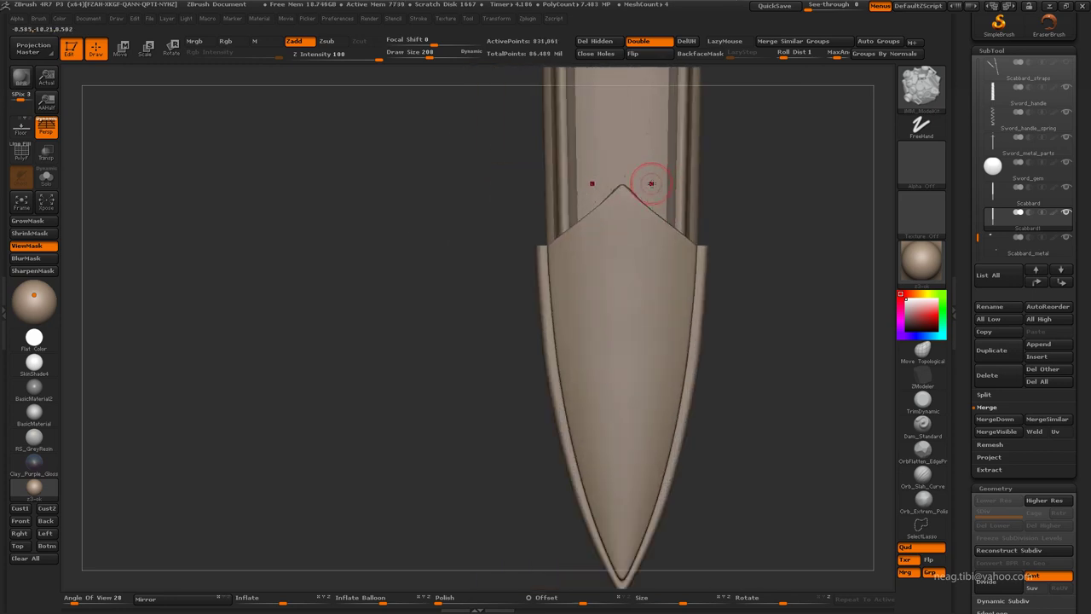
pyautogui.click(650, 184)
pyautogui.hotkey('ctrl', 'z')
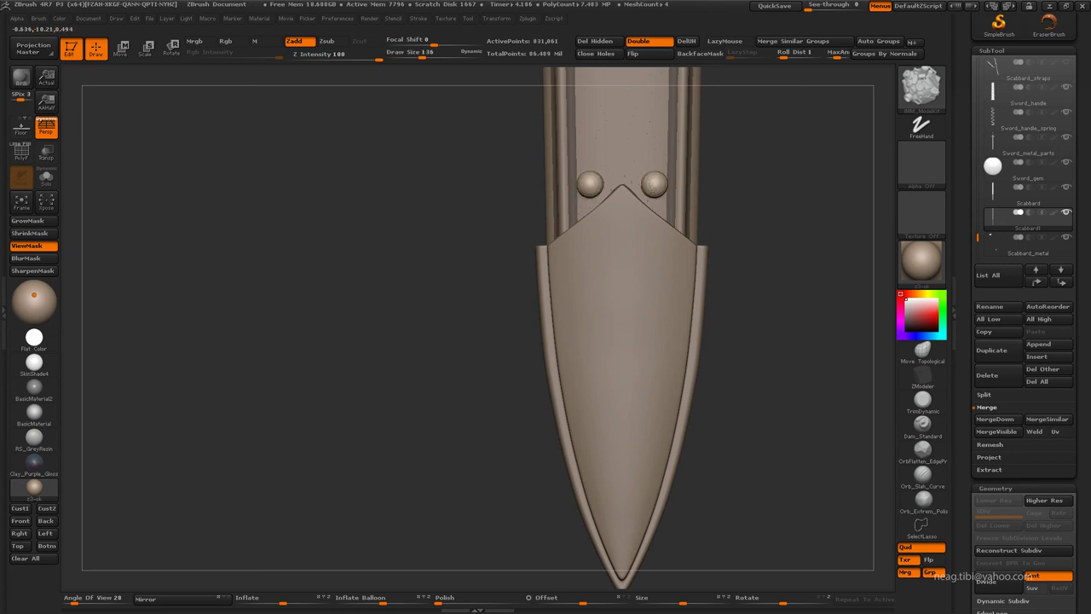
pyautogui.moveTo(758, 188)
pyautogui.keyDown('alt'); pyautogui.mouseDown()
pyautogui.moveTo(757, 134)
pyautogui.moveTo(572, 383)
pyautogui.mouseUp(); pyautogui.keyUp('alt')
# Hide everything but the rivets and delete the hidden scabbard geometry with Del Hidden.
pyautogui.keyDown('ctrl'); pyautogui.keyDown('shift'); pyautogui.click(555, 388); pyautogui.keyUp('shift'); pyautogui.keyUp('ctrl')
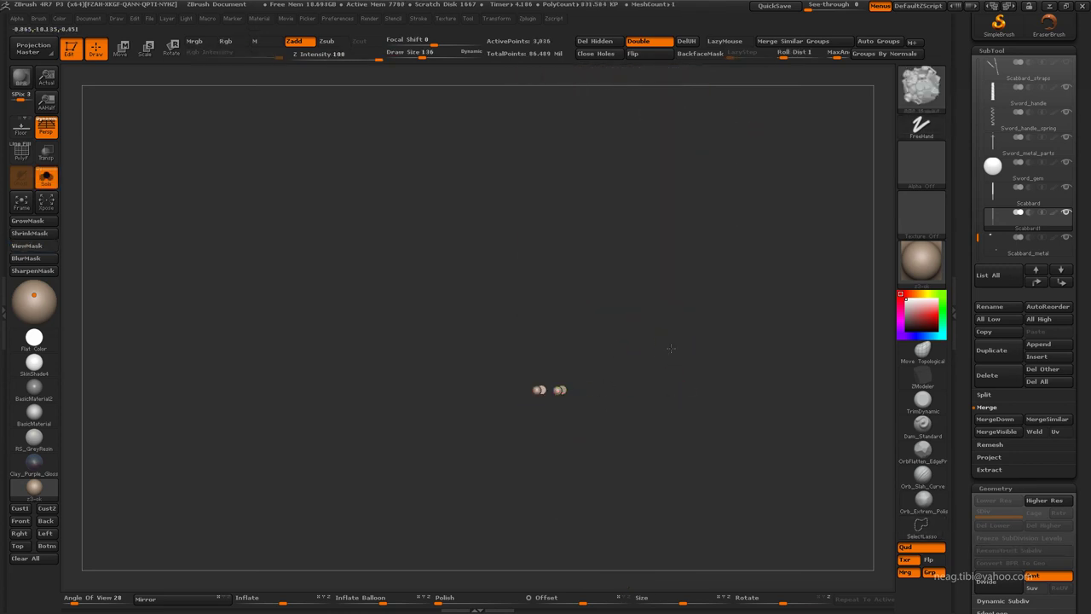
pyautogui.click(604, 42)
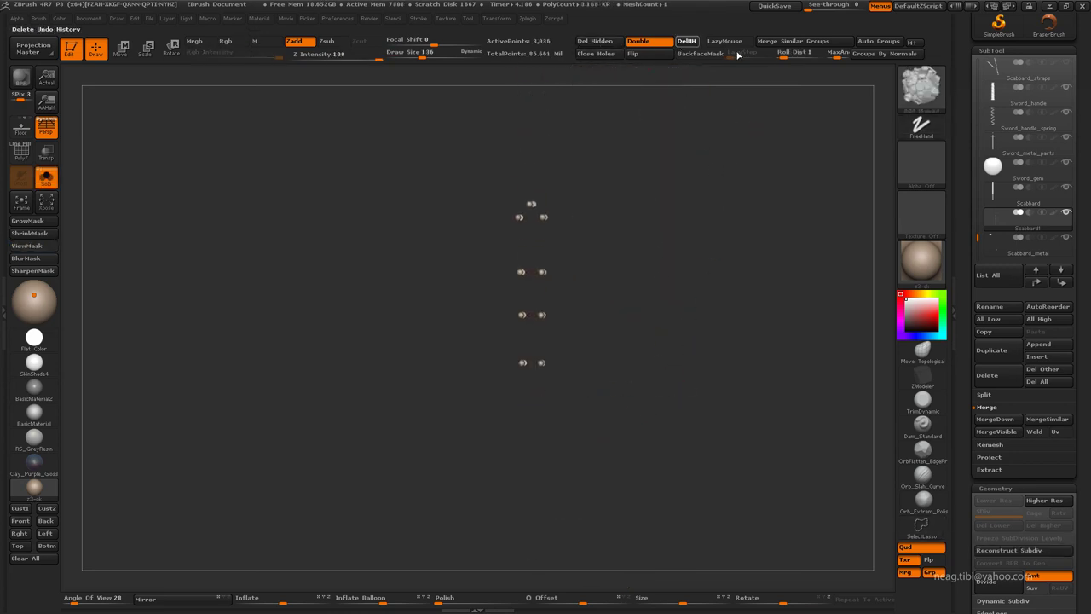
pyautogui.press('f')
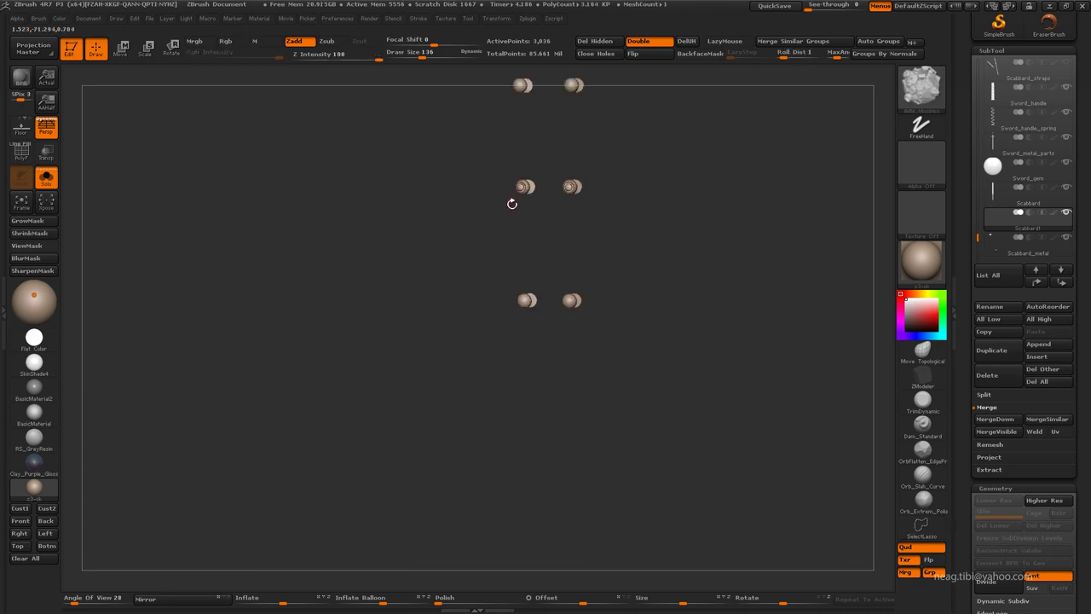
pyautogui.keyDown('ctrl'); pyautogui.keyDown('shift'); pyautogui.click(511, 192); pyautogui.keyUp('shift'); pyautogui.keyUp('ctrl')
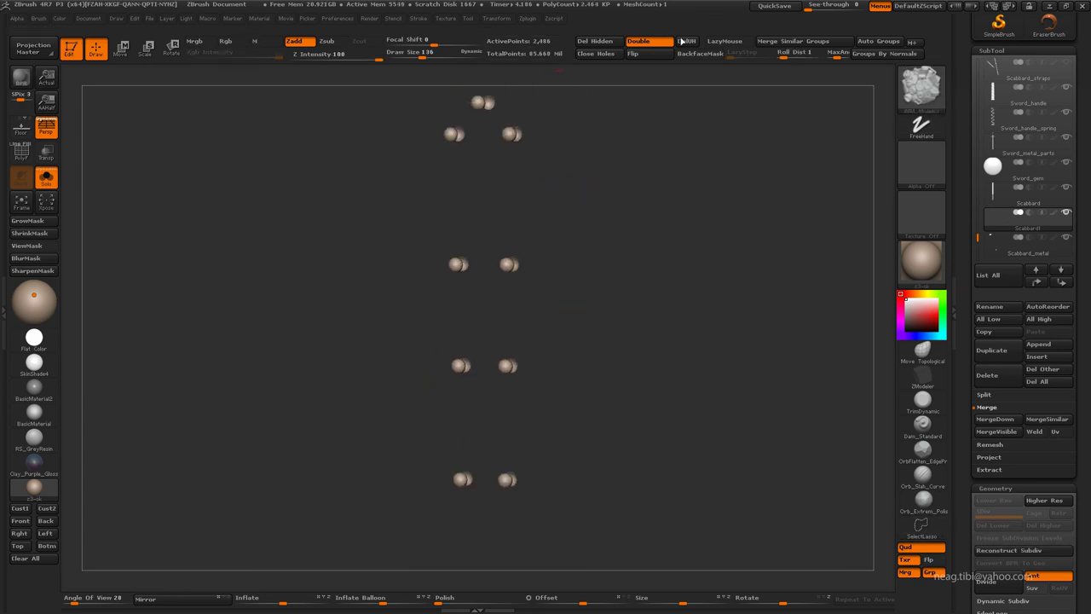
# Show all sword parts and move the rivet subtool below Scabbard_metal.
pyautogui.scroll(-2, 1066, 587)
pyautogui.hotkey('shift', 'alt', 's')
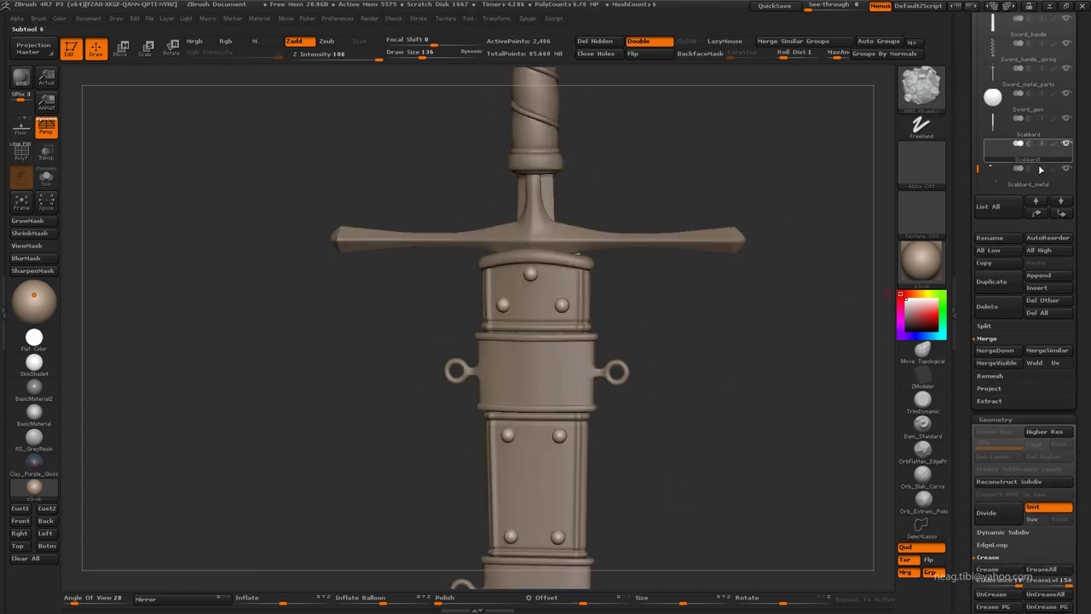
pyautogui.click(1066, 216)
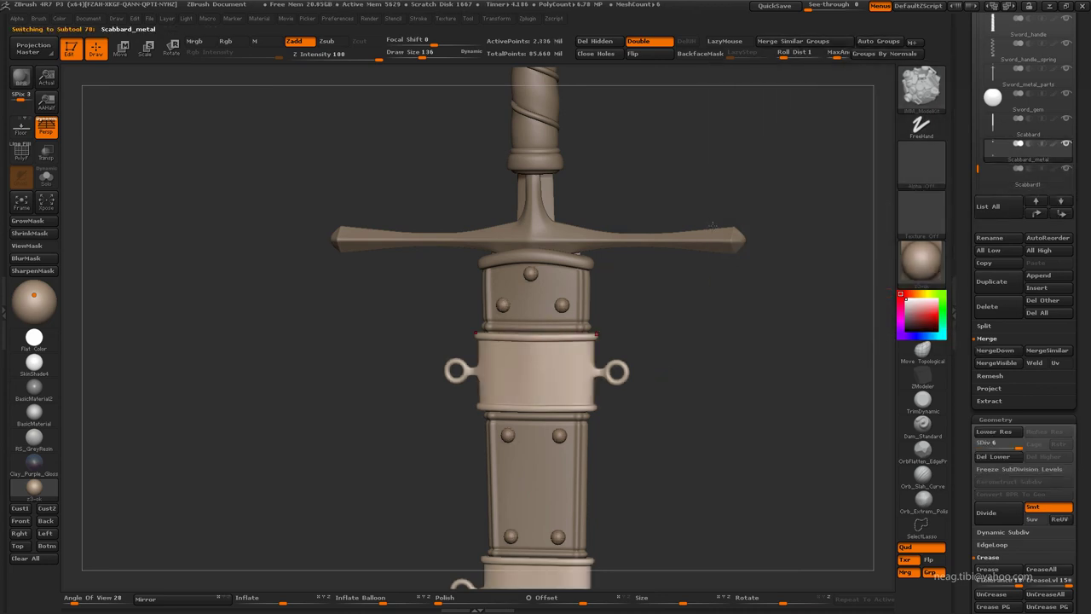
pyautogui.click(995, 182)
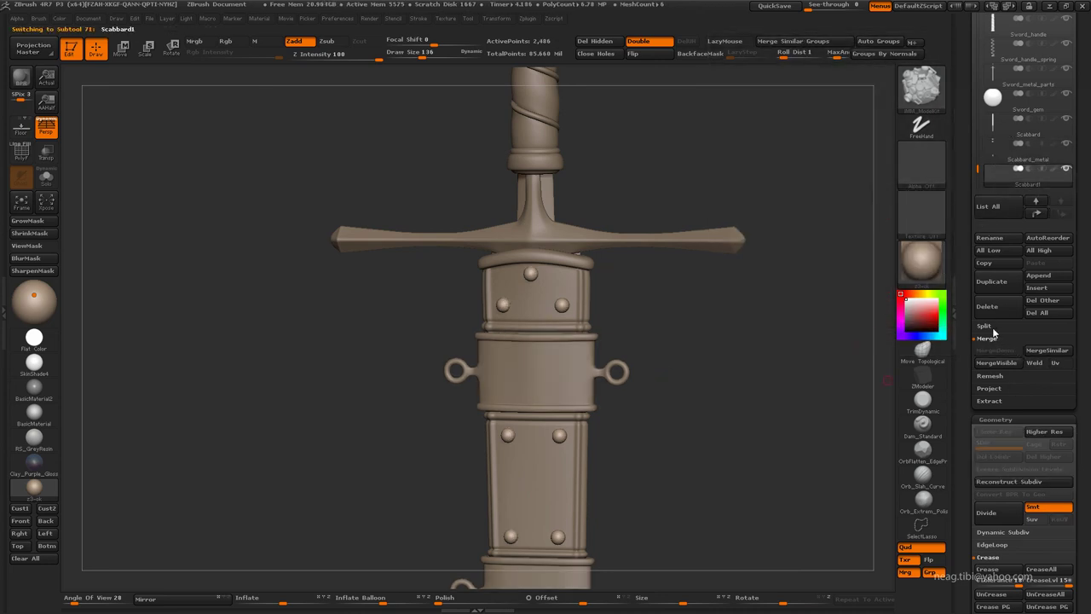
pyautogui.click(990, 336)
# Rename the subtool Scabbard_rivets and subdivide it twice.
pyautogui.click(991, 240)
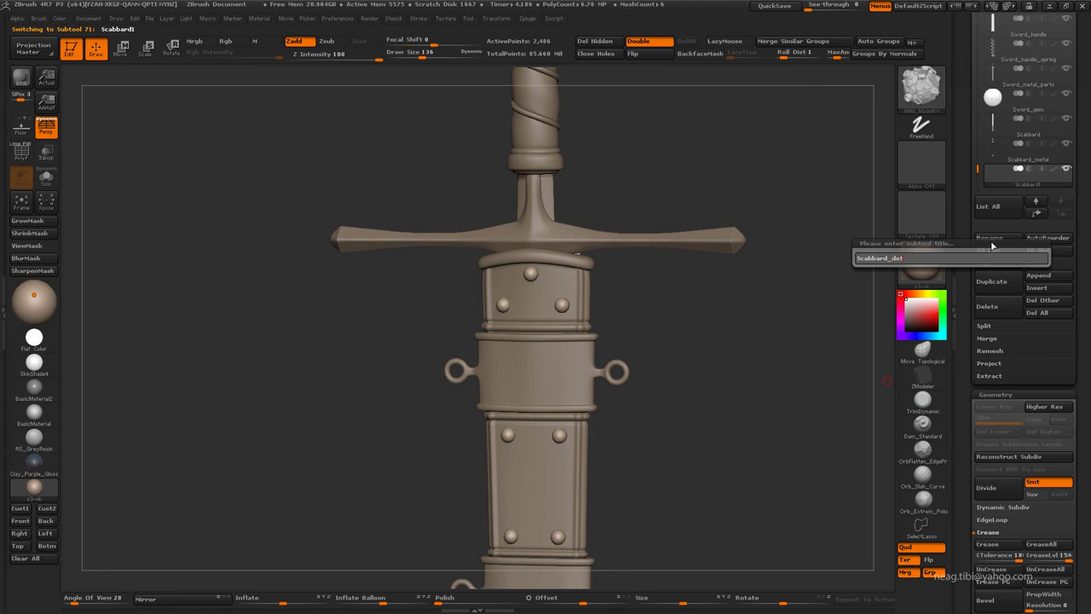
pyautogui.write('vets')
pyautogui.press('Return')
pyautogui.hotkey('ctrl', 'd')
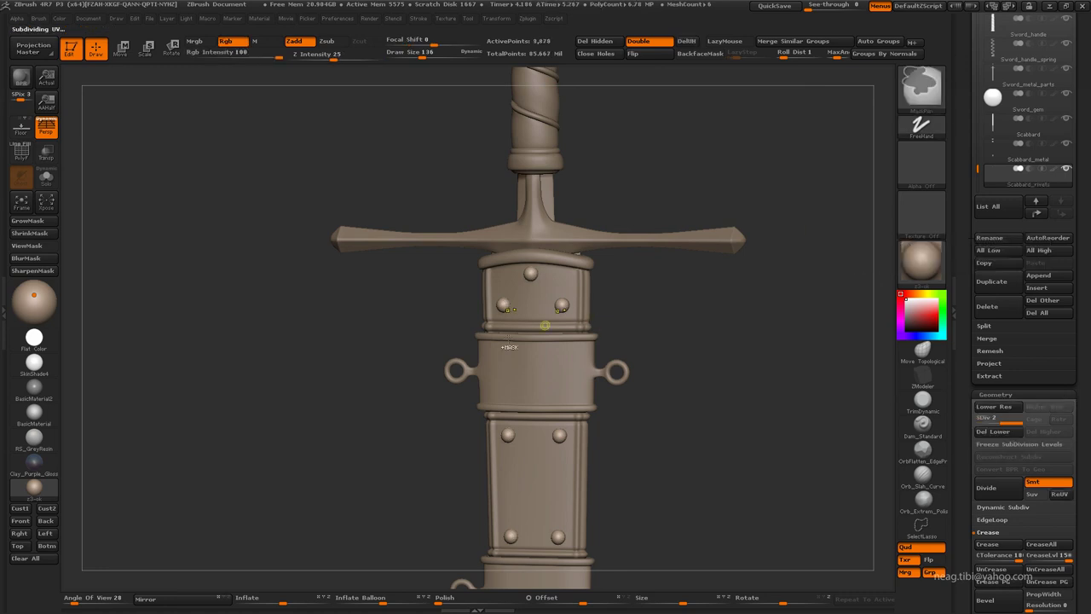
pyautogui.hotkey('ctrl', 'd')
pyautogui.moveTo(539, 372)
pyautogui.mouseDown()
pyautogui.moveTo(660, 311)
pyautogui.moveTo(704, 312)
pyautogui.mouseUp()
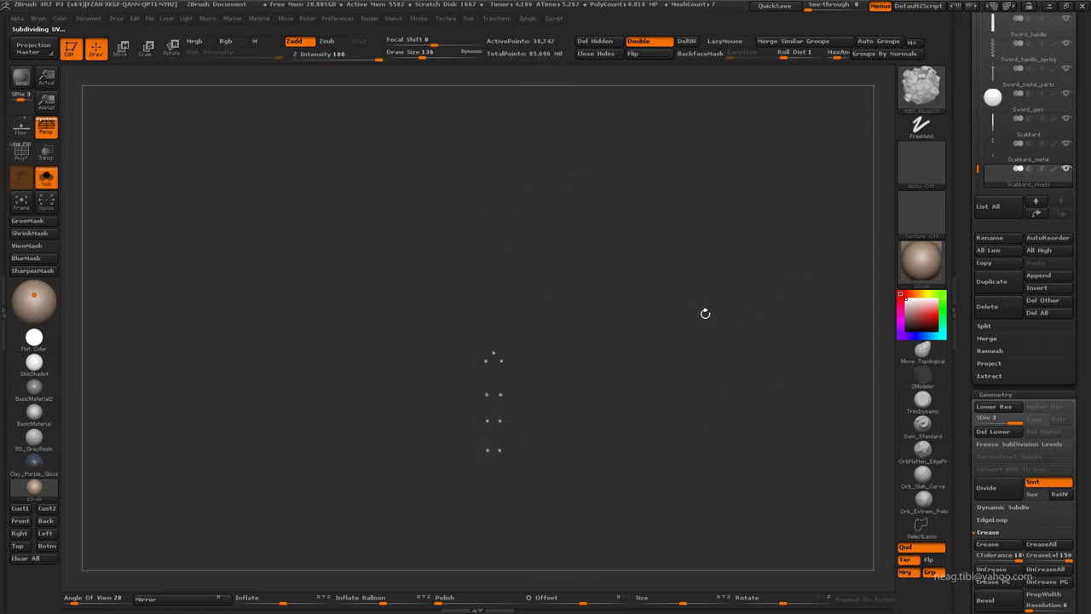